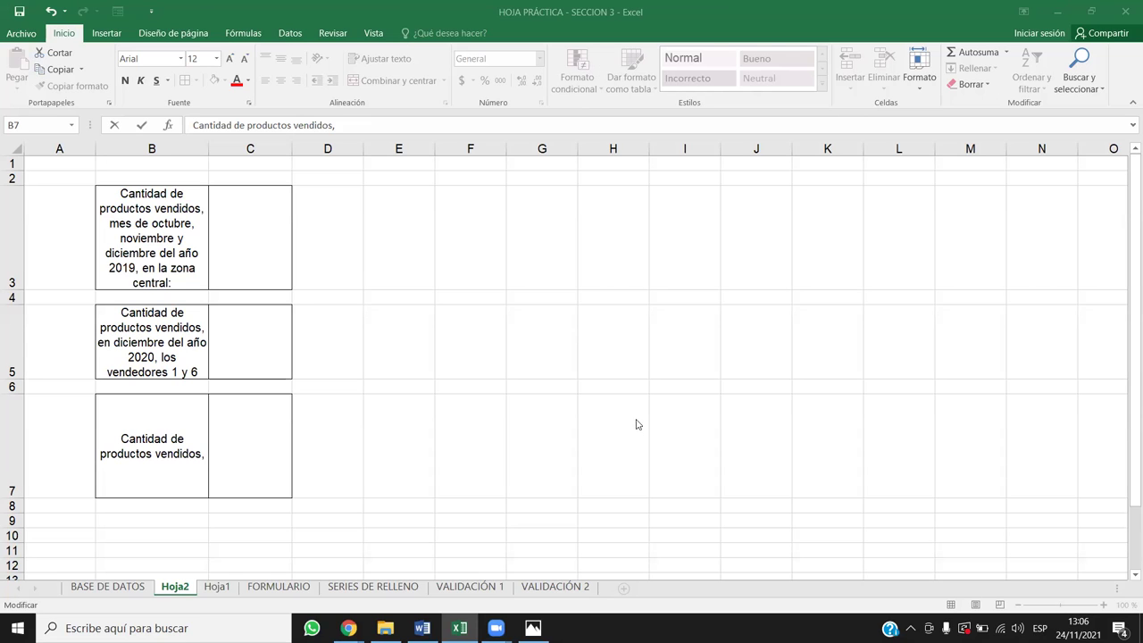
# - Check the TOTAL column heading on the BASE DE DATOS sheet and return to Hoja2
pyautogui.click(186, 463)
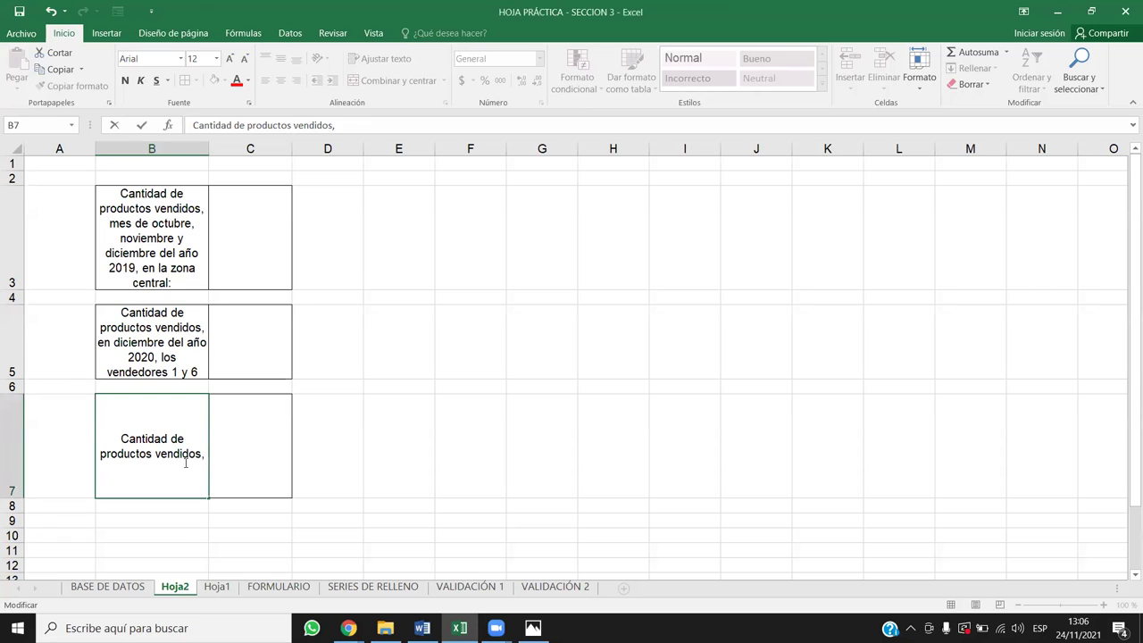
pyautogui.click(467, 408)
pyautogui.click(158, 402)
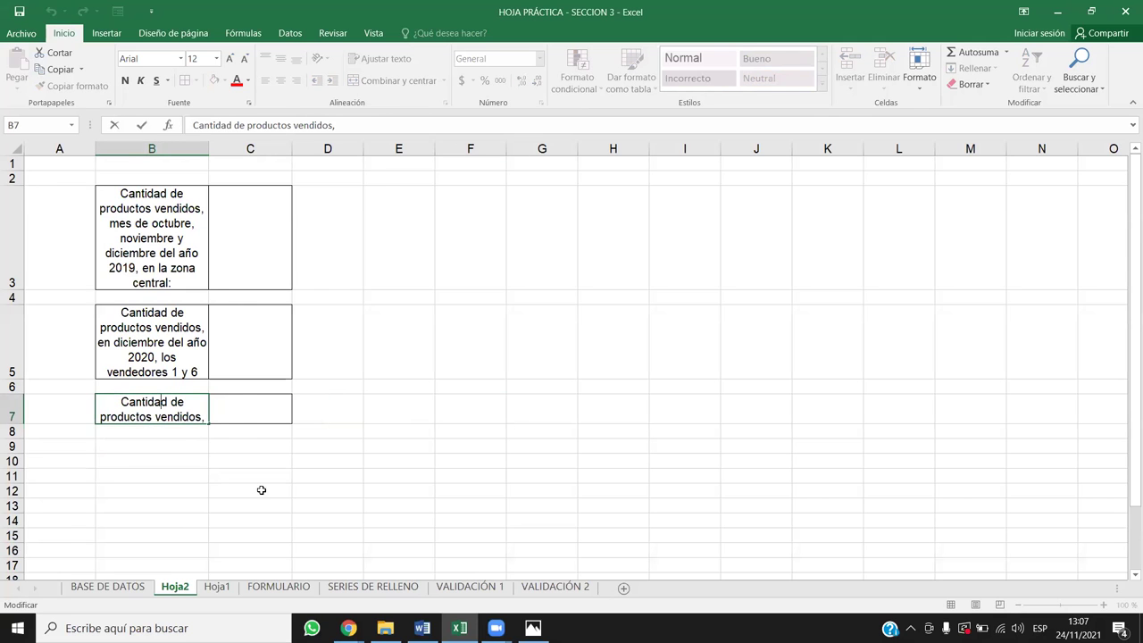
pyautogui.click(108, 586)
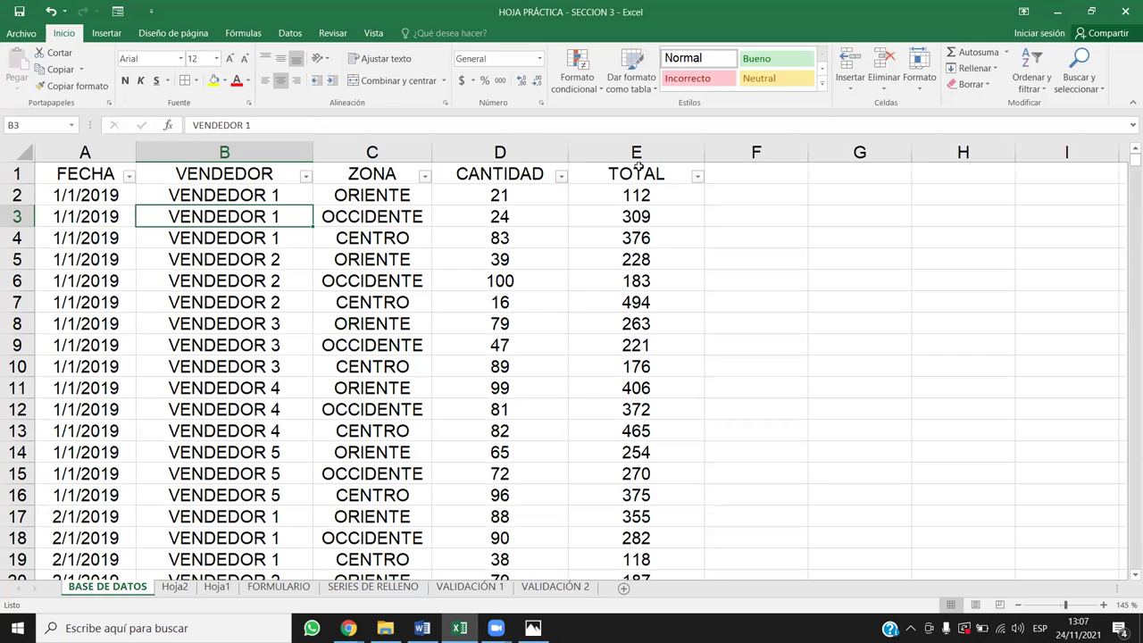
pyautogui.click(628, 168)
pyautogui.hotkey('ctrl', 'c')
pyautogui.click(216, 586)
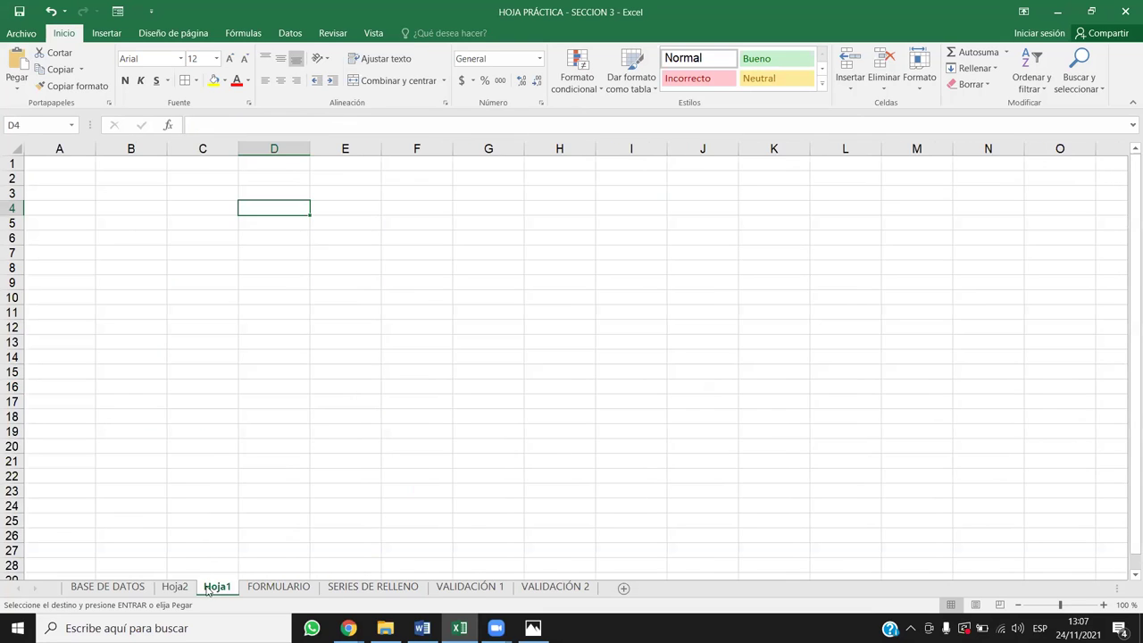
pyautogui.click(175, 587)
# - Replace "productos vendidos" in cell B7 of Hoja2 so that the label reads "Cantidad total de ventas,"
pyautogui.doubleClick(165, 417)
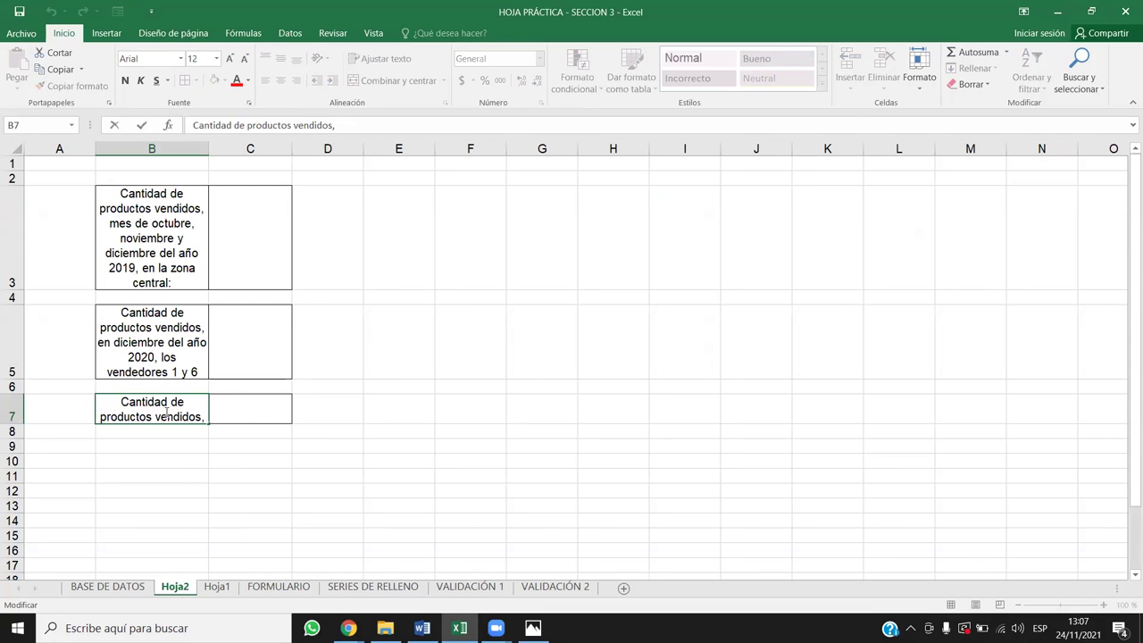
pyautogui.press('BackSpace')
pyautogui.write('total de ventas')
pyautogui.press('Delete')
pyautogui.press('Delete')
pyautogui.press('Delete')
pyautogui.press('Delete')
pyautogui.press('Delete')
pyautogui.press('Delete')
pyautogui.press('Delete')
pyautogui.press('Delete')
pyautogui.press('Delete')
pyautogui.press('Delete')
pyautogui.press('Delete')
pyautogui.press('Delete')
pyautogui.press('Delete')
pyautogui.press('Delete')
pyautogui.press('Delete')
pyautogui.press('Delete')
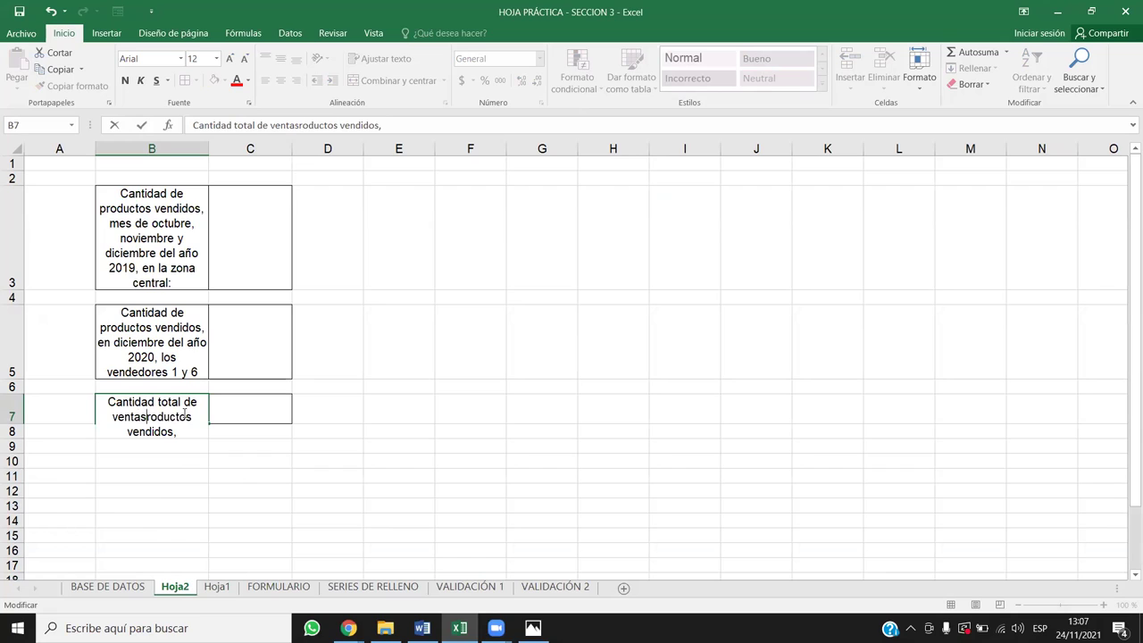
pyautogui.press('Delete')
pyautogui.press('Delete')
pyautogui.press('Delete')
pyautogui.press('Delete')
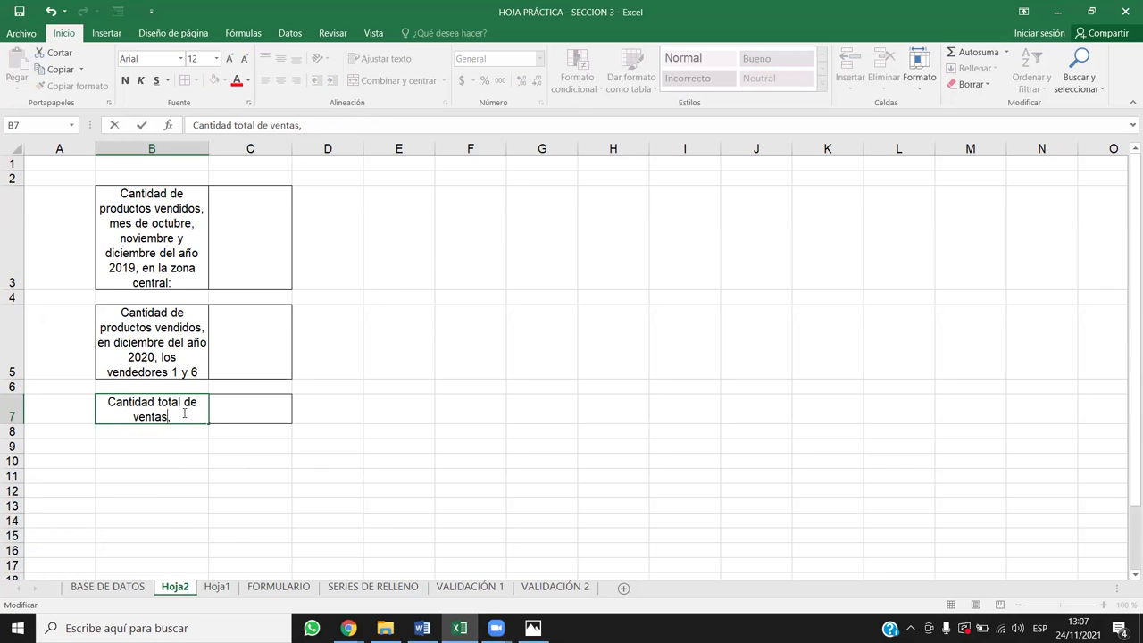
# - Complete the B7 label with "en enero y febrero de 2021, en la zona occidental:"
pyautogui.write('en enero y fe')
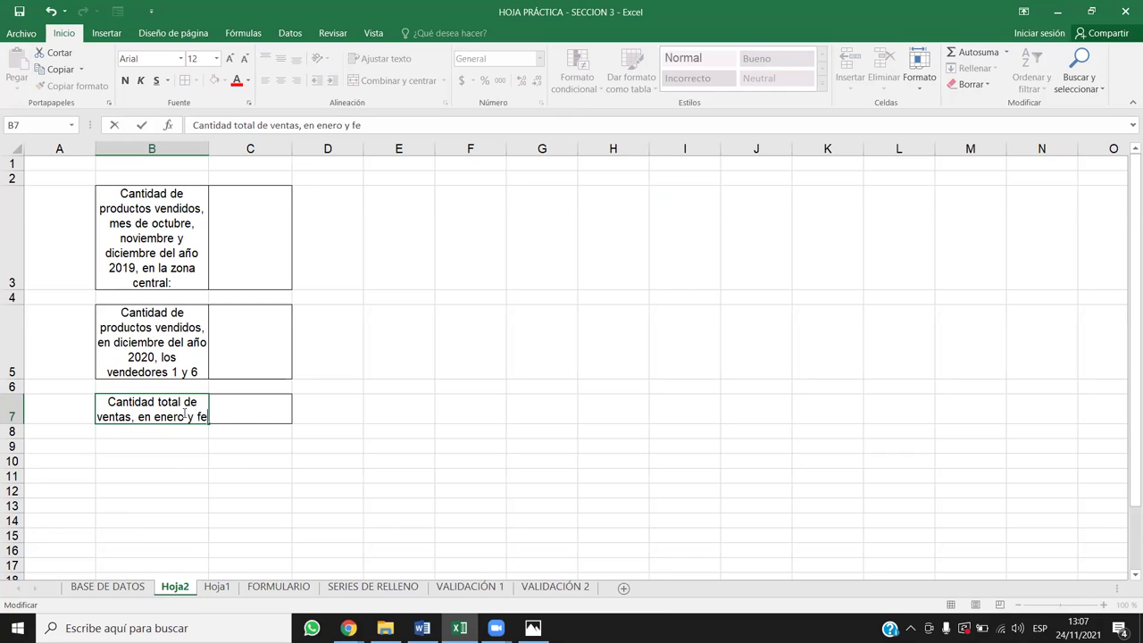
pyautogui.write('brero de 20')
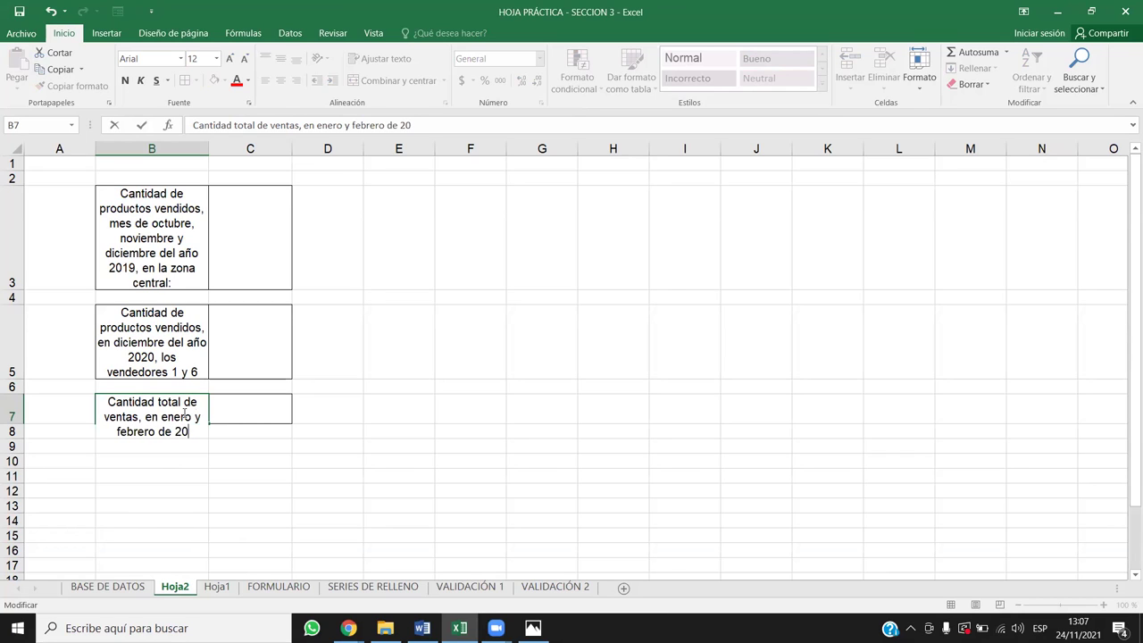
pyautogui.write('21, en la zona ')
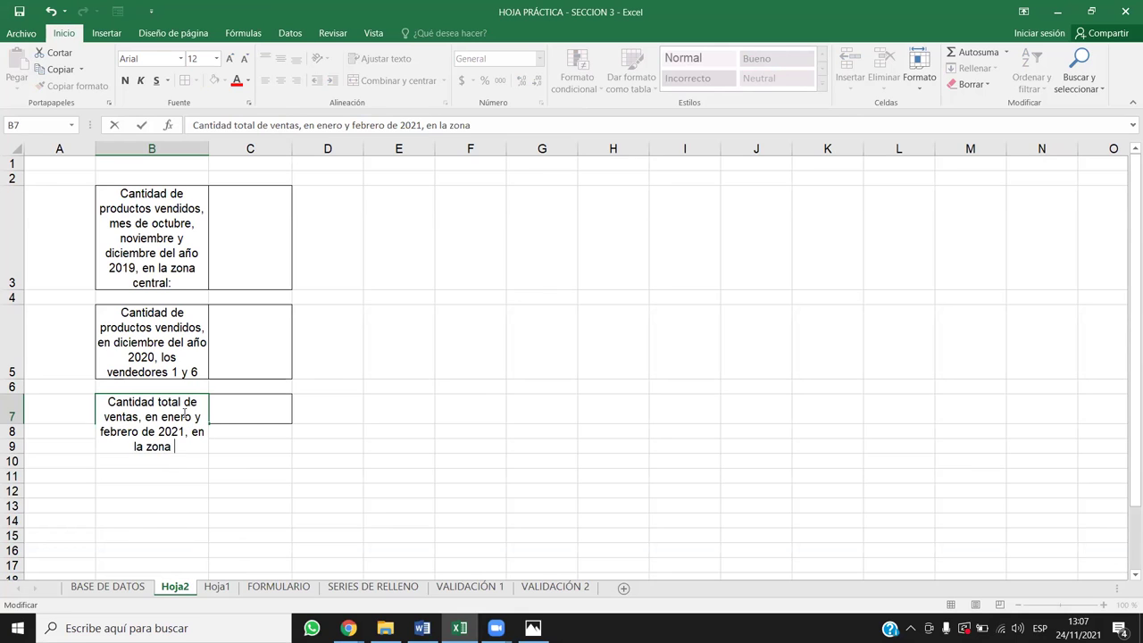
pyautogui.write('occidental:')
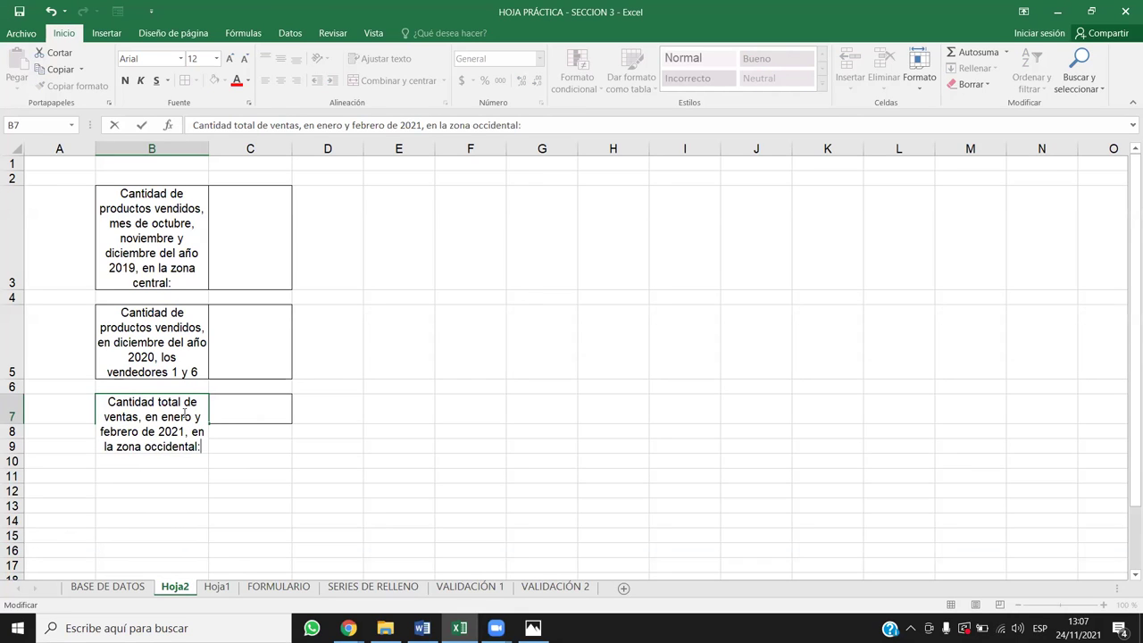
pyautogui.press('Return')
pyautogui.click(884, 536)
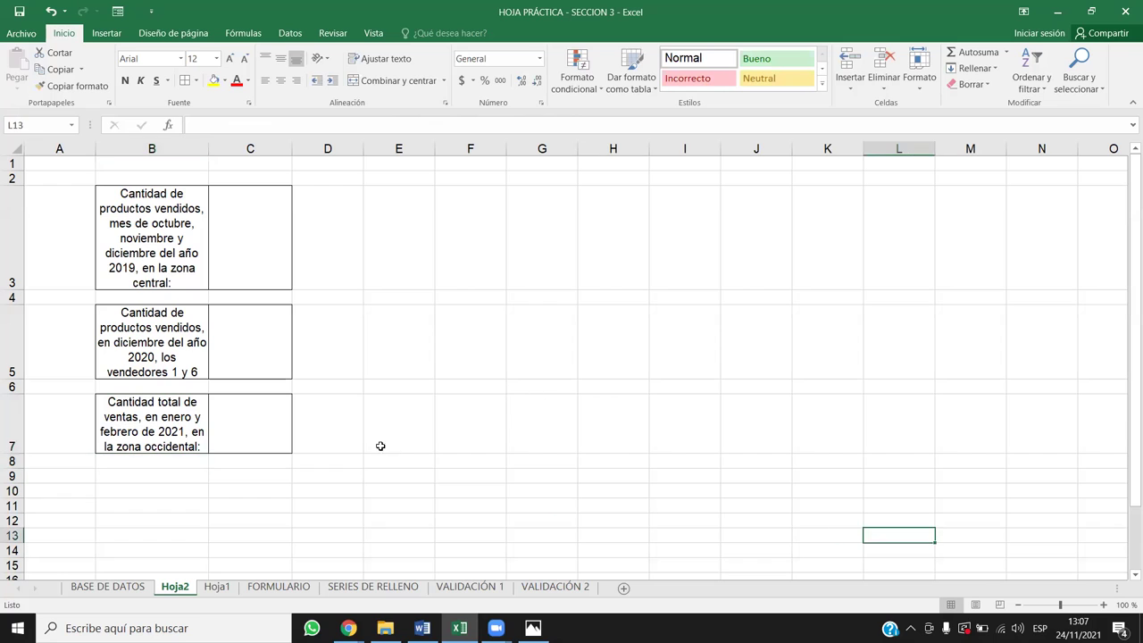
# - Make rows 7, 5 and 3 slightly taller to give the three label cells more room
pyautogui.click(12, 446)
pyautogui.moveTo(12, 454); pyautogui.dragTo(11, 467)
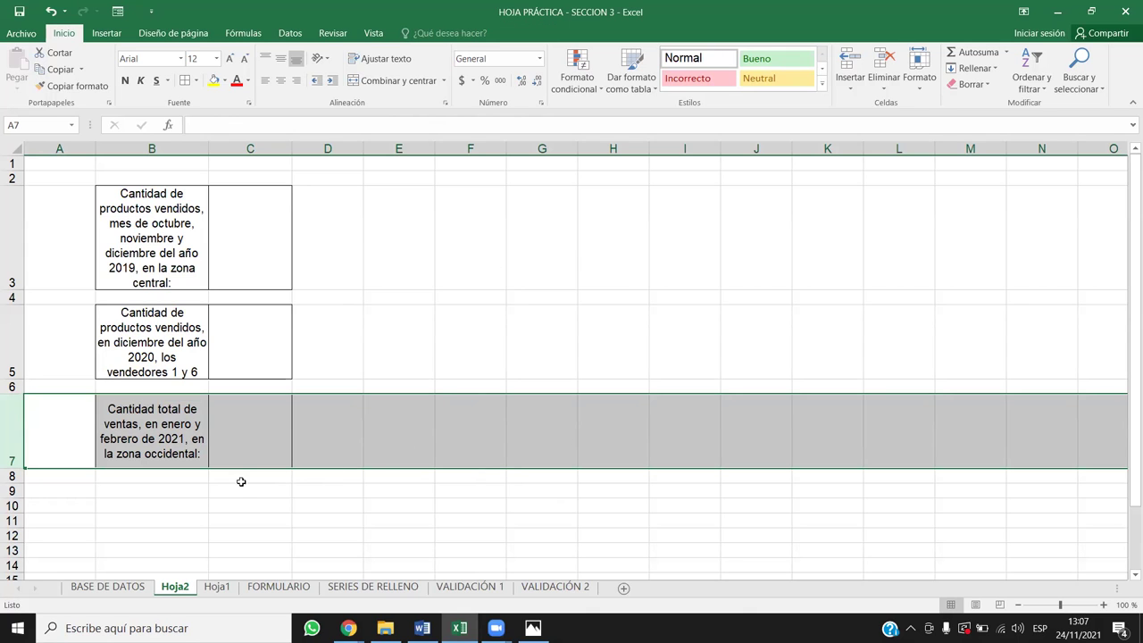
pyautogui.click(12, 334)
pyautogui.click(11, 386)
pyautogui.moveTo(11, 382); pyautogui.dragTo(12, 395)
pyautogui.click(524, 429)
pyautogui.click(9, 234)
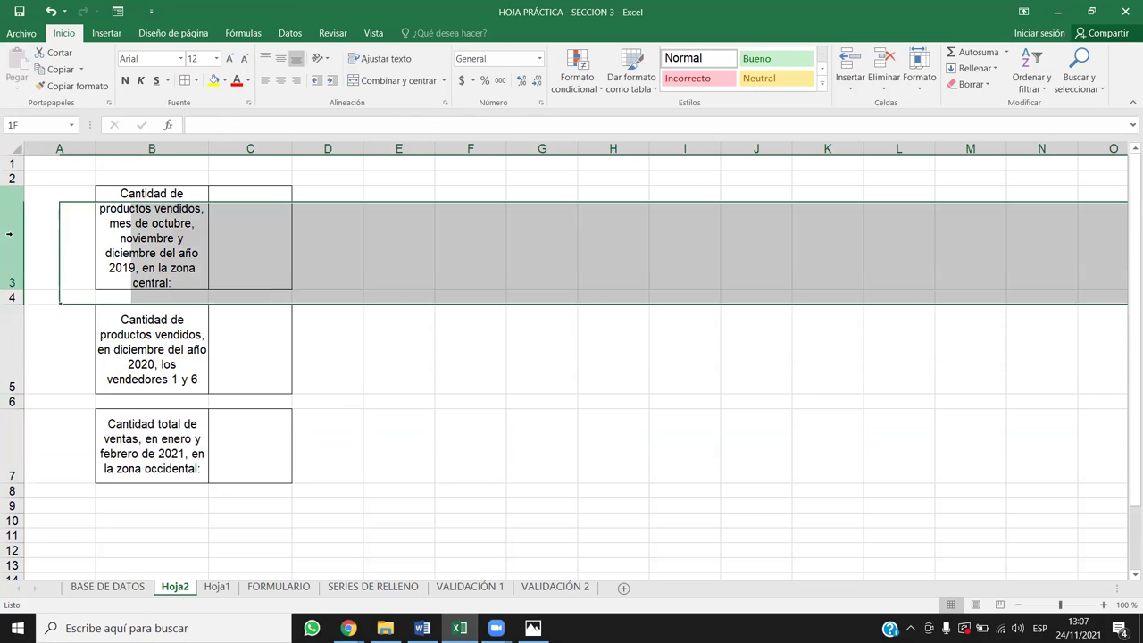
pyautogui.moveTo(12, 290); pyautogui.dragTo(11, 309)
pyautogui.click(727, 423)
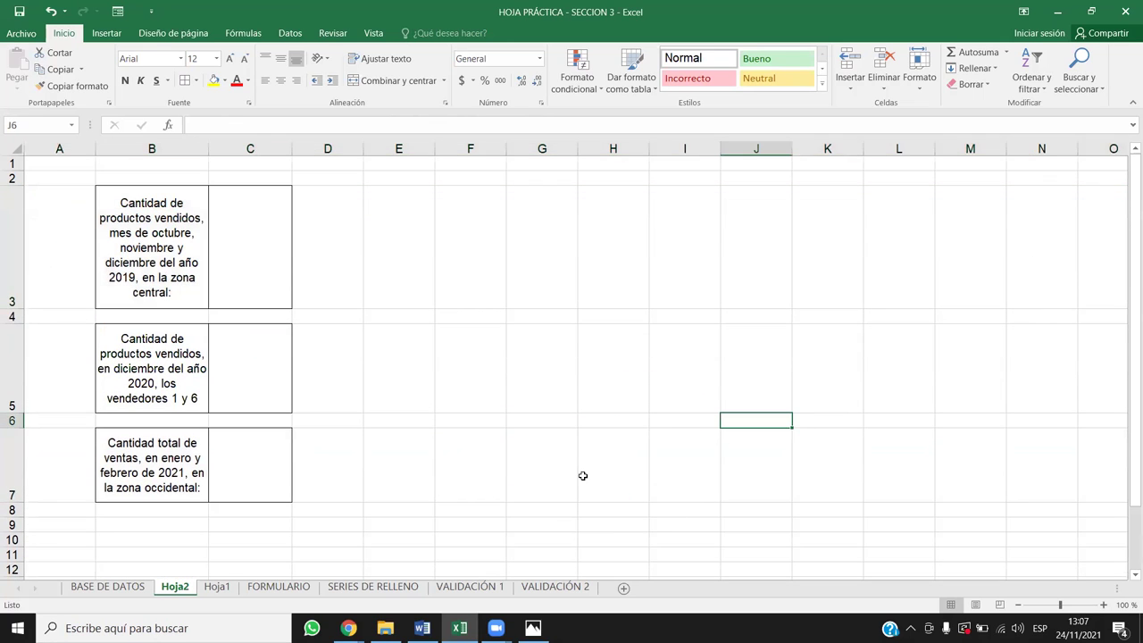
pyautogui.click(278, 250)
pyautogui.click(246, 368)
pyautogui.click(246, 467)
pyautogui.click(253, 224)
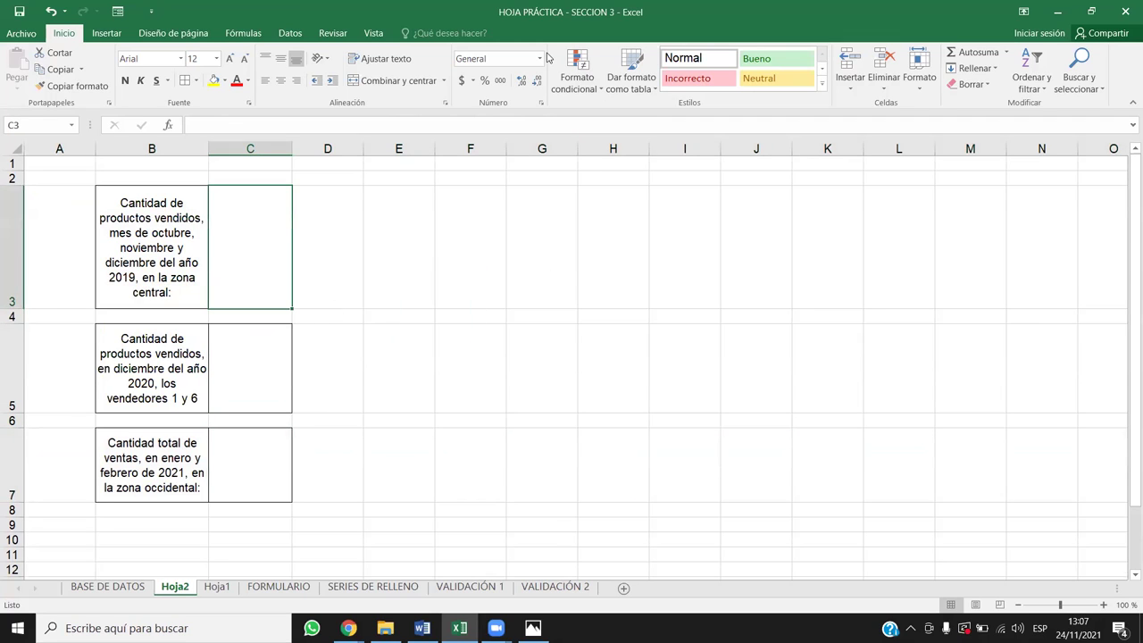
pyautogui.click(459, 300)
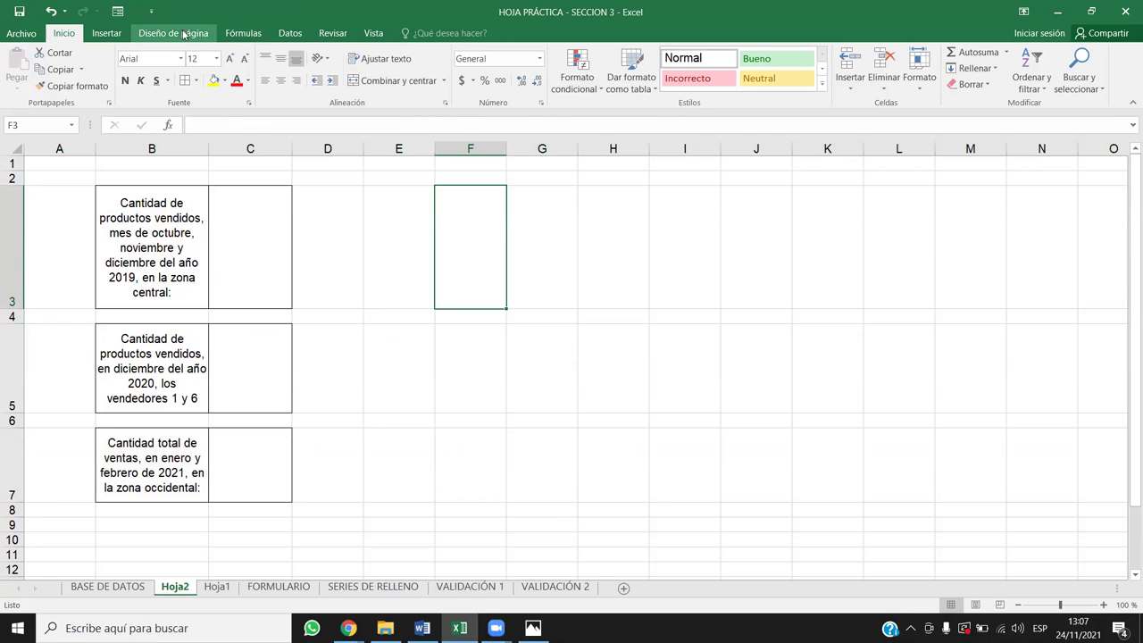
# - Open a second window of the HOJA PRÁCTICA - SECCION 3 workbook
pyautogui.click(290, 34)
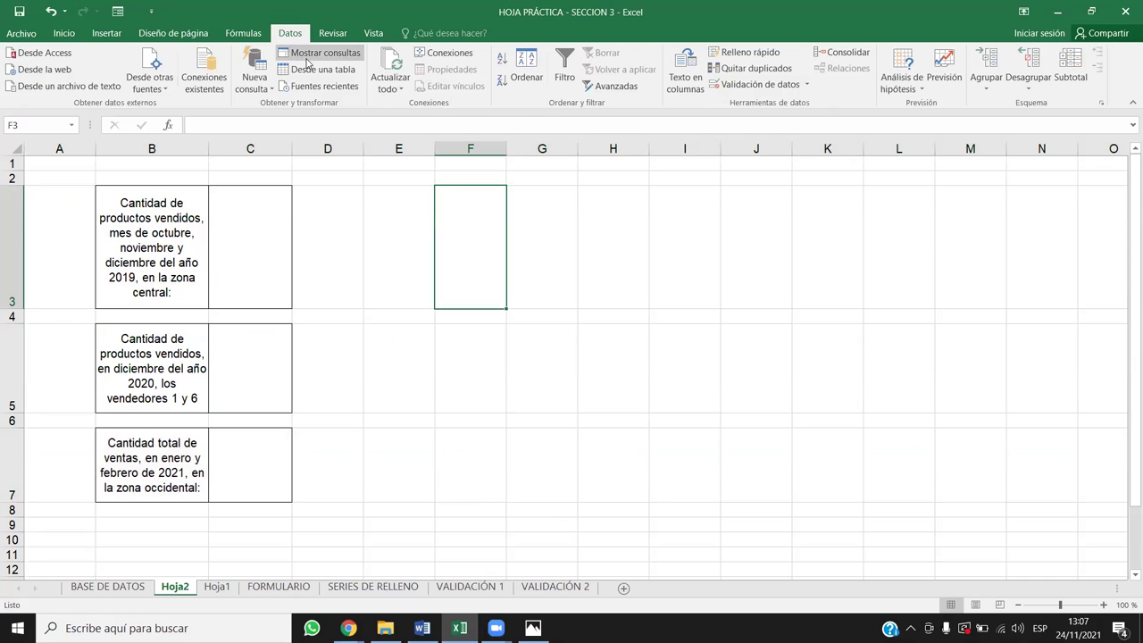
pyautogui.click(373, 34)
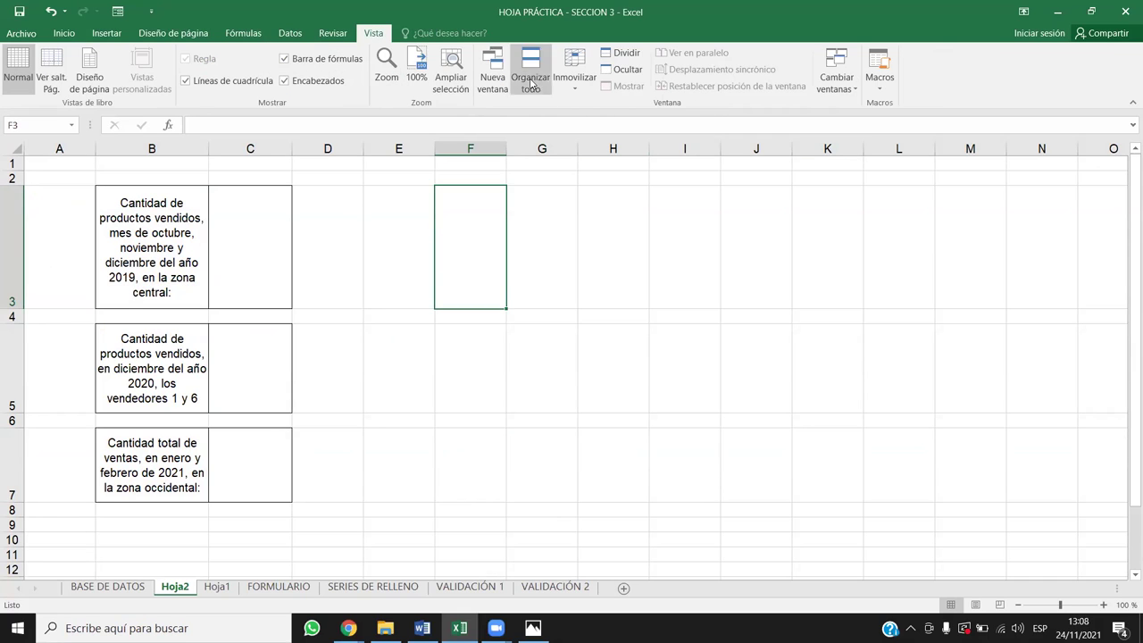
pyautogui.click(488, 77)
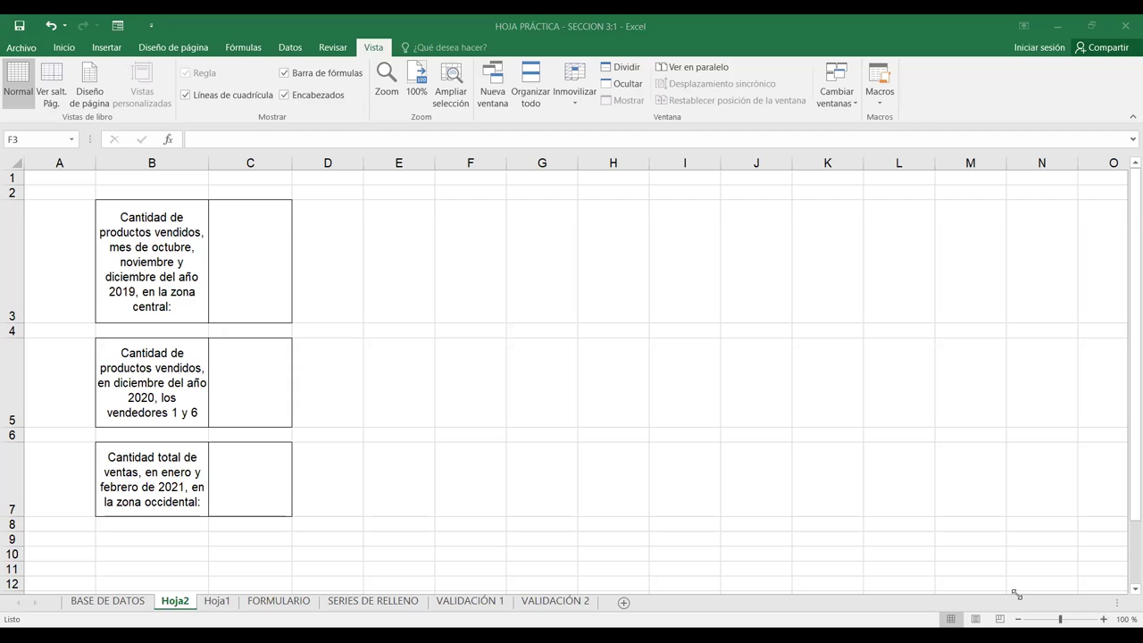
# - Filter the FECHA column to show only octubre, noviembre and diciembre of 2019
pyautogui.click(40, 342)
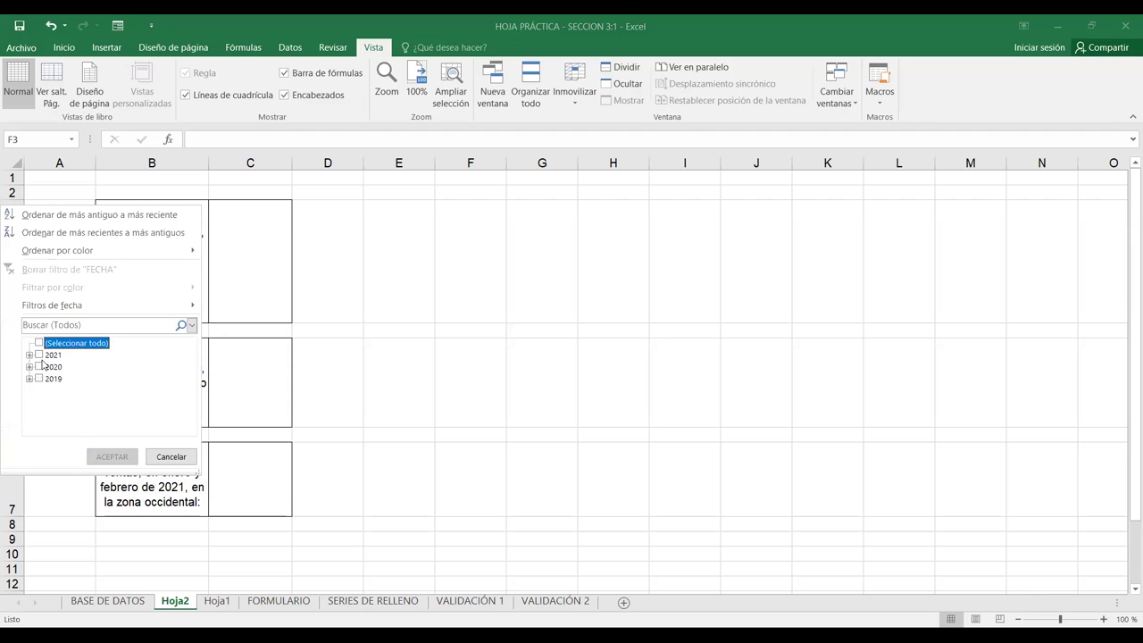
pyautogui.click(39, 378)
pyautogui.click(28, 378)
pyautogui.click(40, 343)
pyautogui.scroll(-1, 45, 350)
pyautogui.scroll(-1, 57, 408)
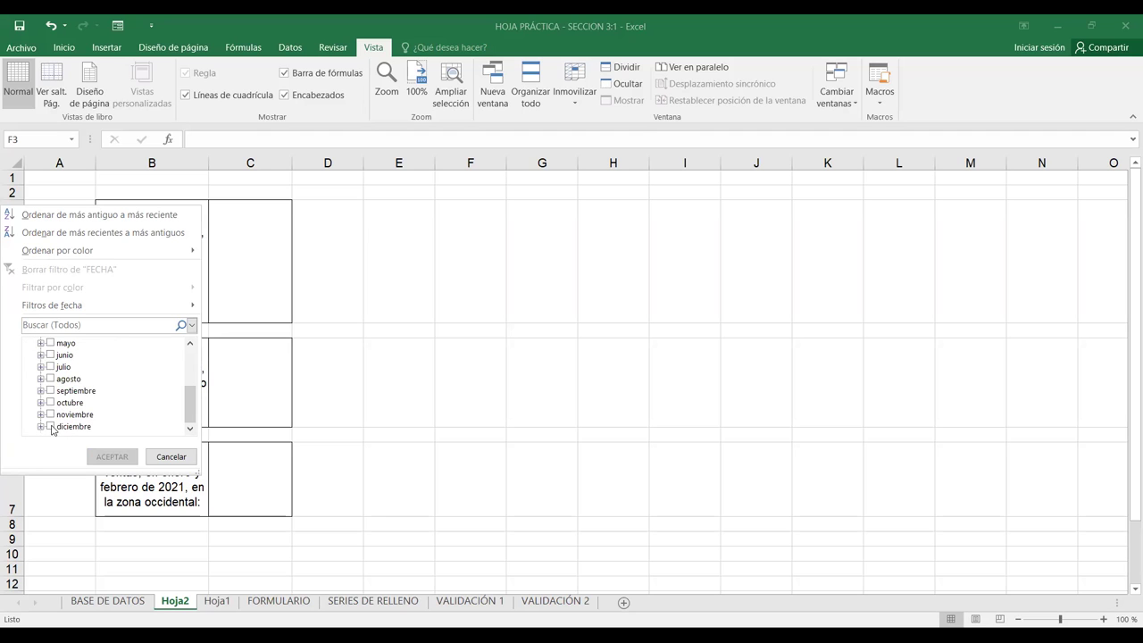
pyautogui.click(54, 403)
pyautogui.click(53, 414)
pyautogui.click(55, 426)
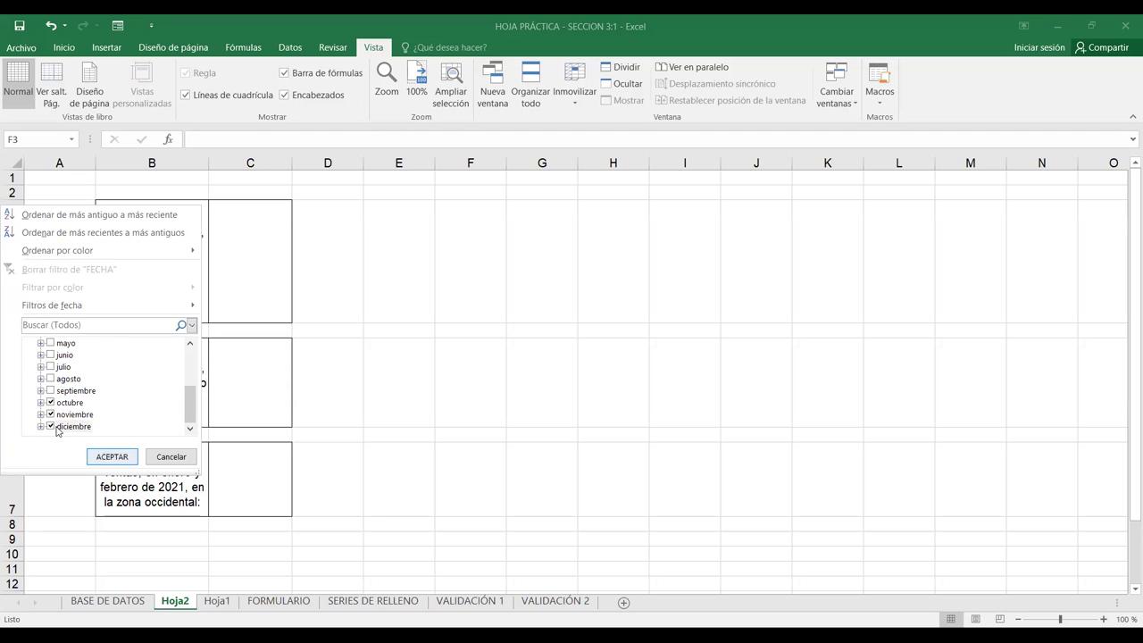
pyautogui.press('Return')
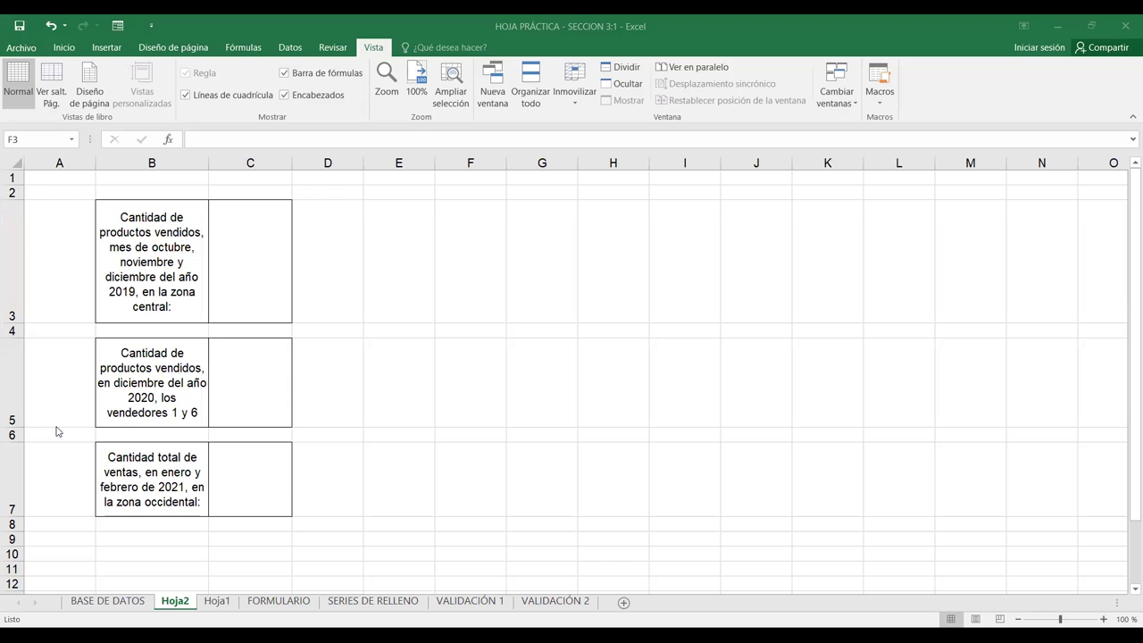
# - Filter the ZONA column to show only CENTRO
pyautogui.hotkey('alt', 'Down')
pyautogui.press('Down')
pyautogui.press('Down')
pyautogui.press('Down')
pyautogui.press('Down')
pyautogui.press('Down')
pyautogui.press('Down')
pyautogui.press('space')
pyautogui.press('Down')
pyautogui.press('space')
pyautogui.press('Tab')
pyautogui.press('Return')
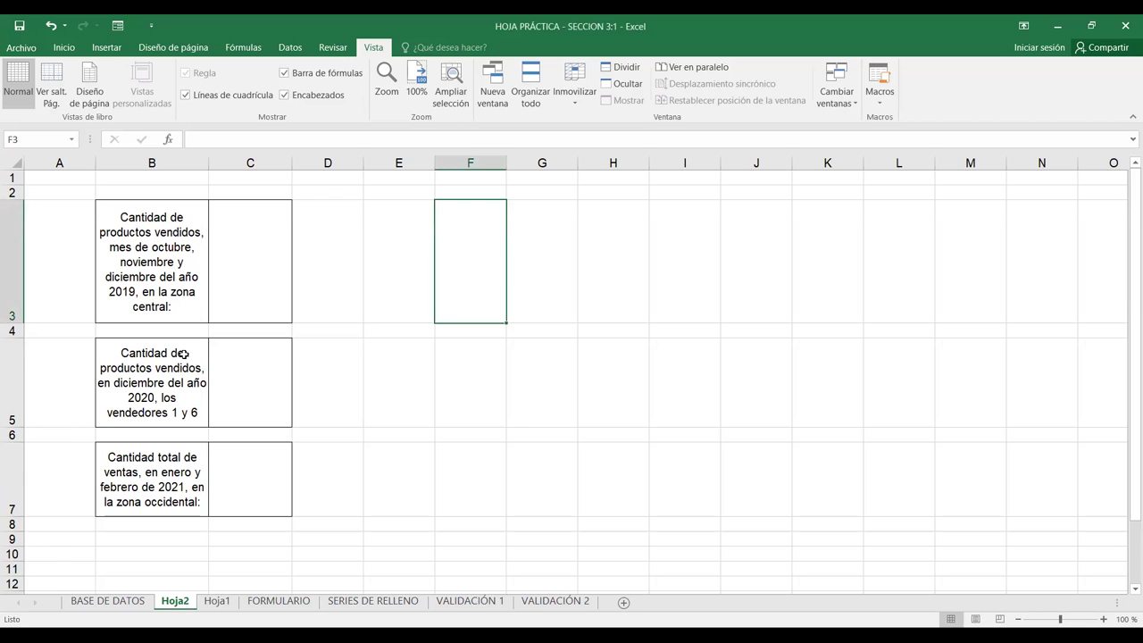
pyautogui.click(255, 280)
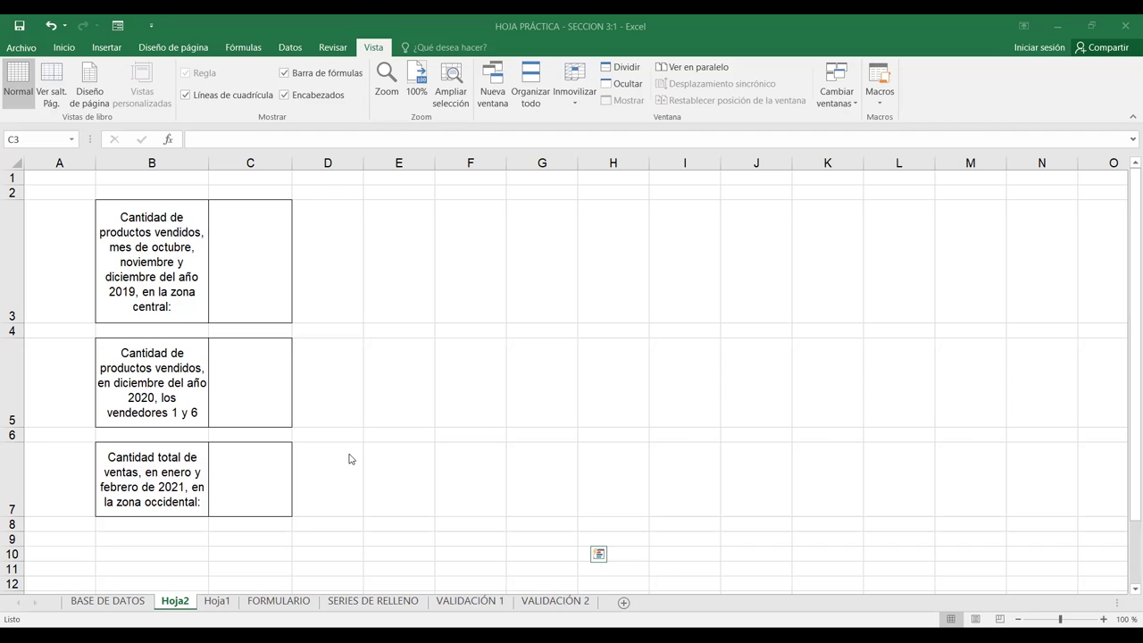
pyautogui.press('Escape')
pyautogui.write('=')
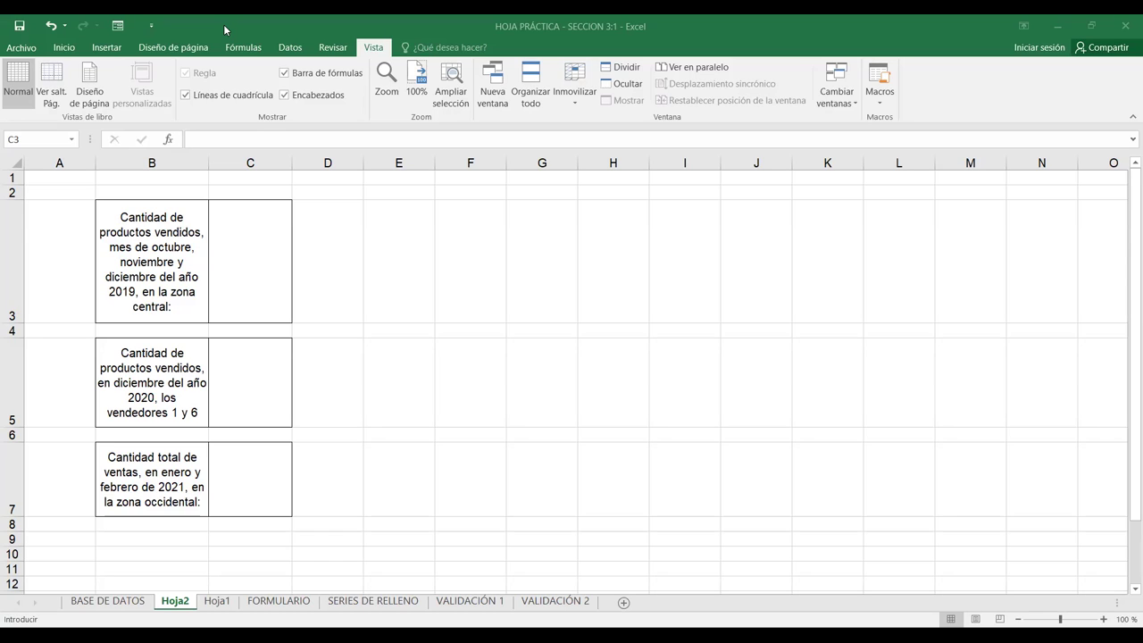
pyautogui.press('Escape')
pyautogui.press('F2')
pyautogui.press('Escape')
pyautogui.hotkey('ctrl', 'c')
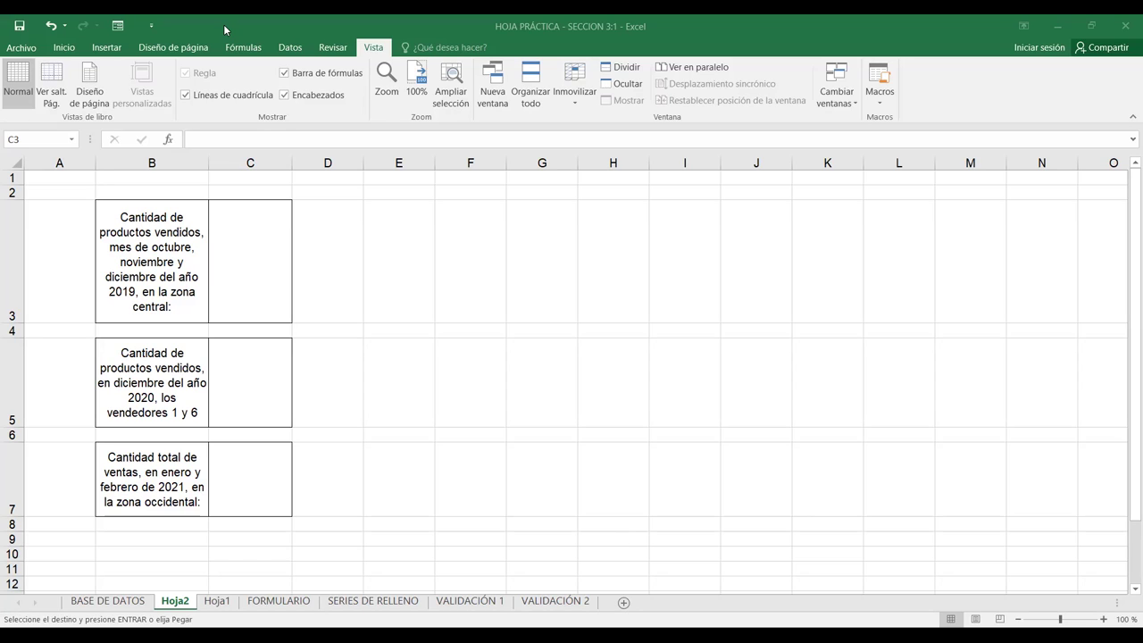
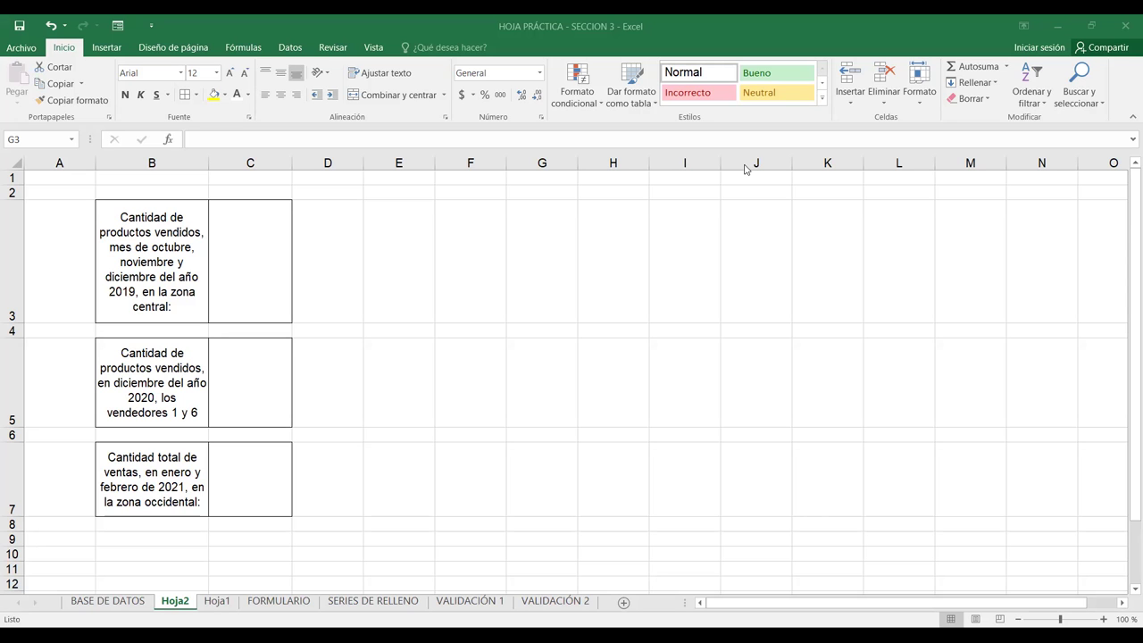
# - Select all the filtered CANTIDAD values on the BASE DE DATOS sheet to check their sum
pyautogui.click(109, 602)
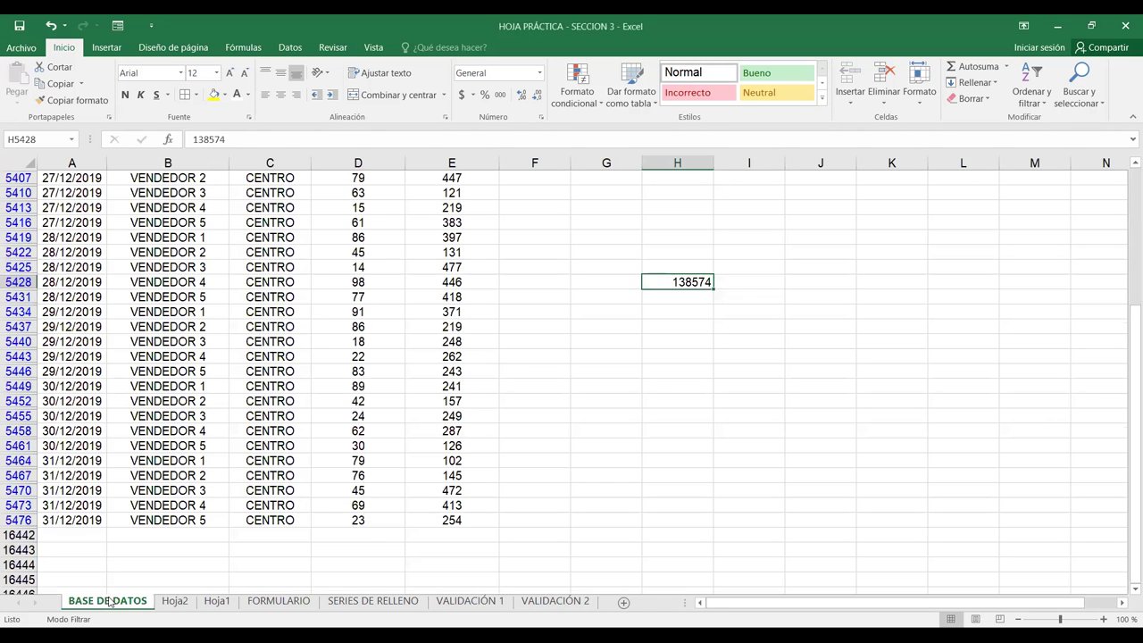
pyautogui.scroll(5, 266, 385)
pyautogui.click(285, 387)
pyautogui.hotkey('ctrl', 'Up')
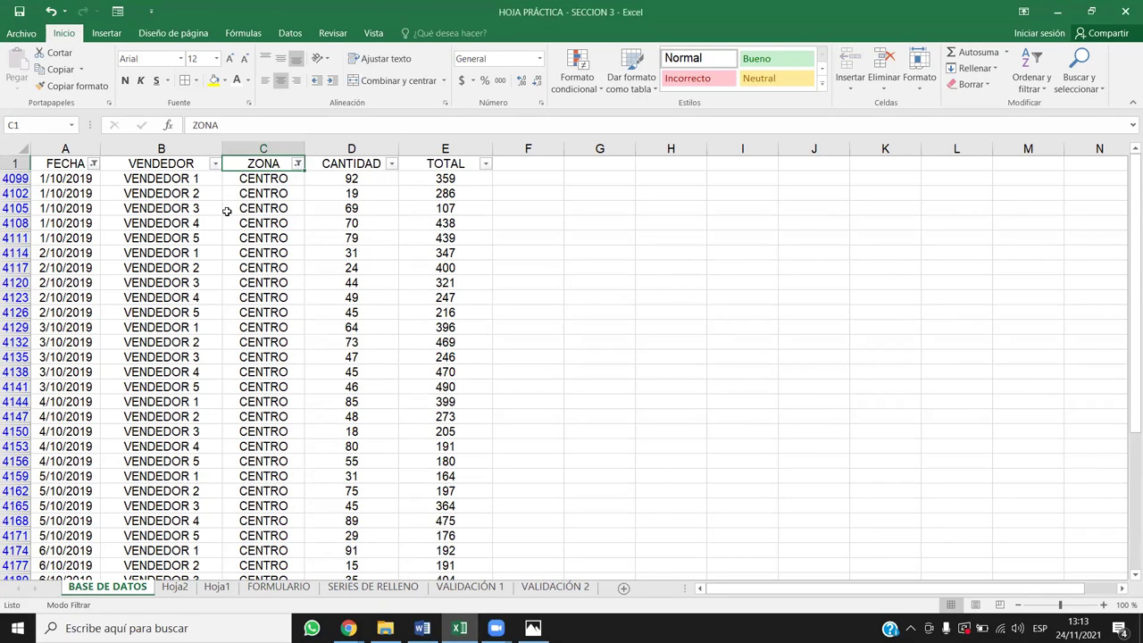
pyautogui.click(362, 190)
pyautogui.hotkey('ctrl', 'shift', 'Down')
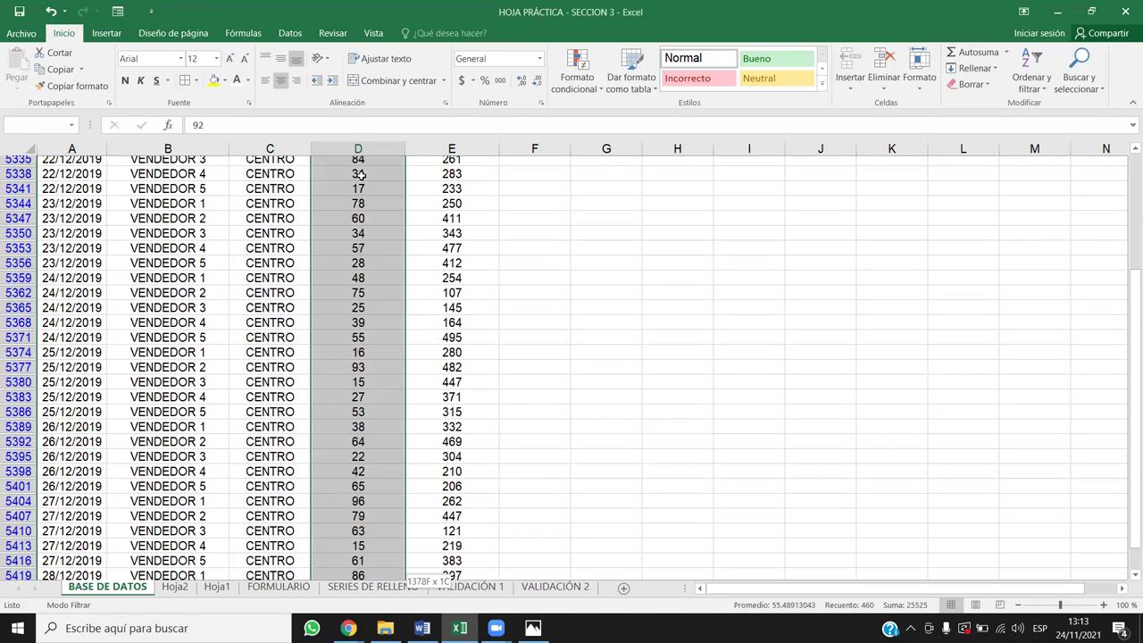
# - Delete the leftover value in cell H5428, beside the filtered records
pyautogui.scroll(-7, 361, 175)
pyautogui.click(692, 327)
pyautogui.press('Delete')
# - Clear the filters from the FECHA and ZONA columns to show all the records again
pyautogui.scroll(6, 76, 208)
pyautogui.scroll(6, 76, 208)
pyautogui.click(84, 207)
pyautogui.hotkey('ctrl', 'Home')
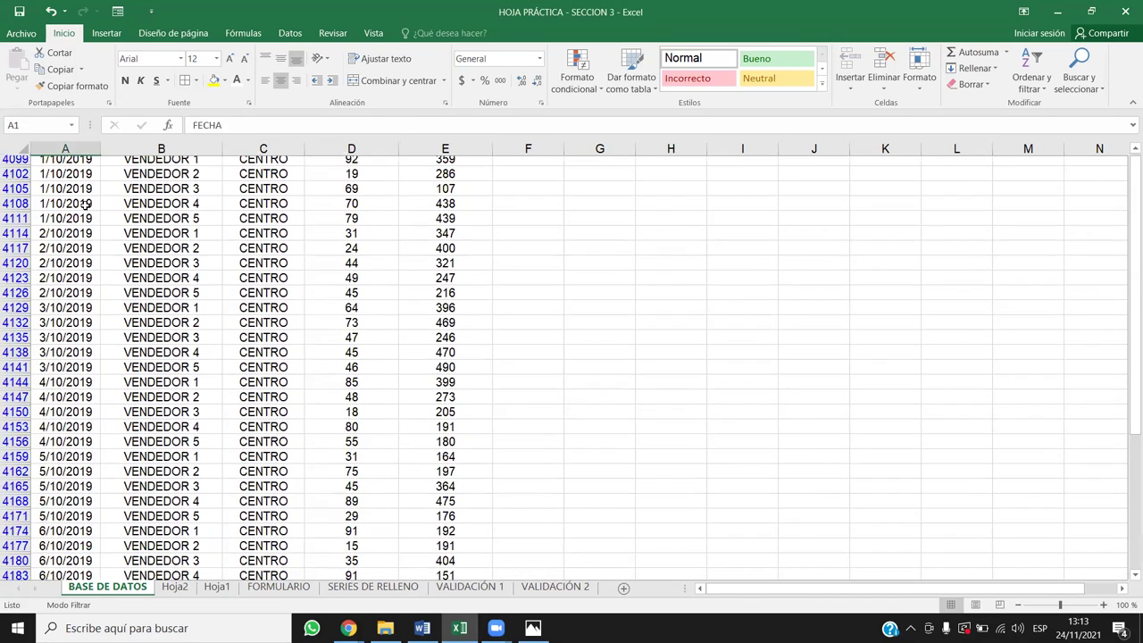
pyautogui.click(94, 163)
pyautogui.click(53, 234)
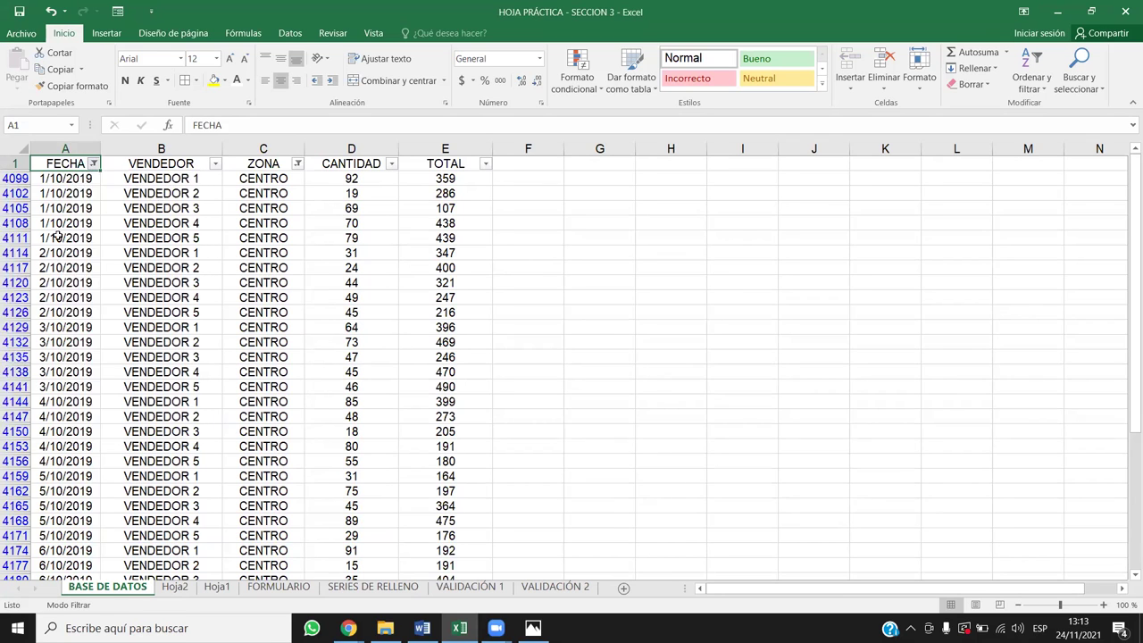
pyautogui.click(291, 164)
pyautogui.click(170, 233)
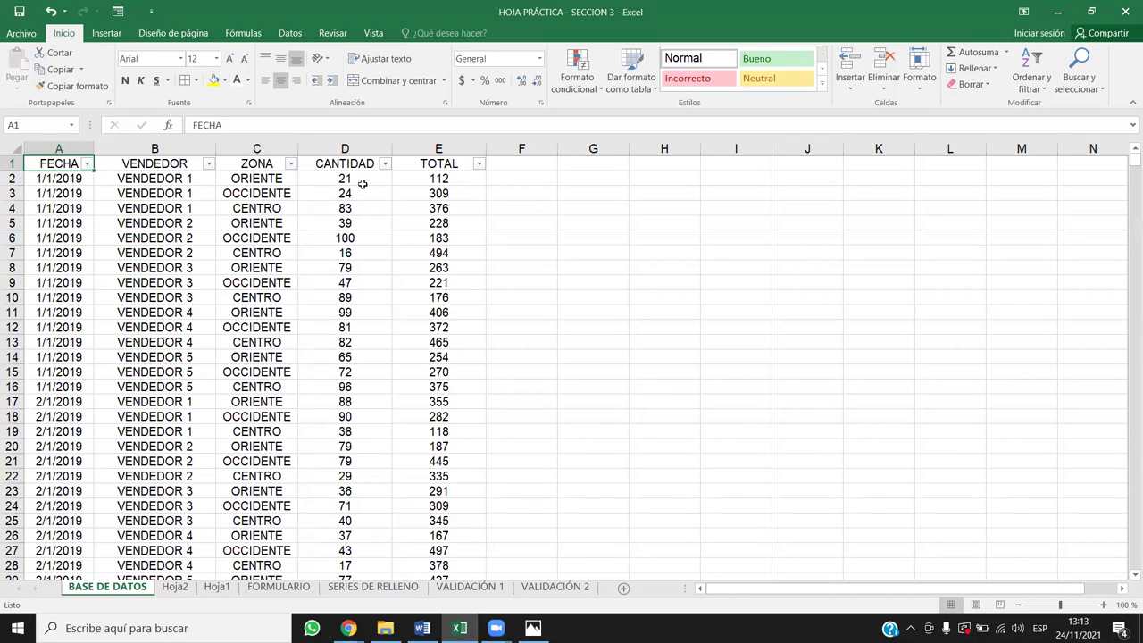
pyautogui.click(361, 183)
pyautogui.press('Up')
pyautogui.press('Down')
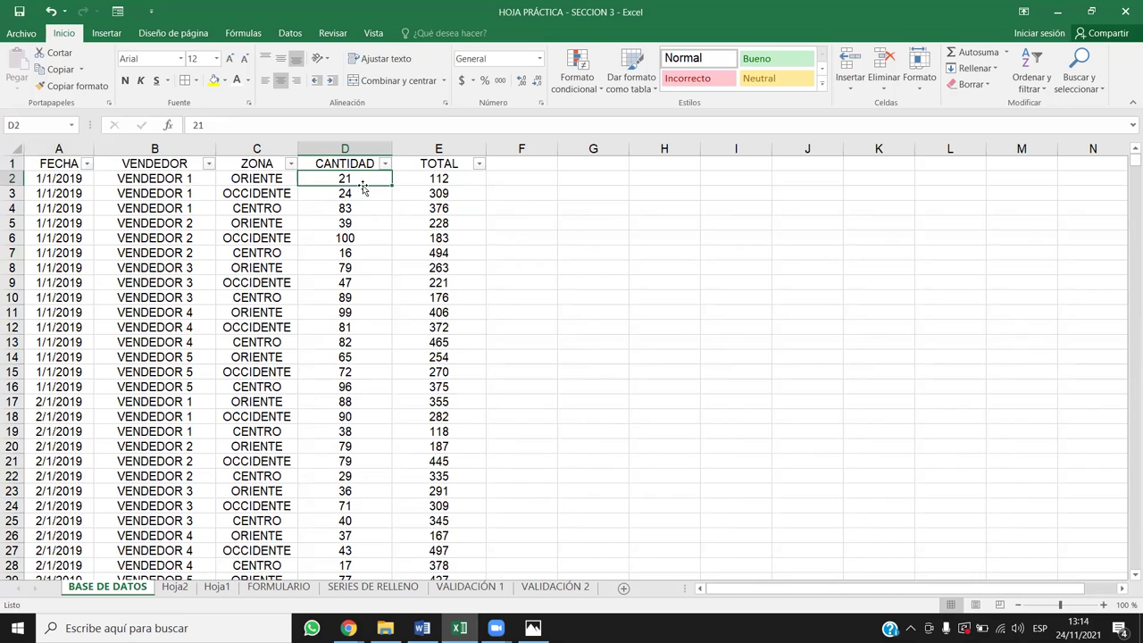
pyautogui.press('Left')
pyautogui.press('Up')
pyautogui.press('Down')
pyautogui.press('Up')
pyautogui.press('Left')
pyautogui.press('Left')
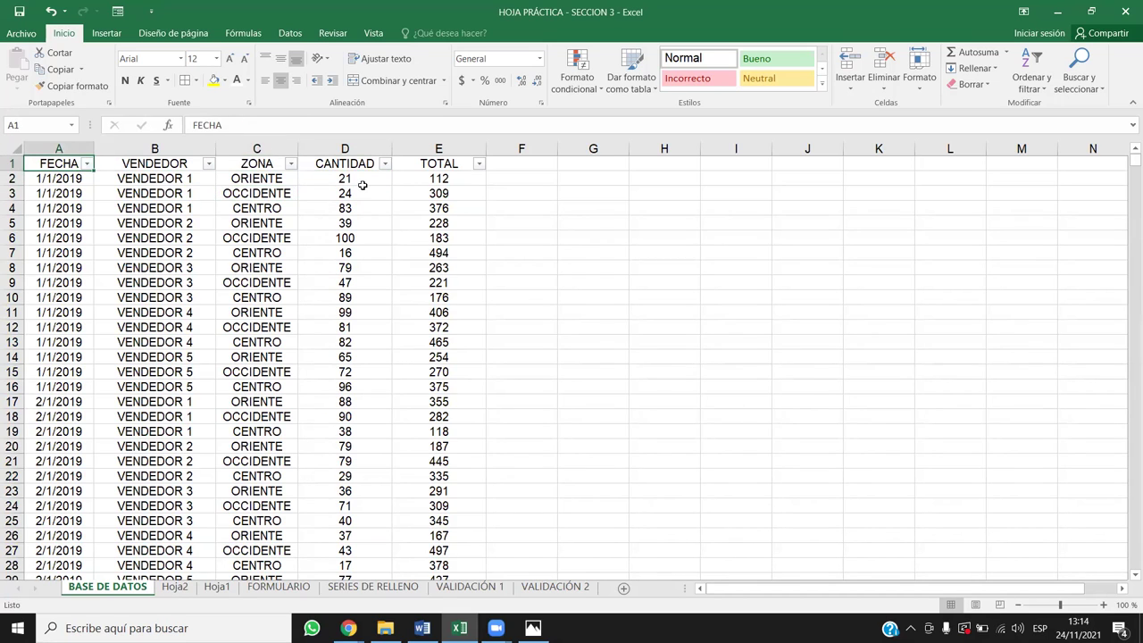
pyautogui.click(348, 211)
pyautogui.click(355, 176)
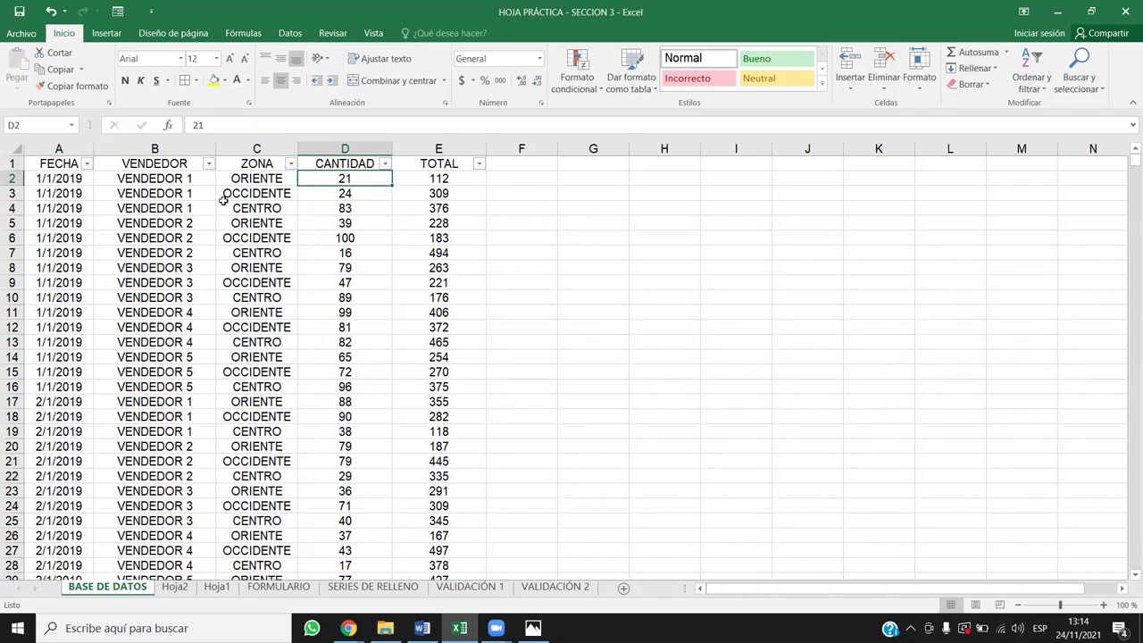
# - Filter the ZONA column to show only the CENTRO records
pyautogui.click(291, 164)
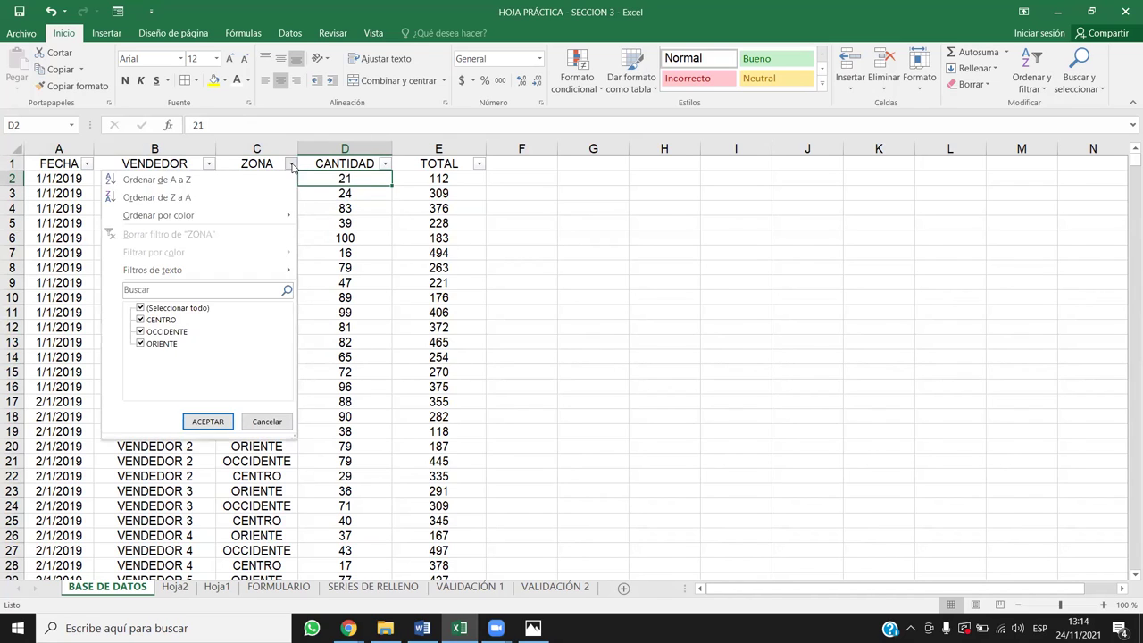
pyautogui.click(166, 308)
pyautogui.click(161, 320)
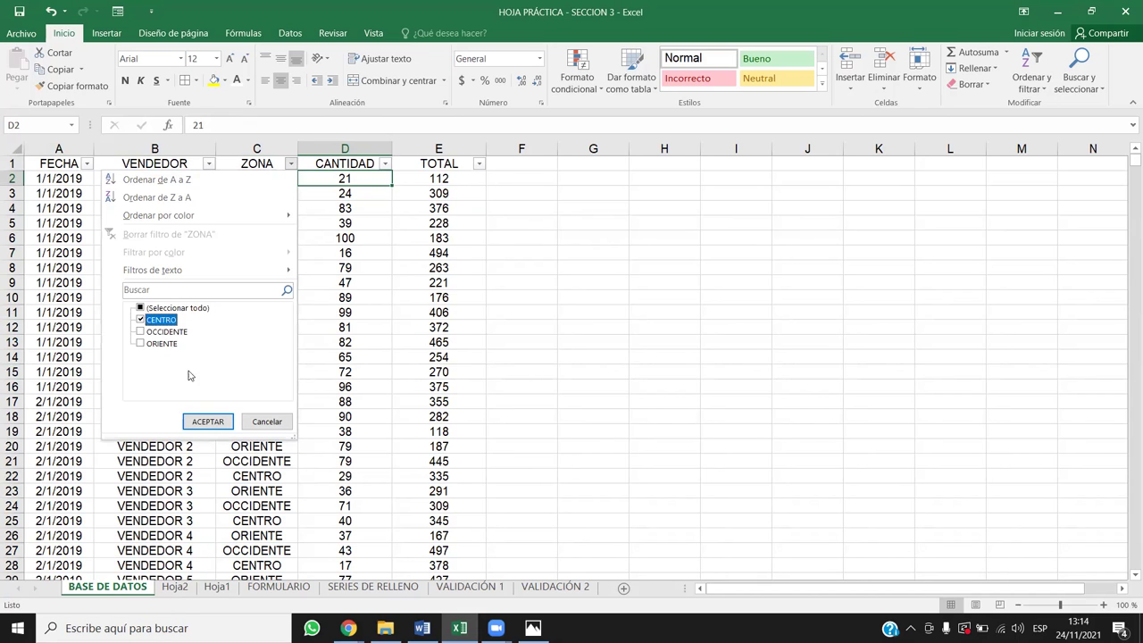
pyautogui.click(208, 422)
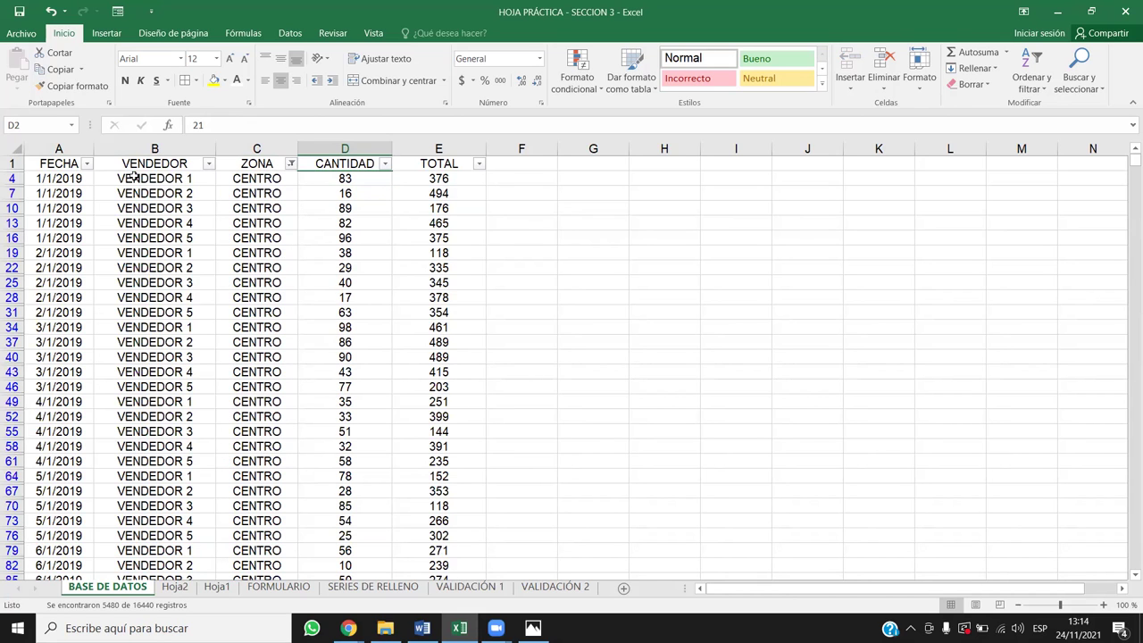
# - Filter the FECHA column to show only octubre, noviembre and diciembre of 2019
pyautogui.click(87, 164)
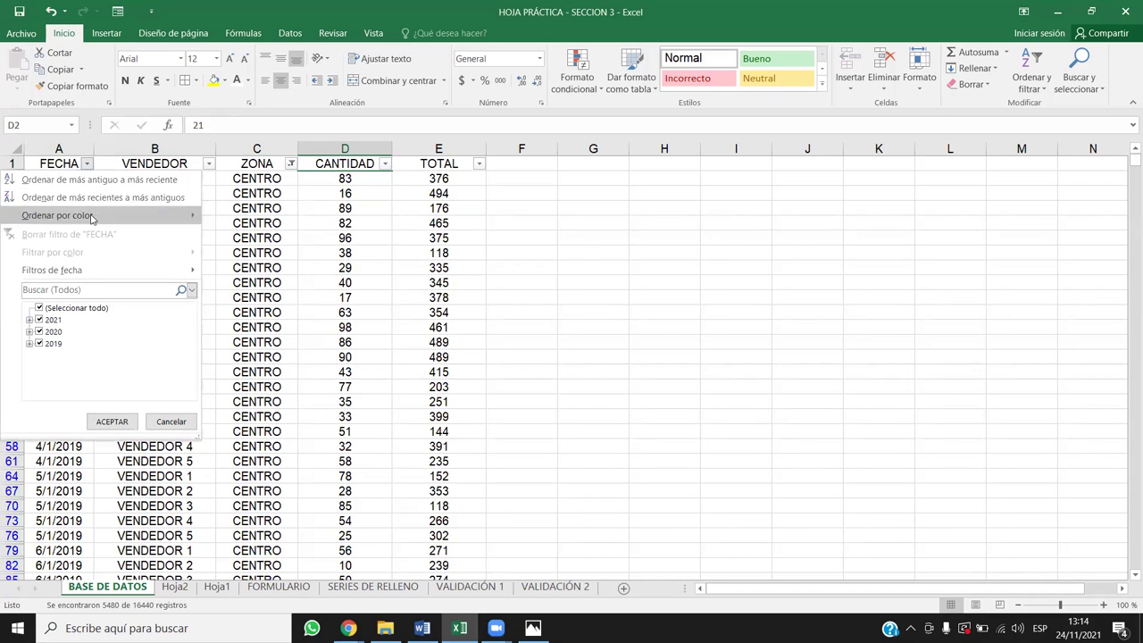
pyautogui.click(39, 308)
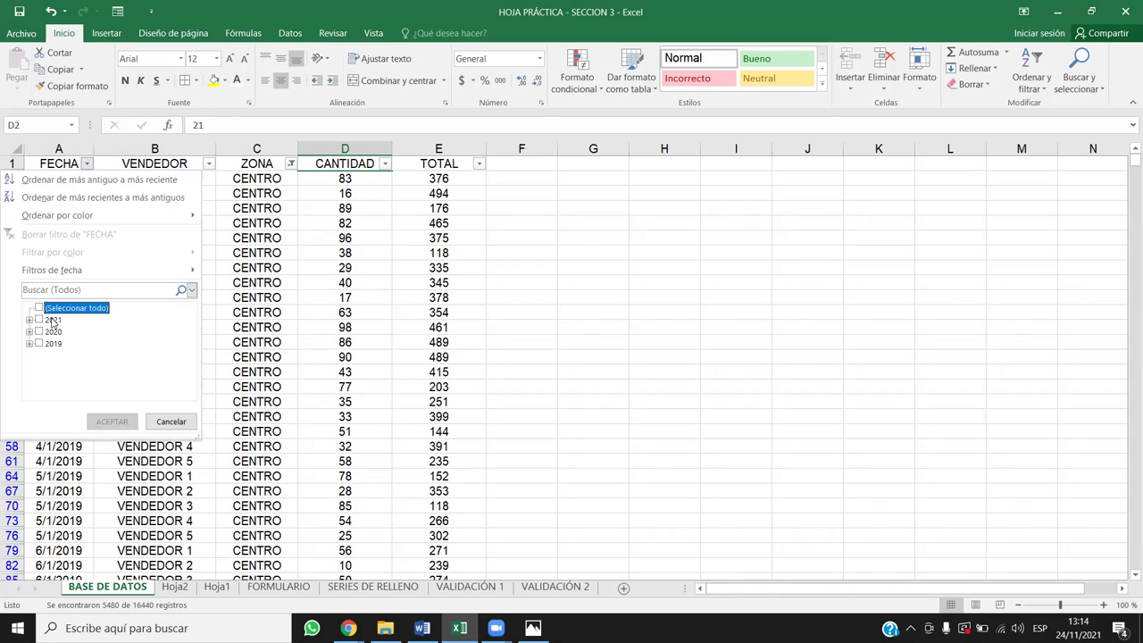
pyautogui.click(31, 343)
pyautogui.scroll(-2, 105, 310)
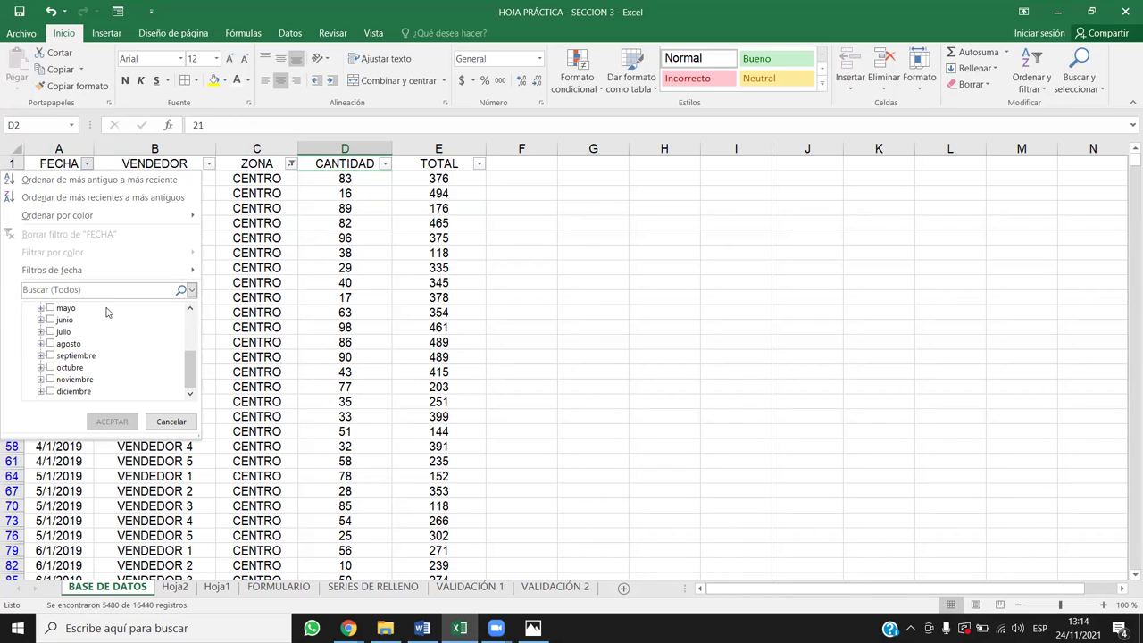
pyautogui.click(51, 367)
pyautogui.click(51, 379)
pyautogui.click(51, 391)
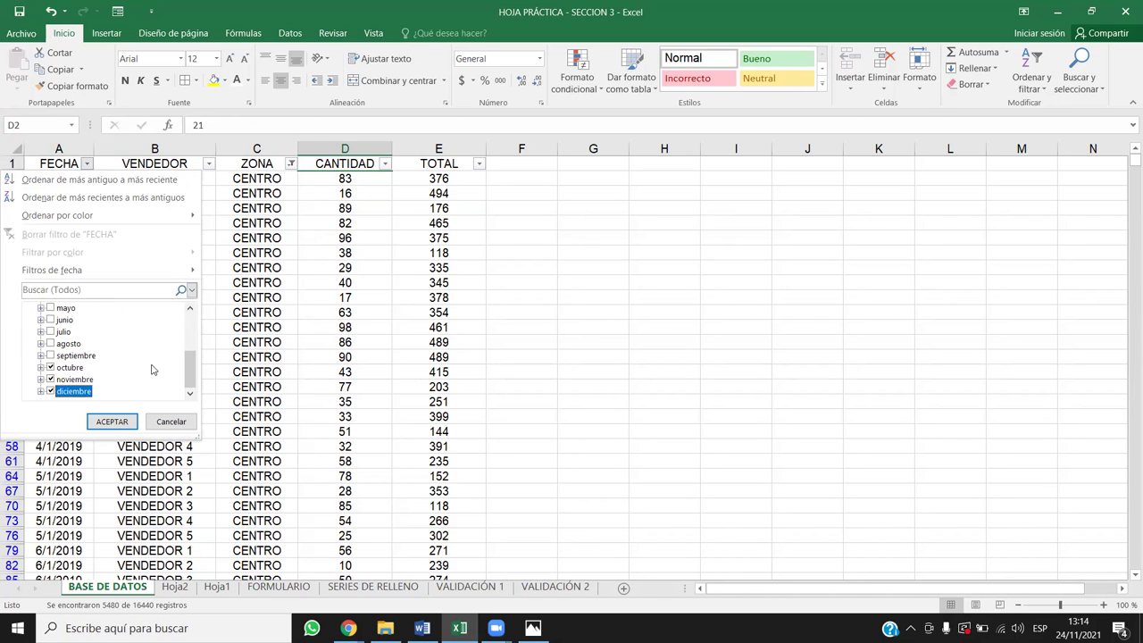
pyautogui.click(120, 421)
# - Check the wording of the first question in cell B3 of Hoja2 and return to the BASE DE DATOS sheet
pyautogui.click(175, 587)
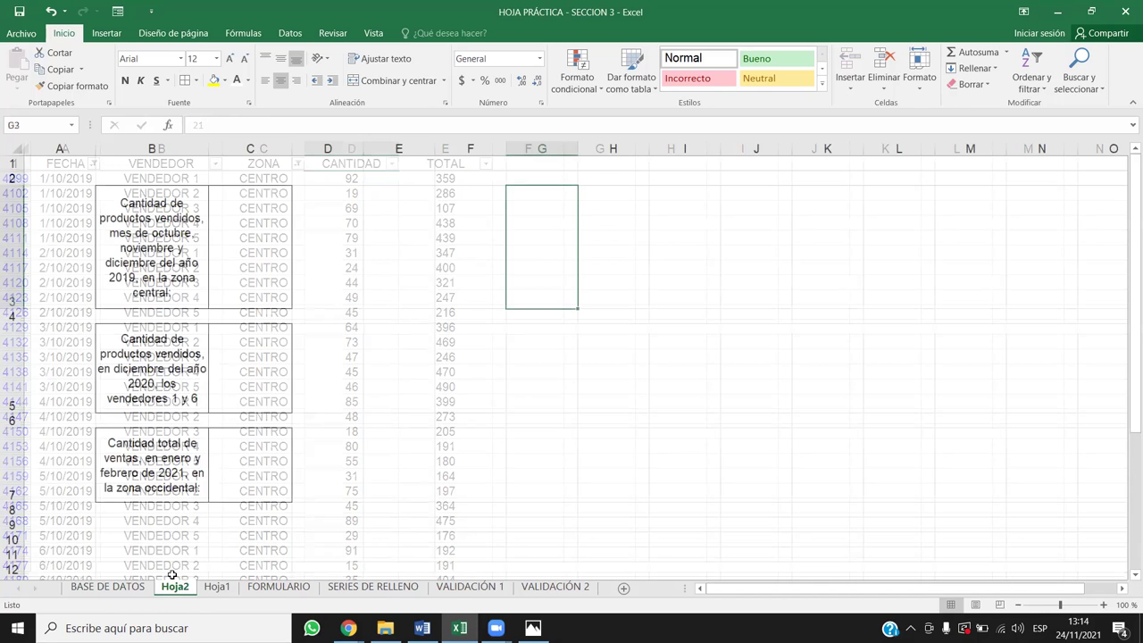
pyautogui.click(129, 218)
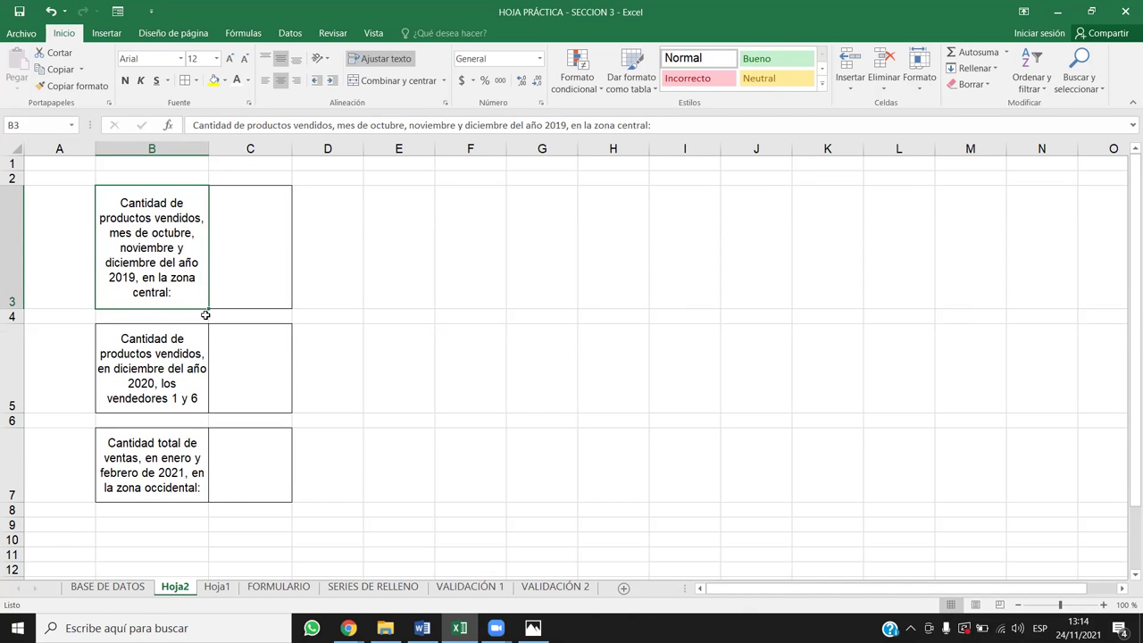
pyautogui.click(108, 589)
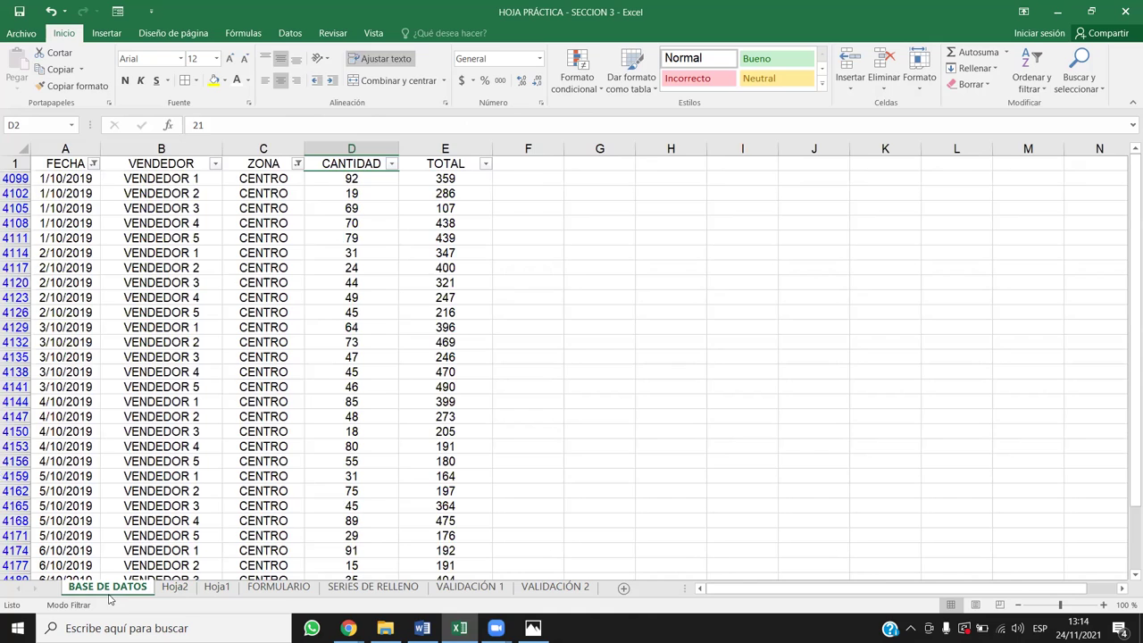
# - Select all the filtered CANTIDAD values to read their sum
pyautogui.click(94, 209)
pyautogui.click(357, 178)
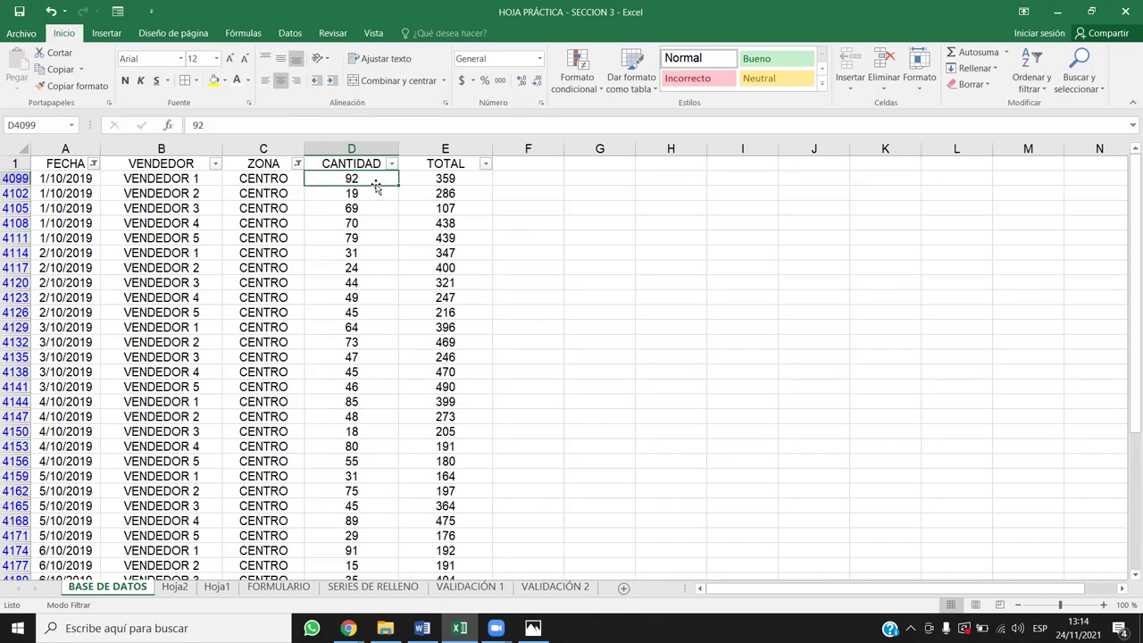
pyautogui.hotkey('ctrl', 'shift', 'Down')
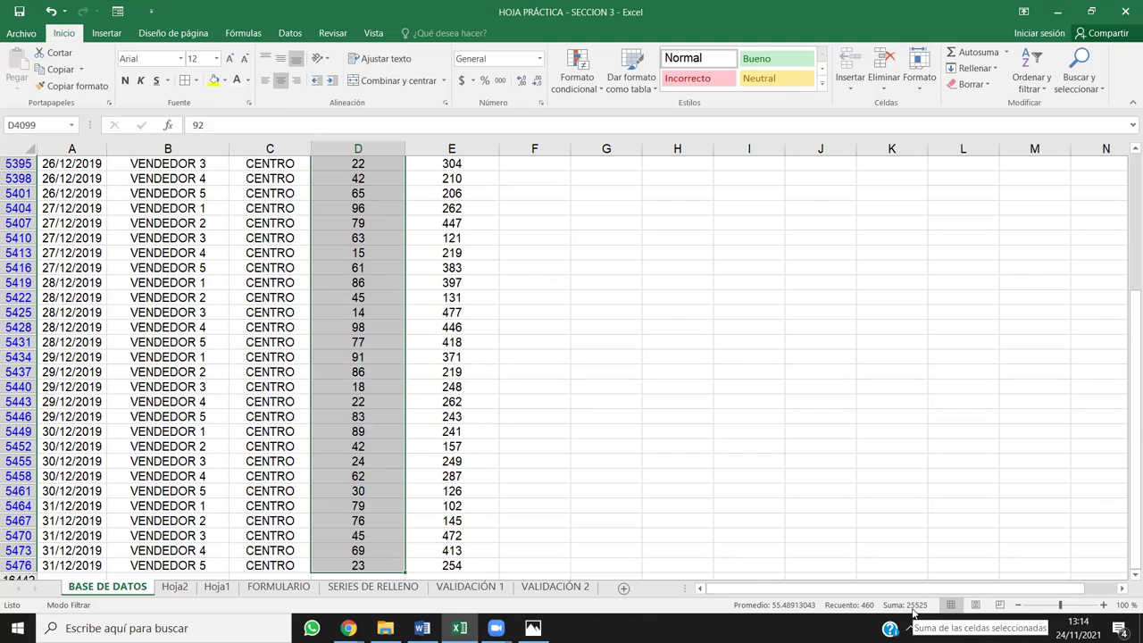
# - Enter 25525 as the first answer in cell C3 of Hoja2 and set its font colour to black
pyautogui.click(175, 586)
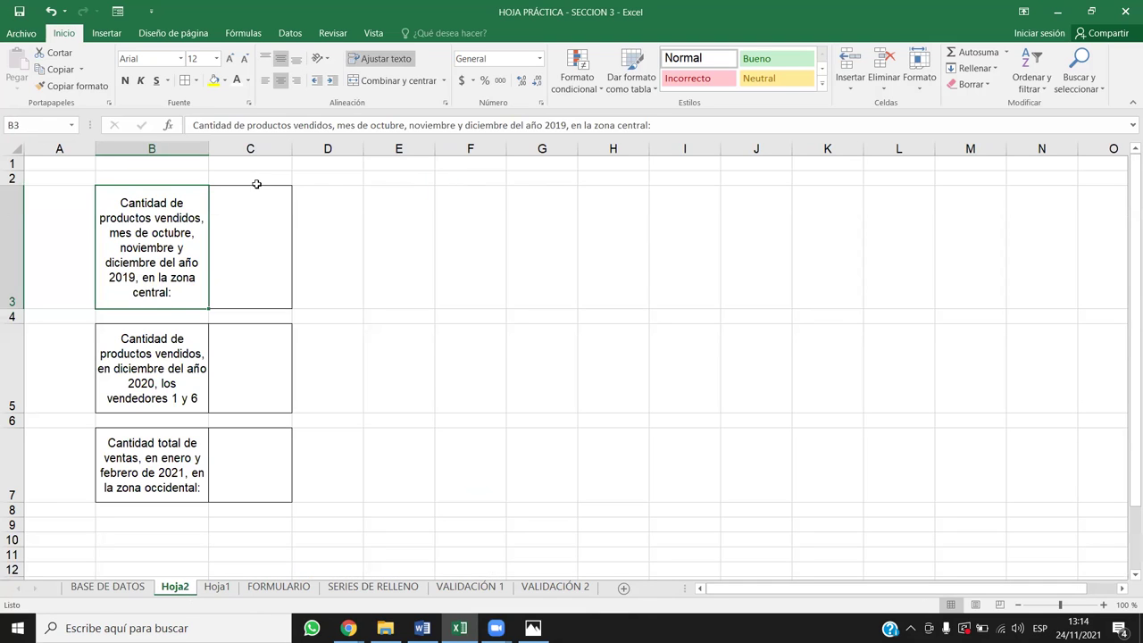
pyautogui.click(251, 226)
pyautogui.write('25525')
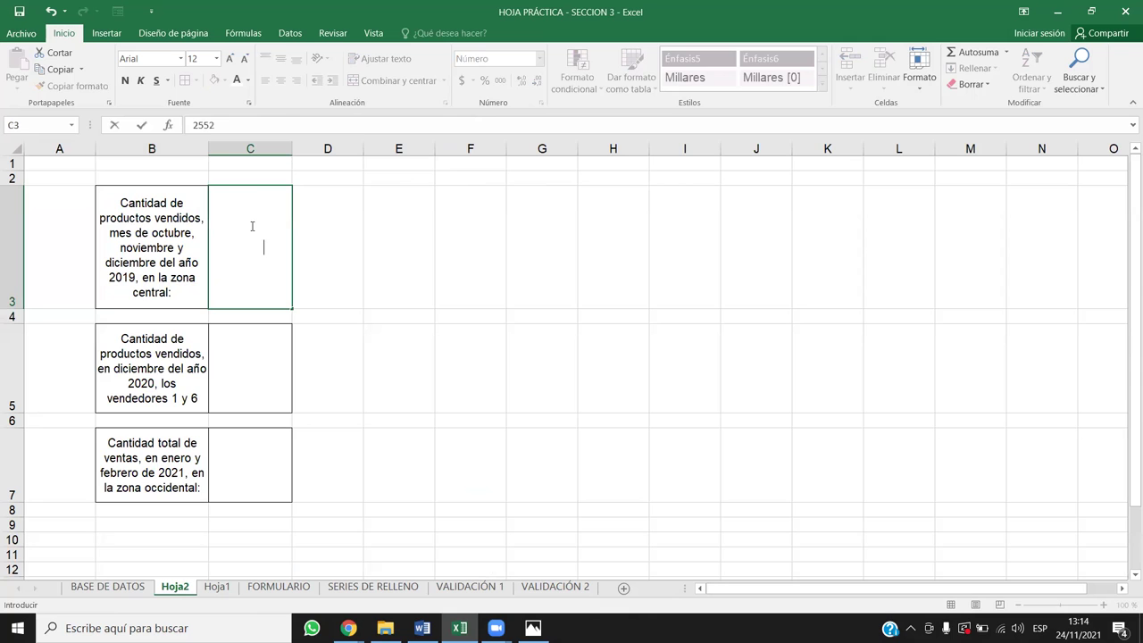
pyautogui.press('Return')
pyautogui.click(251, 226)
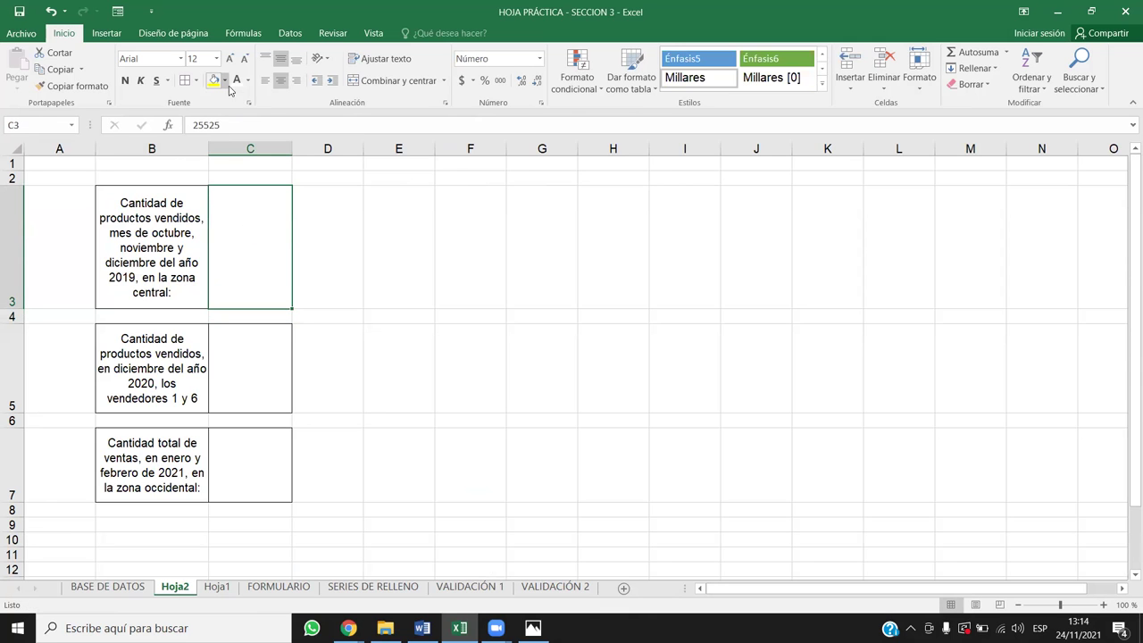
pyautogui.click(248, 81)
pyautogui.click(245, 100)
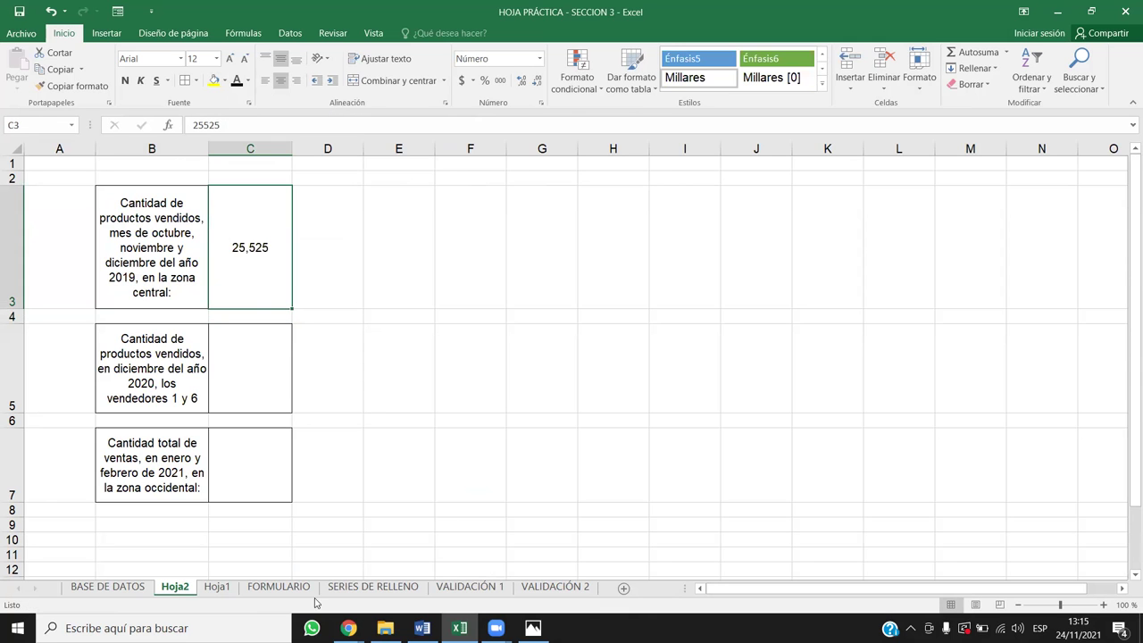
# - Add an AutoSum total in cell D16442, below the filtered CANTIDAD values on the BASE DE DATOS sheet, and inspect its formula
pyautogui.click(128, 589)
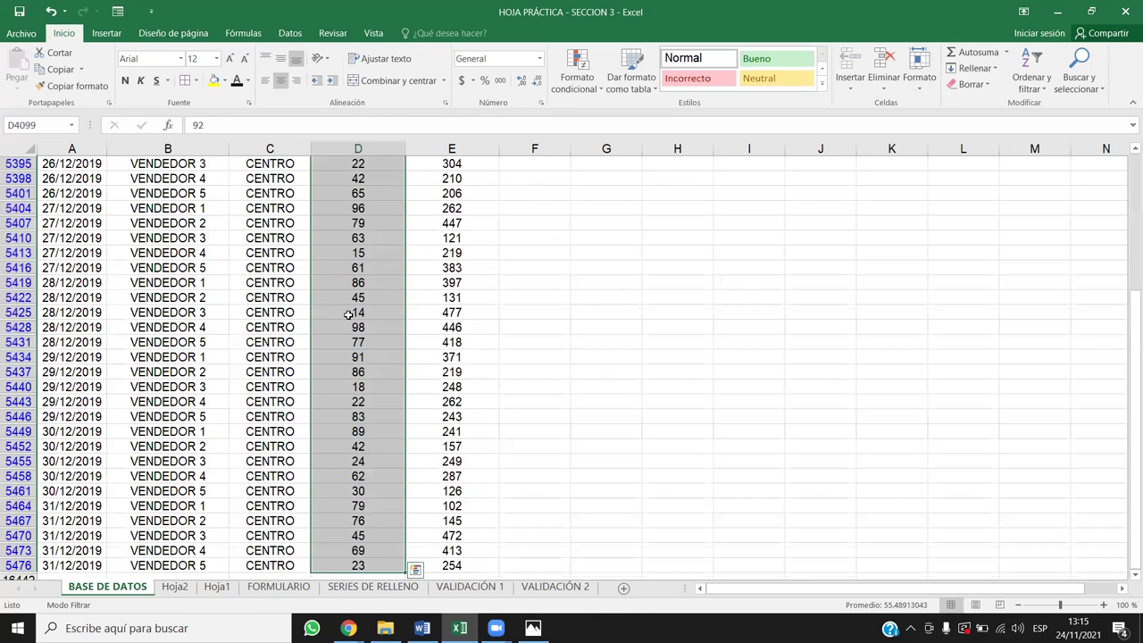
pyautogui.scroll(-2, 366, 518)
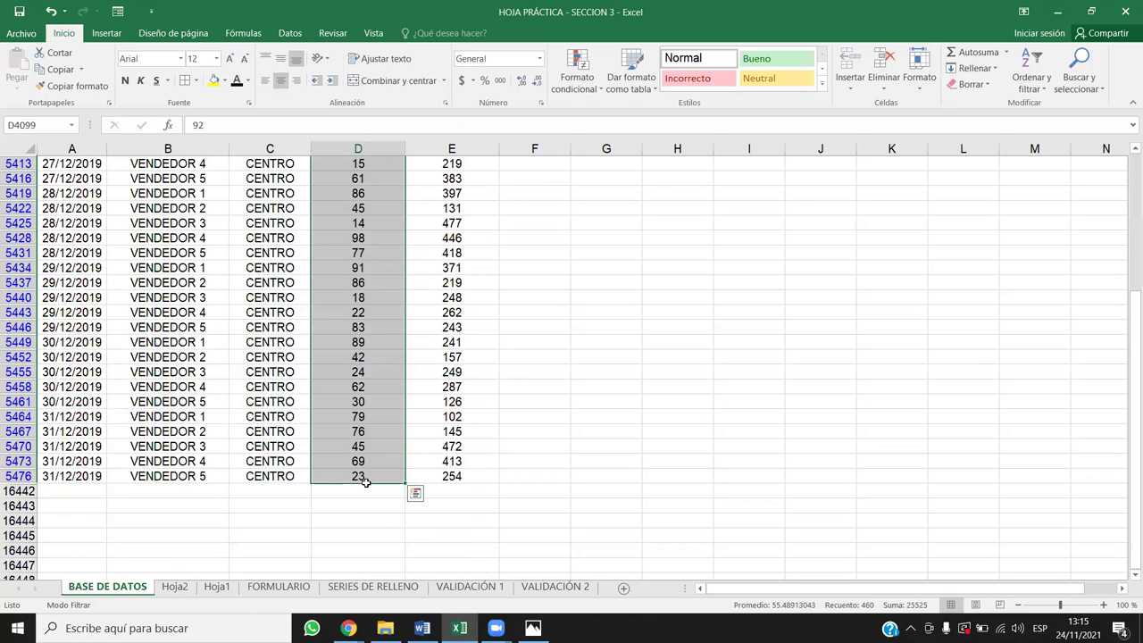
pyautogui.click(362, 488)
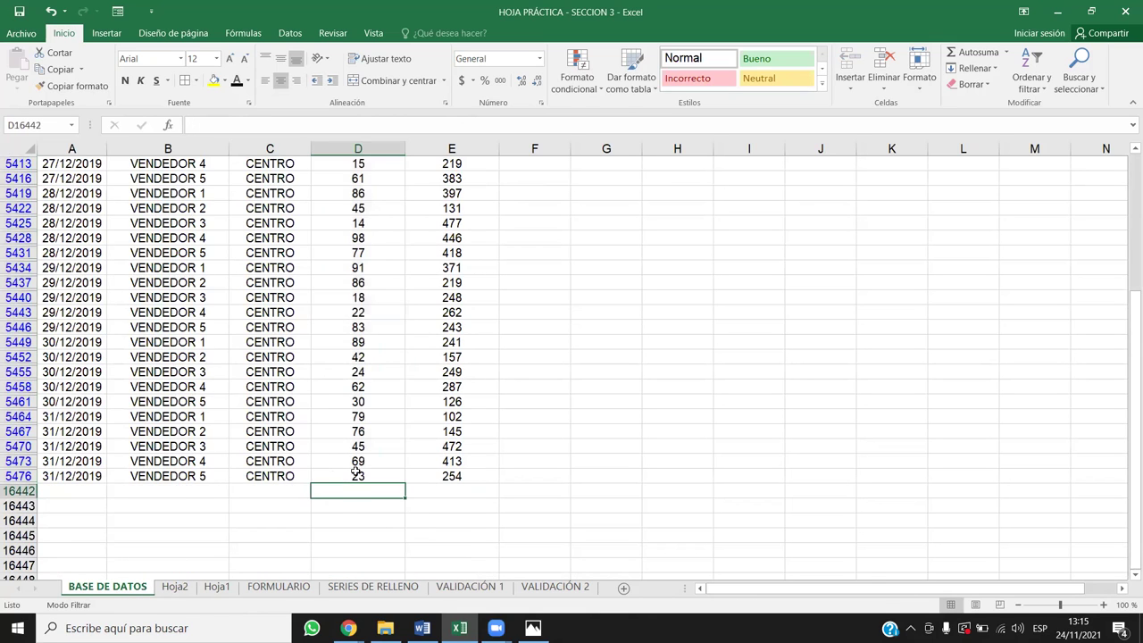
pyautogui.click(967, 55)
pyautogui.press('Return')
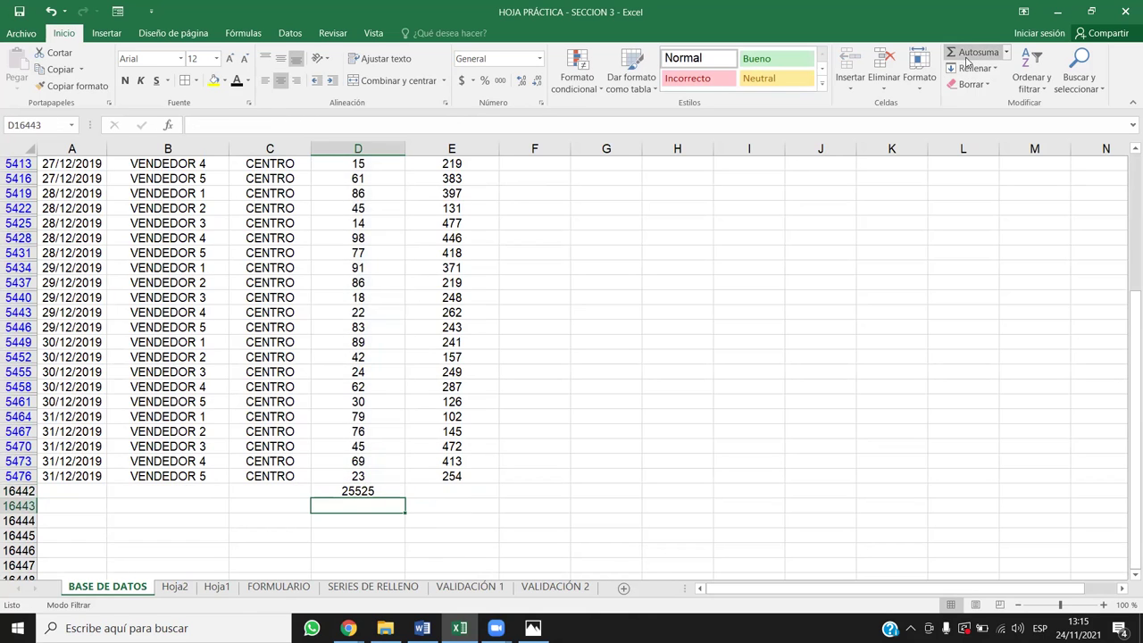
pyautogui.click(384, 489)
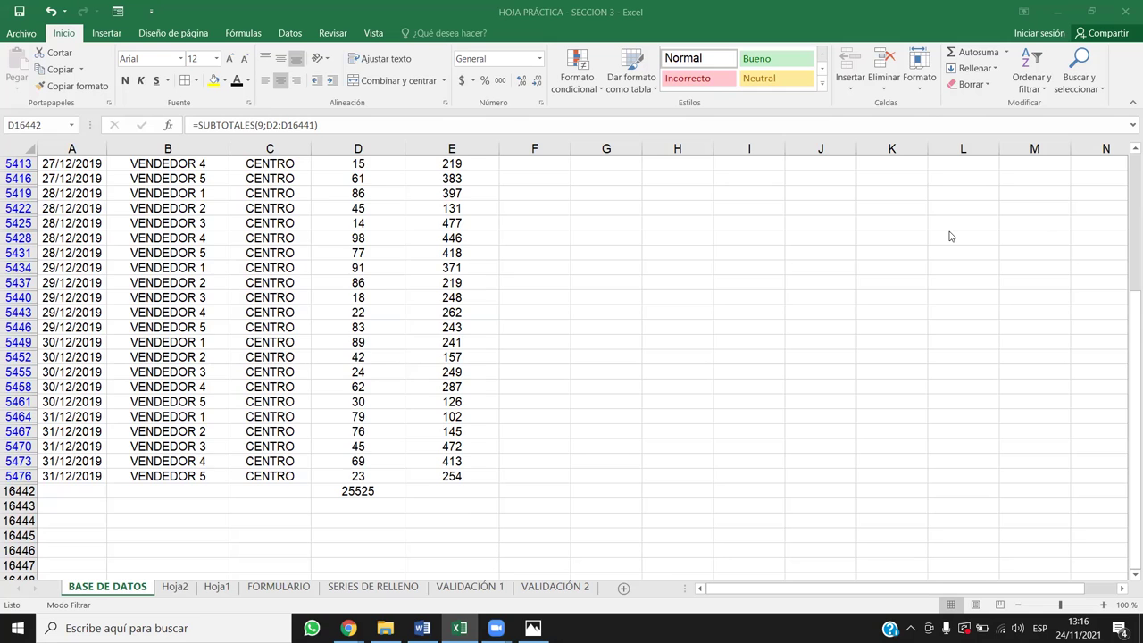
# - Undo the AutoSum total below the CANTIDAD column and check the answer cell in Hoja2
pyautogui.scroll(2, 357, 400)
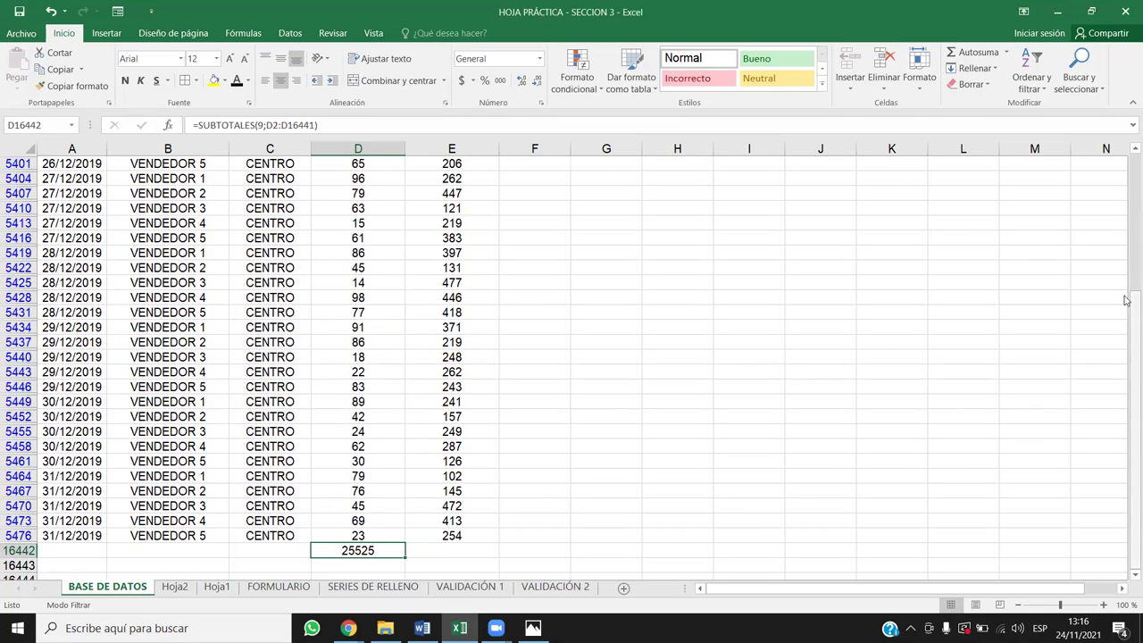
pyautogui.moveTo(1128, 284); pyautogui.dragTo(1127, 143)
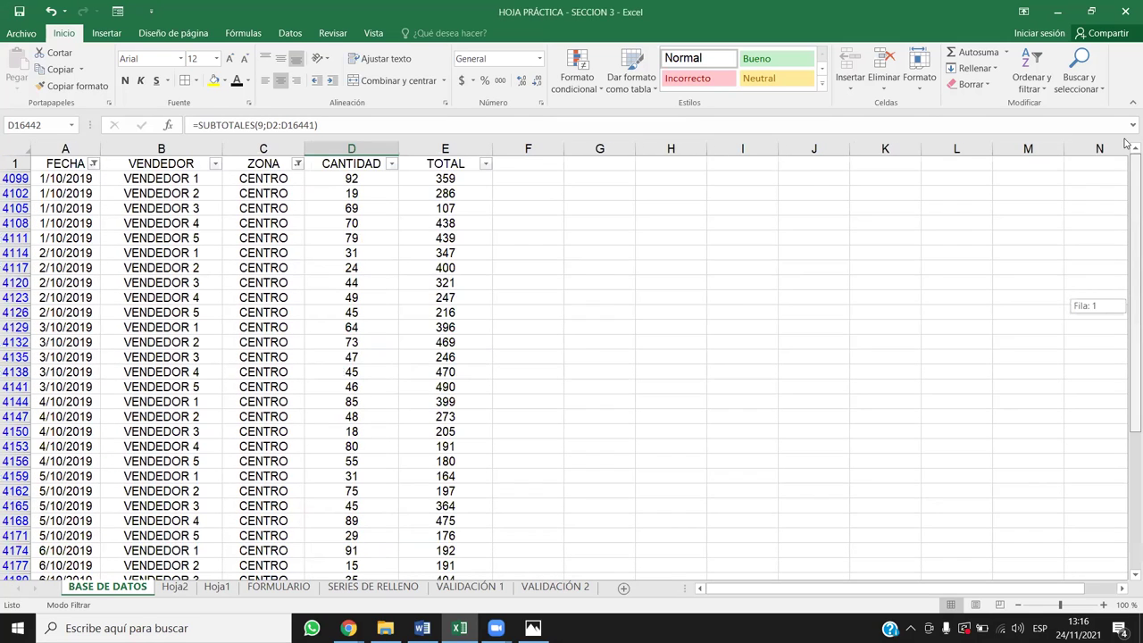
pyautogui.click(139, 222)
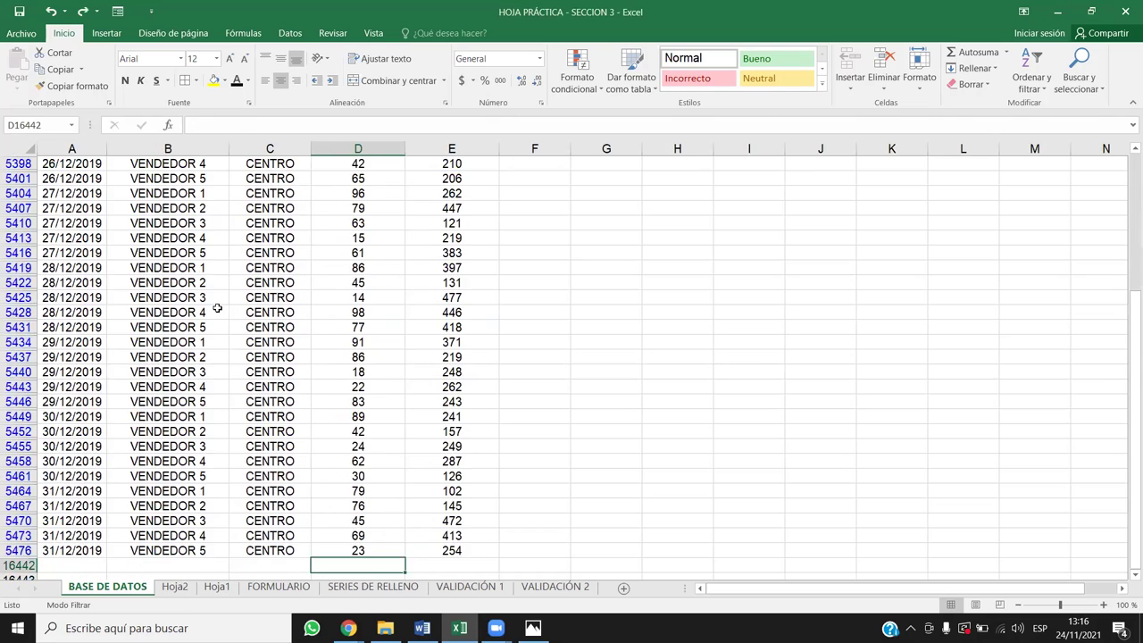
pyautogui.hotkey('ctrl', 'pagedown')
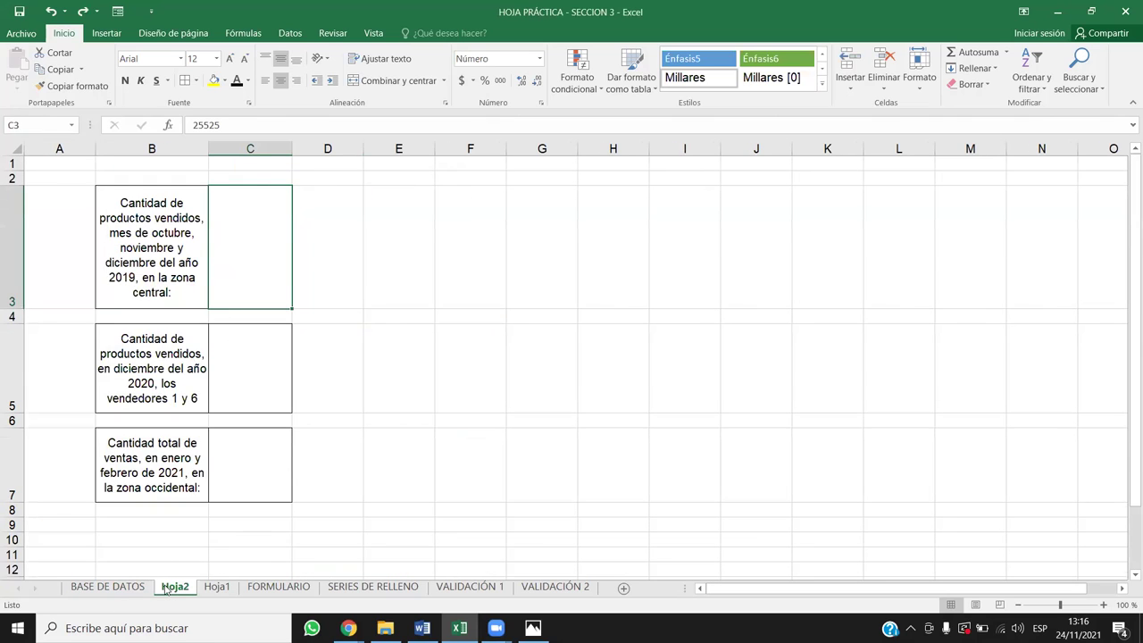
pyautogui.hotkey('ctrl', 't')
pyautogui.press('Escape')
# - Remove and reapply the filters on the BASE DE DATOS header row to show all the records
pyautogui.click(107, 587)
pyautogui.hotkey('ctrl', 'Up')
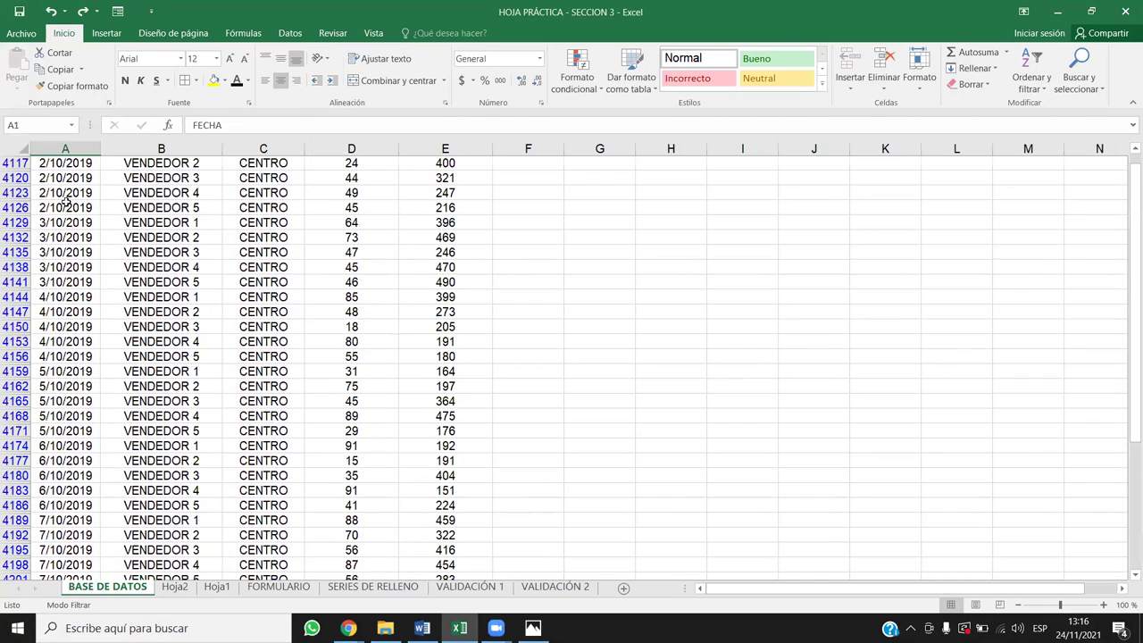
pyautogui.hotkey('ctrl', 'shift', 'Right')
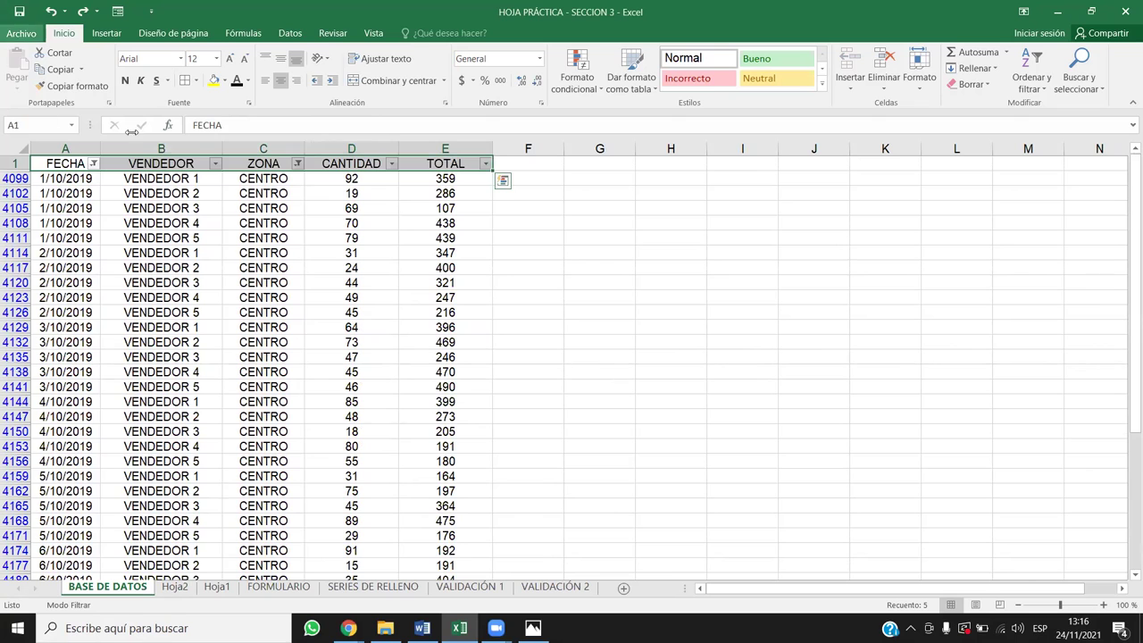
pyautogui.hotkey('ctrl', 'shift', 'l')
pyautogui.hotkey('ctrl', 'shift', 'l')
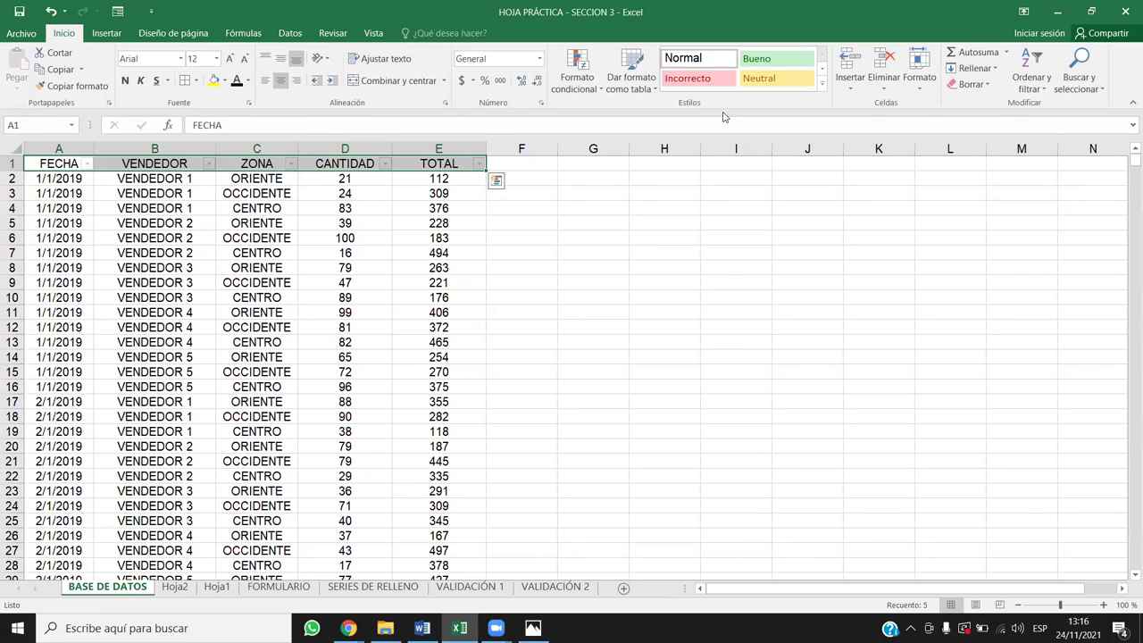
pyautogui.click(355, 283)
# - Add a new blank worksheet, Hoja3, next to BASE DE DATOS
pyautogui.click(623, 588)
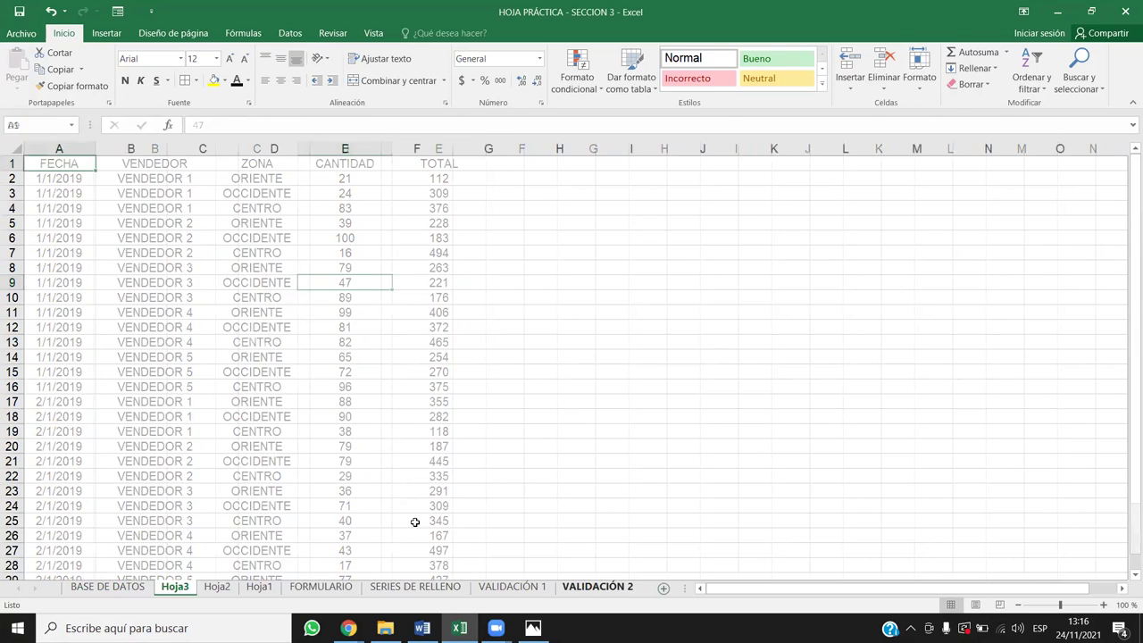
pyautogui.click(45, 236)
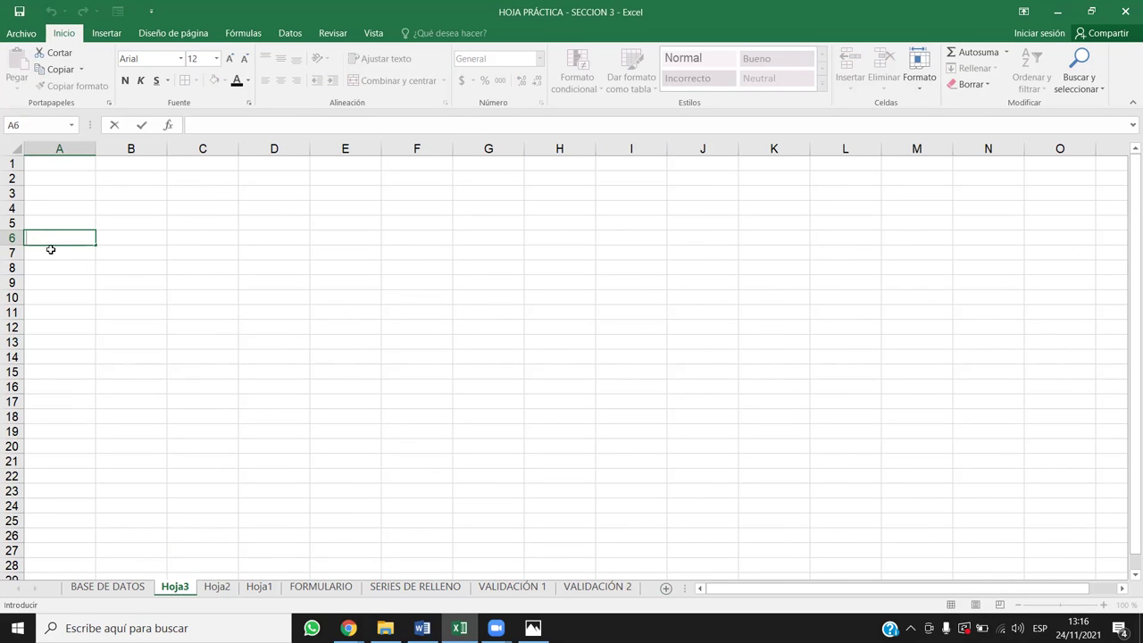
pyautogui.click(172, 164)
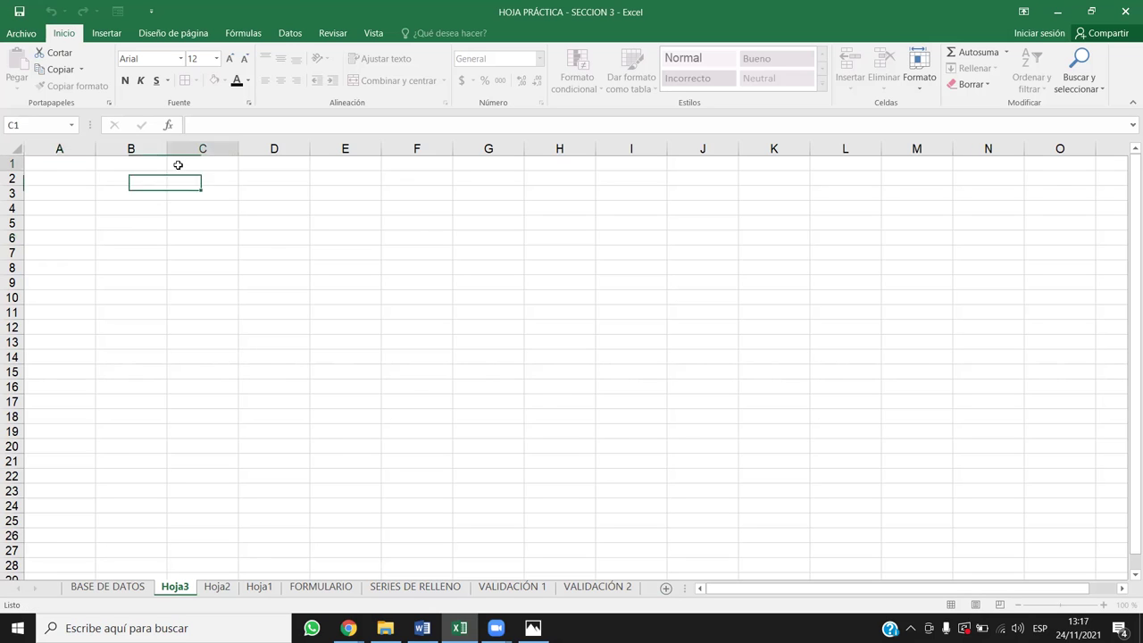
pyautogui.moveTo(190, 164); pyautogui.dragTo(660, 164)
pyautogui.moveTo(72, 161); pyautogui.dragTo(661, 163)
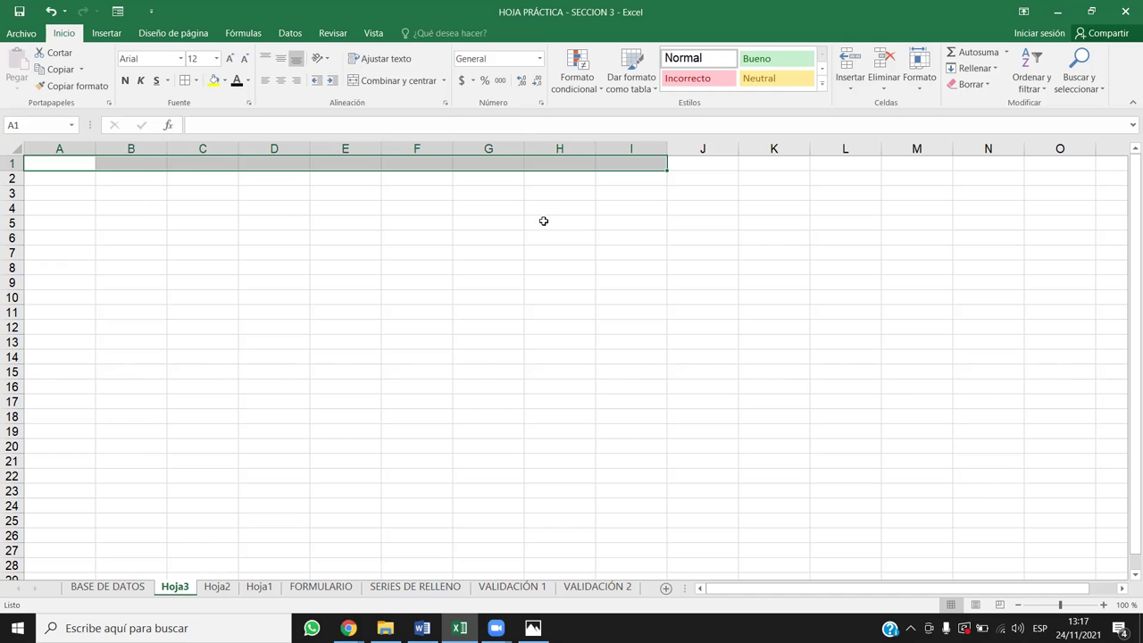
# - Copy the entire table on the BASE DE DATOS sheet, from the FECHA header to the last record
pyautogui.click(107, 587)
pyautogui.click(51, 165)
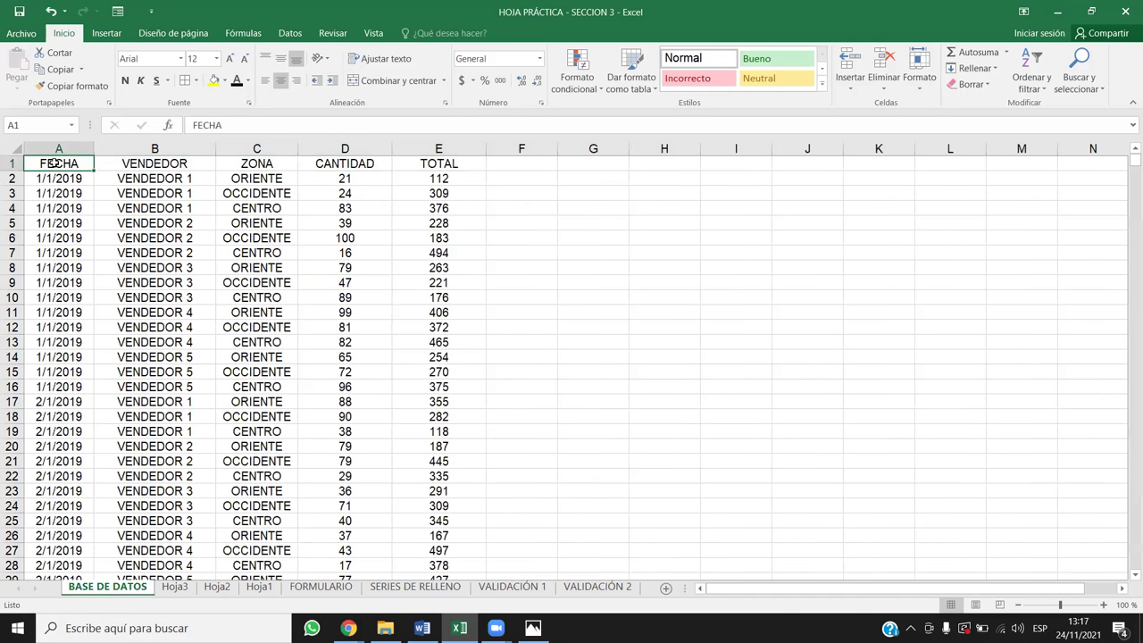
pyautogui.hotkey('ctrl', 'shift', 'Right')
pyautogui.hotkey('ctrl', 'shift', 'Down')
pyautogui.scroll(-4, 70, 203)
pyautogui.hotkey('ctrl', 'c')
# - Paste the copied table into Hoja3 at cell A9 and move its header row up to row 7
pyautogui.click(175, 587)
pyautogui.click(67, 238)
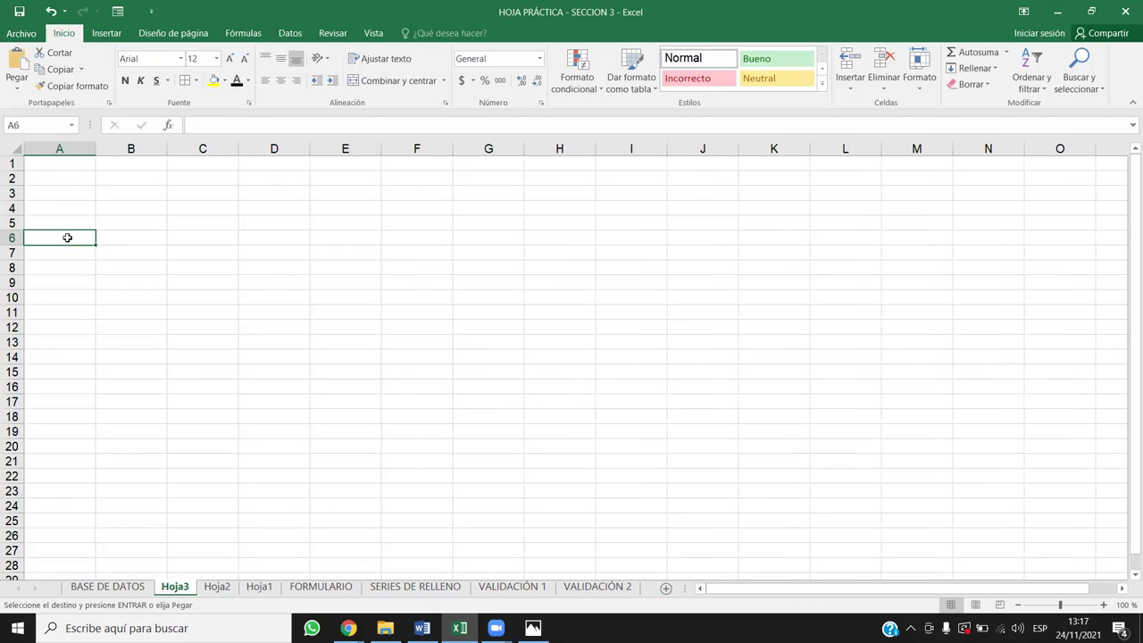
pyautogui.click(40, 251)
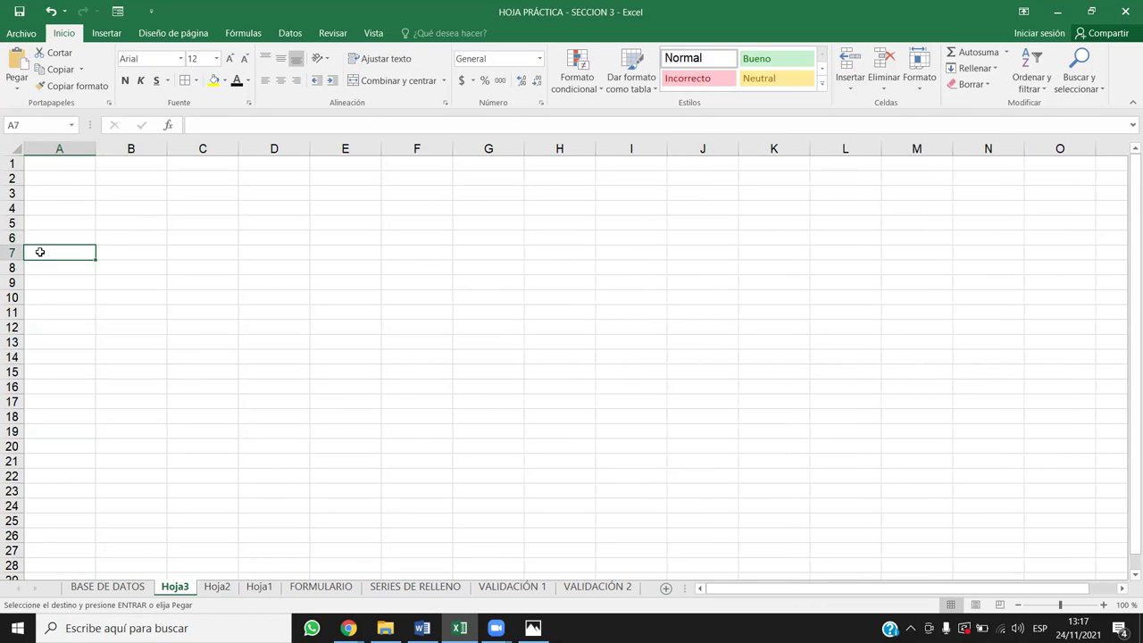
pyautogui.click(40, 282)
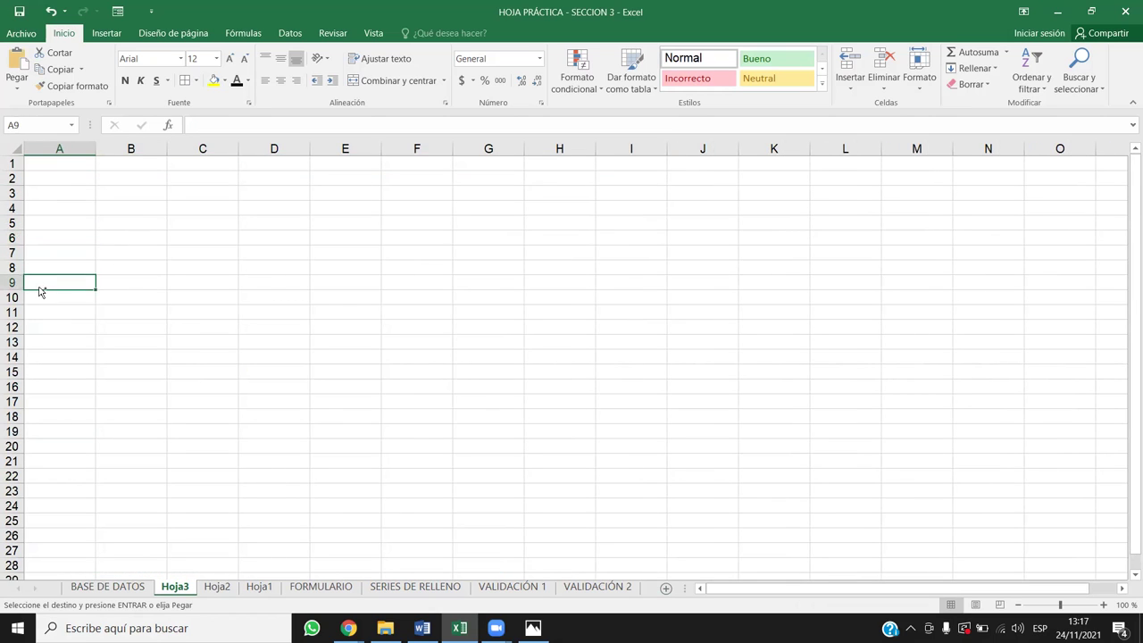
pyautogui.hotkey('ctrl', 'v')
pyautogui.moveTo(42, 282); pyautogui.dragTo(358, 248)
pyautogui.click(486, 309)
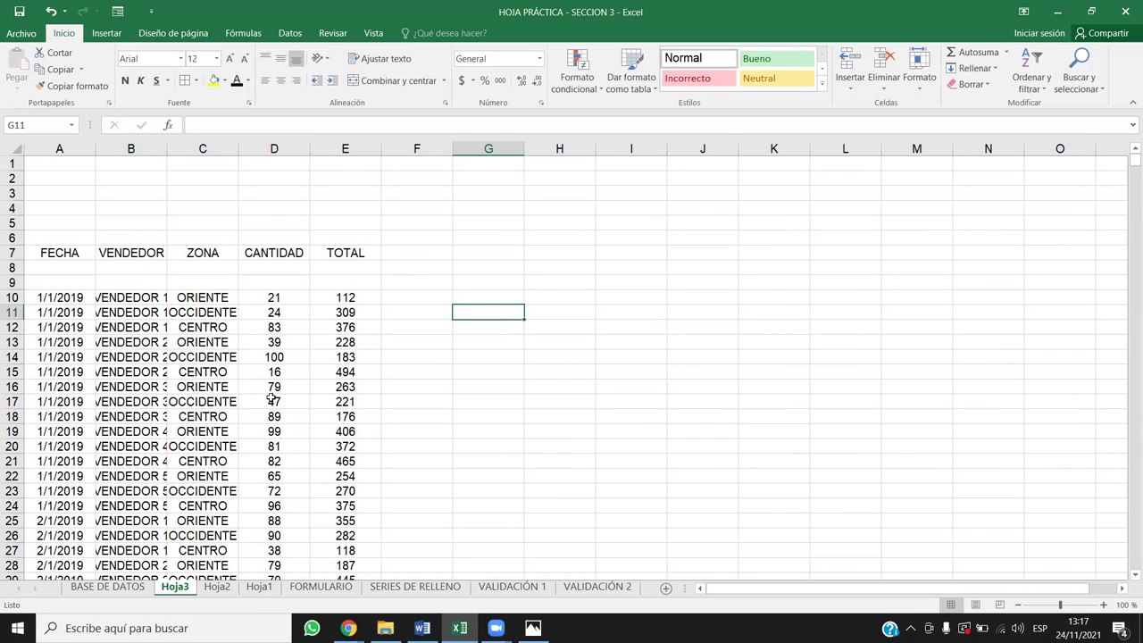
# - Merge and centre cells A1:E1 in Hoja3 and enter the title MI EMPRESA
pyautogui.click(84, 166)
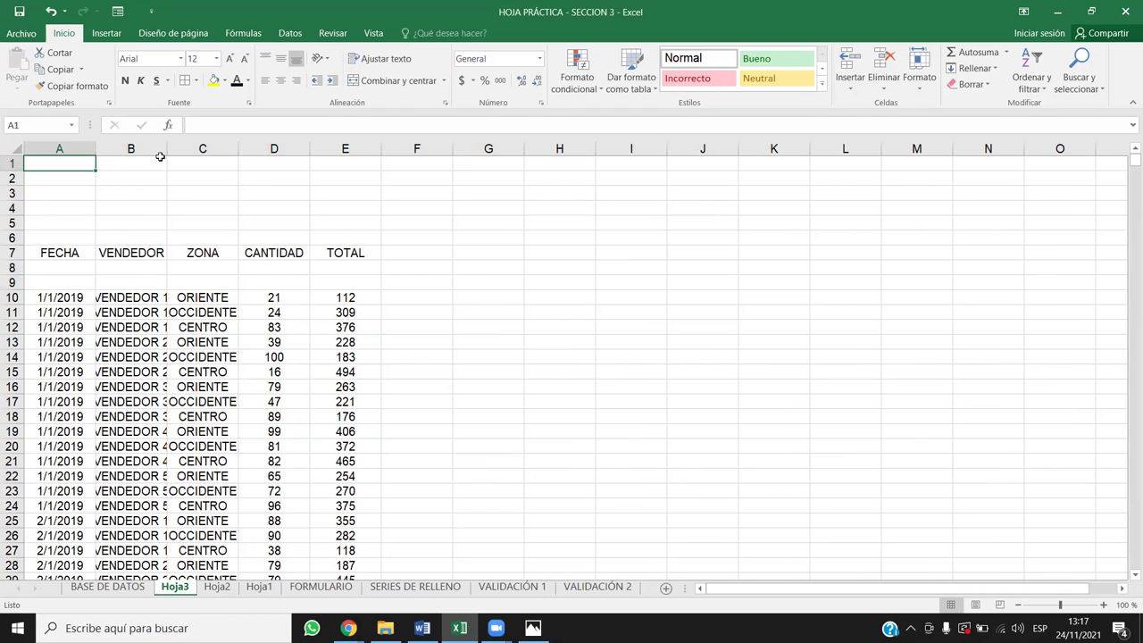
pyautogui.moveTo(160, 156); pyautogui.dragTo(357, 154)
pyautogui.click(393, 80)
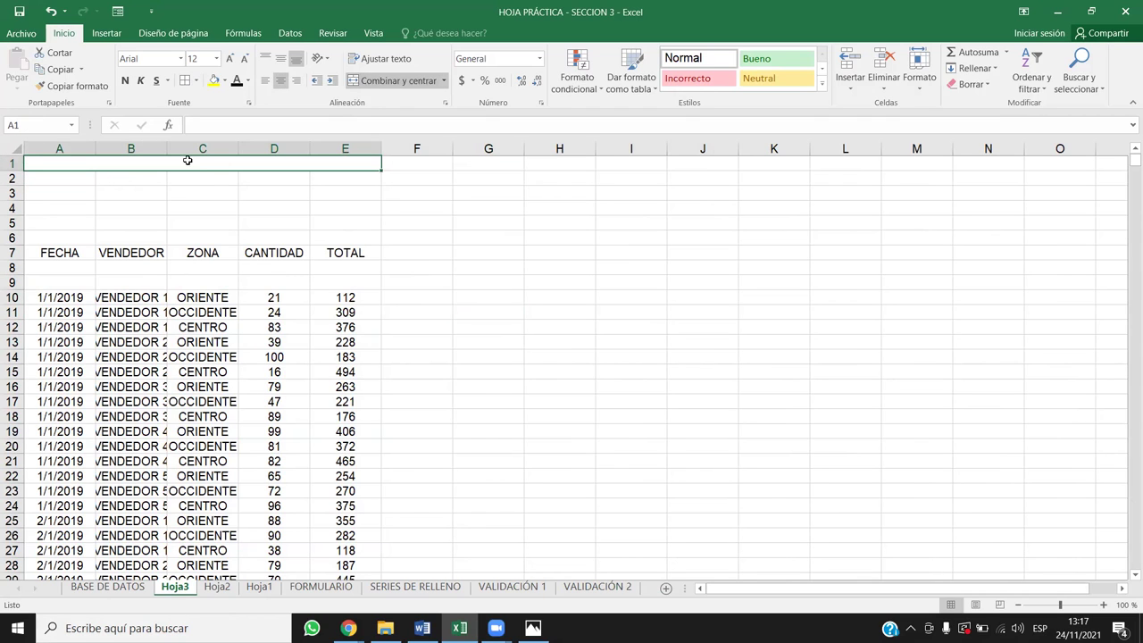
pyautogui.write('MI')
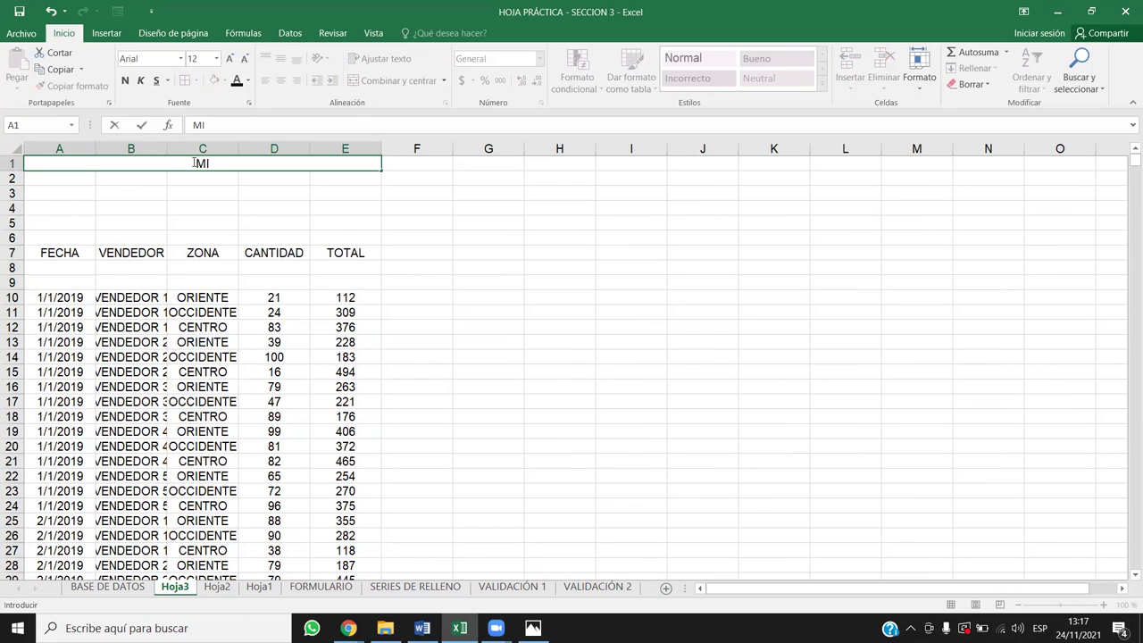
pyautogui.write(' EMPRESA')
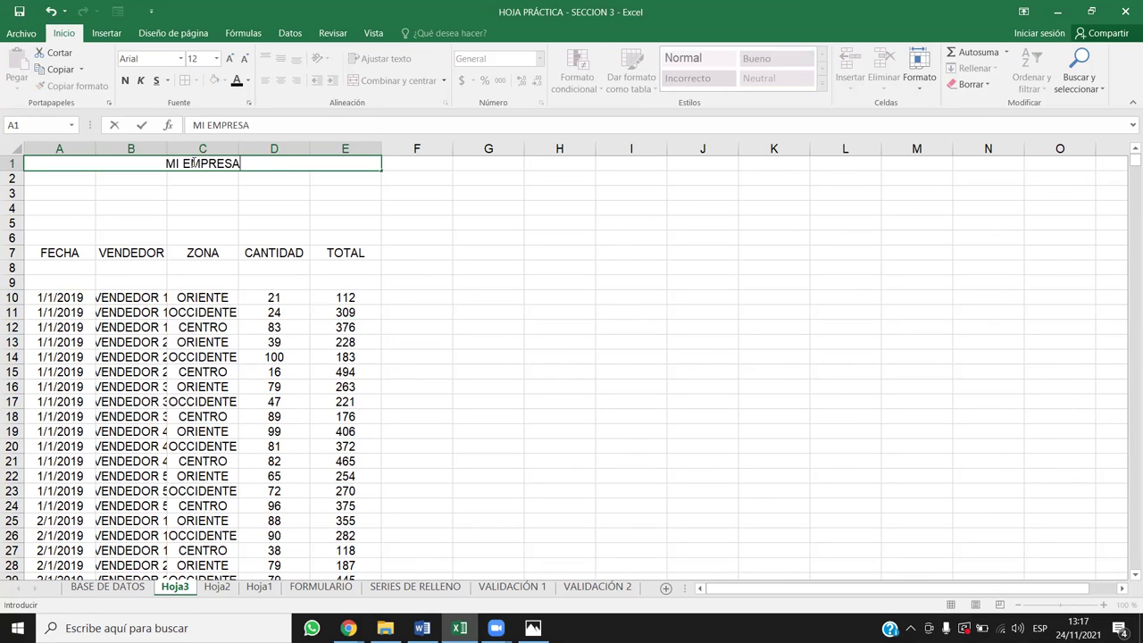
pyautogui.press('Return')
pyautogui.press('Return')
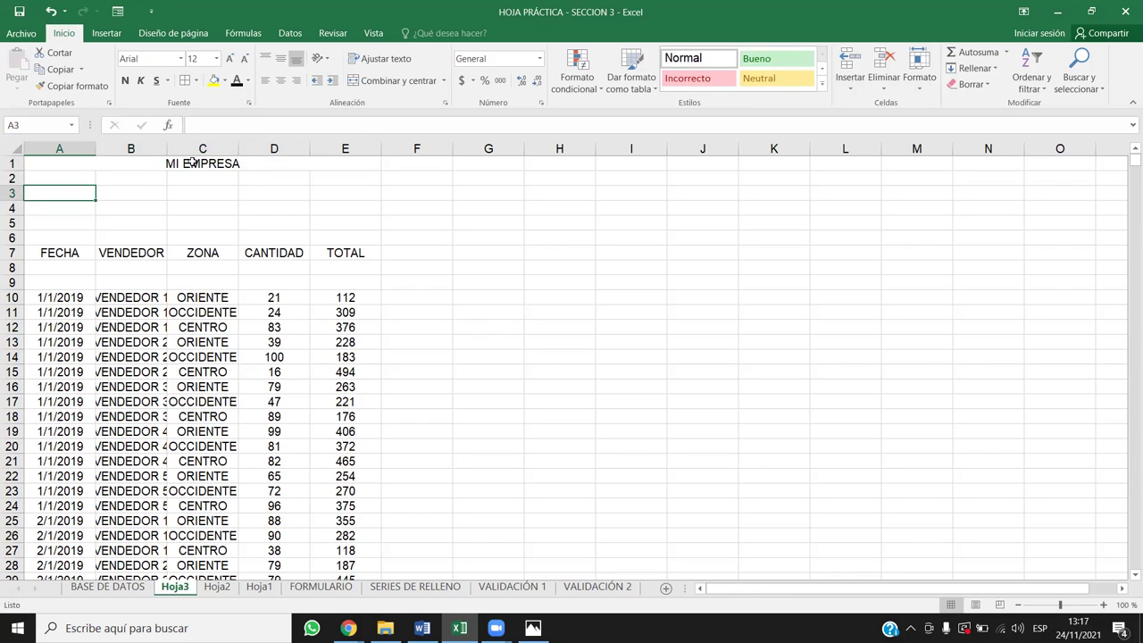
# - Enter REPORTE DE VENTAS in cell A3 and FECHA: in cell A4
pyautogui.write('RE')
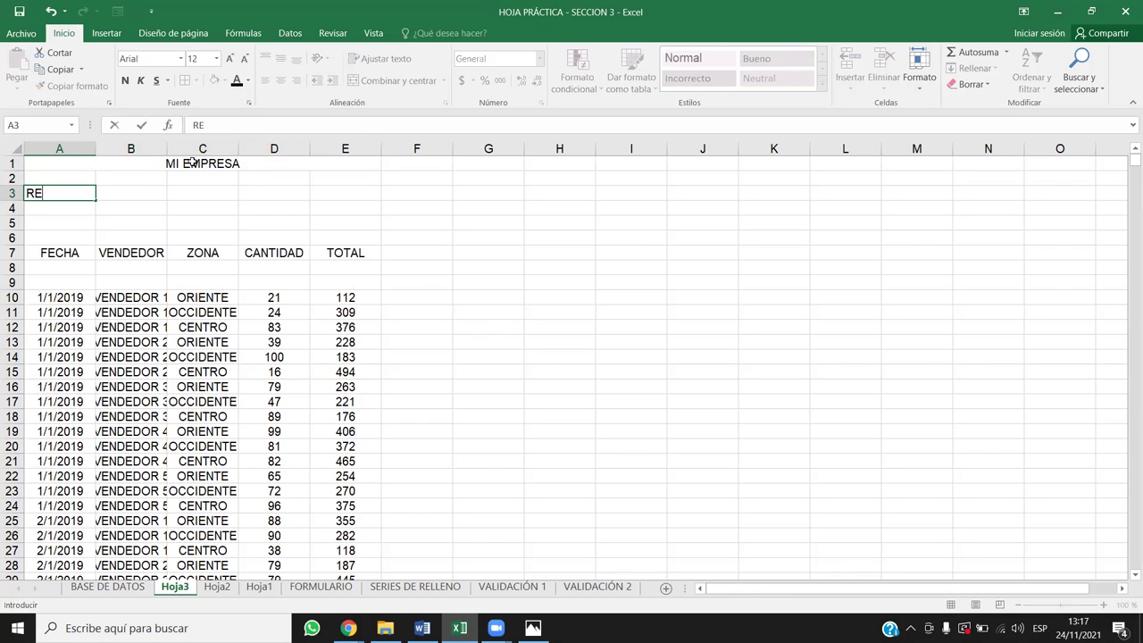
pyautogui.write('PORTE DE VENTAS')
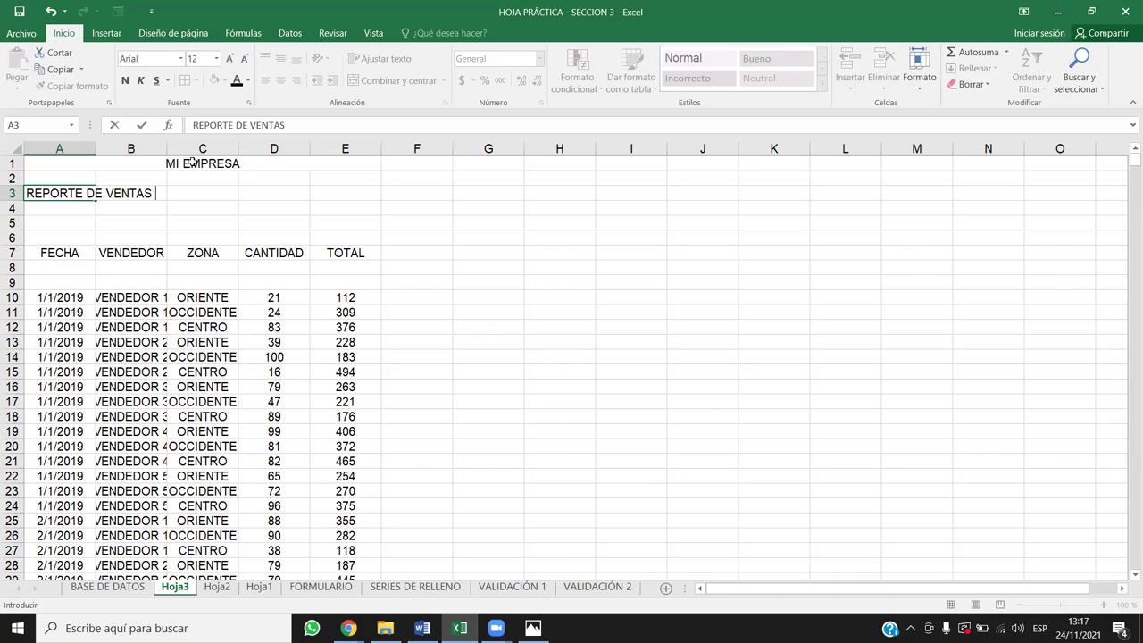
pyautogui.press('Return')
pyautogui.write('FECHA:')
pyautogui.press('Return')
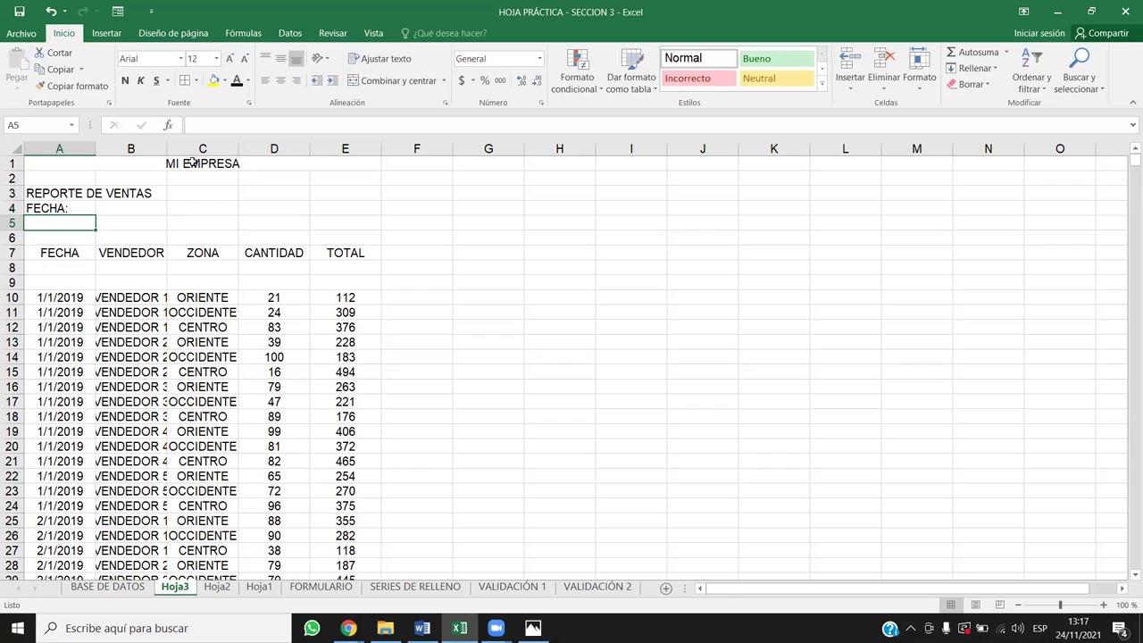
# - Merge and centre the REPORTE DE VENTAS line across A3:E3 and the FECHA: line across A4:E4
pyautogui.click(87, 185)
pyautogui.moveTo(204, 206); pyautogui.dragTo(342, 195)
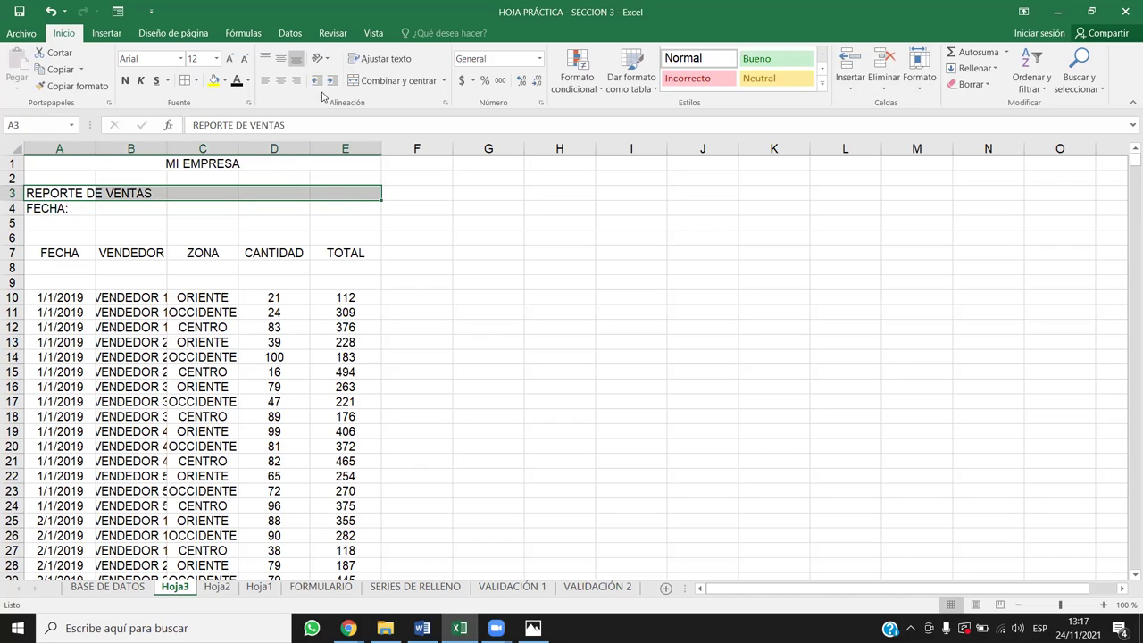
pyautogui.click(281, 81)
pyautogui.click(361, 80)
pyautogui.moveTo(63, 206); pyautogui.dragTo(358, 201)
pyautogui.click(362, 80)
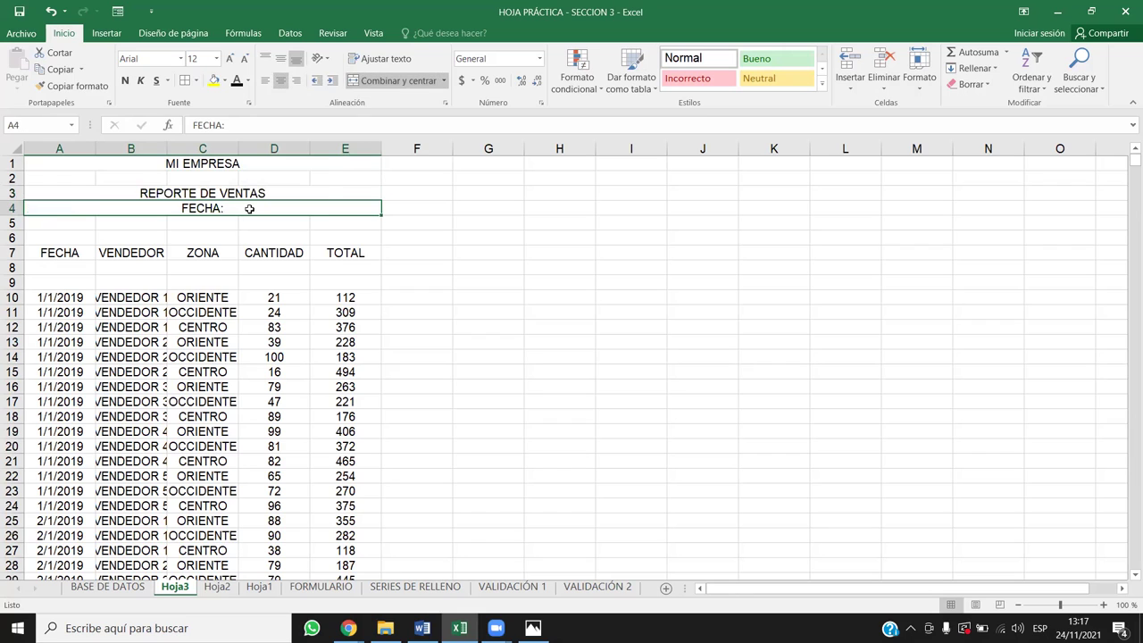
pyautogui.click(183, 160)
pyautogui.click(559, 237)
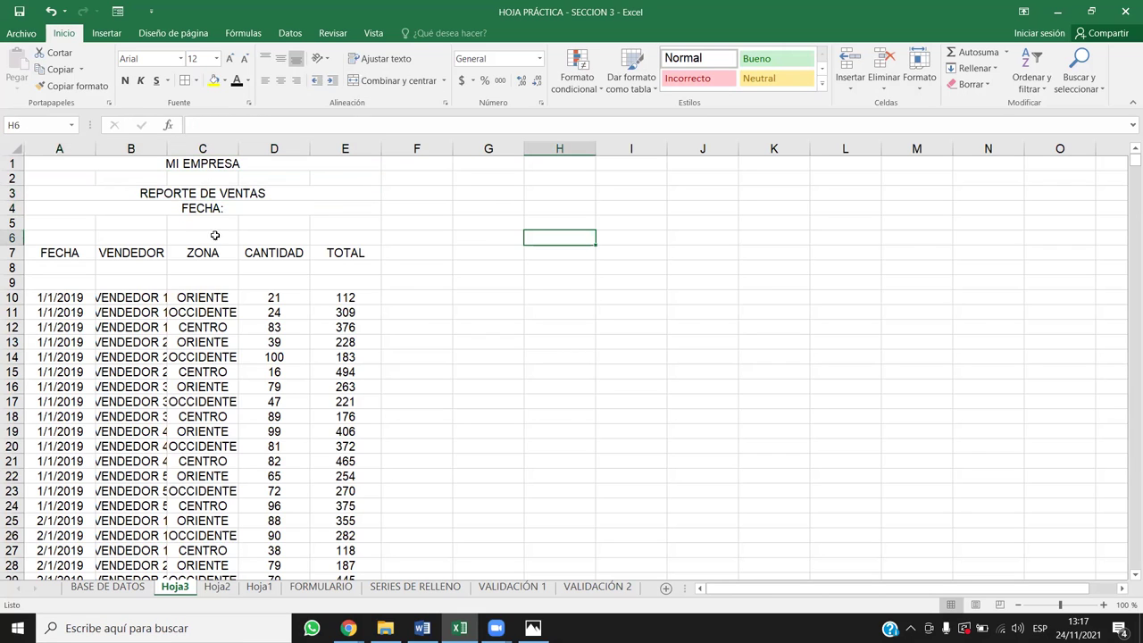
# - Widen column B in Hoja3 so the VENDEDOR entries fit in their cells
pyautogui.click(363, 284)
pyautogui.click(563, 401)
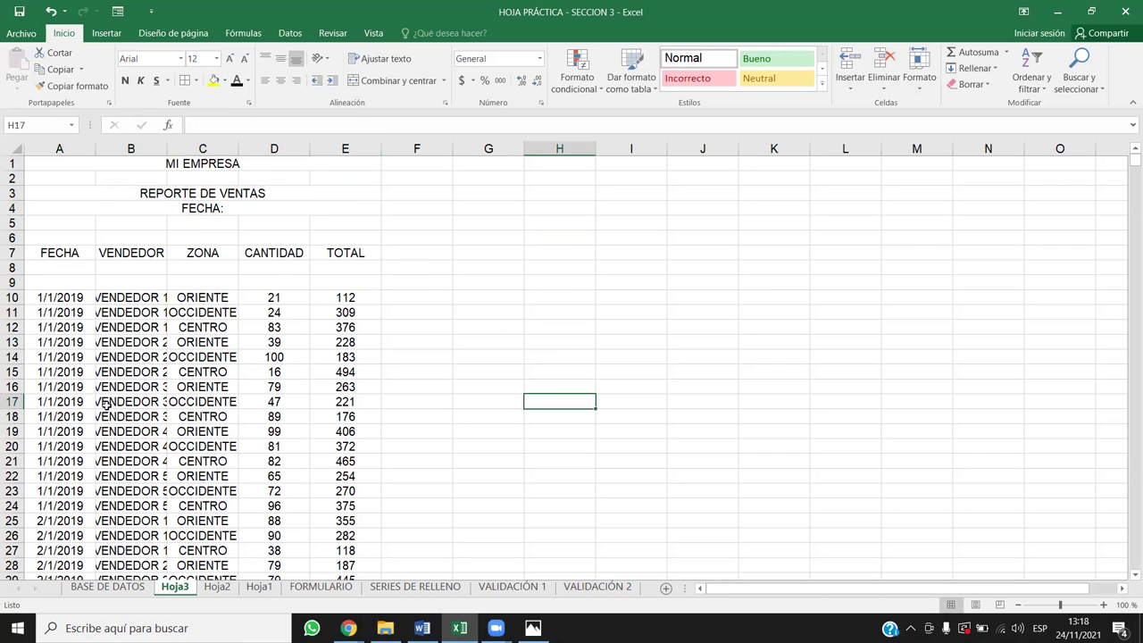
pyautogui.click(107, 404)
pyautogui.moveTo(167, 148); pyautogui.dragTo(204, 148)
pyautogui.click(648, 327)
# - Try turning on the filters from cell D18 among the records and turn them off again
pyautogui.click(285, 411)
pyautogui.hotkey('ctrl', 'shift', 'l')
pyautogui.hotkey('ctrl', 'shift', 'l')
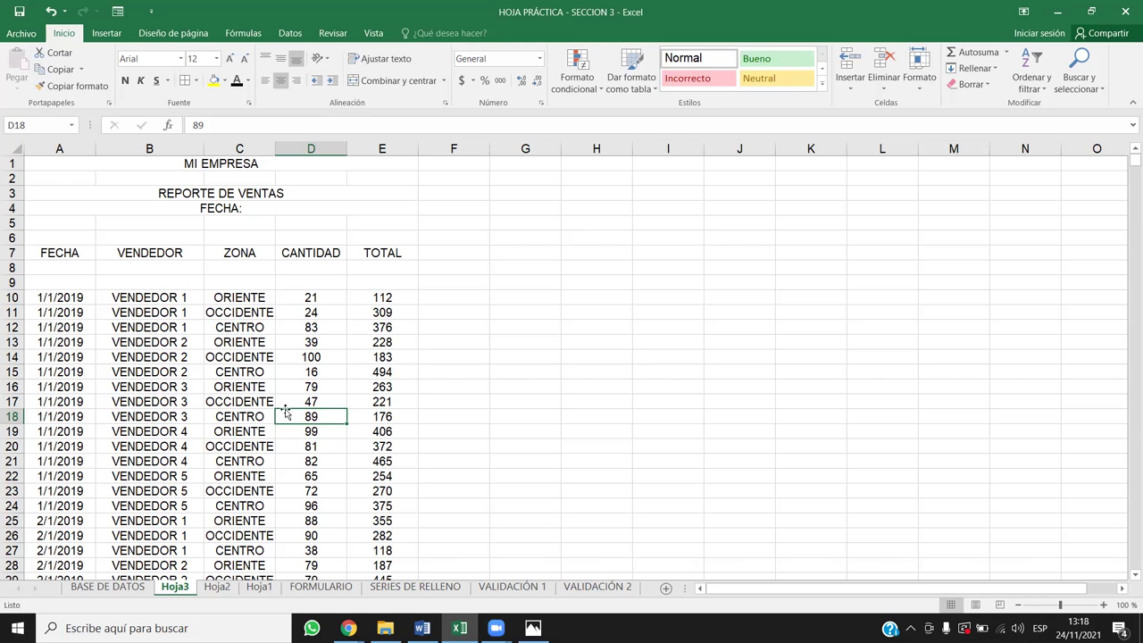
# - Try filtering the whole report from the MI EMPRESA title down to the last record, and inspect the title's filter list
pyautogui.moveTo(36, 163); pyautogui.dragTo(171, 451)
pyautogui.scroll(14, 172, 452)
pyautogui.moveTo(1130, 564); pyautogui.dragTo(1124, 131)
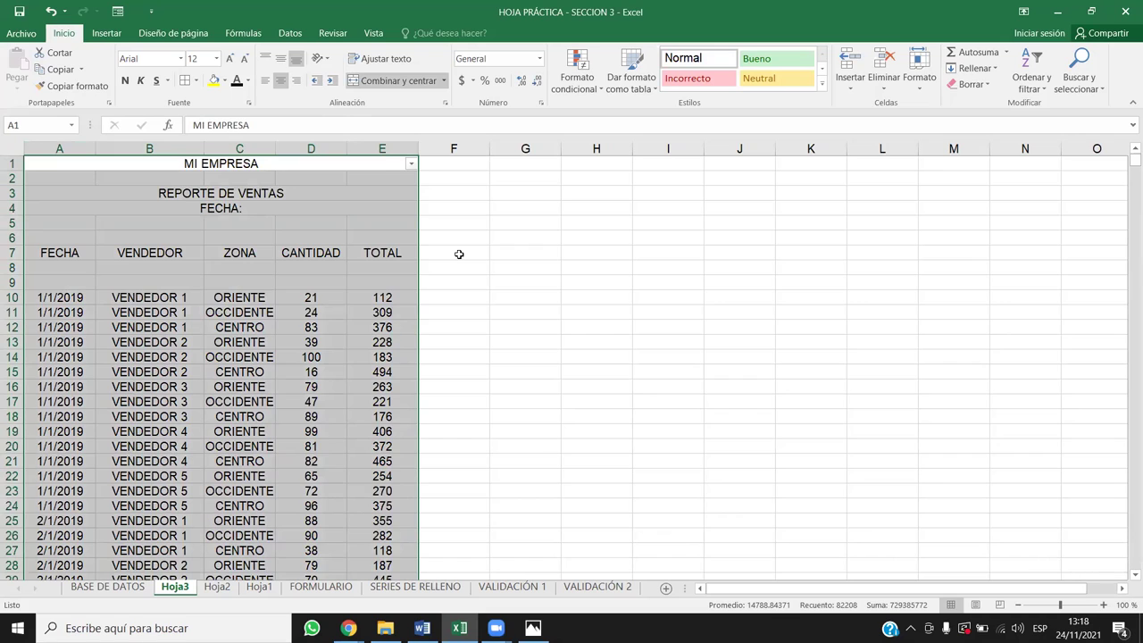
pyautogui.click(411, 164)
pyautogui.click(411, 164)
pyautogui.click(410, 164)
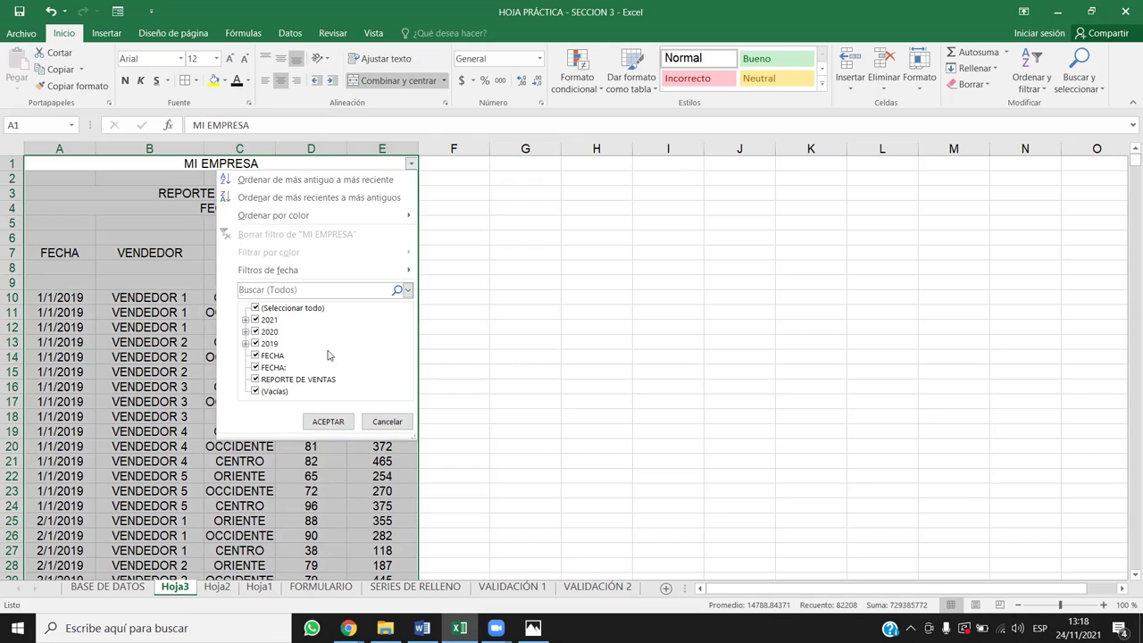
pyautogui.click(141, 241)
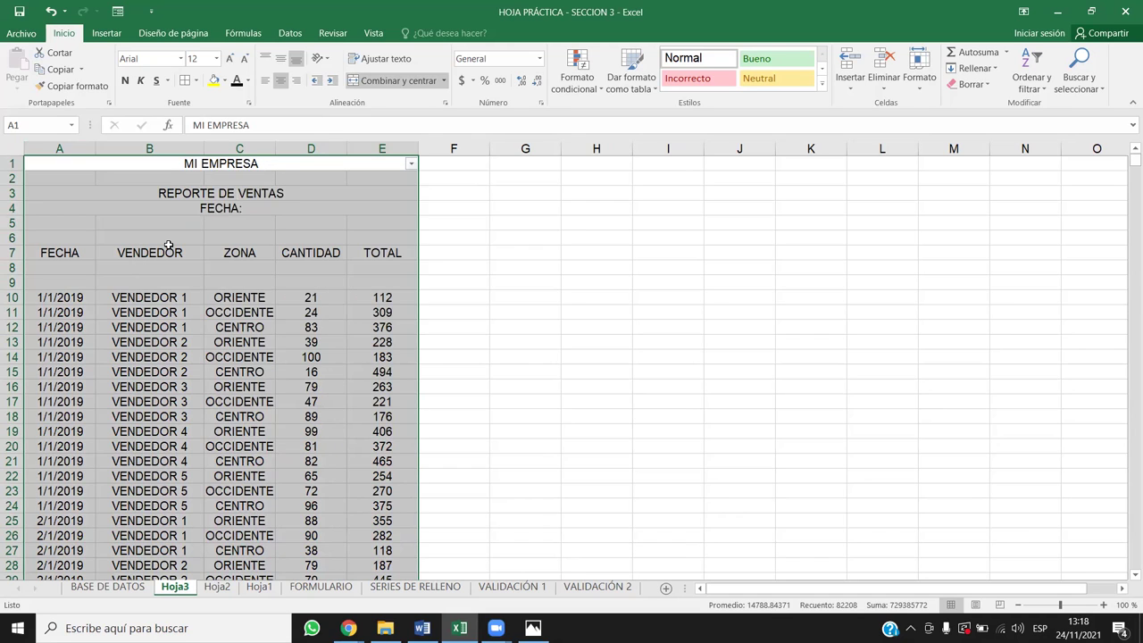
pyautogui.click(219, 329)
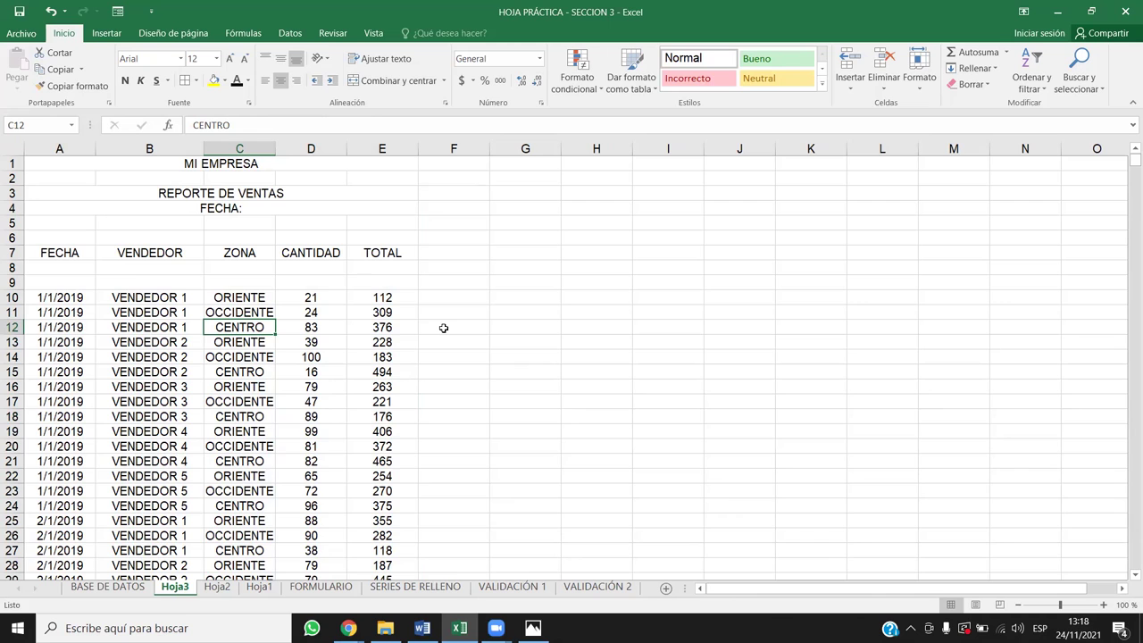
# - Examine the header cells in row 7 of Hoja3 and their position relative to the records starting in row 10
pyautogui.click(261, 364)
pyautogui.moveTo(72, 251); pyautogui.dragTo(398, 252)
pyautogui.moveTo(58, 336); pyautogui.dragTo(368, 544)
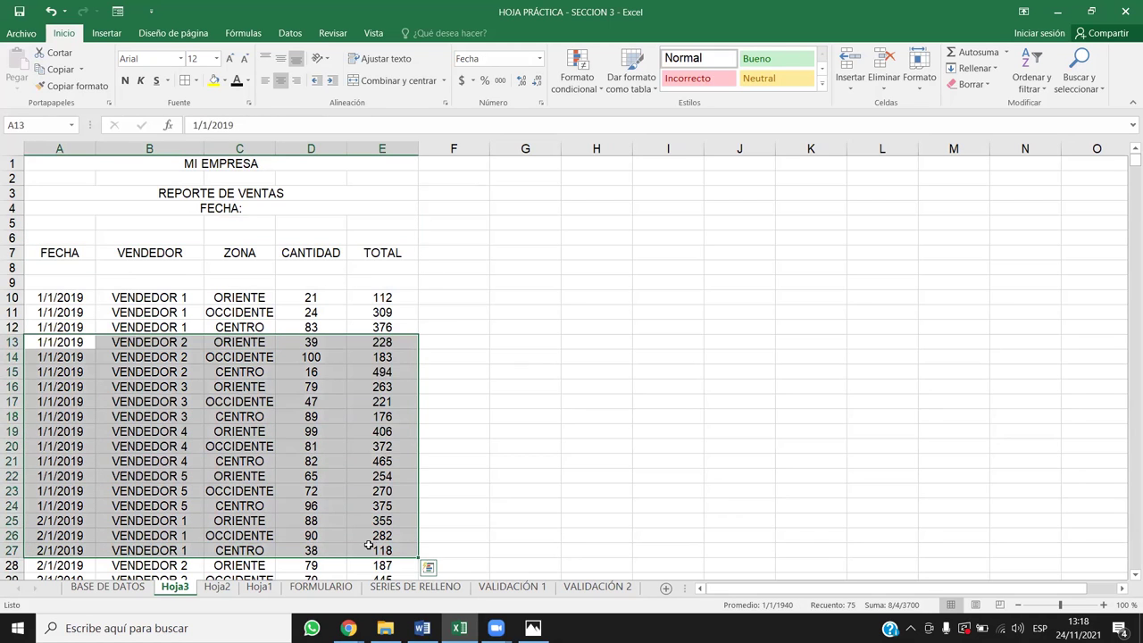
pyautogui.click(293, 416)
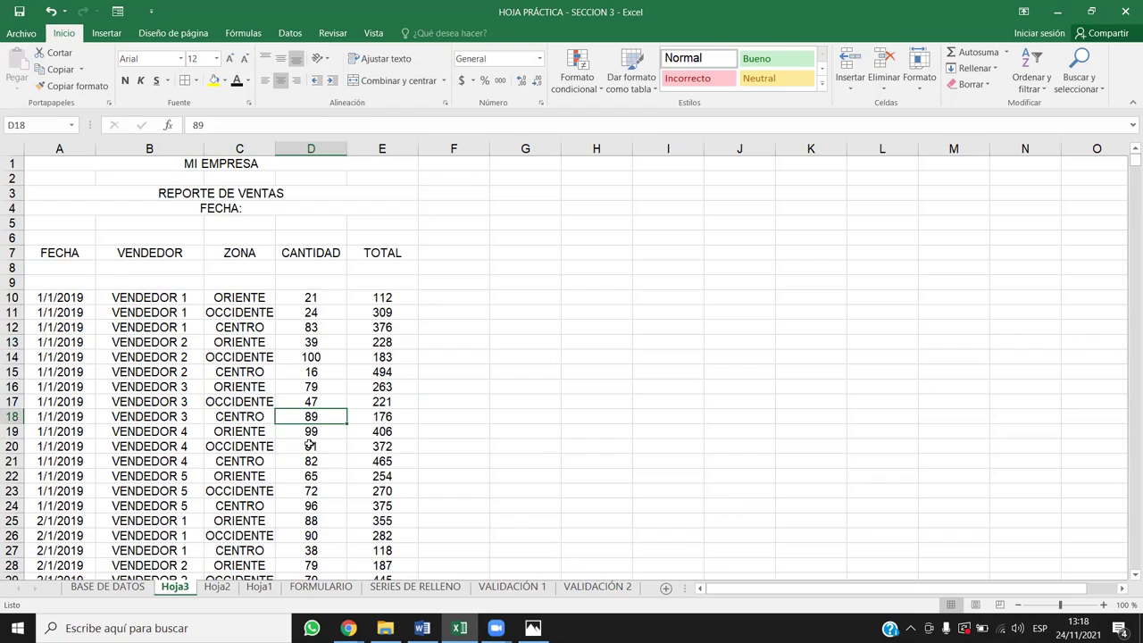
pyautogui.click(64, 252)
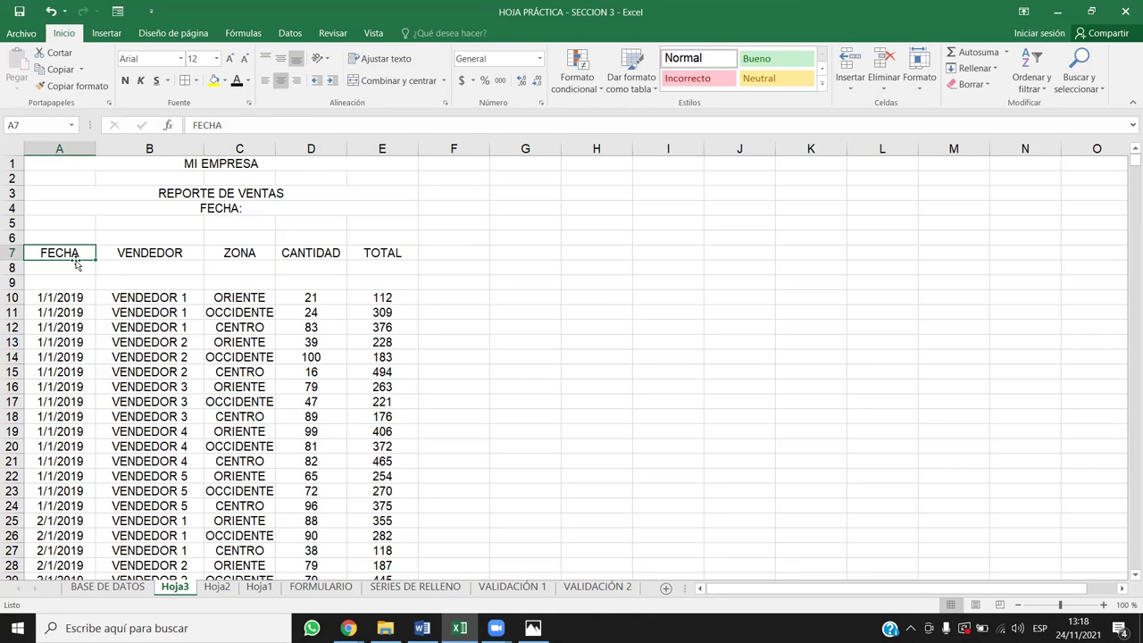
pyautogui.click(146, 365)
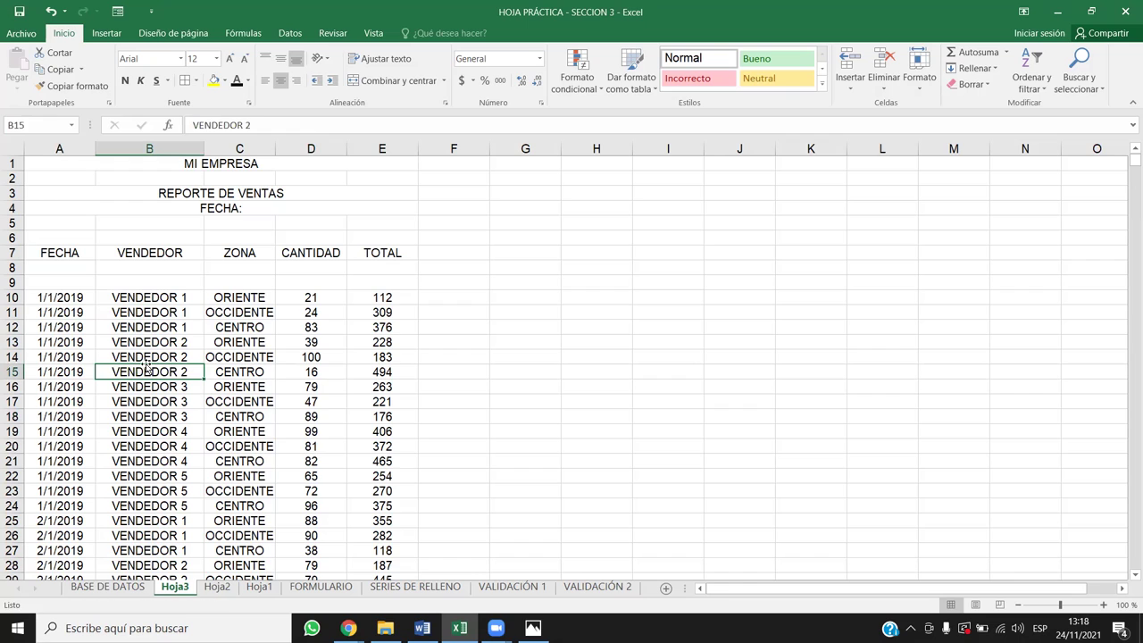
pyautogui.hotkey('ctrl', 'Up')
pyautogui.click(146, 365)
pyautogui.click(66, 252)
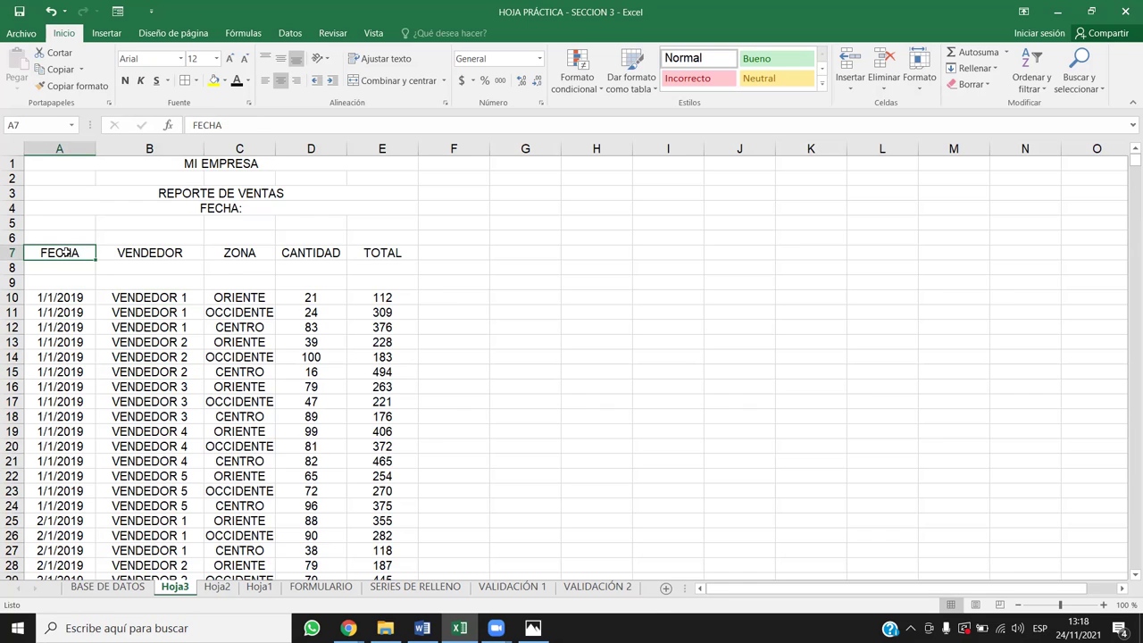
pyautogui.click(143, 253)
pyautogui.click(230, 257)
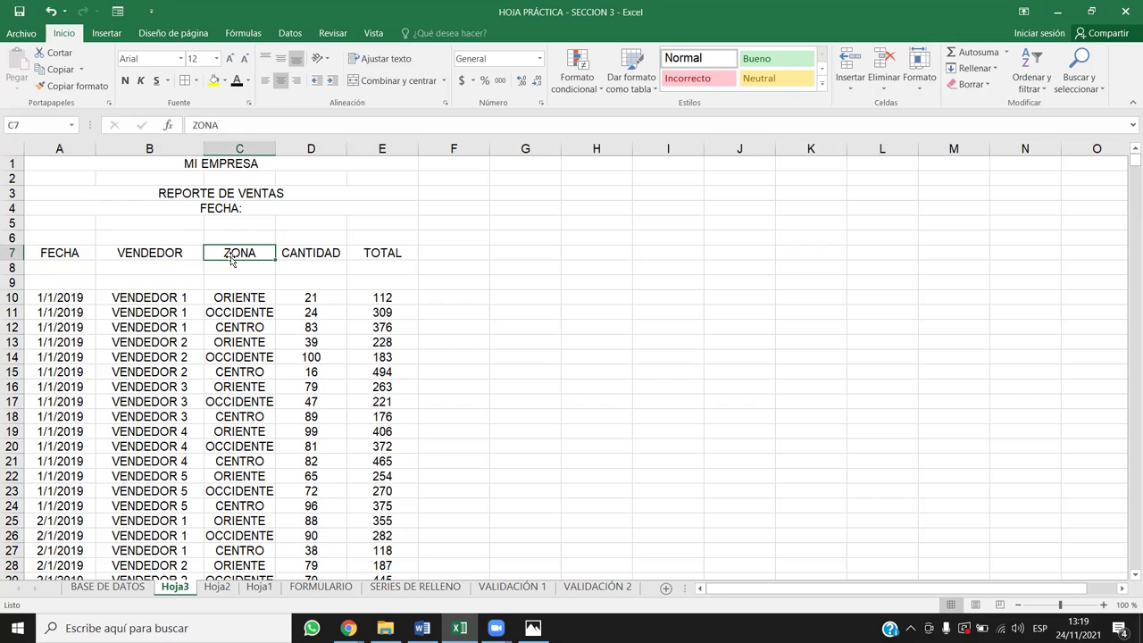
pyautogui.click(305, 254)
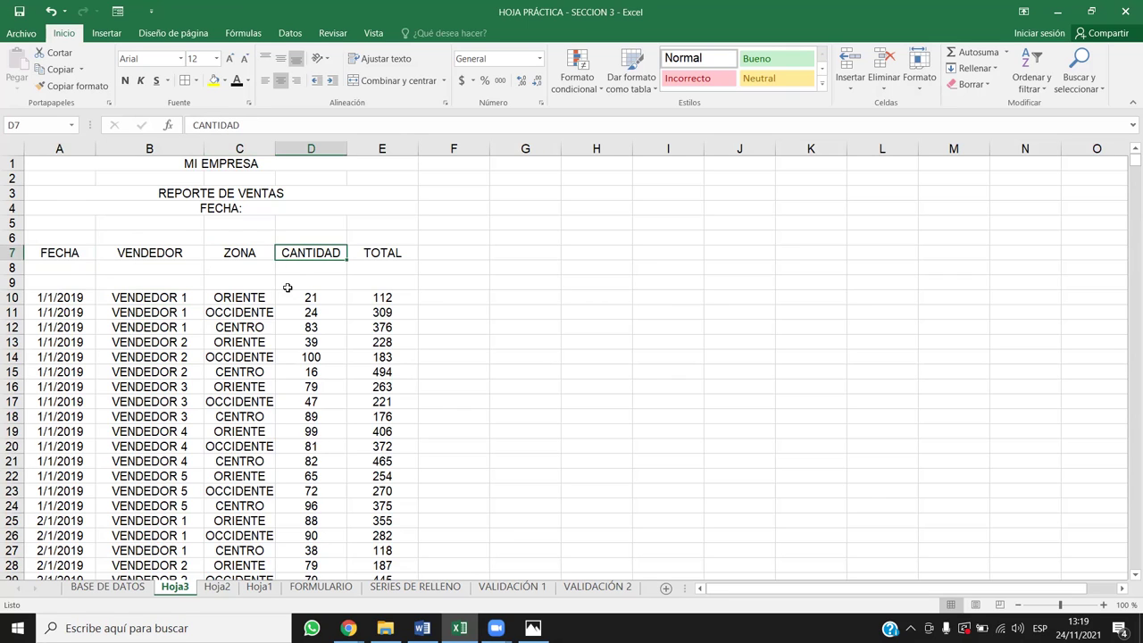
pyautogui.click(255, 373)
# - Delete the empty row 9 directly above the first sales record in Hoja3
pyautogui.moveTo(64, 267); pyautogui.dragTo(407, 279)
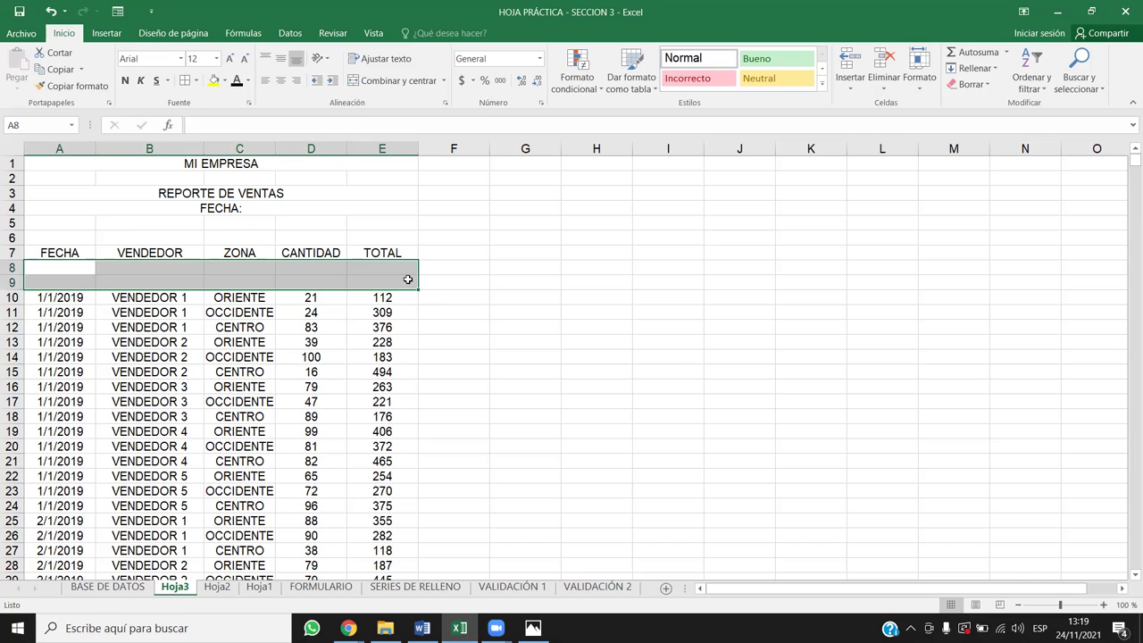
pyautogui.click(15, 282)
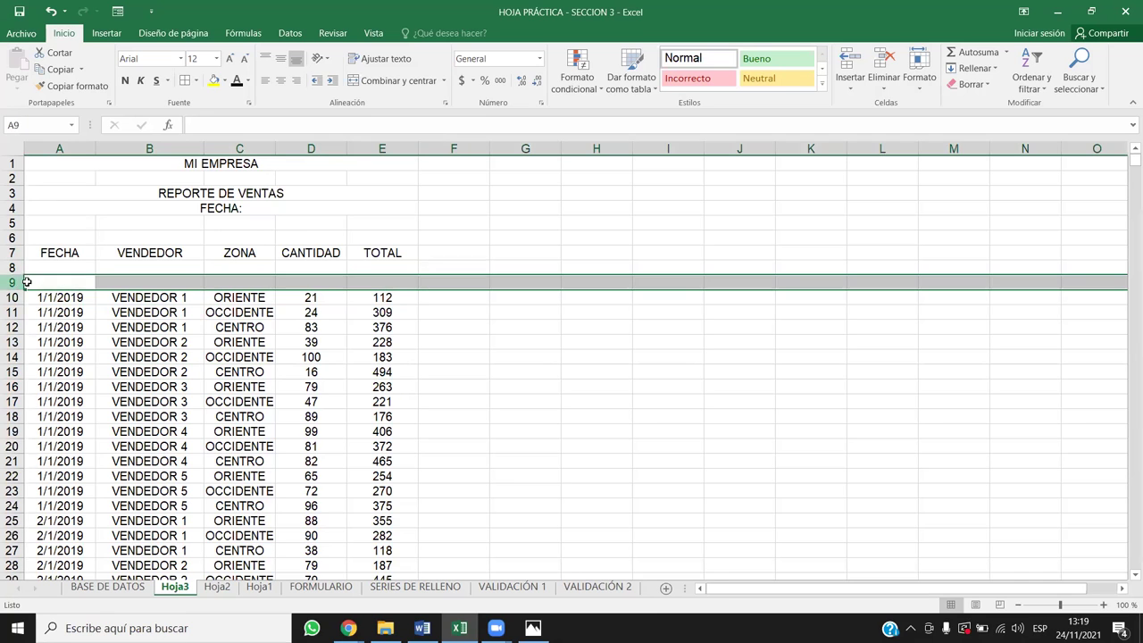
pyautogui.hotkey('ctrl', 'shift', 'End')
pyautogui.hotkey('ctrl', '-')
pyautogui.press('Escape')
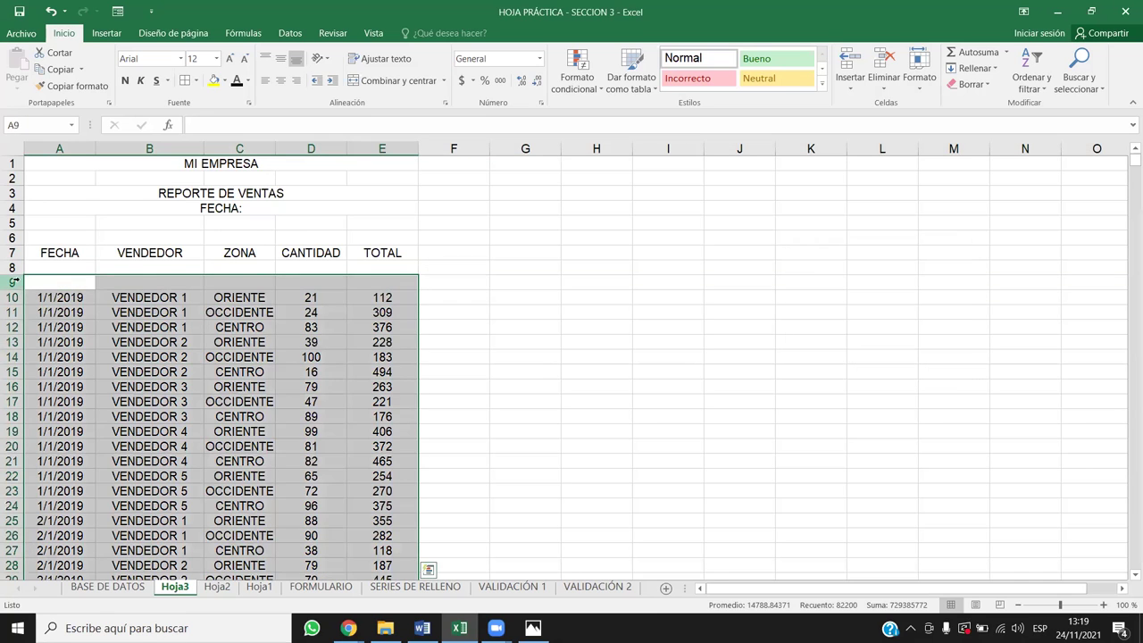
pyautogui.click(44, 282)
pyautogui.click(15, 282)
pyautogui.hotkey('ctrl', '-')
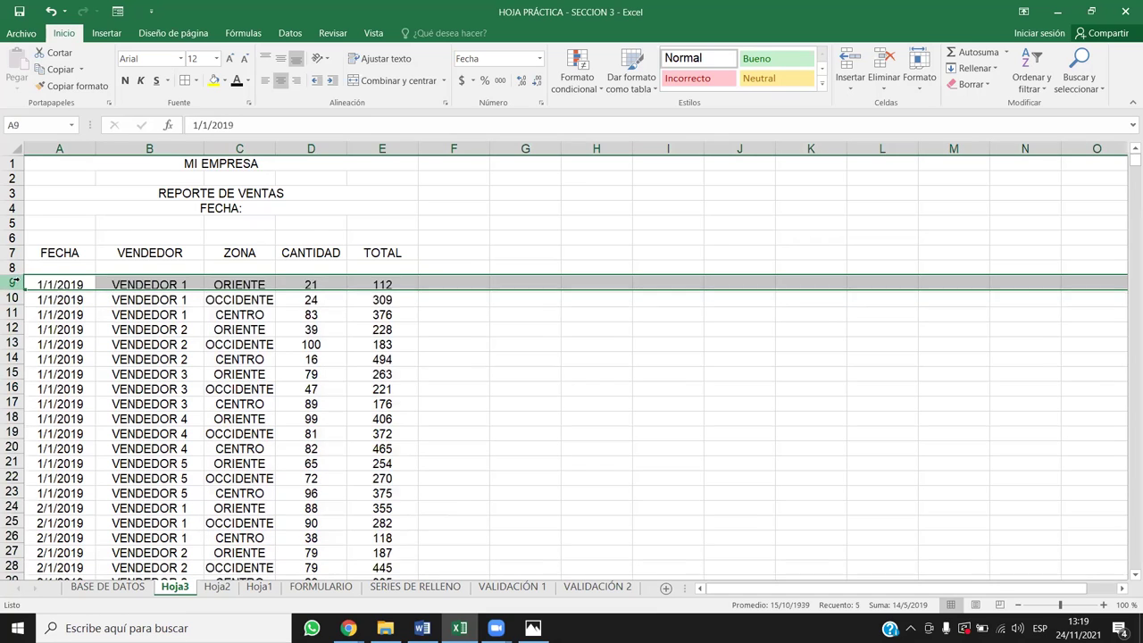
# - Turn on the filters for the row 7 header cells in Hoja3, from FECHA to TOTAL
pyautogui.click(64, 330)
pyautogui.click(14, 267)
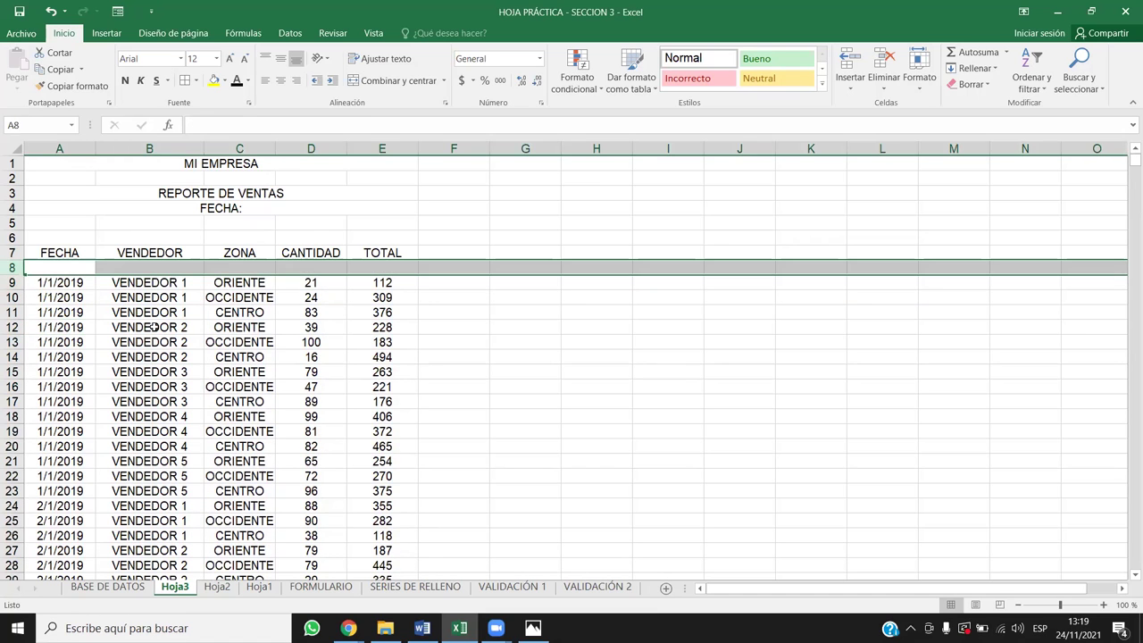
pyautogui.click(178, 374)
pyautogui.moveTo(61, 284); pyautogui.dragTo(363, 484)
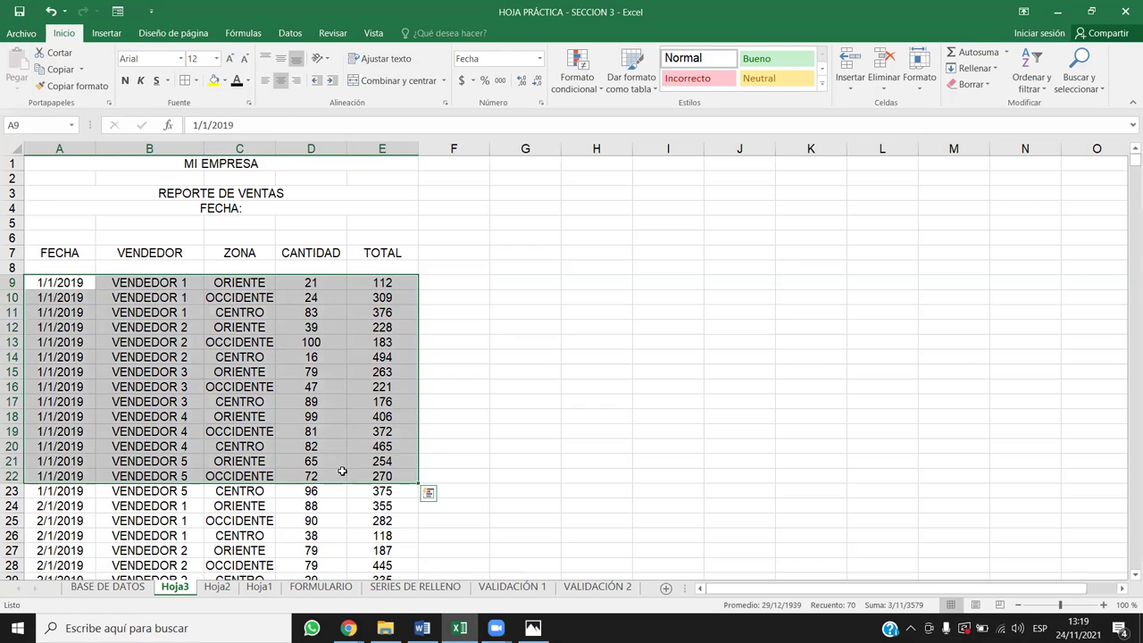
pyautogui.moveTo(40, 250); pyautogui.dragTo(389, 252)
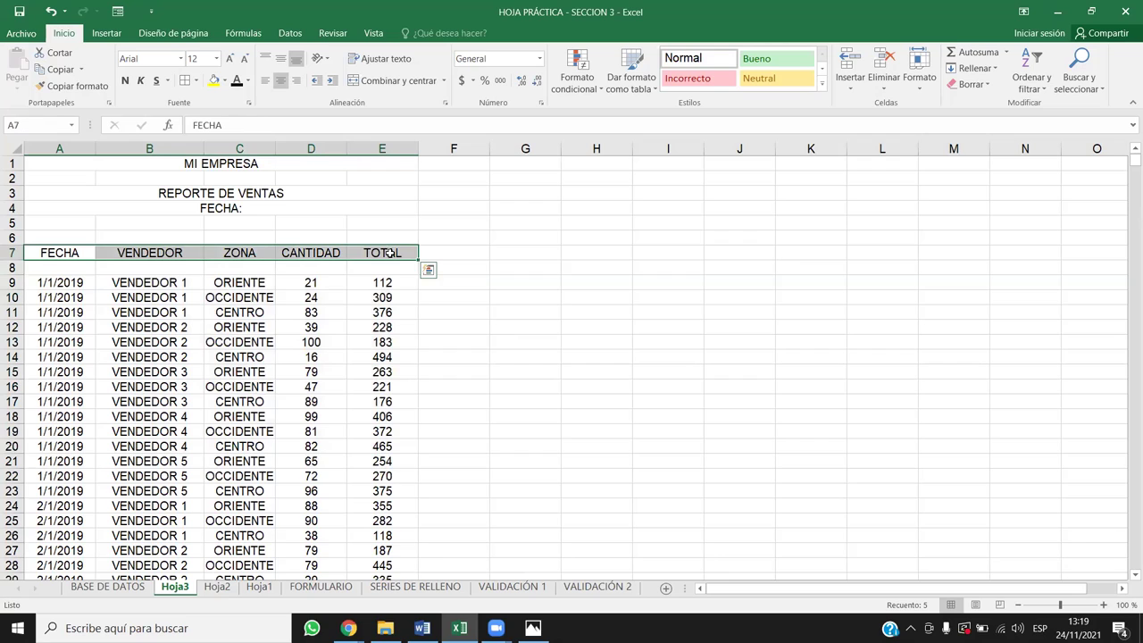
pyautogui.moveTo(77, 255); pyautogui.dragTo(394, 253)
pyautogui.hotkey('ctrl', 'shift', 'l')
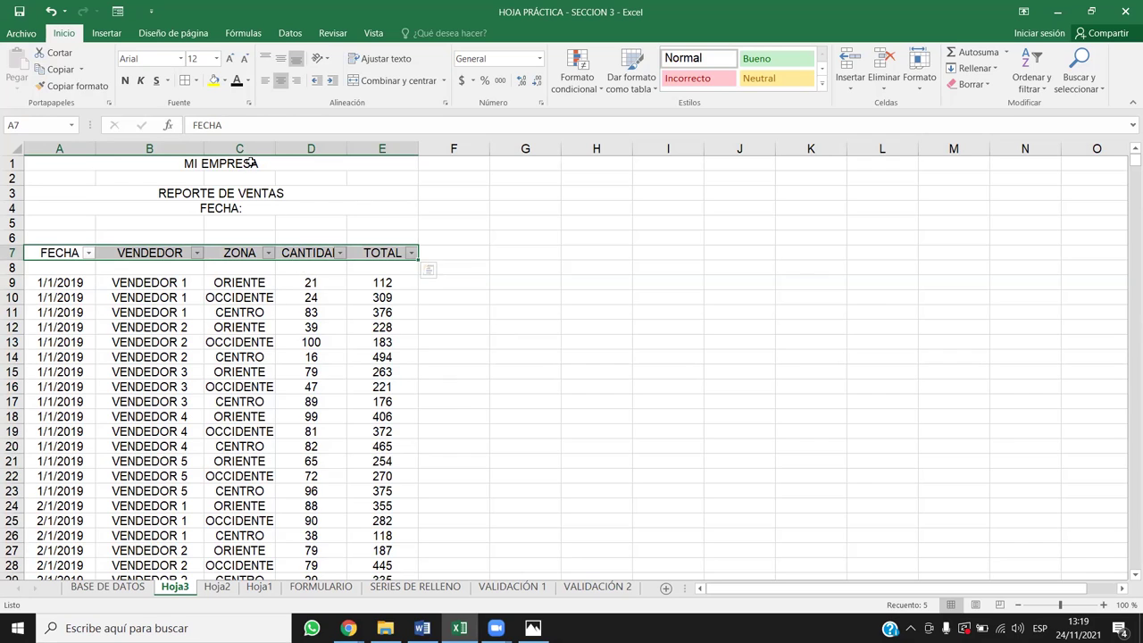
# - Inspect the filter lists of the FECHA and VENDEDOR headers while a blank row separates them from the records
pyautogui.click(89, 253)
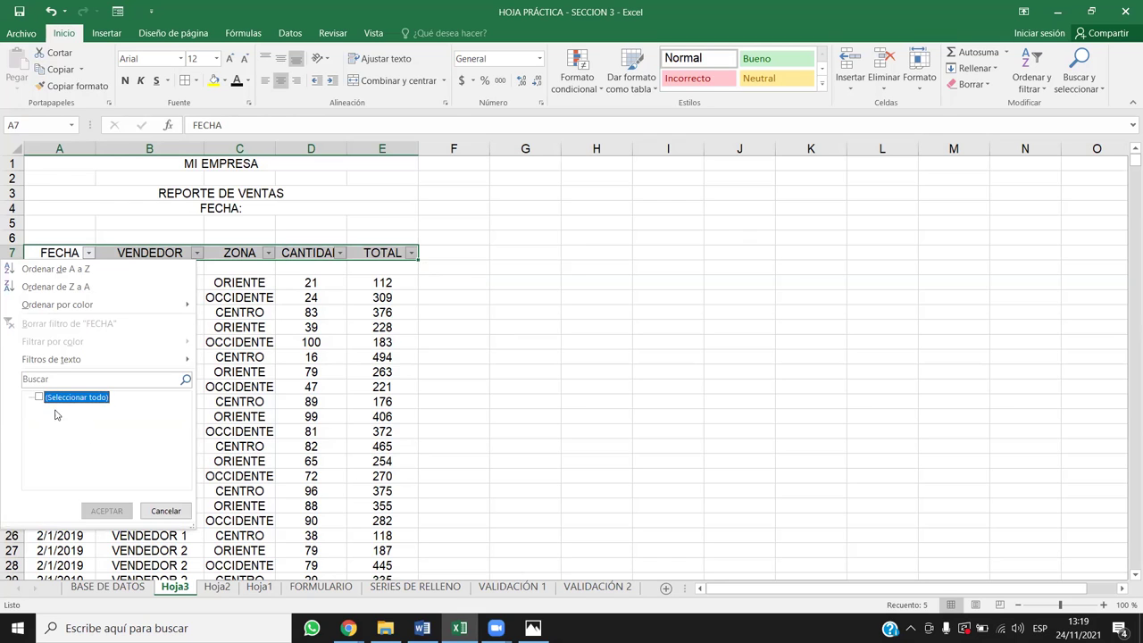
pyautogui.click(224, 400)
pyautogui.click(224, 400)
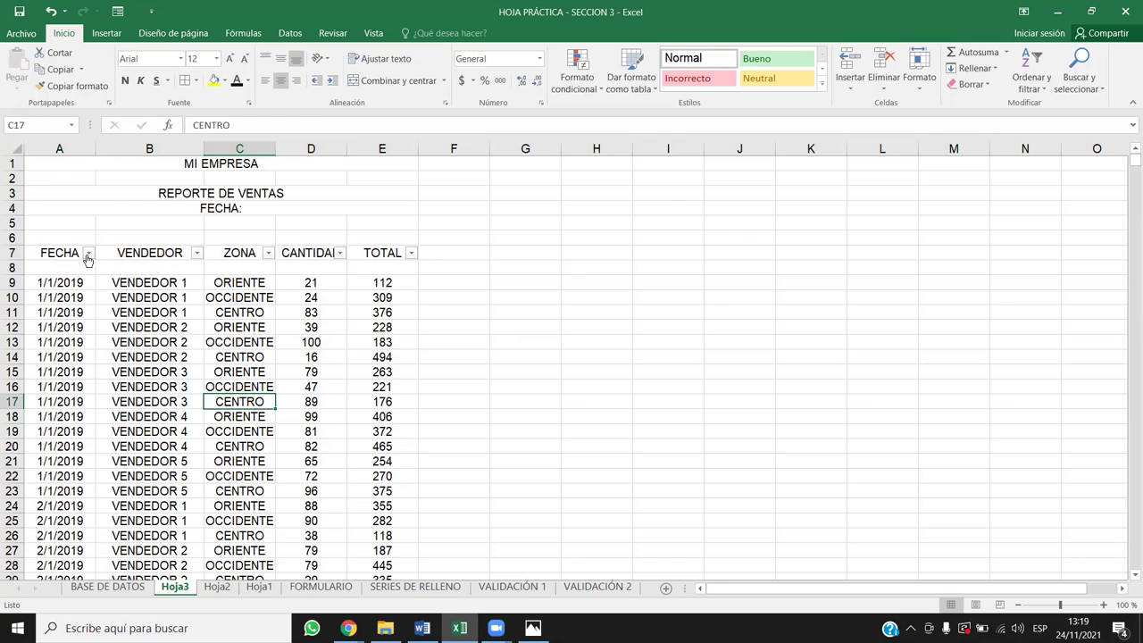
pyautogui.click(77, 412)
pyautogui.click(90, 254)
pyautogui.click(328, 395)
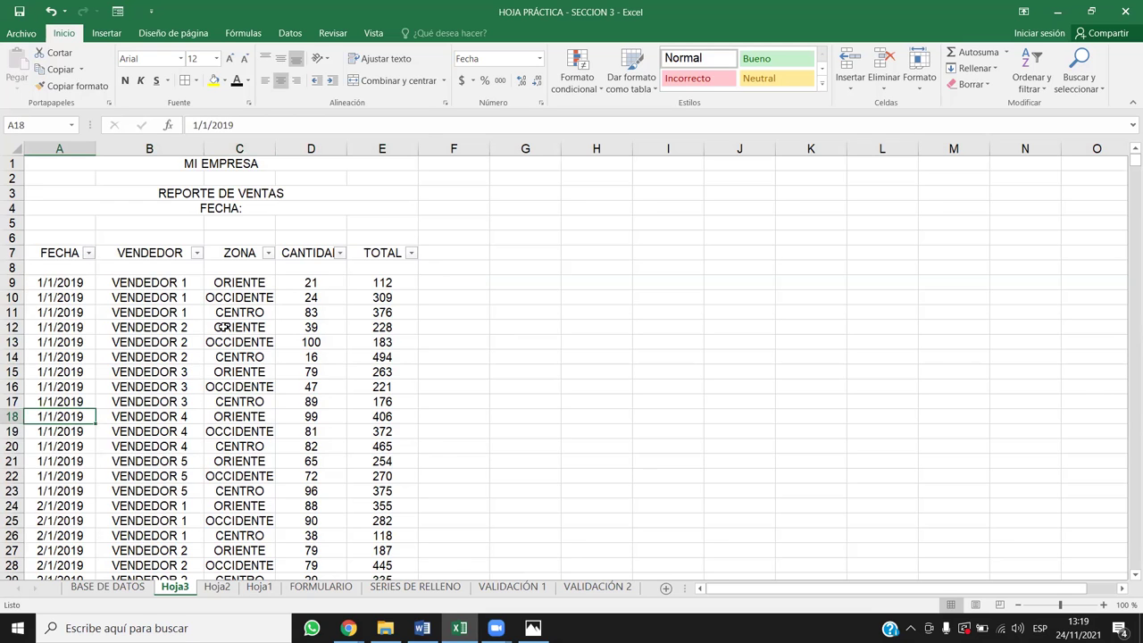
pyautogui.click(198, 254)
pyautogui.click(249, 404)
pyautogui.moveTo(50, 252); pyautogui.dragTo(412, 253)
pyautogui.click(266, 307)
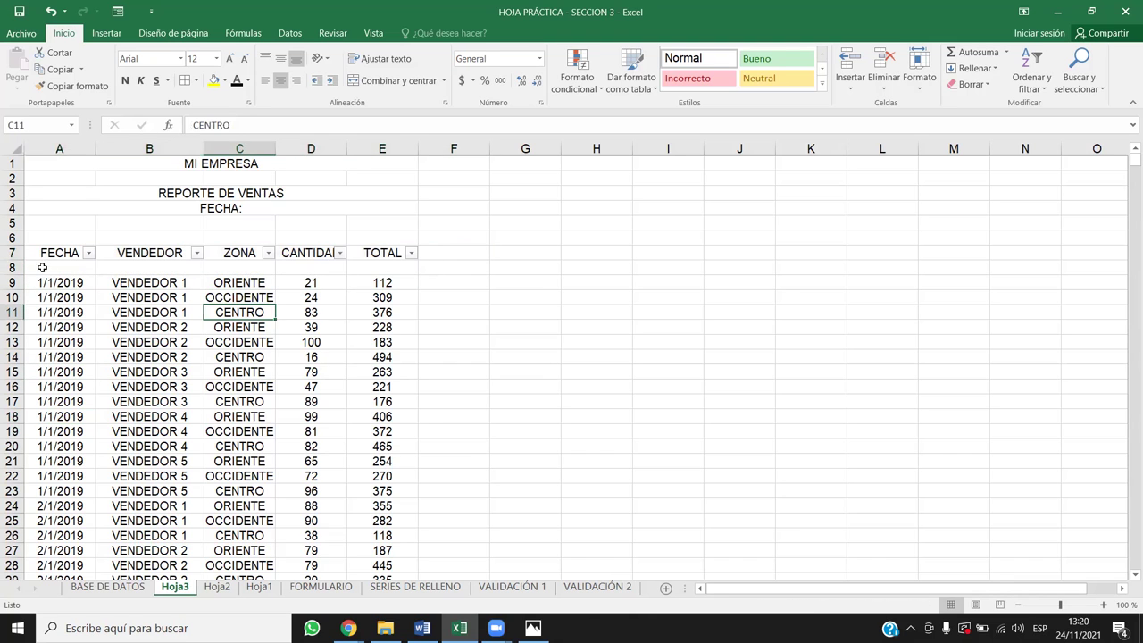
# - Place the filtered header row in row 8, directly above the records, leaving the blank row above it
pyautogui.click(10, 267)
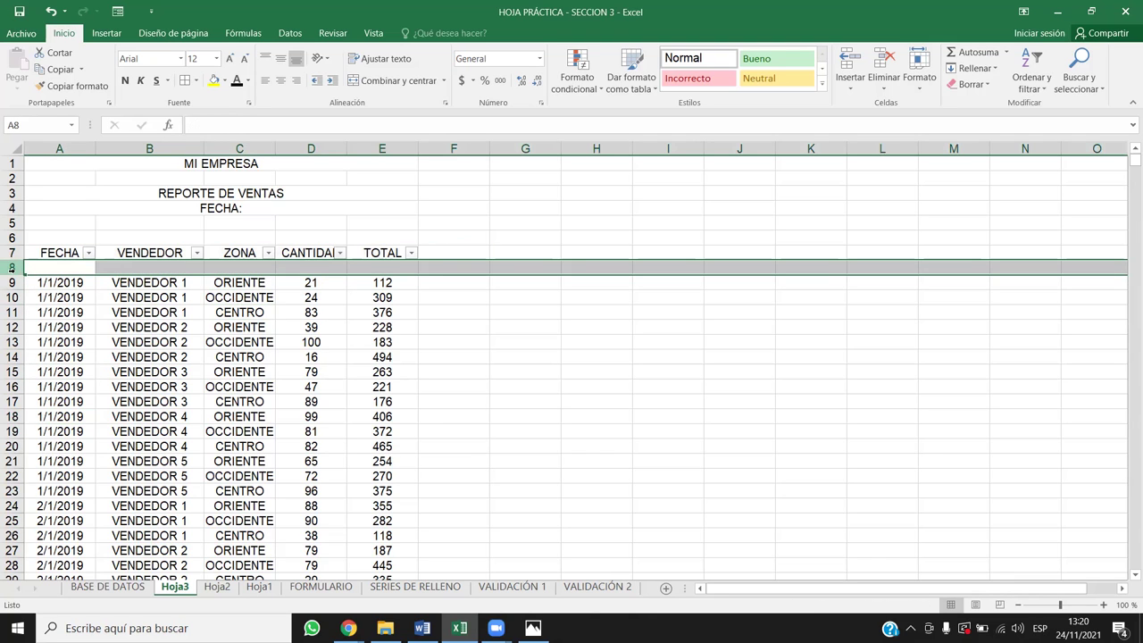
pyautogui.moveTo(75, 261); pyautogui.dragTo(157, 254)
pyautogui.press('Escape')
pyautogui.moveTo(58, 250); pyautogui.dragTo(103, 270)
pyautogui.click(126, 325)
pyautogui.click(38, 295)
pyautogui.click(36, 284)
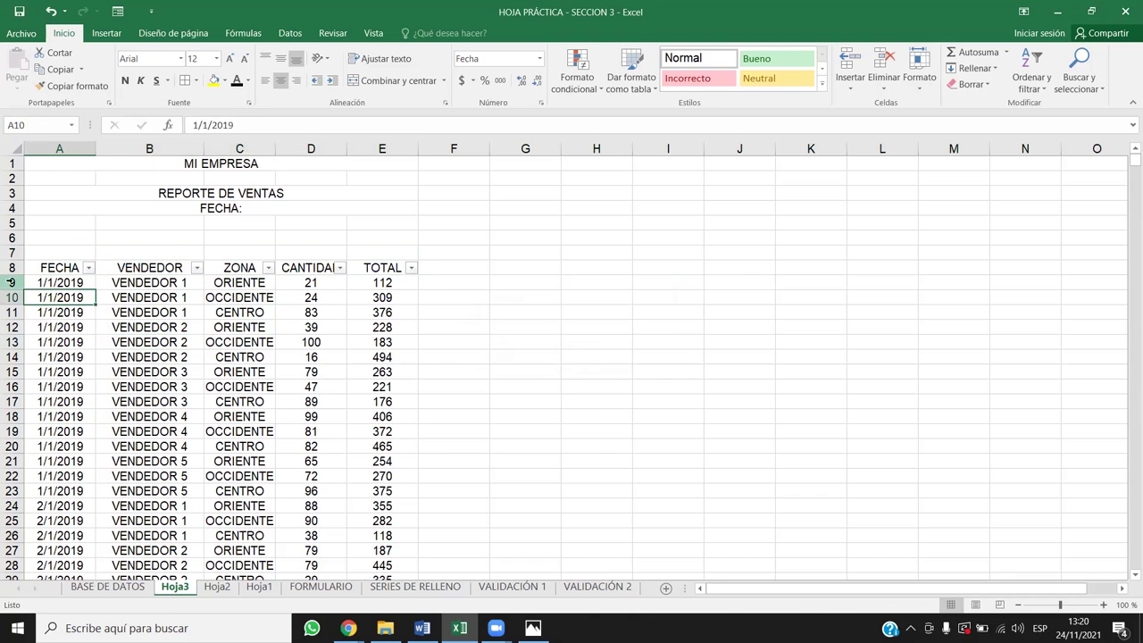
# - Inspect the filter lists of the FECHA, VENDEDOR and ZONA headers in row 8
pyautogui.click(11, 282)
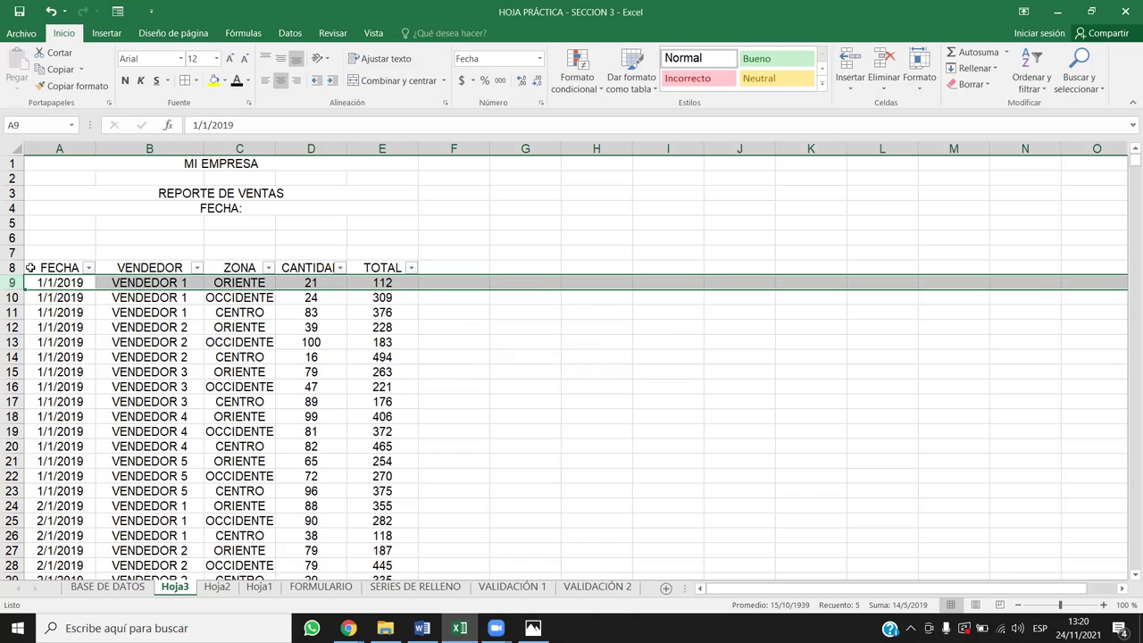
pyautogui.click(11, 268)
pyautogui.click(90, 268)
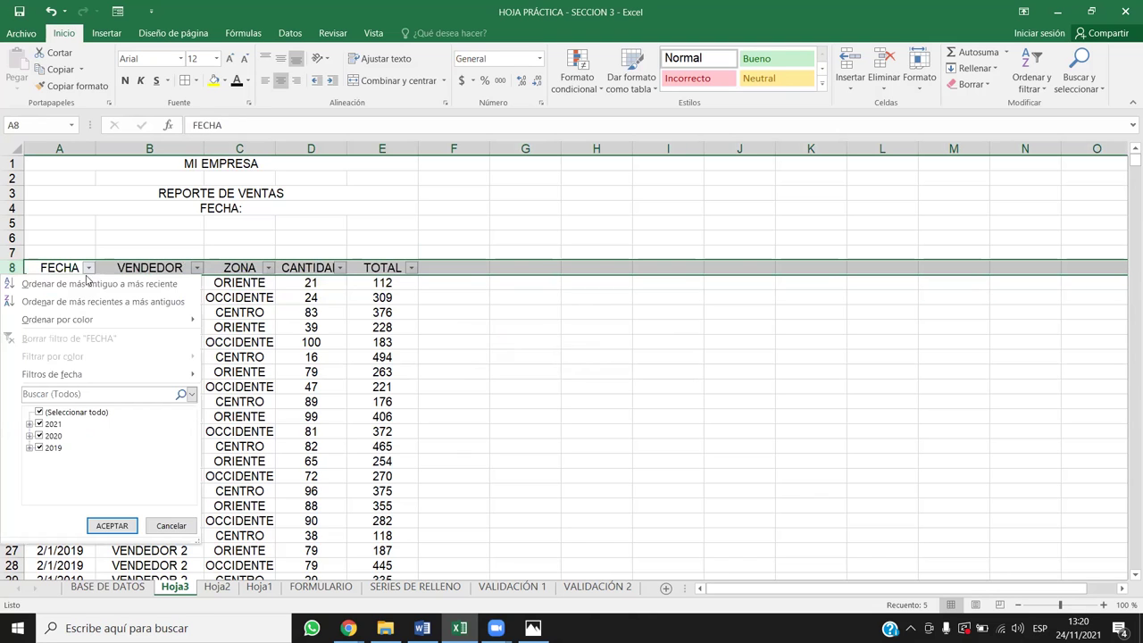
pyautogui.click(285, 316)
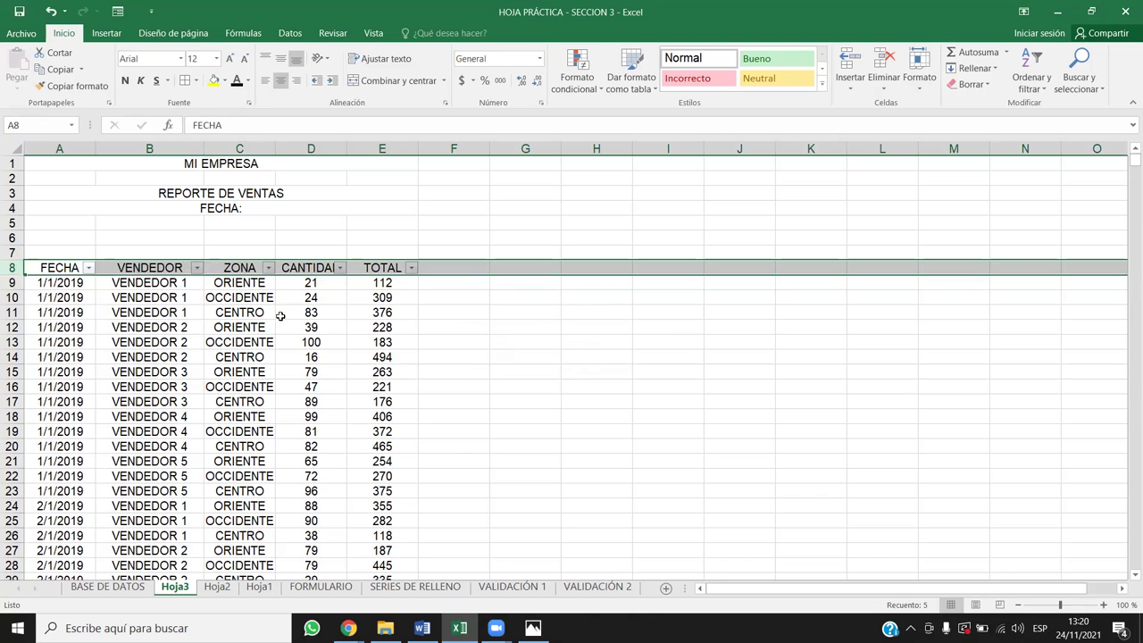
pyautogui.click(195, 268)
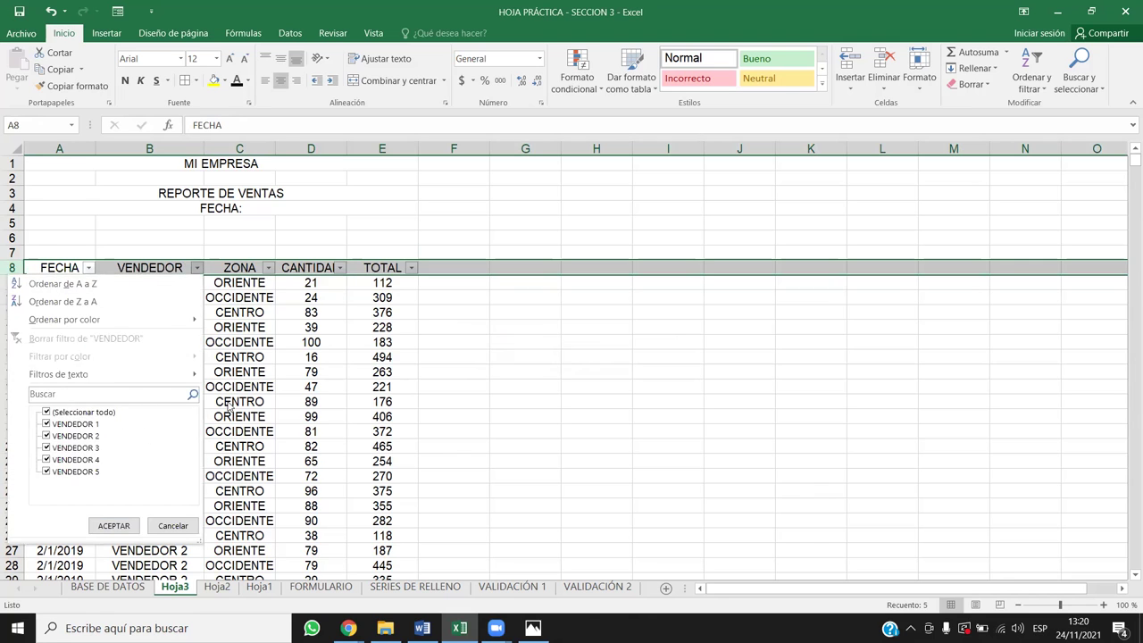
pyautogui.click(325, 382)
pyautogui.click(268, 268)
pyautogui.click(330, 348)
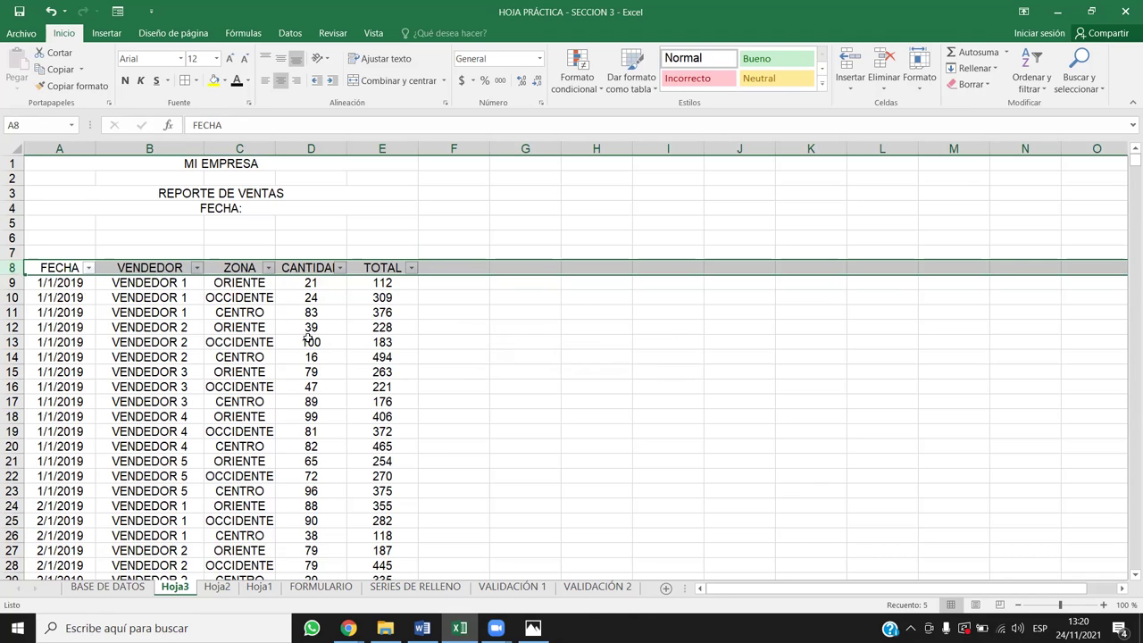
# - Widen columns C and D so the ZONA entries and the CANTIDAD header fit in their cells
pyautogui.moveTo(275, 149); pyautogui.dragTo(315, 149)
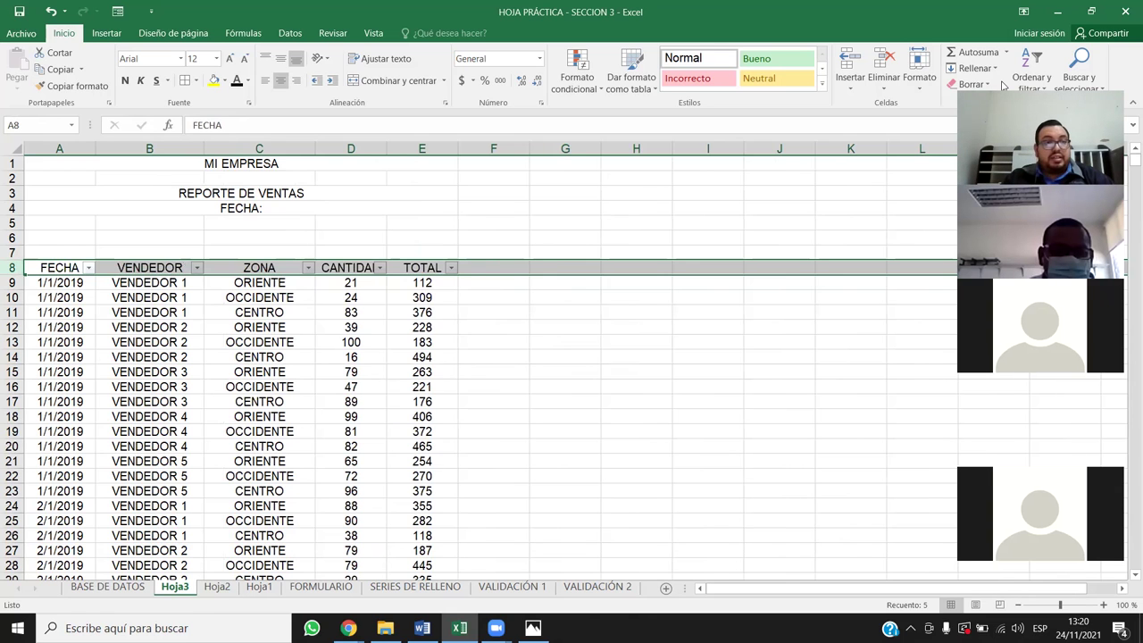
pyautogui.moveTo(112, 203); pyautogui.dragTo(363, 554)
pyautogui.click(12, 163)
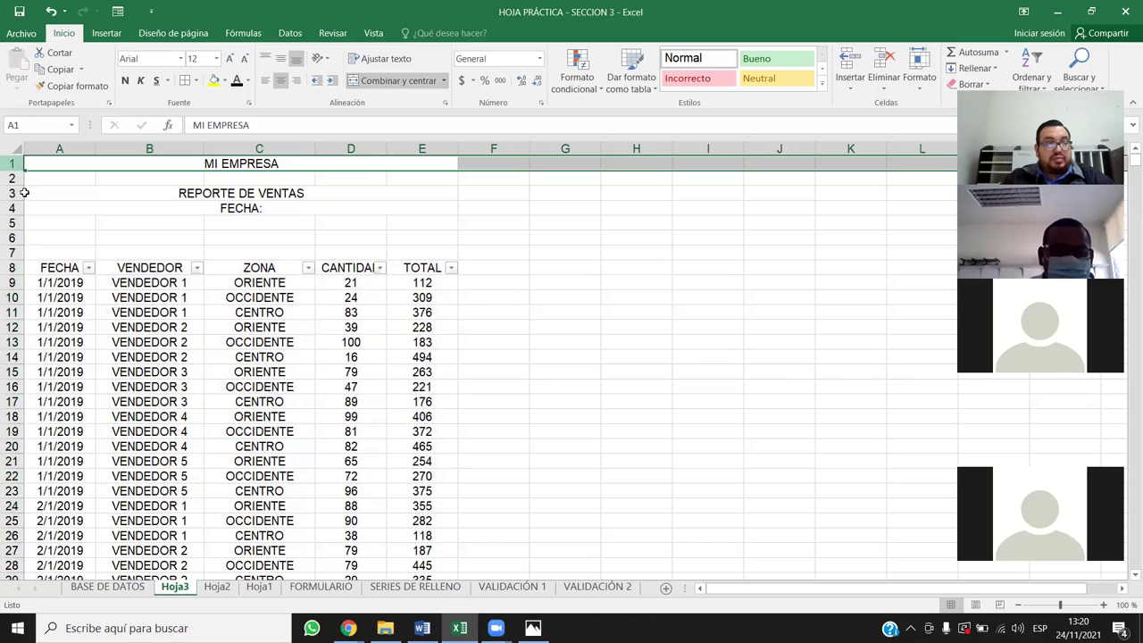
pyautogui.click(13, 268)
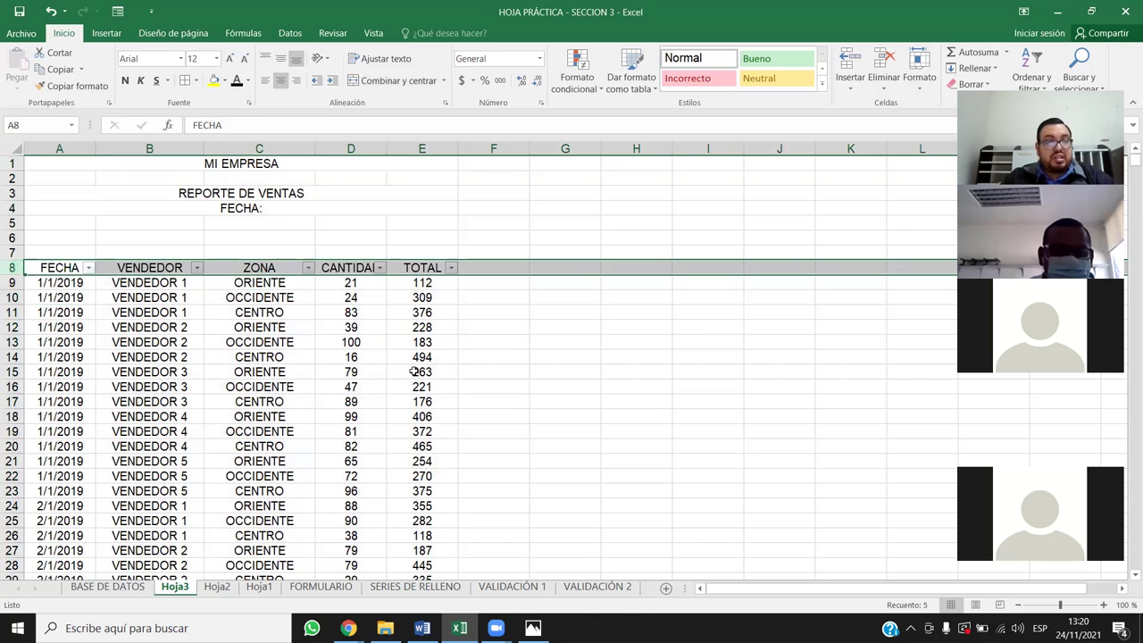
pyautogui.moveTo(386, 144); pyautogui.dragTo(423, 159)
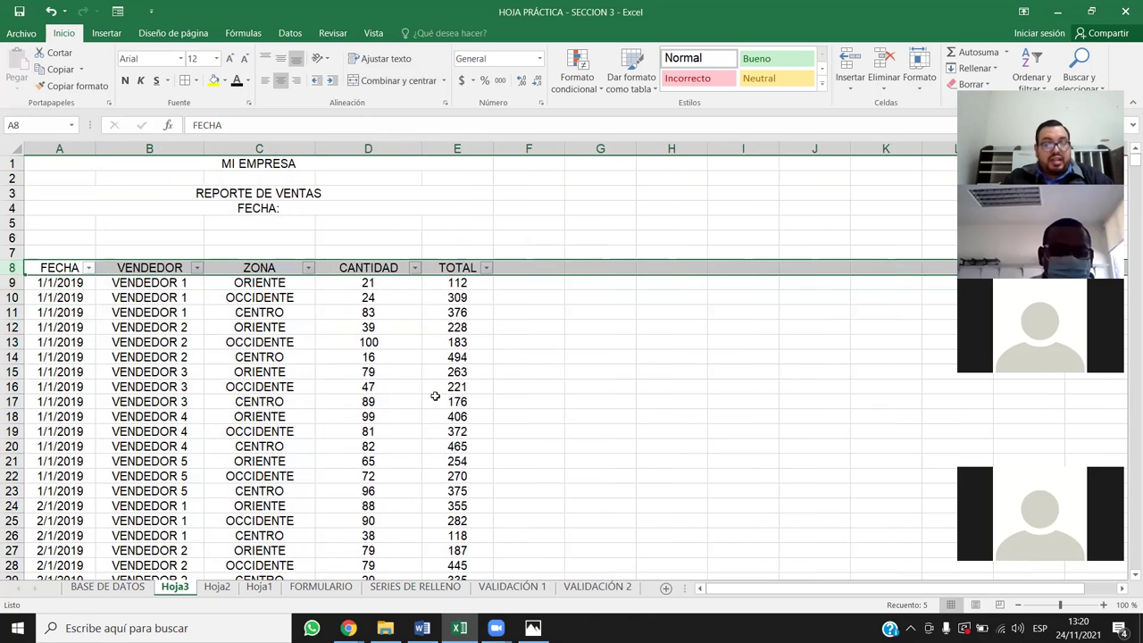
# - Examine the row 8 header cells in relation to the title block in rows 1 to 7 and the records below
pyautogui.click(407, 355)
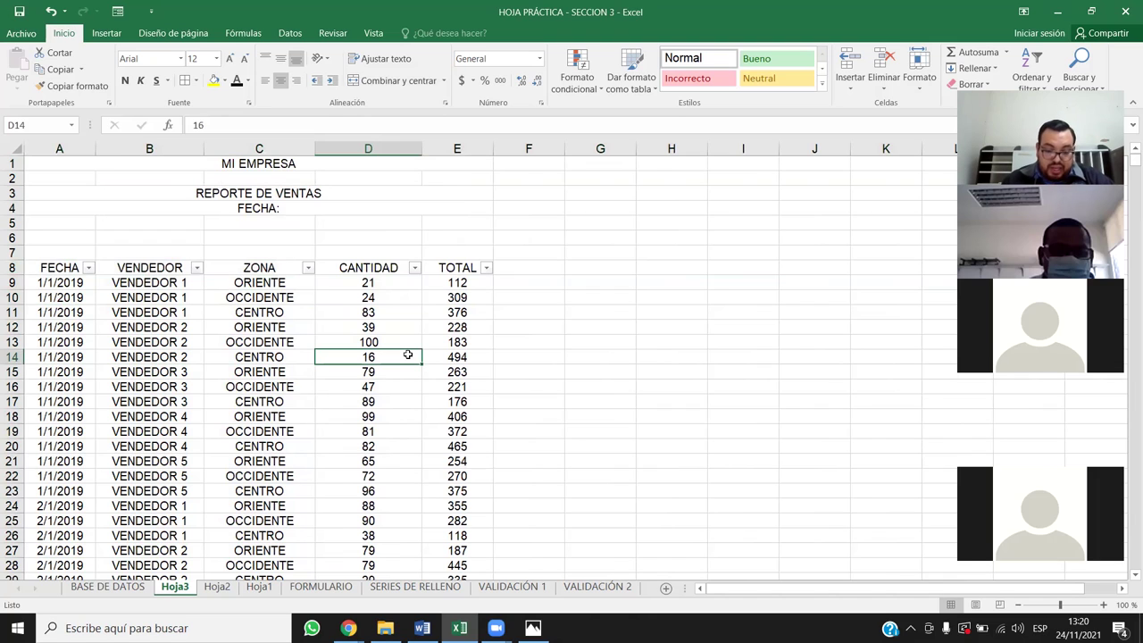
pyautogui.doubleClick(407, 356)
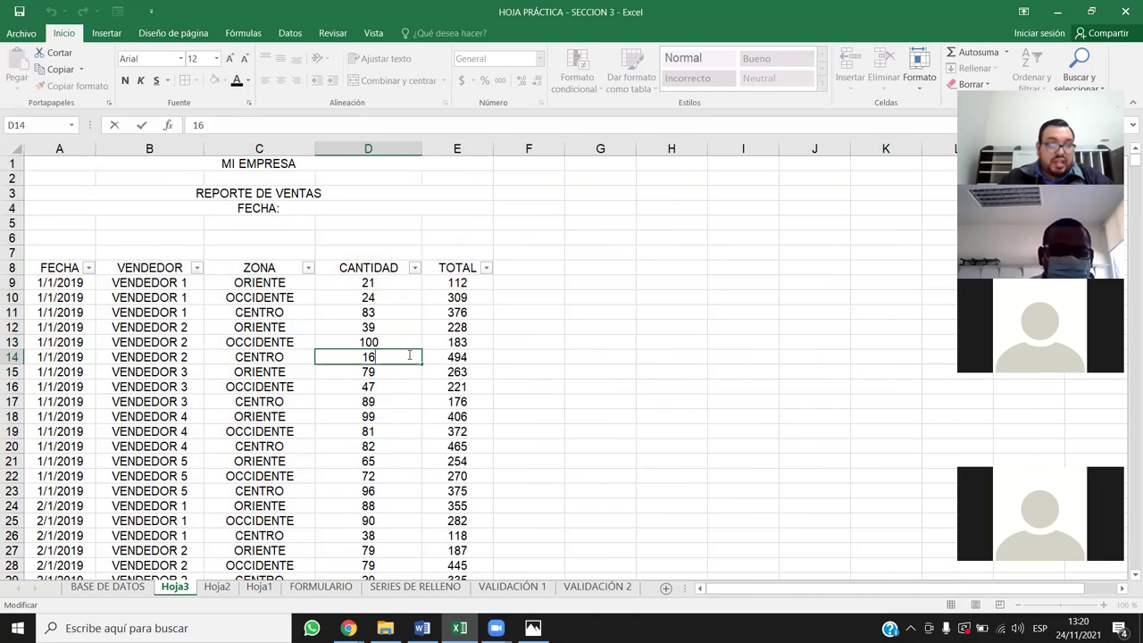
pyautogui.click(11, 268)
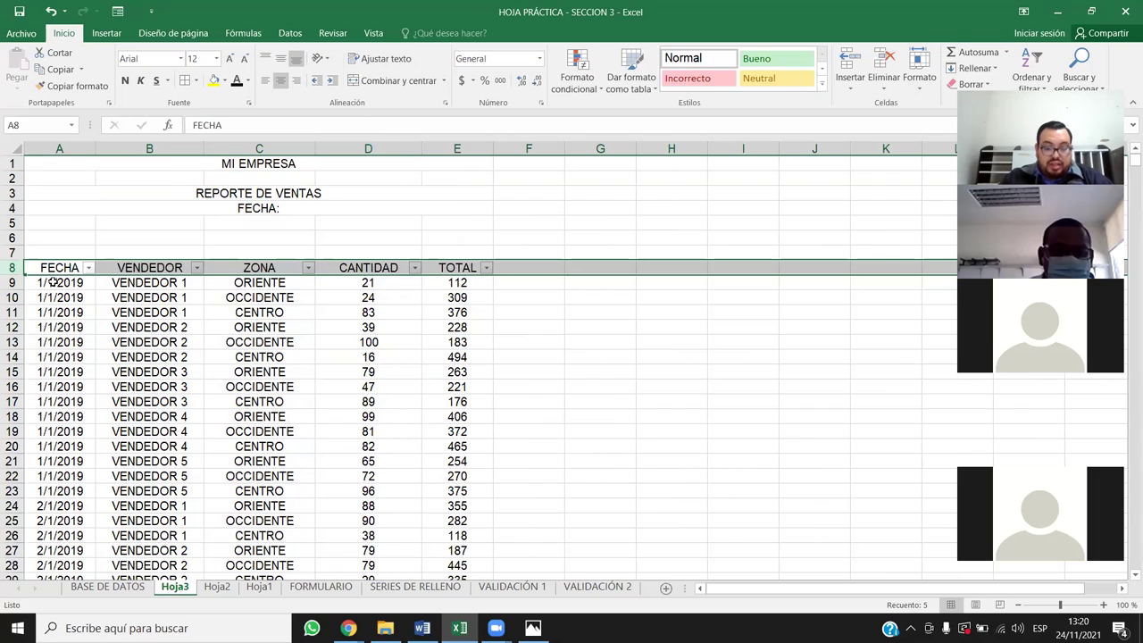
pyautogui.click(102, 297)
pyautogui.moveTo(72, 268); pyautogui.dragTo(471, 268)
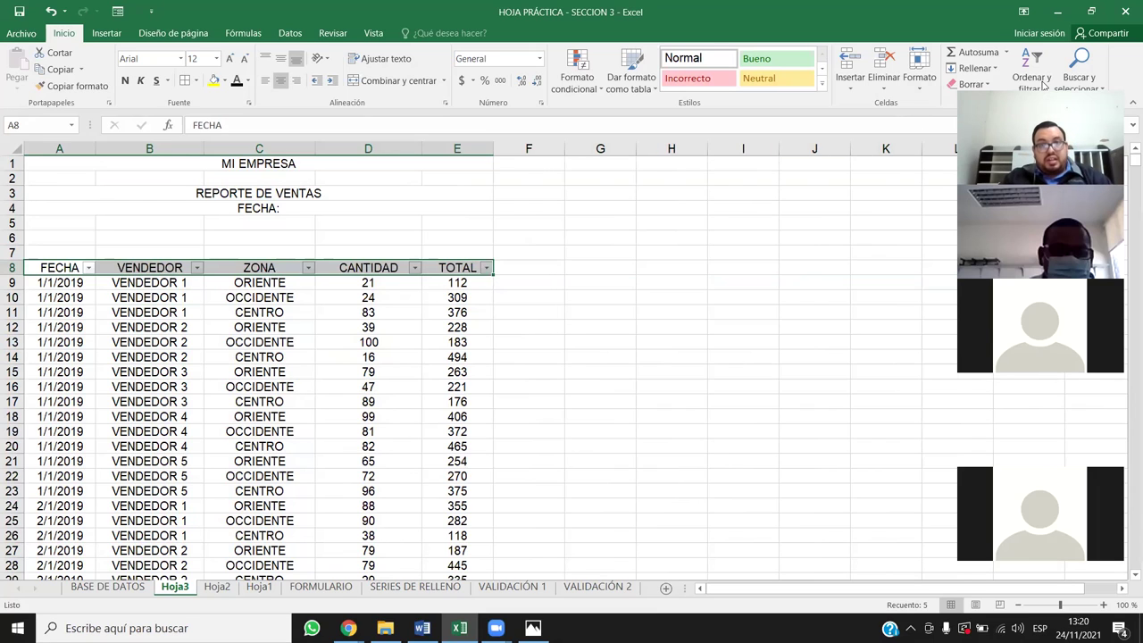
pyautogui.moveTo(1042, 84); pyautogui.dragTo(940, 92)
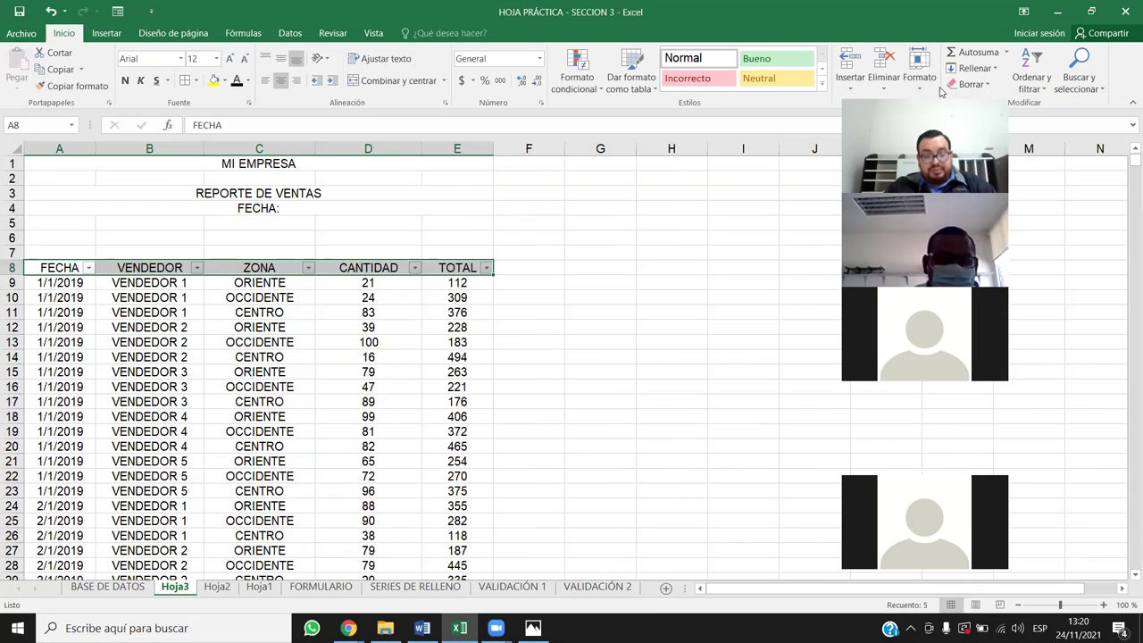
pyautogui.click(281, 294)
pyautogui.moveTo(54, 165); pyautogui.dragTo(122, 258)
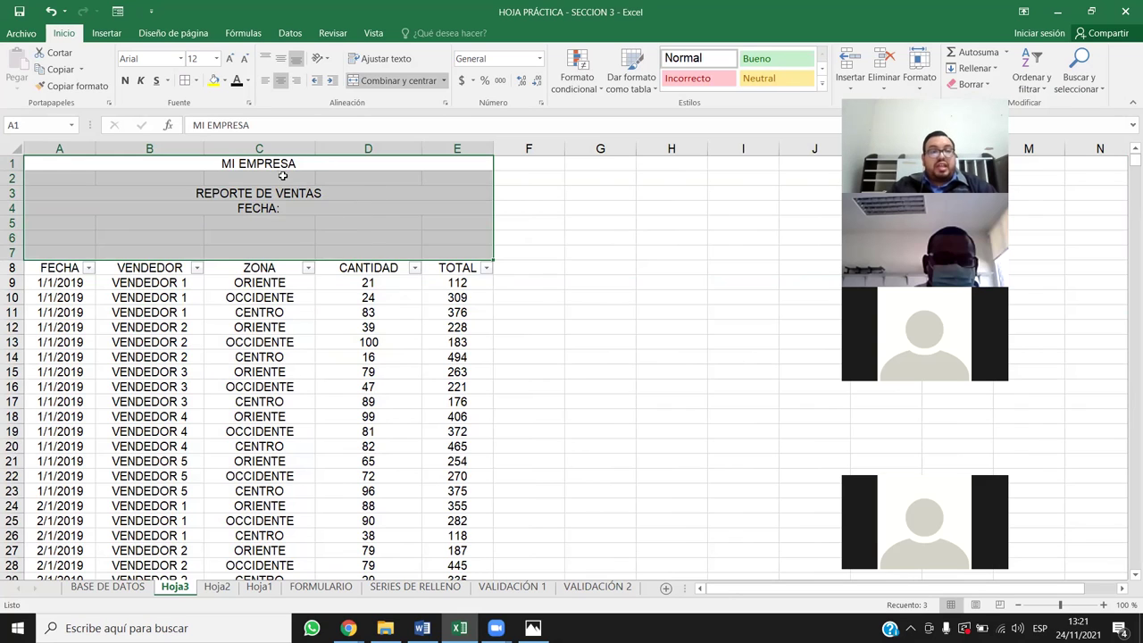
pyautogui.click(366, 329)
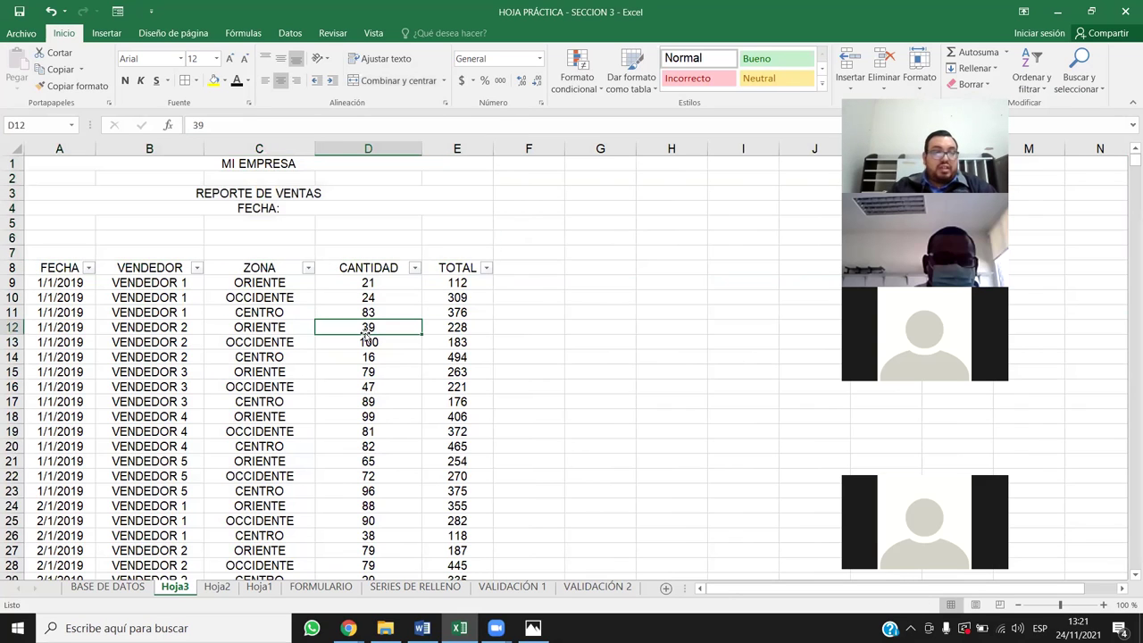
pyautogui.hotkey('ctrl', 'z')
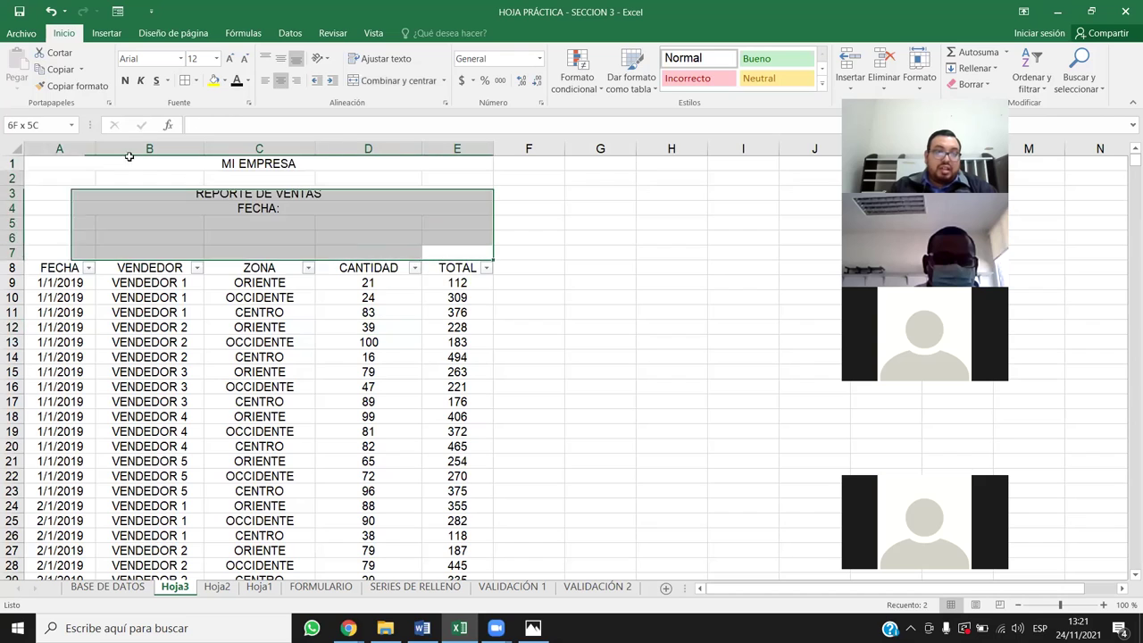
pyautogui.hotkey('ctrl', 'z')
pyautogui.moveTo(59, 268); pyautogui.dragTo(460, 268)
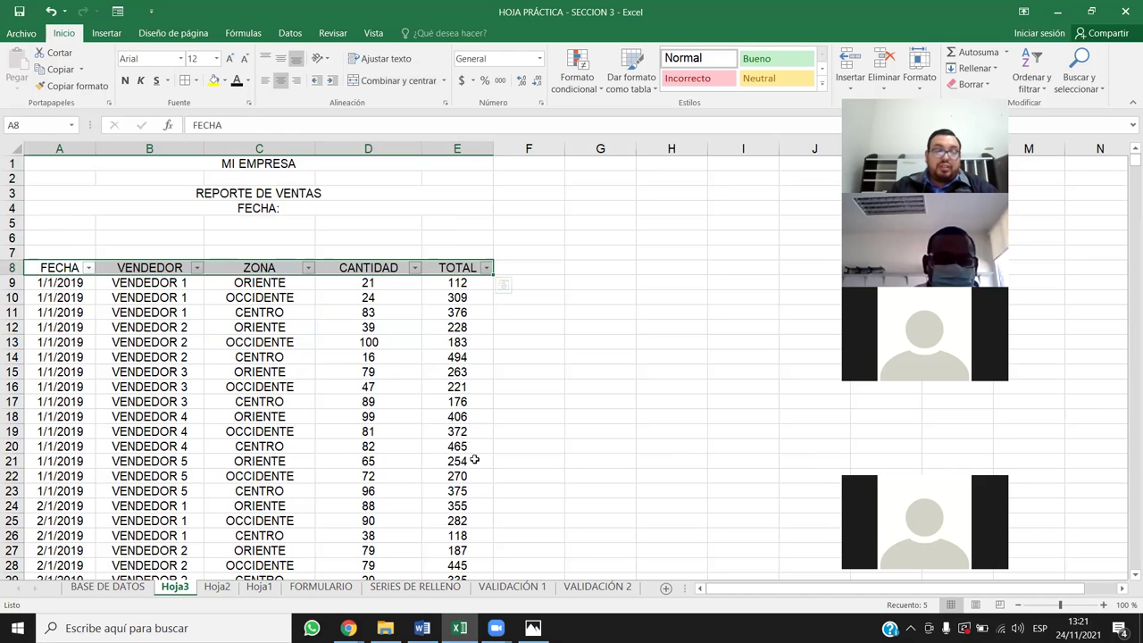
pyautogui.click(246, 346)
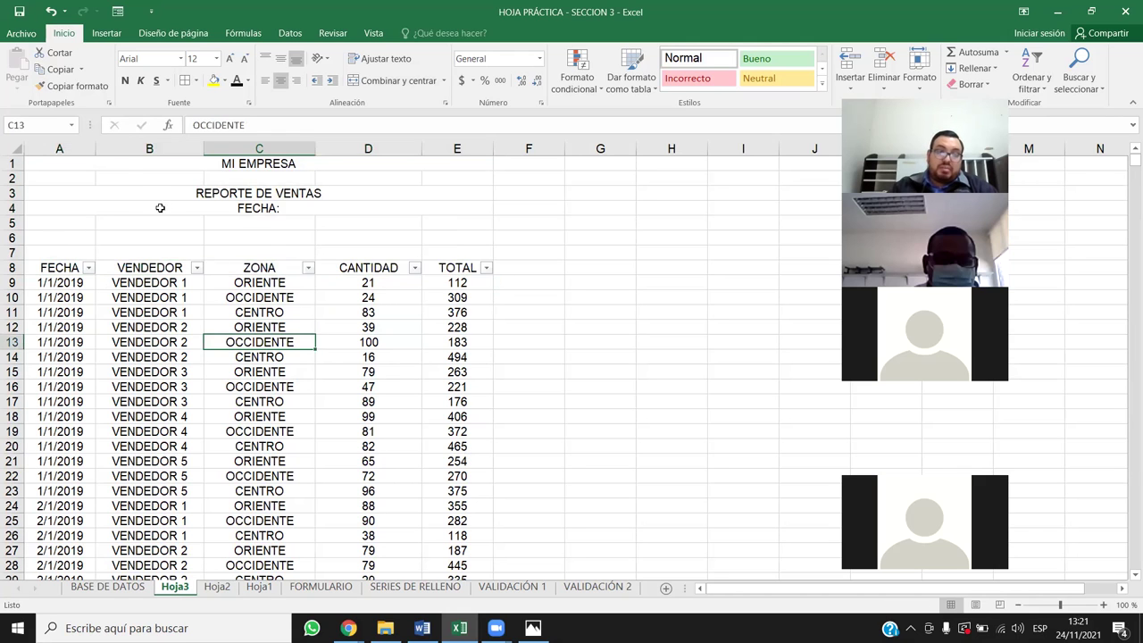
pyautogui.moveTo(118, 160); pyautogui.dragTo(447, 450)
pyautogui.click(259, 431)
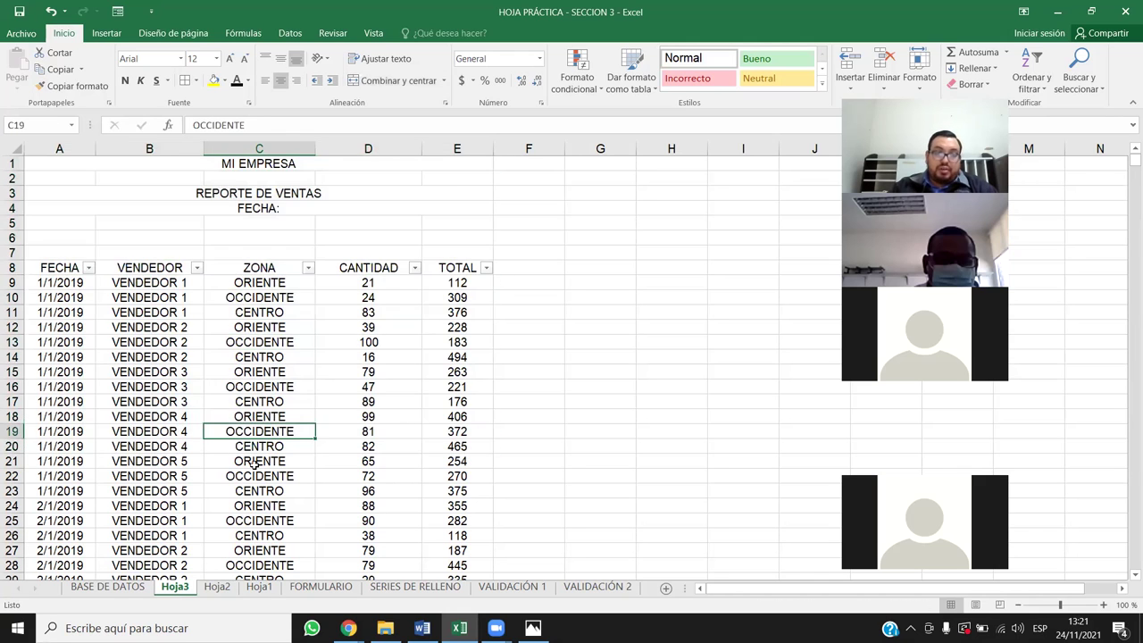
# - Delete the Hoja3 sheet from the workbook
pyautogui.rightClick(183, 590)
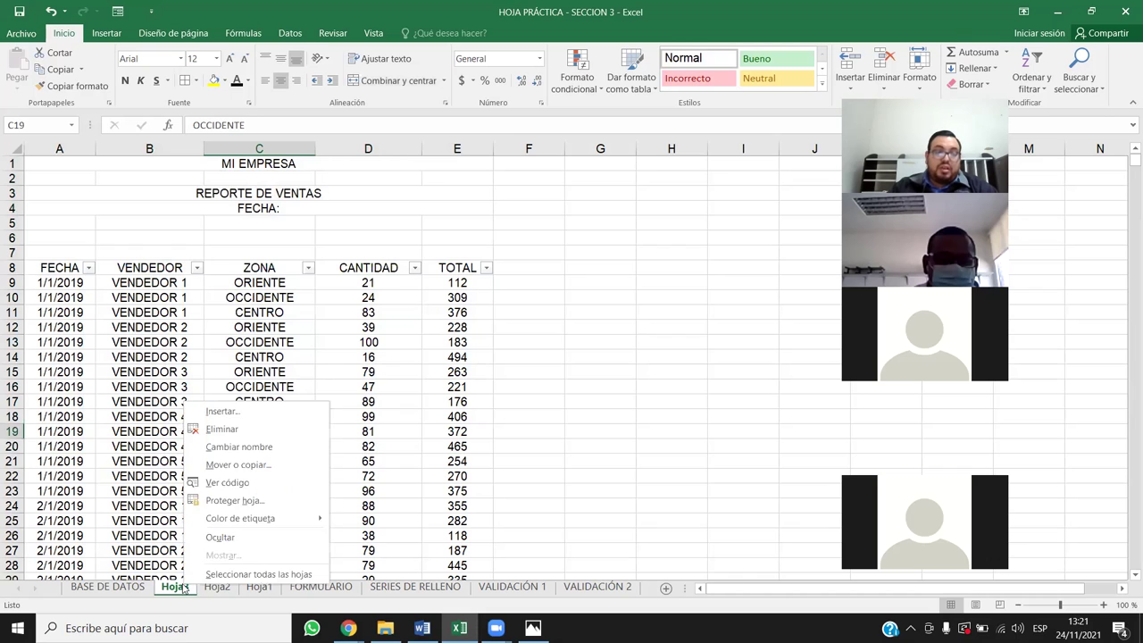
pyautogui.click(221, 429)
pyautogui.click(542, 354)
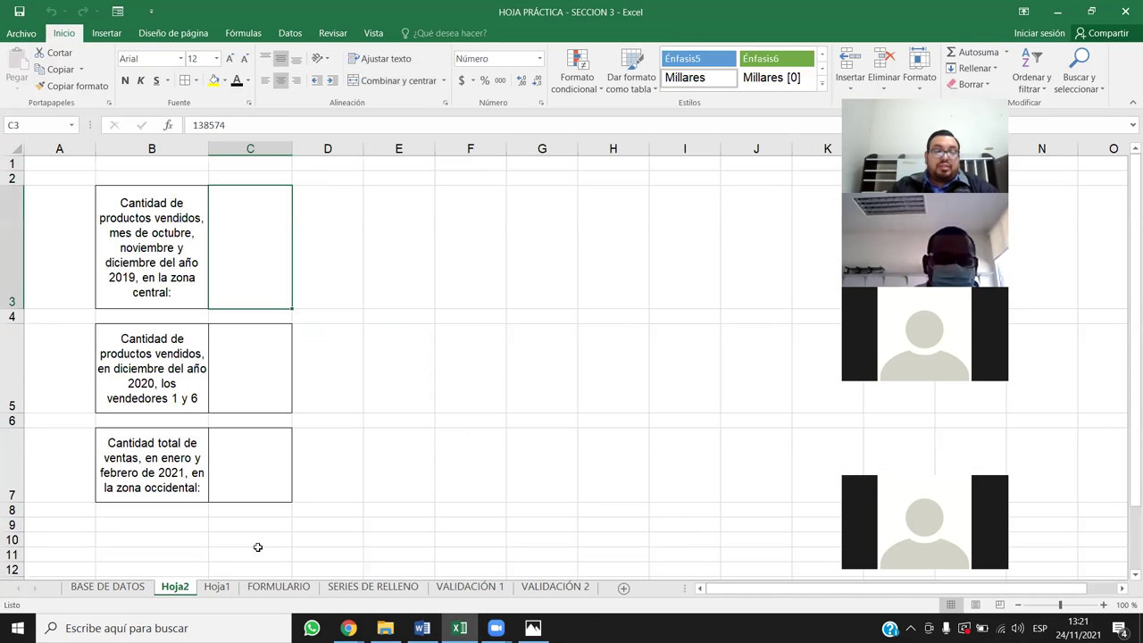
# - Clear the answer in cell C3 of Hoja2 and select the central-zone question with its answer cell
pyautogui.press('Delete')
pyautogui.moveTo(138, 248); pyautogui.dragTo(267, 235)
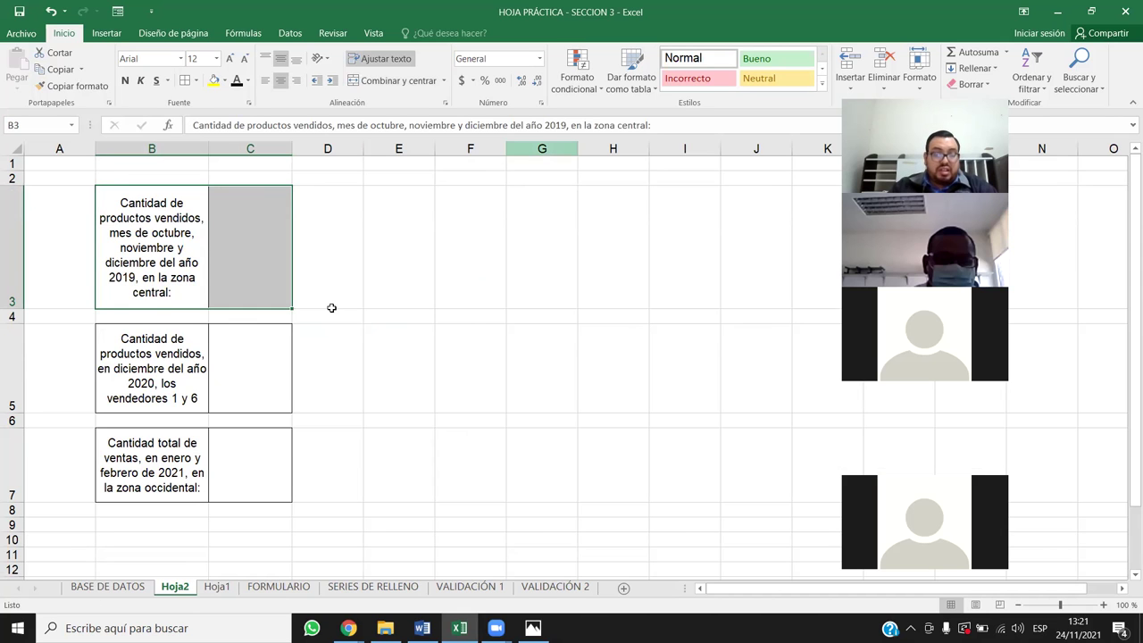
# - Examine the VENDEDOR, ZONA, CANTIDAD and TOTAL entries of the first records in rows 2 and 3 of BASE DE DATOS
pyautogui.hotkey('ctrl', 'pageup')
pyautogui.press('Down')
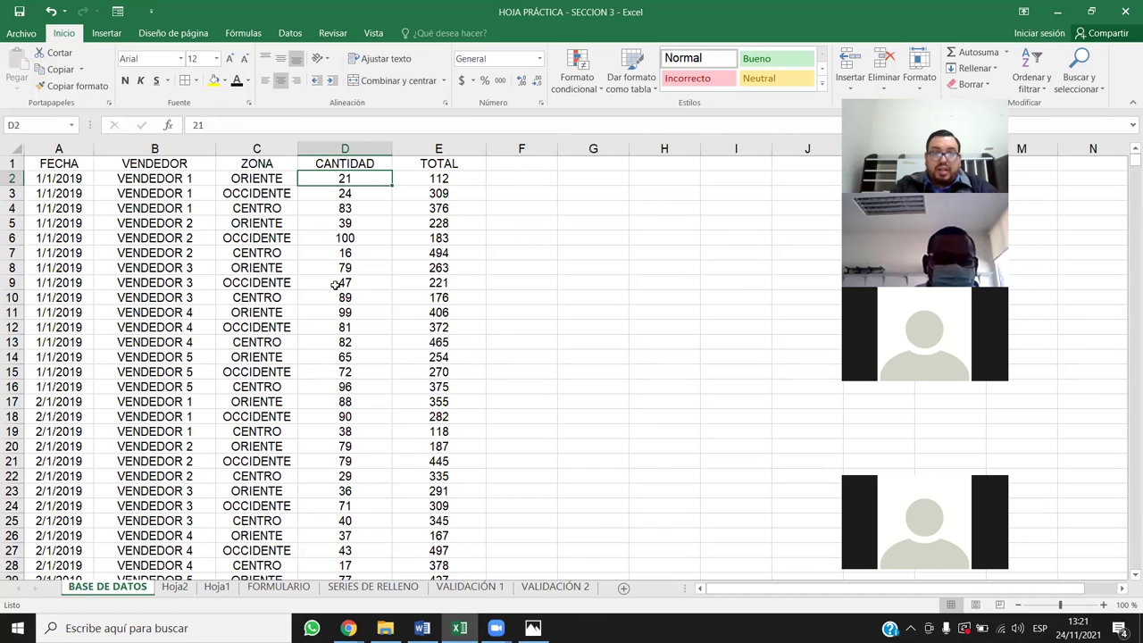
pyautogui.click(16, 178)
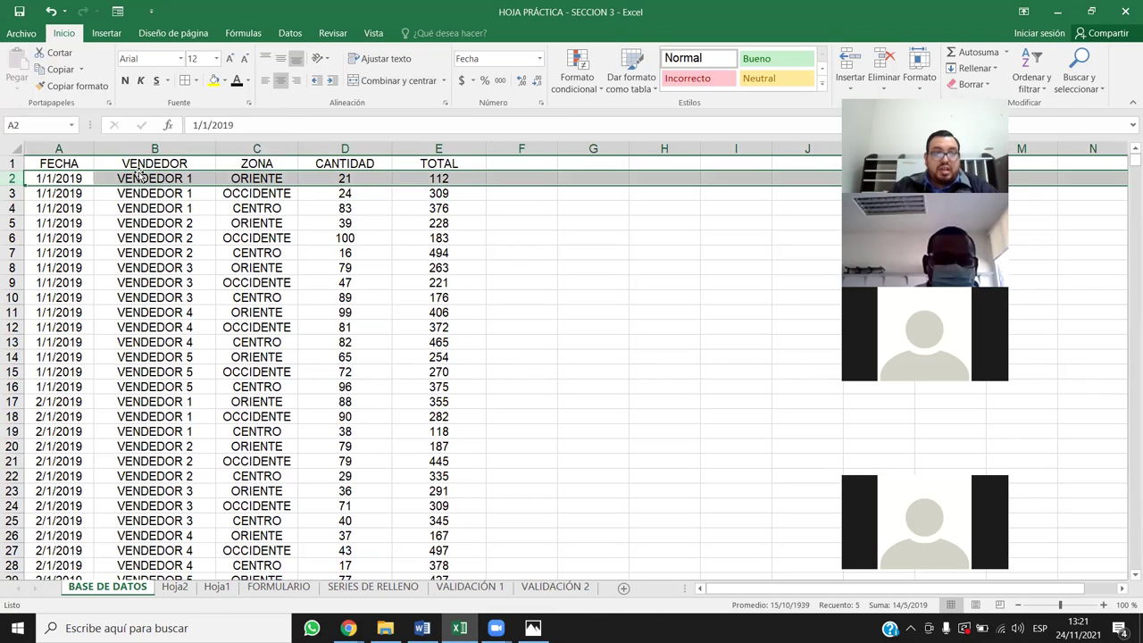
pyautogui.click(261, 178)
pyautogui.click(357, 180)
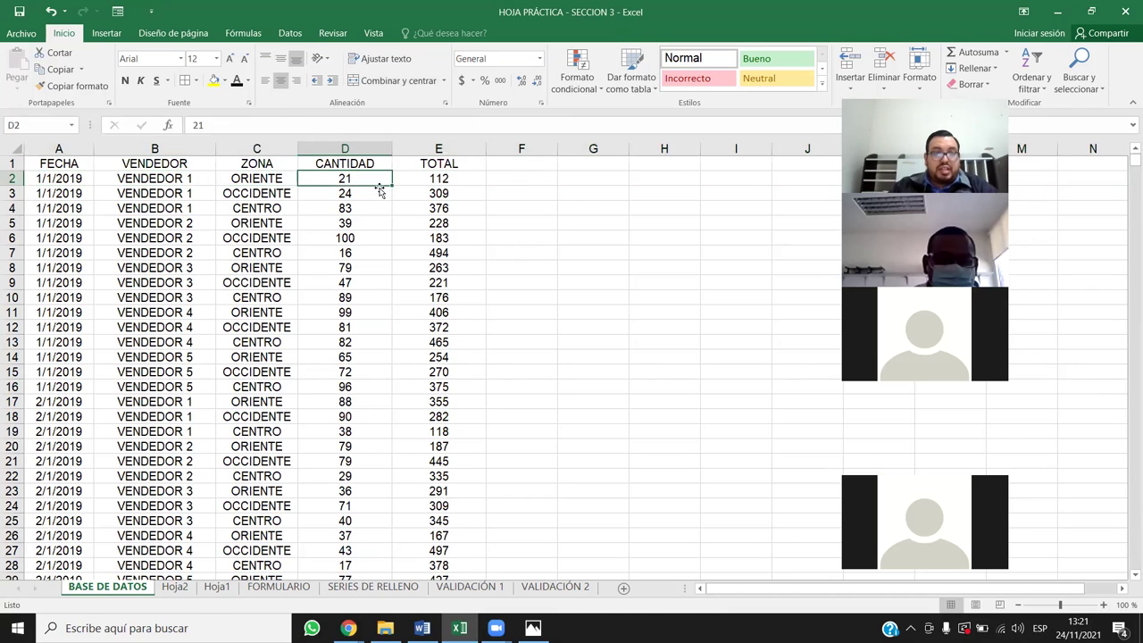
pyautogui.click(438, 181)
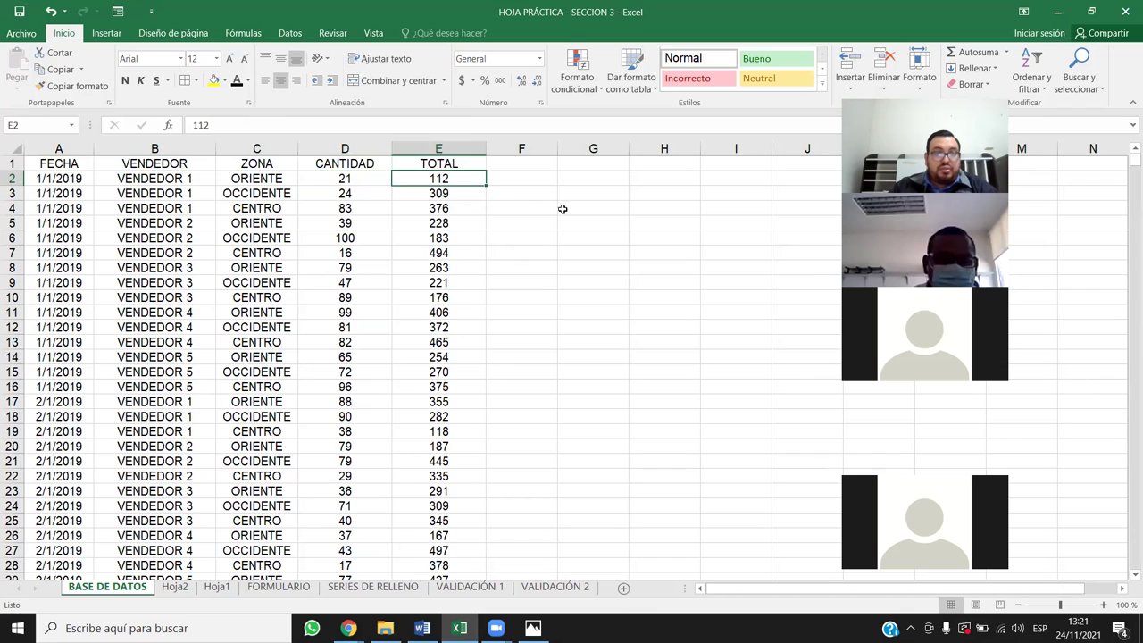
pyautogui.click(13, 193)
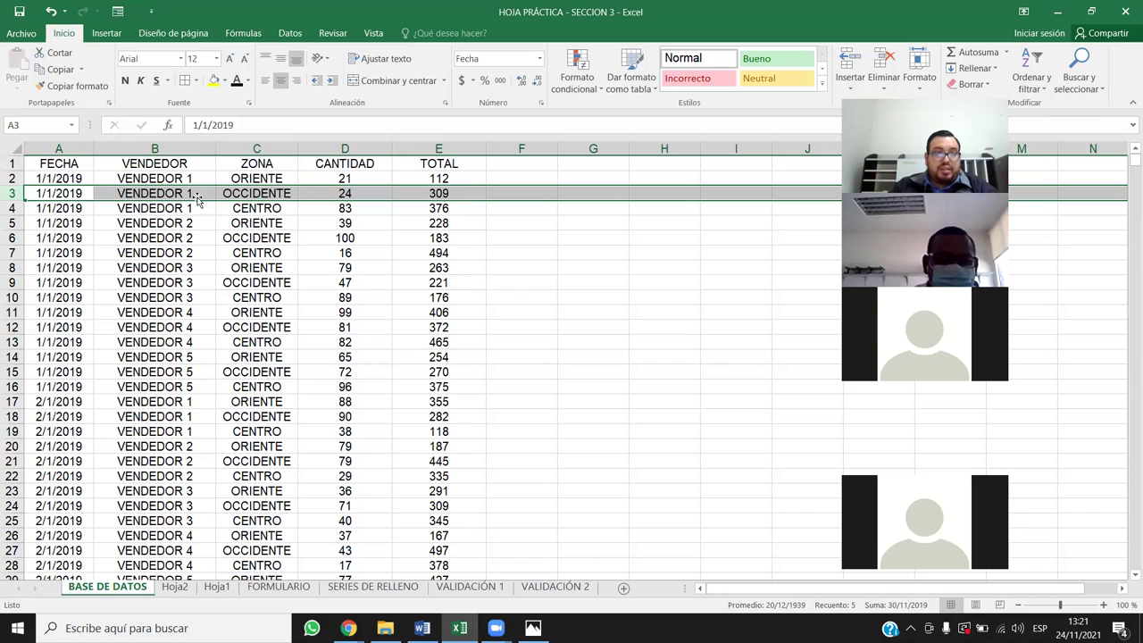
pyautogui.click(443, 223)
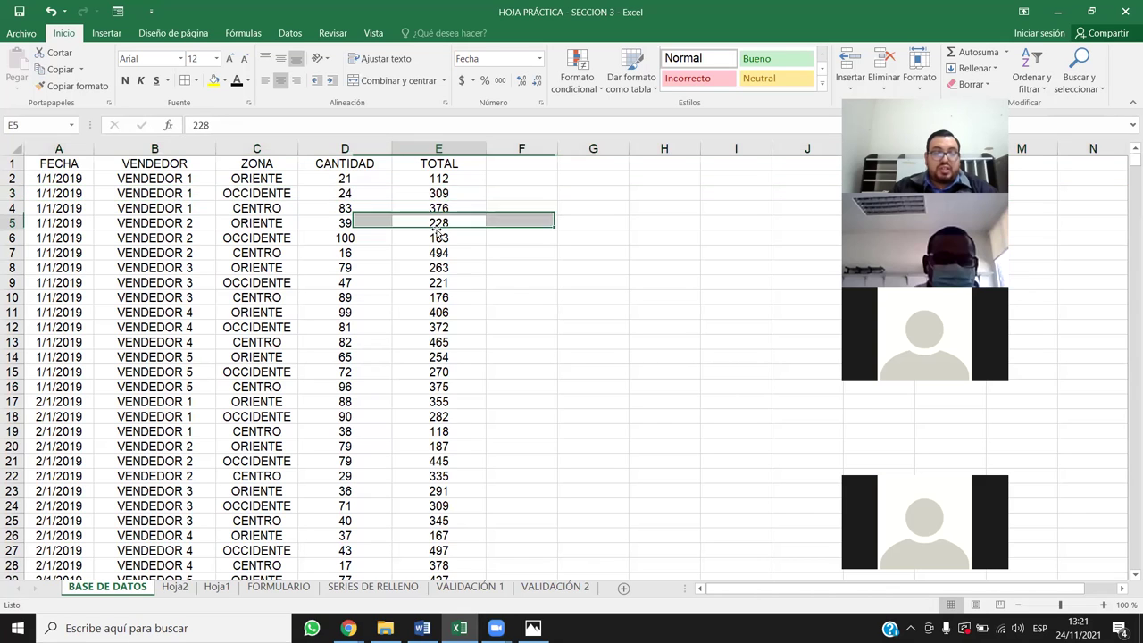
pyautogui.moveTo(441, 179); pyautogui.dragTo(7, 193)
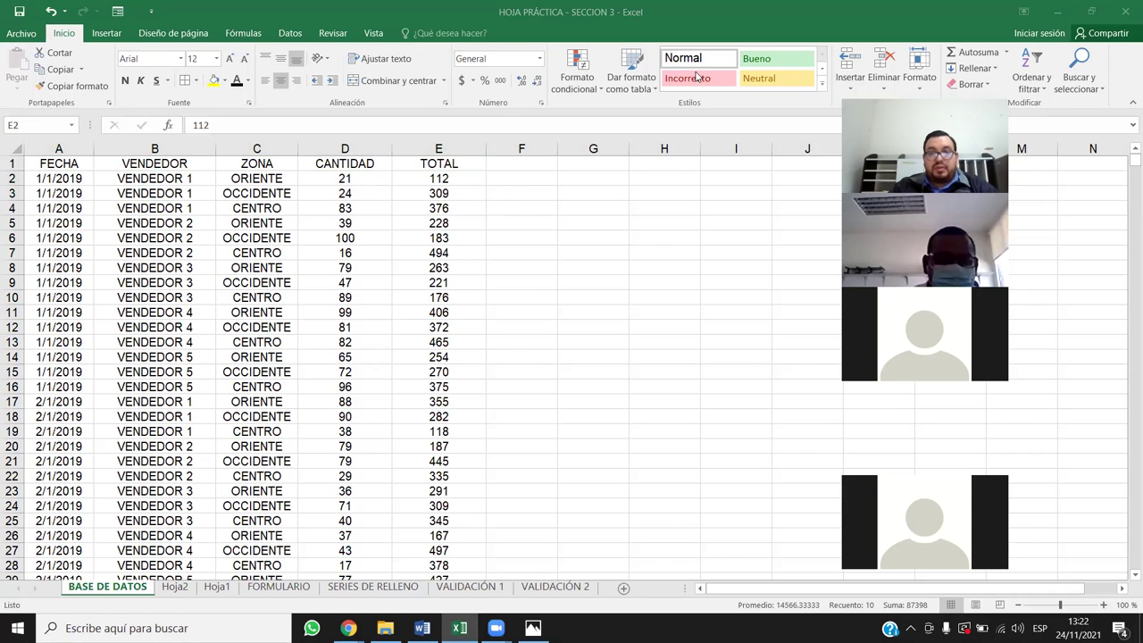
# - Check the answer cell C3 in Hoja2, then turn on filters for the headers A1:E1 of BASE DE DATOS
pyautogui.click(214, 587)
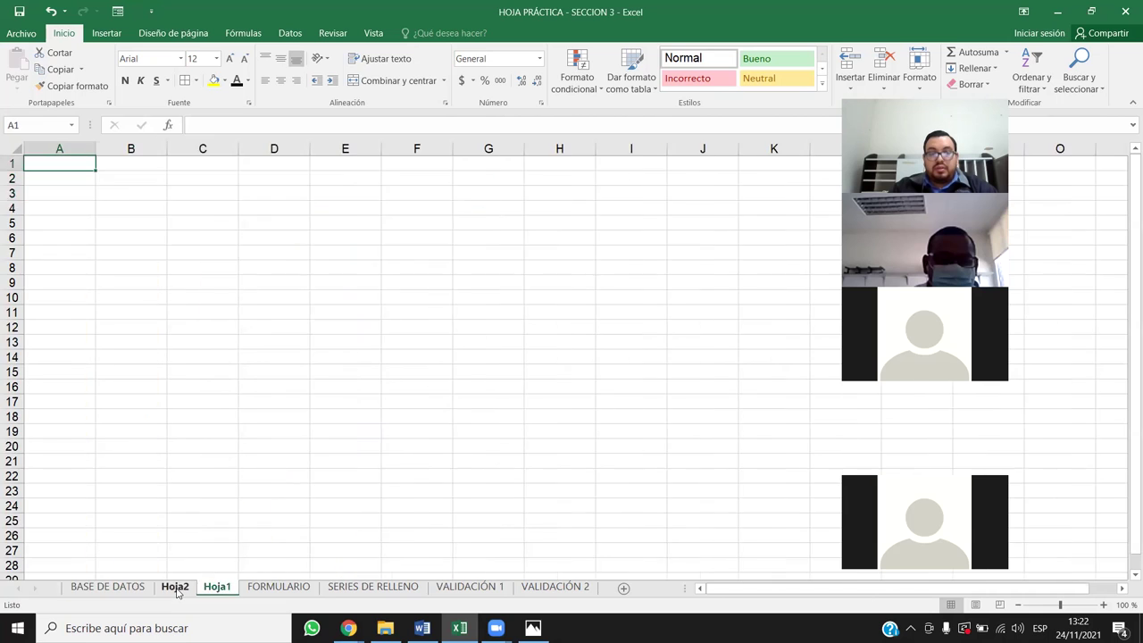
pyautogui.click(174, 586)
pyautogui.click(242, 217)
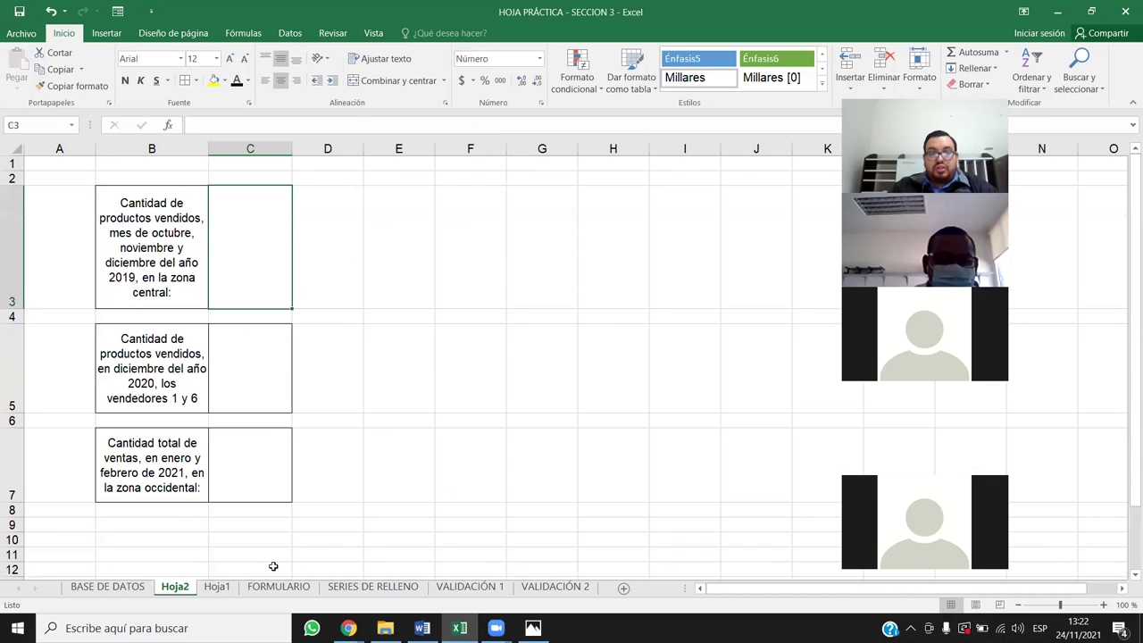
pyautogui.click(136, 587)
pyautogui.click(71, 193)
pyautogui.moveTo(64, 163); pyautogui.dragTo(438, 164)
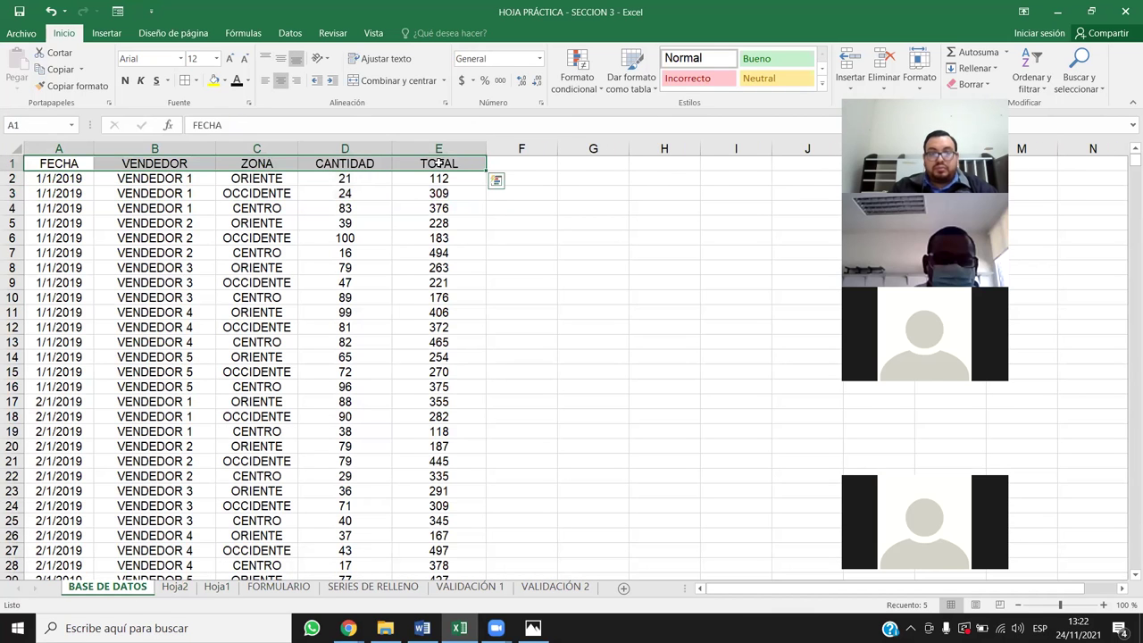
pyautogui.hotkey('ctrl', 'shift', 'l')
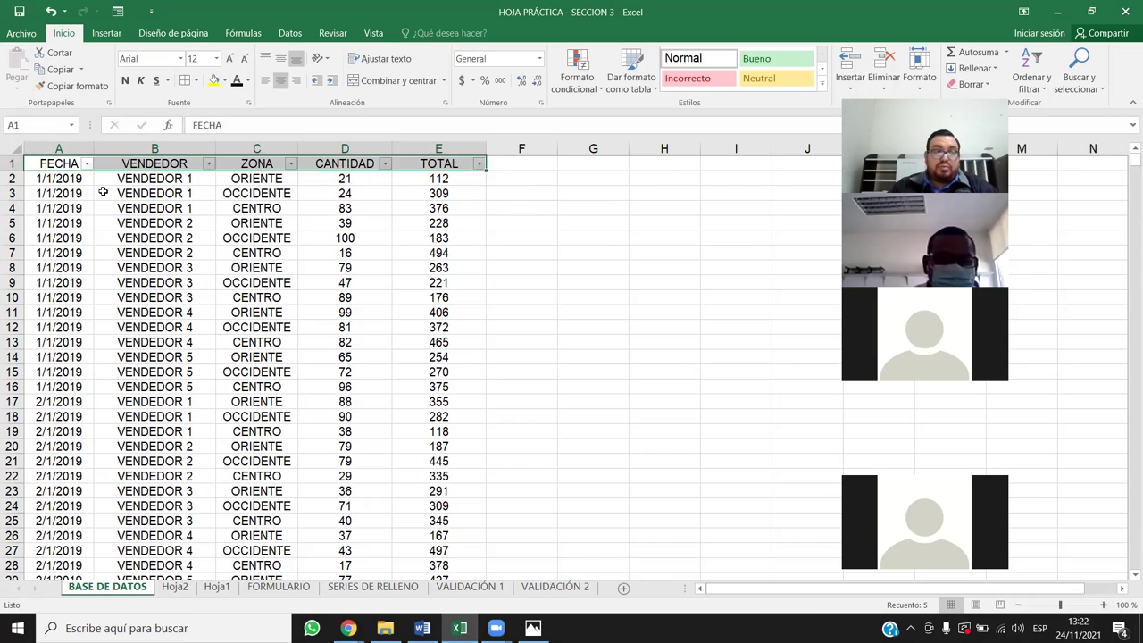
pyautogui.click(86, 164)
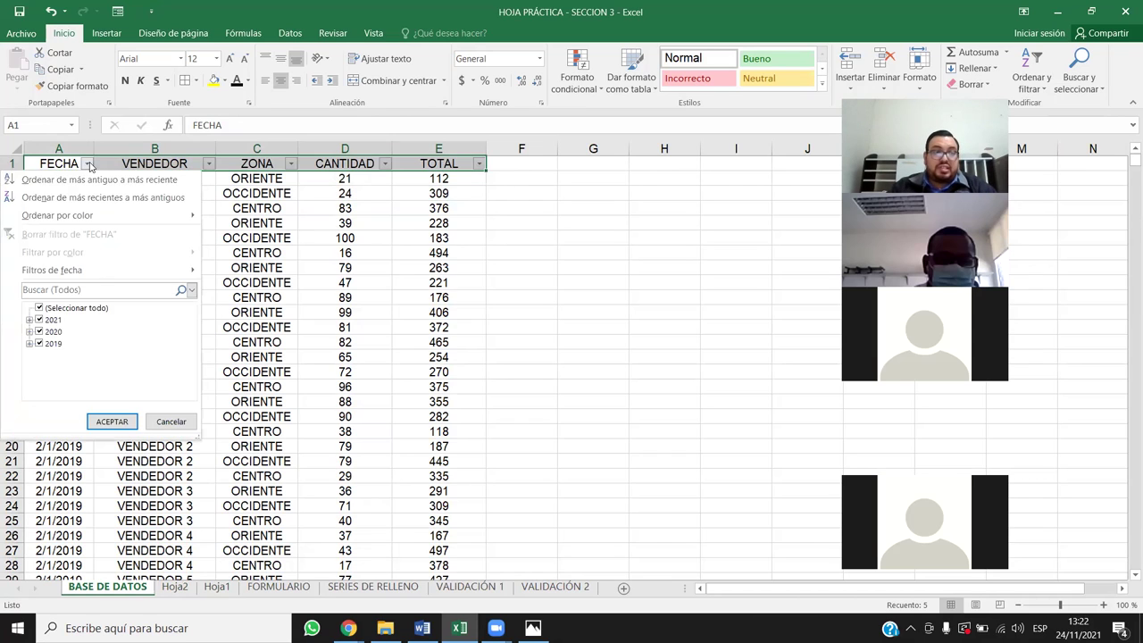
pyautogui.click(40, 308)
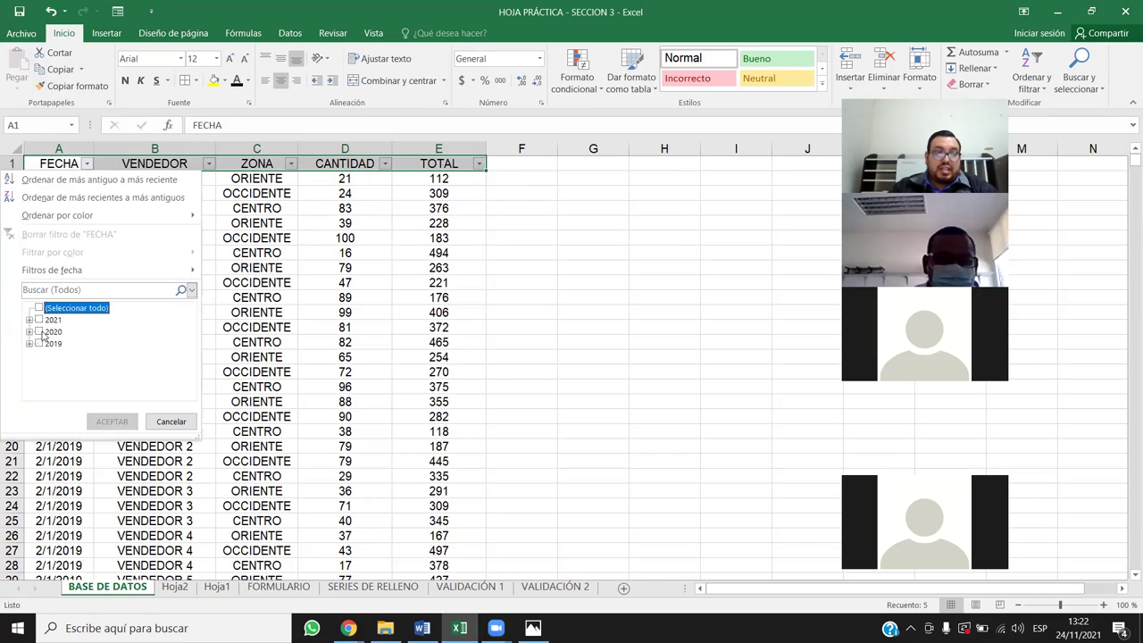
pyautogui.click(40, 332)
pyautogui.click(29, 331)
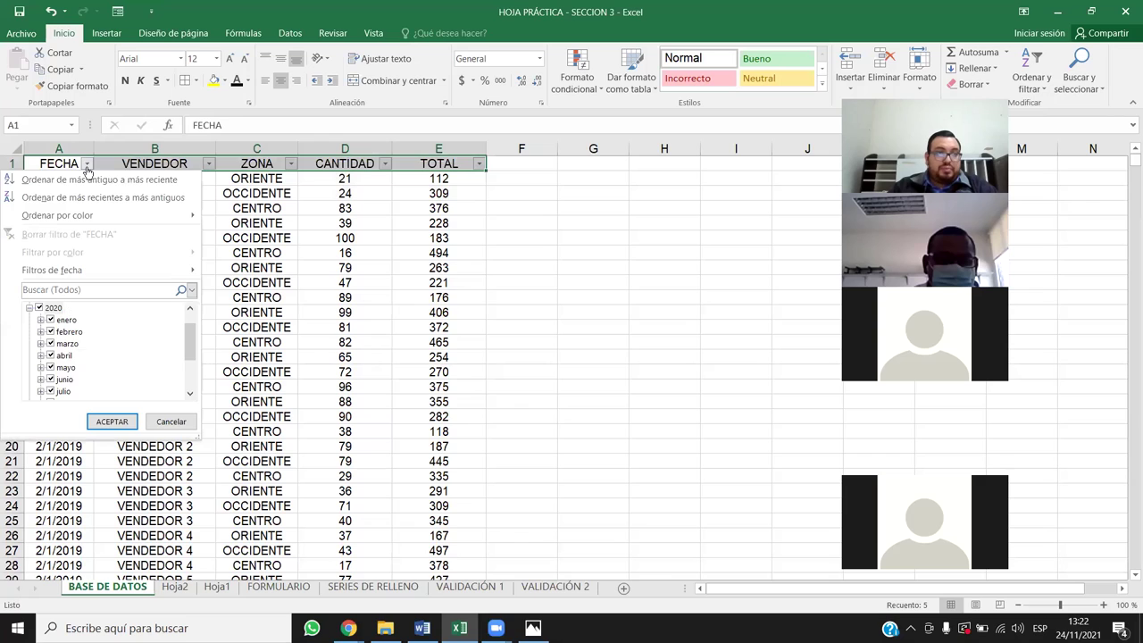
pyautogui.press('Left')
# - Filter the FECHA column to October, November and December of 2020 only
pyautogui.click(38, 307)
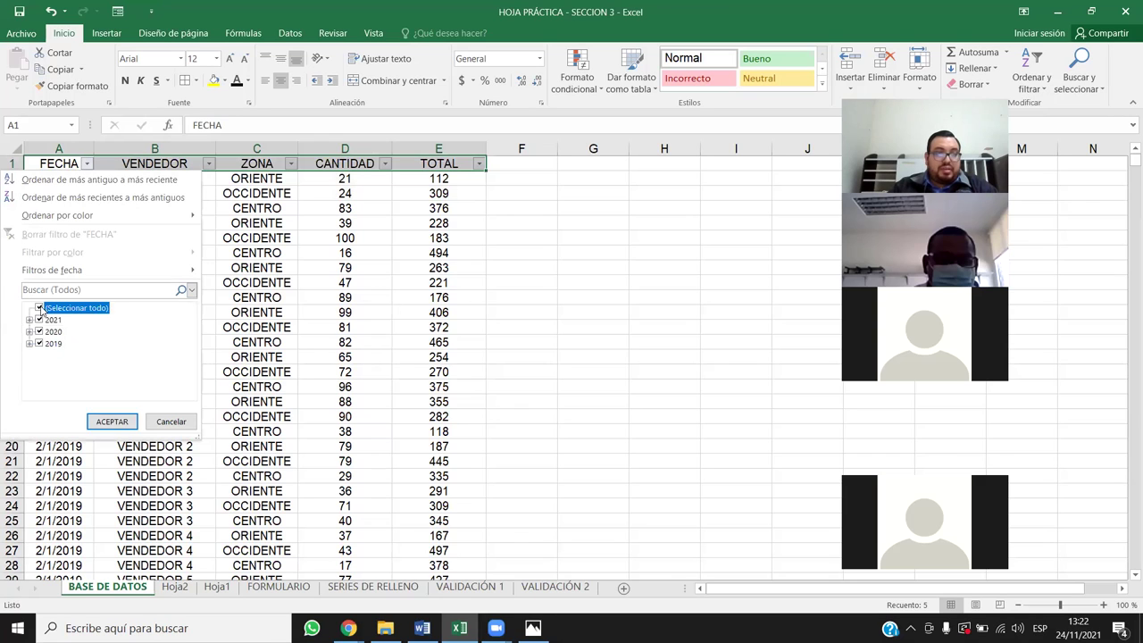
pyautogui.click(39, 331)
pyautogui.click(29, 331)
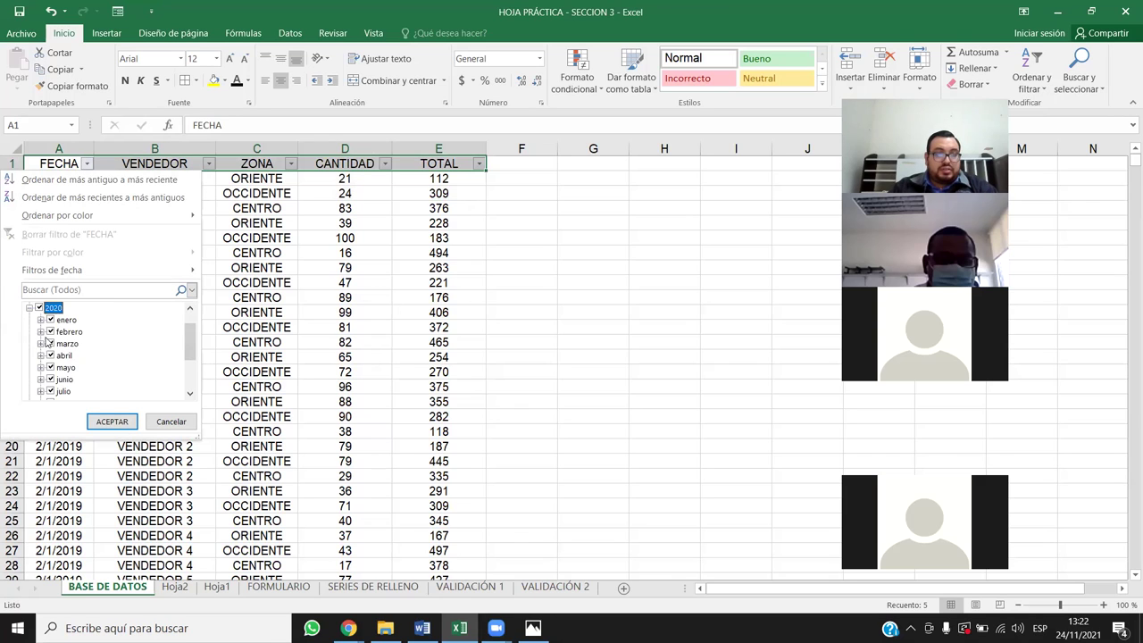
pyautogui.click(40, 308)
pyautogui.scroll(-2, 44, 311)
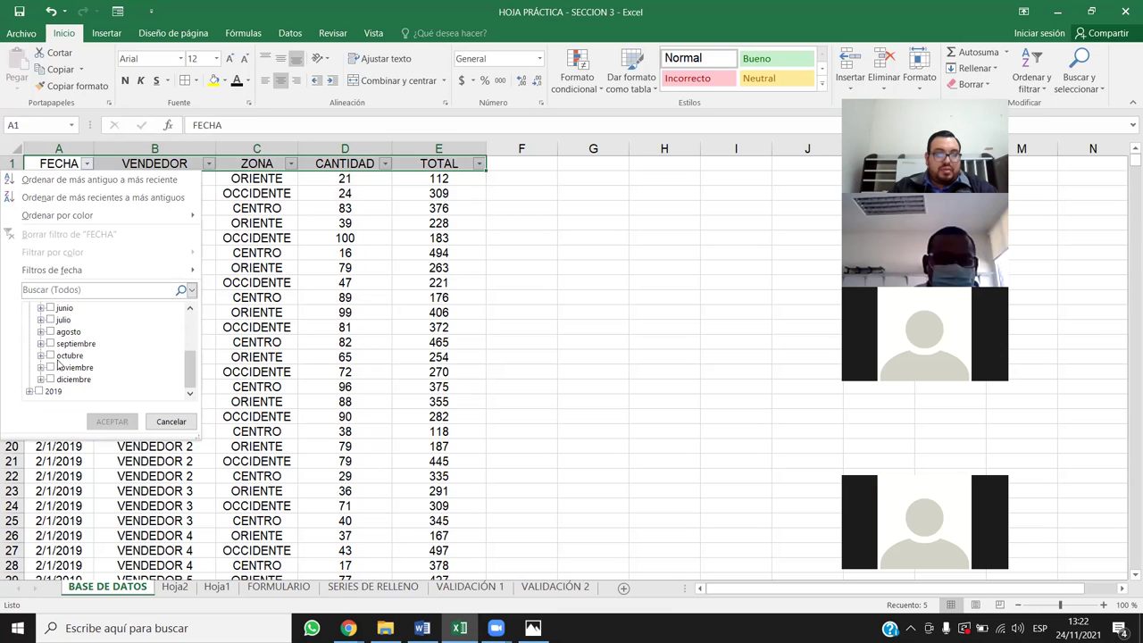
pyautogui.click(50, 356)
pyautogui.click(50, 366)
pyautogui.click(50, 378)
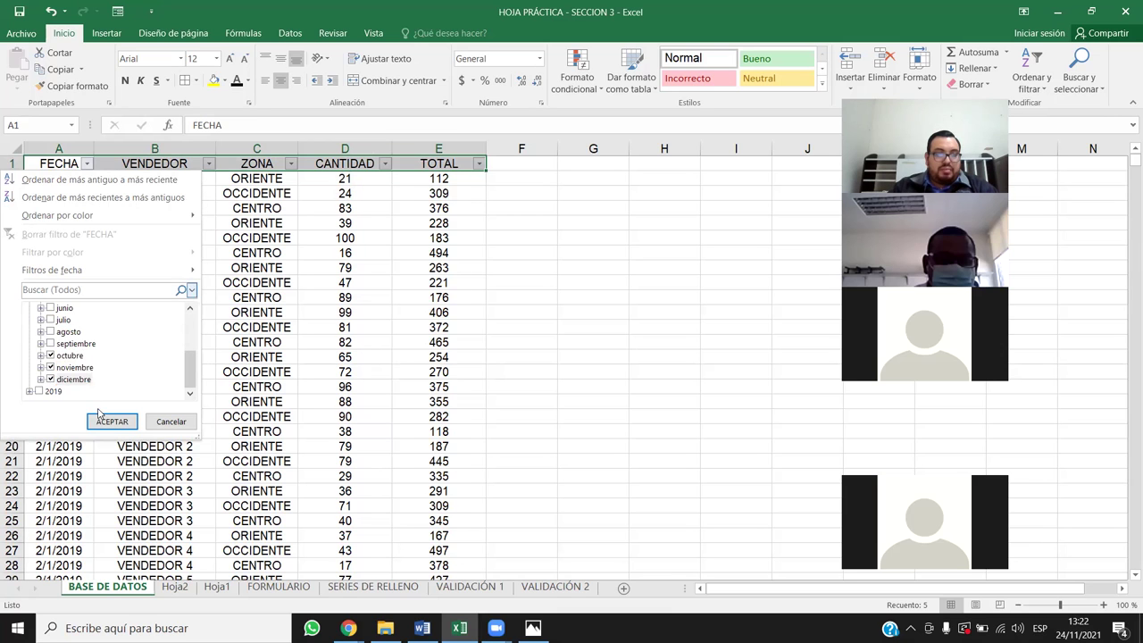
pyautogui.click(102, 420)
# - Filter the ZONA column to show only the CENTRO records
pyautogui.click(297, 163)
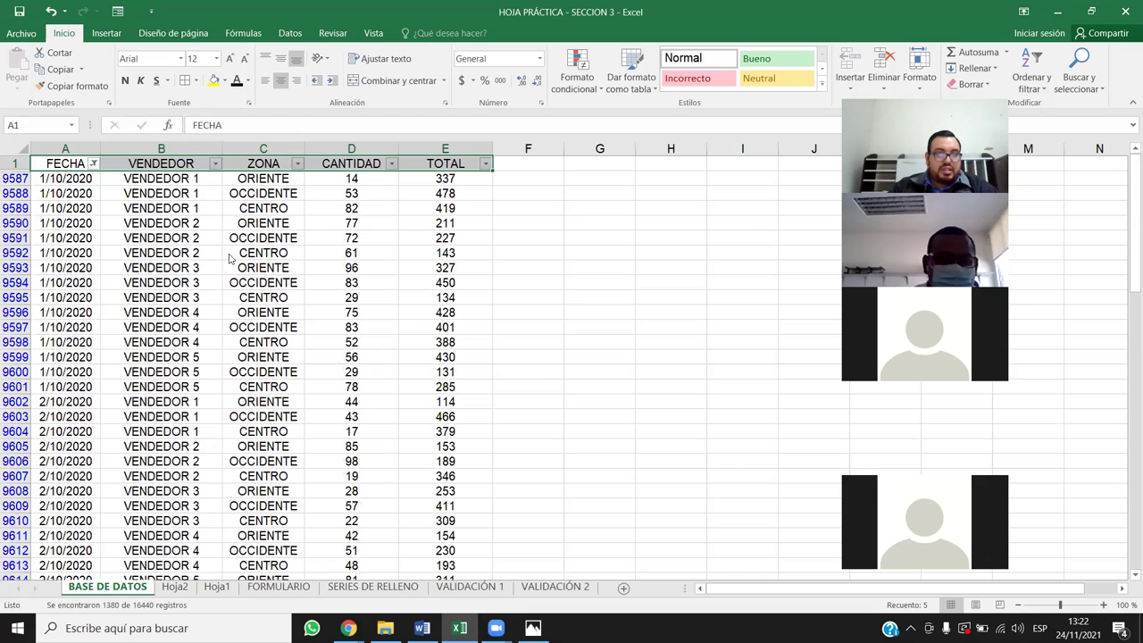
pyautogui.click(148, 307)
pyautogui.click(148, 319)
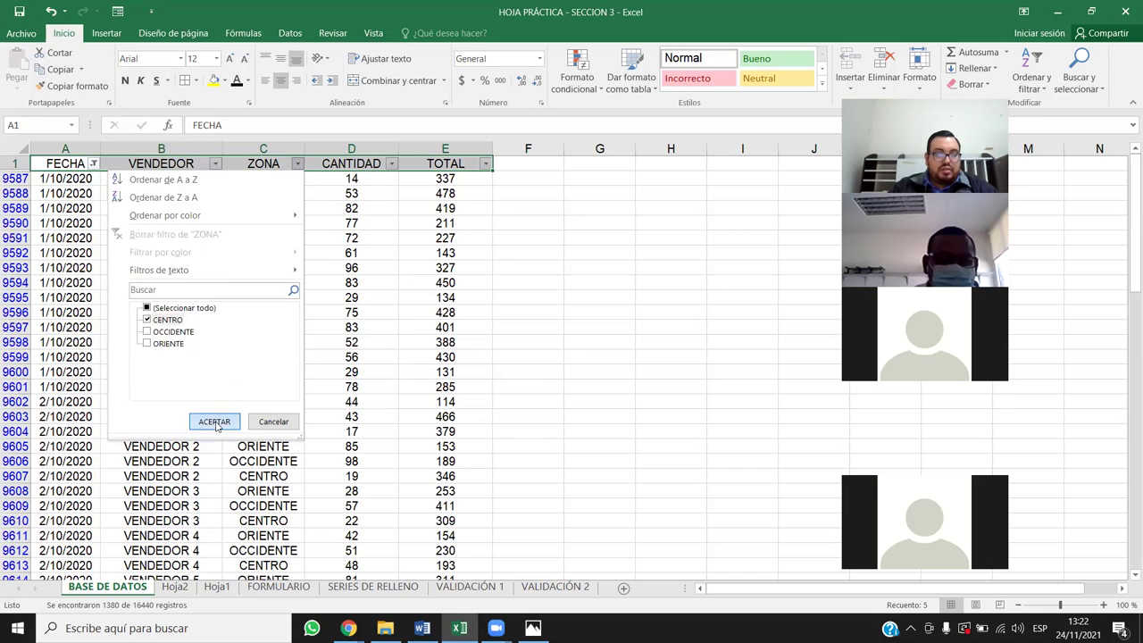
pyautogui.click(215, 420)
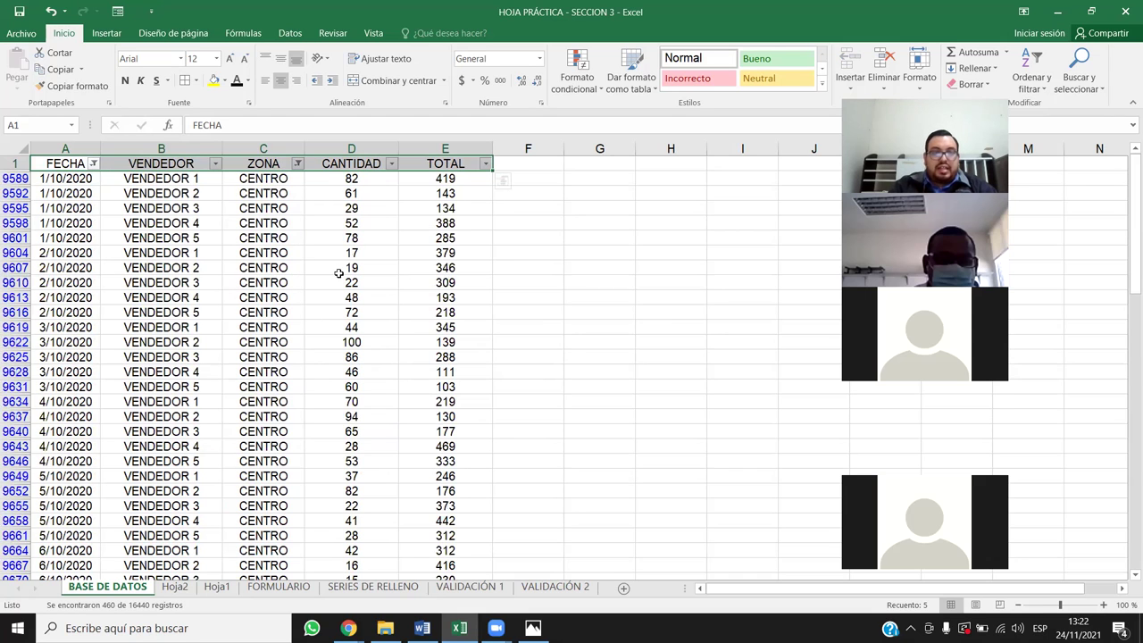
# - Select all the filtered CANTIDAD values to read their sum, and return to the header row
pyautogui.press('Right')
pyautogui.press('Right')
pyautogui.press('Right')
pyautogui.press('Down')
pyautogui.hotkey('ctrl', 'shift', 'Down')
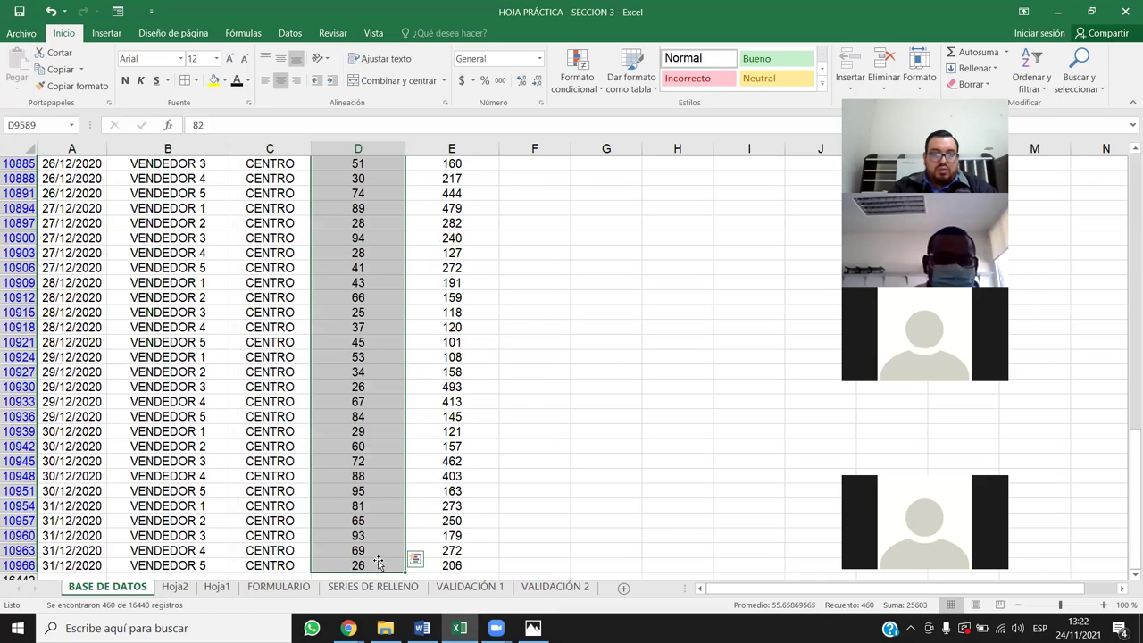
pyautogui.hotkey('ctrl', 'Up')
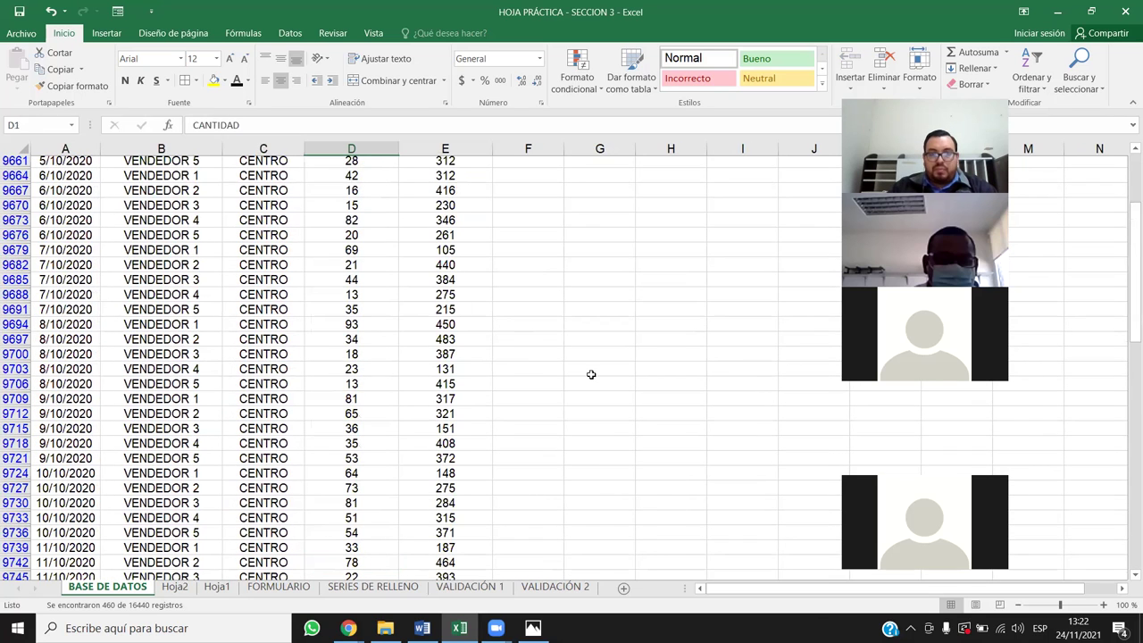
pyautogui.scroll(8, 591, 374)
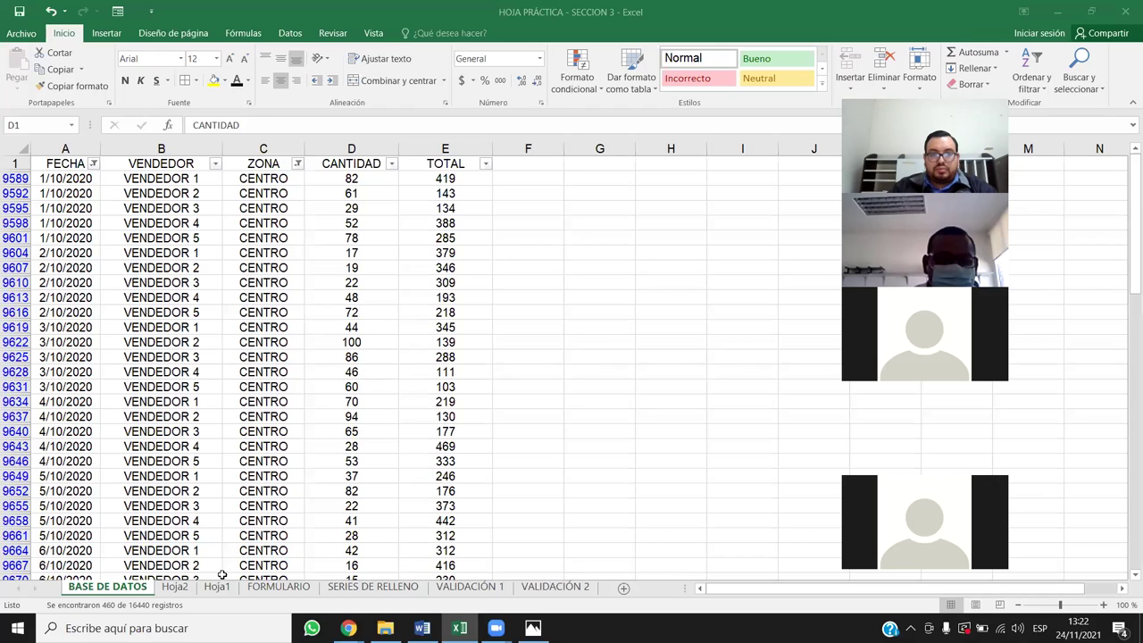
# - Undo the filters on BASE DE DATOS and the clearing of cell C3 in Hoja2
pyautogui.hotkey('ctrl', 'z')
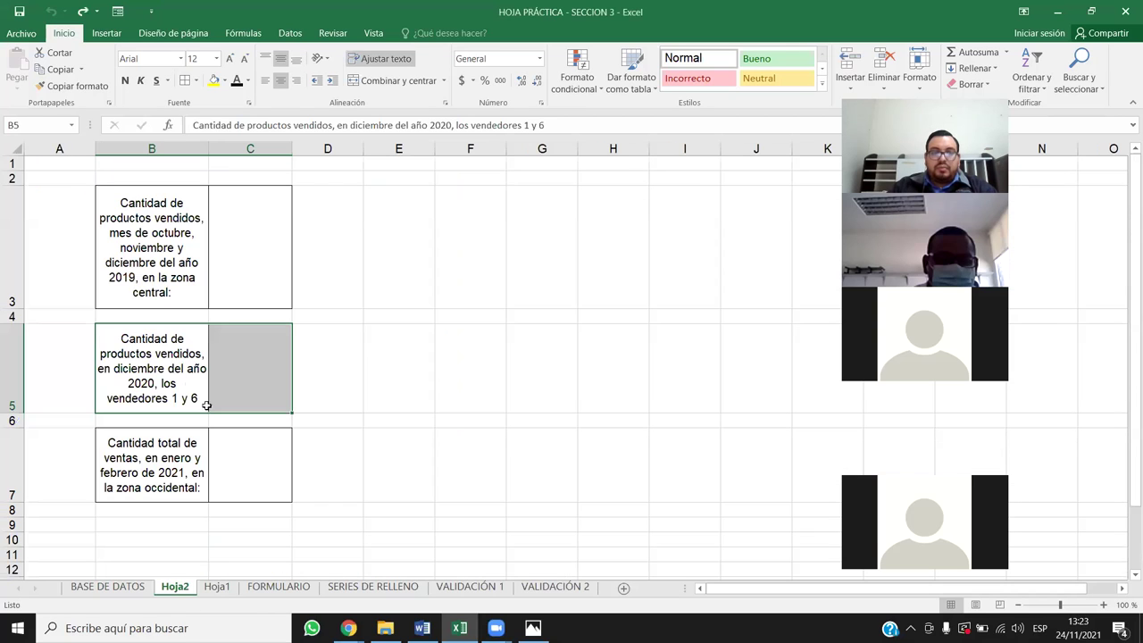
pyautogui.click(204, 389)
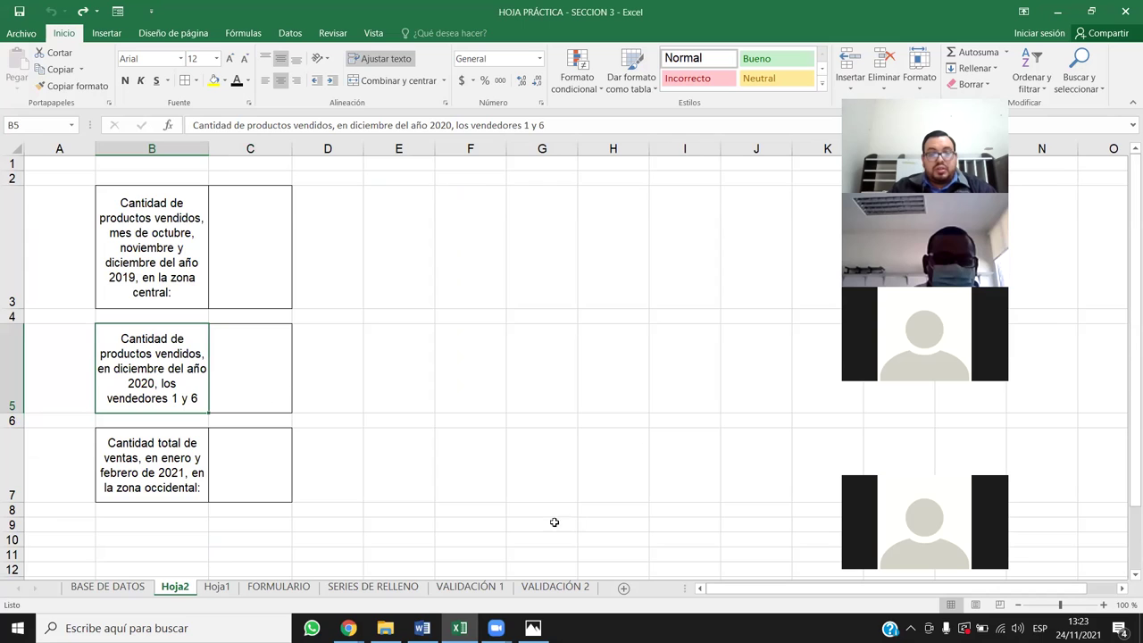
pyautogui.click(258, 221)
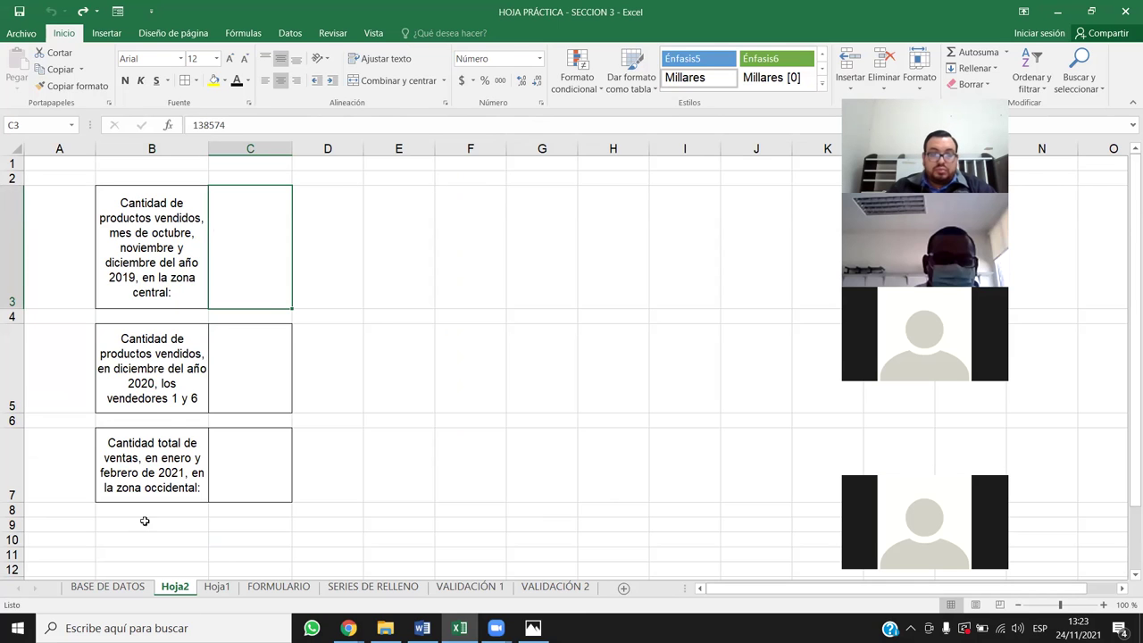
# - Turn on filters for the FECHA to TOTAL headers of BASE DE DATOS and select the CANTIDAD column
pyautogui.click(124, 590)
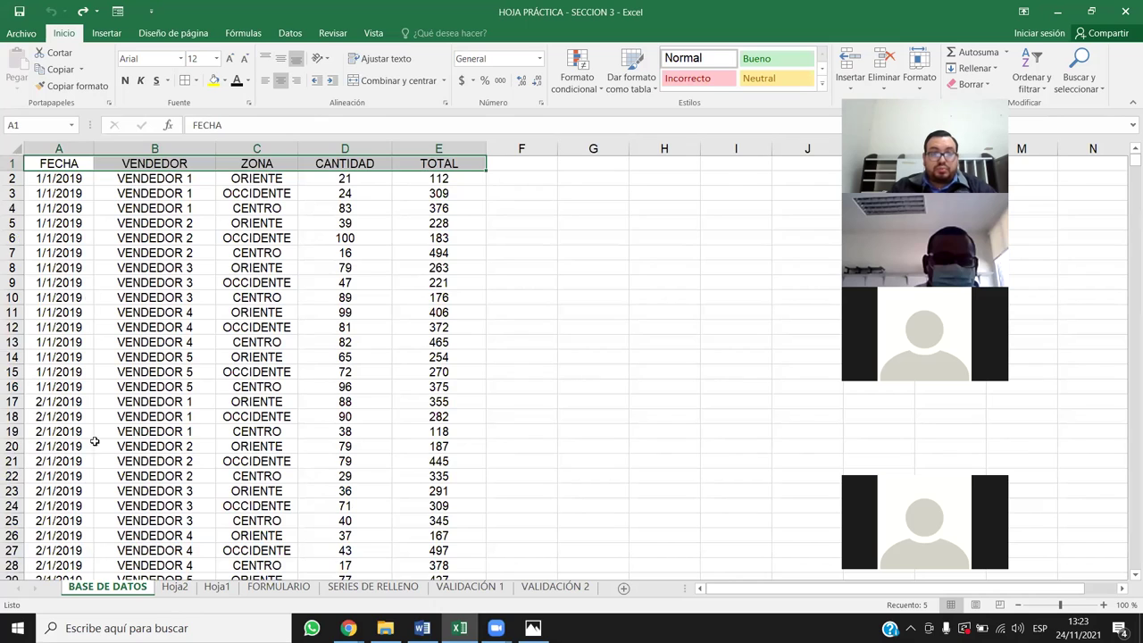
pyautogui.click(1042, 80)
pyautogui.click(1053, 162)
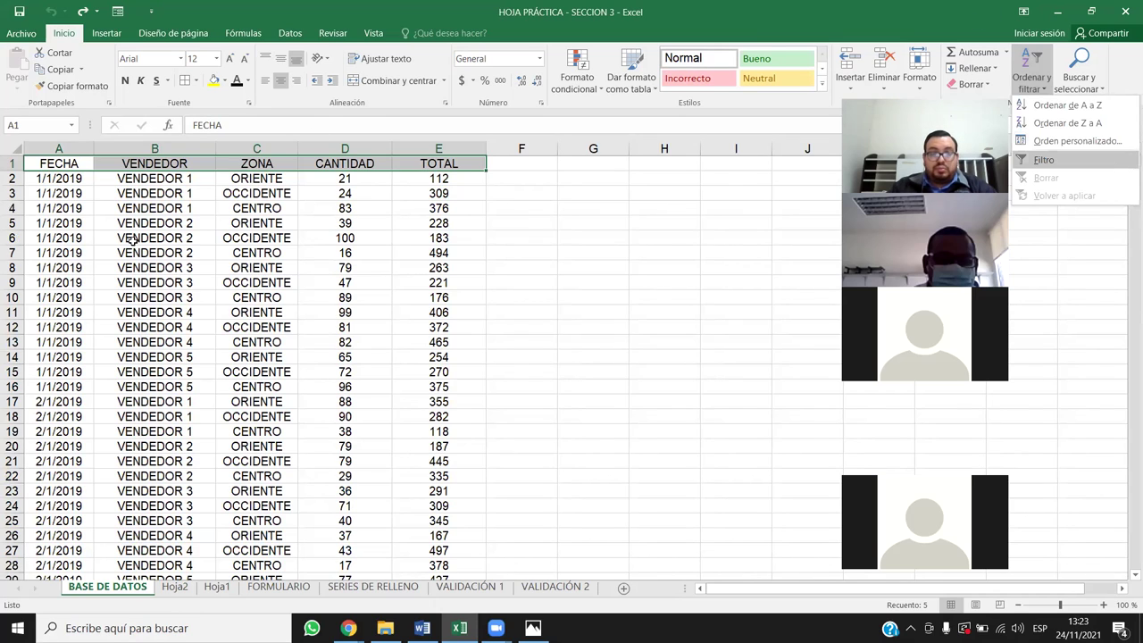
pyautogui.click(353, 150)
pyautogui.moveTo(348, 167); pyautogui.dragTo(348, 177)
# - Filter the FECHA column to show only October, November and December 2020
pyautogui.click(86, 164)
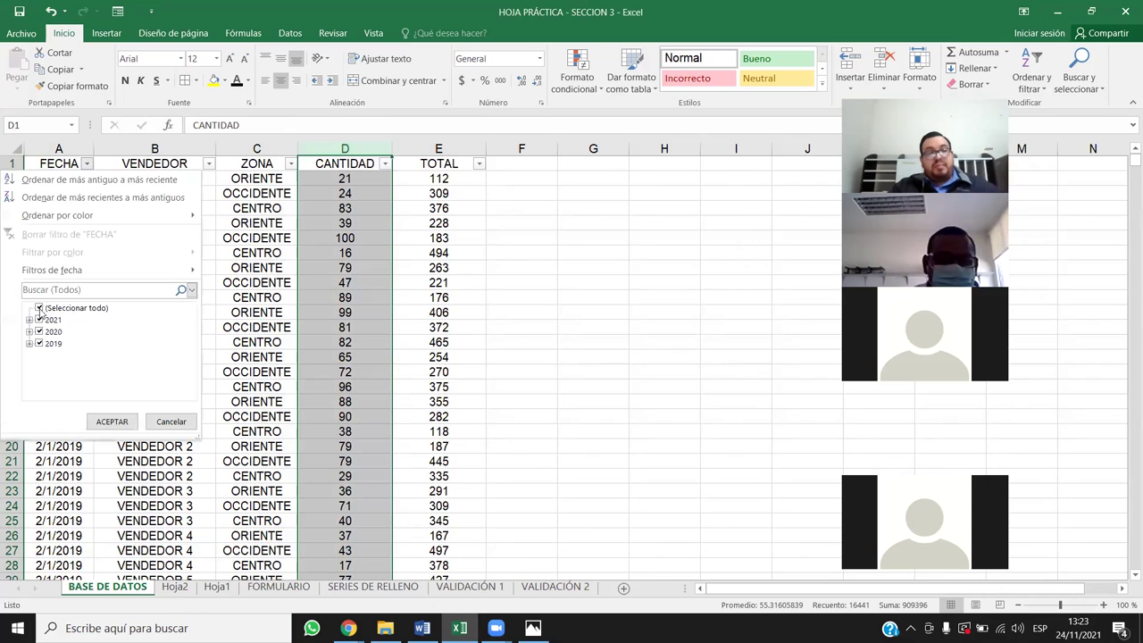
pyautogui.click(39, 307)
pyautogui.click(38, 332)
pyautogui.click(39, 332)
pyautogui.click(29, 331)
pyautogui.scroll(-2, 49, 350)
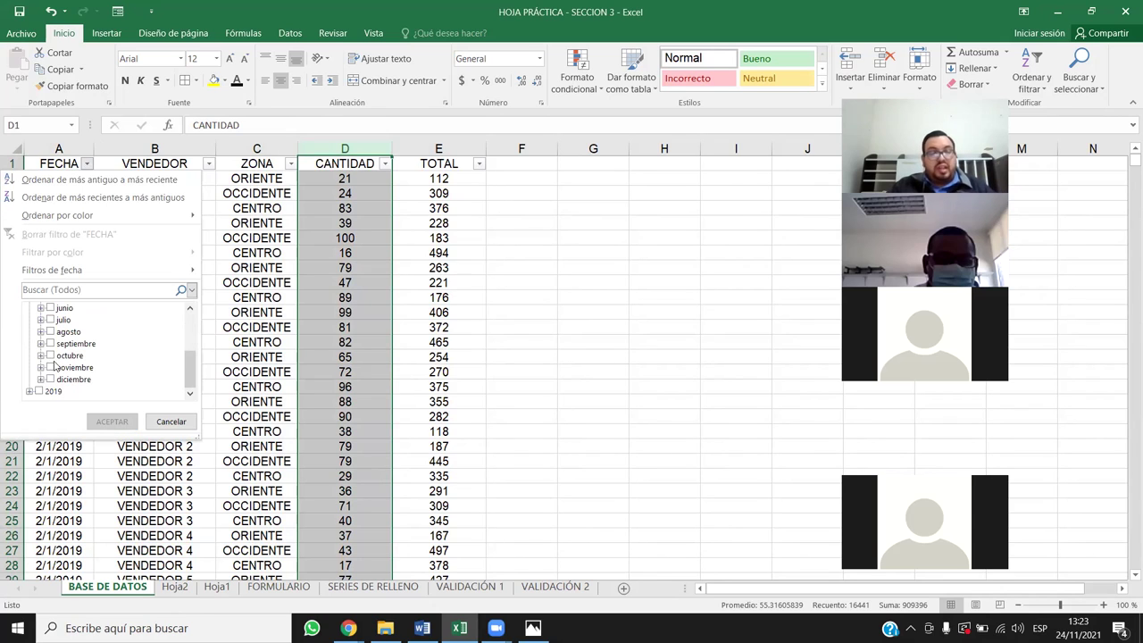
pyautogui.click(59, 356)
pyautogui.click(55, 367)
pyautogui.click(55, 380)
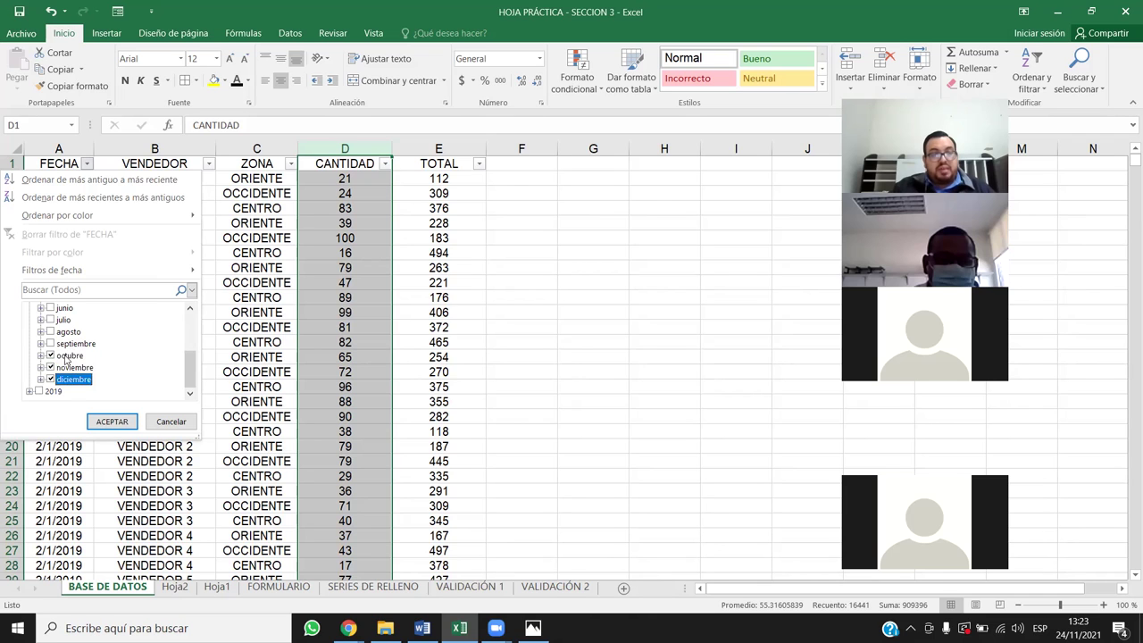
pyautogui.click(109, 427)
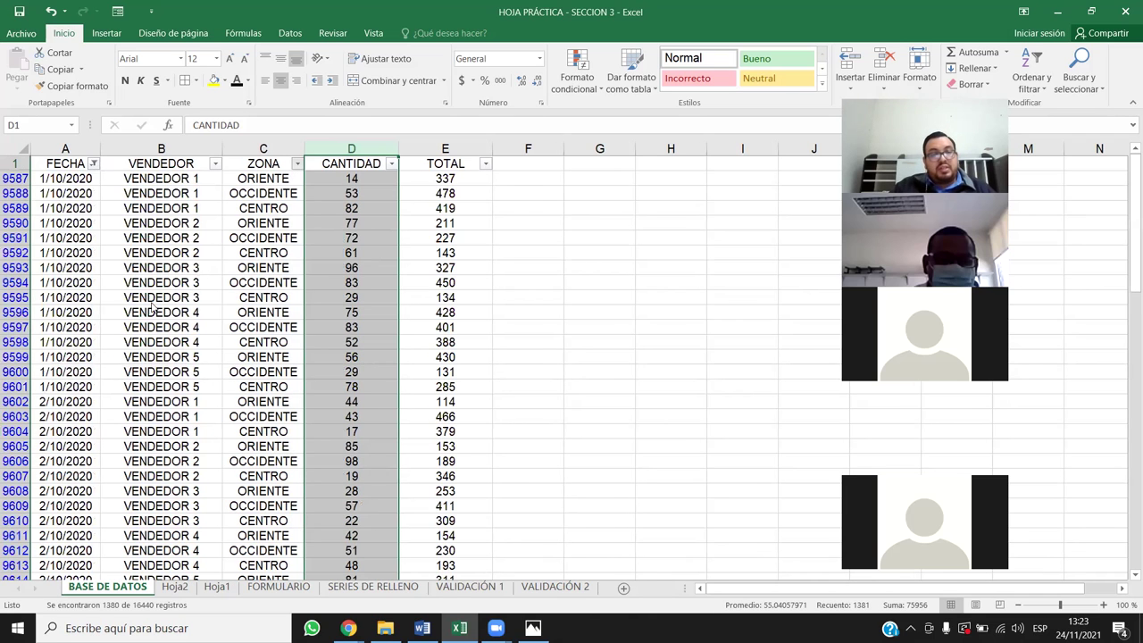
# - Filter the ZONA column to show only the CENTRO records
pyautogui.click(150, 304)
pyautogui.click(150, 316)
pyautogui.click(212, 418)
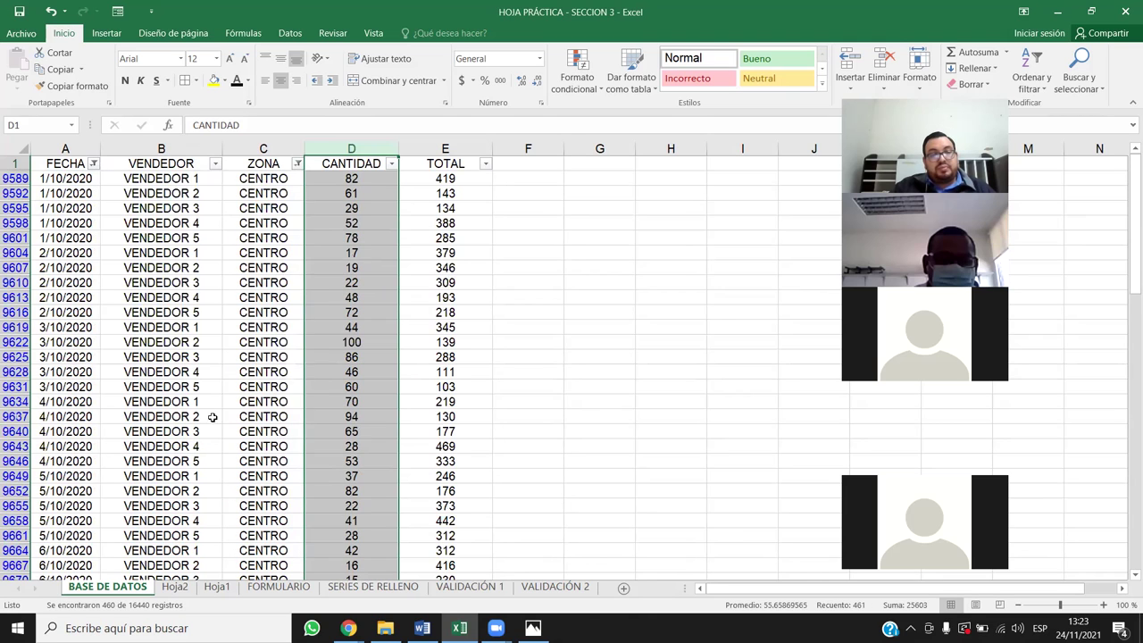
# - Select all the filtered CANTIDAD values to read their sum, and return to the column's header
pyautogui.moveTo(228, 417); pyautogui.dragTo(372, 179)
pyautogui.click(374, 180)
pyautogui.hotkey('ctrl', 'Up')
pyautogui.hotkey('ctrl', 'Down')
pyautogui.hotkey('ctrl', 'shift', 'Down')
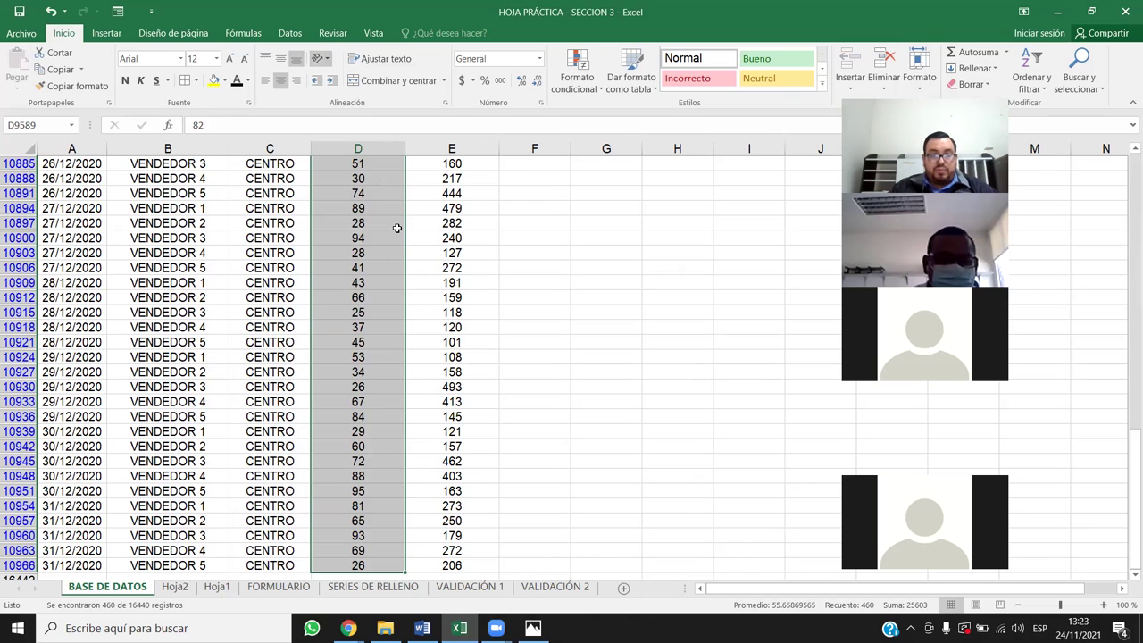
pyautogui.click(362, 313)
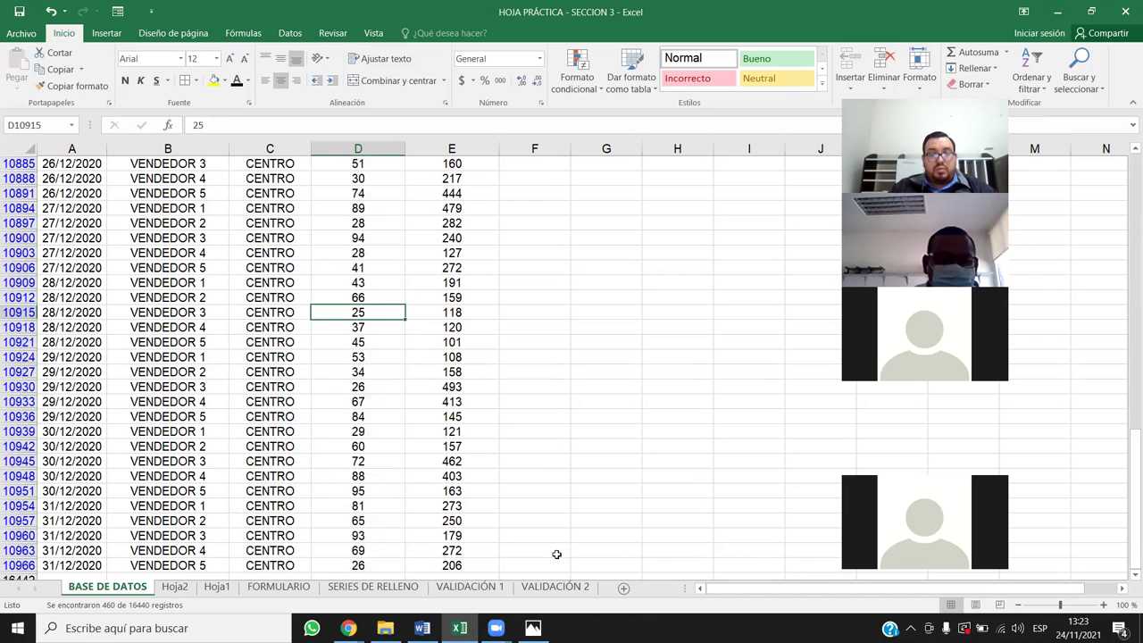
pyautogui.click(366, 432)
pyautogui.hotkey('ctrl', 'Up')
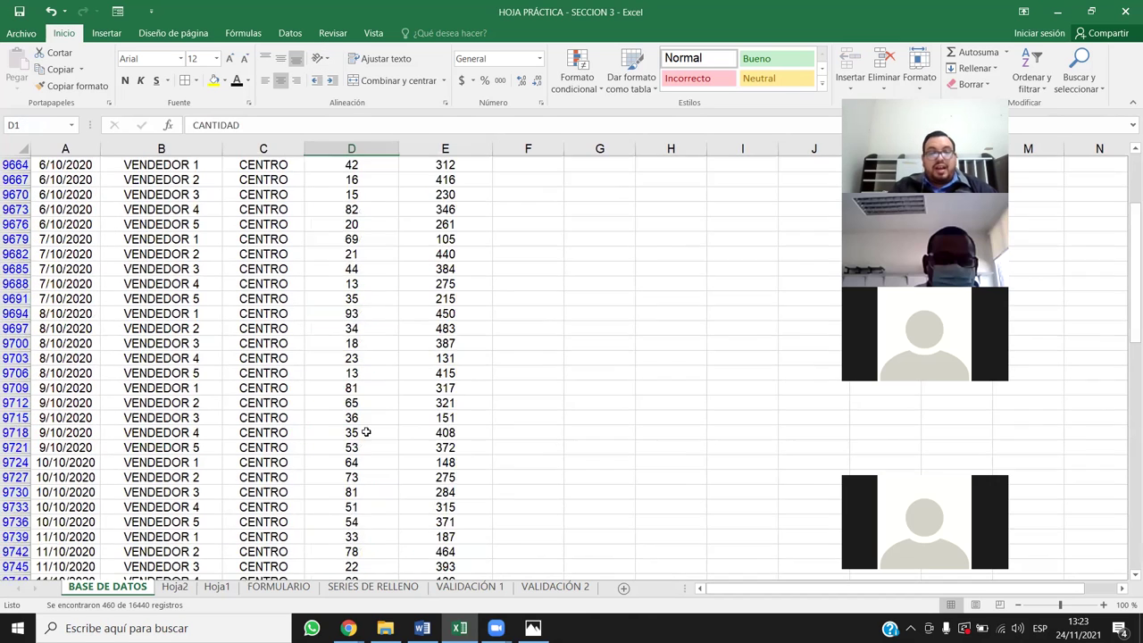
# - Check the period asked for in the first question of Hoja2 and return to BASE DE DATOS
pyautogui.click(175, 587)
pyautogui.click(138, 576)
pyautogui.click(116, 586)
# - Change the FECHA filter to show only October, November and December 2019
pyautogui.scroll(1, 54, 188)
pyautogui.click(55, 193)
pyautogui.hotkey('ctrl', 'Up')
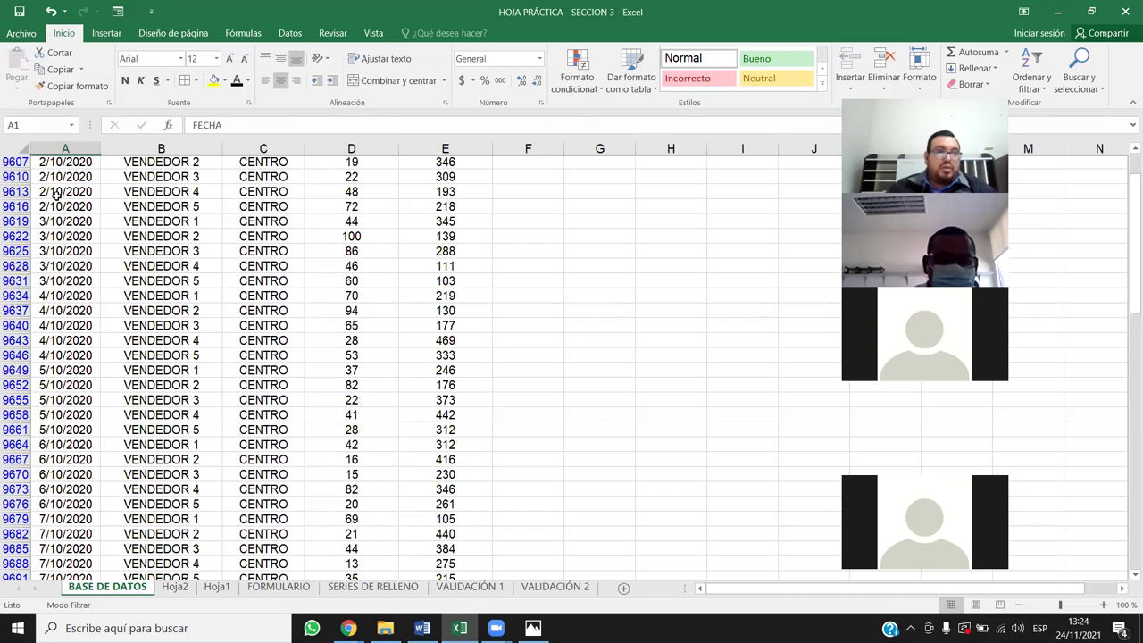
pyautogui.click(92, 164)
pyautogui.click(39, 343)
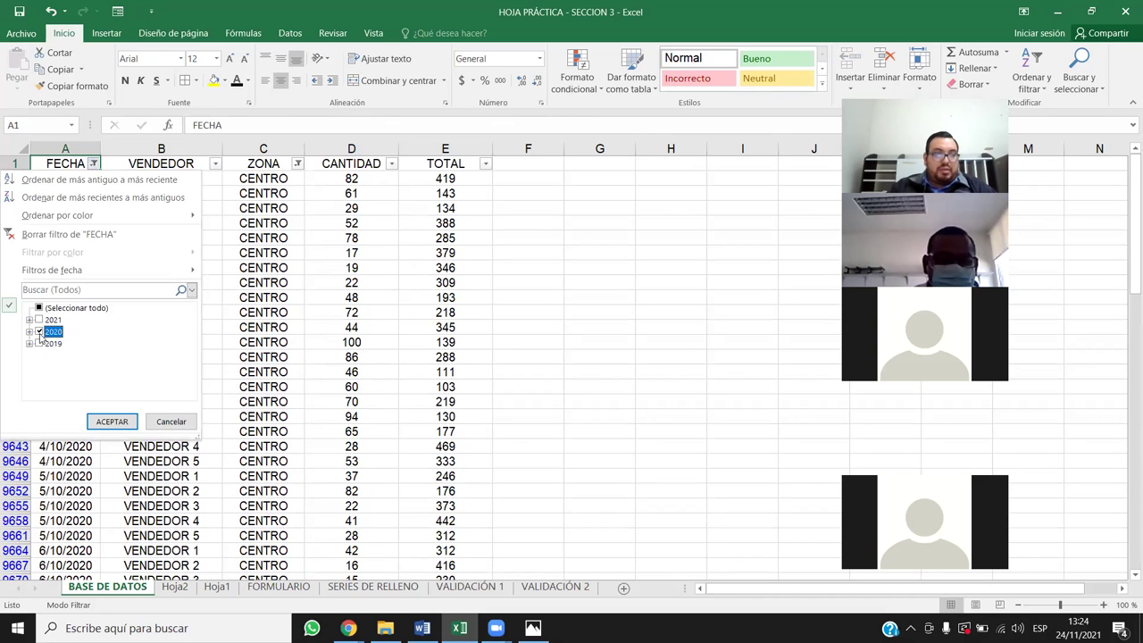
pyautogui.click(29, 343)
pyautogui.click(39, 307)
pyautogui.scroll(-2, 55, 357)
pyautogui.click(50, 366)
pyautogui.click(50, 379)
pyautogui.click(50, 391)
pyautogui.click(132, 426)
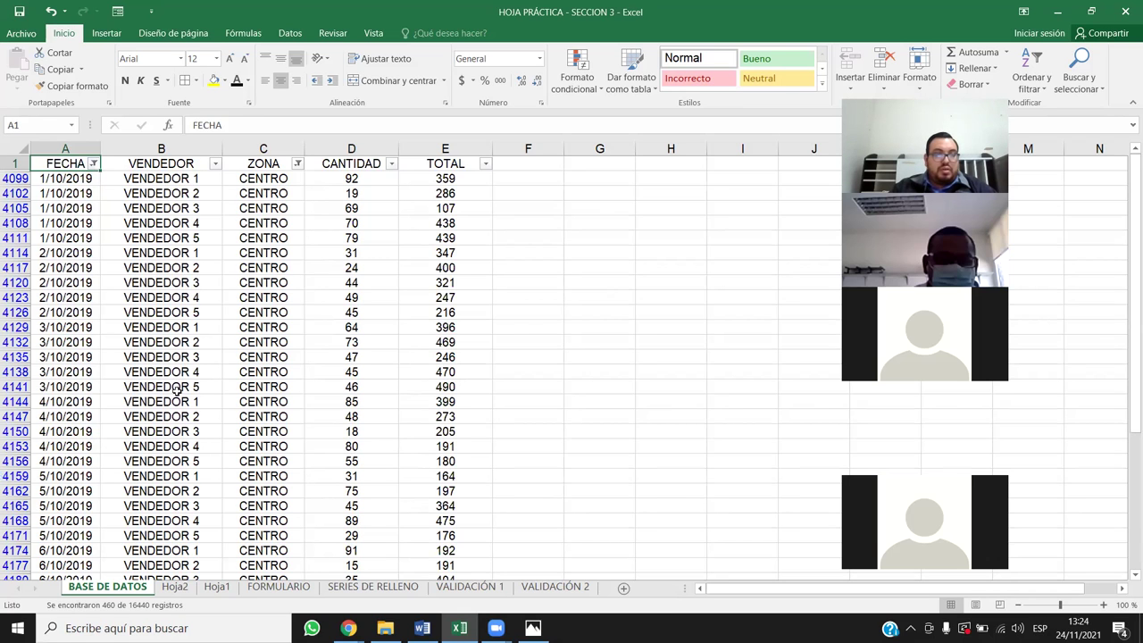
# - Select all the filtered CANTIDAD values and compare their sum with cell C3 in Hoja2
pyautogui.click(328, 267)
pyautogui.hotkey('ctrl', 'Up')
pyautogui.press('Down')
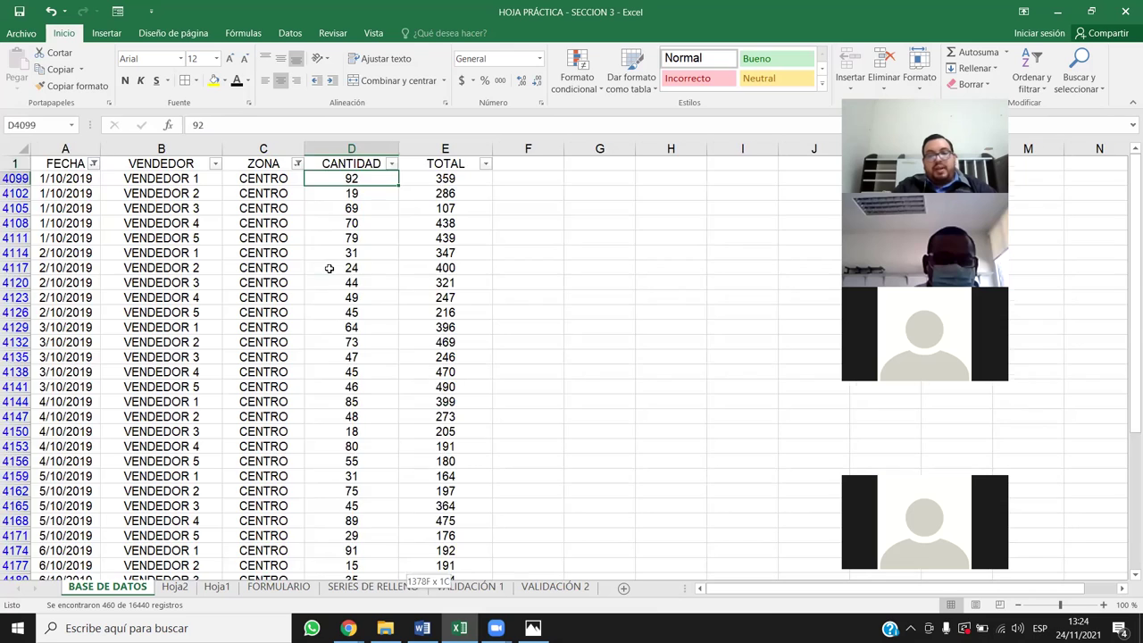
pyautogui.hotkey('ctrl', 'shift', 'Down')
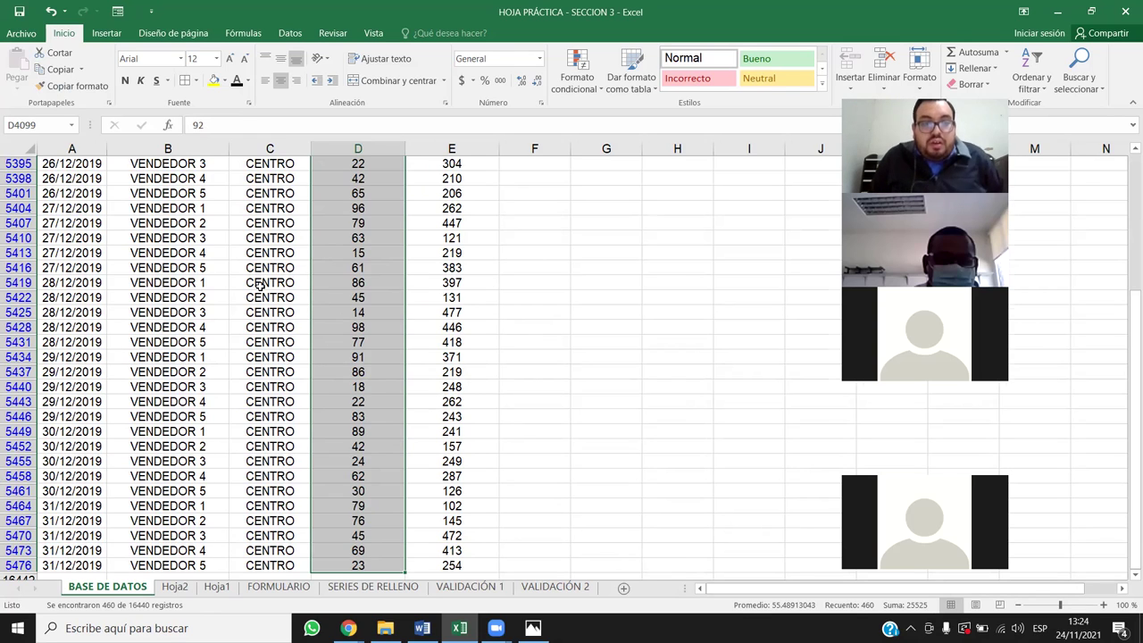
pyautogui.hotkey('ctrl', 'pagedown')
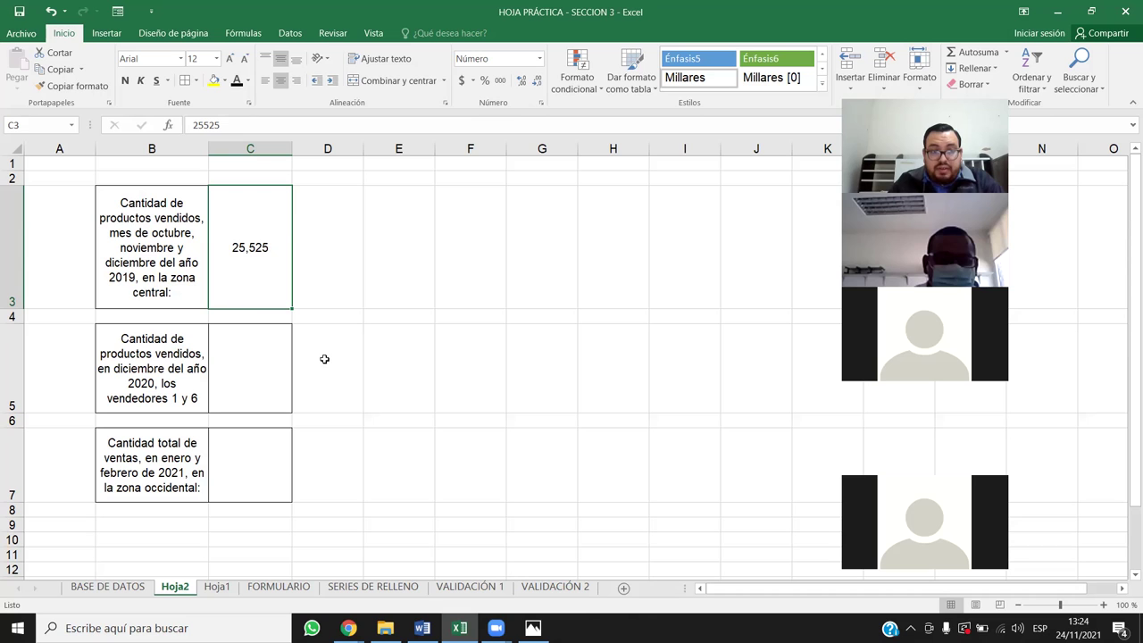
pyautogui.click(118, 590)
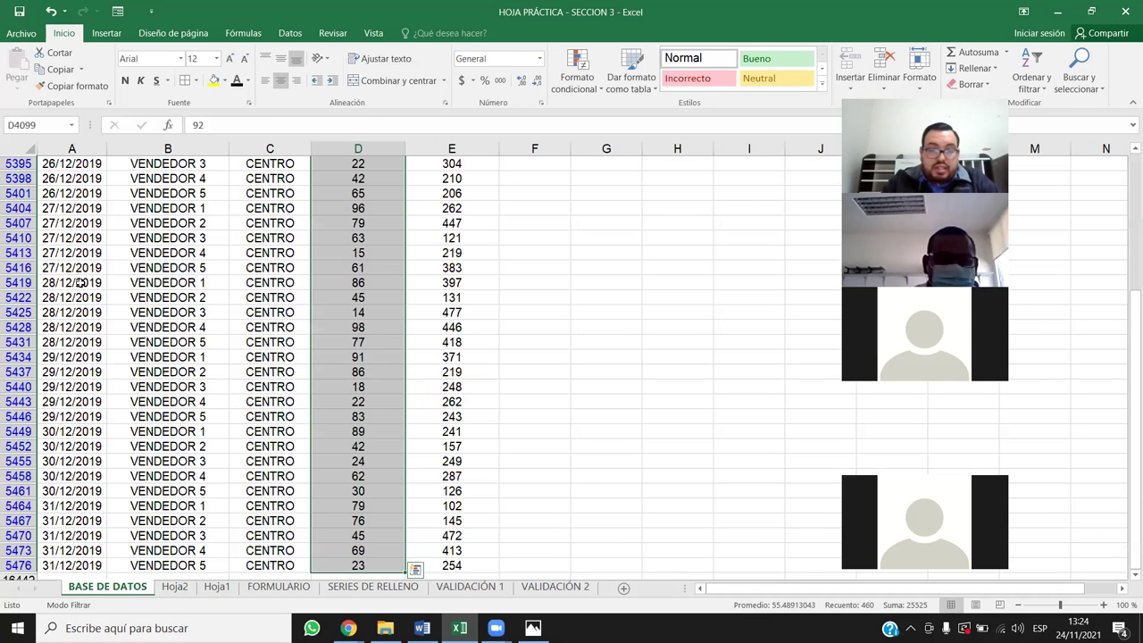
# - Review the 2019 months ticked in the FECHA filter, enlarging its list to show them all
pyautogui.hotkey('ctrl', 'Home')
pyautogui.click(93, 164)
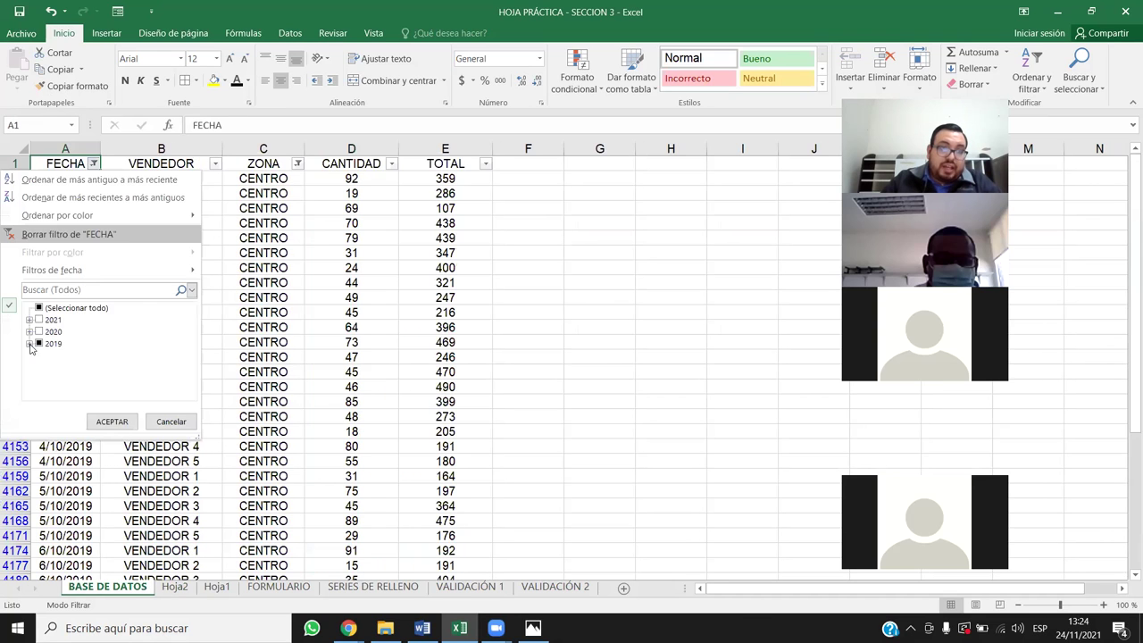
pyautogui.click(29, 344)
pyautogui.moveTo(192, 342); pyautogui.dragTo(190, 391)
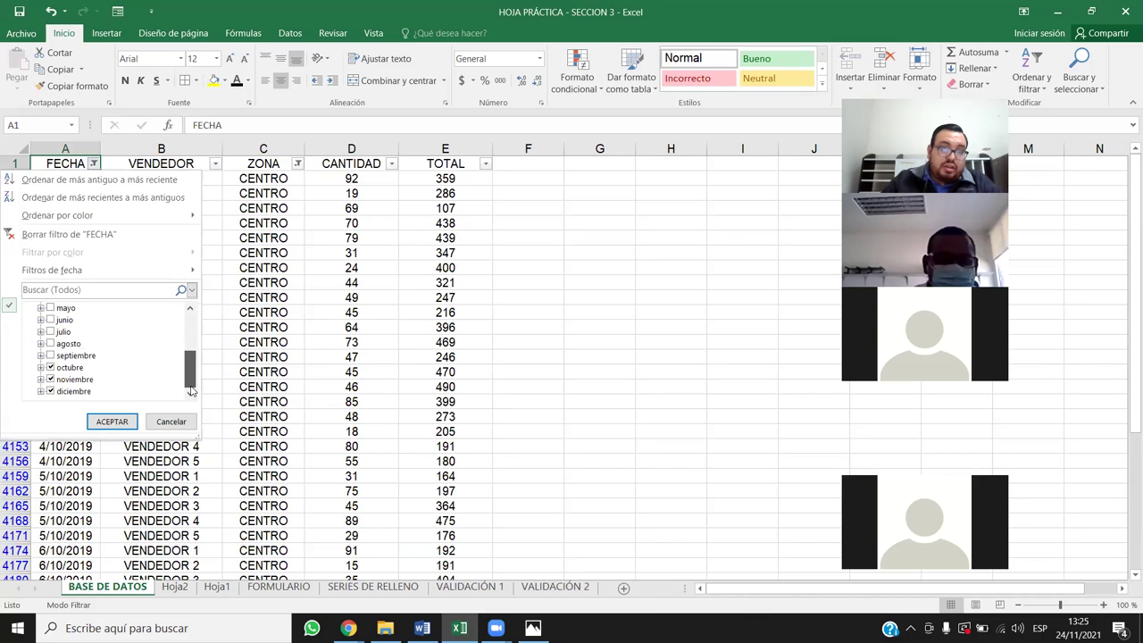
pyautogui.click(197, 442)
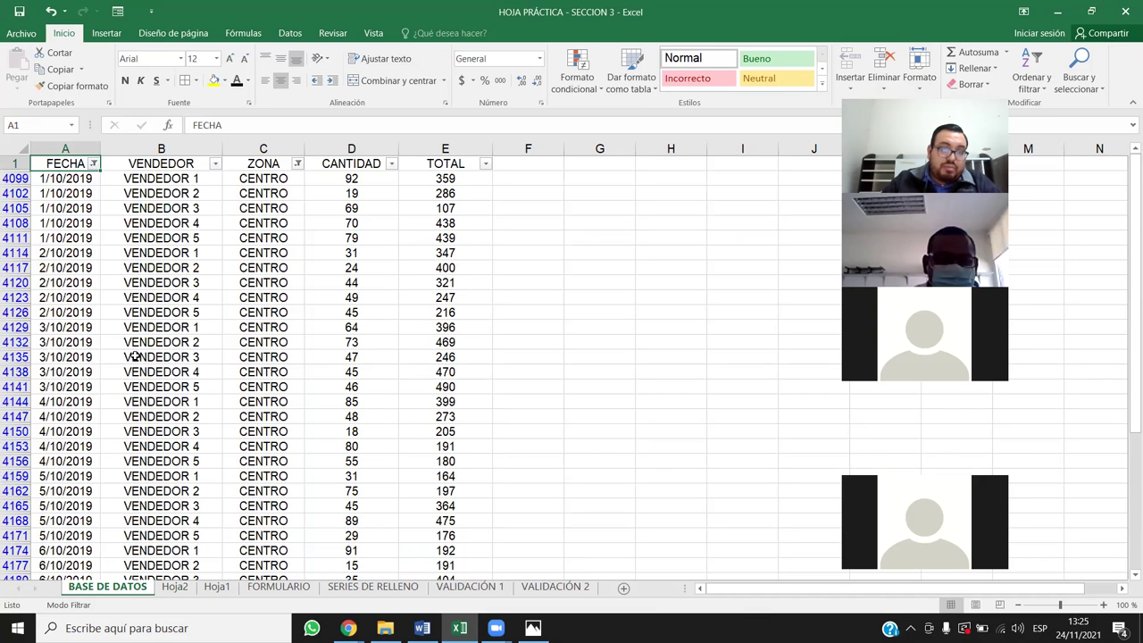
pyautogui.click(93, 164)
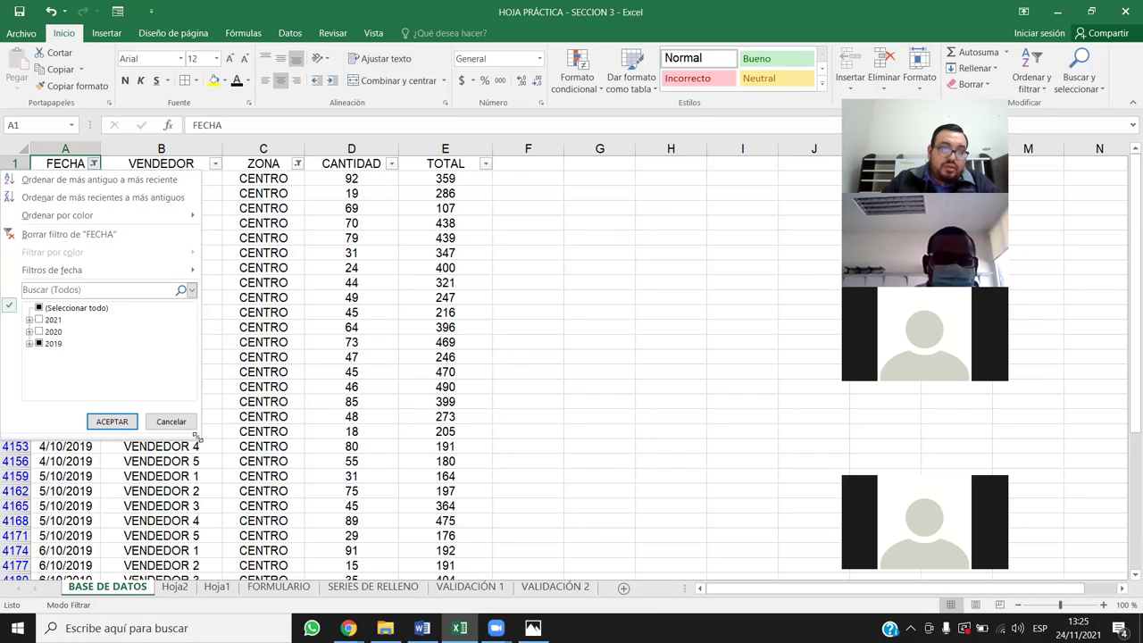
pyautogui.moveTo(195, 437); pyautogui.dragTo(228, 589)
pyautogui.click(30, 343)
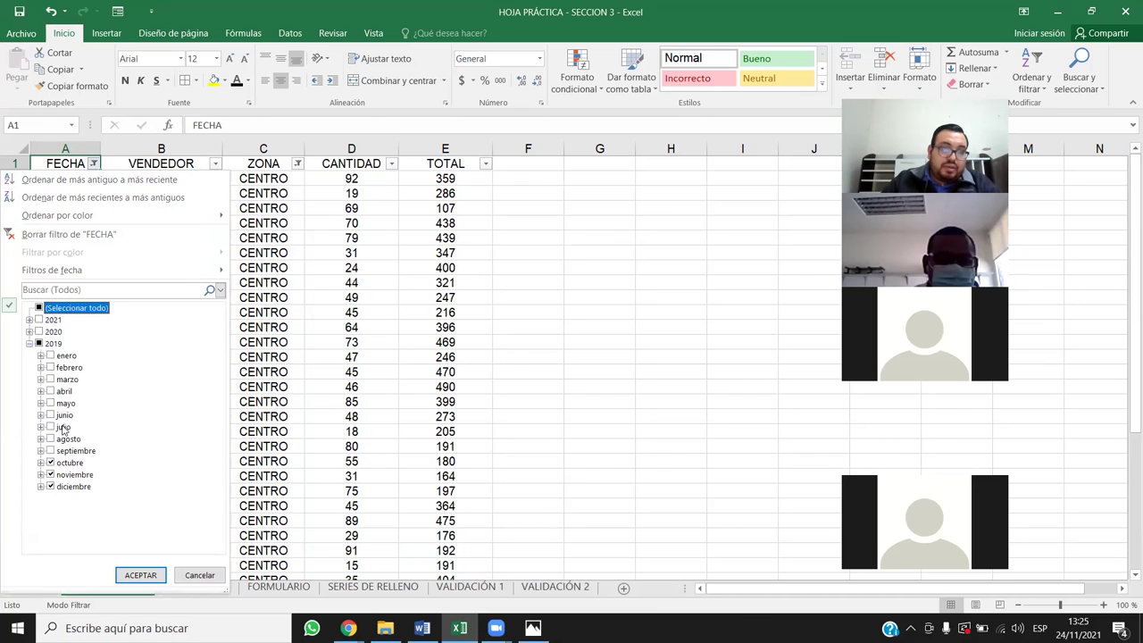
pyautogui.press('Return')
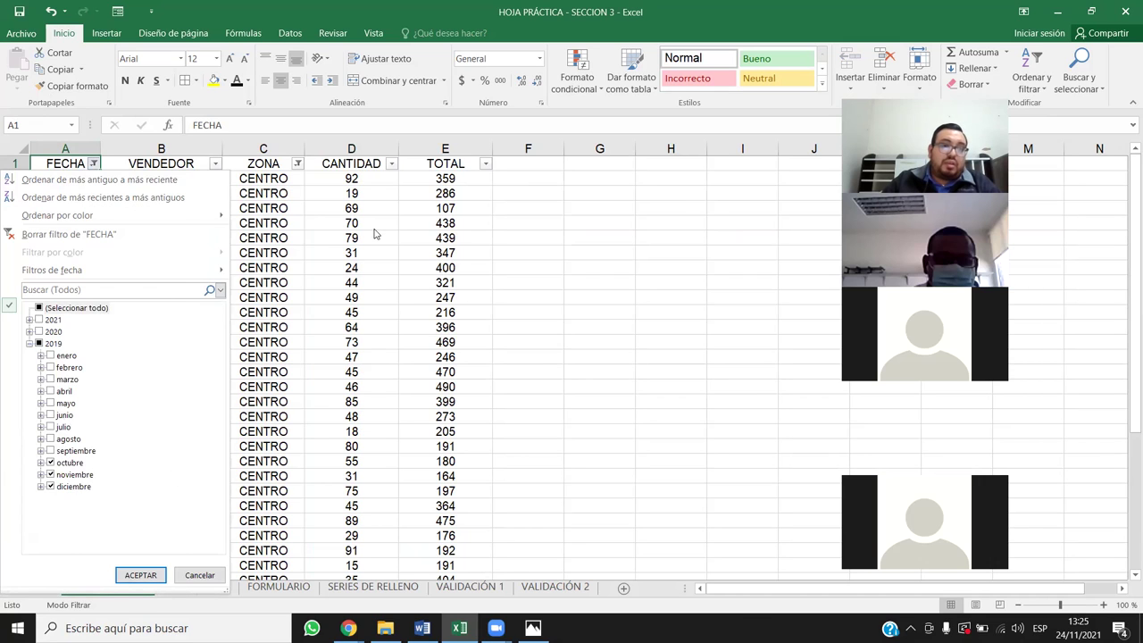
# - Examine the zone ticked in the ZONA filter and the years in the FECHA filter without changing them
pyautogui.click(297, 164)
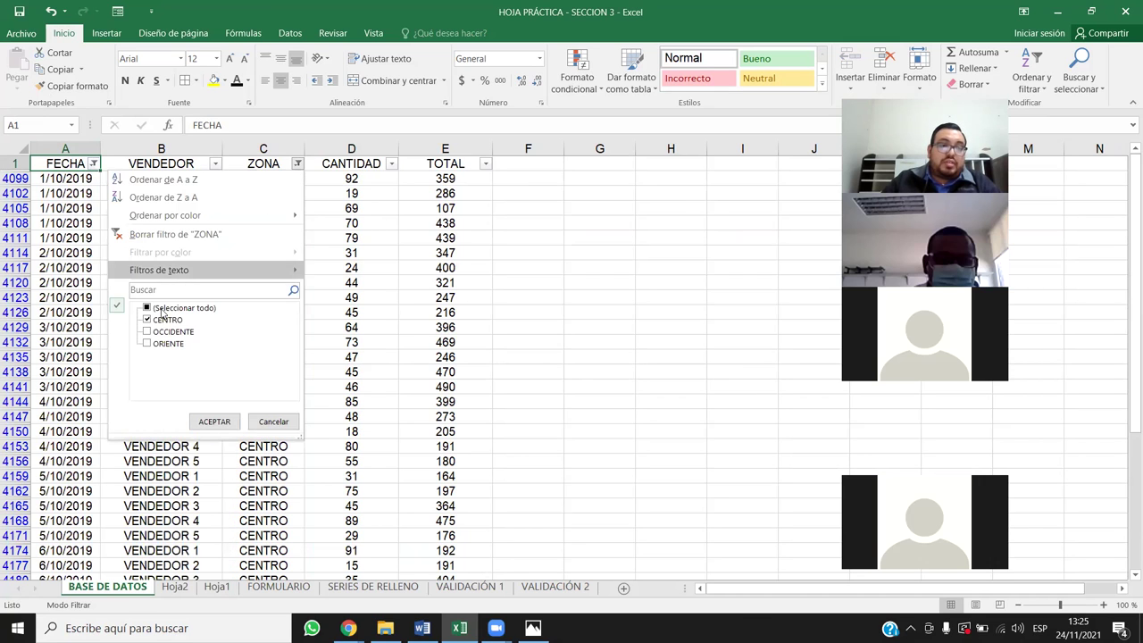
pyautogui.press('Escape')
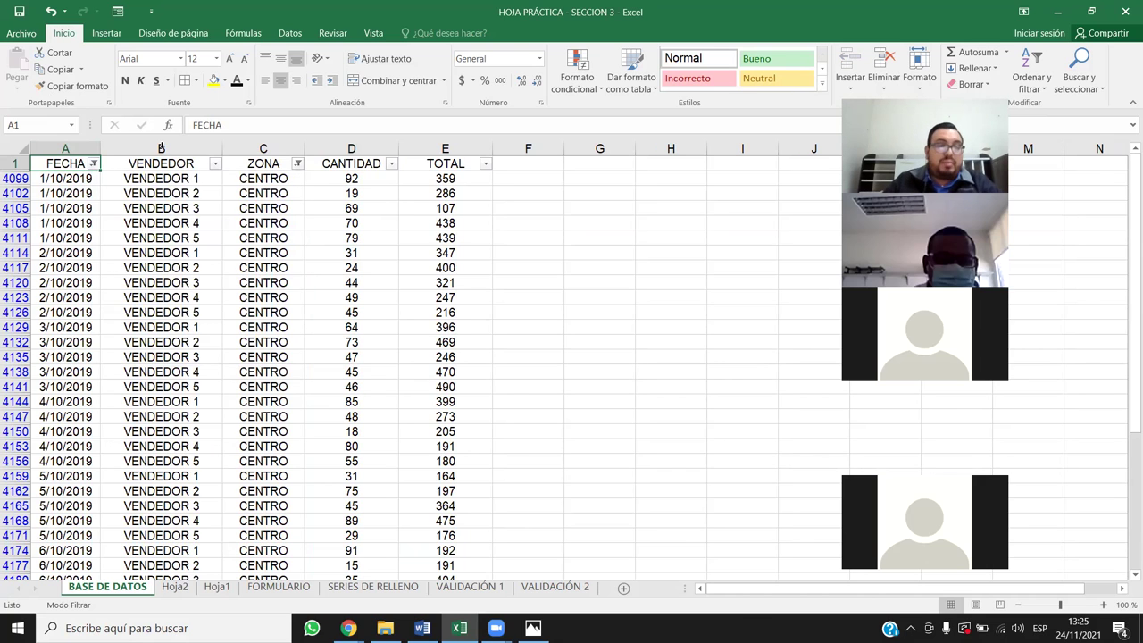
pyautogui.click(94, 164)
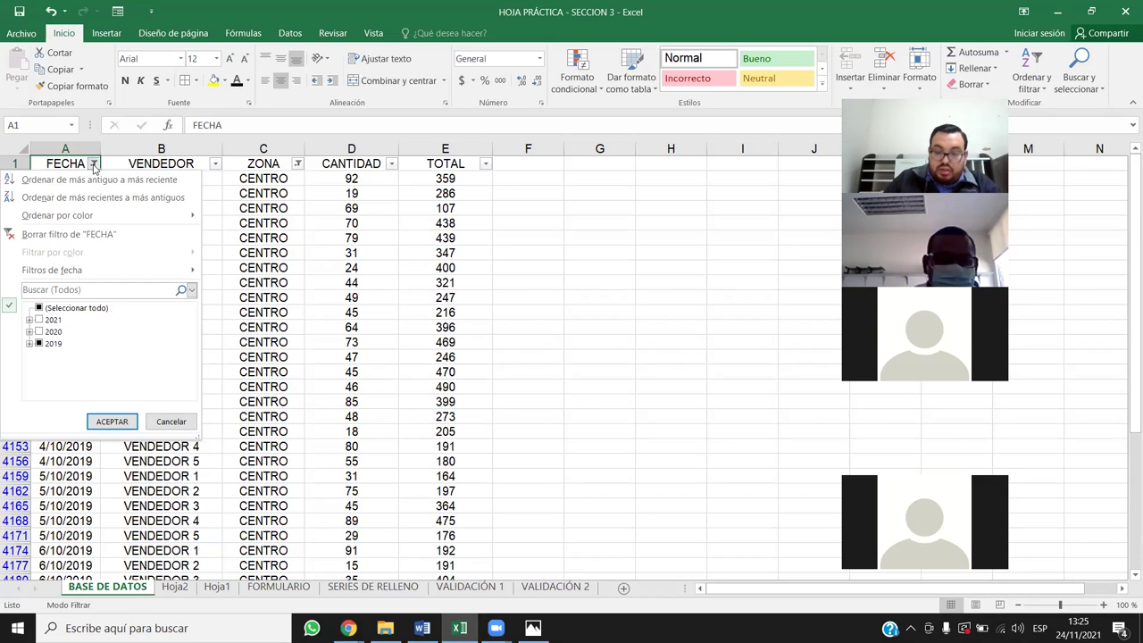
pyautogui.press('Escape')
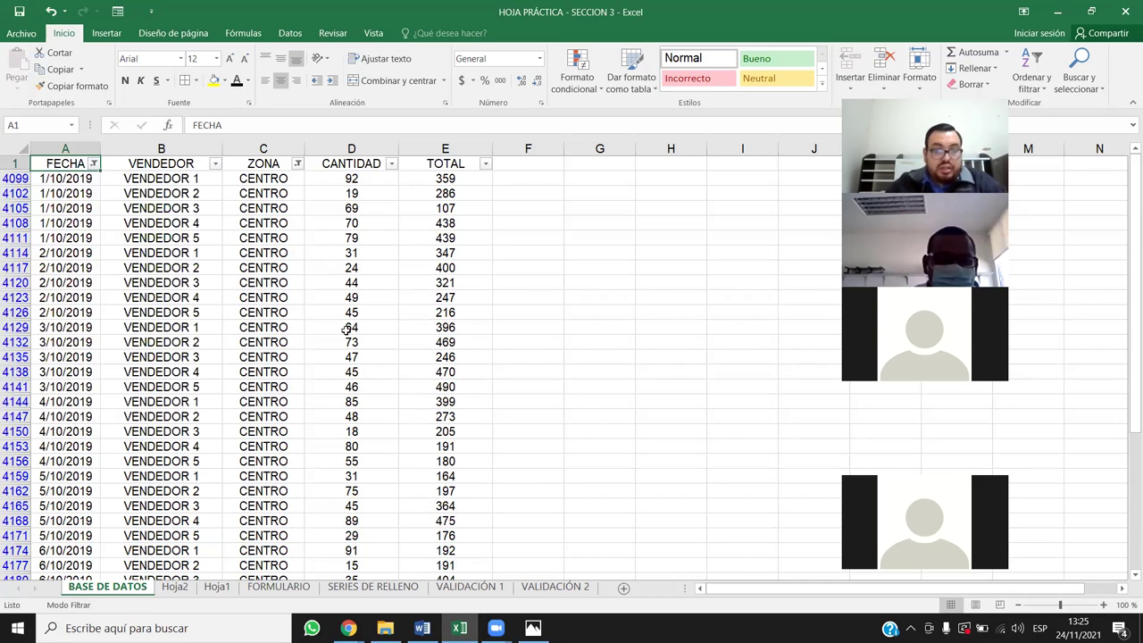
# - Read the second question in cell B5 of Hoja2 and return to BASE DE DATOS
pyautogui.click(186, 587)
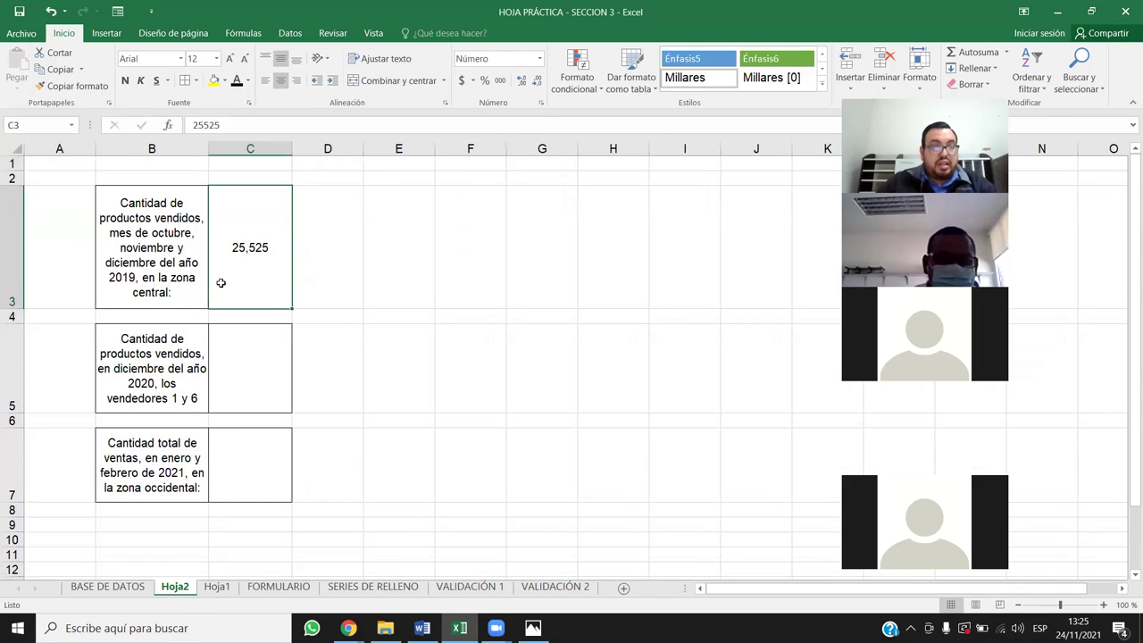
pyautogui.click(159, 375)
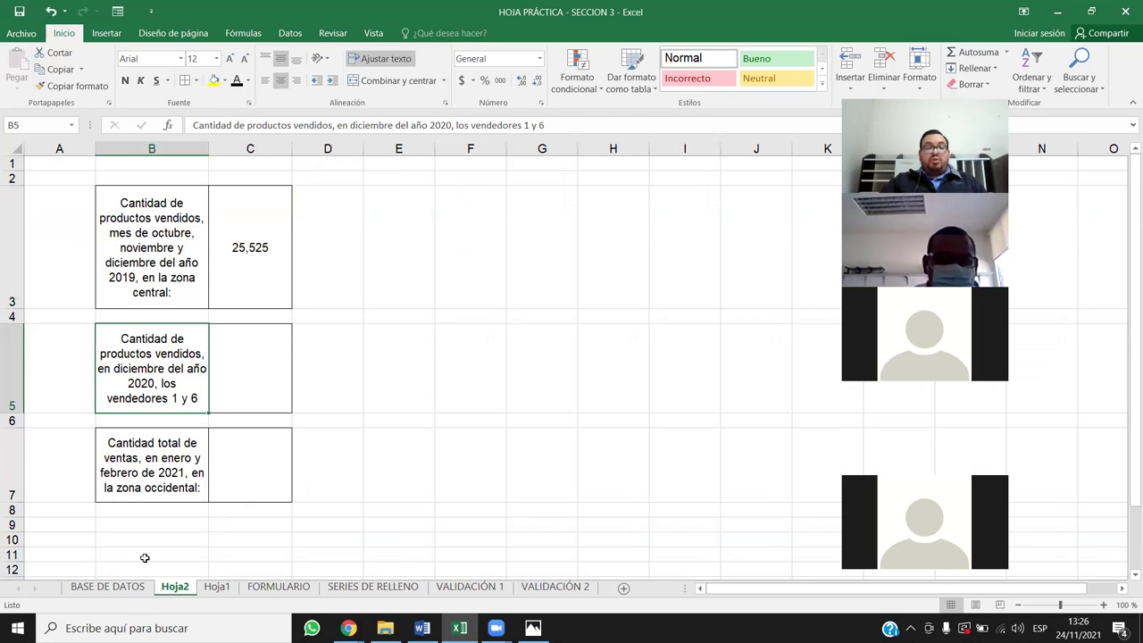
pyautogui.click(122, 591)
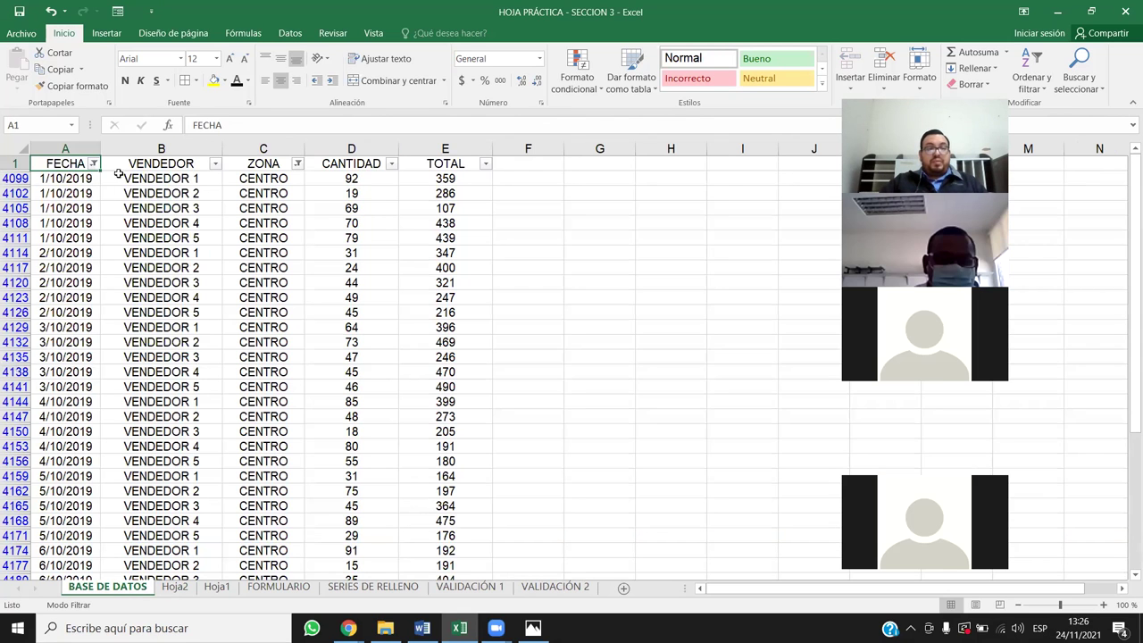
# - Clear the active filters from the FECHA to TOTAL headers, keeping filtering turned on
pyautogui.moveTo(64, 164); pyautogui.dragTo(478, 163)
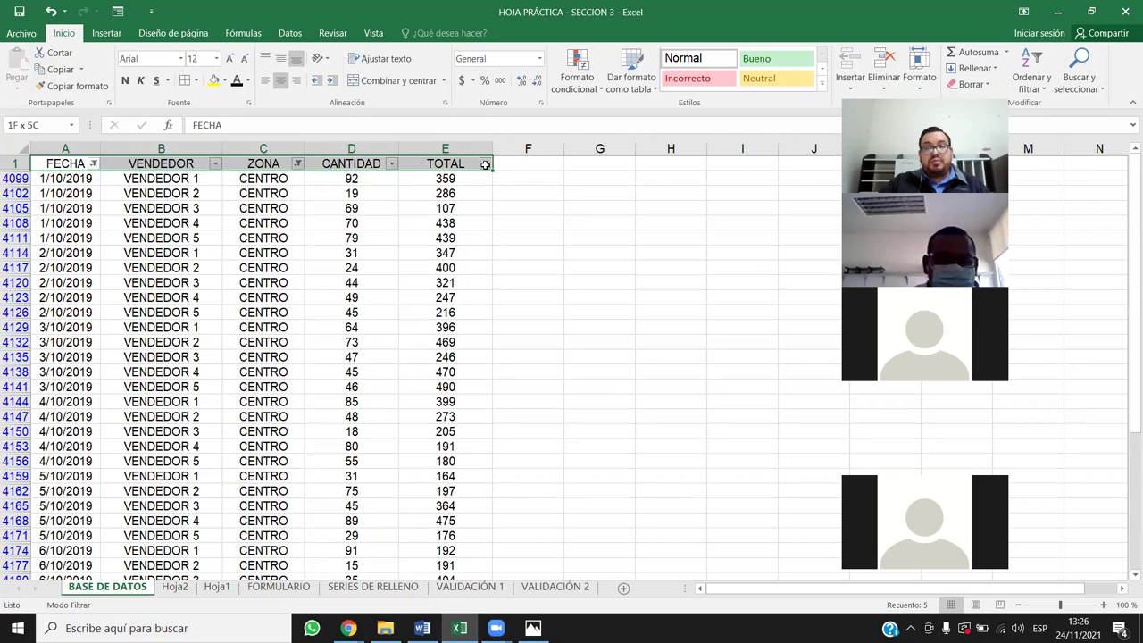
pyautogui.click(1041, 80)
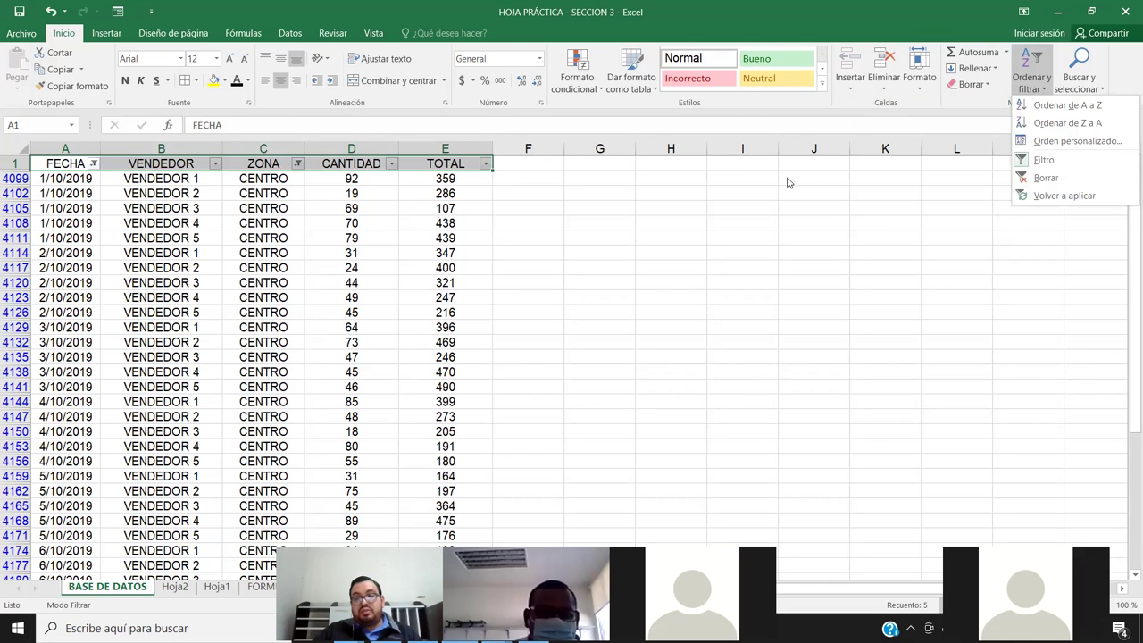
pyautogui.click(989, 173)
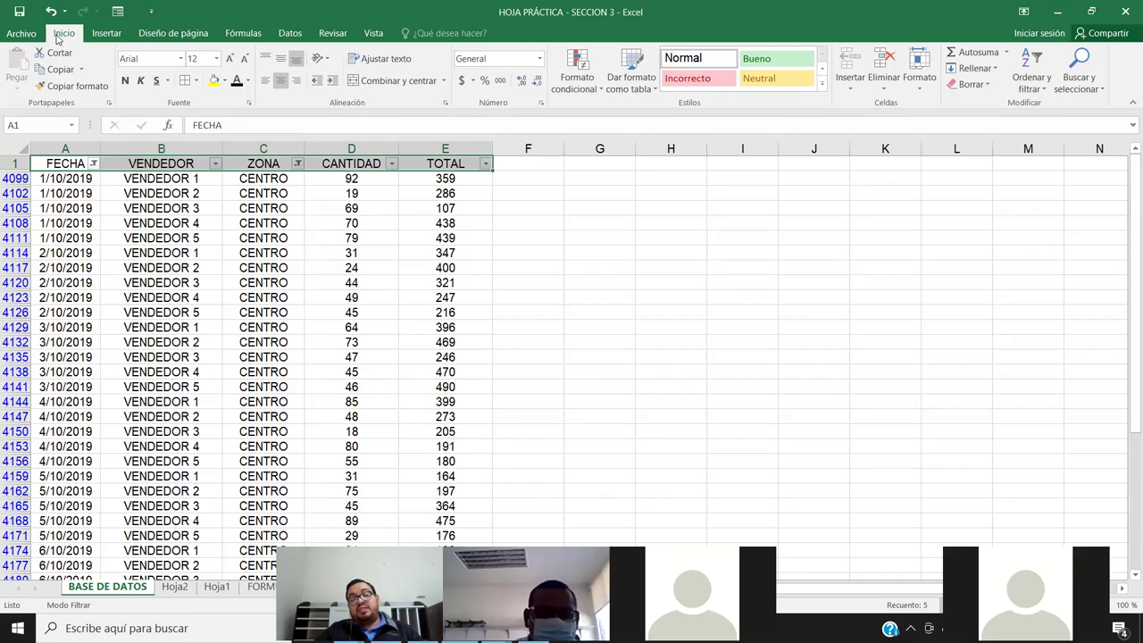
pyautogui.click(1043, 82)
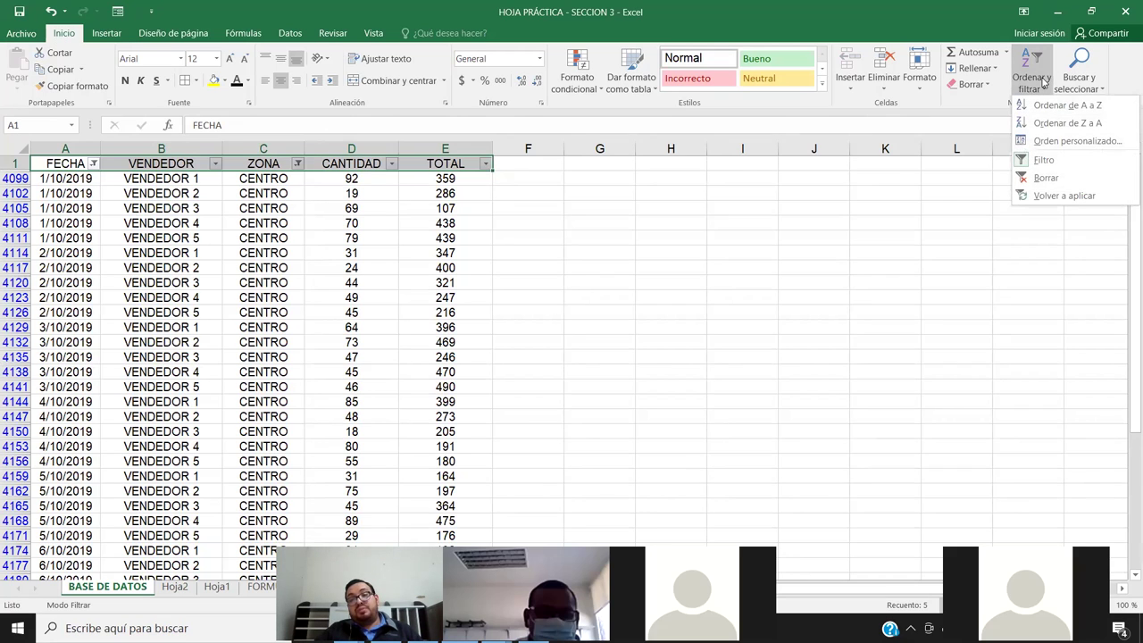
pyautogui.click(1033, 178)
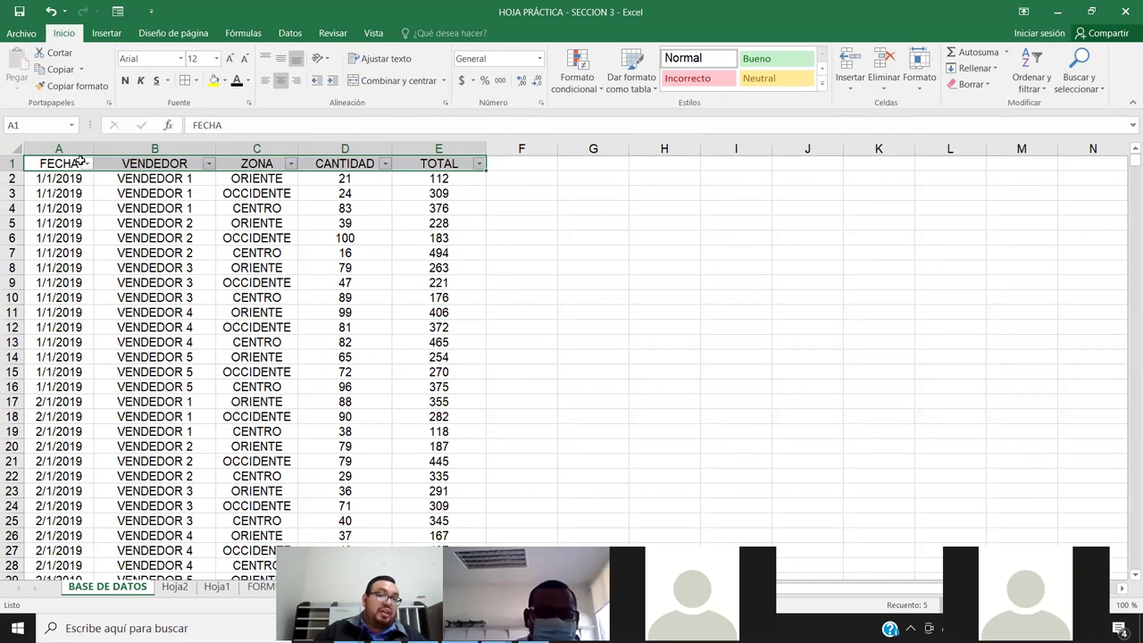
# - Filter the FECHA column to show only diciembre 2020, enlarging the filter list to see all its months
pyautogui.click(86, 163)
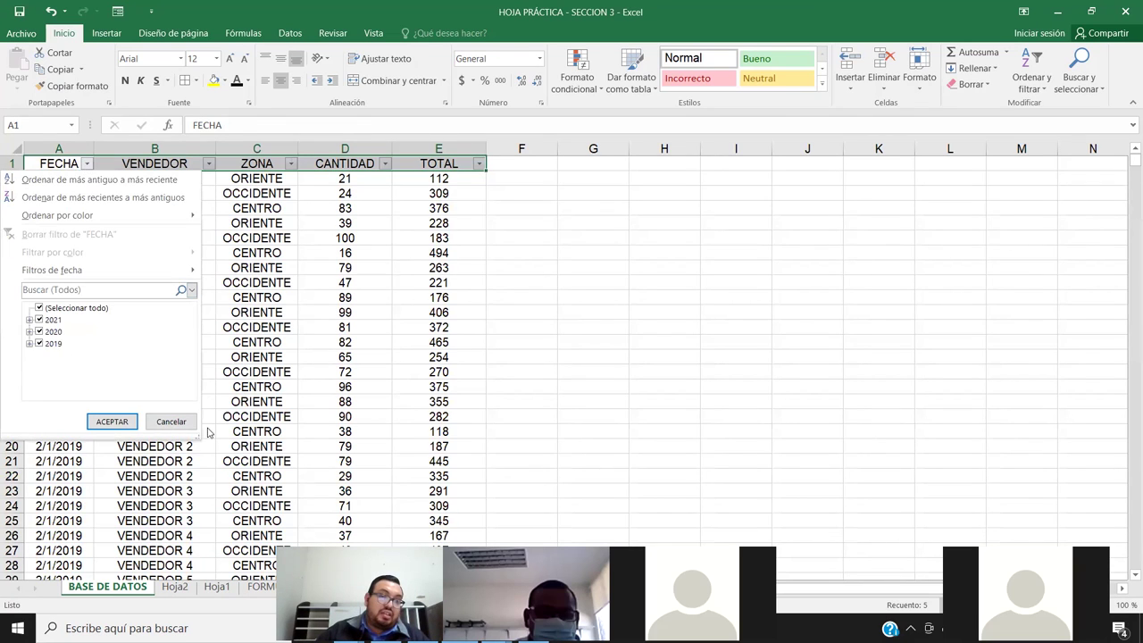
pyautogui.moveTo(197, 436); pyautogui.dragTo(202, 590)
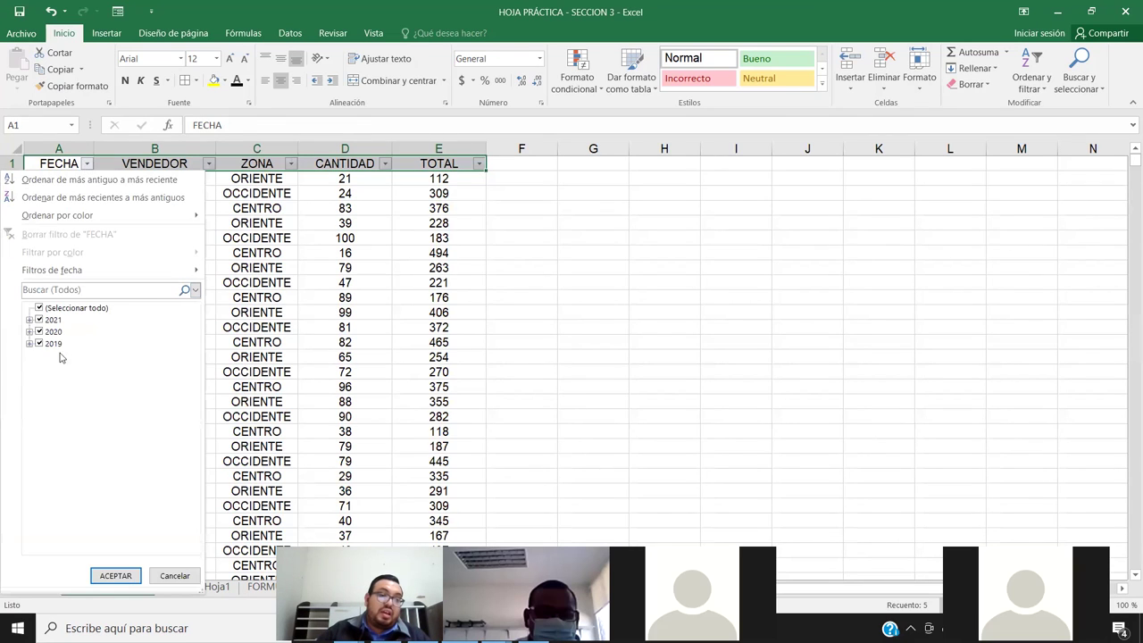
pyautogui.click(38, 308)
pyautogui.click(40, 333)
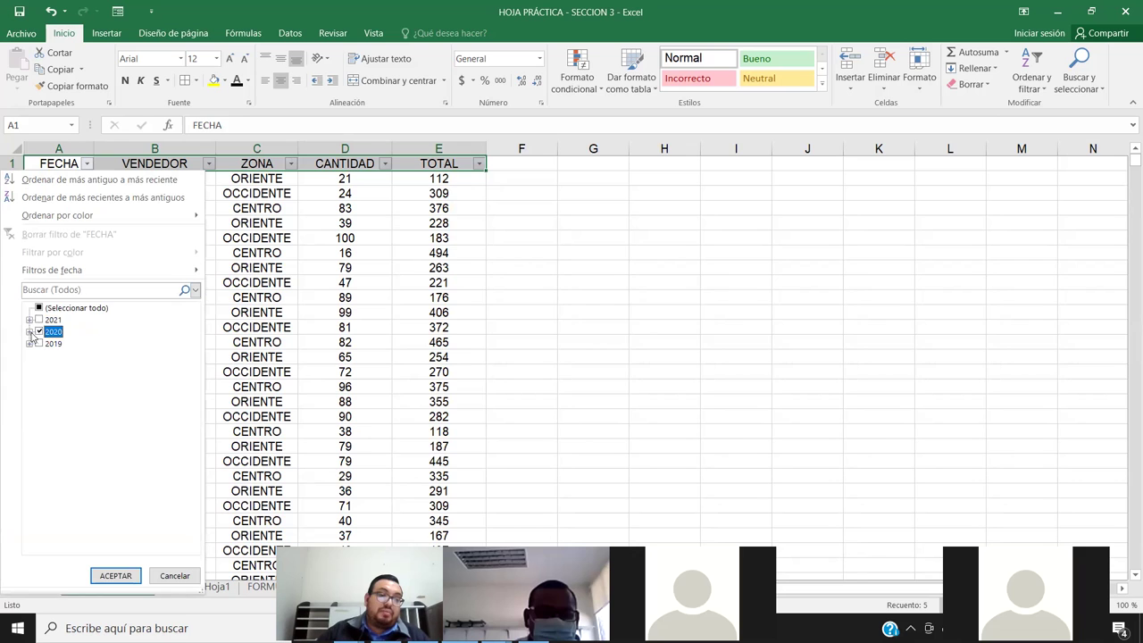
pyautogui.click(29, 331)
pyautogui.click(72, 474)
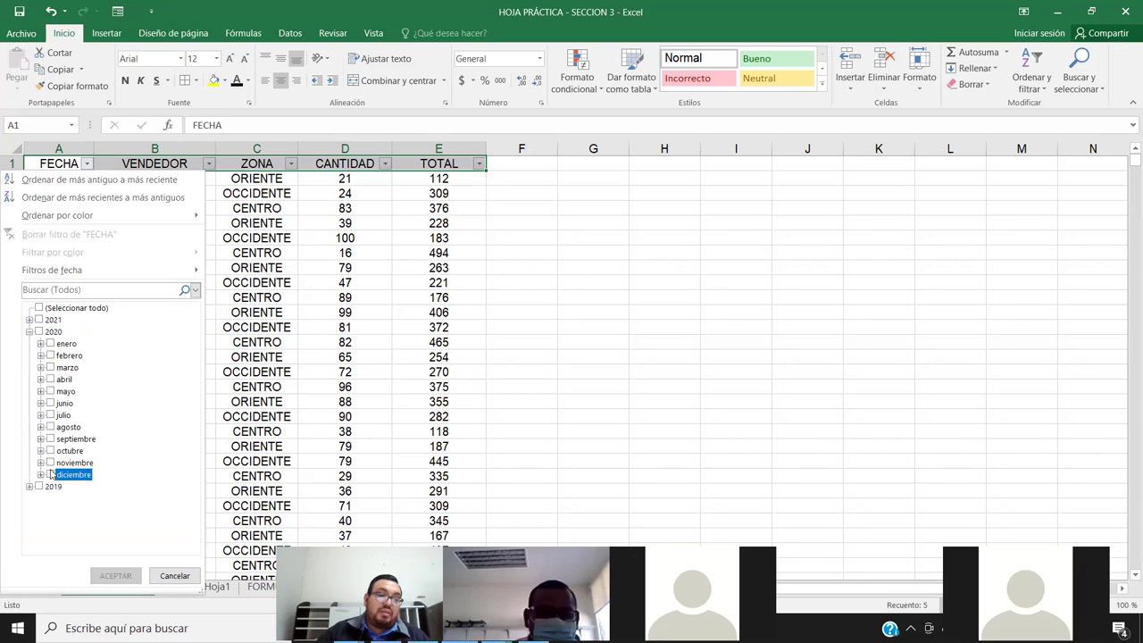
pyautogui.click(103, 577)
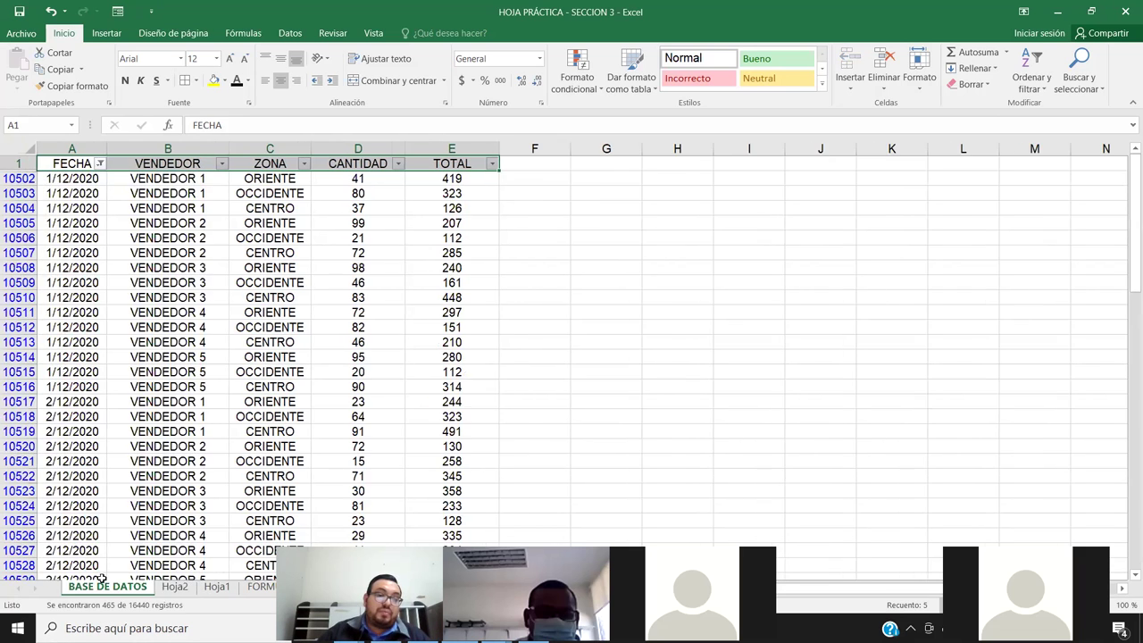
# - Filter the VENDEDOR column to show only VENDEDOR 1 and VENDEDOR 5
pyautogui.click(221, 164)
pyautogui.click(72, 308)
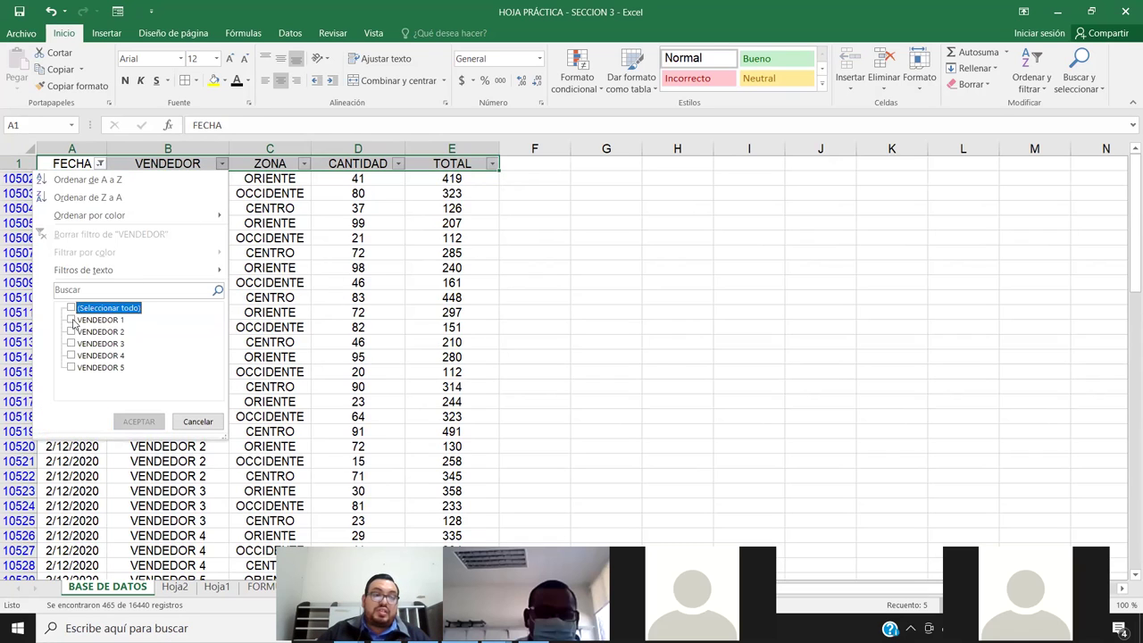
pyautogui.click(73, 321)
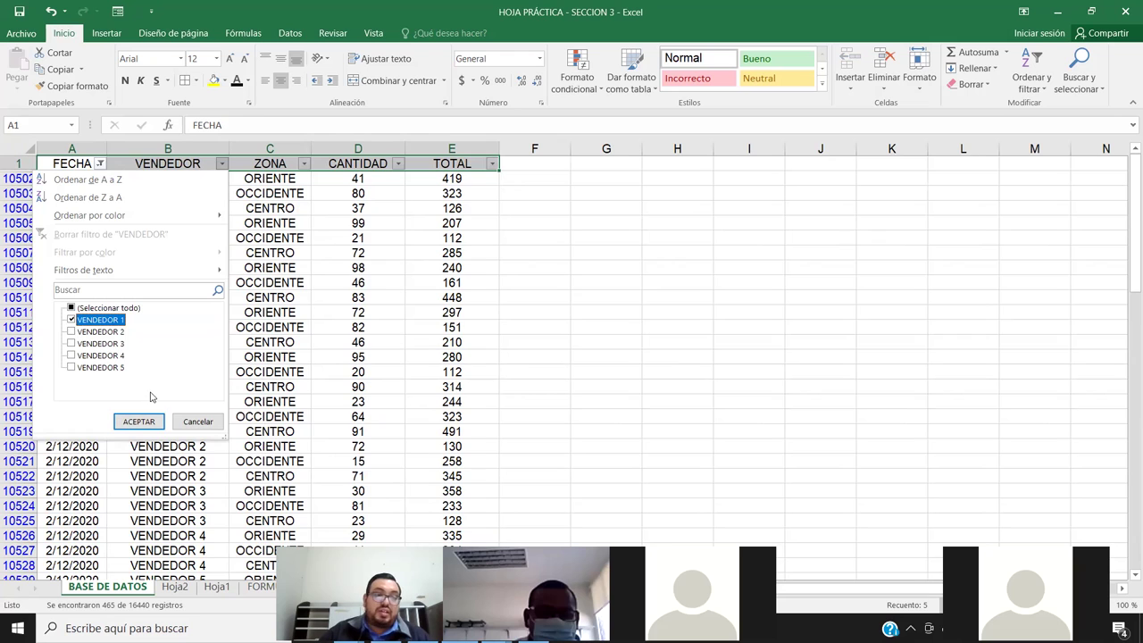
pyautogui.click(71, 368)
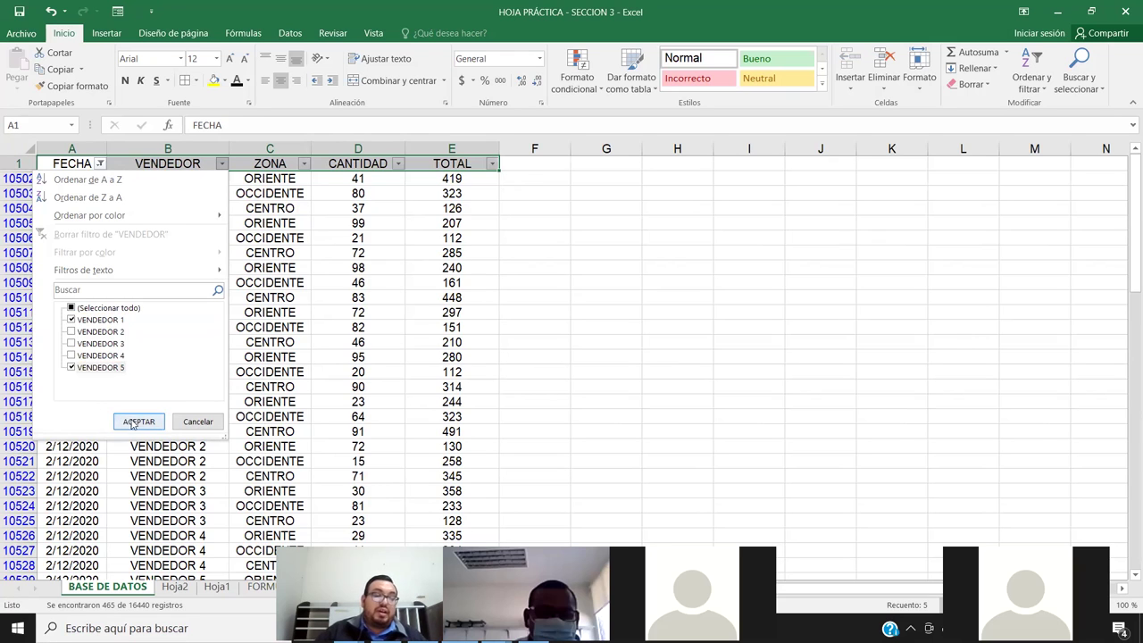
pyautogui.click(136, 423)
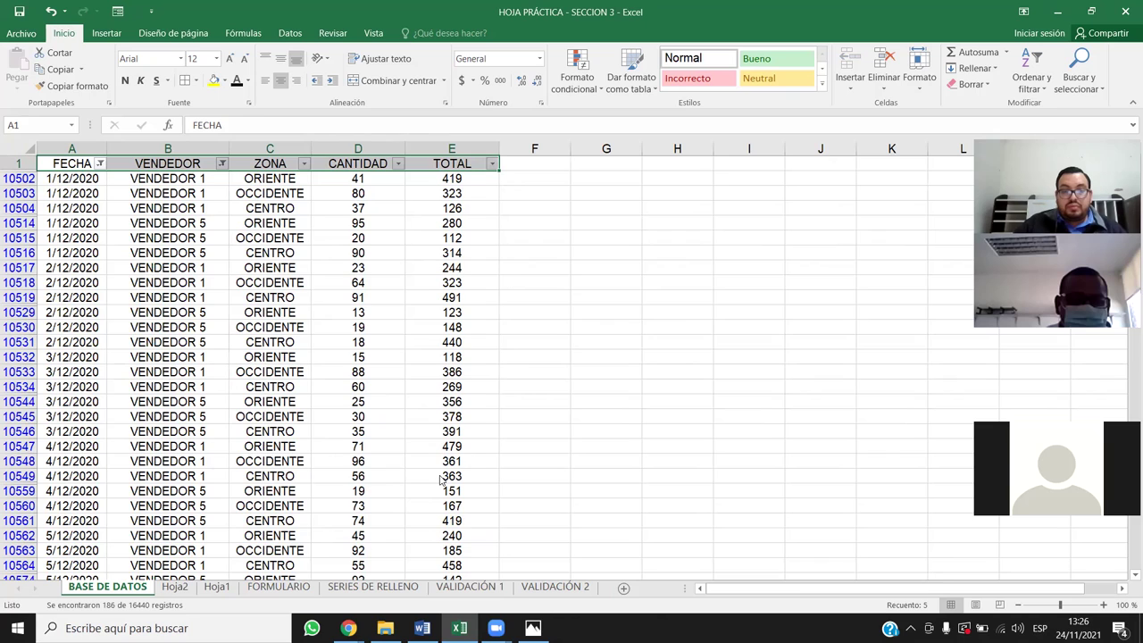
# - Select all filtered CANTIDAD values from D10502 down to the last record to read their sum
pyautogui.click(357, 253)
pyautogui.click(366, 182)
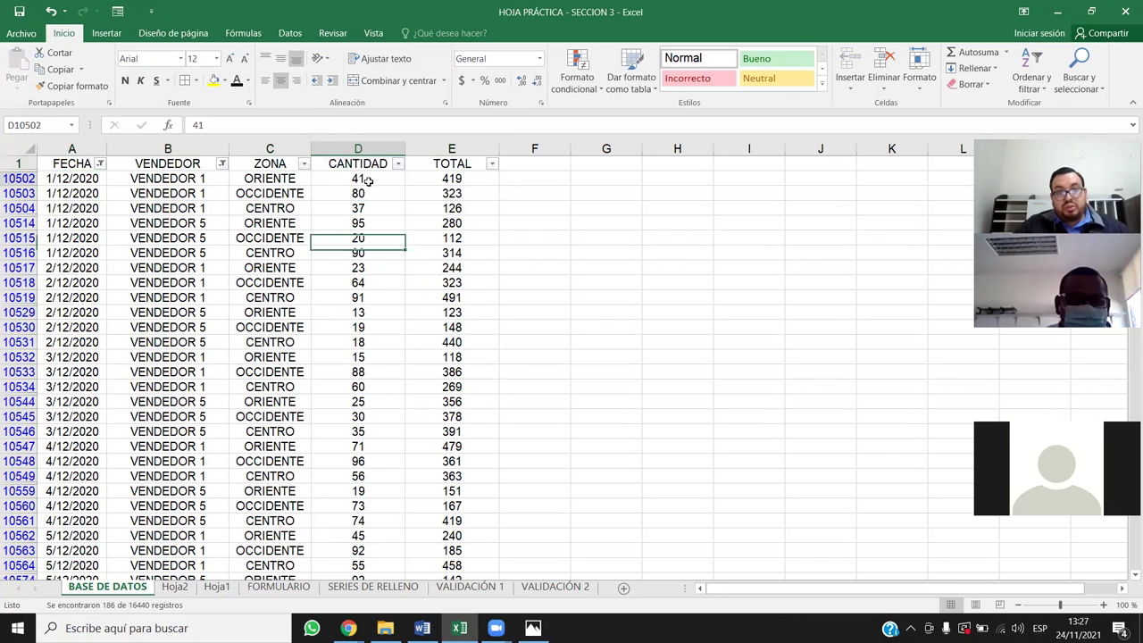
pyautogui.click(367, 181)
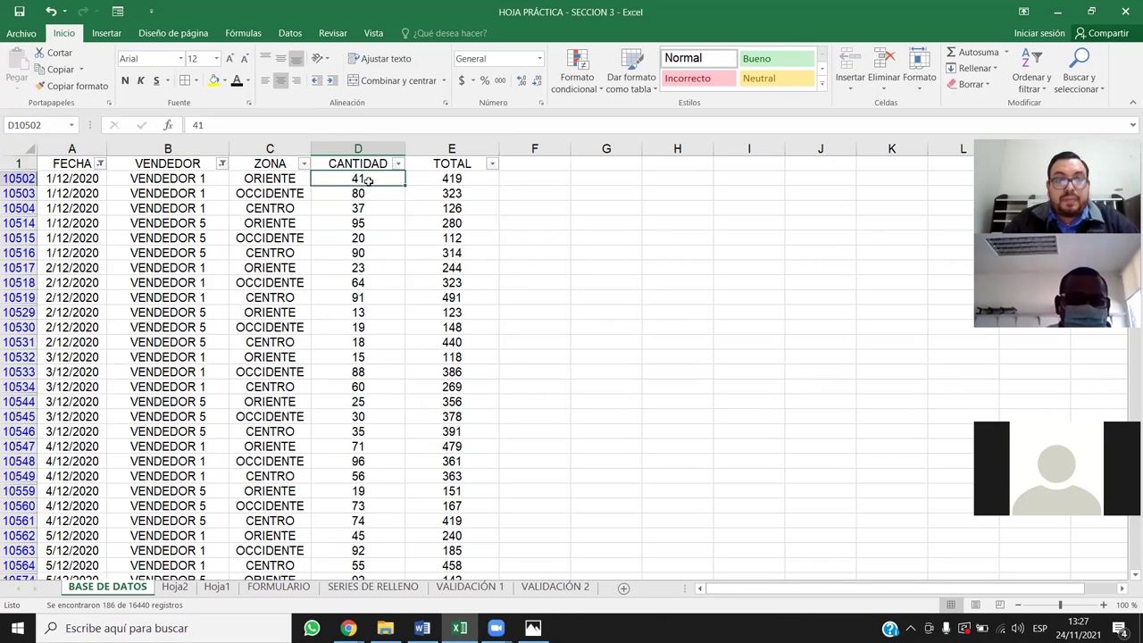
pyautogui.hotkey('ctrl', 'shift', 'Down')
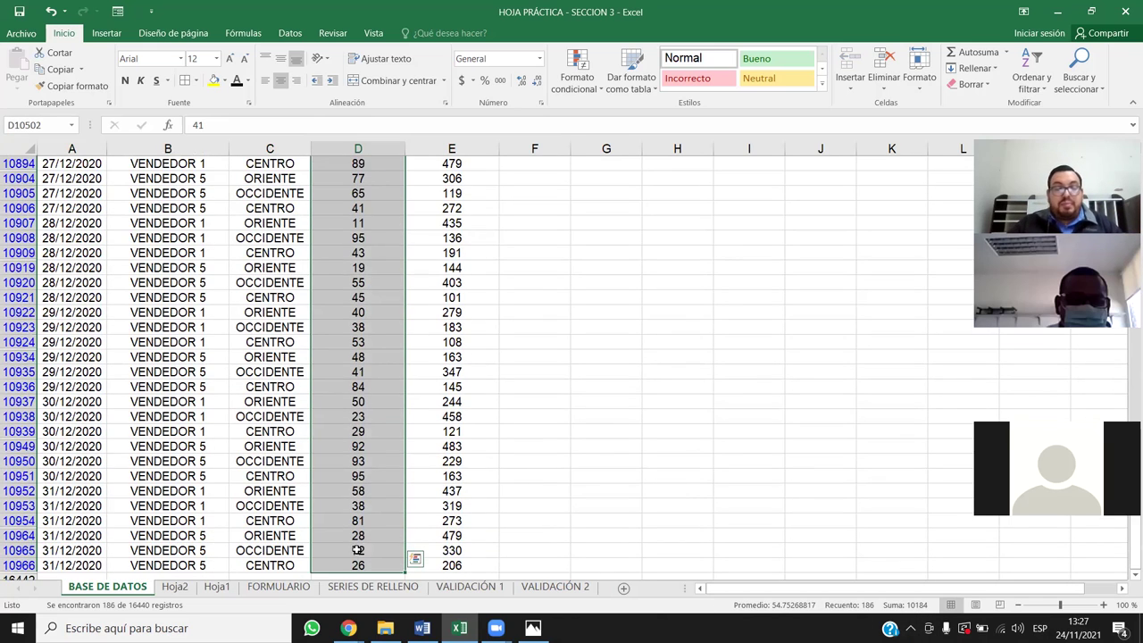
# - Enter 10184 in cell C5 of Hoja2 as the answer to the second question
pyautogui.click(175, 587)
pyautogui.click(256, 338)
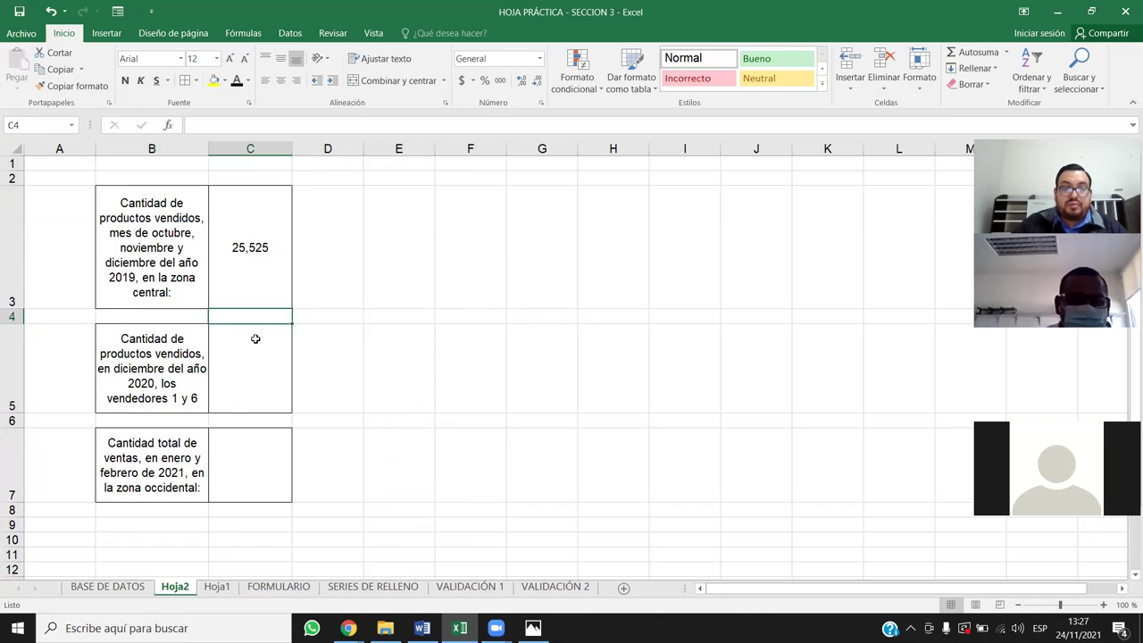
pyautogui.write('10184')
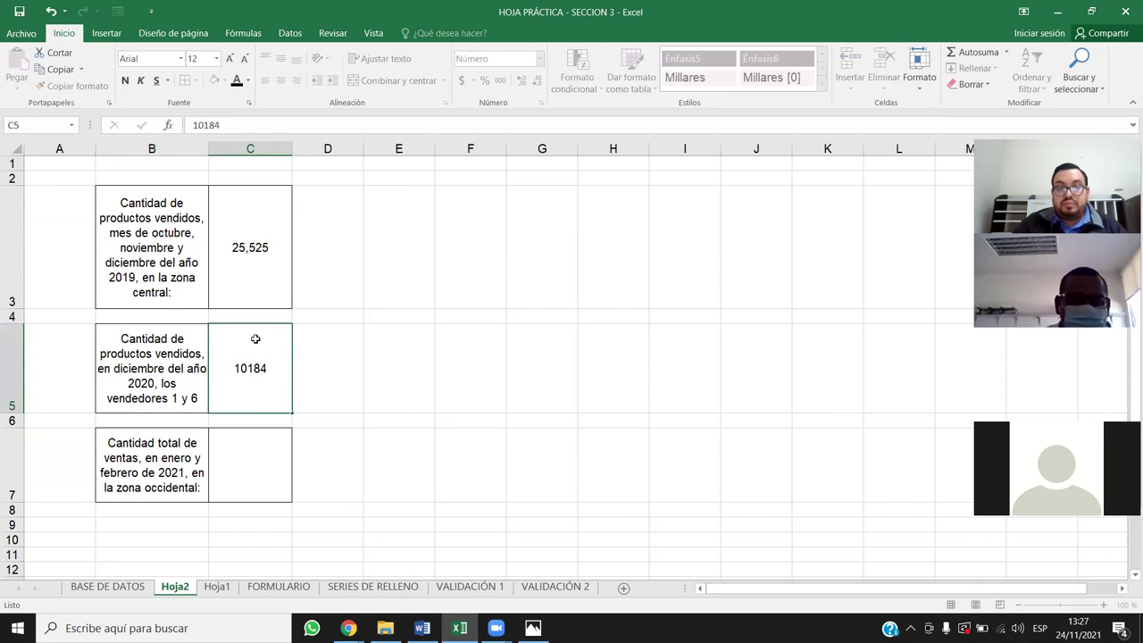
pyautogui.press('Return')
pyautogui.click(268, 373)
pyautogui.click(263, 457)
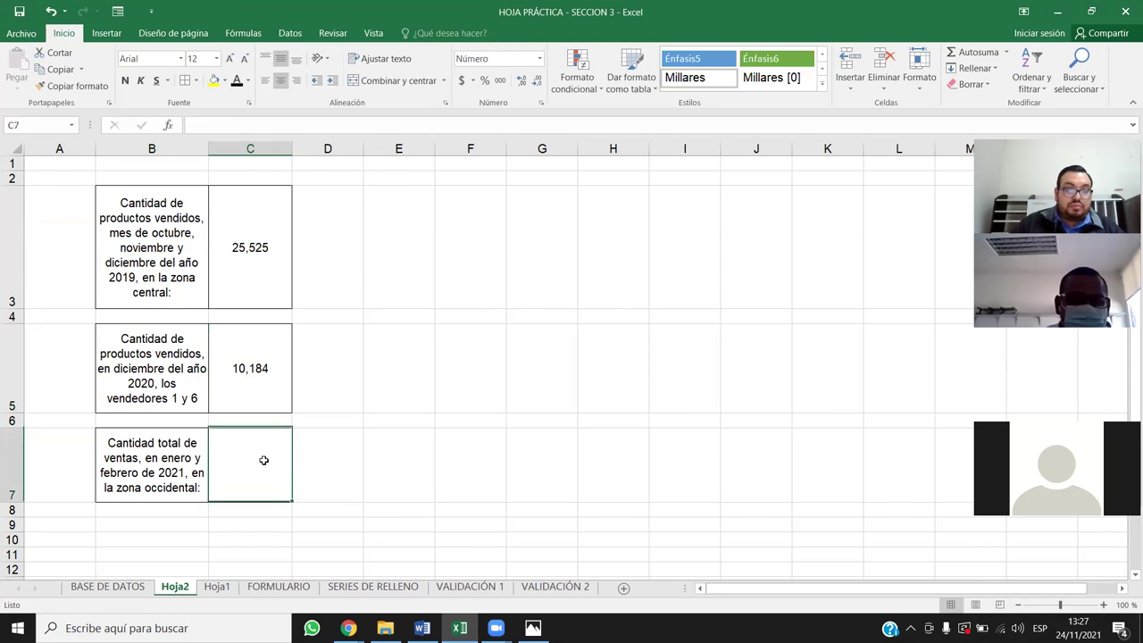
pyautogui.click(253, 381)
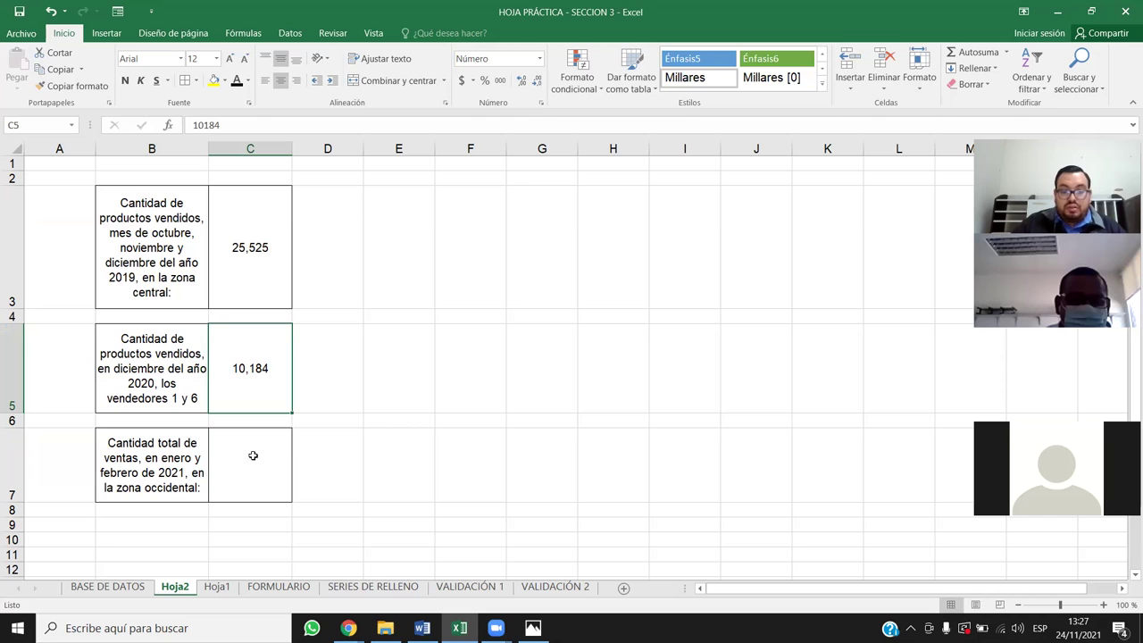
# - Correct the question text in cell B5 so that it ends with "los vendedores 1 y 5"
pyautogui.doubleClick(173, 399)
pyautogui.press('BackSpace')
pyautogui.write('5')
pyautogui.press('Return')
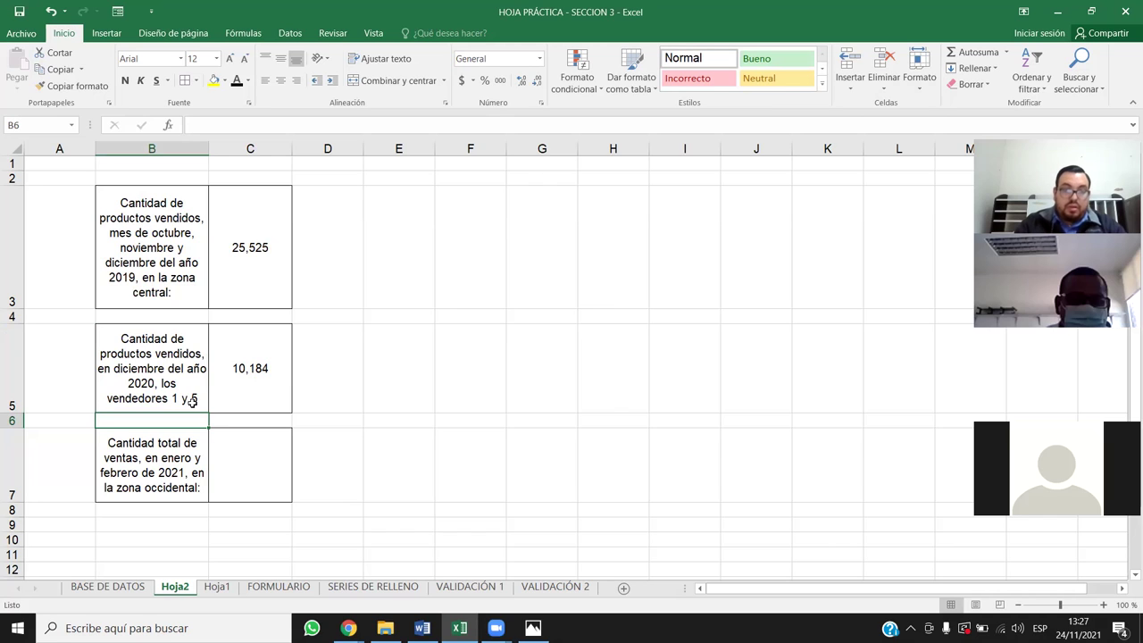
# - Compare the third question in Hoja2 with the TOTAL column in BASE DE DATOS, selecting that column, and return to Hoja2
pyautogui.click(251, 384)
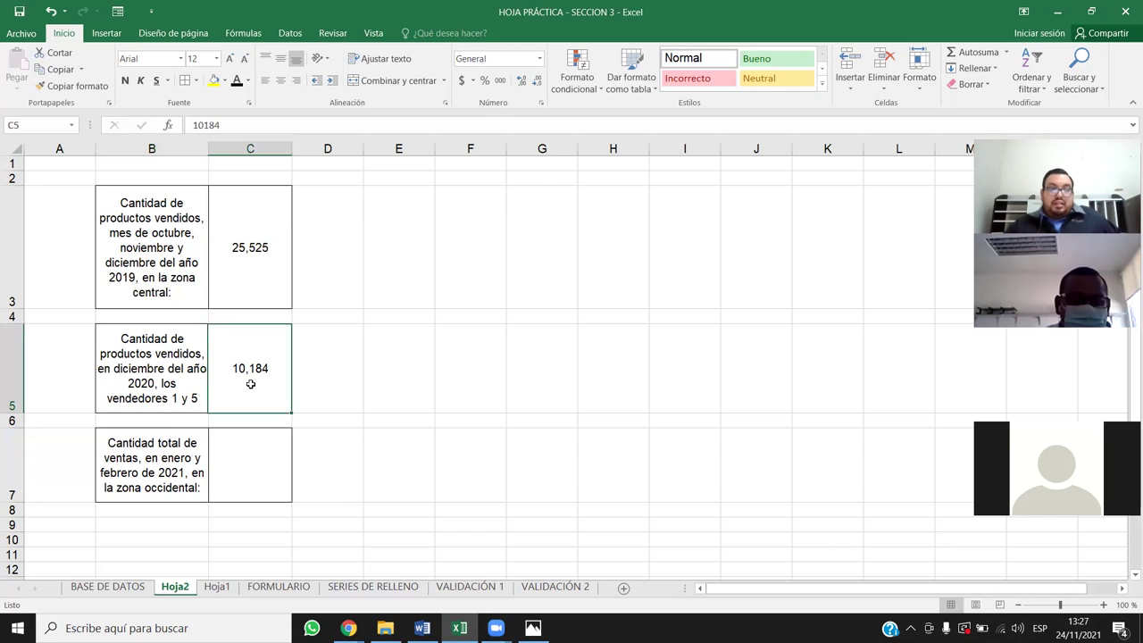
pyautogui.click(263, 461)
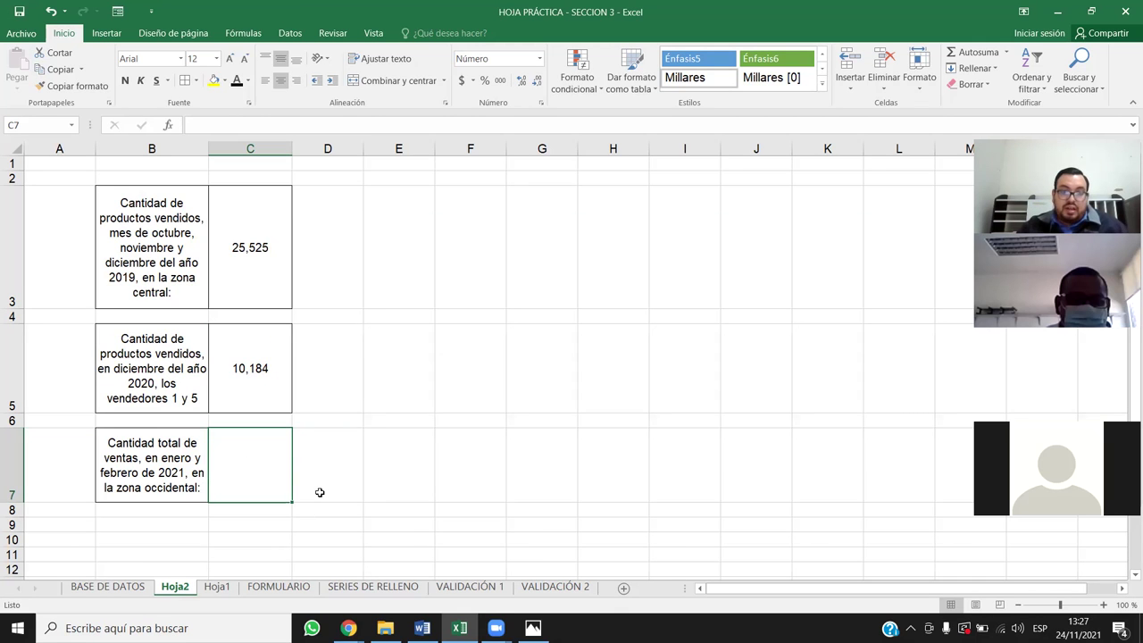
pyautogui.click(108, 586)
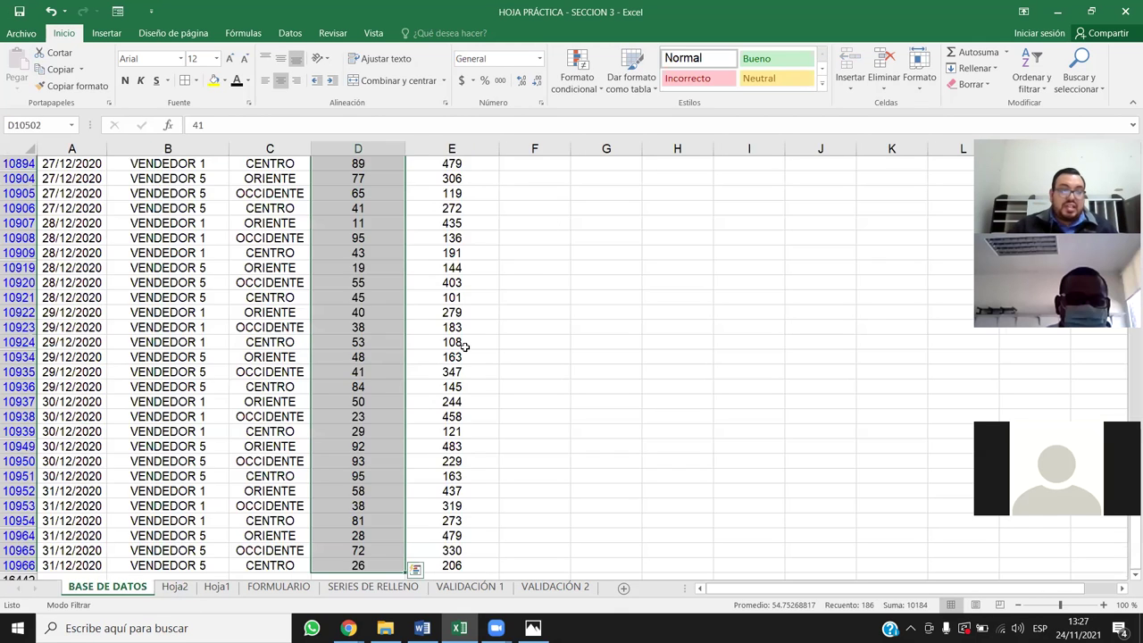
pyautogui.click(455, 147)
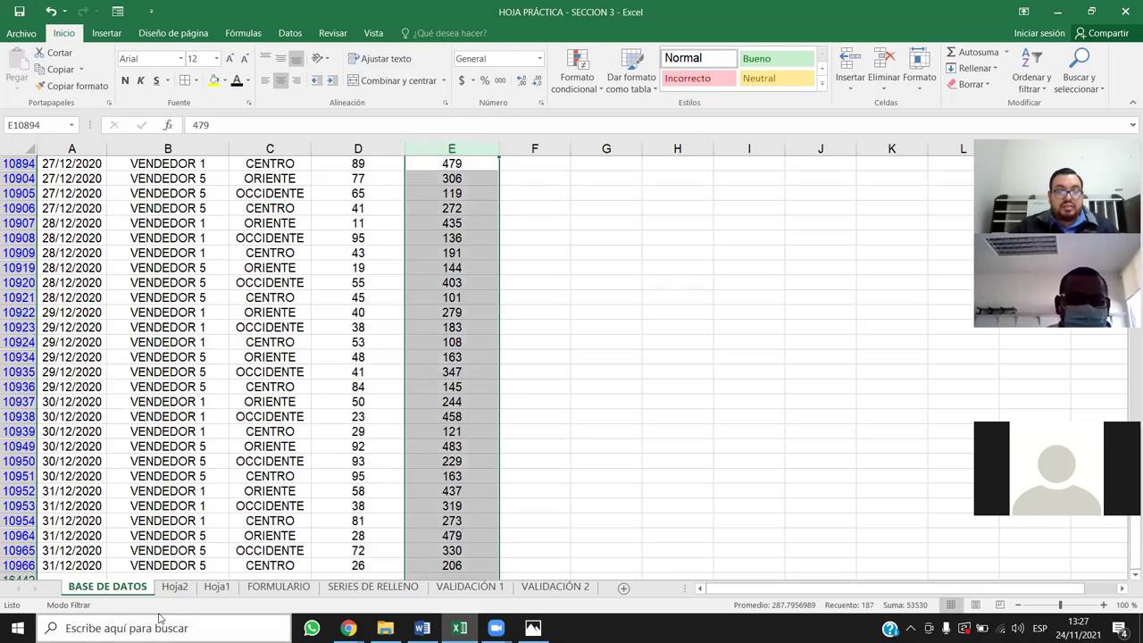
pyautogui.click(174, 586)
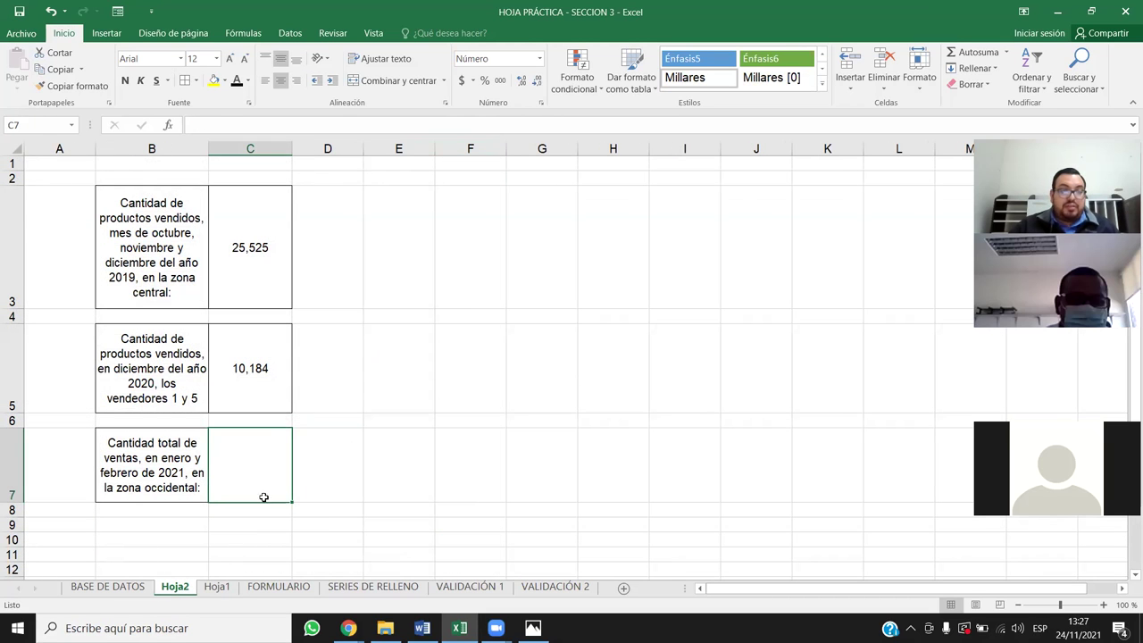
pyautogui.click(351, 483)
pyautogui.click(280, 474)
pyautogui.moveTo(268, 286); pyautogui.dragTo(261, 491)
pyautogui.click(572, 382)
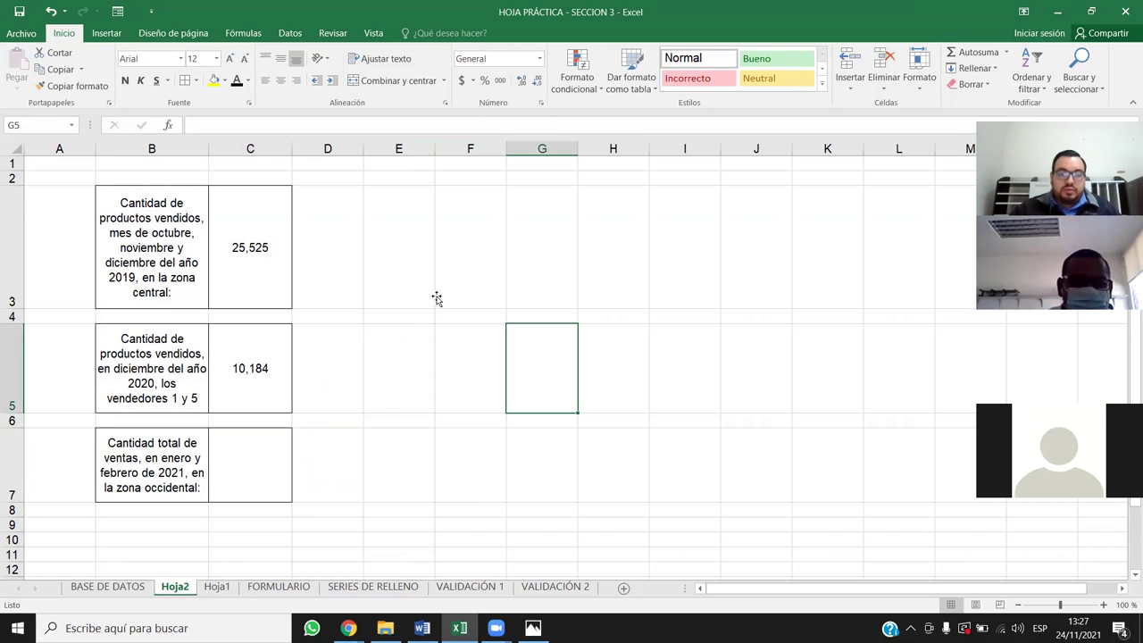
pyautogui.click(259, 469)
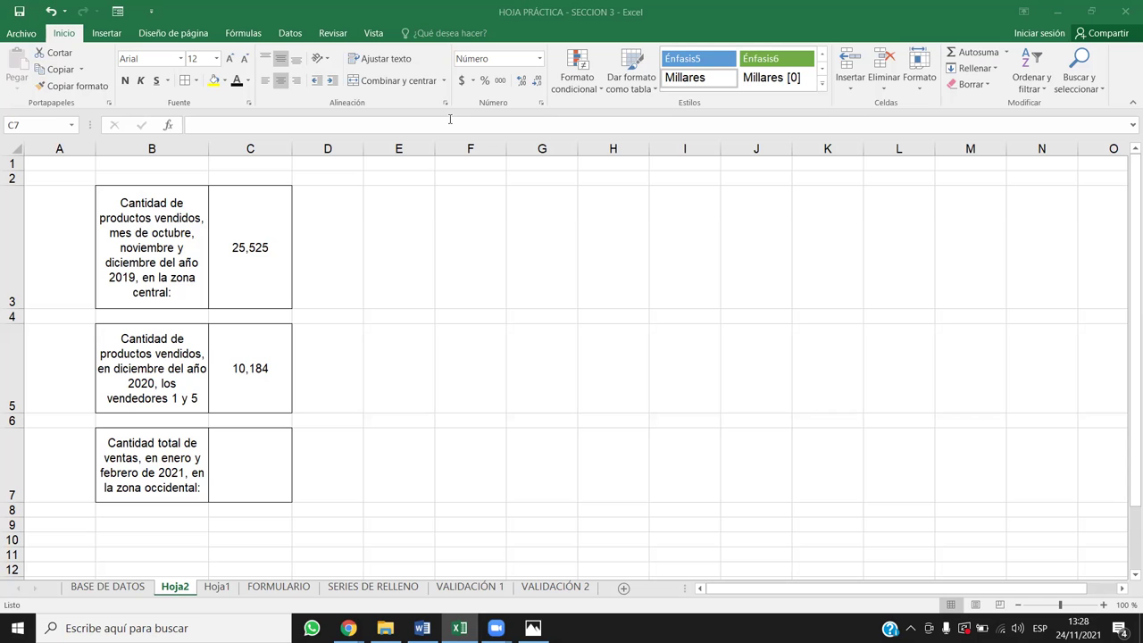
# - Clear the active filters in BASE DE DATOS to show all records again, keeping filtering turned on
pyautogui.click(145, 588)
pyautogui.click(316, 375)
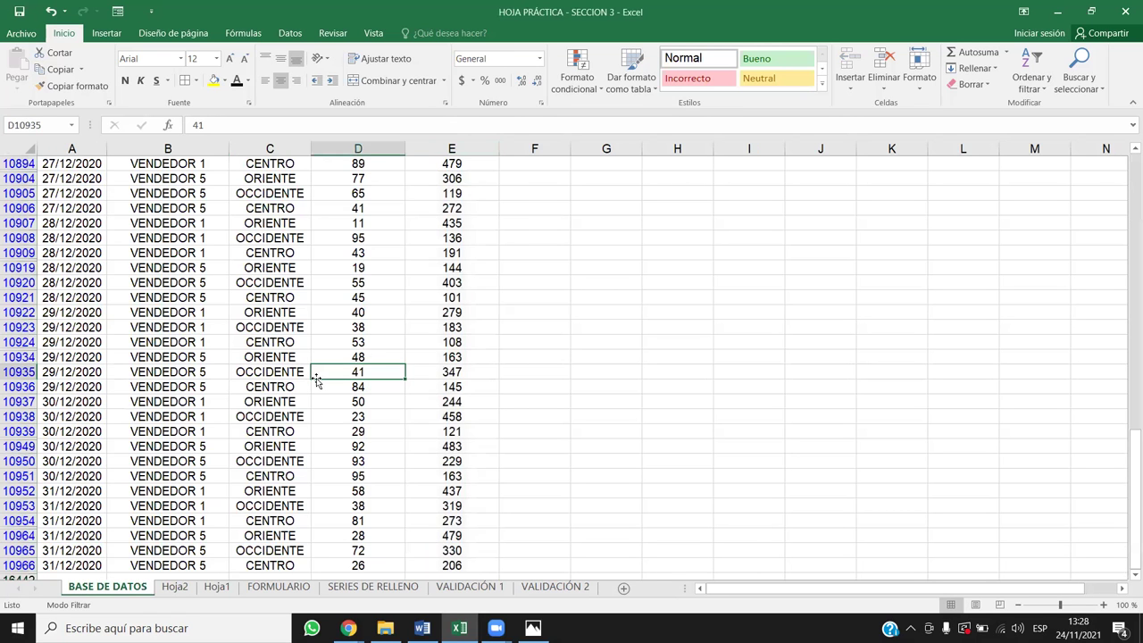
pyautogui.hotkey('ctrl', 'Up')
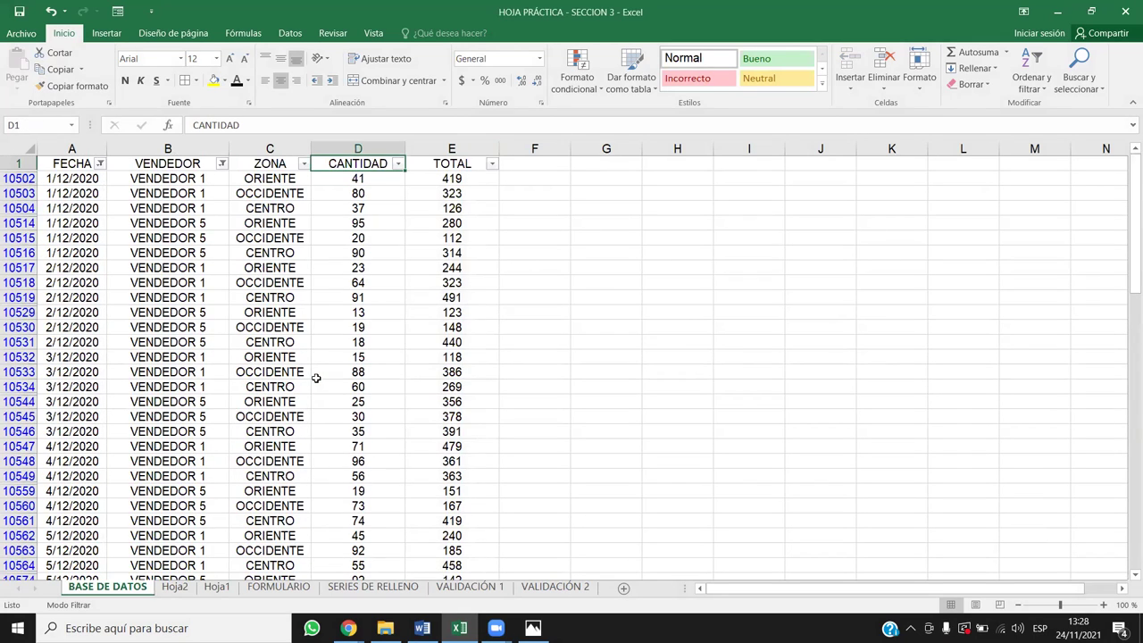
pyautogui.hotkey('shift', 'space')
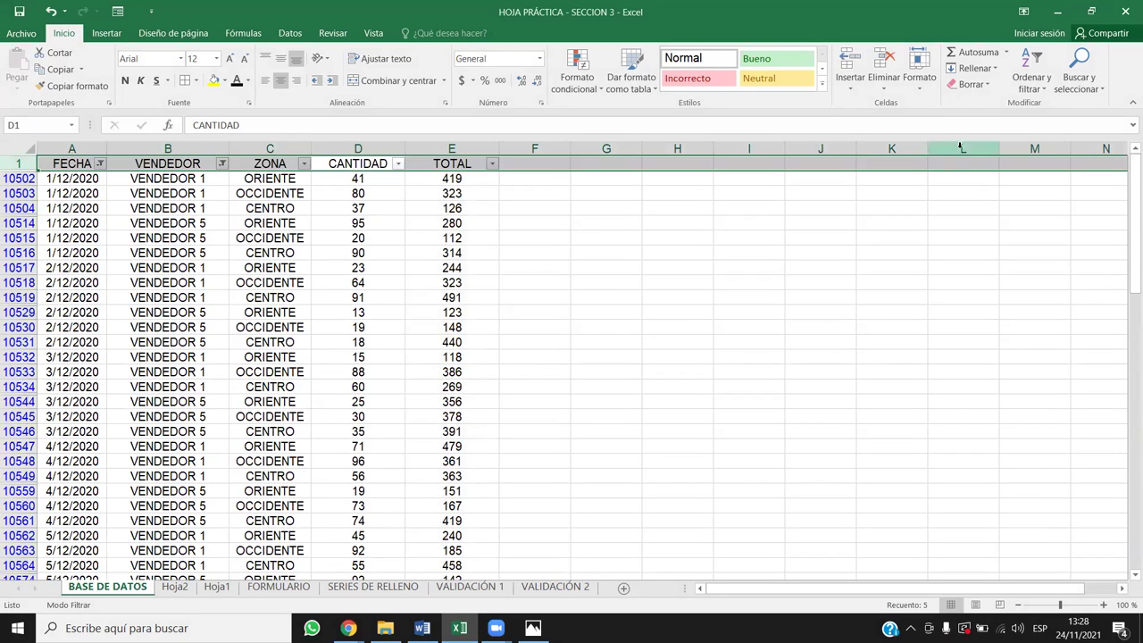
pyautogui.click(1037, 70)
pyautogui.click(1040, 179)
pyautogui.click(243, 263)
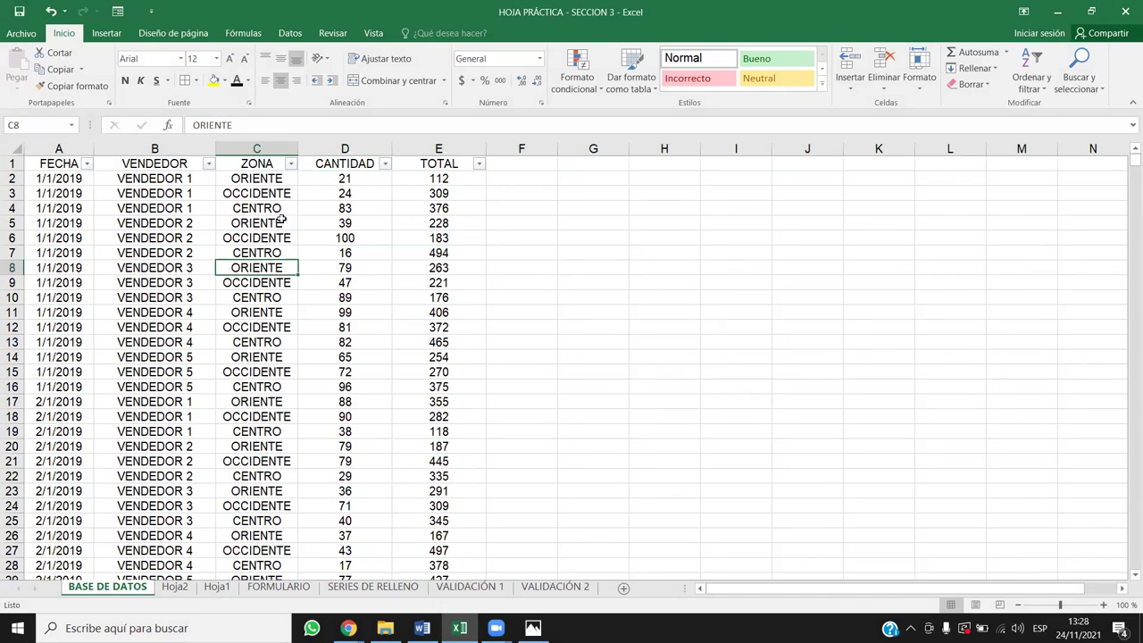
pyautogui.click(86, 164)
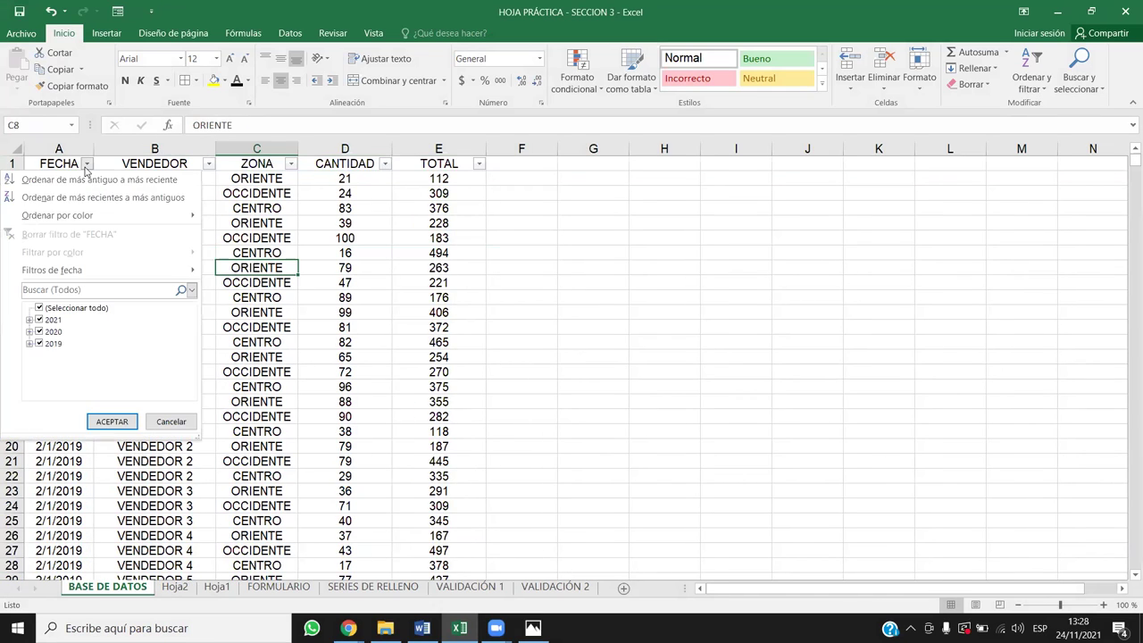
pyautogui.click(41, 308)
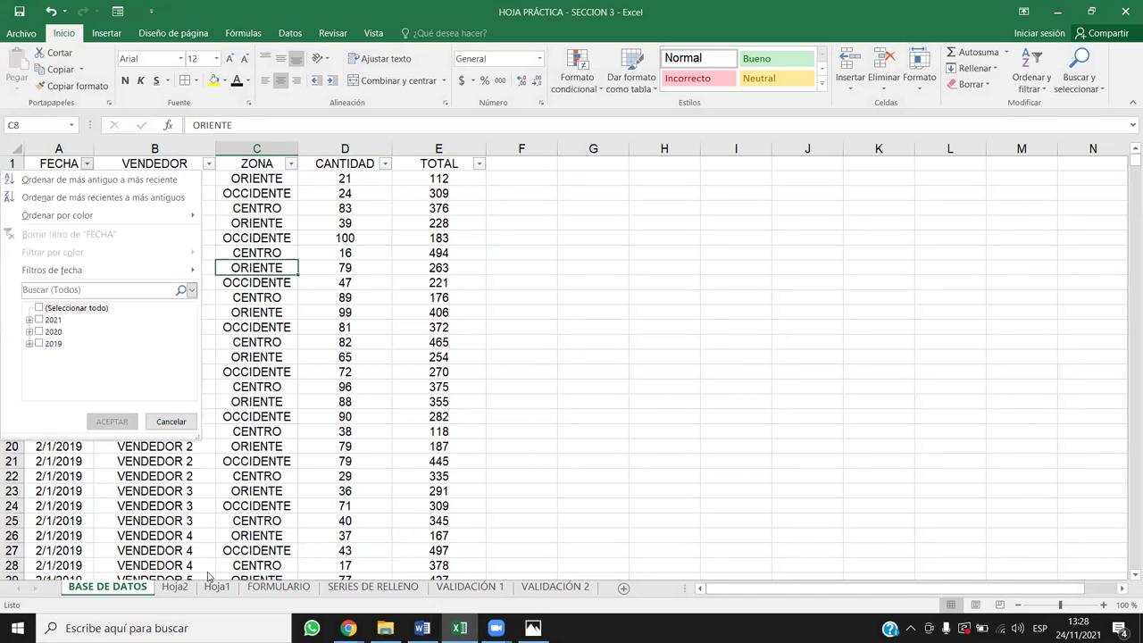
pyautogui.click(175, 587)
# - Enter 87833 in cell C7 of Hoja2 as the answer to the third question
pyautogui.click(175, 586)
pyautogui.write('87833')
pyautogui.press('Return')
pyautogui.click(263, 479)
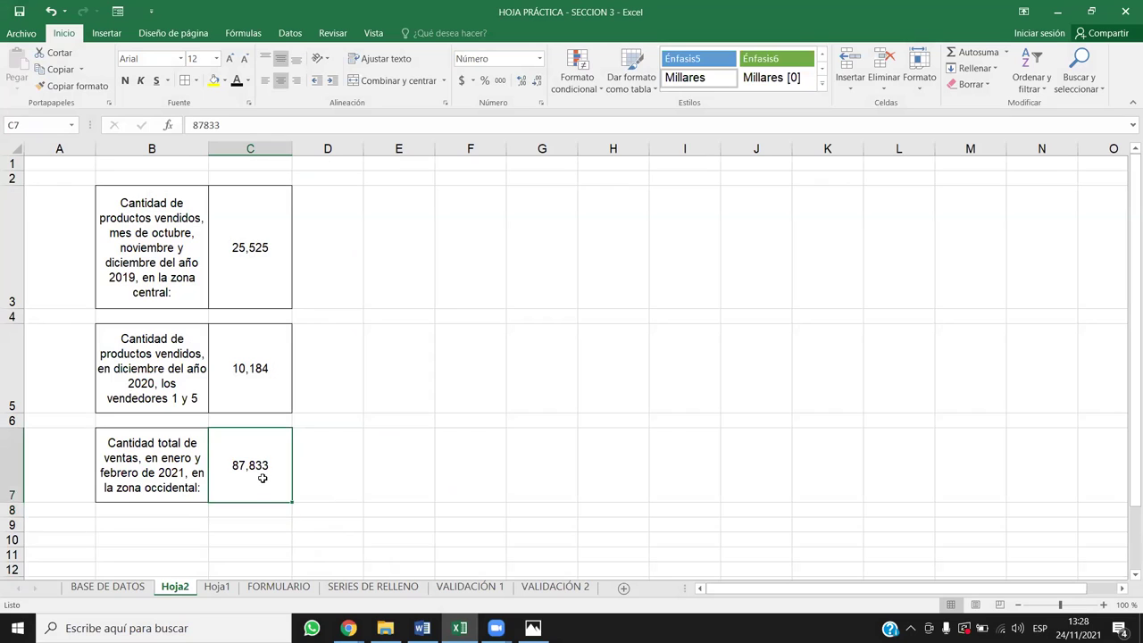
# - Correct the third question's answer in cell C7 to 87933
pyautogui.doubleClick(263, 478)
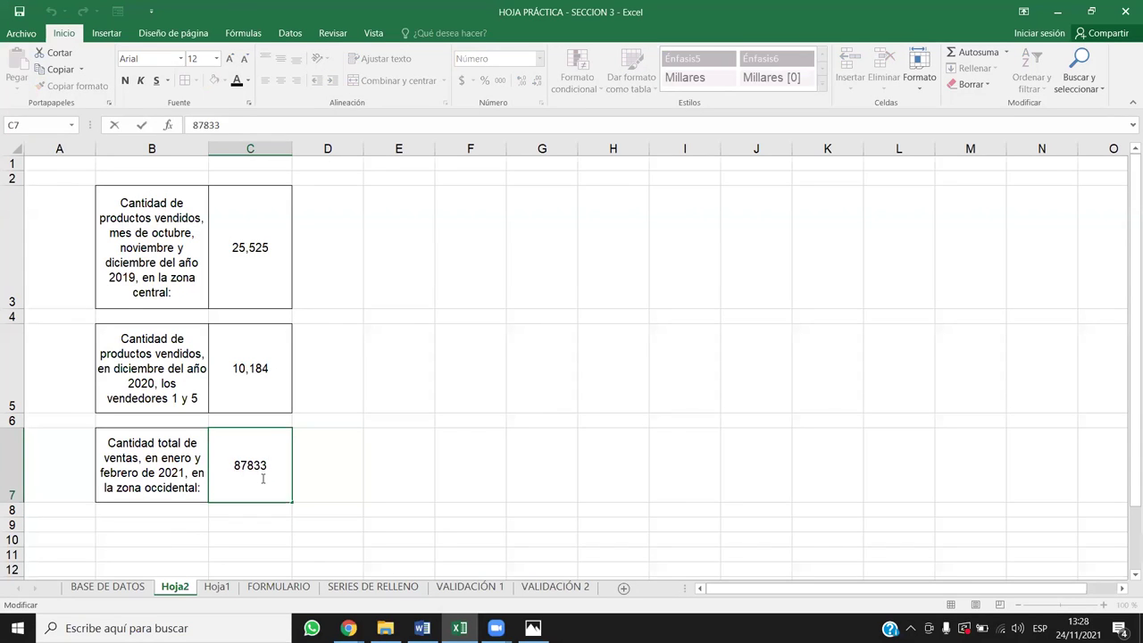
pyautogui.press('BackSpace')
pyautogui.write('9')
pyautogui.press('Return')
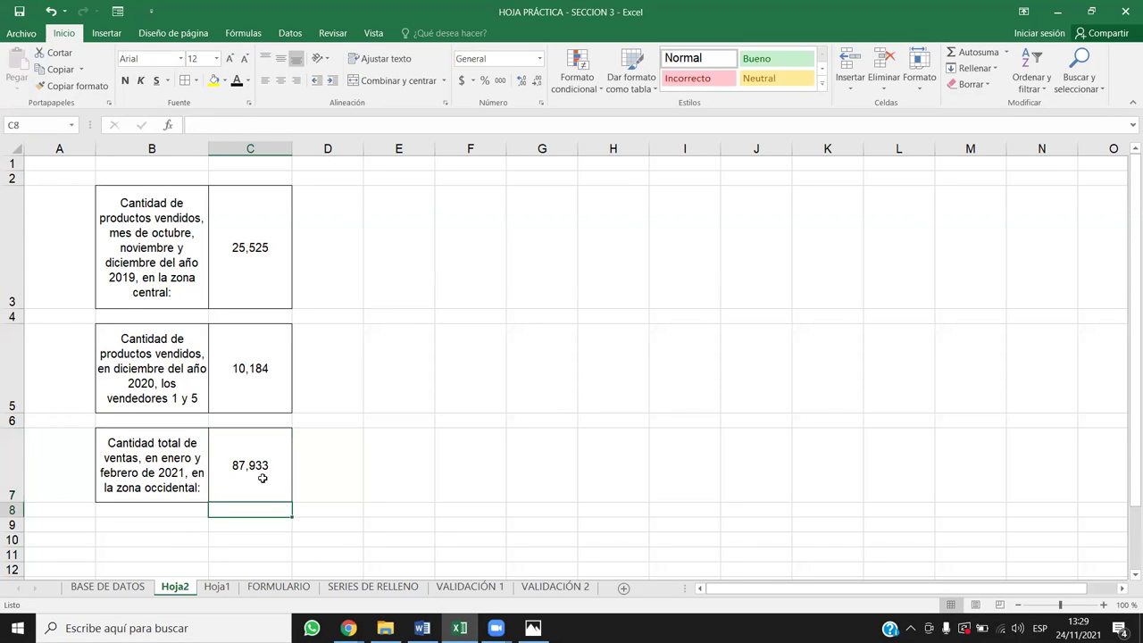
# - Filter the FECHA column in BASE DE DATOS to show only January and February 2021
pyautogui.click(114, 591)
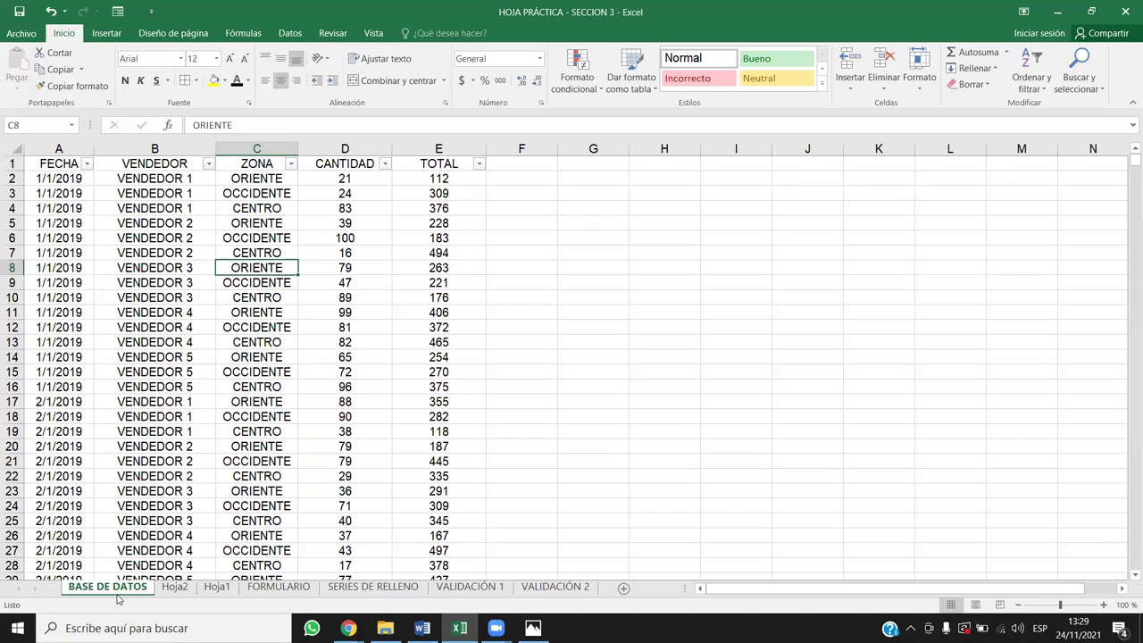
pyautogui.click(87, 164)
pyautogui.click(40, 307)
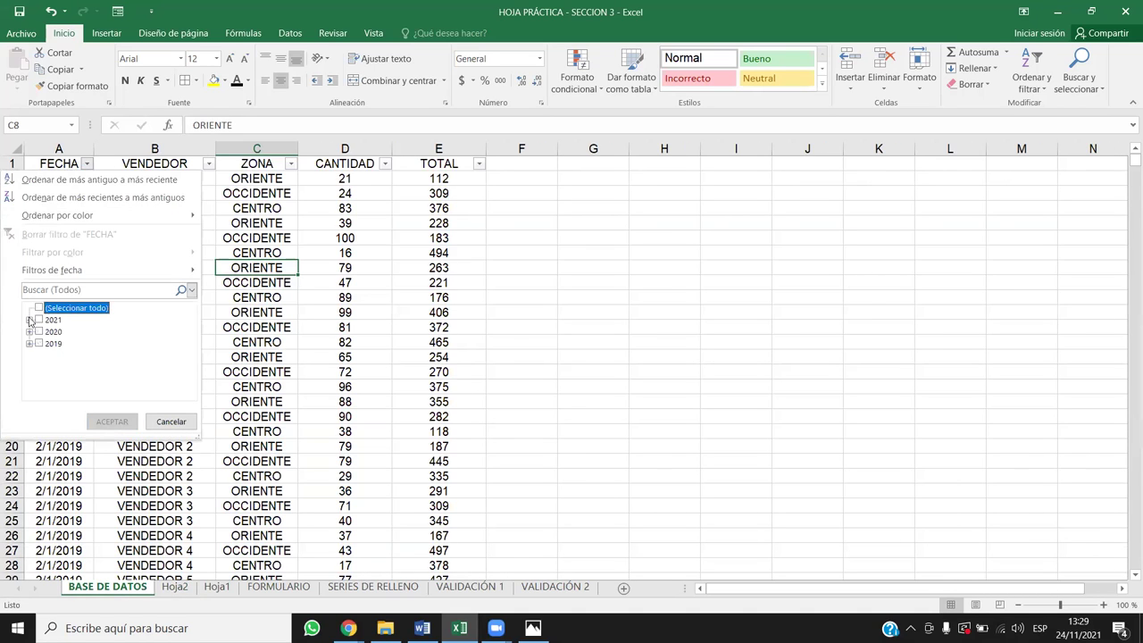
pyautogui.click(30, 320)
pyautogui.click(51, 319)
pyautogui.click(112, 422)
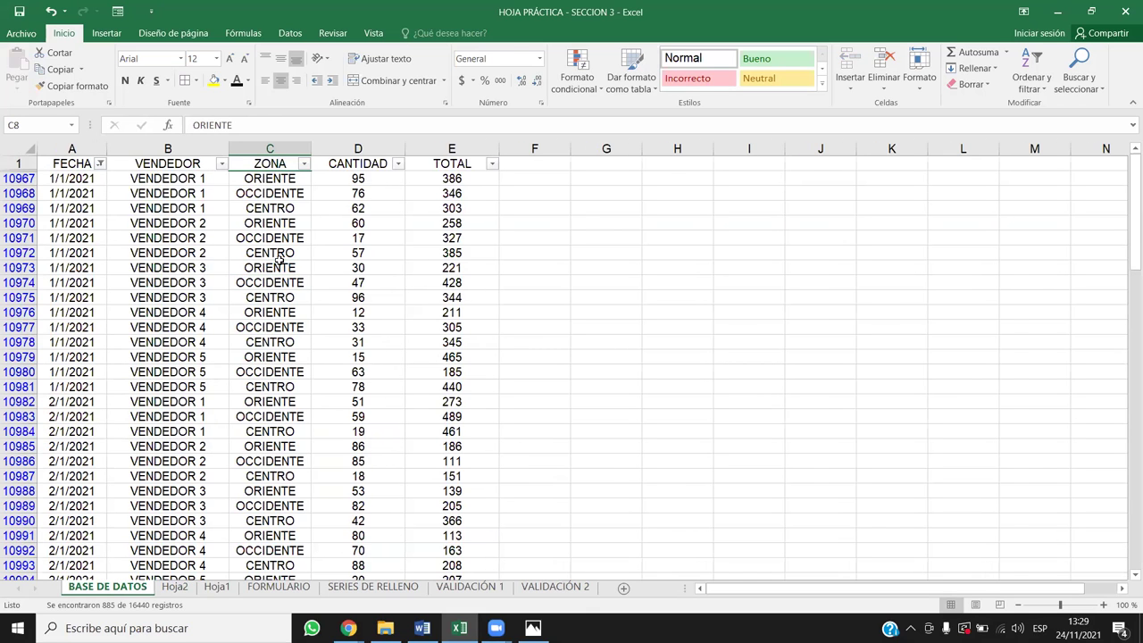
# - Filter the ZONA column to show only OCCIDENTE
pyautogui.click(304, 164)
pyautogui.click(153, 308)
pyautogui.click(154, 331)
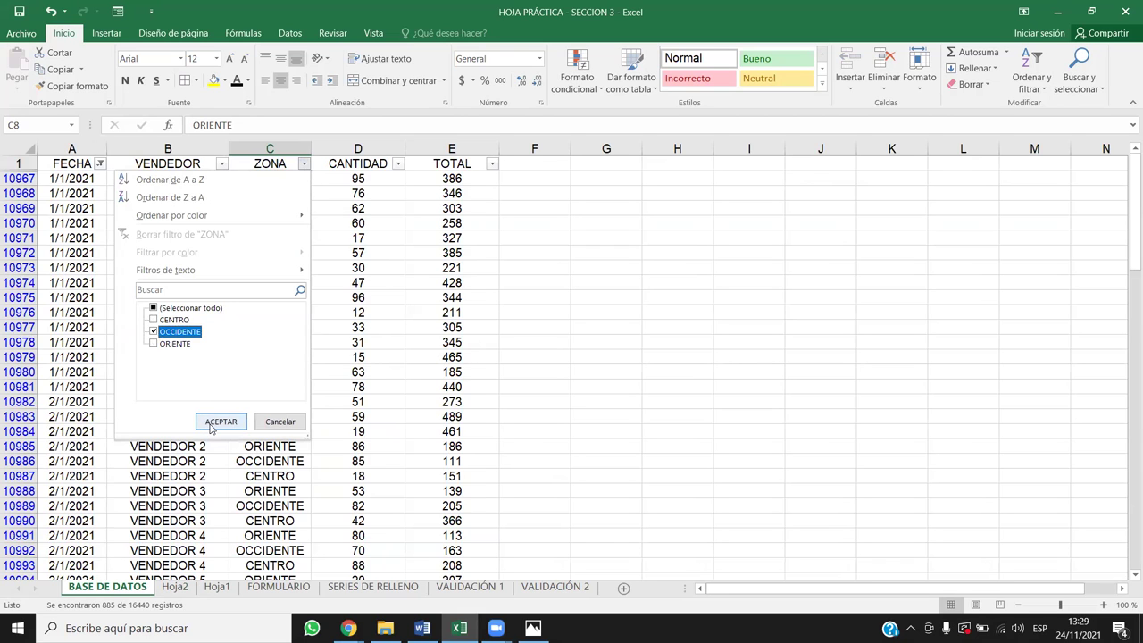
pyautogui.click(212, 423)
# - Reread the third question in Hoja2 and select all filtered TOTAL values in BASE DE DATOS to read their sum
pyautogui.click(175, 586)
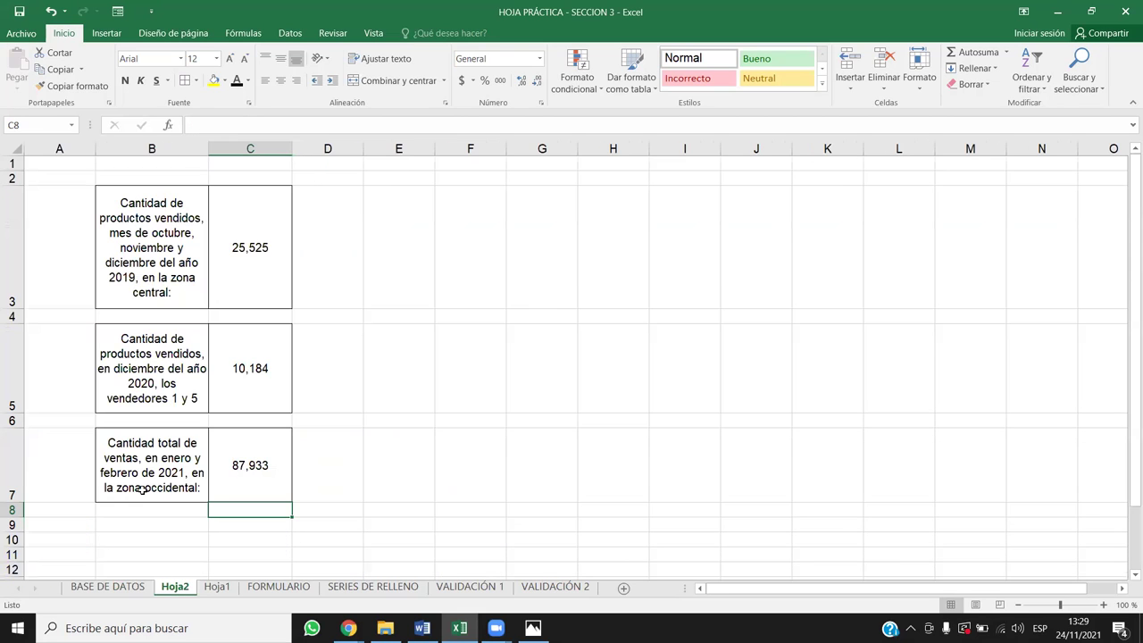
pyautogui.click(114, 586)
pyautogui.click(298, 386)
pyautogui.press('Right')
pyautogui.press('Right')
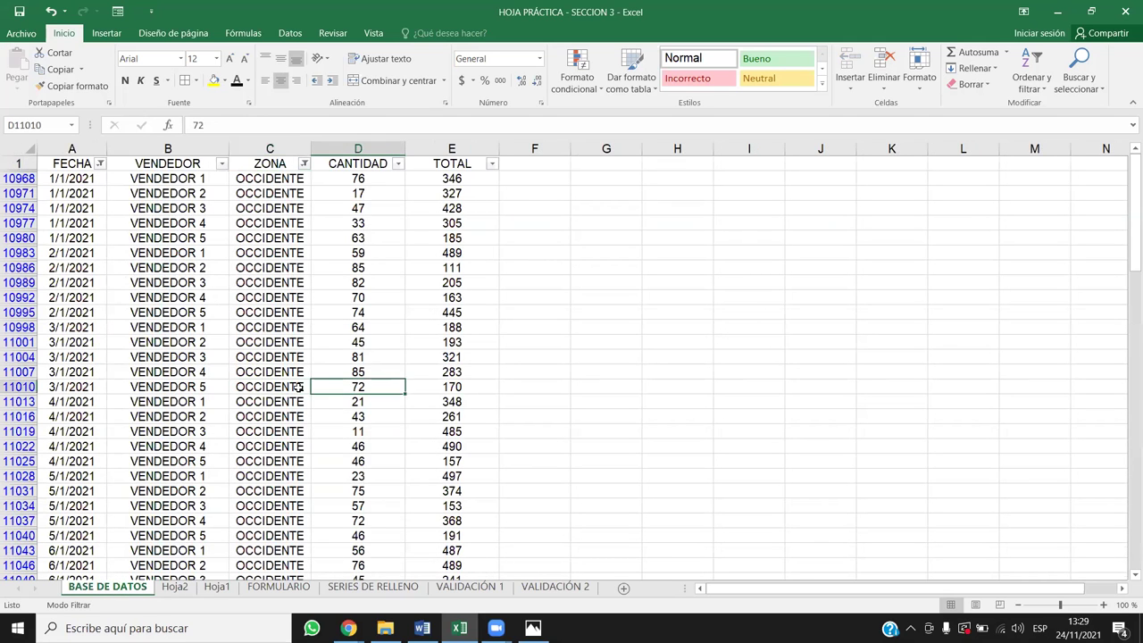
pyautogui.hotkey('ctrl', 'Up')
pyautogui.press('Down')
pyautogui.hotkey('ctrl', 'shift', 'Down')
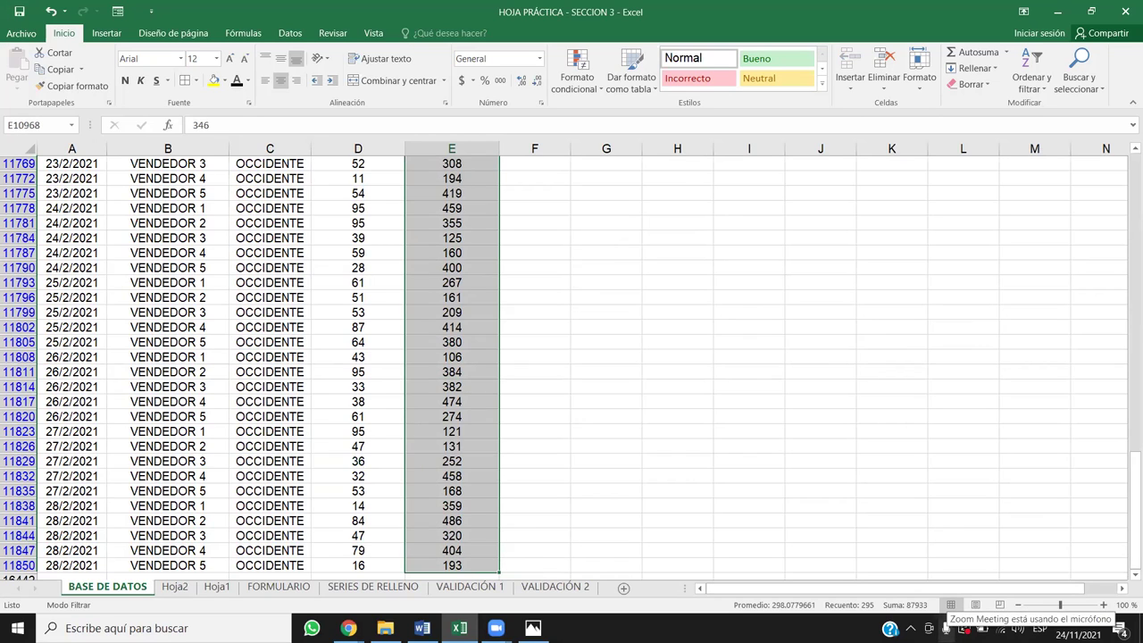
# - Compare the TOTAL sum with the third answer in cell C7 of Hoja2 and return to BASE DE DATOS
pyautogui.click(175, 586)
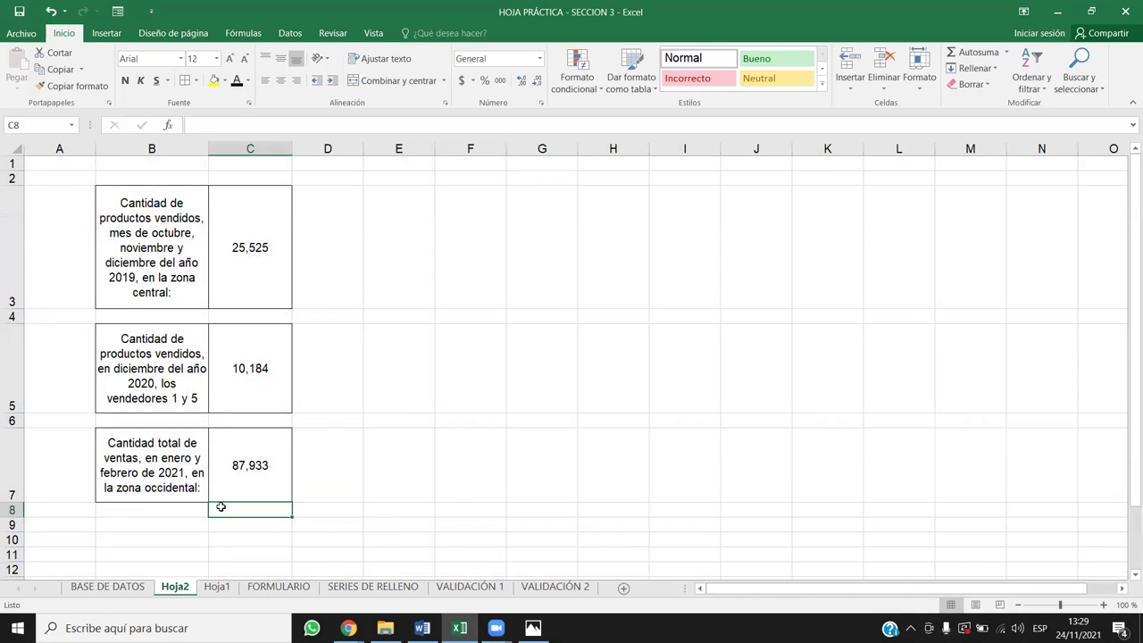
pyautogui.click(259, 447)
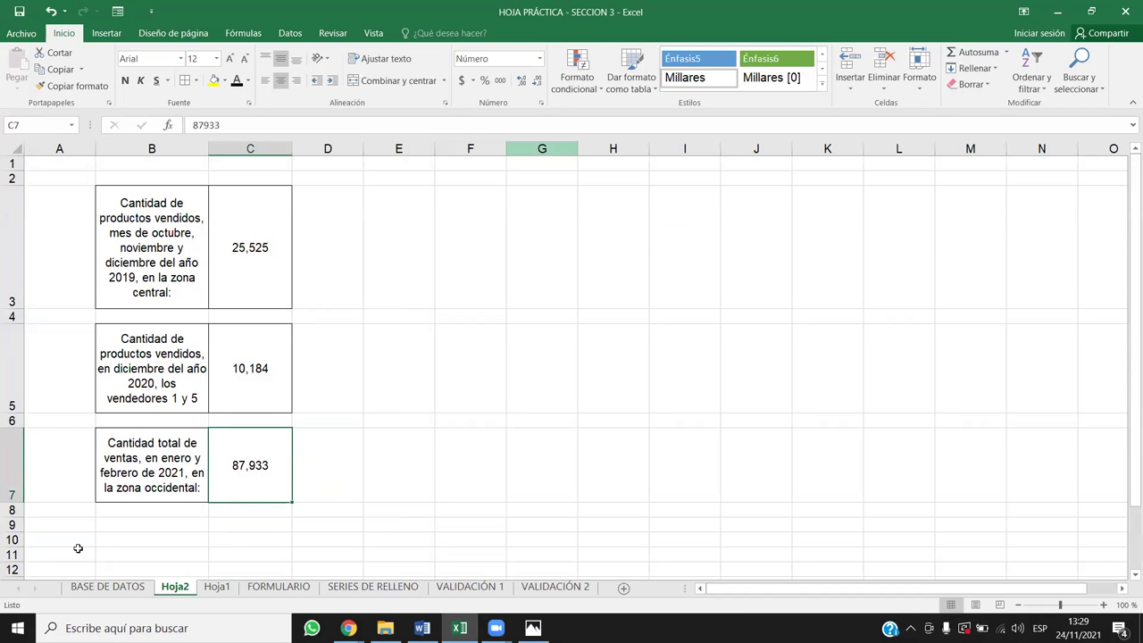
pyautogui.click(107, 589)
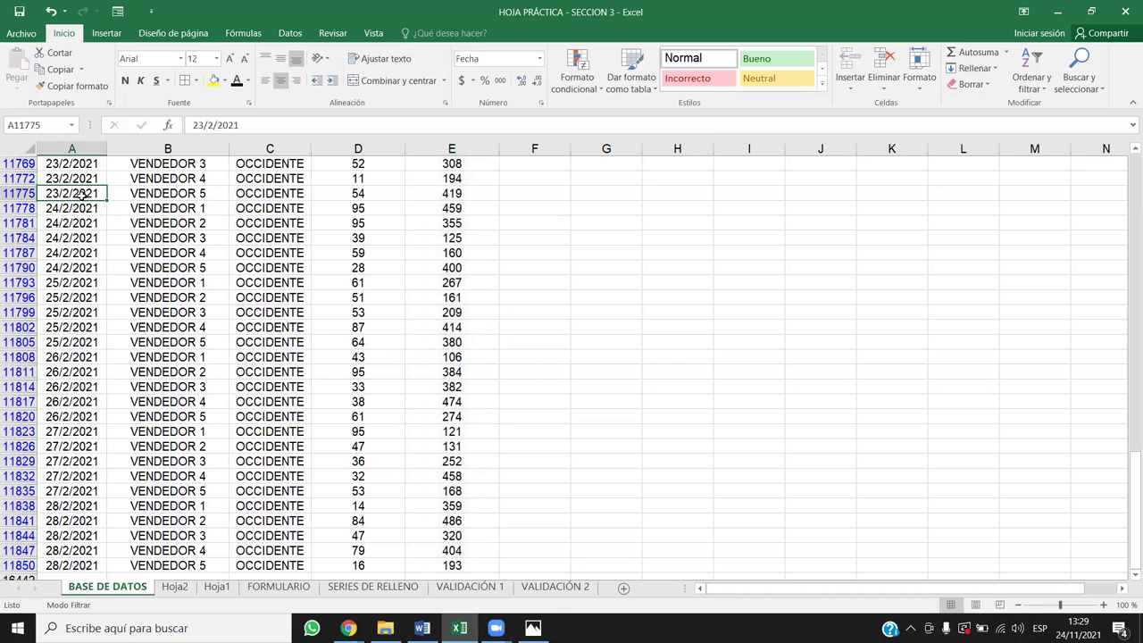
pyautogui.hotkey('ctrl', 'Home')
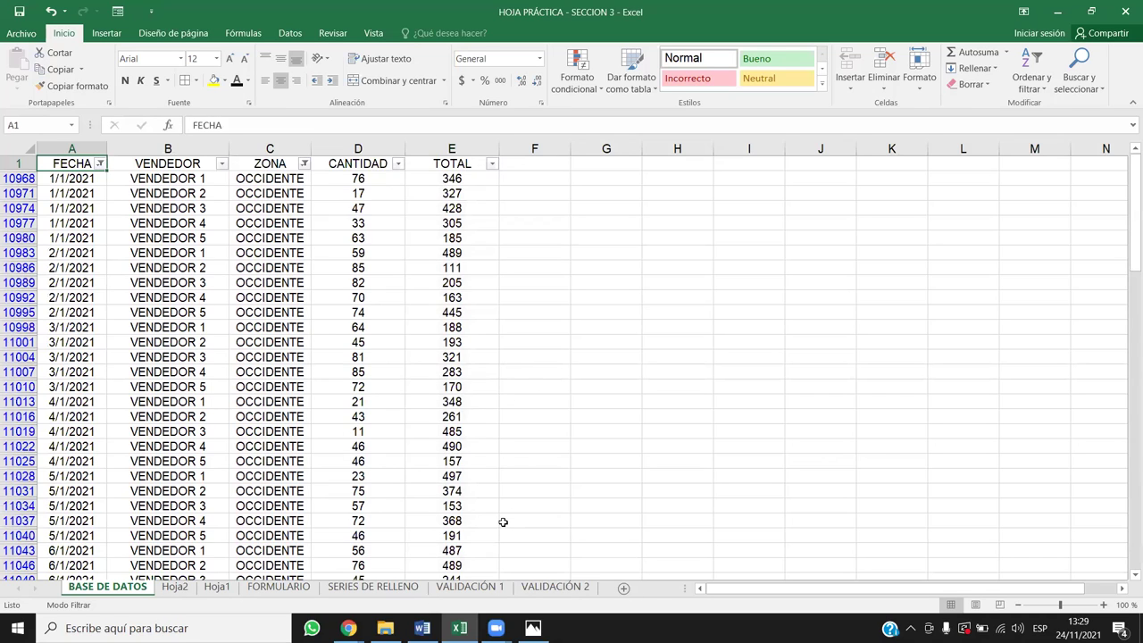
pyautogui.hotkey('ctrl', 'pagedown')
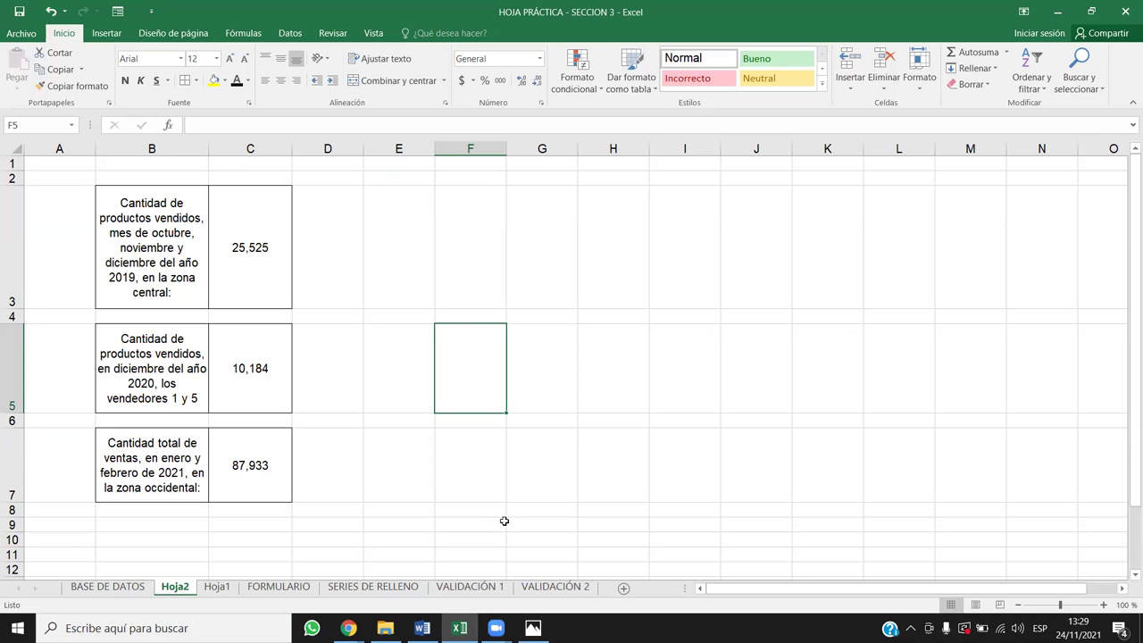
pyautogui.click(130, 587)
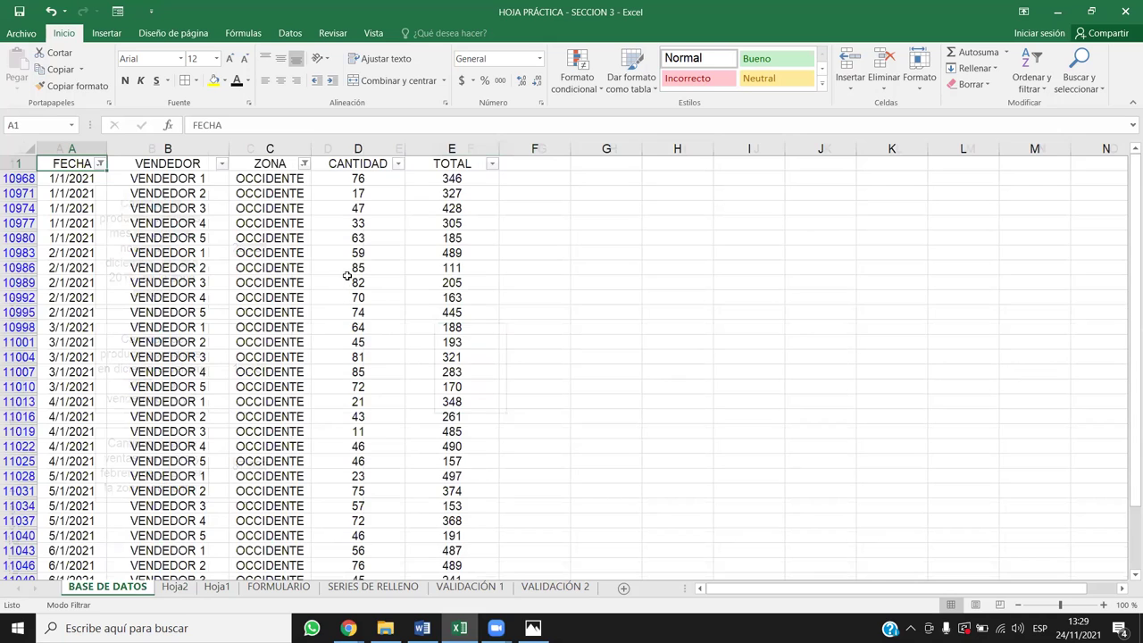
# - Widen the ZONA column slightly and clear the active filters across the FECHA to TOTAL headers, keeping filtering turned on
pyautogui.moveTo(310, 148); pyautogui.dragTo(350, 147)
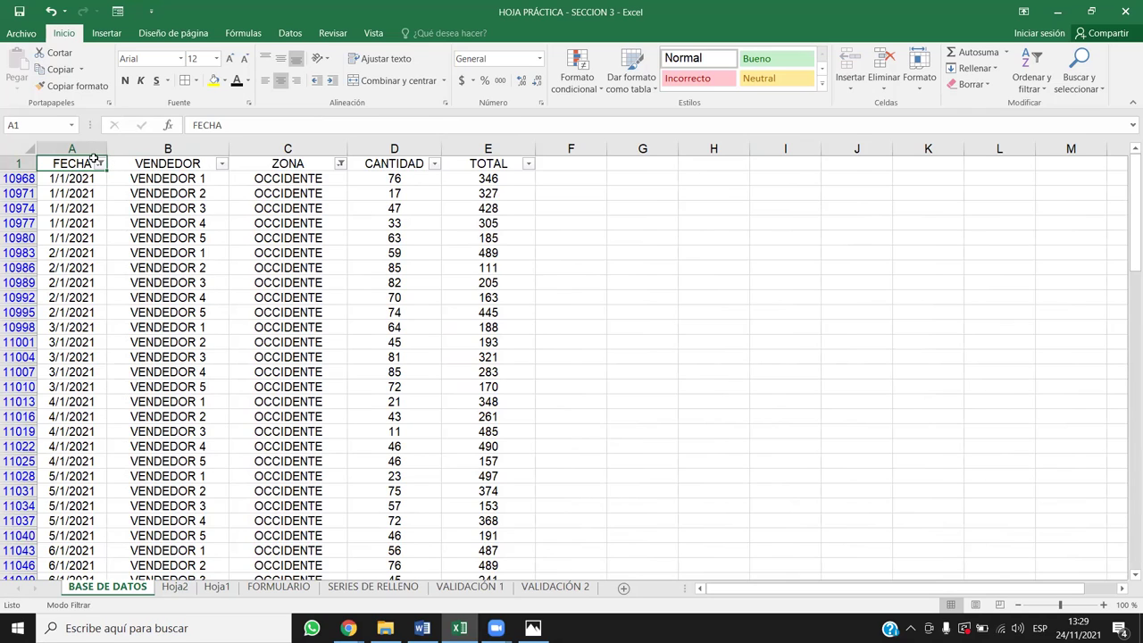
pyautogui.moveTo(77, 162); pyautogui.dragTo(514, 134)
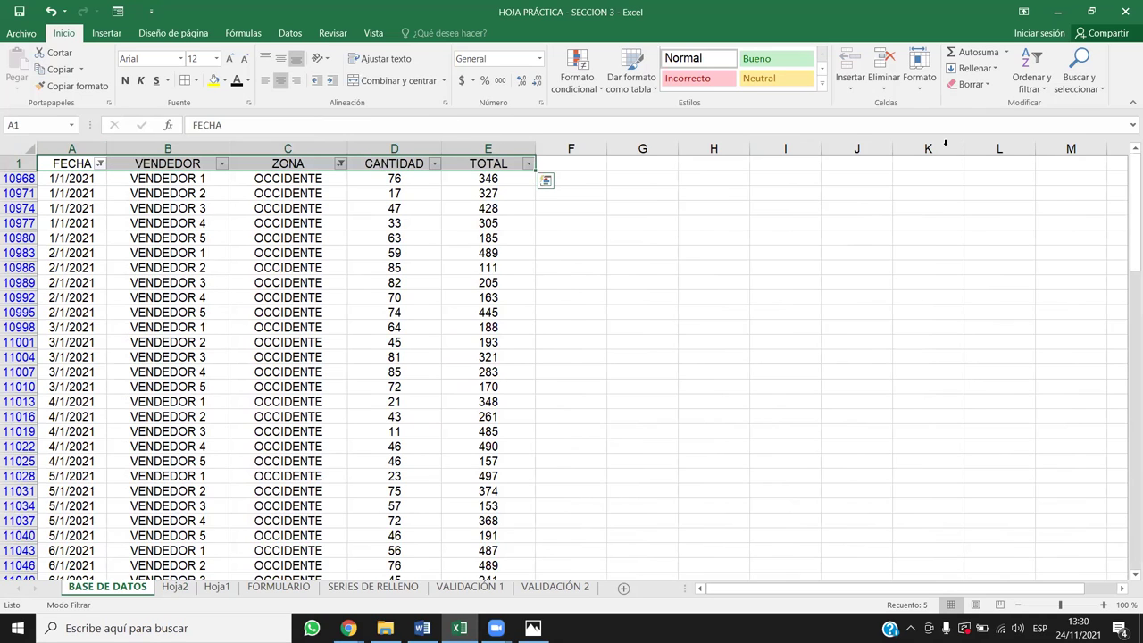
pyautogui.click(1038, 64)
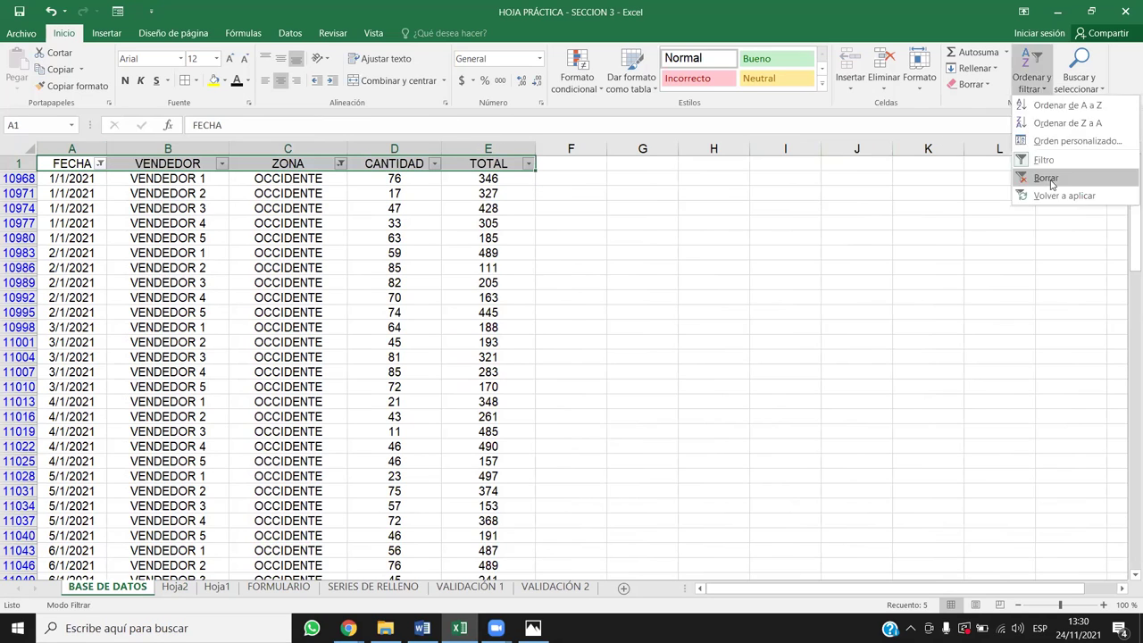
pyautogui.click(1054, 178)
pyautogui.click(10, 327)
# - Examine the unfiltered table by selecting its first records, the header row from FECHA to TOTAL and the ZONA entries
pyautogui.moveTo(95, 145); pyautogui.dragTo(500, 424)
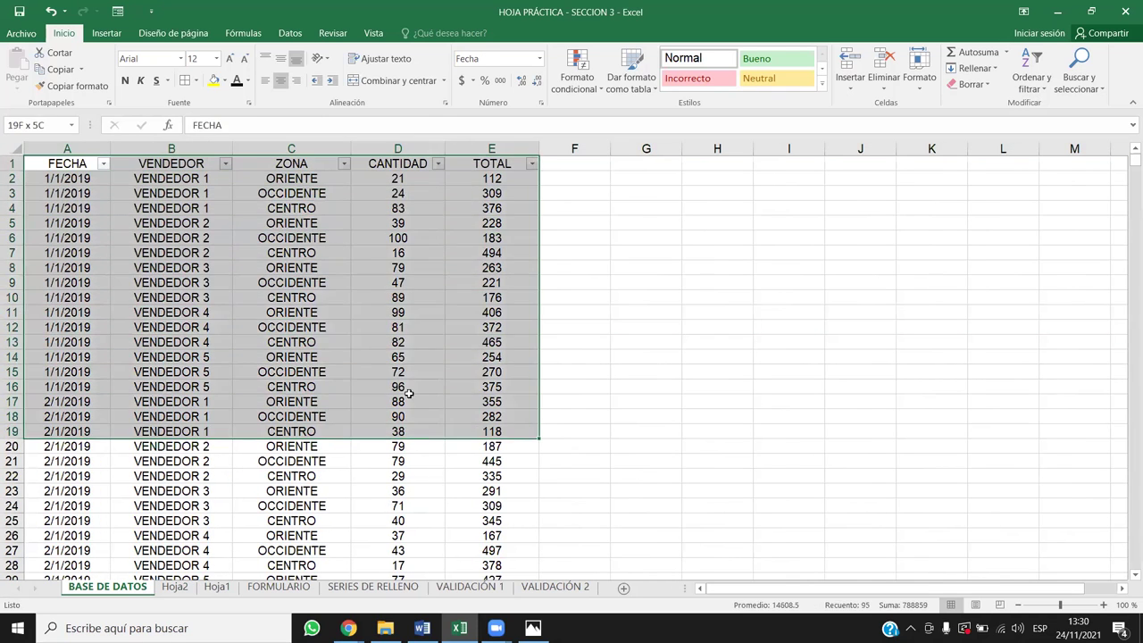
pyautogui.click(397, 356)
pyautogui.moveTo(80, 165); pyautogui.dragTo(534, 162)
pyautogui.click(486, 266)
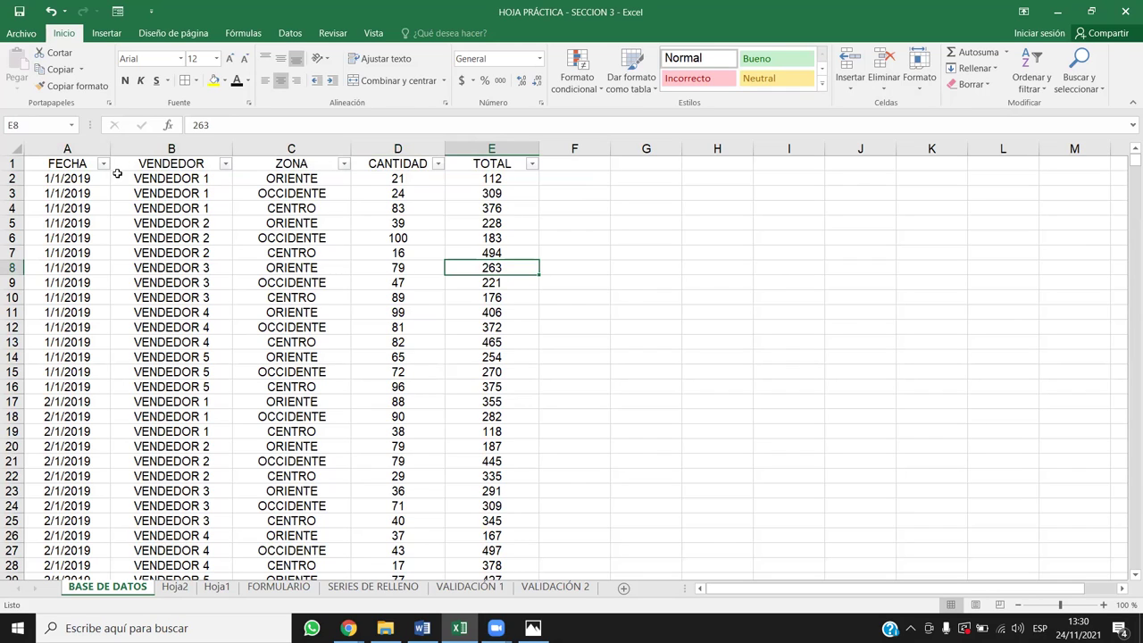
pyautogui.moveTo(270, 178); pyautogui.dragTo(291, 284)
pyautogui.click(241, 416)
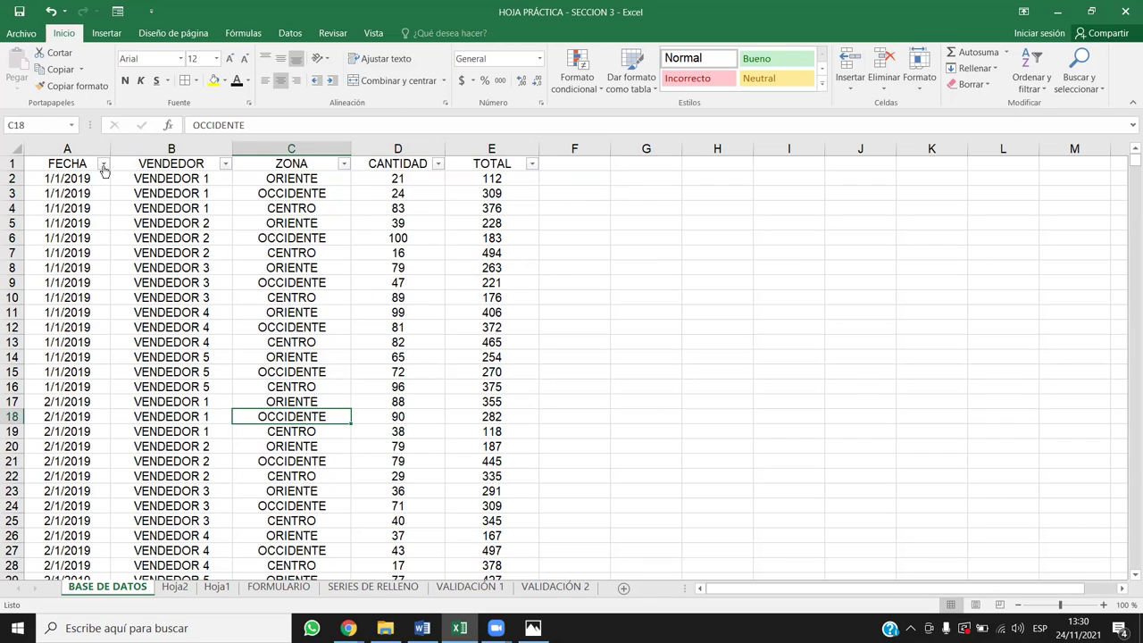
# - Sort the records by FECHA from oldest to newest and check the first and last dates
pyautogui.click(104, 165)
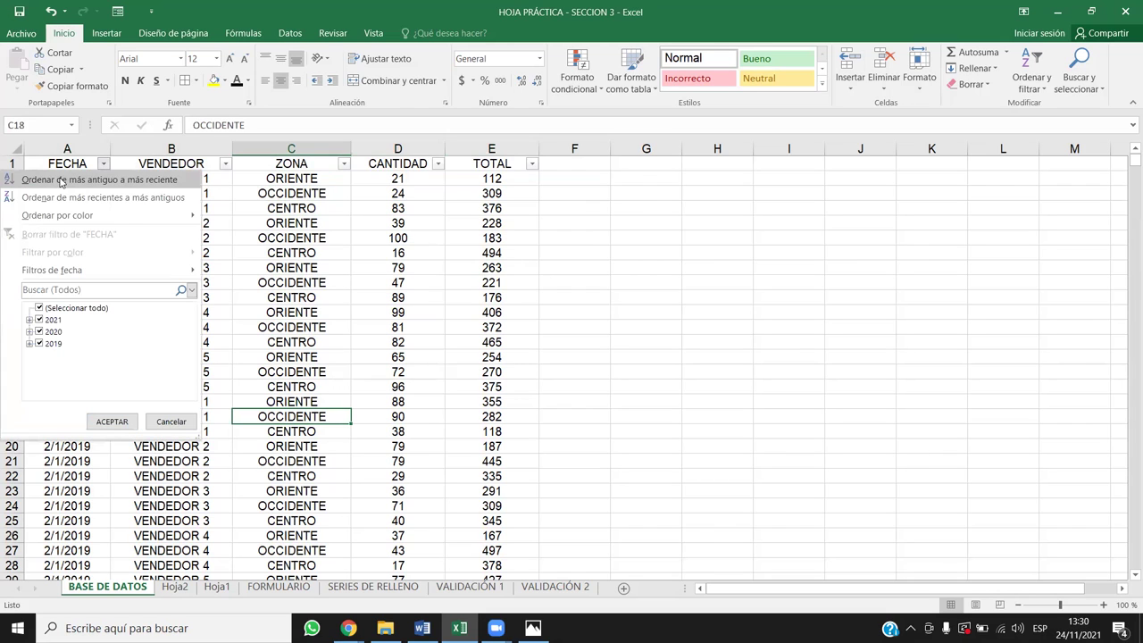
pyautogui.click(83, 179)
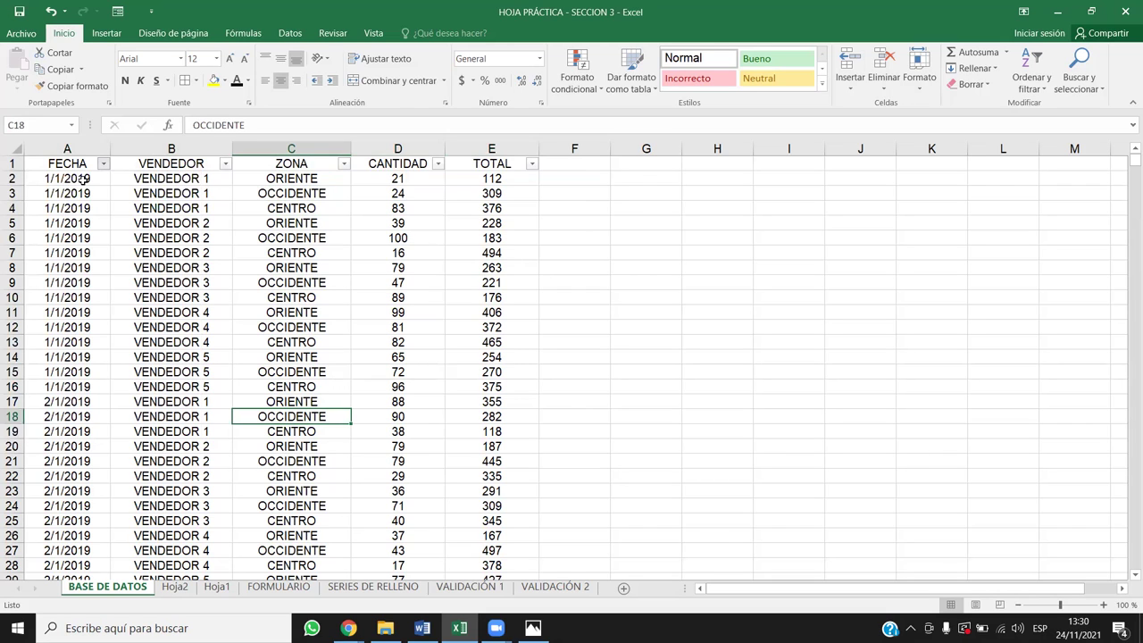
pyautogui.click(142, 188)
pyautogui.click(76, 179)
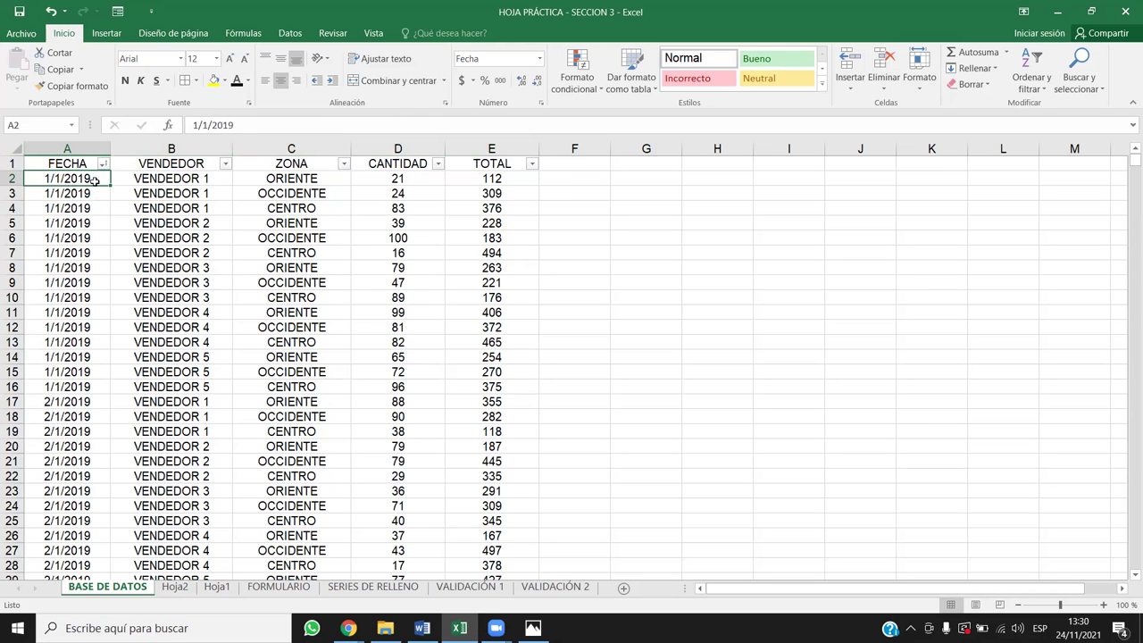
pyautogui.doubleClick(94, 183)
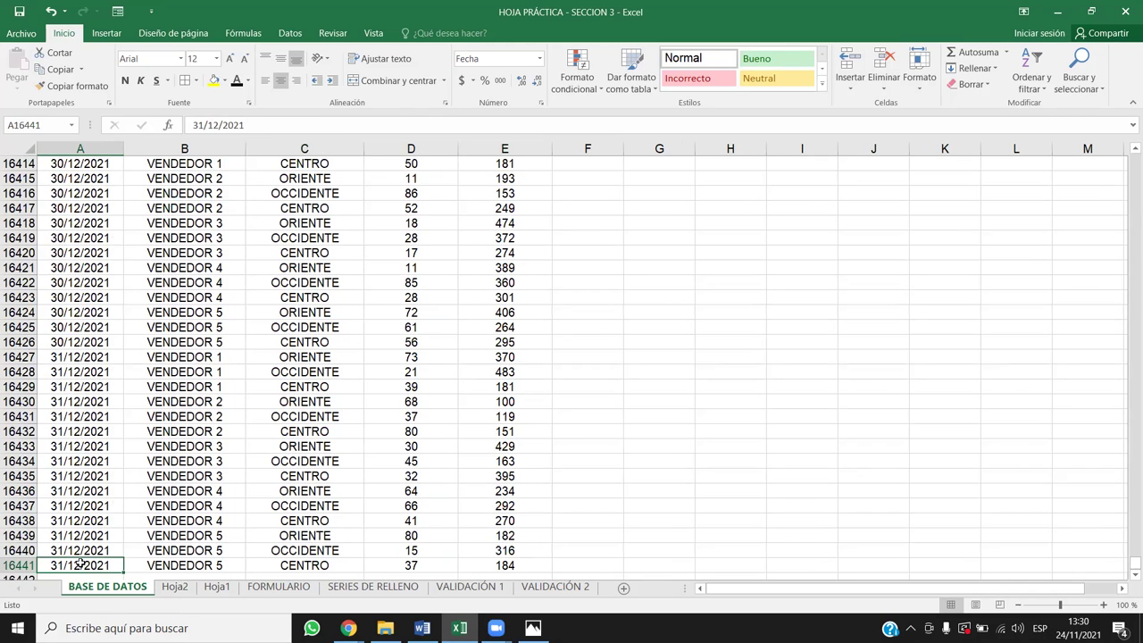
pyautogui.hotkey('ctrl', 'Up')
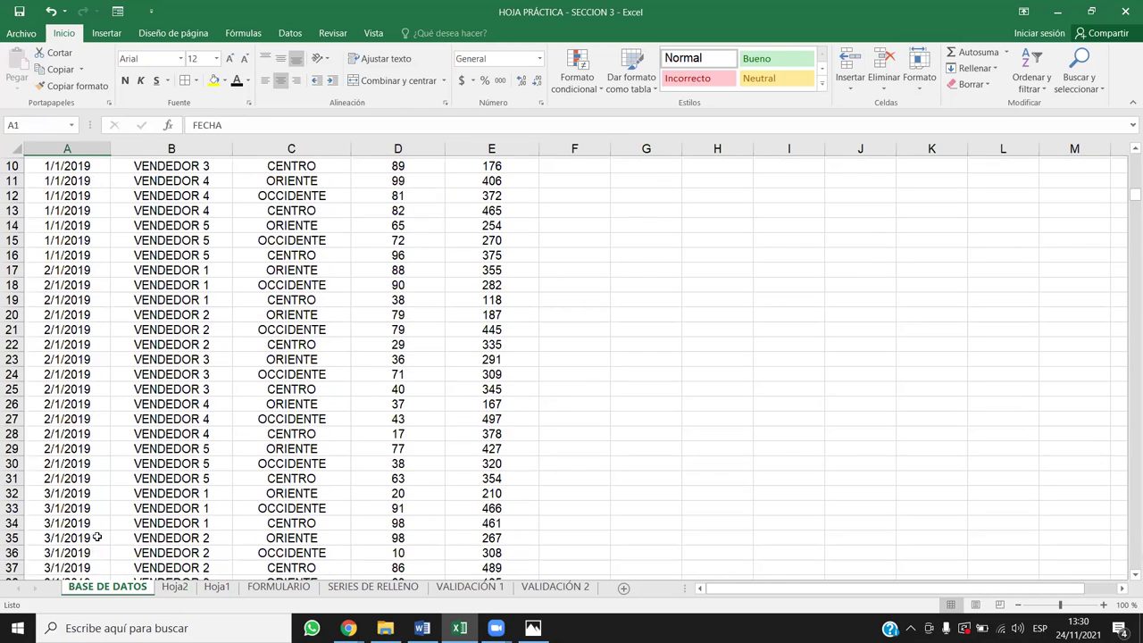
pyautogui.scroll(3, 97, 537)
pyautogui.click(114, 327)
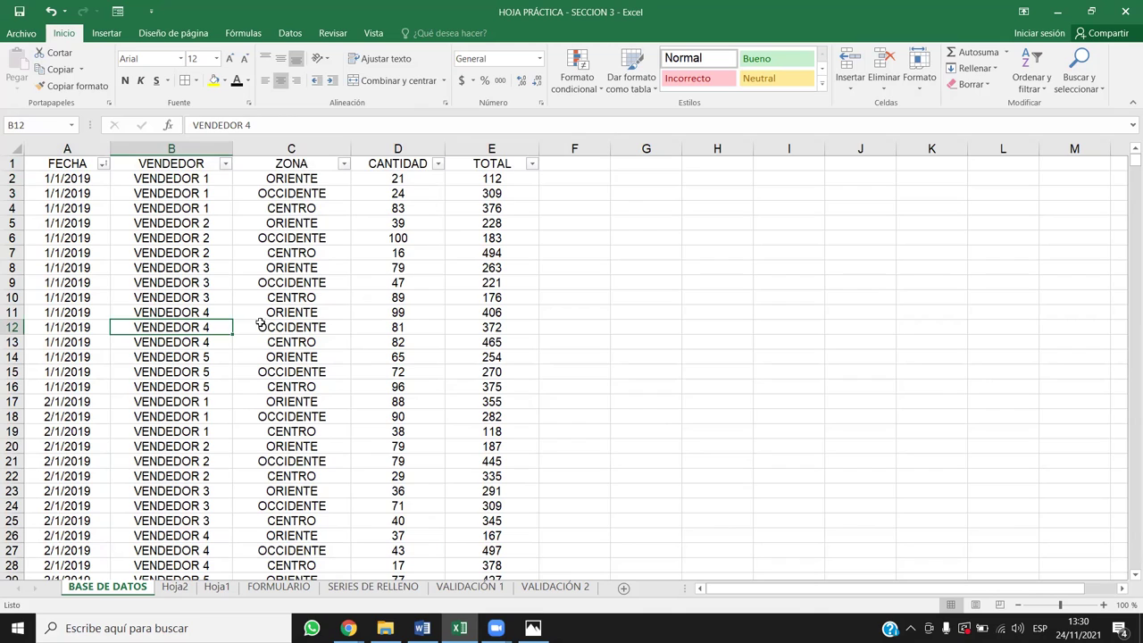
# - Examine the VENDEDOR filter options with all vendors kept, and how vendors and zones repeat for each date
pyautogui.click(225, 165)
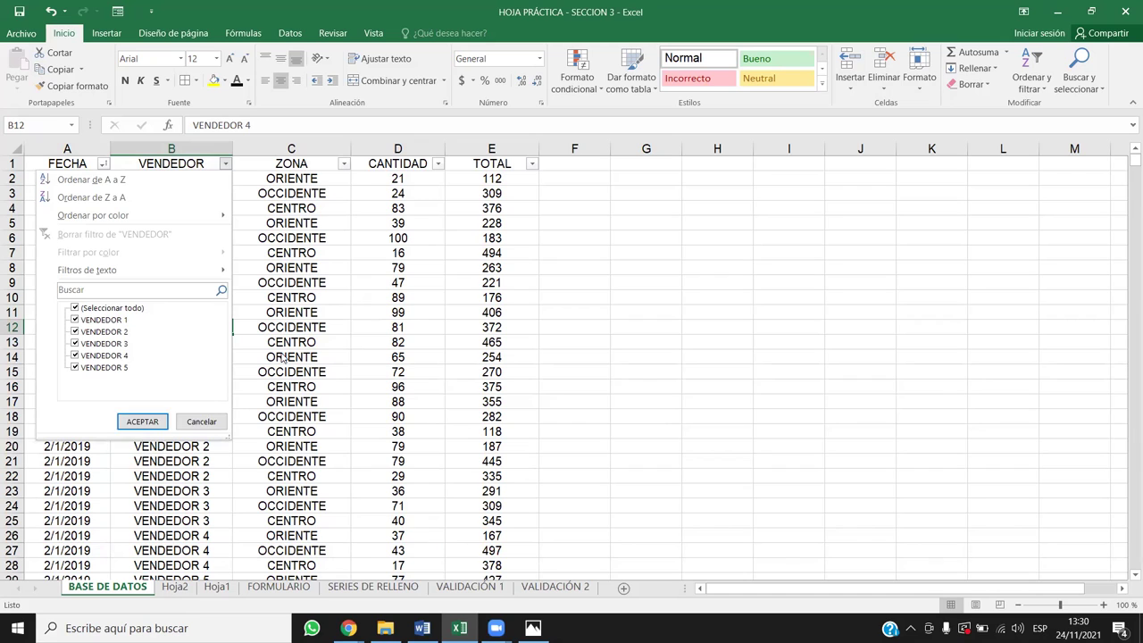
pyautogui.click(142, 421)
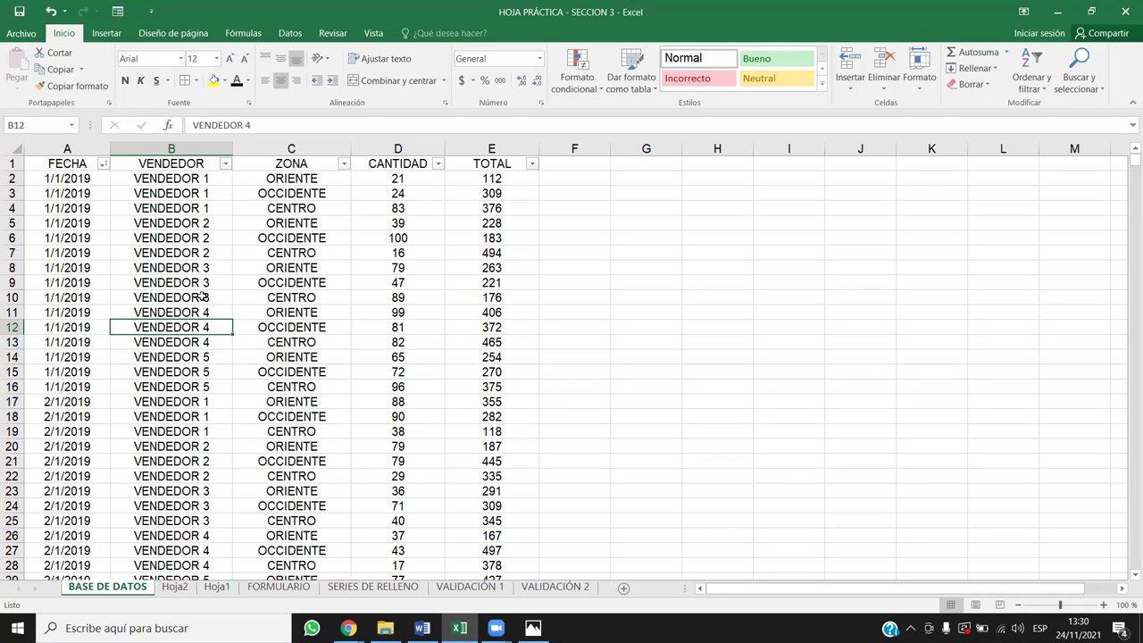
pyautogui.moveTo(220, 179); pyautogui.dragTo(219, 224)
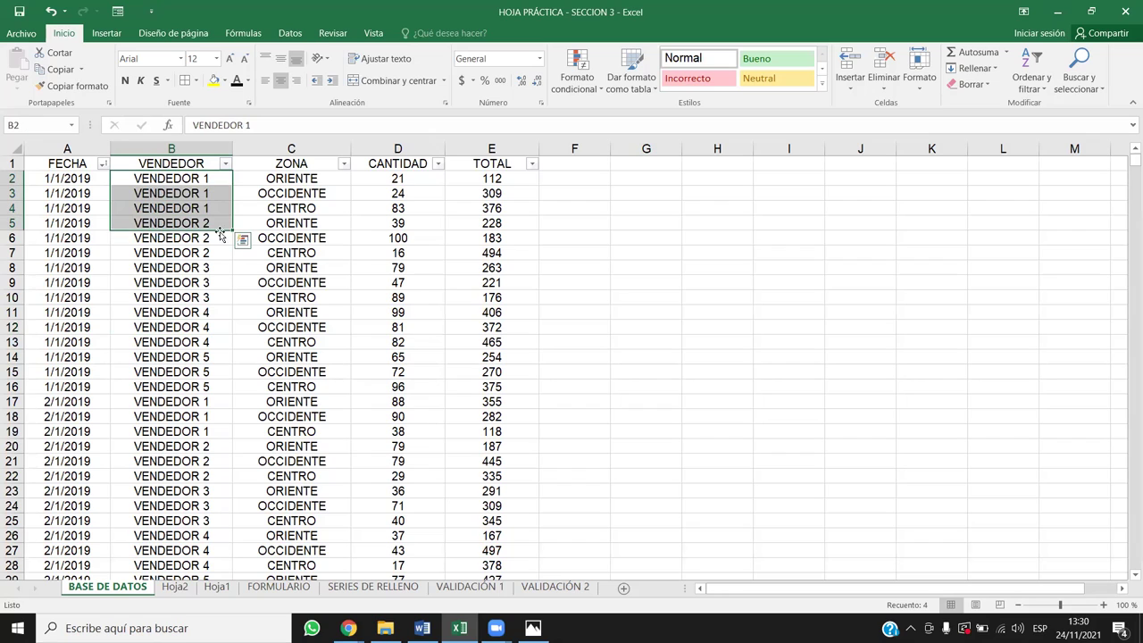
pyautogui.click(207, 404)
pyautogui.moveTo(207, 404); pyautogui.dragTo(209, 433)
pyautogui.moveTo(15, 402); pyautogui.dragTo(13, 437)
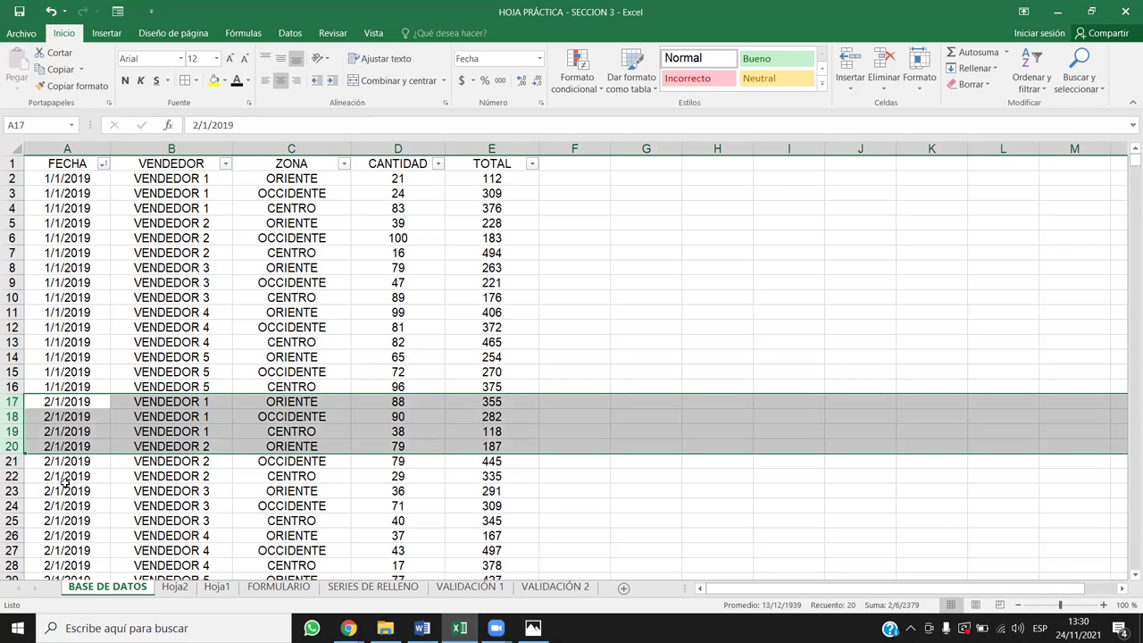
pyautogui.click(415, 250)
pyautogui.moveTo(330, 191); pyautogui.dragTo(317, 416)
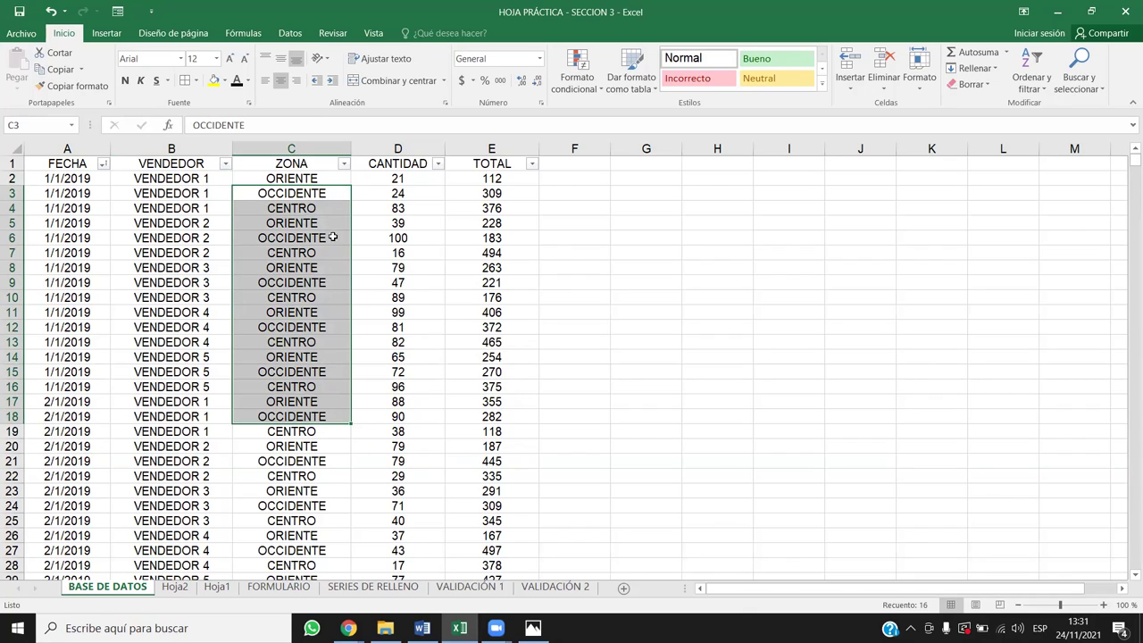
# - Examine the VENDEDOR 2 entries in B5:B7, and select the FECHA column followed by the VENDEDOR column
pyautogui.click(189, 314)
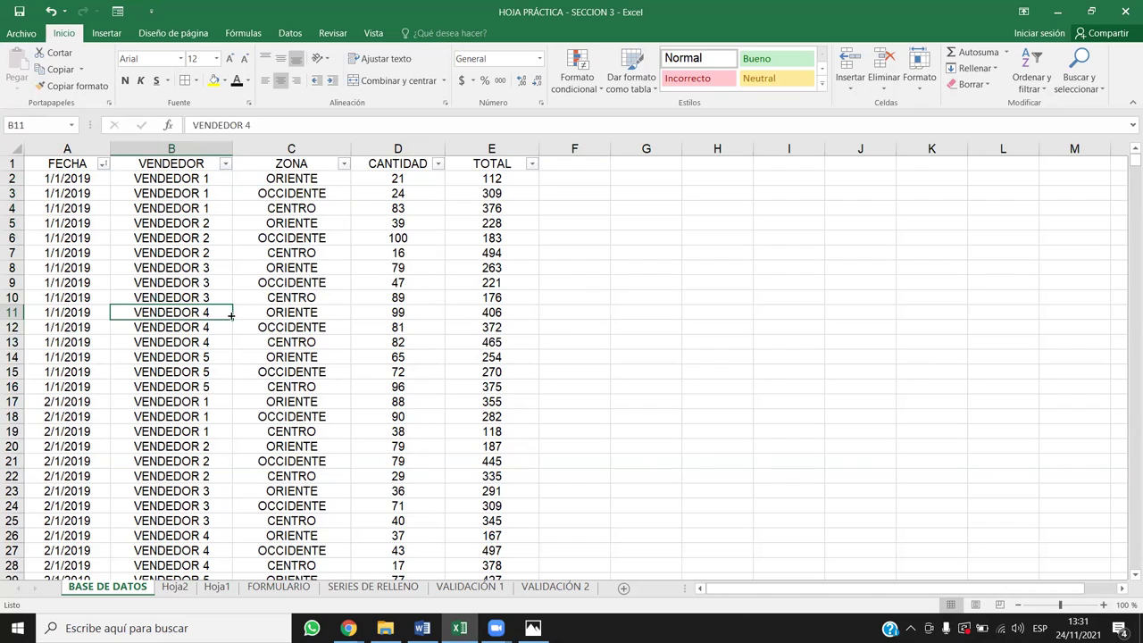
pyautogui.click(311, 291)
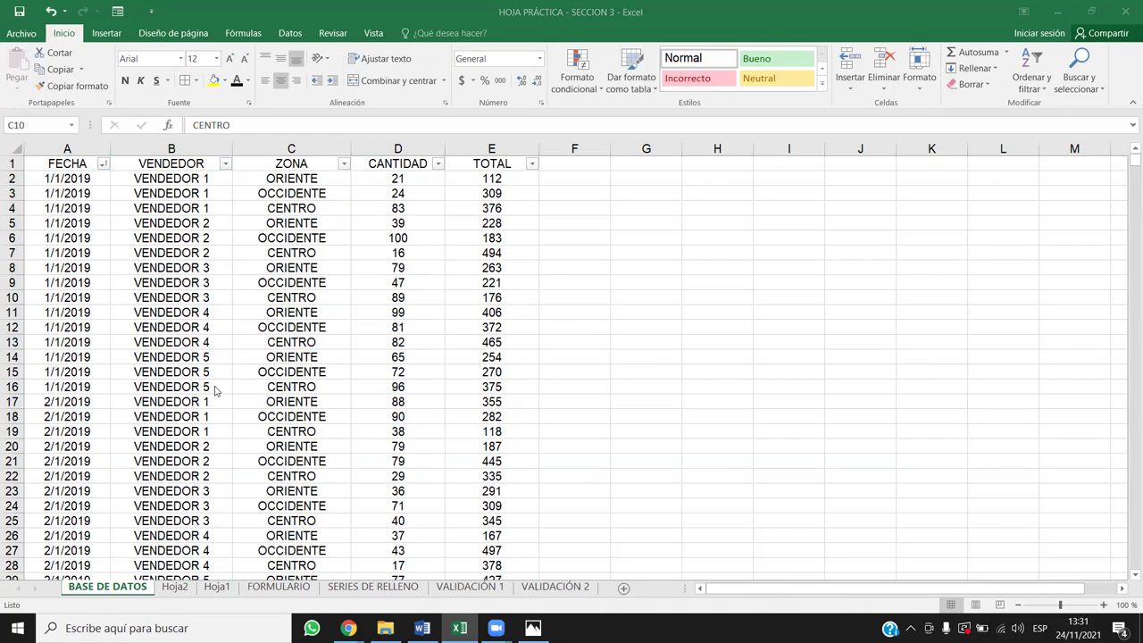
pyautogui.moveTo(211, 179); pyautogui.dragTo(206, 253)
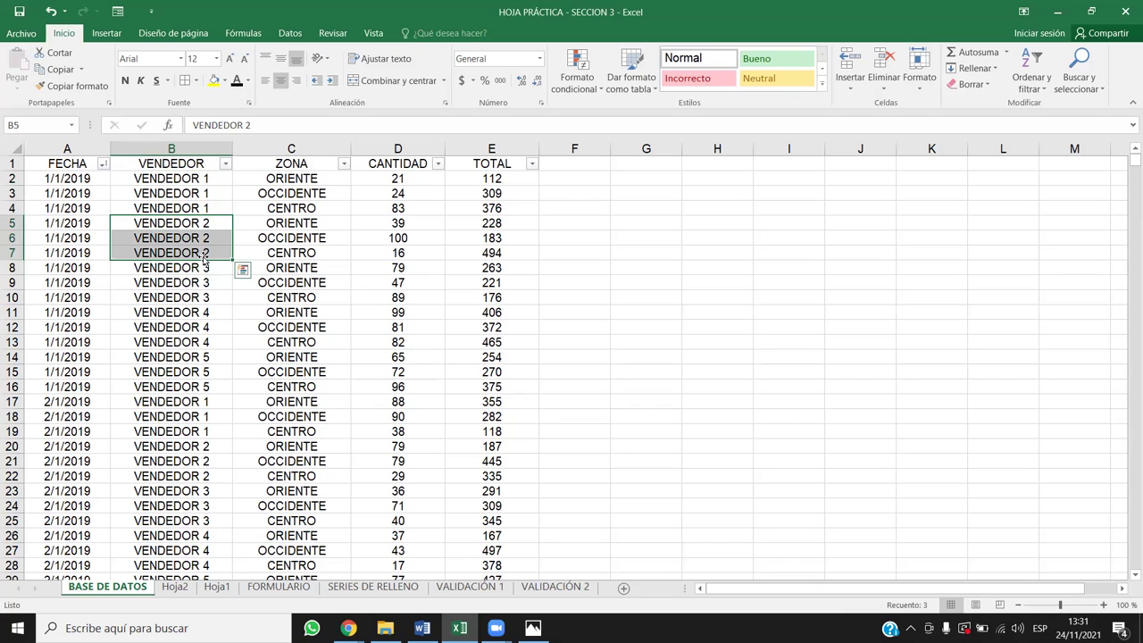
pyautogui.scroll(-5, 207, 369)
pyautogui.scroll(5, 198, 375)
pyautogui.click(86, 146)
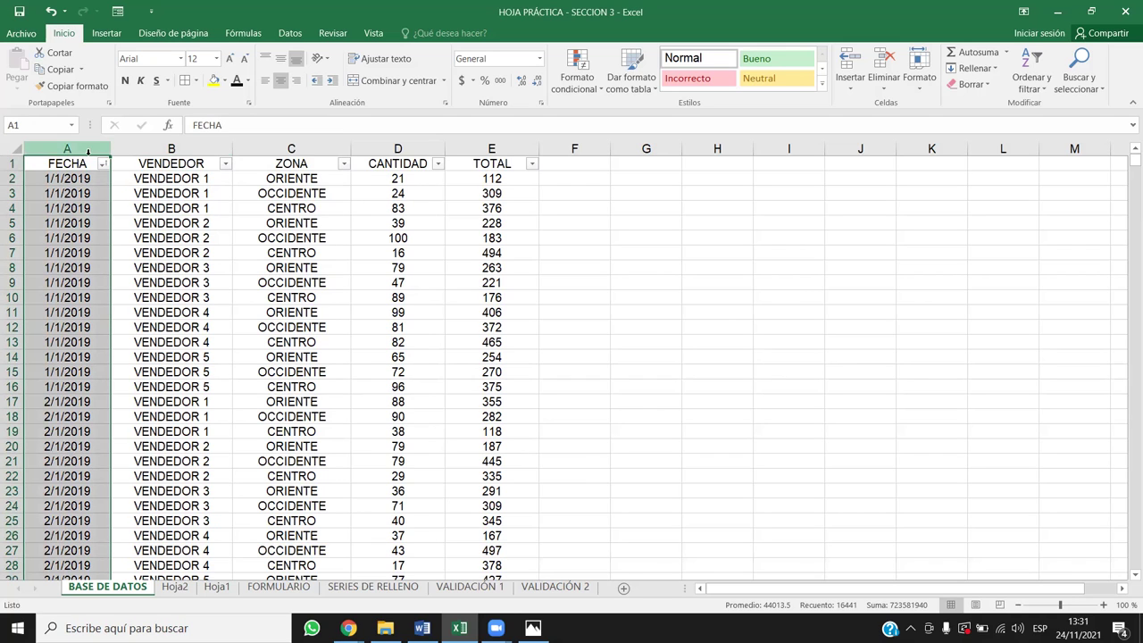
pyautogui.click(157, 149)
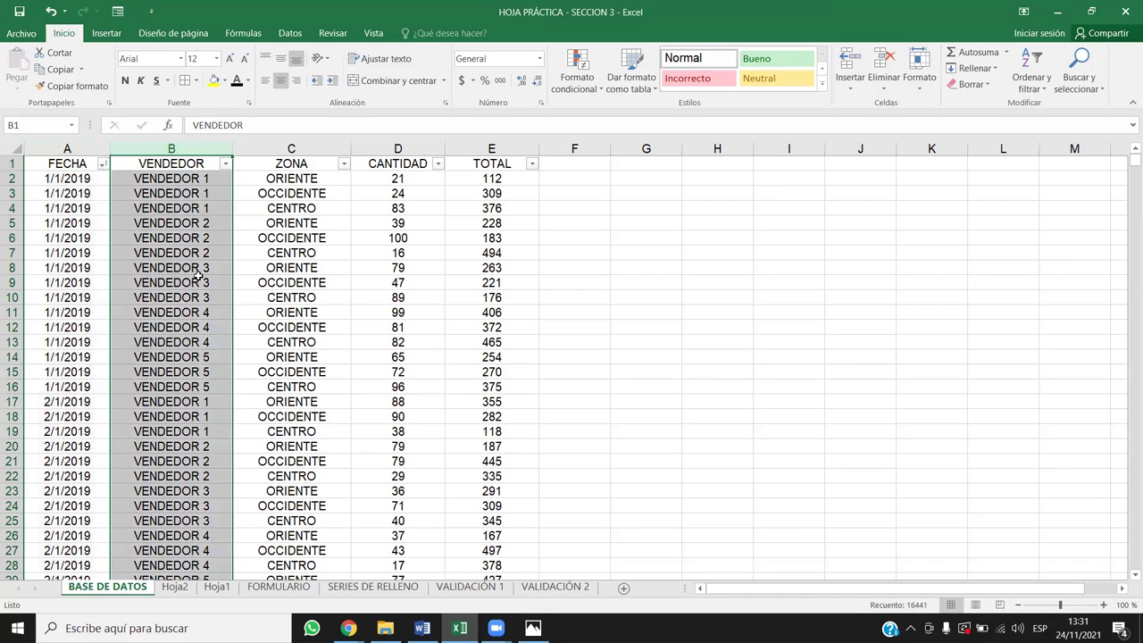
# - Sort the records by VENDEDOR from A to Z and check the vendor entries down the column
pyautogui.click(225, 164)
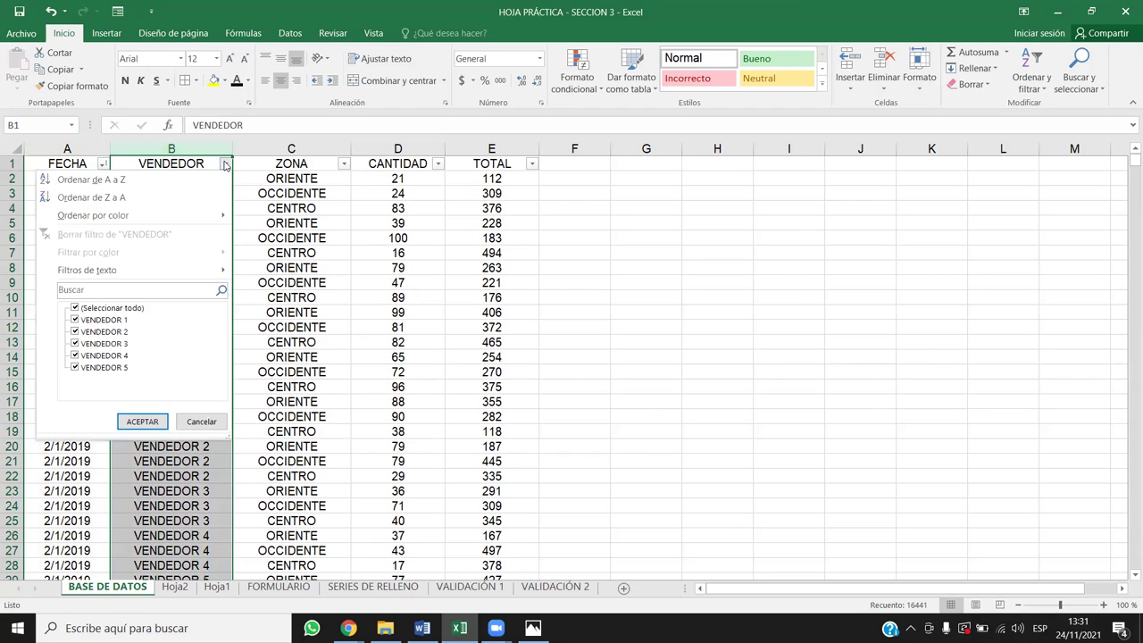
pyautogui.click(107, 179)
pyautogui.click(217, 183)
pyautogui.moveTo(217, 188); pyautogui.dragTo(230, 572)
pyautogui.moveTo(231, 560); pyautogui.dragTo(140, 471)
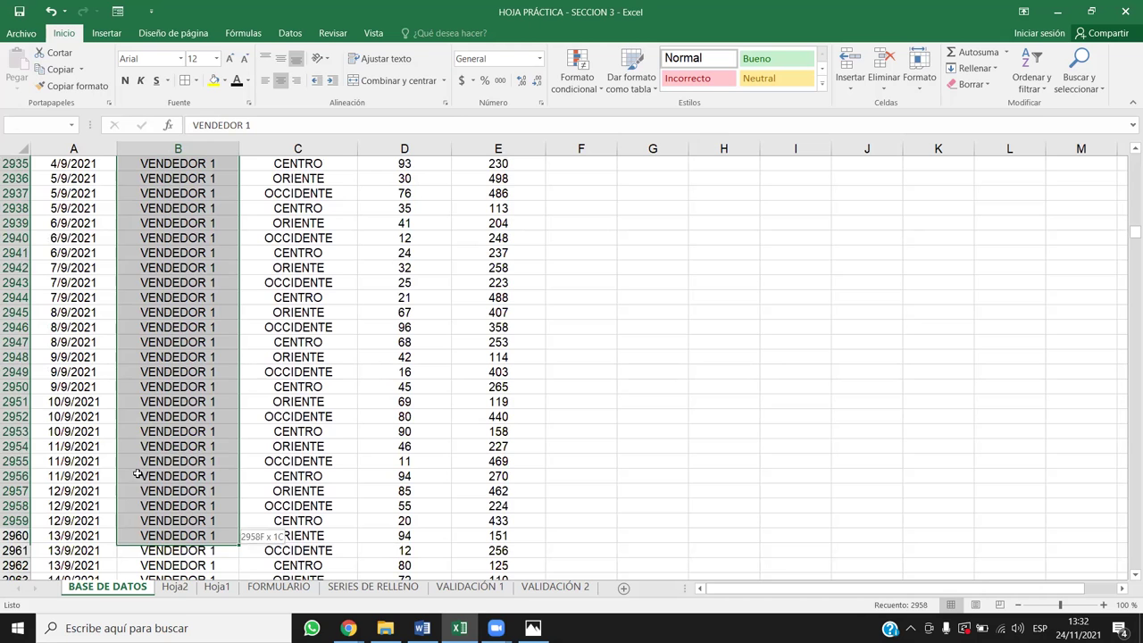
pyautogui.click(183, 312)
pyautogui.hotkey('ctrl', 'Up')
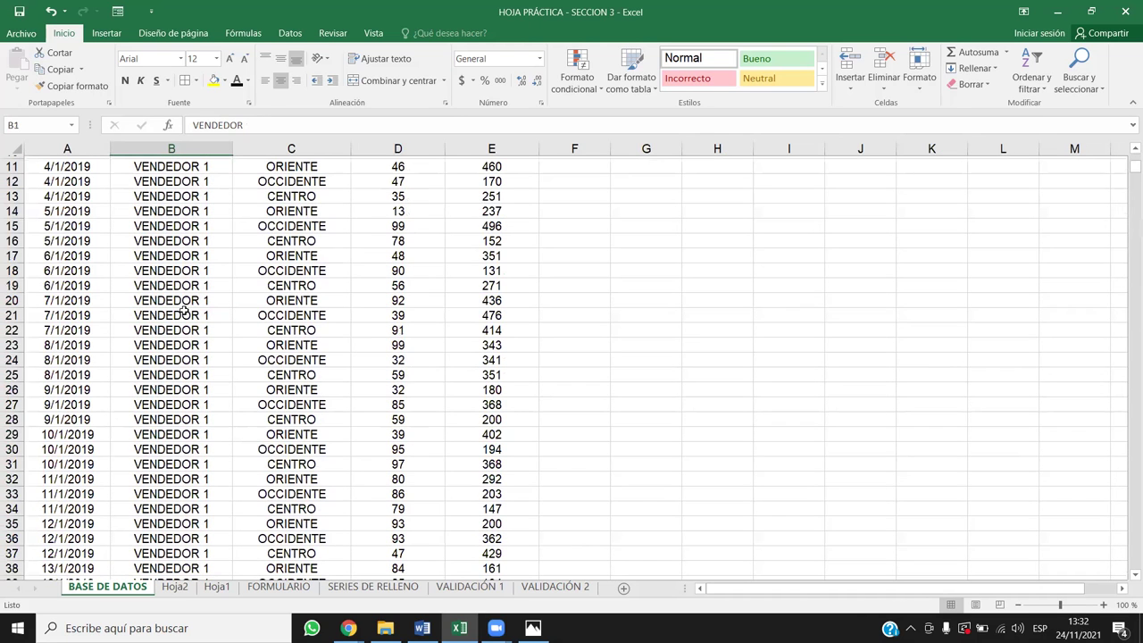
pyautogui.scroll(4, 183, 310)
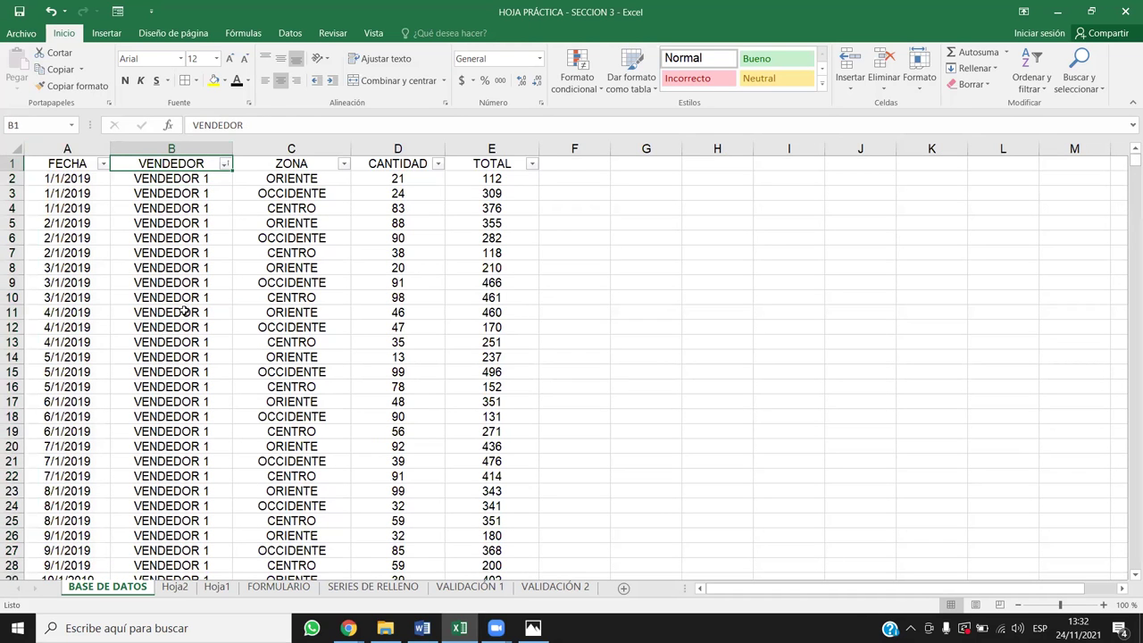
# - Filter VENDEDOR to show only VENDEDOR 1 and check the filtered entries down to the last record
pyautogui.click(224, 163)
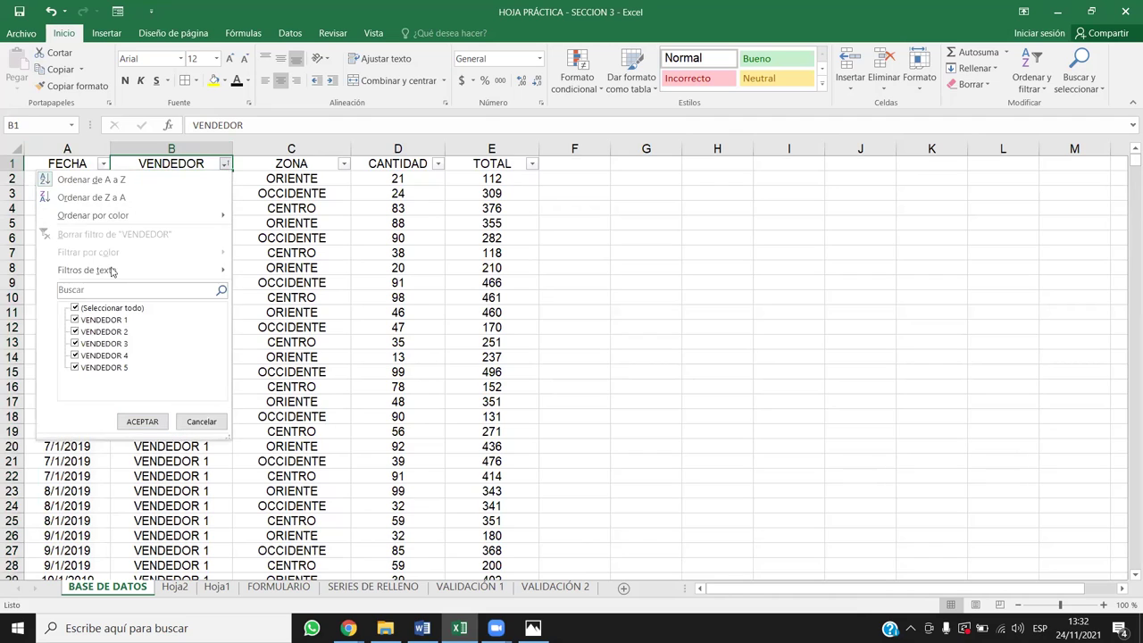
pyautogui.click(74, 307)
pyautogui.click(75, 319)
pyautogui.click(141, 421)
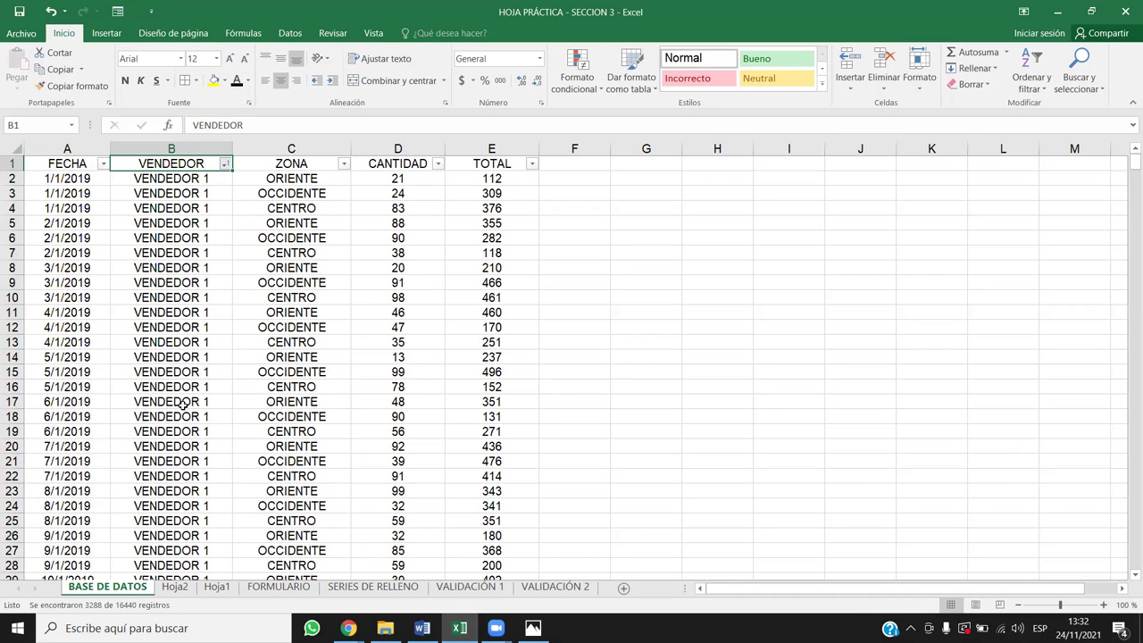
pyautogui.click(139, 176)
pyautogui.press('Up')
pyautogui.press('Down')
pyautogui.hotkey('ctrl', 'shift', 'Down')
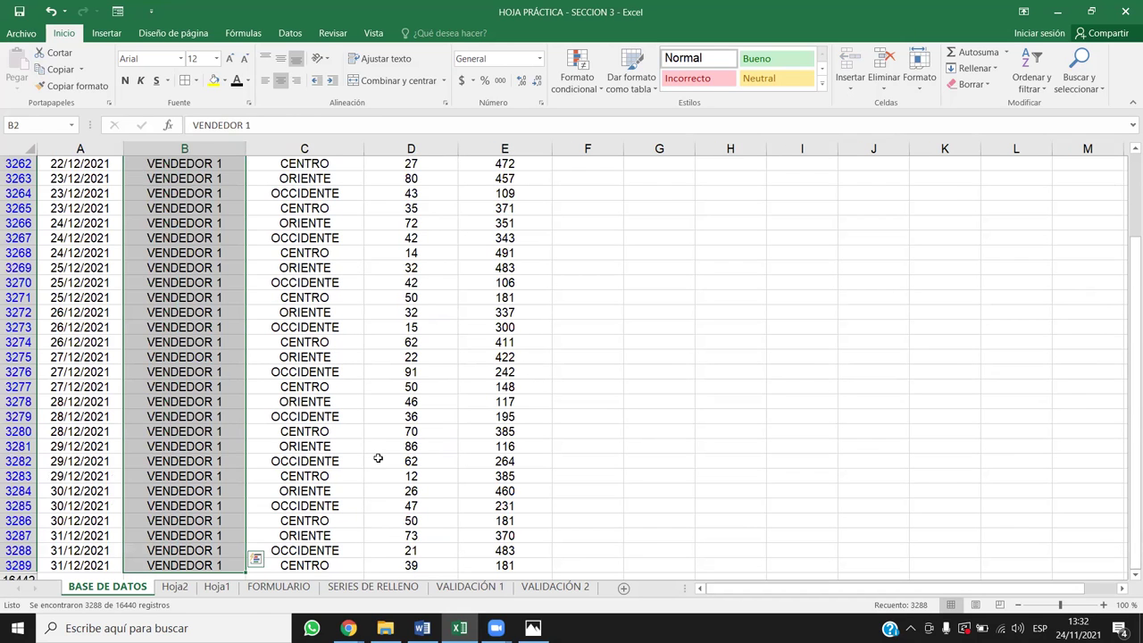
pyautogui.click(160, 374)
pyautogui.hotkey('ctrl', 'Up')
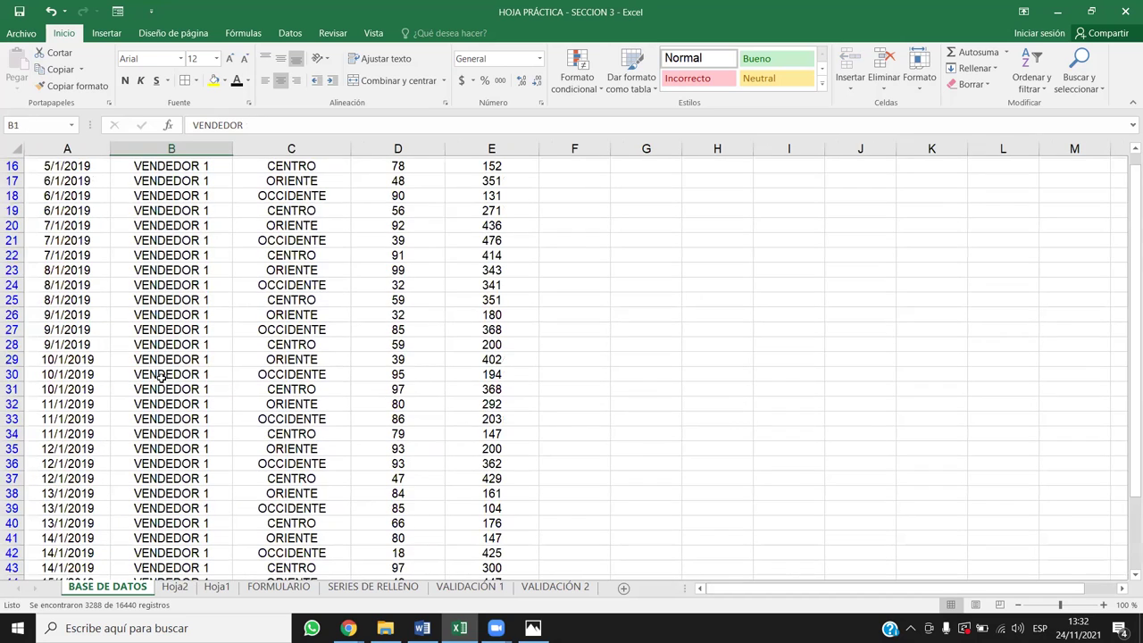
pyautogui.press('Down')
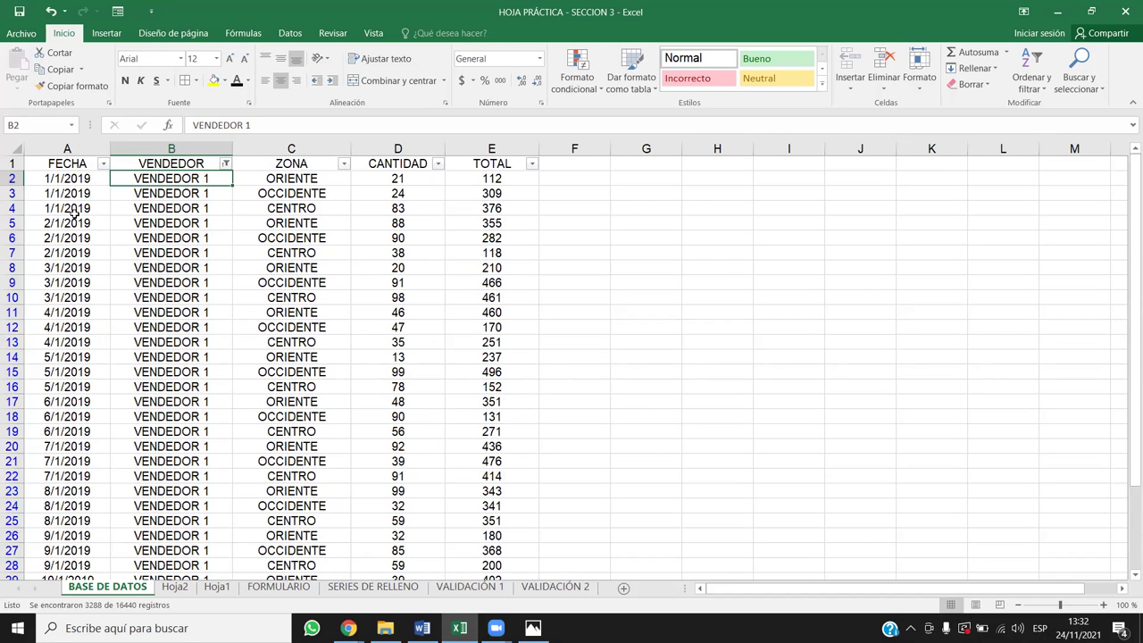
# - Check the FECHA entries of the VENDEDOR 1 records from the first to the last date
pyautogui.click(84, 178)
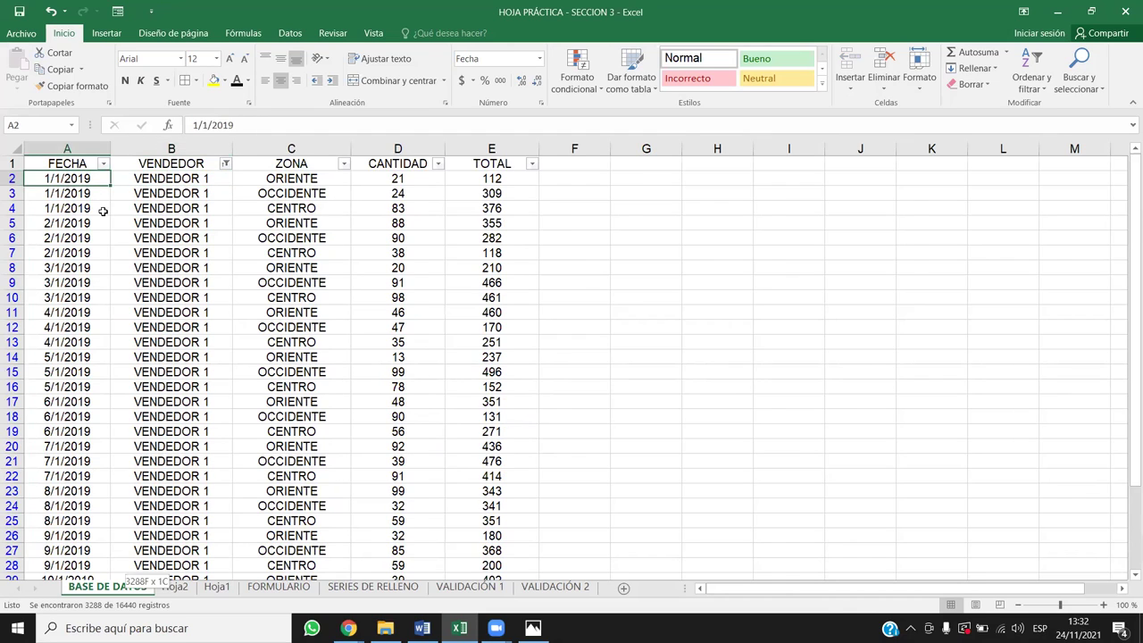
pyautogui.hotkey('ctrl', 'shift', 'Down')
pyautogui.hotkey('ctrl', 'shift', 'Up')
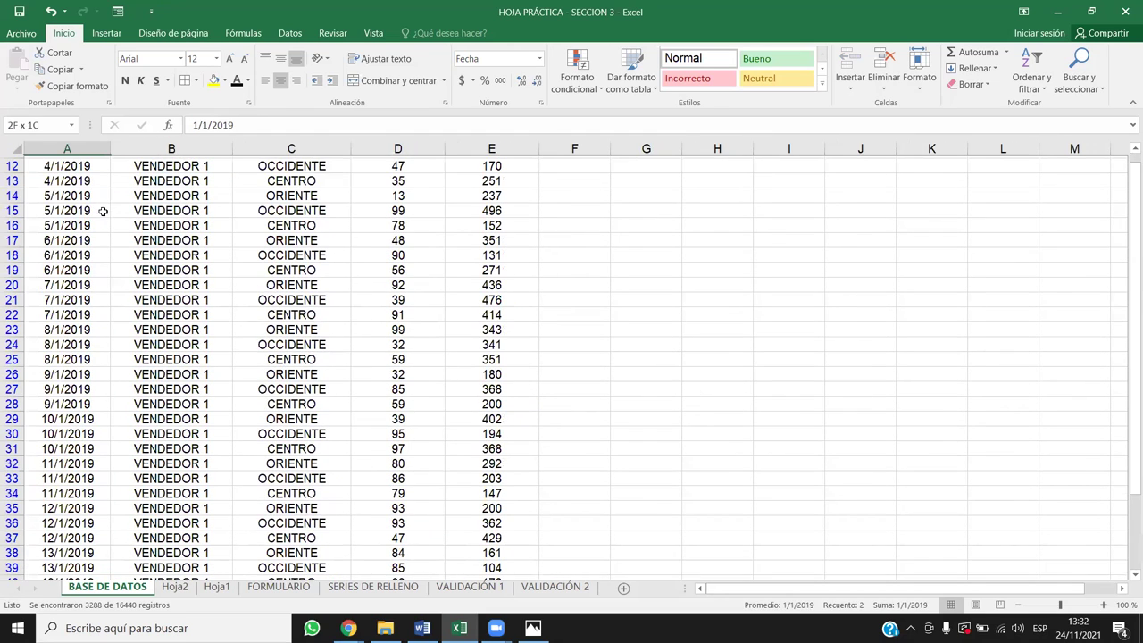
pyautogui.hotkey('ctrl', 'Down')
pyautogui.hotkey('ctrl', 'Up')
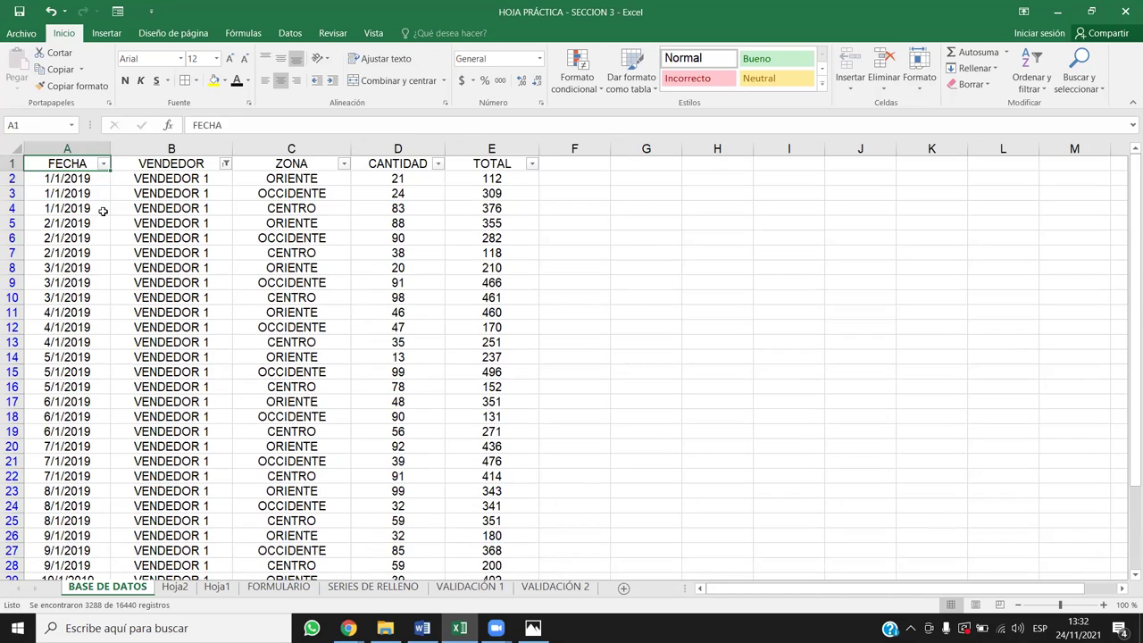
pyautogui.press('Right')
pyautogui.press('Right')
pyautogui.press('Right')
pyautogui.press('Left')
pyautogui.press('Right')
pyautogui.press('Down')
pyautogui.press('Left')
pyautogui.press('Down')
pyautogui.press('Right')
pyautogui.press('Left')
pyautogui.press('Down')
pyautogui.press('Down')
pyautogui.press('Down')
pyautogui.press('Down')
pyautogui.press('Down')
pyautogui.press('Down')
pyautogui.press('Down')
pyautogui.press('Left')
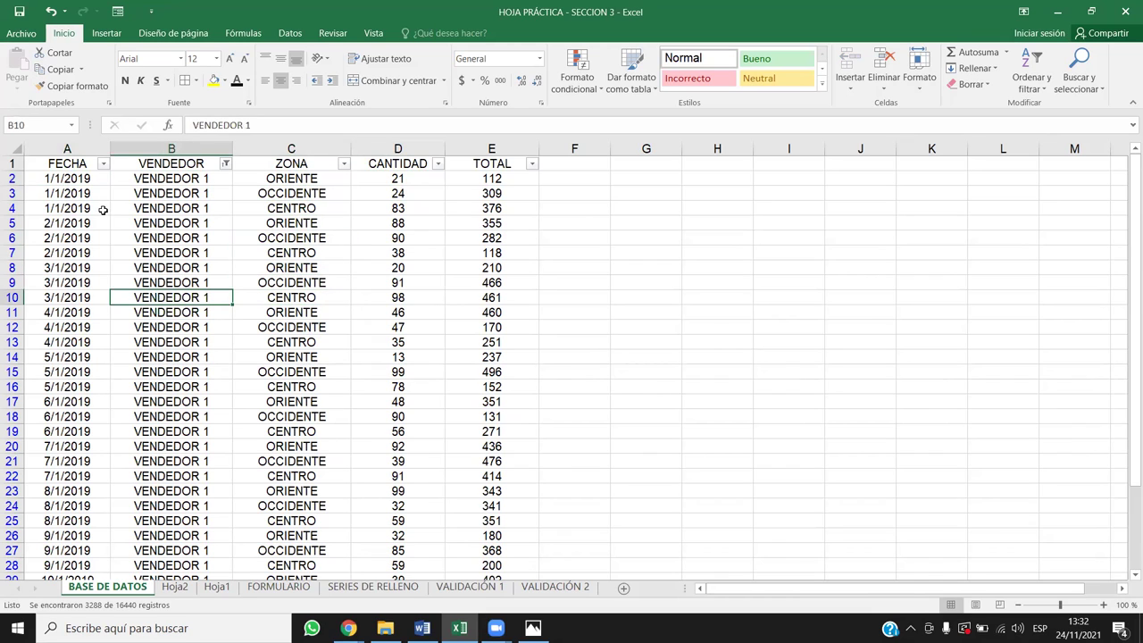
# - Include all vendors in the VENDEDOR filter again
pyautogui.click(226, 163)
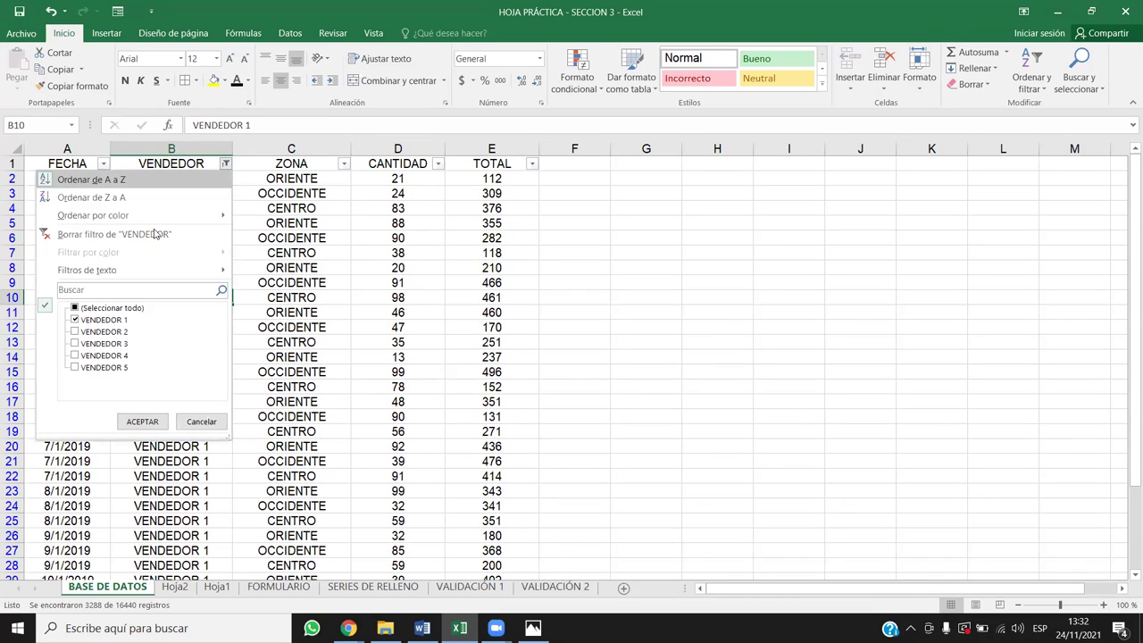
pyautogui.click(75, 308)
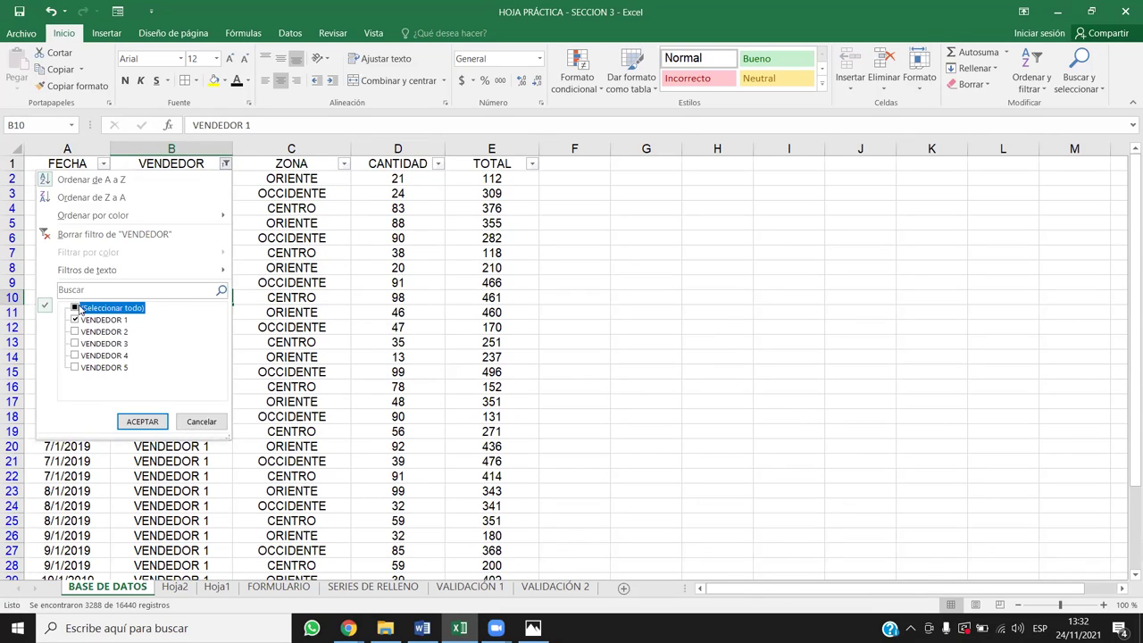
pyautogui.click(141, 421)
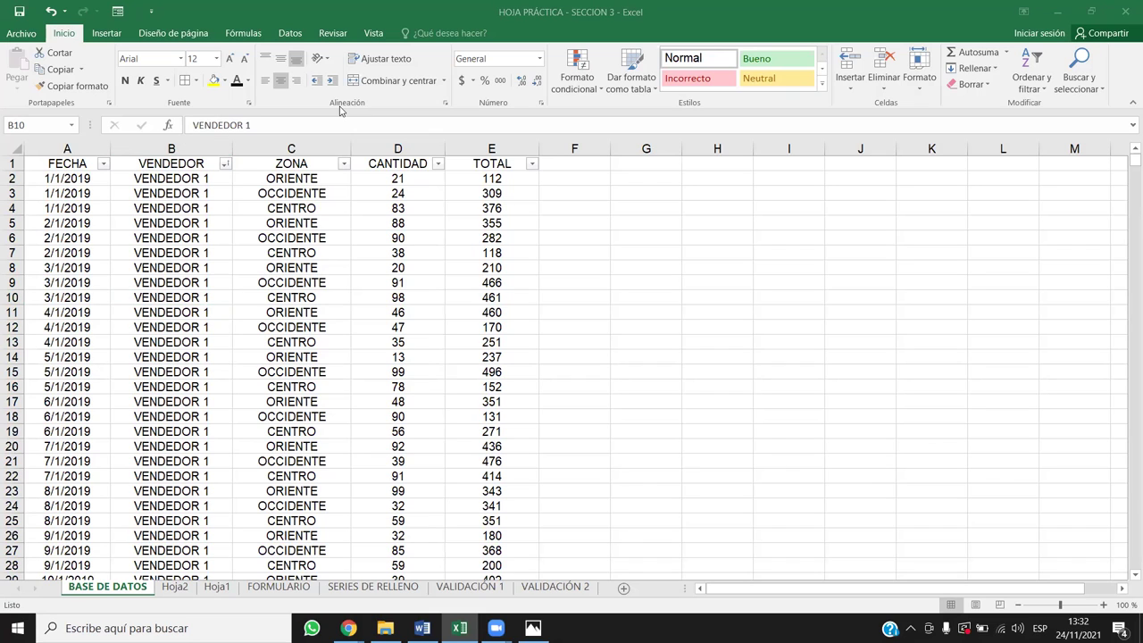
# - Sort the records by ZONA from A to Z and check the CENTRO entries down the column
pyautogui.click(343, 164)
pyautogui.click(344, 165)
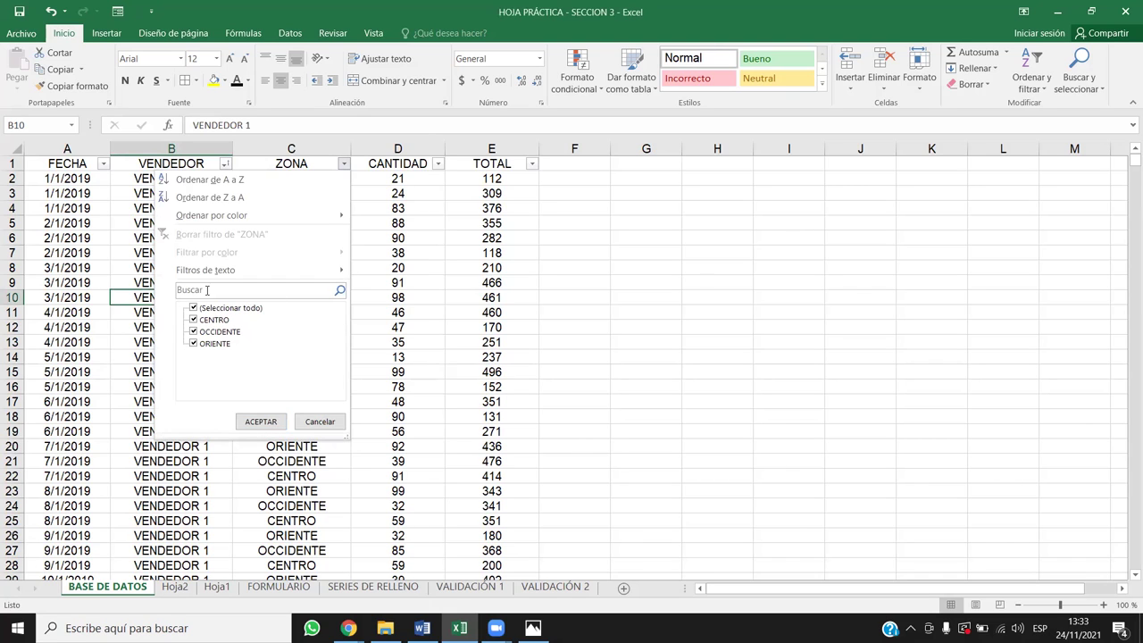
pyautogui.click(235, 183)
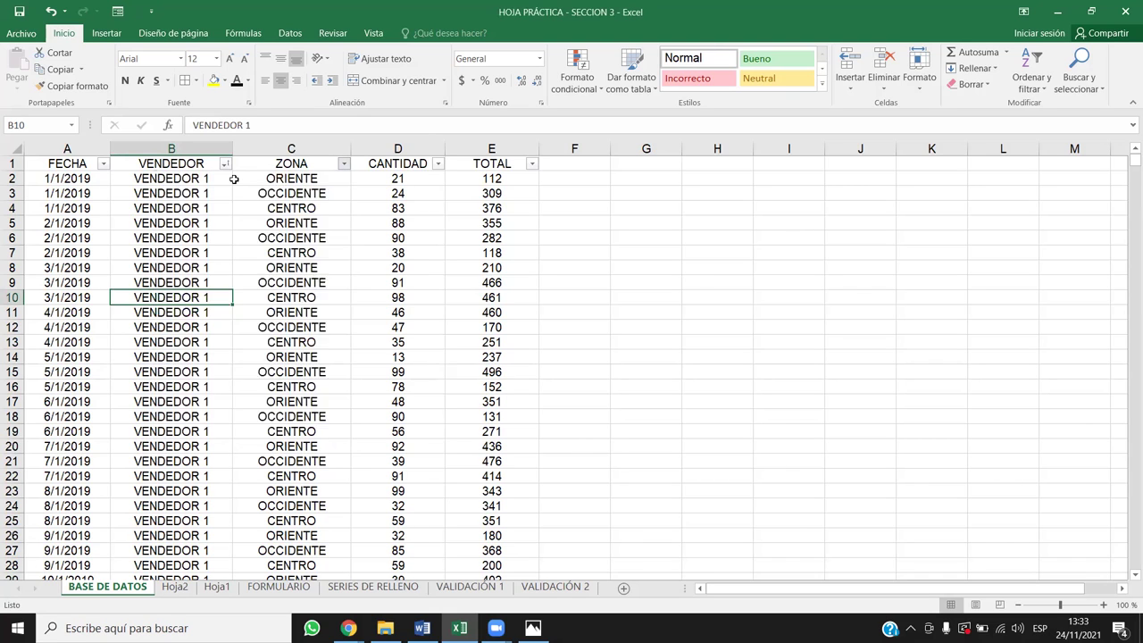
pyautogui.click(329, 189)
pyautogui.moveTo(332, 176); pyautogui.dragTo(287, 457)
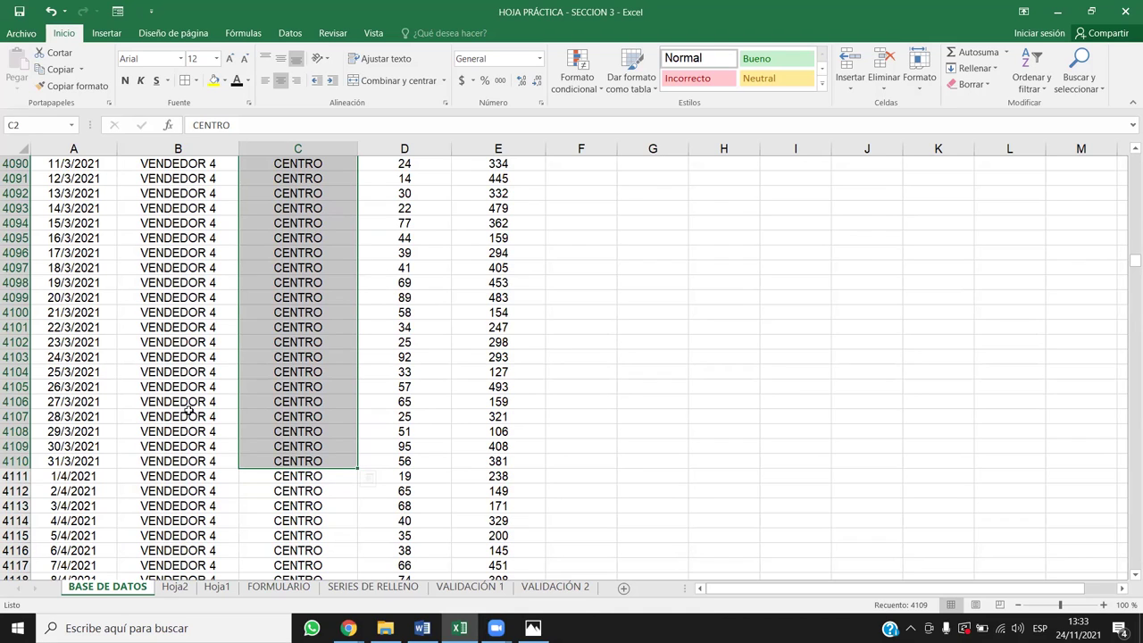
pyautogui.click(186, 330)
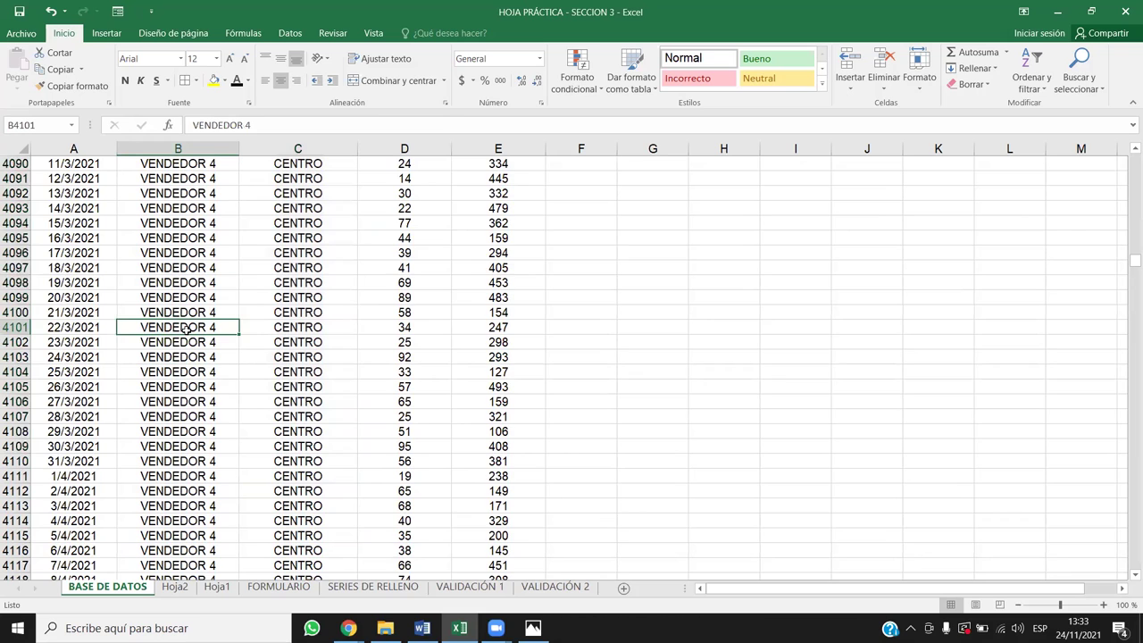
pyautogui.scroll(6, 257, 417)
pyautogui.scroll(4, 257, 417)
pyautogui.click(315, 389)
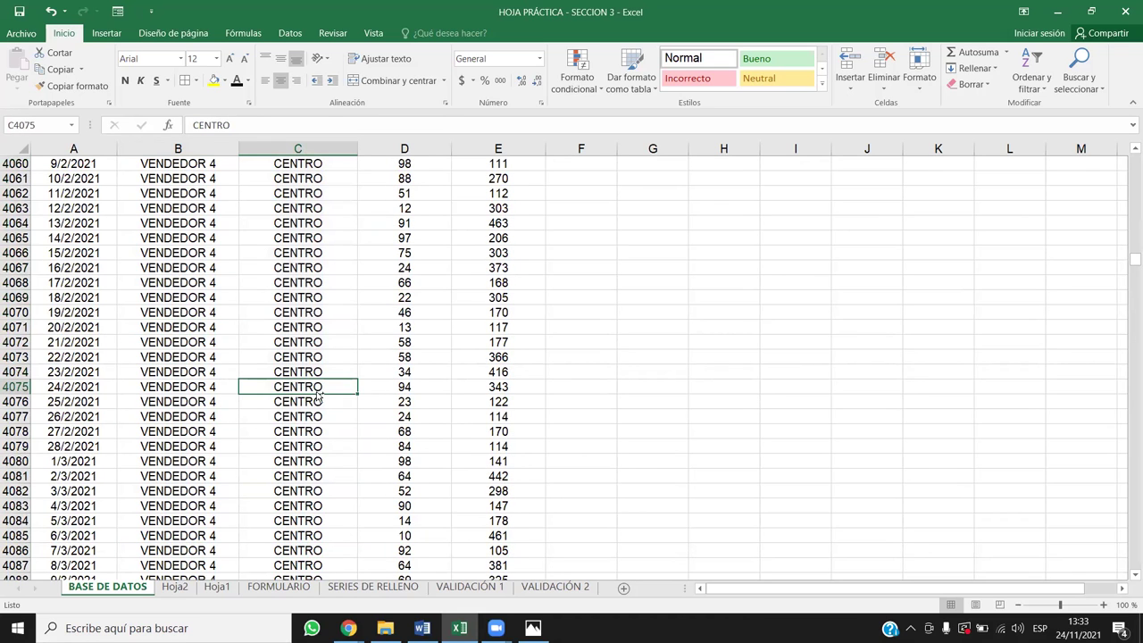
pyautogui.hotkey('ctrl', 'Up')
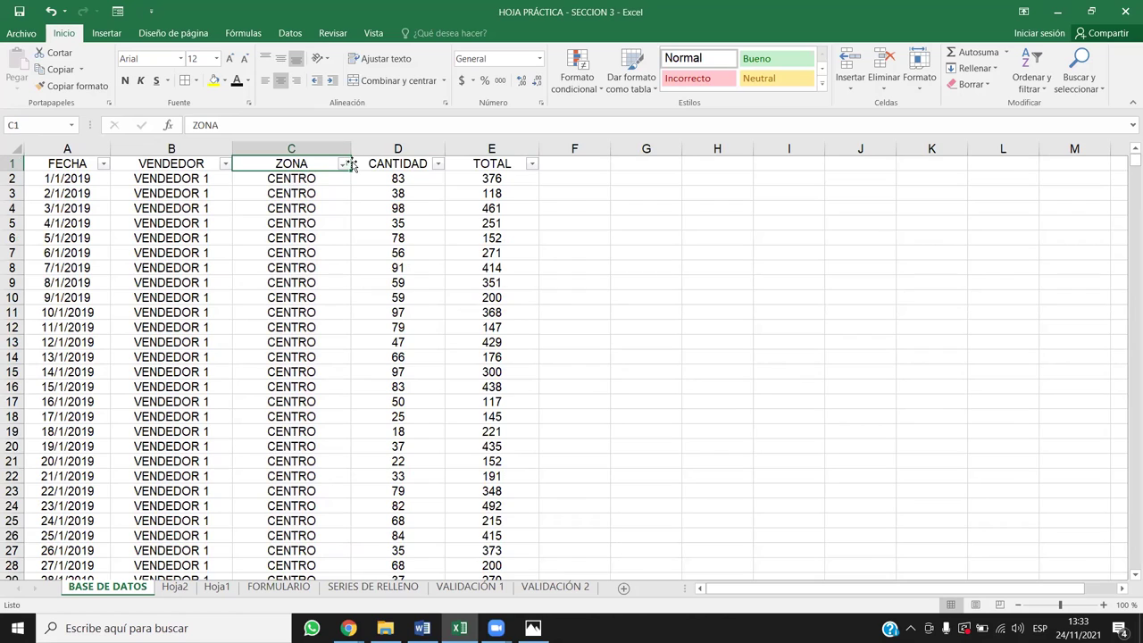
# - Examine the first records by selecting their ZONA entries and the CANTIDAD values in D2:D15
pyautogui.moveTo(236, 183); pyautogui.dragTo(294, 297)
pyautogui.click(318, 343)
pyautogui.moveTo(326, 183); pyautogui.dragTo(329, 331)
pyautogui.click(408, 186)
pyautogui.moveTo(408, 192); pyautogui.dragTo(420, 371)
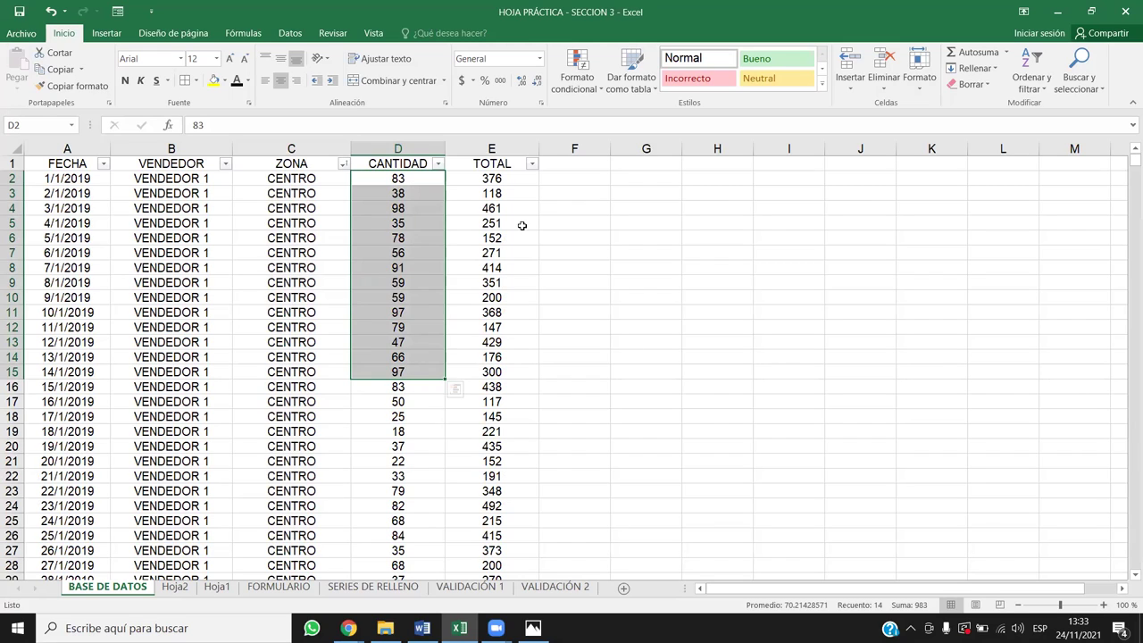
# - Sort the records by CANTIDAD from largest to smallest and check the quantities down the list
pyautogui.click(438, 164)
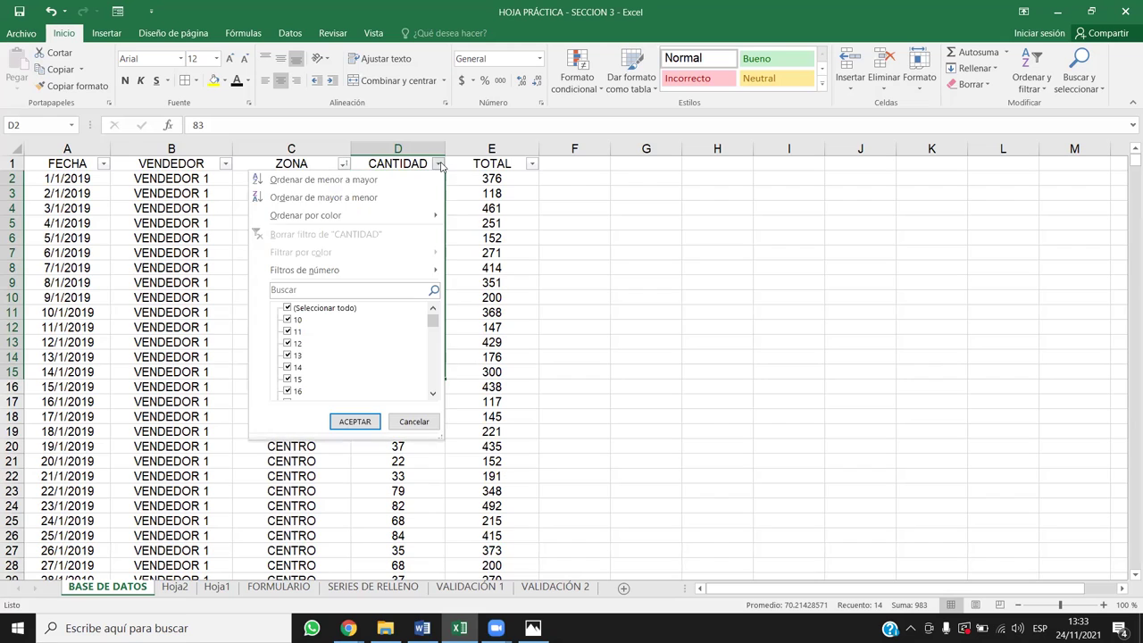
pyautogui.click(323, 197)
pyautogui.click(282, 268)
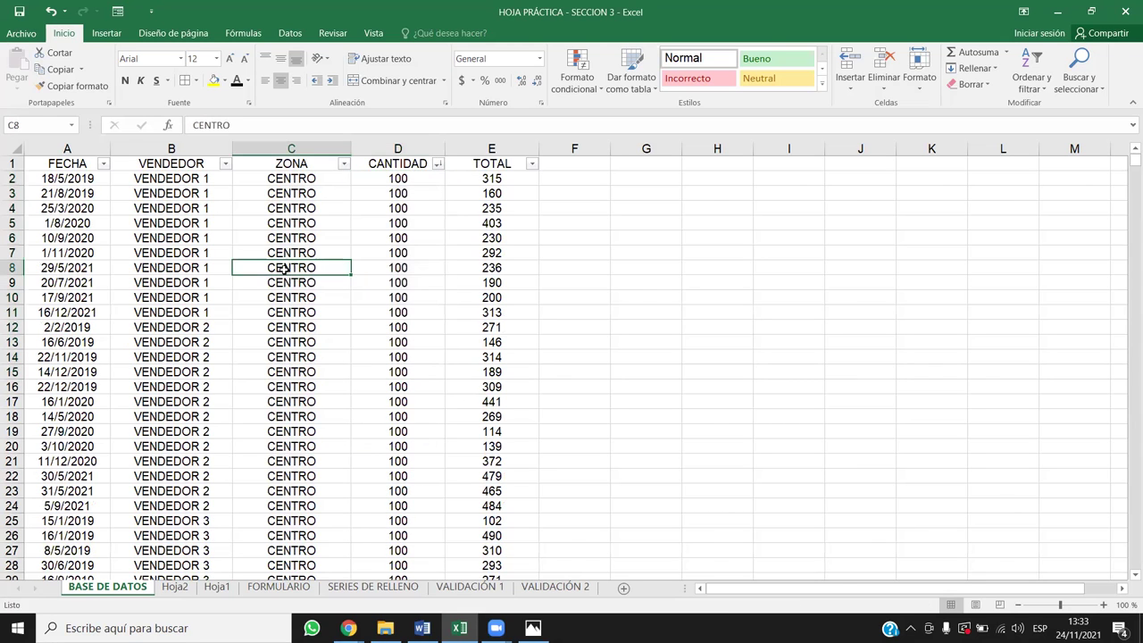
pyautogui.moveTo(192, 177); pyautogui.dragTo(358, 605)
pyautogui.click(361, 308)
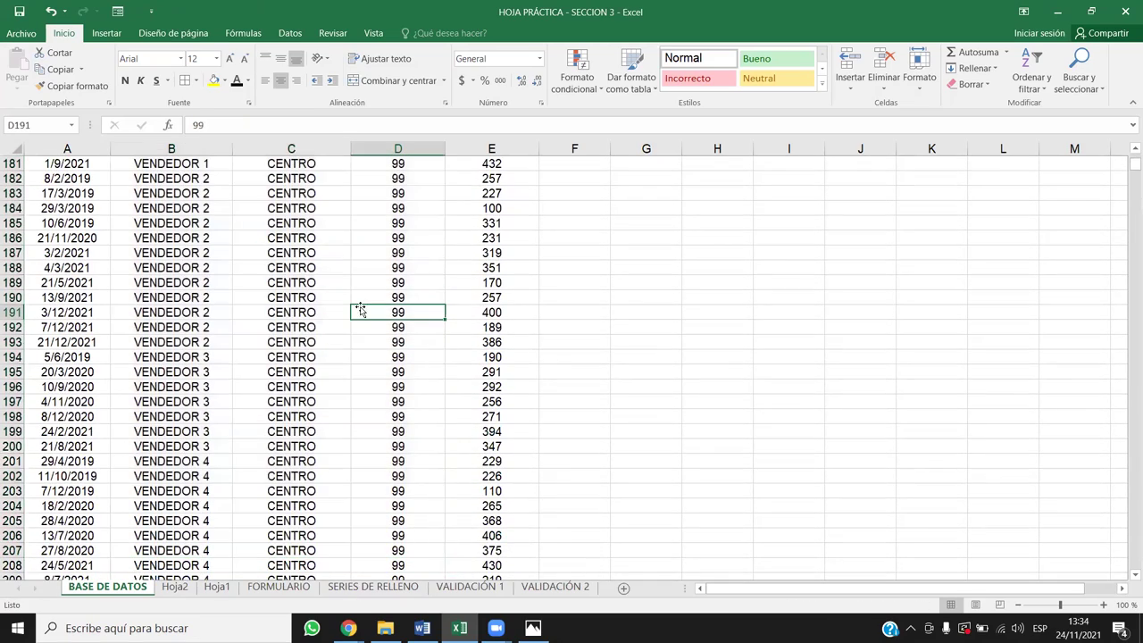
pyautogui.scroll(8, 401, 431)
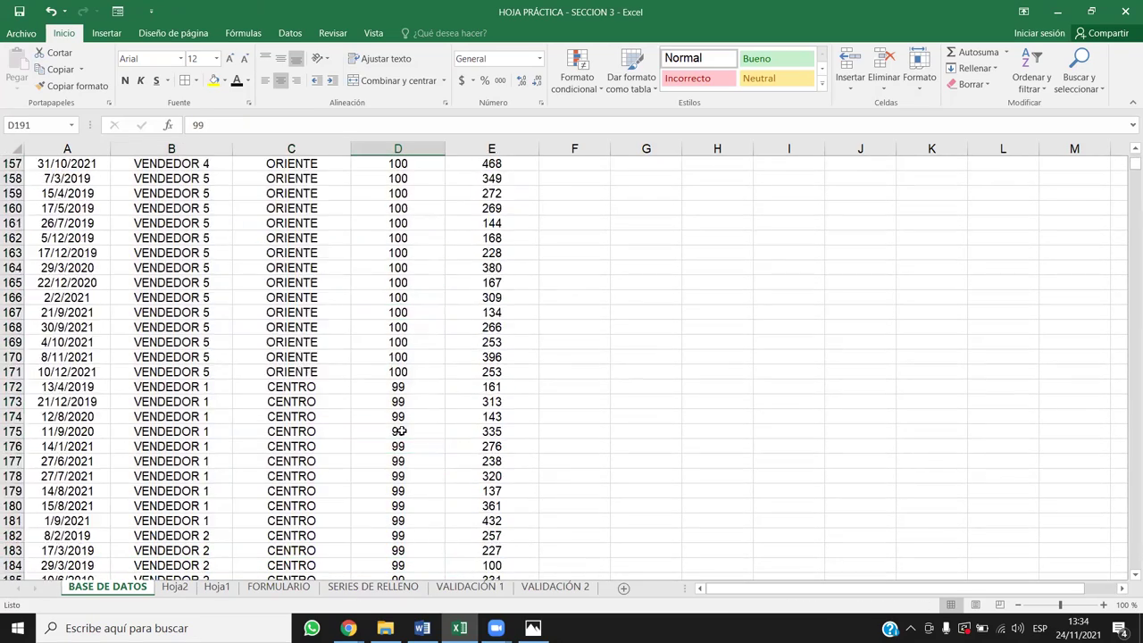
# - Review the sortable fields by selecting the FECHA, VENDEDOR, ZONA, CANTIDAD and TOTAL columns in turn
pyautogui.click(75, 370)
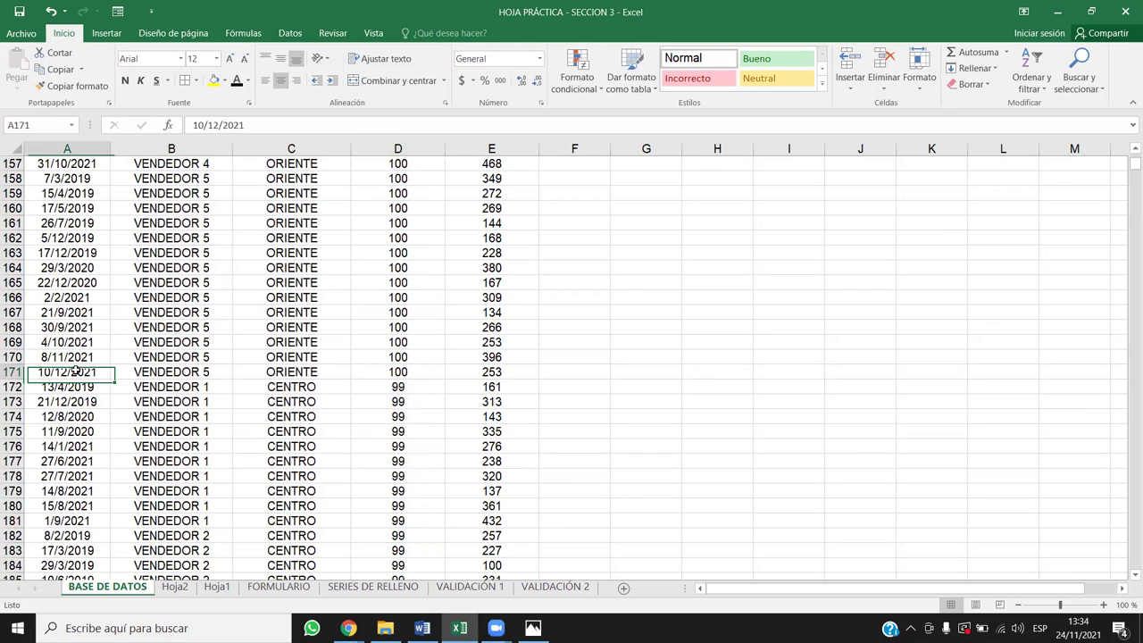
pyautogui.click(93, 150)
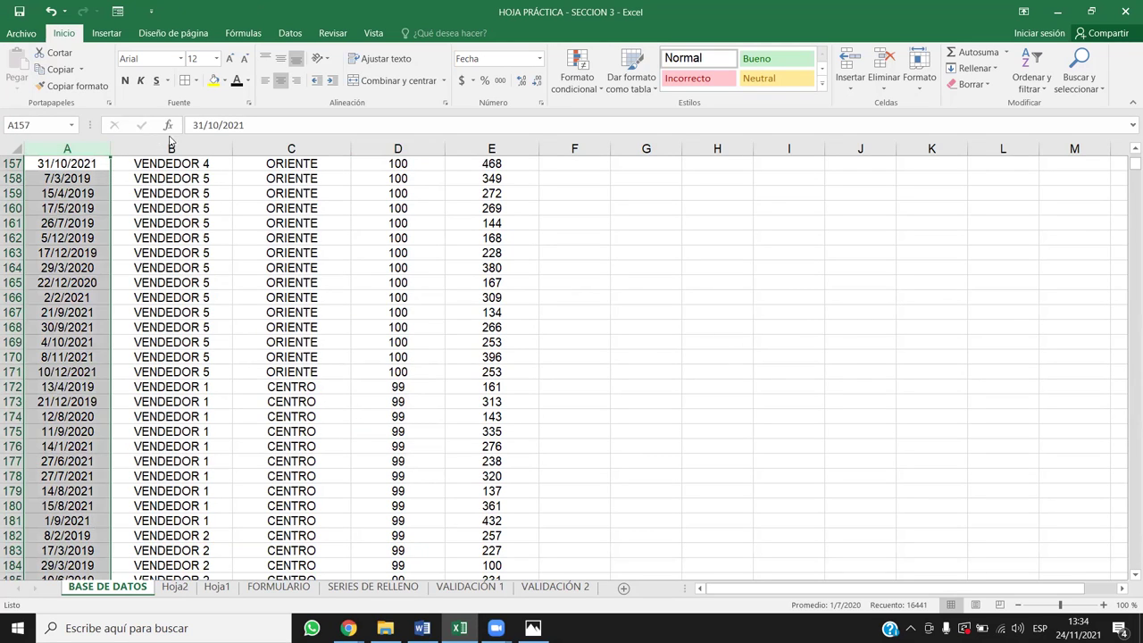
pyautogui.click(207, 149)
pyautogui.click(291, 149)
pyautogui.click(397, 149)
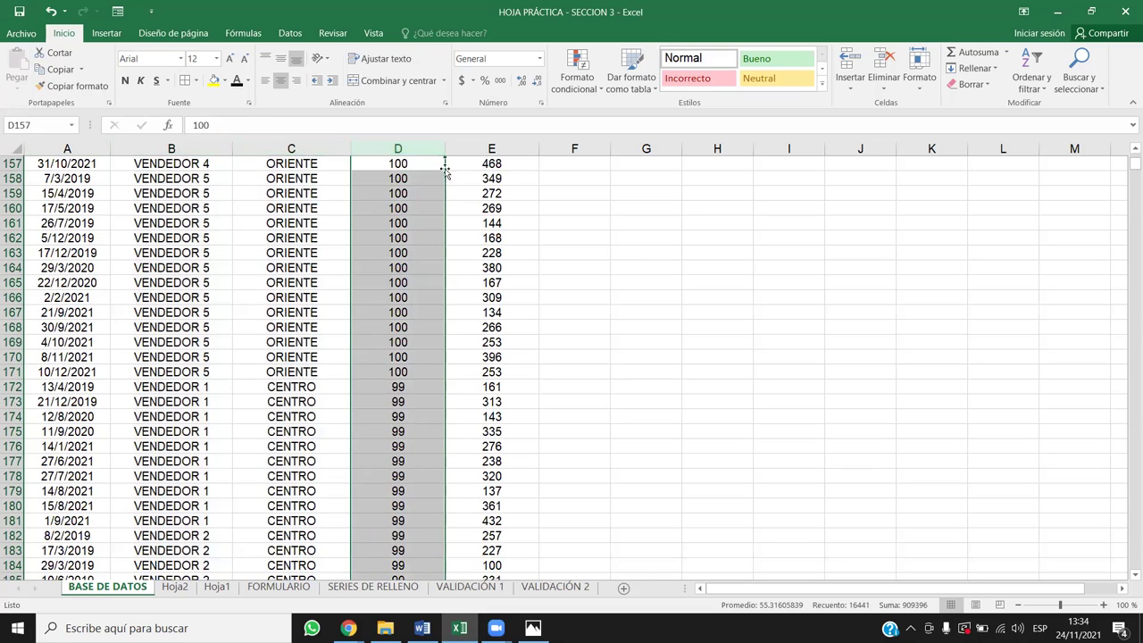
pyautogui.click(509, 178)
pyautogui.click(491, 149)
pyautogui.click(397, 149)
pyautogui.click(73, 143)
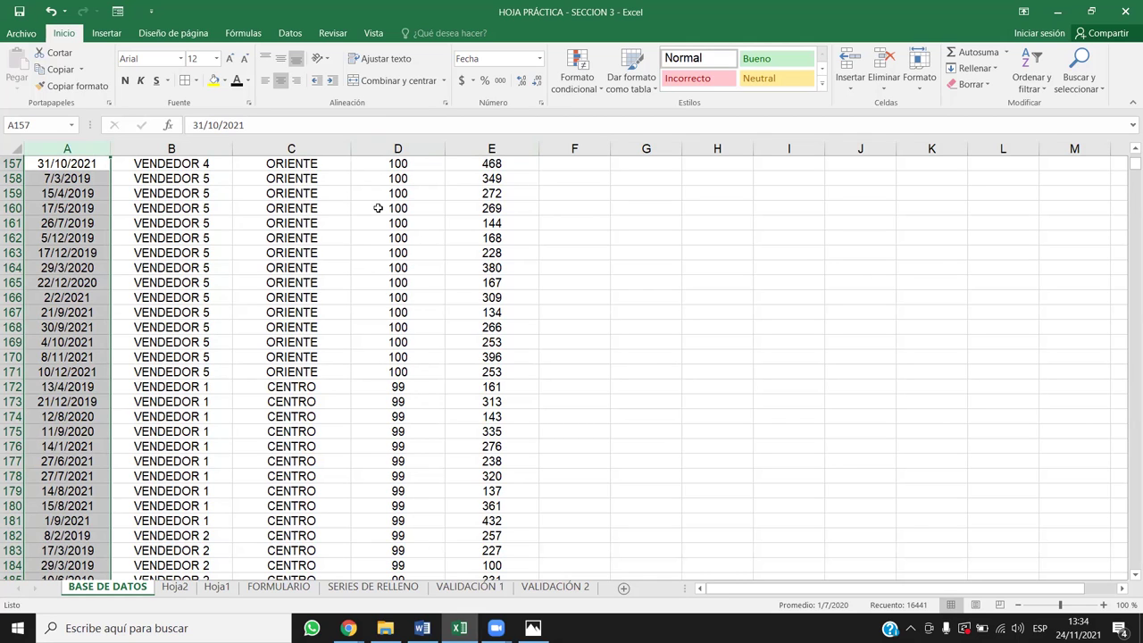
# - Sort the records by FECHA from oldest to newest and select the first records to check their order
pyautogui.scroll(10, 294, 357)
pyautogui.click(270, 390)
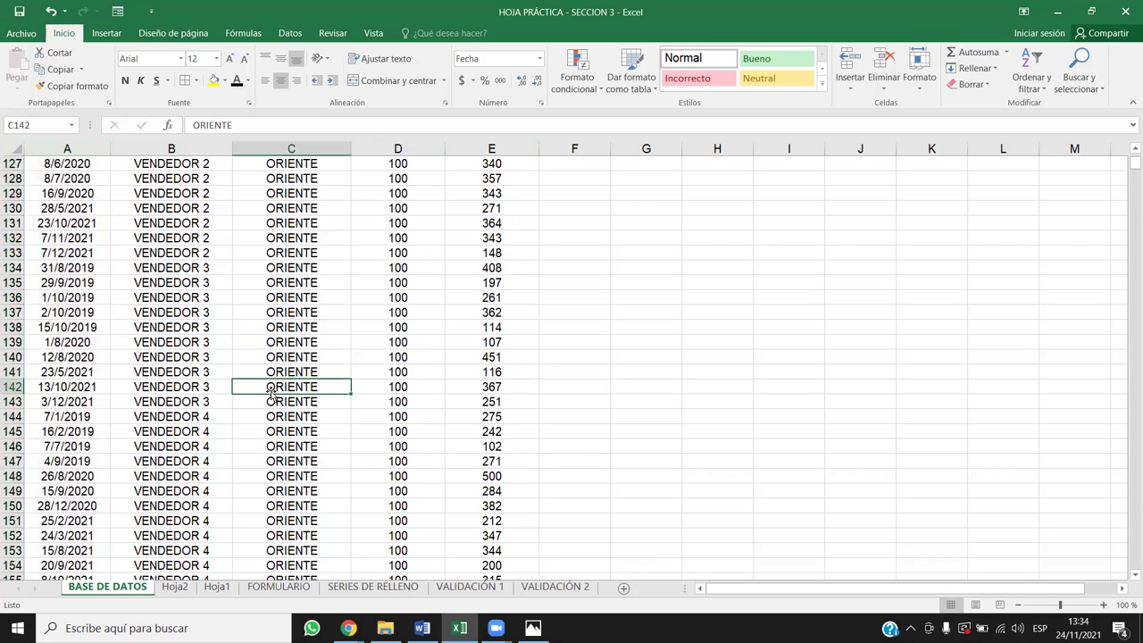
pyautogui.hotkey('ctrl', 'Up')
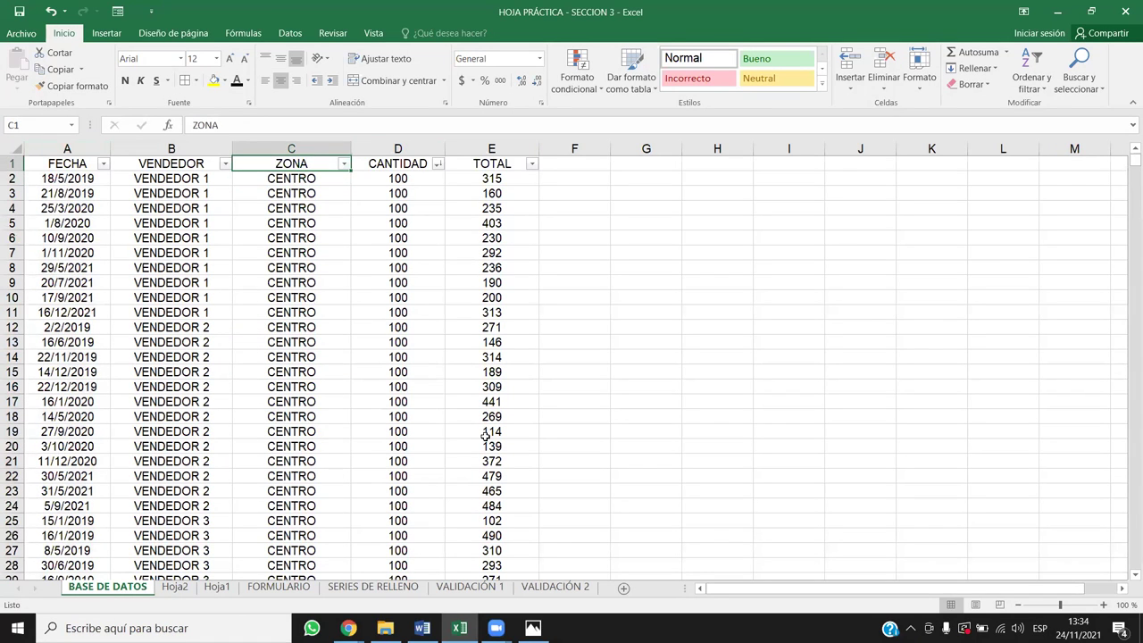
pyautogui.click(104, 165)
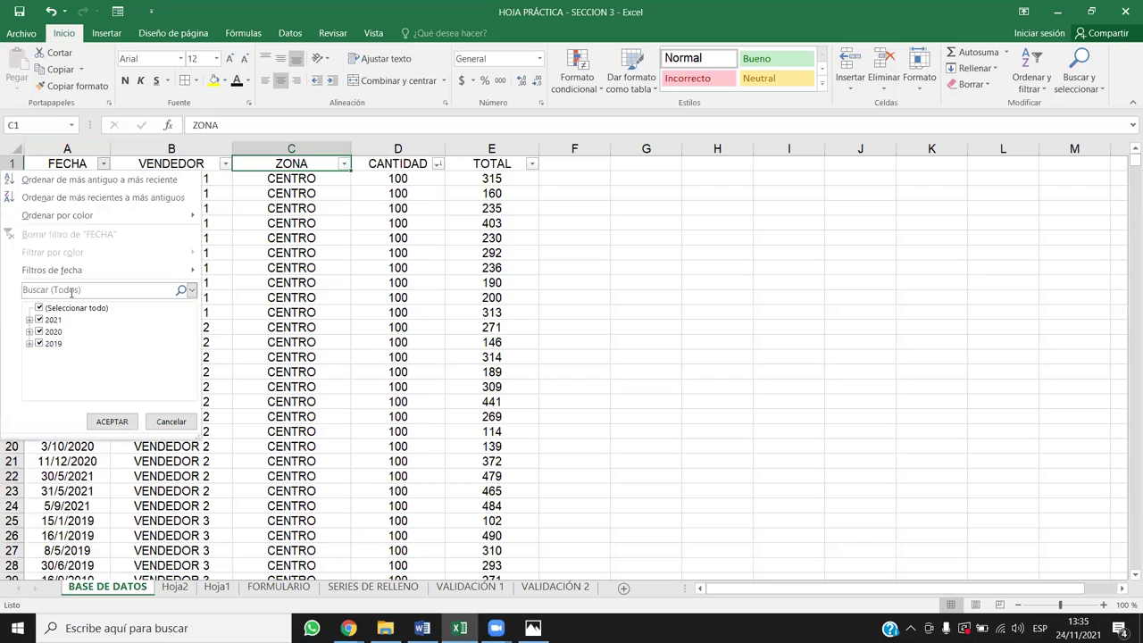
pyautogui.click(77, 180)
pyautogui.moveTo(300, 225); pyautogui.dragTo(300, 239)
pyautogui.click(310, 176)
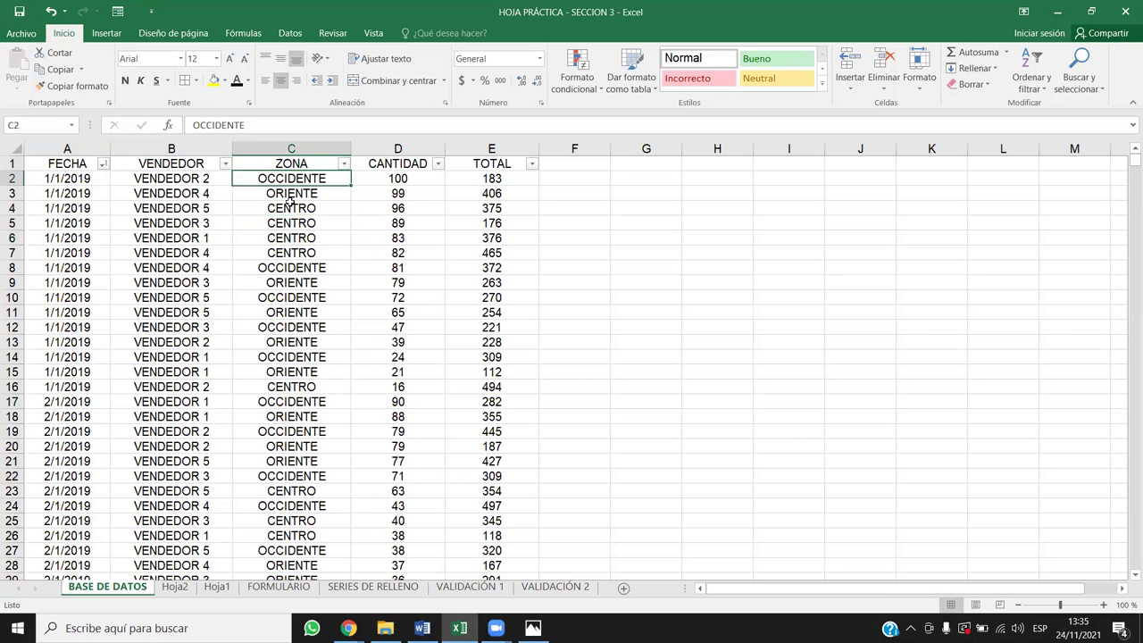
pyautogui.moveTo(89, 179); pyautogui.dragTo(361, 404)
pyautogui.click(224, 280)
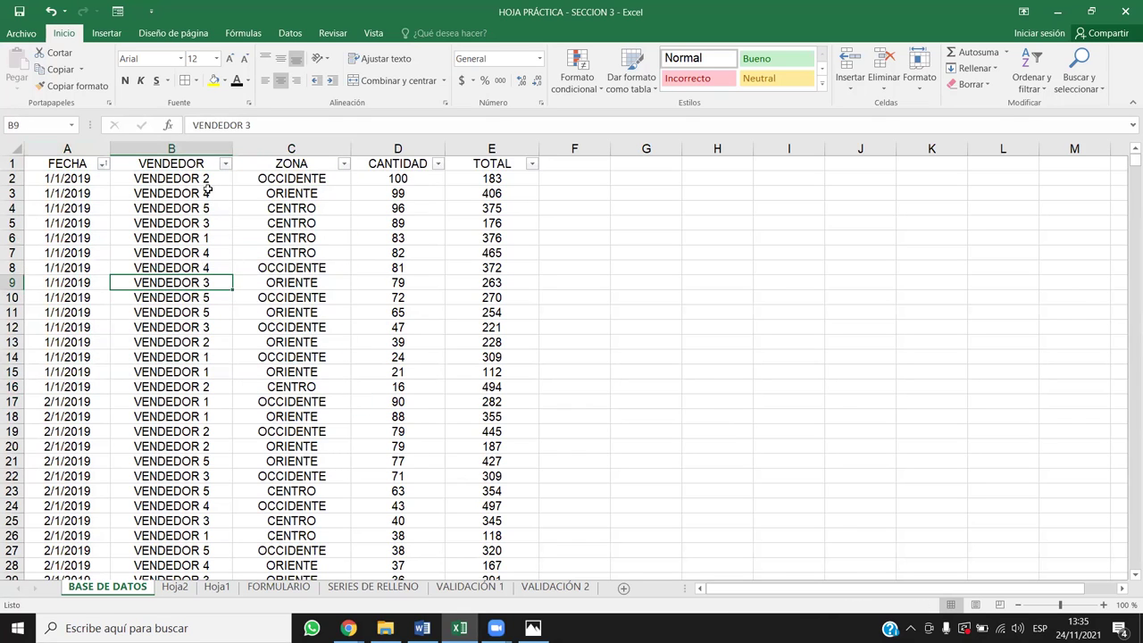
# - Sort the sales table by the FECHA column from oldest to newest
pyautogui.moveTo(84, 179); pyautogui.dragTo(444, 391)
pyautogui.moveTo(477, 399); pyautogui.dragTo(477, 399)
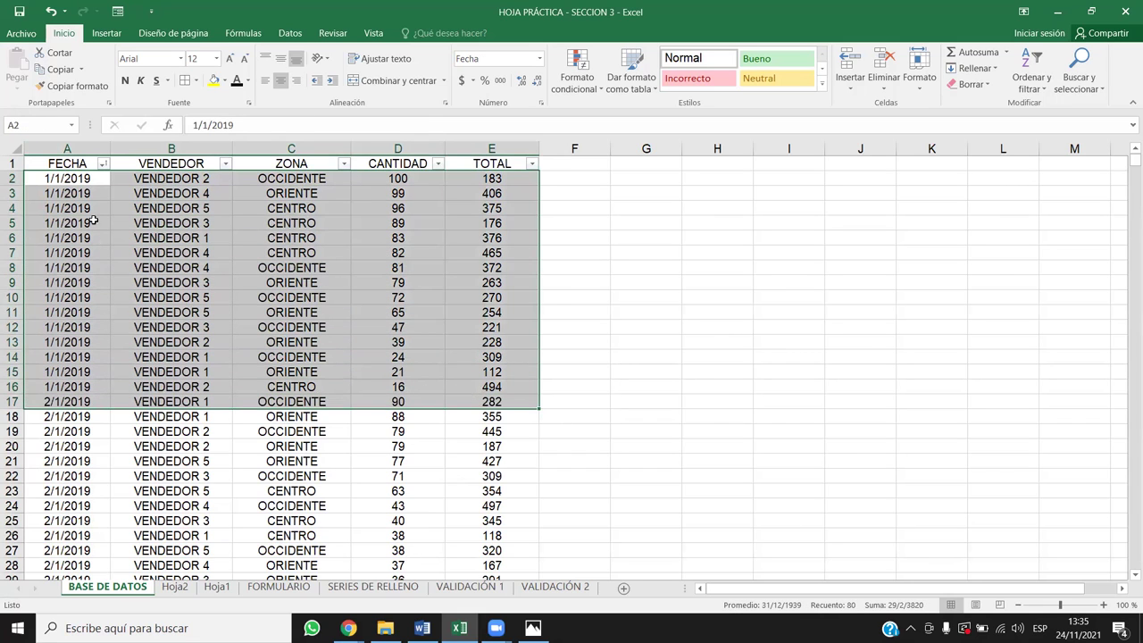
pyautogui.click(103, 163)
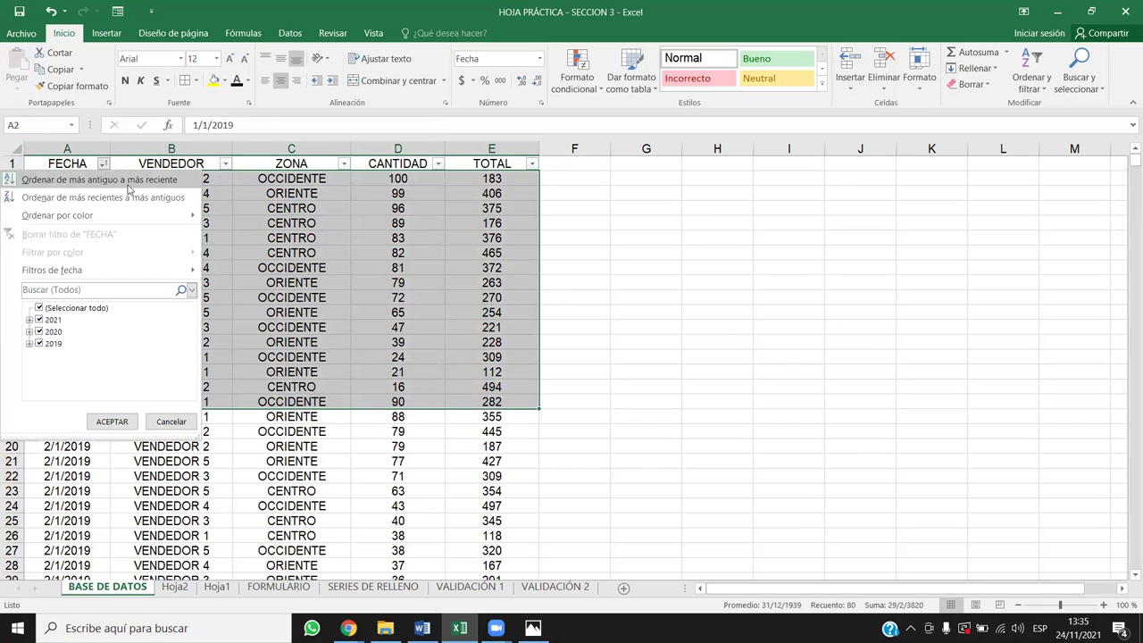
pyautogui.click(127, 179)
pyautogui.click(291, 208)
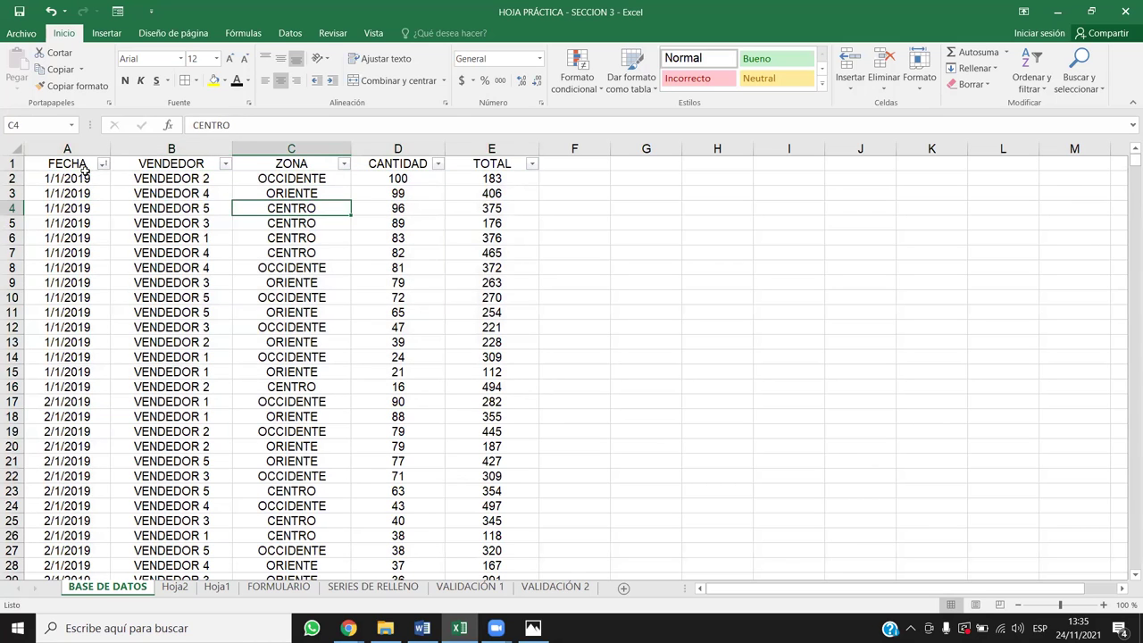
# - Review the 1/1/2019 records in rows 2 to 16 and how their vendor, zone and total values are ordered
pyautogui.moveTo(13, 179); pyautogui.dragTo(206, 385)
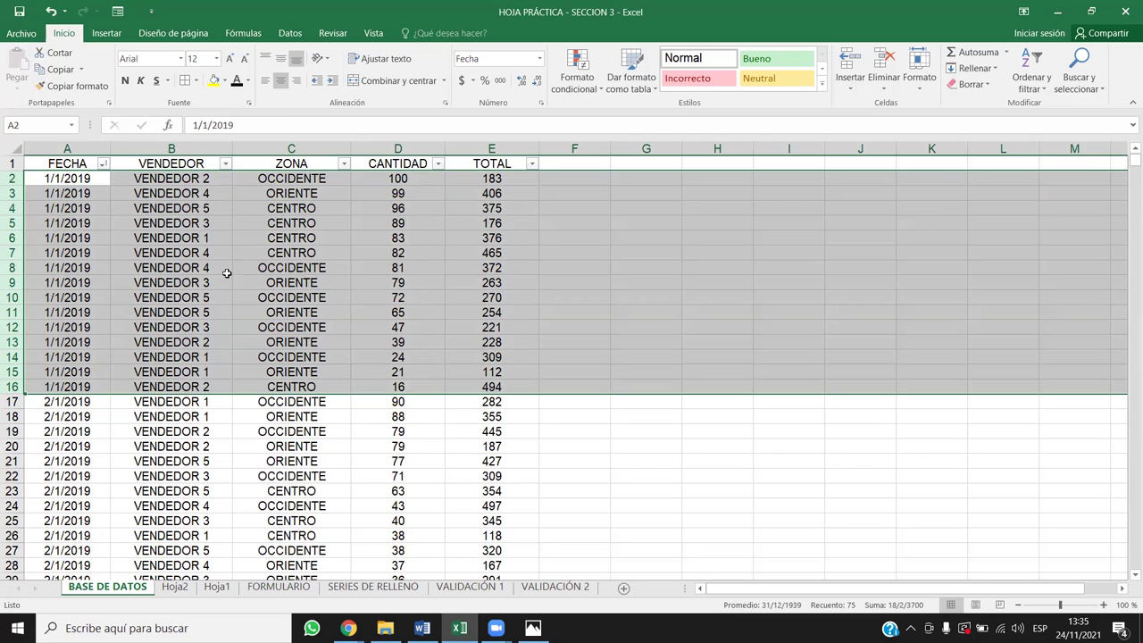
pyautogui.click(332, 266)
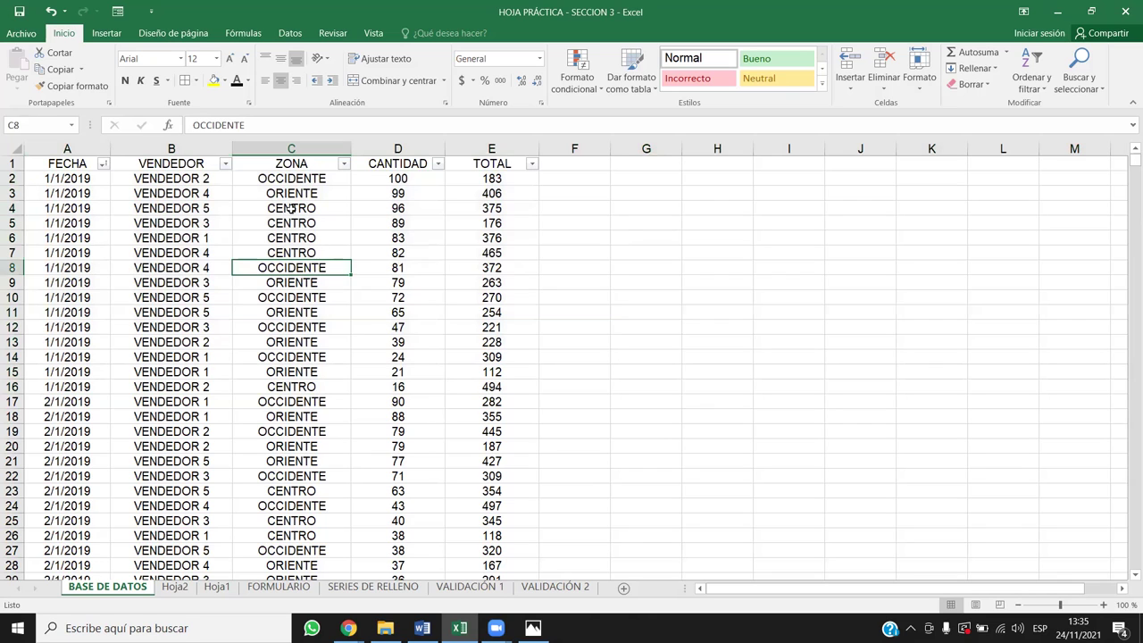
pyautogui.click(209, 190)
pyautogui.click(236, 223)
pyautogui.click(237, 237)
pyautogui.click(491, 252)
pyautogui.click(67, 223)
pyautogui.click(287, 209)
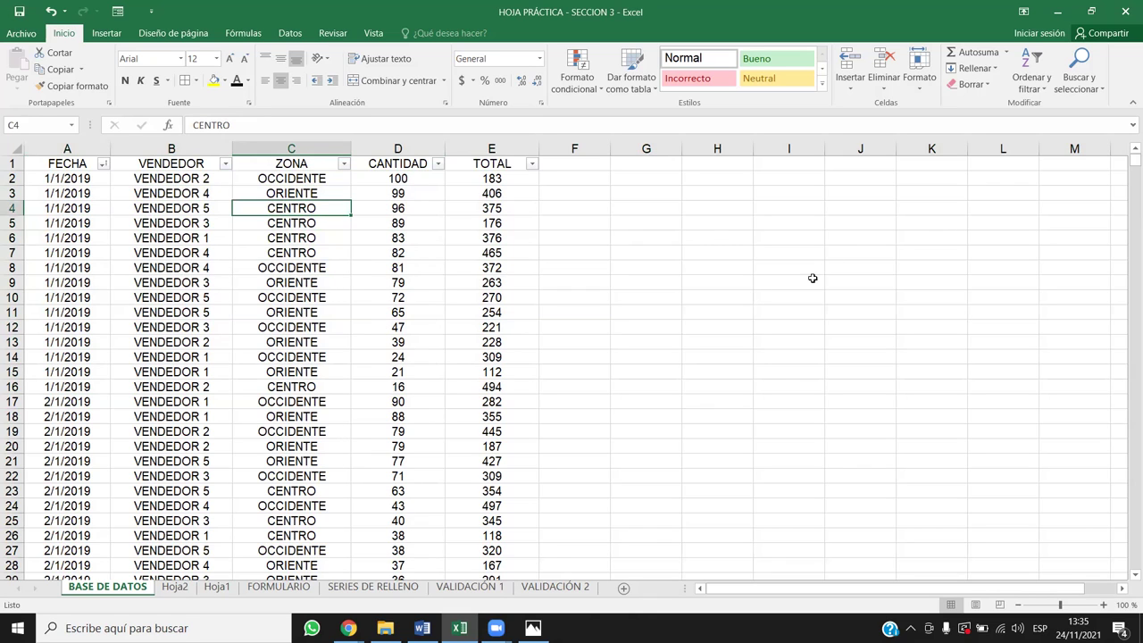
# - Start a custom sort of the table with a second level added, and set the primary sort column to VENDEDOR, A to Z
pyautogui.click(1037, 84)
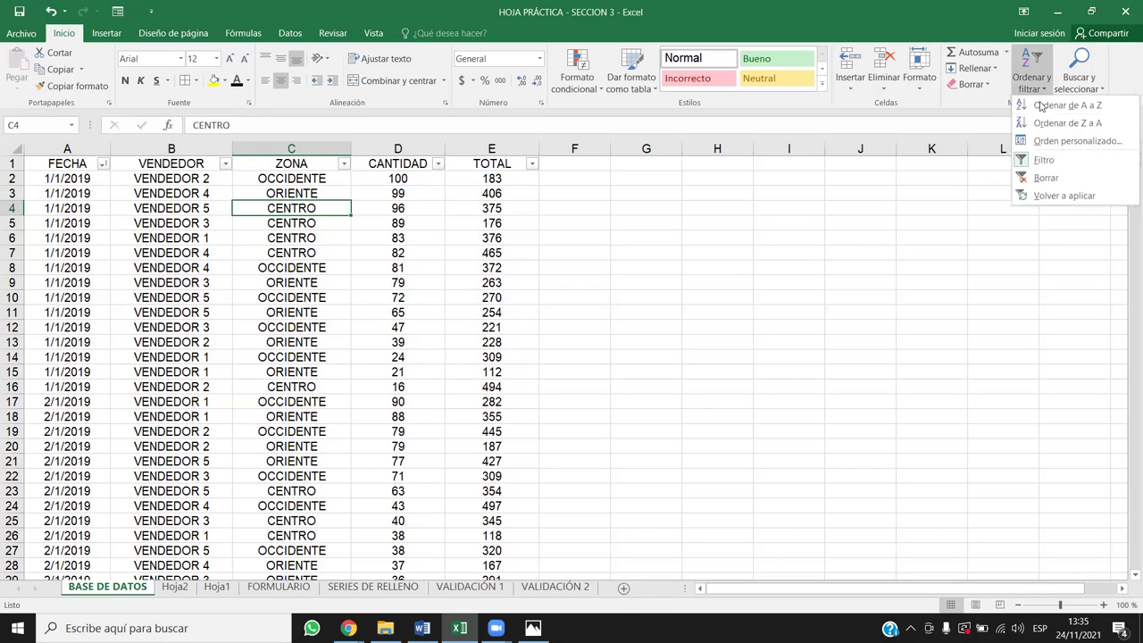
pyautogui.click(1074, 141)
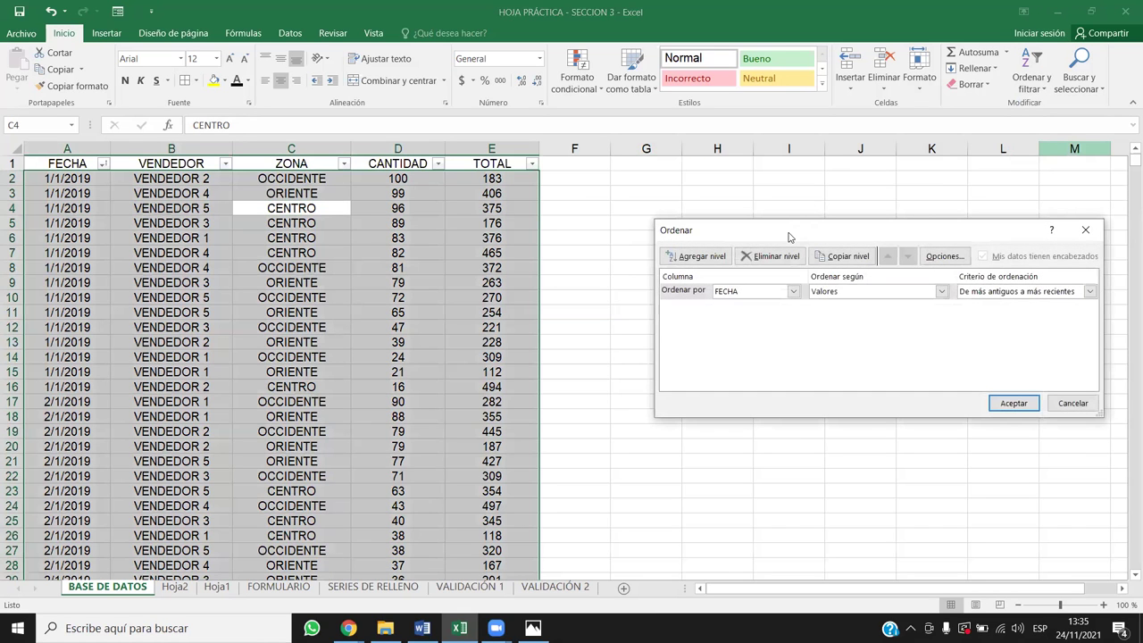
pyautogui.moveTo(788, 236); pyautogui.dragTo(291, 289)
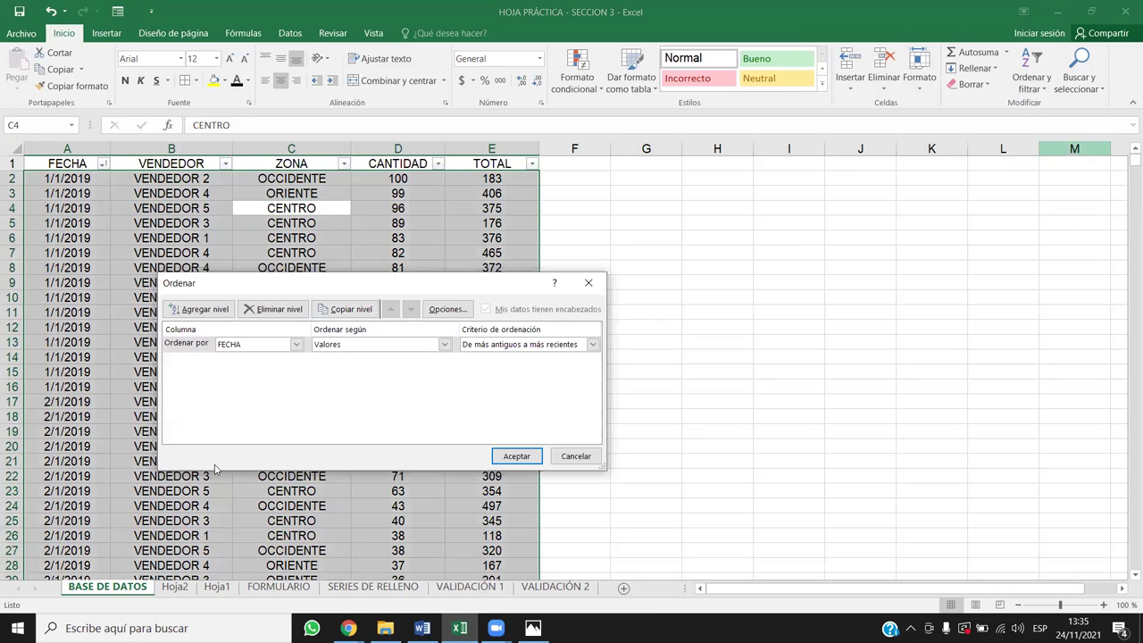
pyautogui.click(204, 309)
pyautogui.click(260, 345)
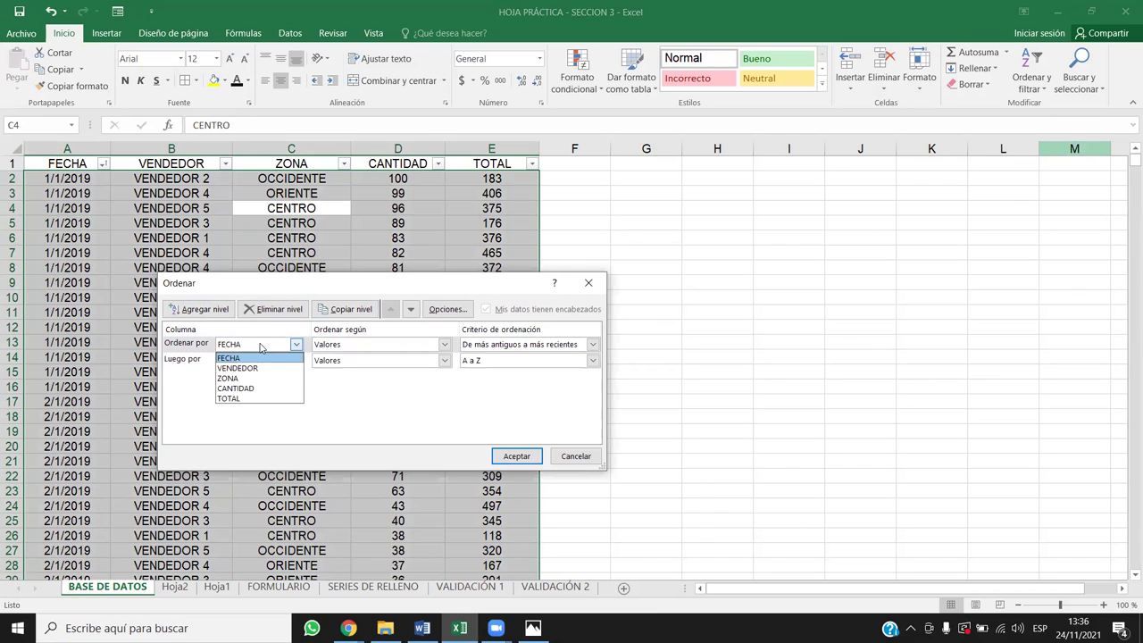
pyautogui.click(256, 347)
pyautogui.click(266, 347)
pyautogui.click(242, 368)
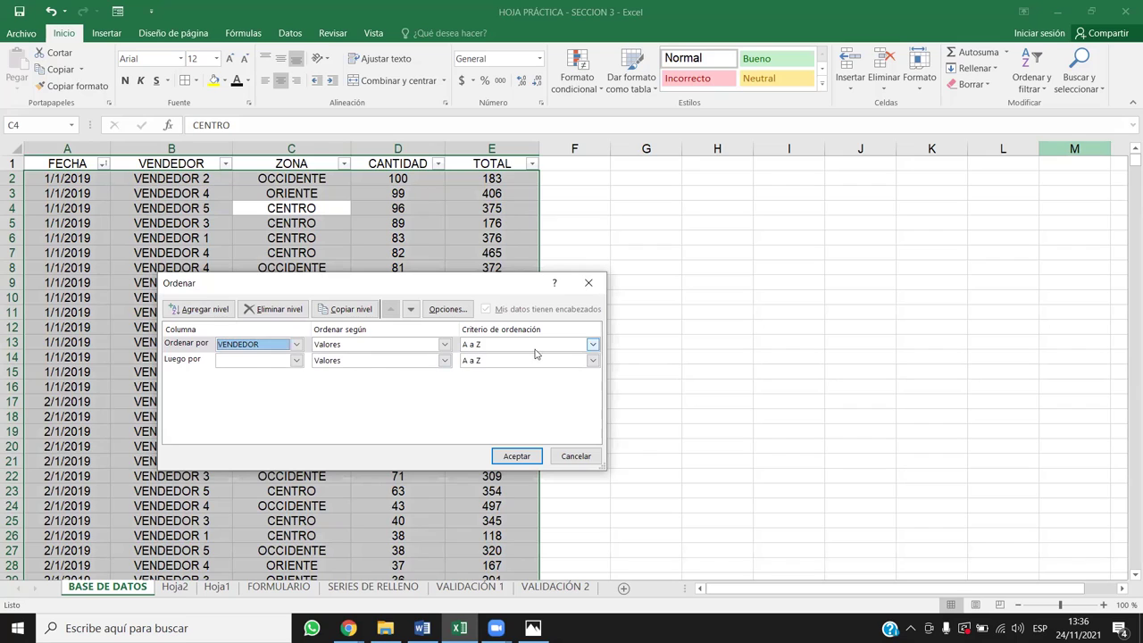
# - Set the second sort level to ZONA, add a third by CANTIDAD from smallest to largest, and apply the sort
pyautogui.click(296, 361)
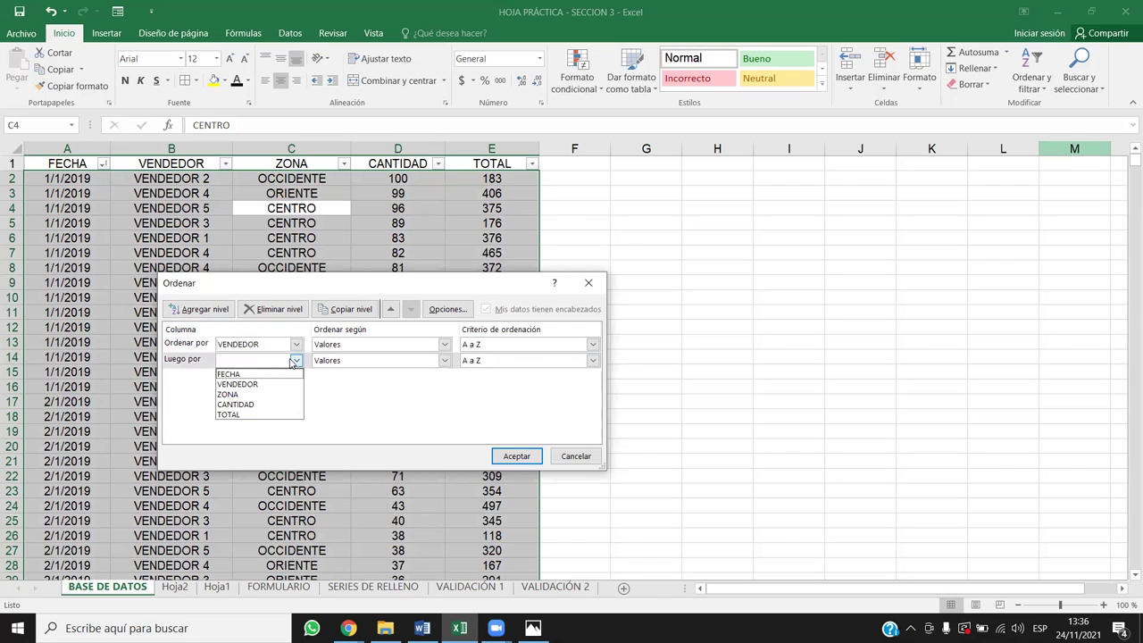
pyautogui.click(255, 395)
pyautogui.click(204, 310)
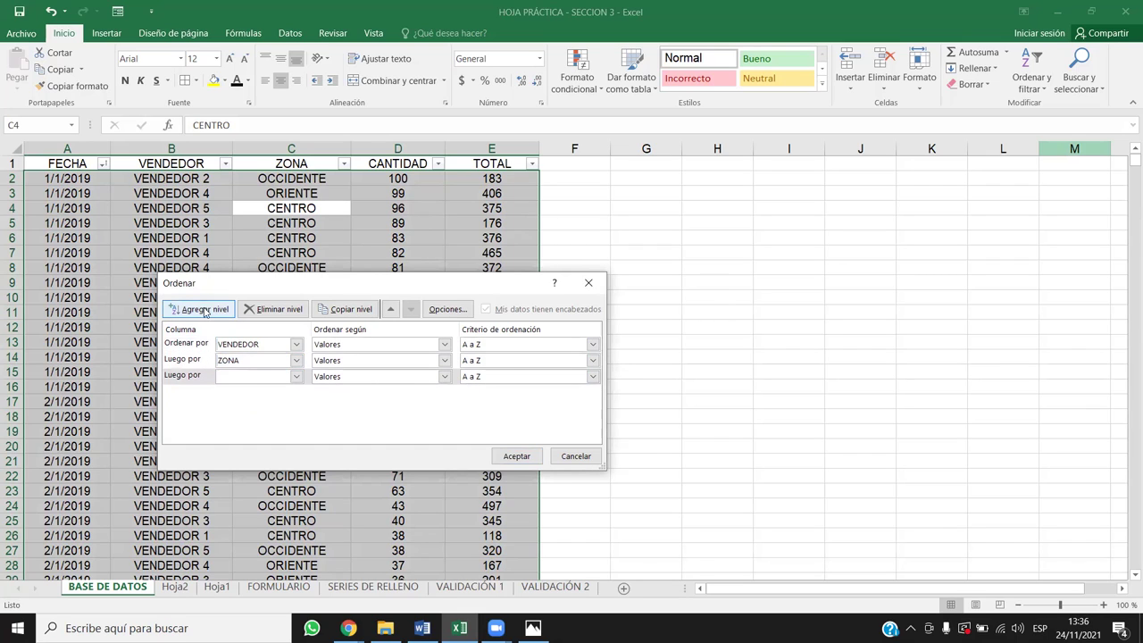
pyautogui.click(254, 376)
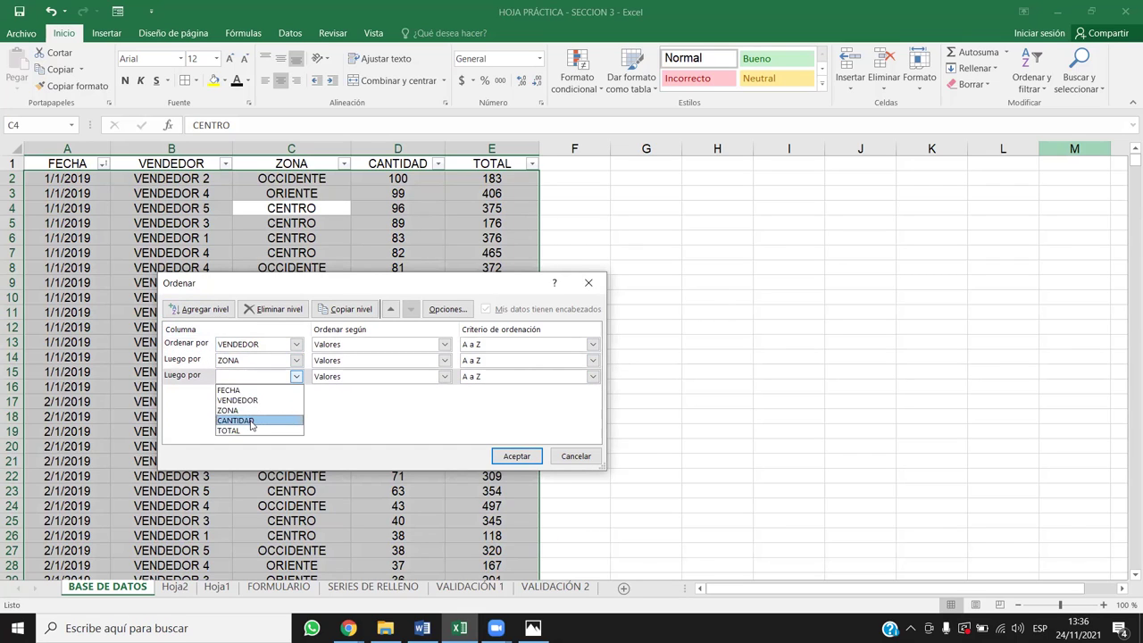
pyautogui.click(252, 423)
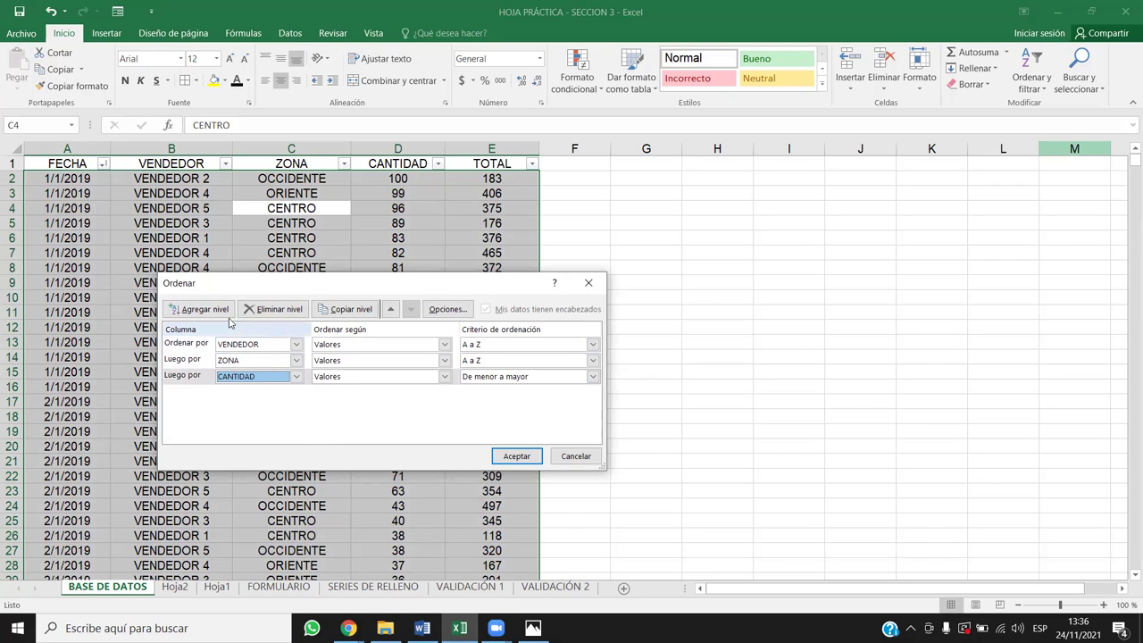
pyautogui.click(517, 458)
pyautogui.click(308, 328)
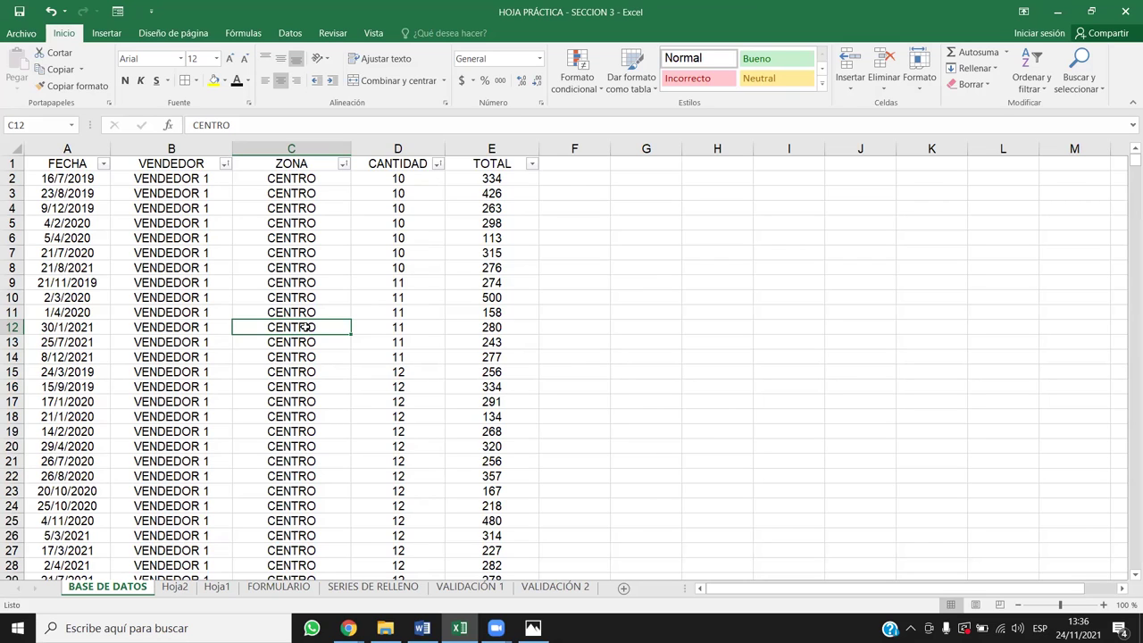
# - Examine the order of the VENDEDOR, ZONA, CANTIDAD and FECHA columns in the first rows of the sorted table
pyautogui.click(200, 148)
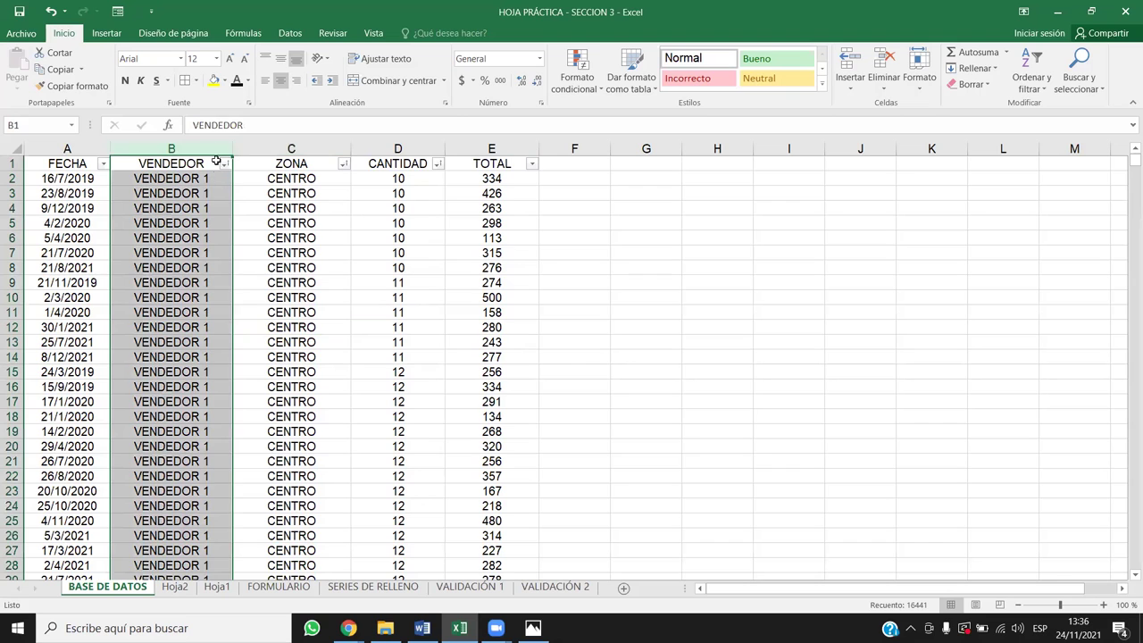
pyautogui.click(302, 144)
pyautogui.click(435, 144)
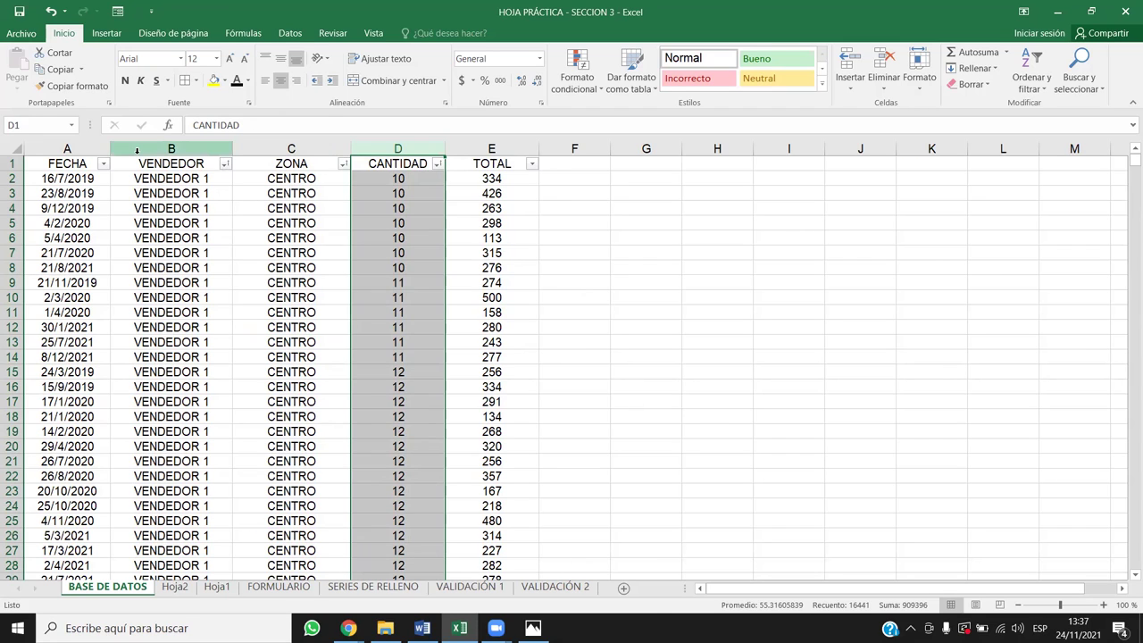
pyautogui.click(90, 145)
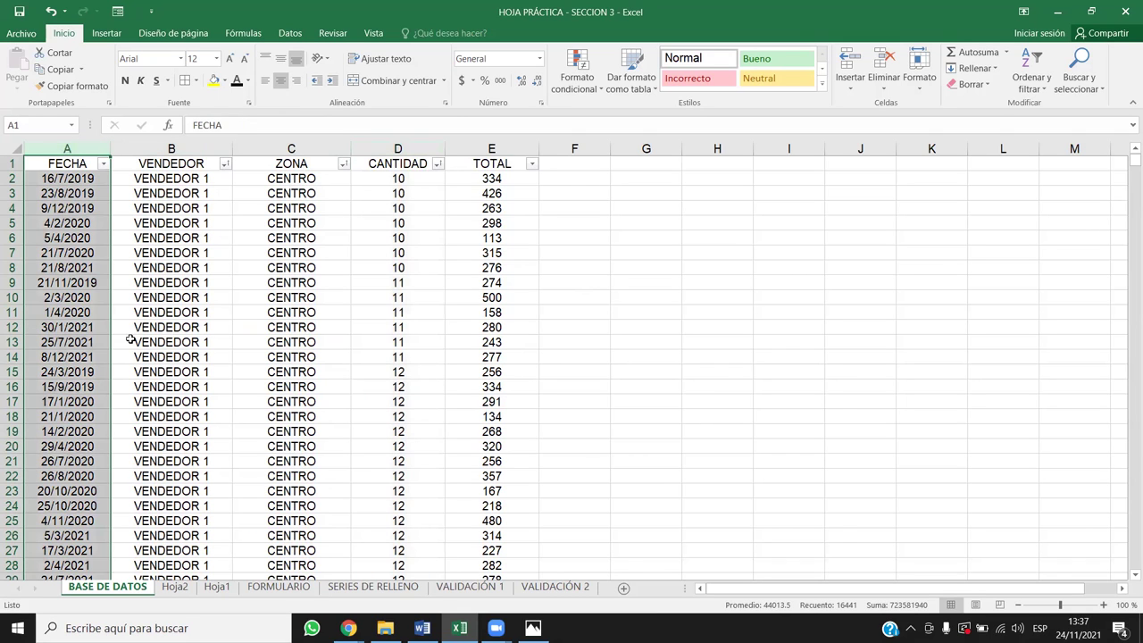
pyautogui.moveTo(295, 178); pyautogui.dragTo(294, 312)
pyautogui.moveTo(201, 207); pyautogui.dragTo(214, 364)
# - Look through VENDEDOR 1's CENTRO records down to the start of the OCCIDENTE records
pyautogui.scroll(-20, 214, 361)
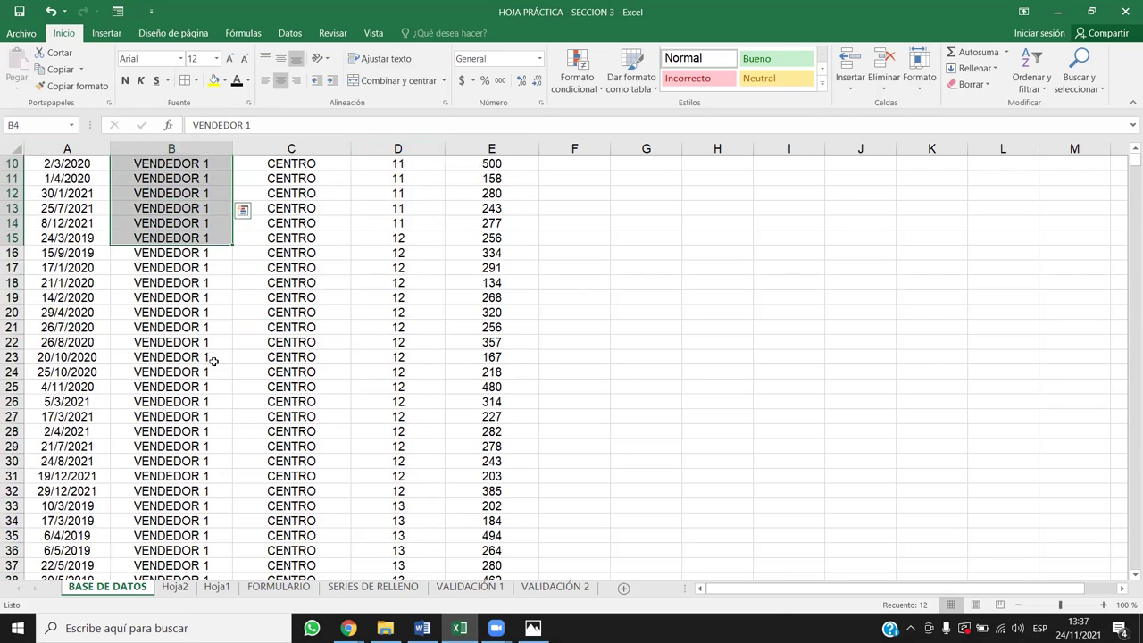
pyautogui.scroll(-20, 214, 361)
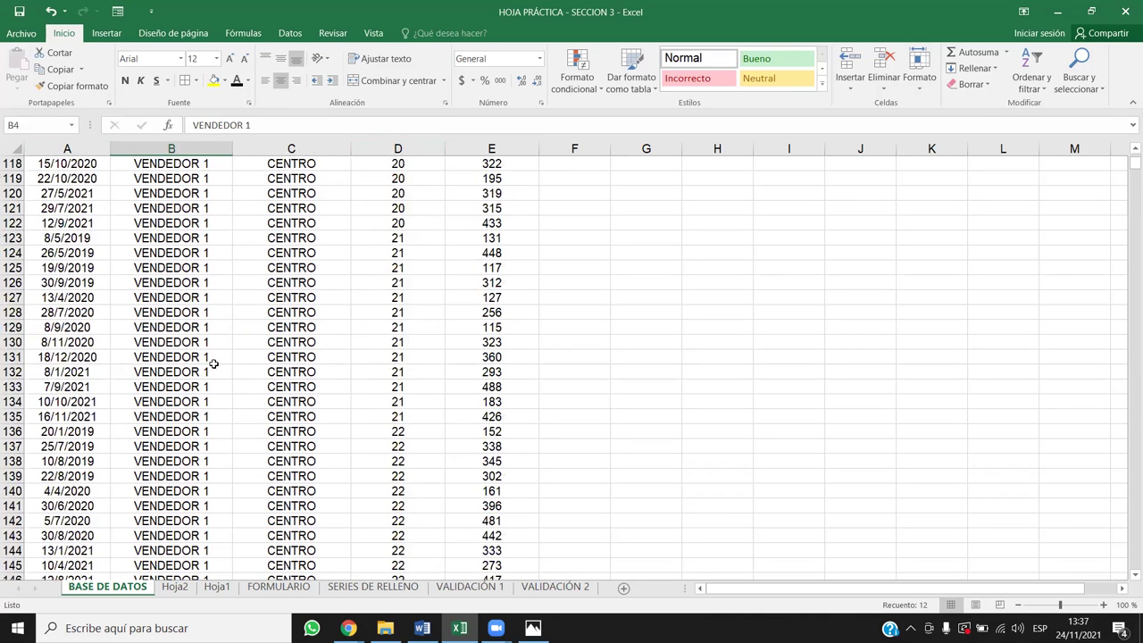
pyautogui.scroll(-20, 215, 398)
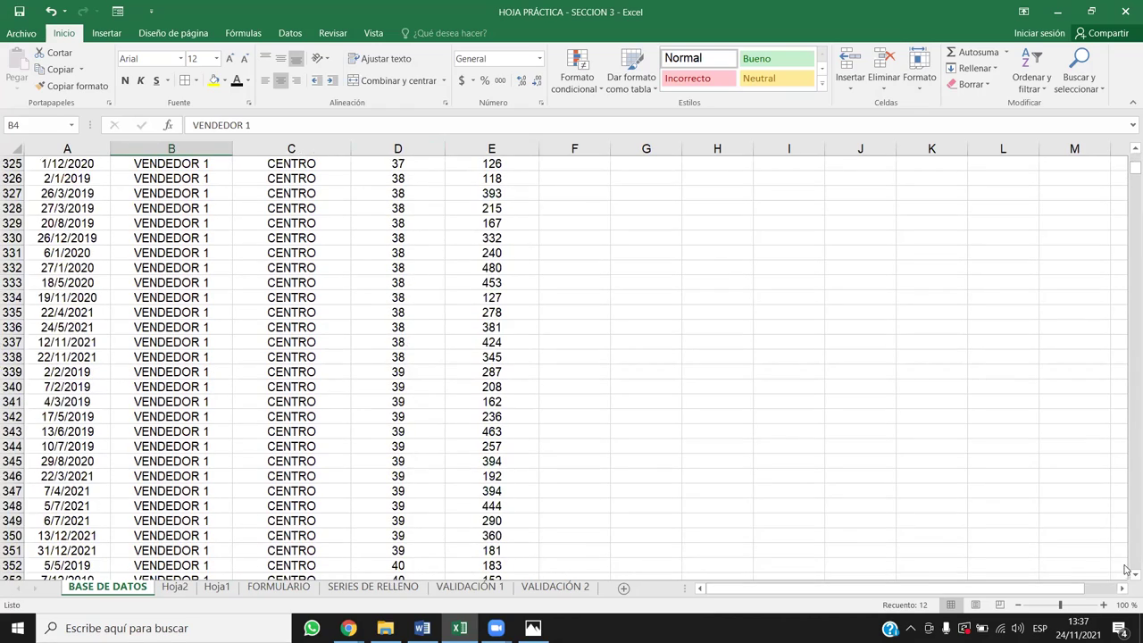
pyautogui.scroll(-20, 1126, 564)
pyautogui.scroll(-20, 1125, 564)
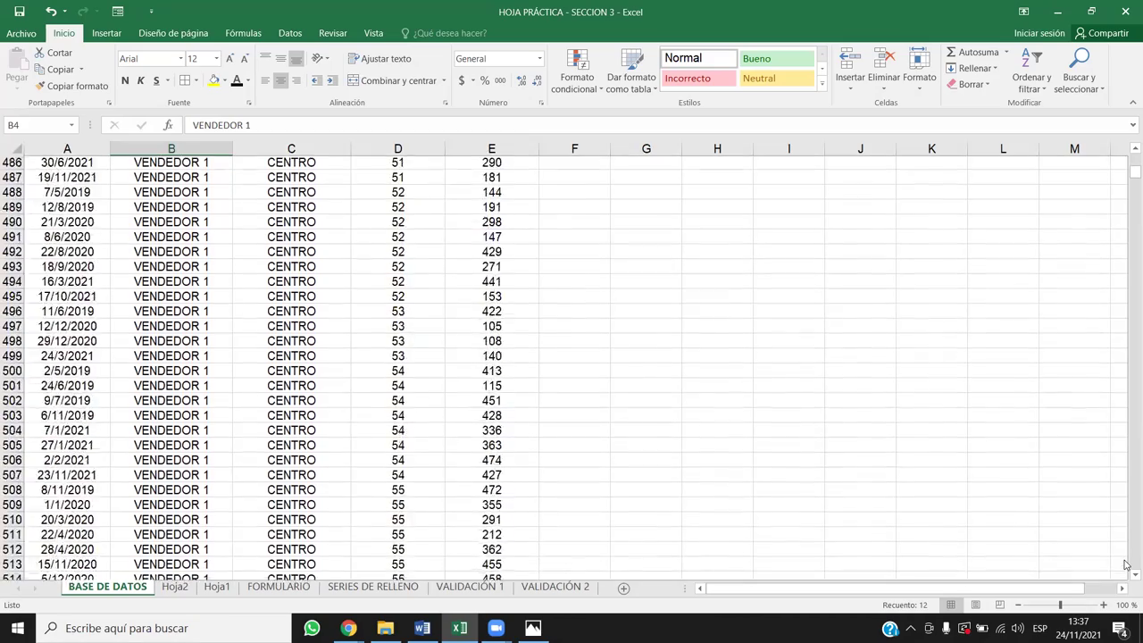
pyautogui.scroll(-20, 1125, 564)
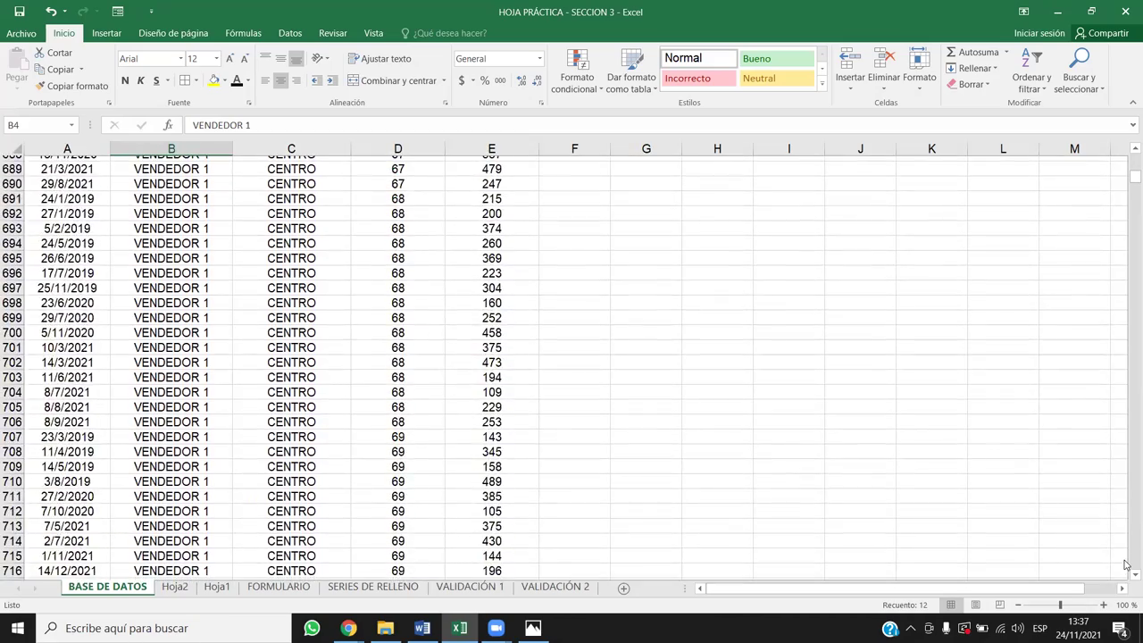
pyautogui.scroll(-20, 1126, 564)
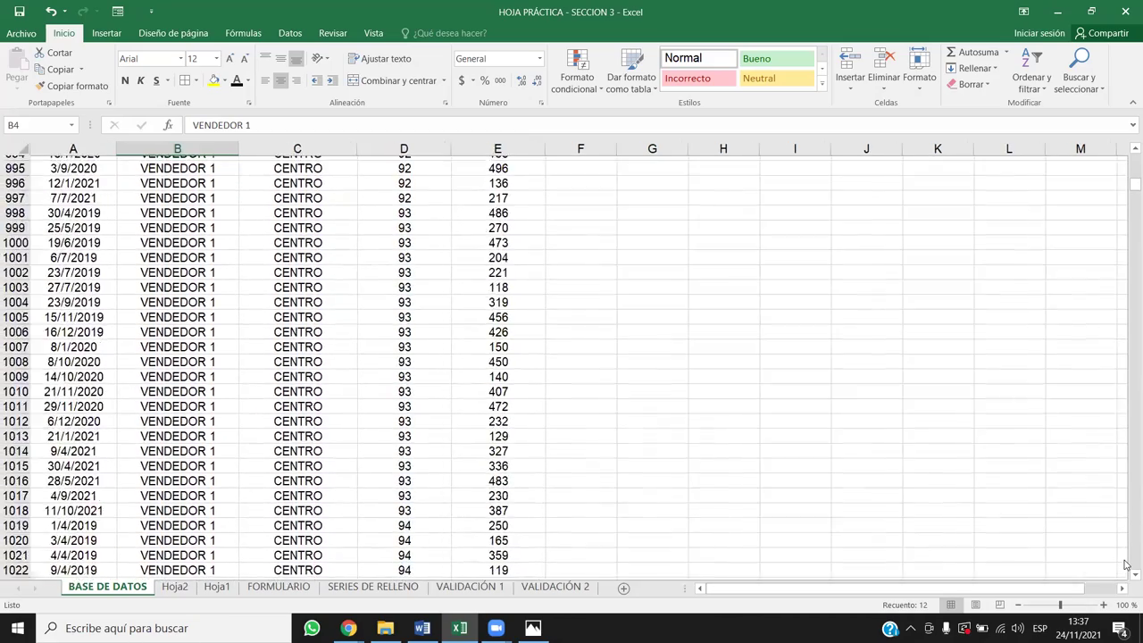
pyautogui.scroll(-2, 1125, 564)
pyautogui.scroll(16, 332, 338)
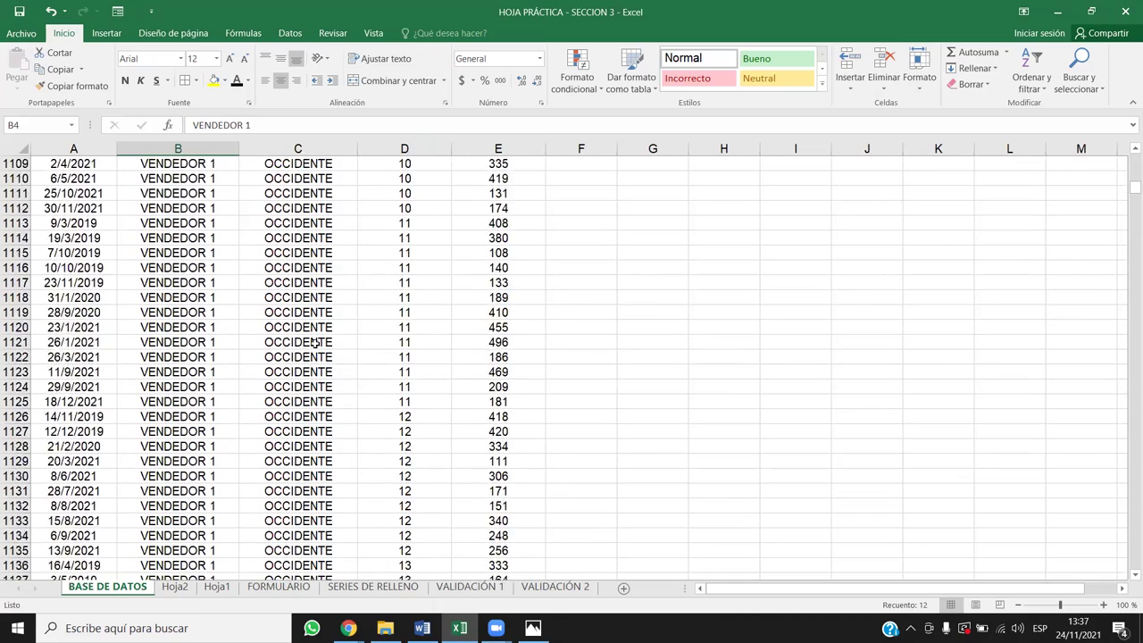
pyautogui.scroll(12, 314, 342)
# - Highlight VENDEDOR 1's vendor and zone cells from row 1098 down into the ORIENTE records
pyautogui.moveTo(297, 208); pyautogui.dragTo(200, 486)
pyautogui.scroll(-4, 449, 395)
pyautogui.moveTo(229, 326); pyautogui.dragTo(262, 389)
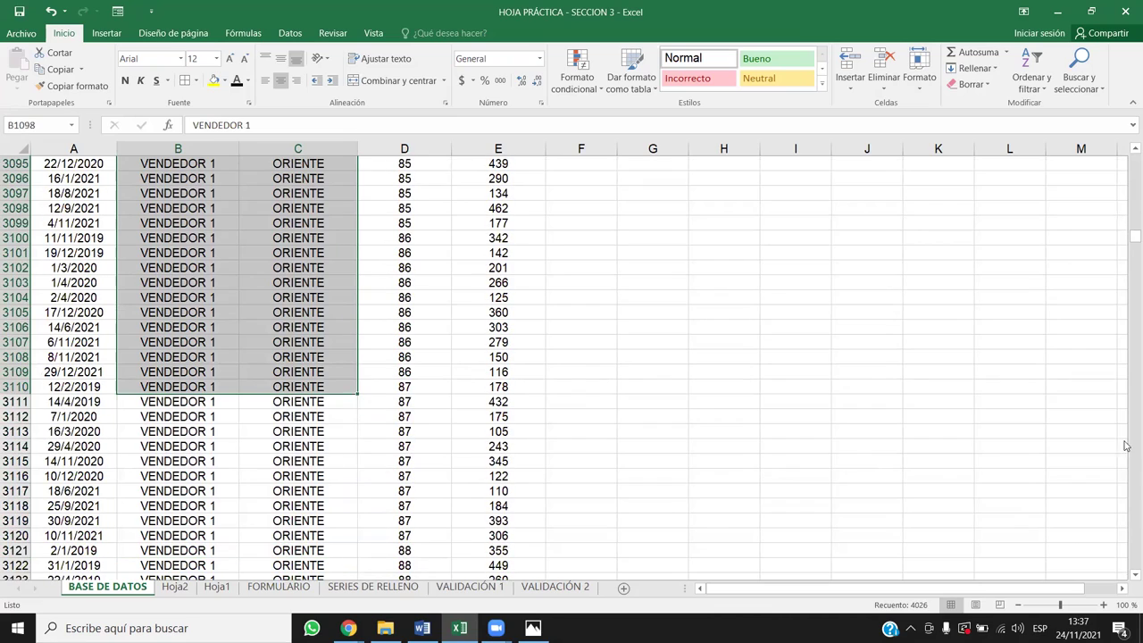
pyautogui.moveTo(1134, 237)
pyautogui.mouseDown()
pyautogui.moveTo(1126, 204)
pyautogui.moveTo(1117, 314)
pyautogui.moveTo(1112, 230)
pyautogui.mouseUp()
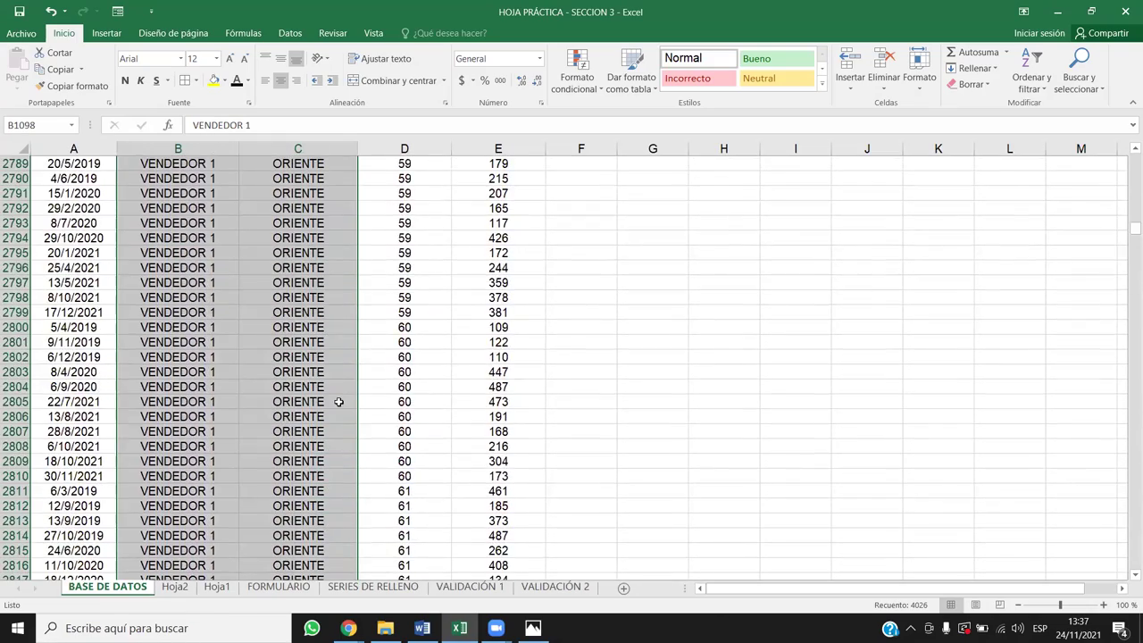
# - Look further through VENDEDOR 1's ORIENTE records, down to row 3024
pyautogui.scroll(-19, 340, 393)
pyautogui.scroll(-20, 340, 386)
pyautogui.click(158, 442)
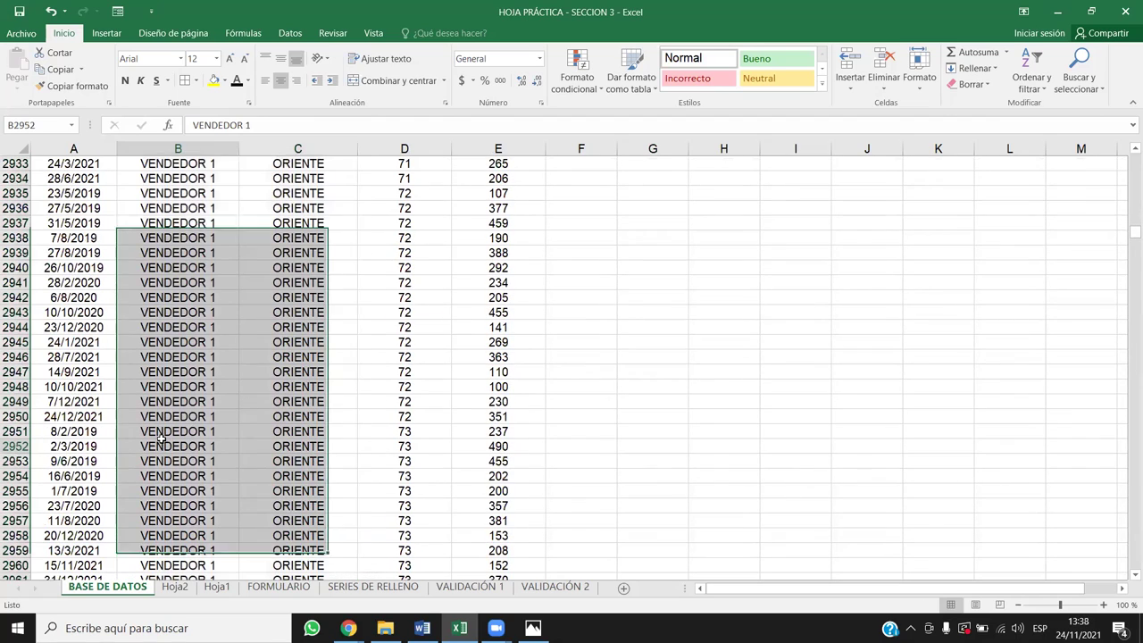
pyautogui.press('Down')
pyautogui.press('Down')
pyautogui.press('Down')
pyautogui.press('Down')
pyautogui.press('Down')
pyautogui.press('Down')
pyautogui.press('Down')
pyautogui.press('Down')
pyautogui.press('Down')
pyautogui.press('Down')
pyautogui.press('Down')
pyautogui.press('Down')
pyautogui.press('Down')
pyautogui.press('Down')
pyautogui.press('Down')
pyautogui.press('Down')
pyautogui.press('Down')
pyautogui.press('Down')
pyautogui.press('Down')
pyautogui.press('Down')
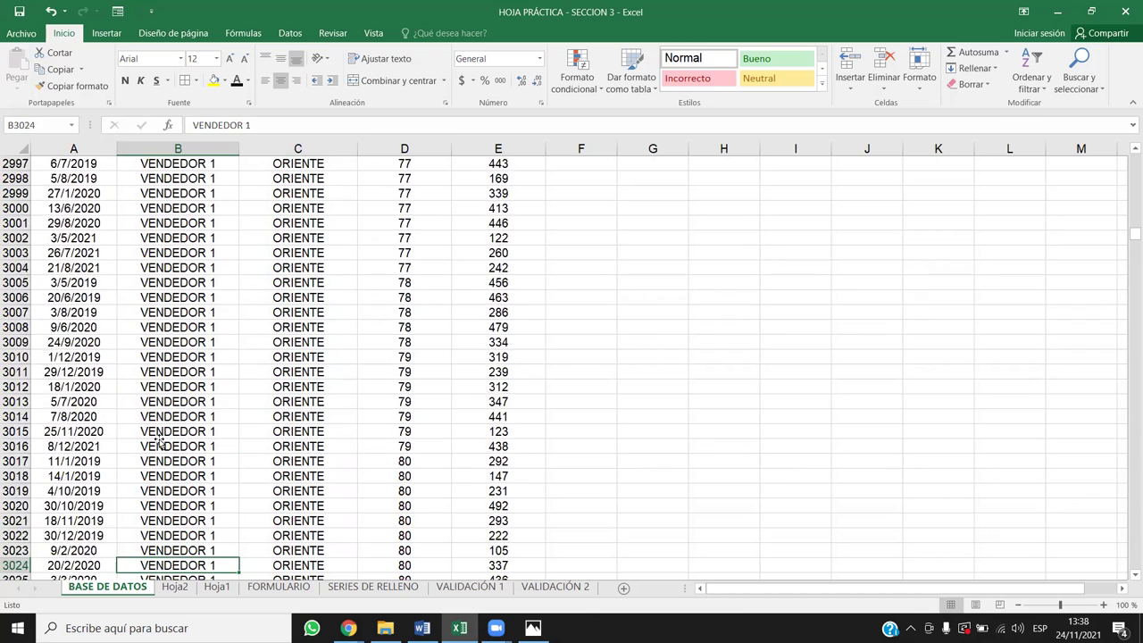
# - Highlight the CANTIDAD values from D2 down through VENDEDOR 1's CENTRO records into the OCCIDENTE records
pyautogui.moveTo(1128, 237); pyautogui.dragTo(1127, 161)
pyautogui.click(397, 164)
pyautogui.moveTo(398, 171); pyautogui.dragTo(412, 446)
pyautogui.moveTo(436, 135); pyautogui.dragTo(368, 613)
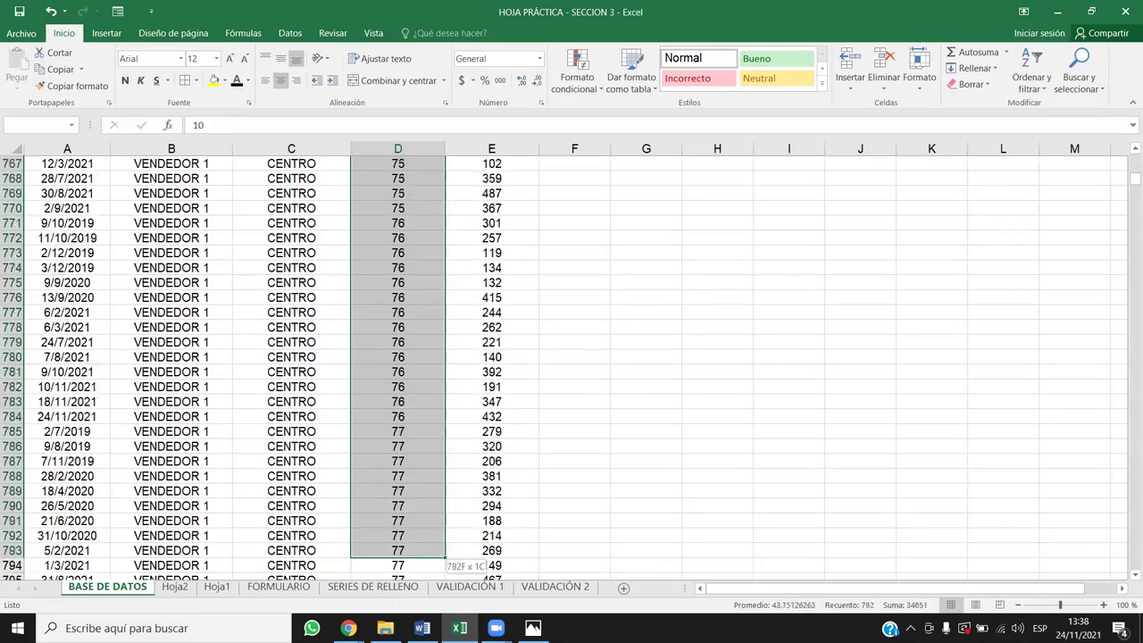
pyautogui.moveTo(408, 615); pyautogui.dragTo(387, 78)
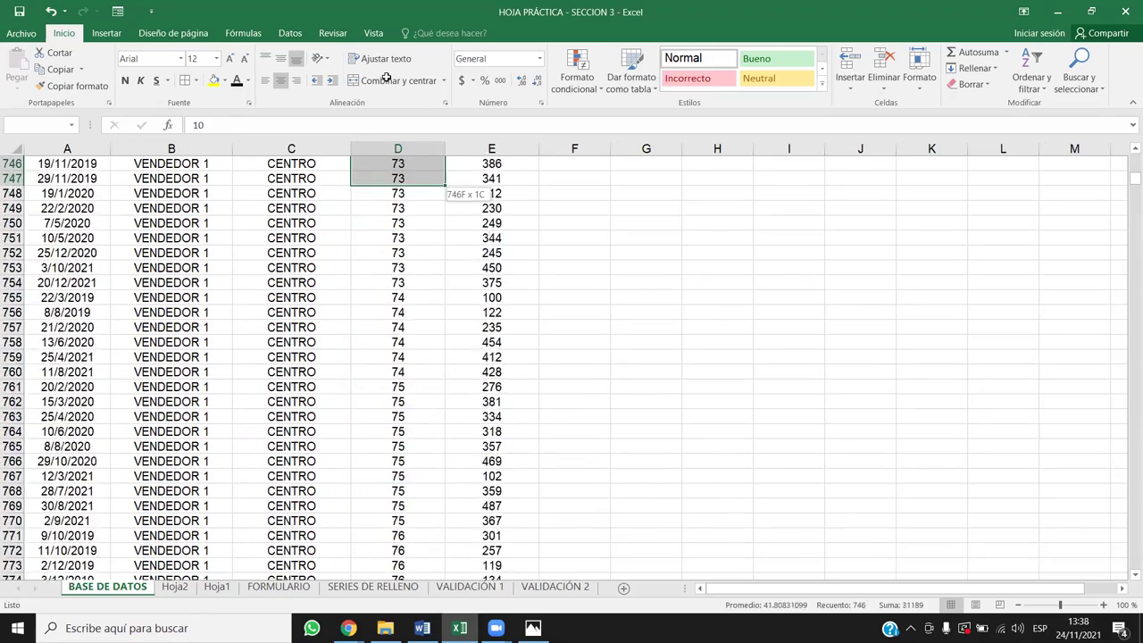
pyautogui.moveTo(387, 148); pyautogui.dragTo(443, 571)
pyautogui.moveTo(385, 567); pyautogui.dragTo(418, 327)
# - Examine the zone change around row 1098, highlighting the CENTRO rows with quantity 100 in C1088:D1097 and the first OCCIDENTE cell
pyautogui.scroll(20, 418, 328)
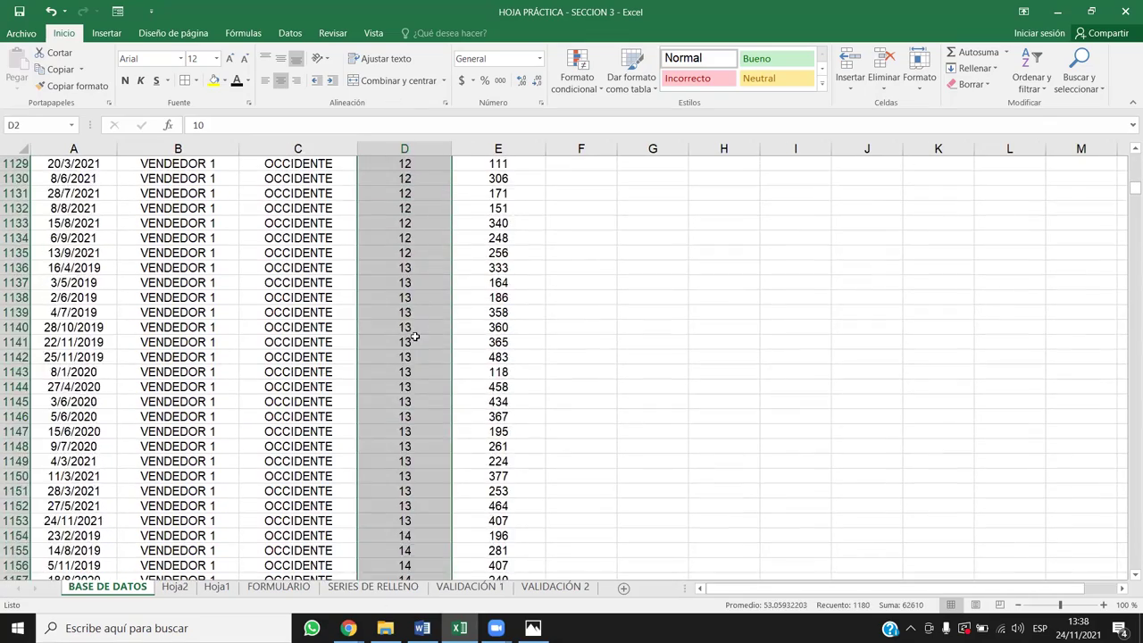
pyautogui.scroll(-7, 406, 357)
pyautogui.moveTo(427, 354); pyautogui.dragTo(284, 221)
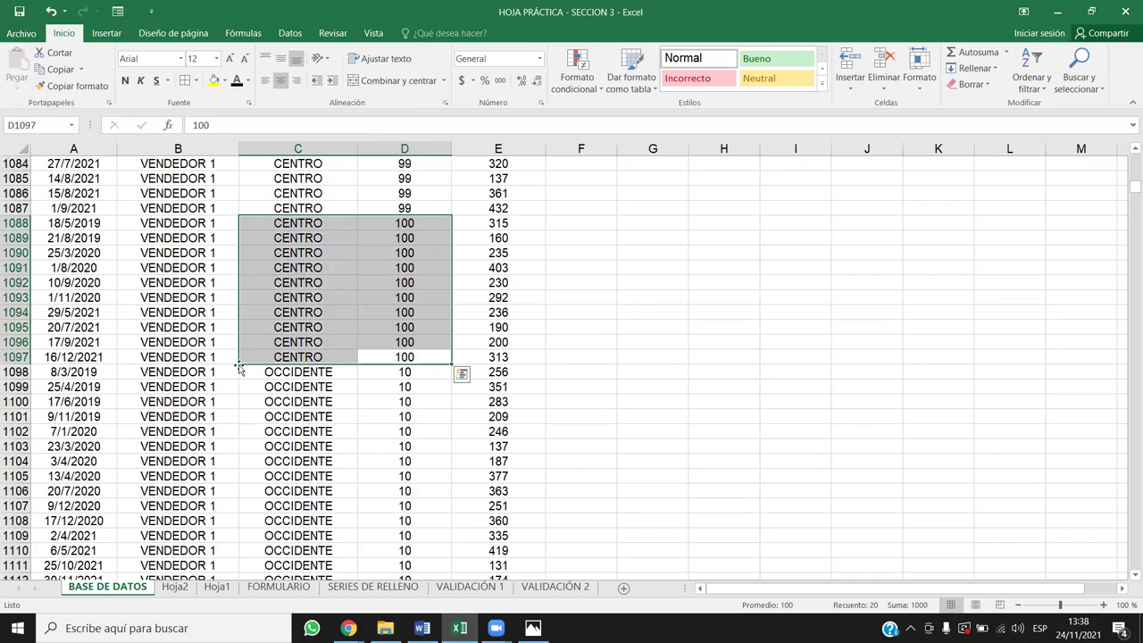
pyautogui.click(189, 358)
pyautogui.click(303, 368)
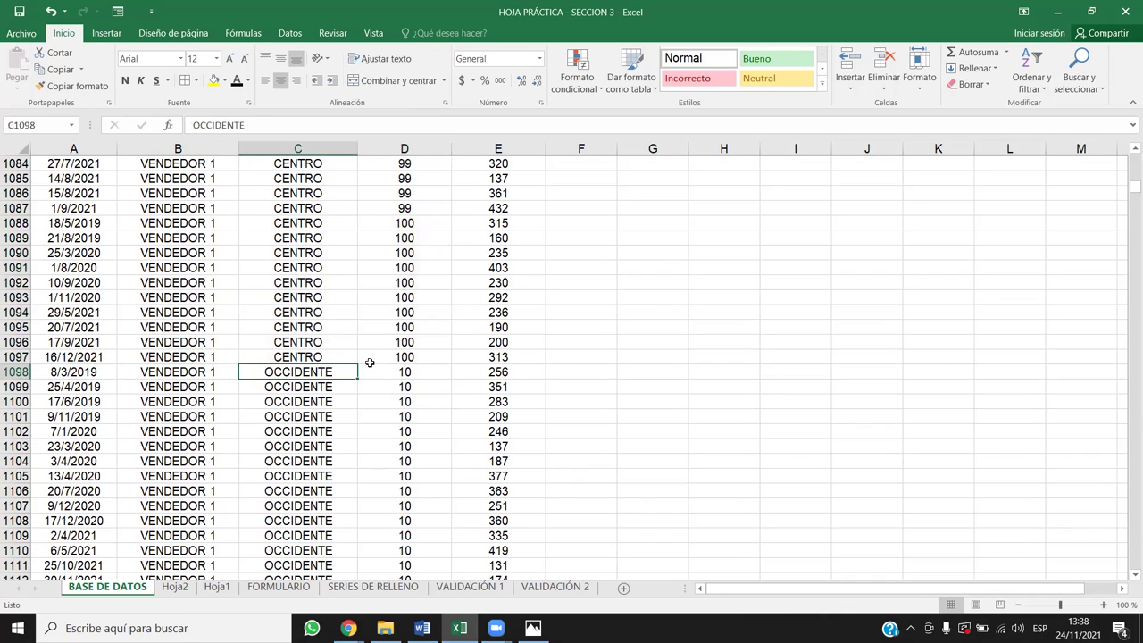
# - Compare the last CENTRO quantity in D1097 with the first OCCIDENTE quantities in D1098:D1102, and look on through the OCCIDENTE records
pyautogui.click(402, 358)
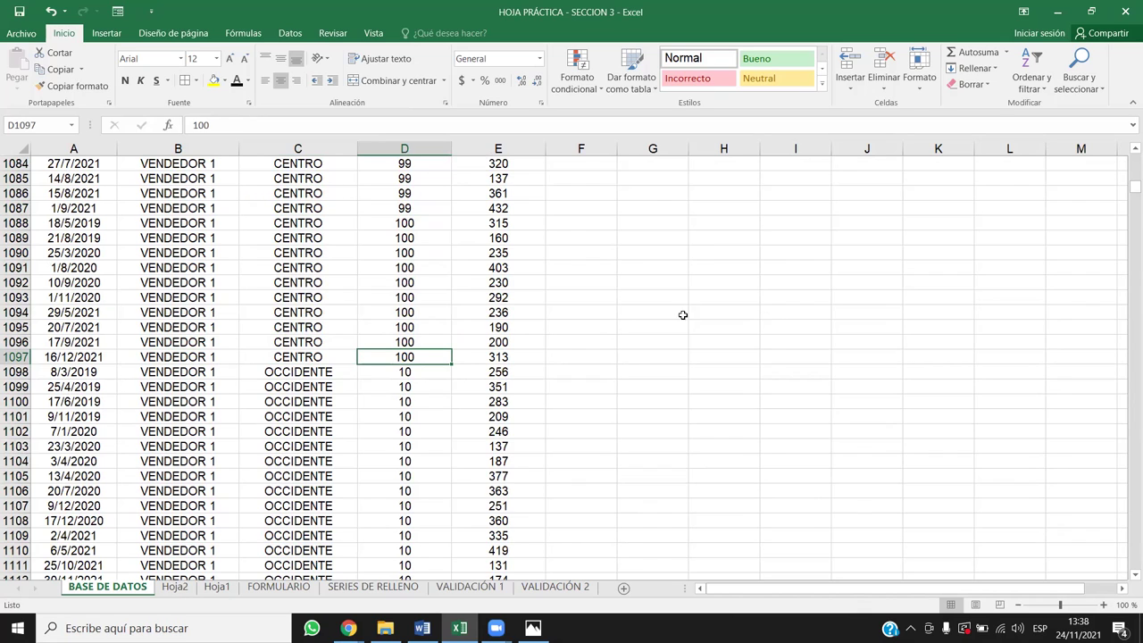
pyautogui.click(317, 344)
pyautogui.click(305, 370)
pyautogui.moveTo(409, 371); pyautogui.dragTo(411, 429)
pyautogui.scroll(-20, 411, 428)
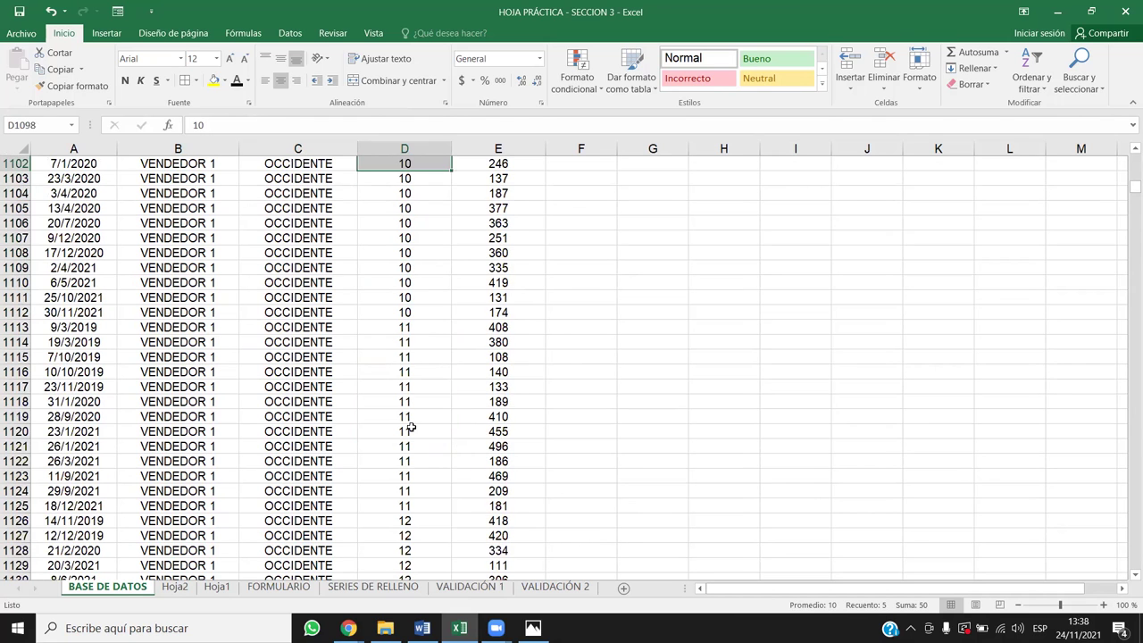
pyautogui.scroll(-5, 408, 432)
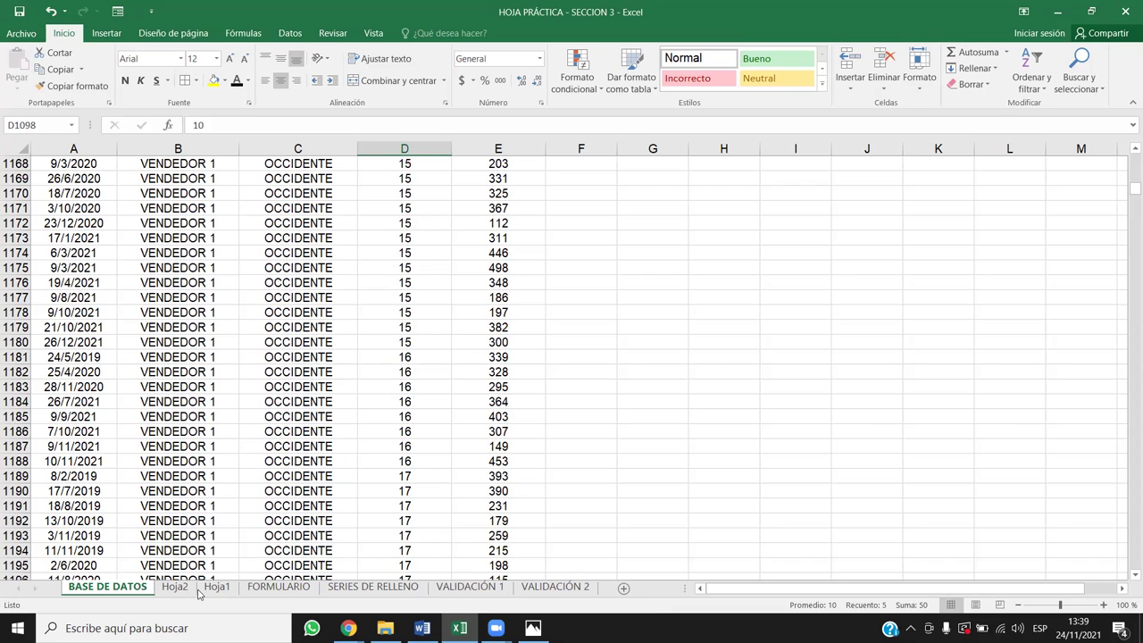
# - Open the SERIES DE RELLENO sheet, and look over course lesson 3.3 on the data form tool in Chrome
pyautogui.click(321, 566)
pyautogui.click(342, 587)
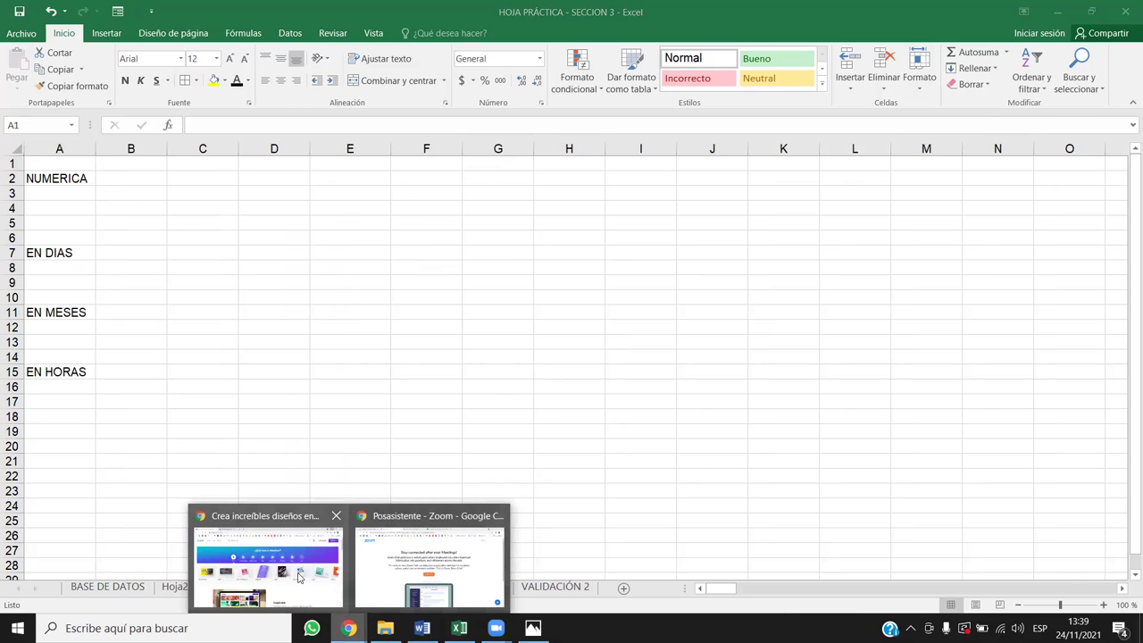
pyautogui.hotkey('alt', 'Tab')
pyautogui.scroll(-2, 746, 370)
pyautogui.scroll(3, 746, 369)
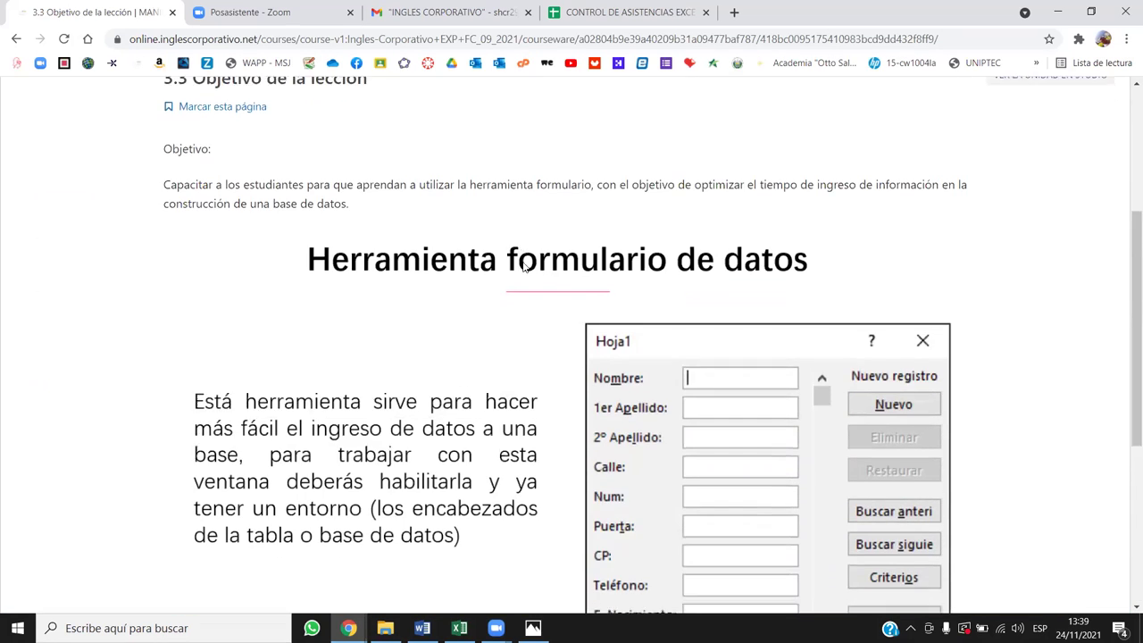
pyautogui.scroll(-4, 544, 268)
pyautogui.scroll(5, 559, 343)
pyautogui.scroll(3, 560, 343)
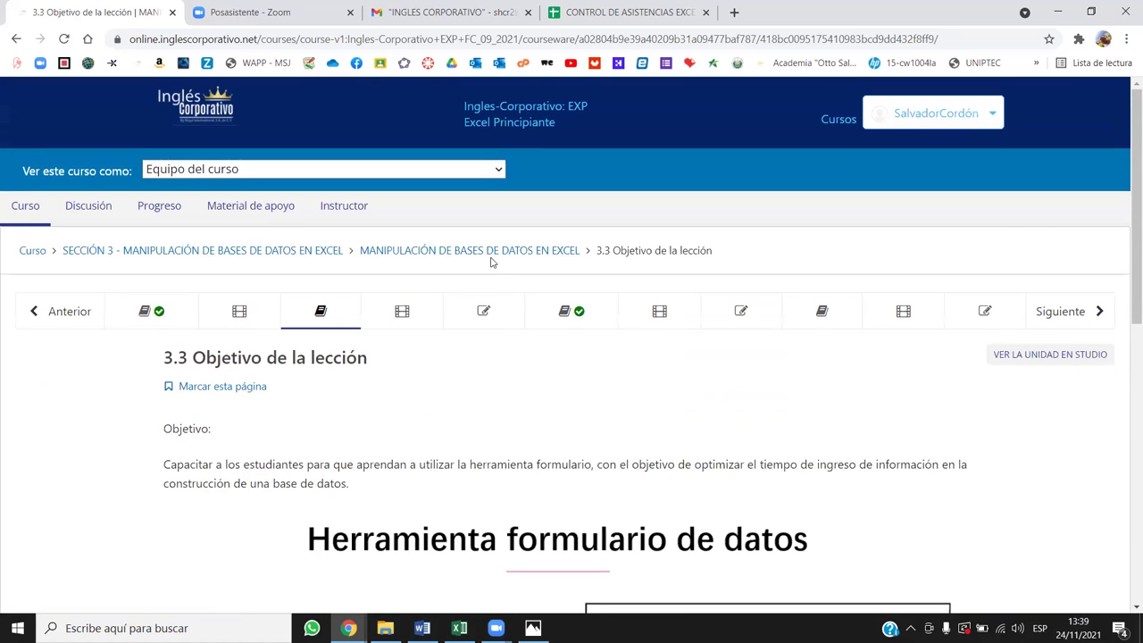
# - Look over lesson 3.6 on fill series and lesson 3.9 on validation lists in the course
pyautogui.click(571, 311)
pyautogui.scroll(-4, 599, 385)
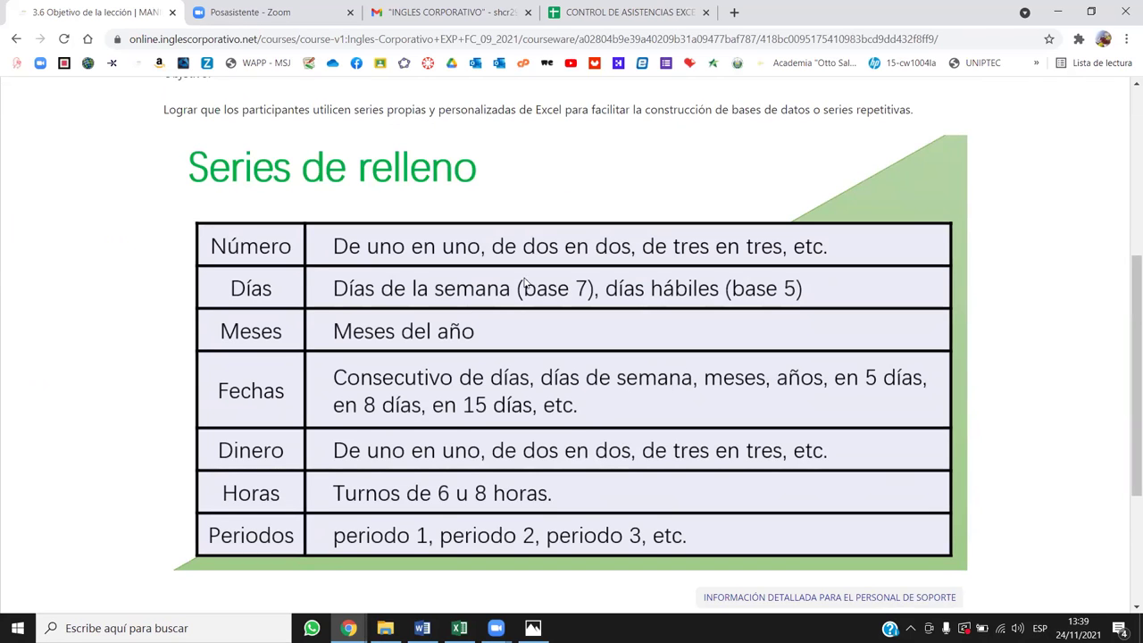
pyautogui.scroll(3, 560, 282)
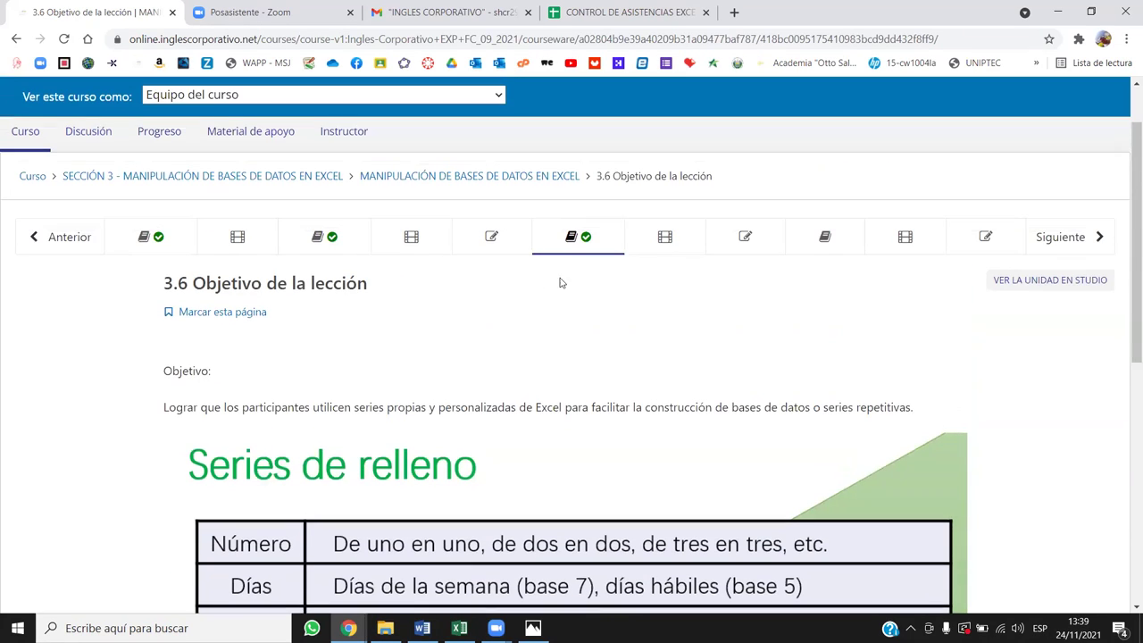
pyautogui.click(828, 239)
pyautogui.scroll(-4, 789, 347)
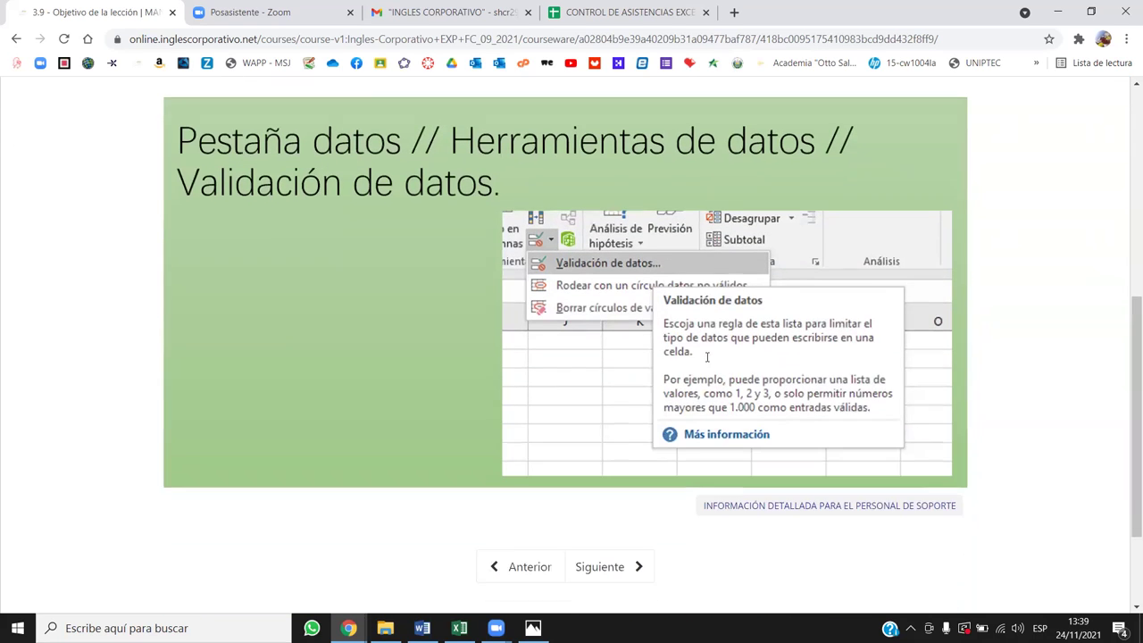
pyautogui.scroll(3, 707, 357)
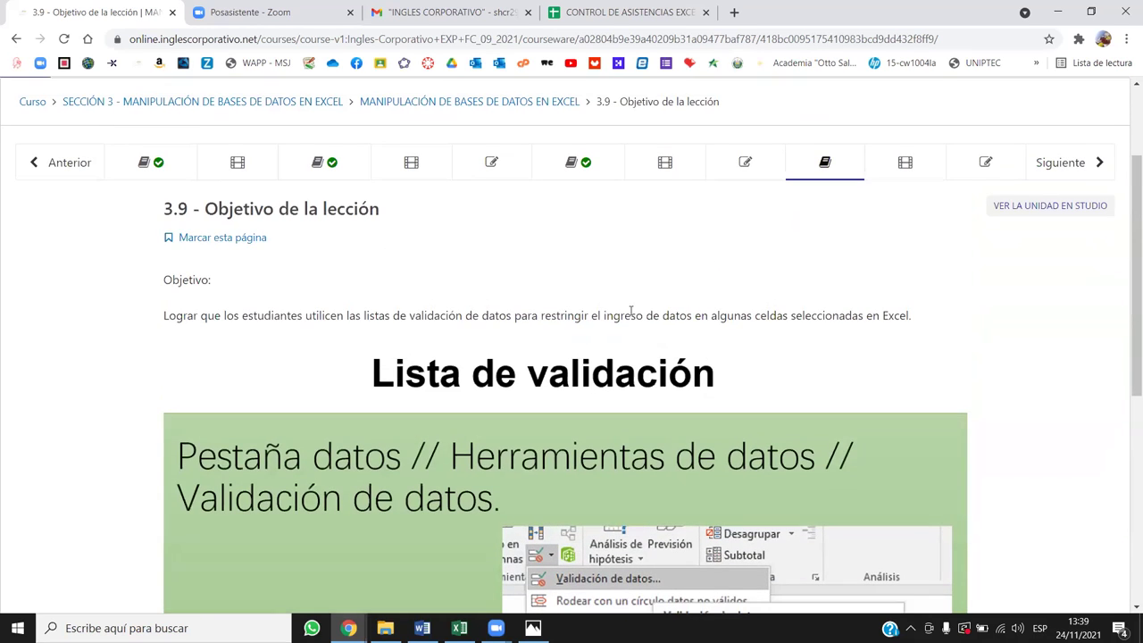
# - Return to lesson 3.6 and examine its Series de relleno table of series types
pyautogui.click(507, 163)
pyautogui.click(571, 165)
pyautogui.scroll(-3, 660, 286)
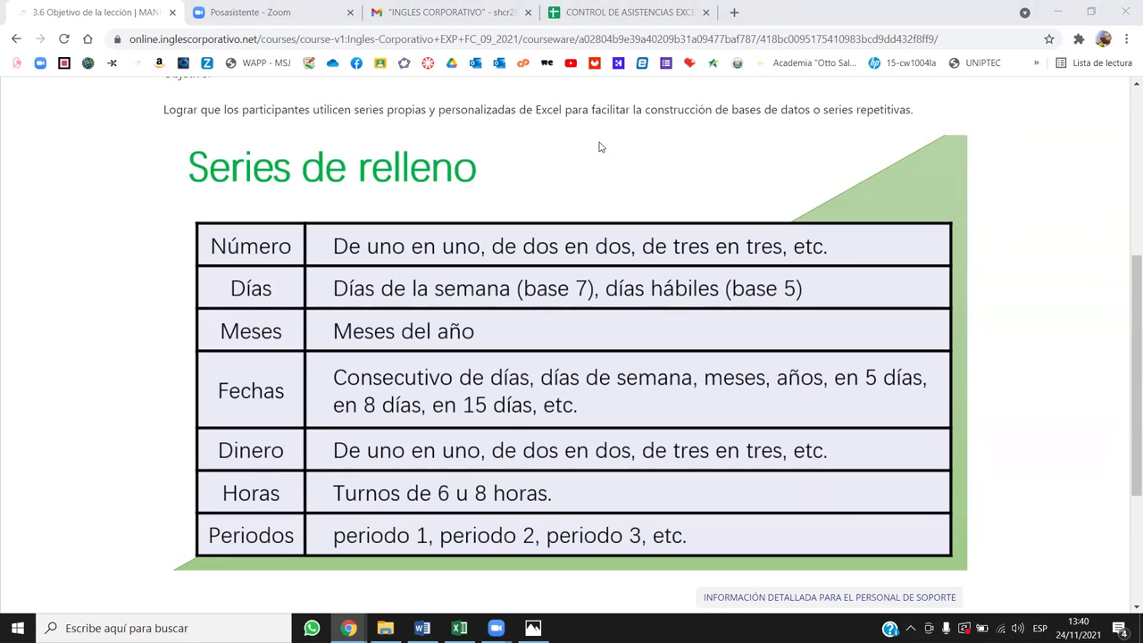
# - Switch to Excel and enter the numbers 1 to 6 one by one in B2:G2, beside NUMERICA
pyautogui.click(459, 627)
pyautogui.click(108, 176)
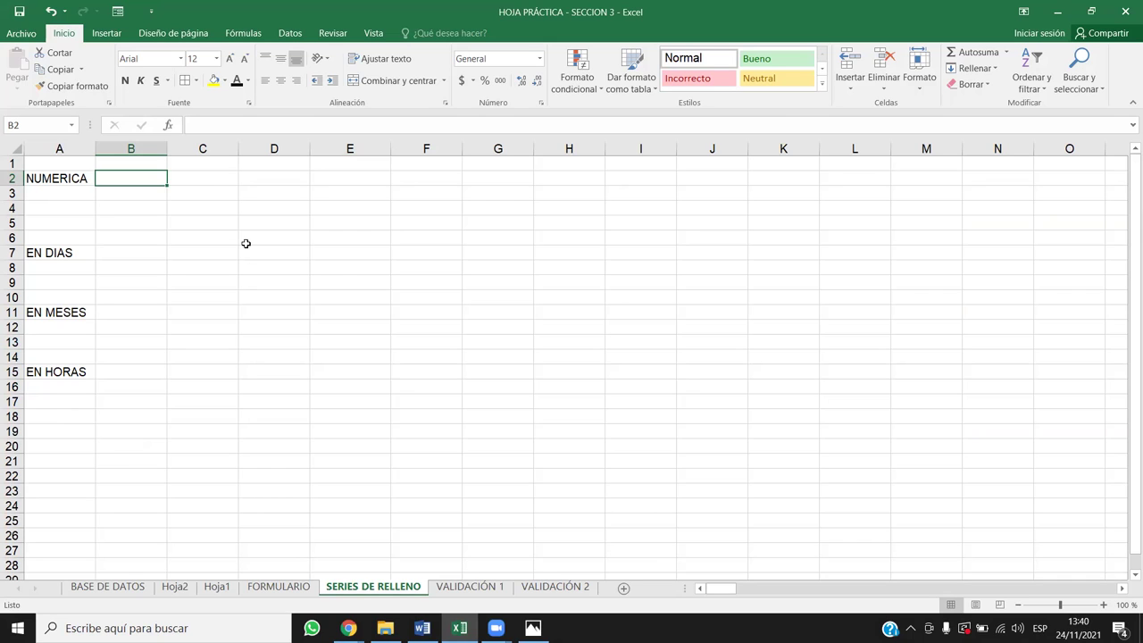
pyautogui.write('1')
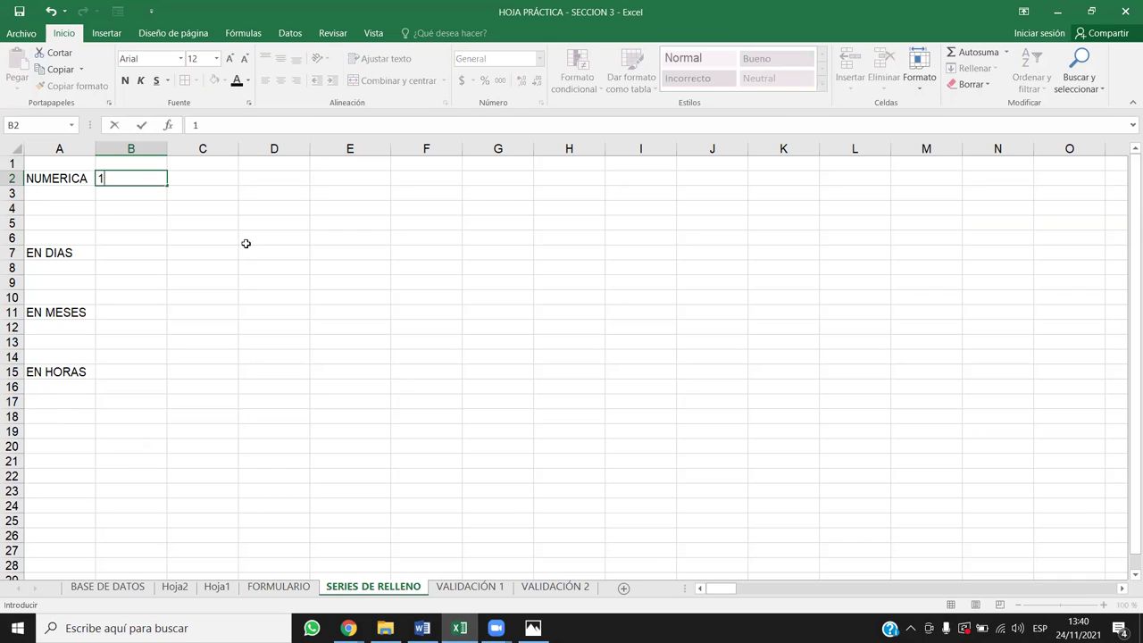
pyautogui.press('Tab')
pyautogui.write('2')
pyautogui.press('Tab')
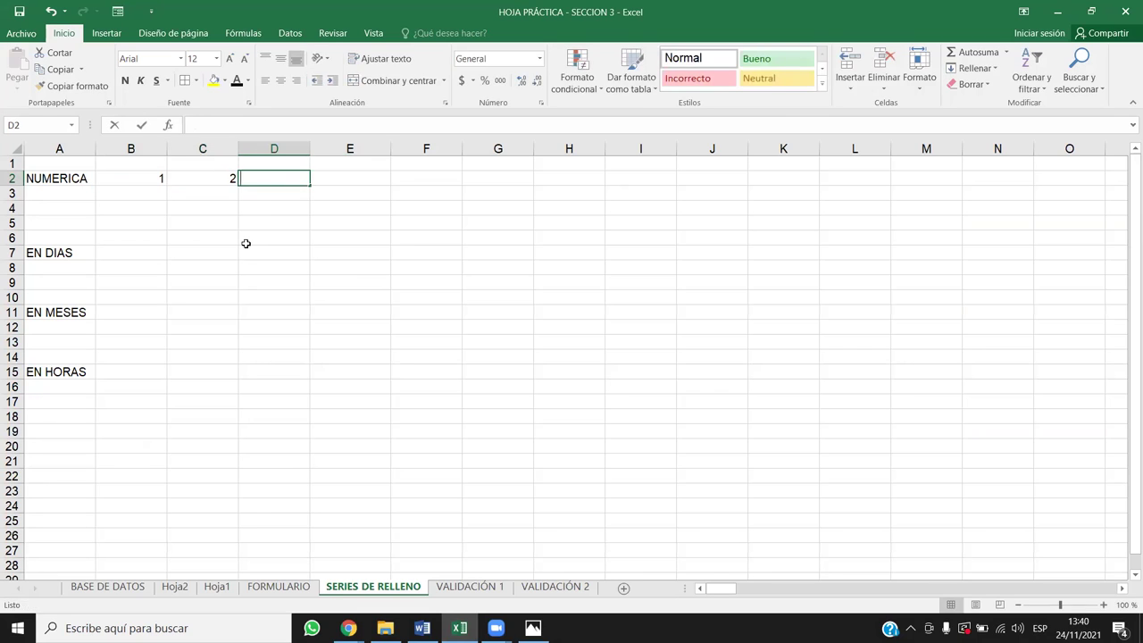
pyautogui.write('3')
pyautogui.press('Tab')
pyautogui.write('4')
pyautogui.press('Tab')
pyautogui.write('5')
pyautogui.press('Tab')
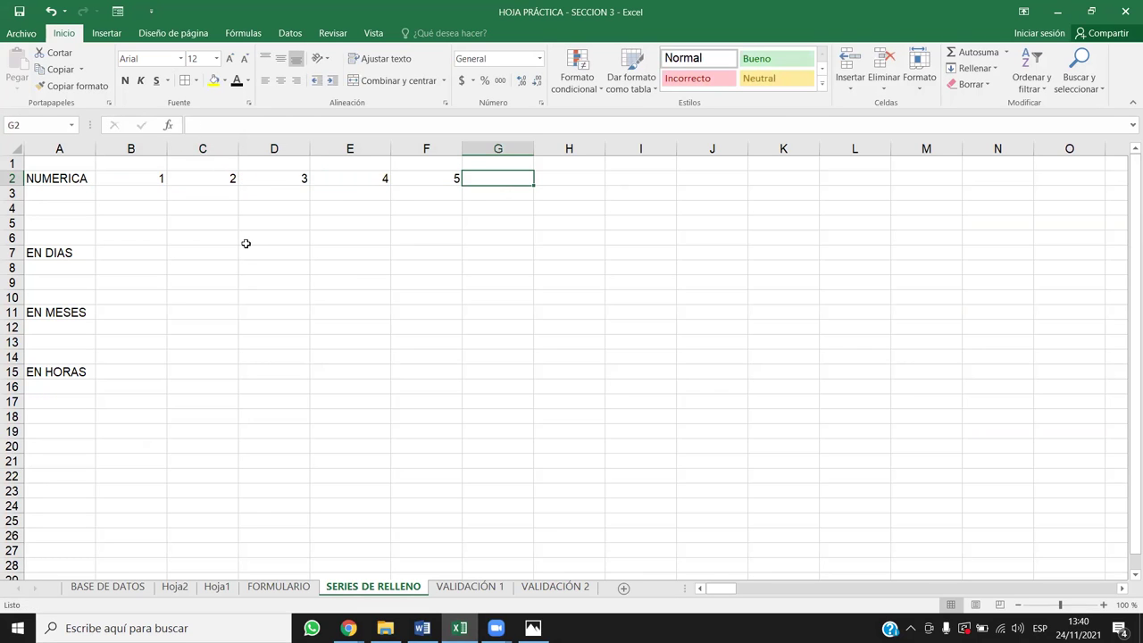
pyautogui.write('6')
pyautogui.click(245, 243)
# - Clear B2:G2, and enter 1 in B2 and 2 in C2
pyautogui.moveTo(143, 178); pyautogui.dragTo(523, 177)
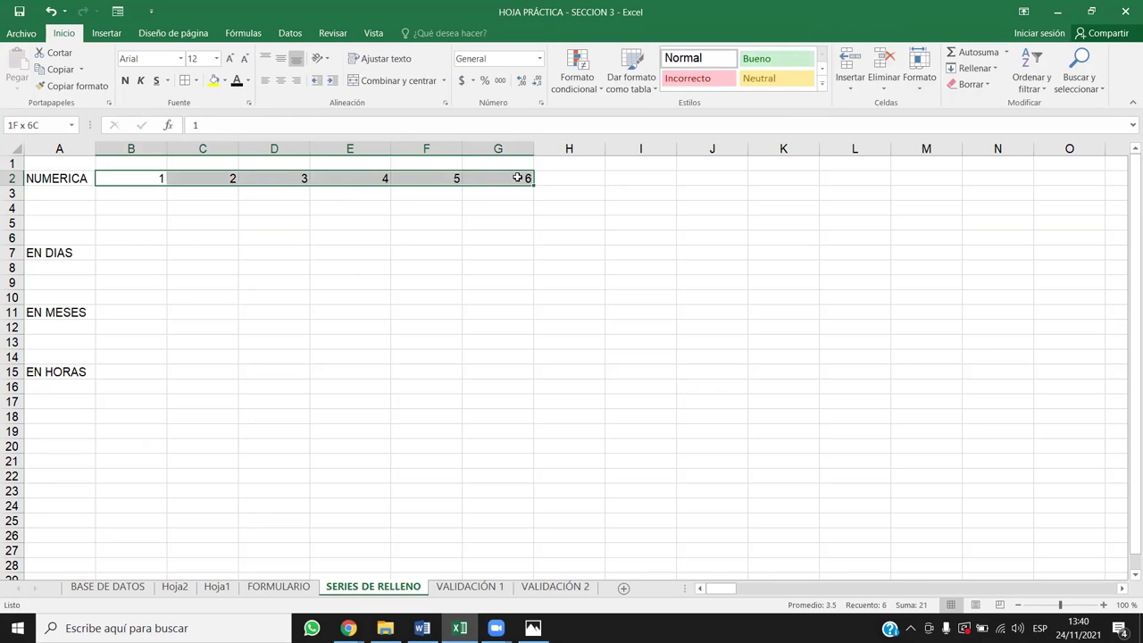
pyautogui.press('Delete')
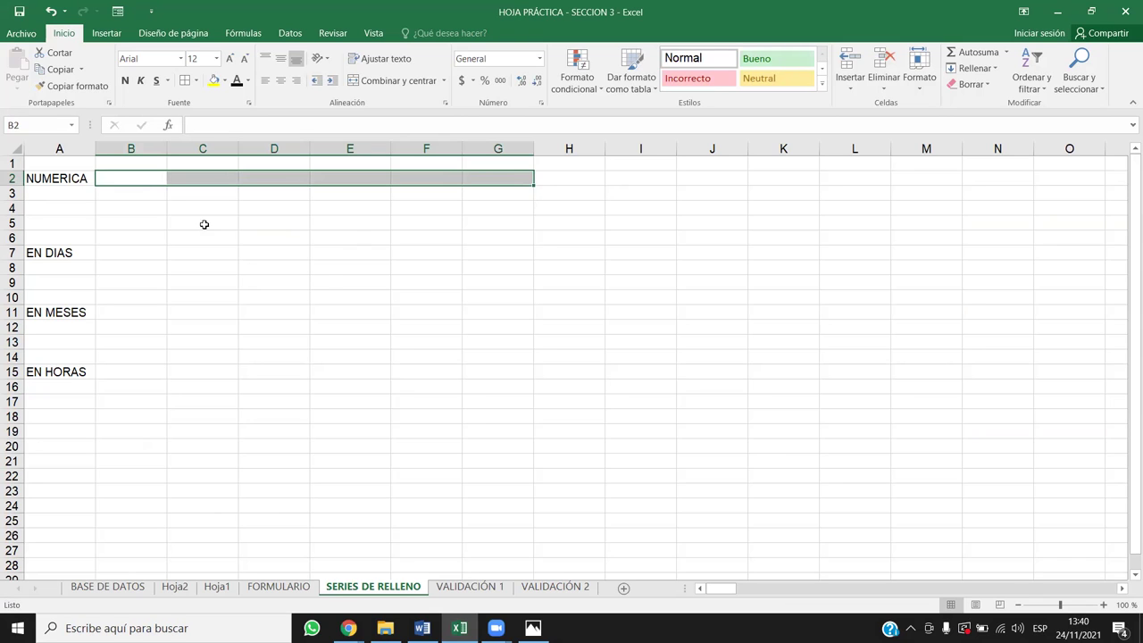
pyautogui.click(147, 175)
pyautogui.write('1')
pyautogui.press('Tab')
pyautogui.write('2')
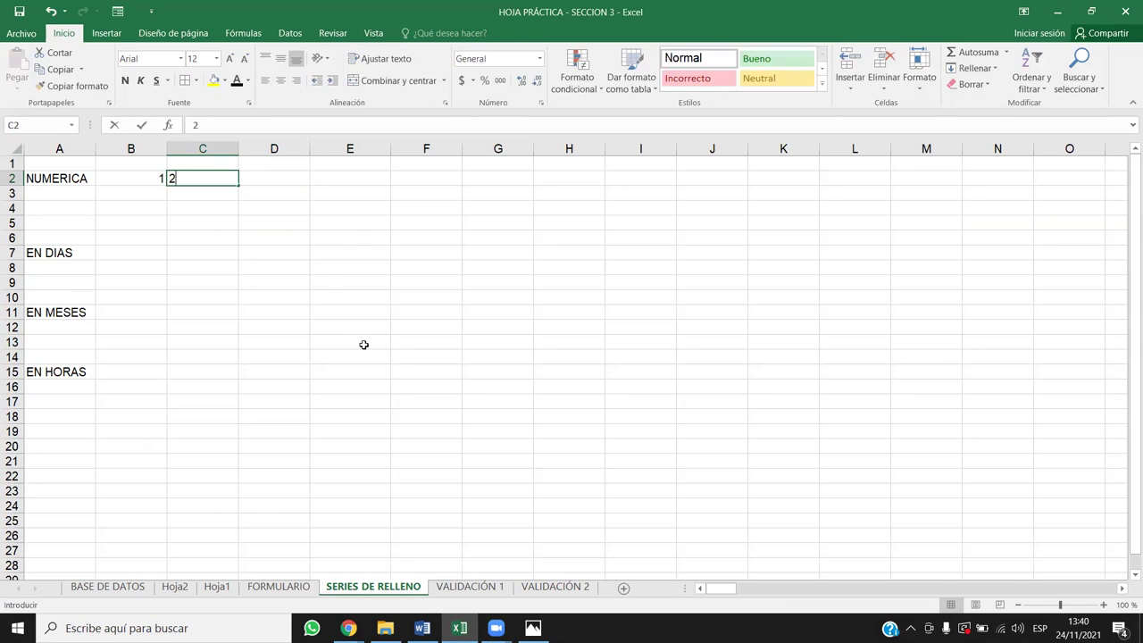
pyautogui.press('Left')
pyautogui.press('Right')
pyautogui.press('Left')
pyautogui.press('Right')
pyautogui.press('Left')
pyautogui.press('Right')
pyautogui.press('Left')
pyautogui.press('Right')
pyautogui.press('Left')
pyautogui.press('Right')
pyautogui.press('Left')
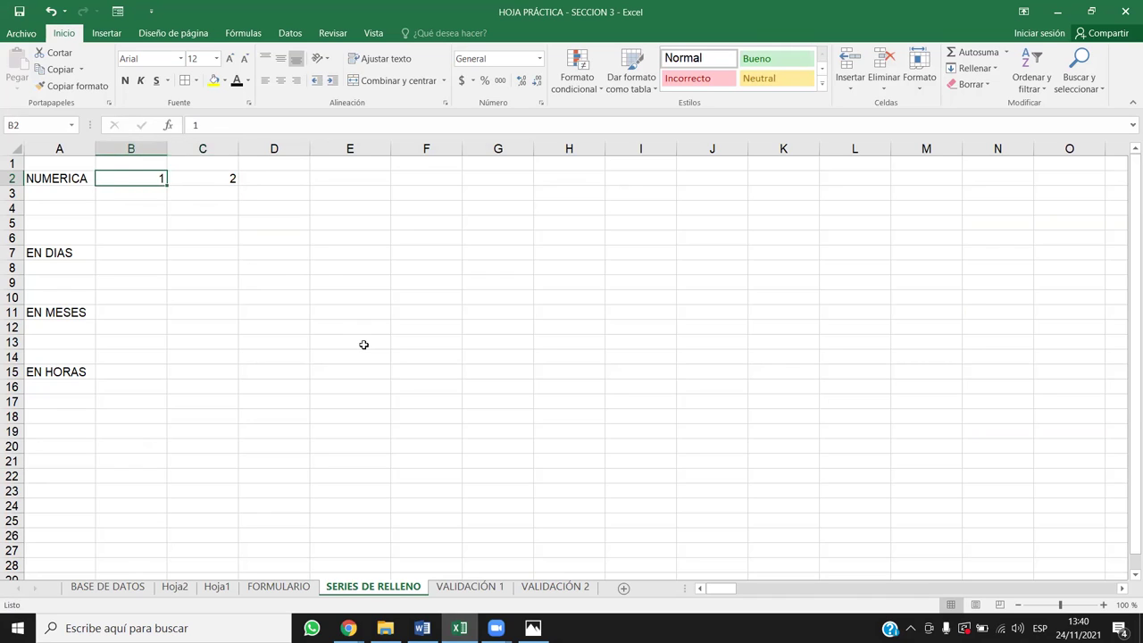
pyautogui.press('Right')
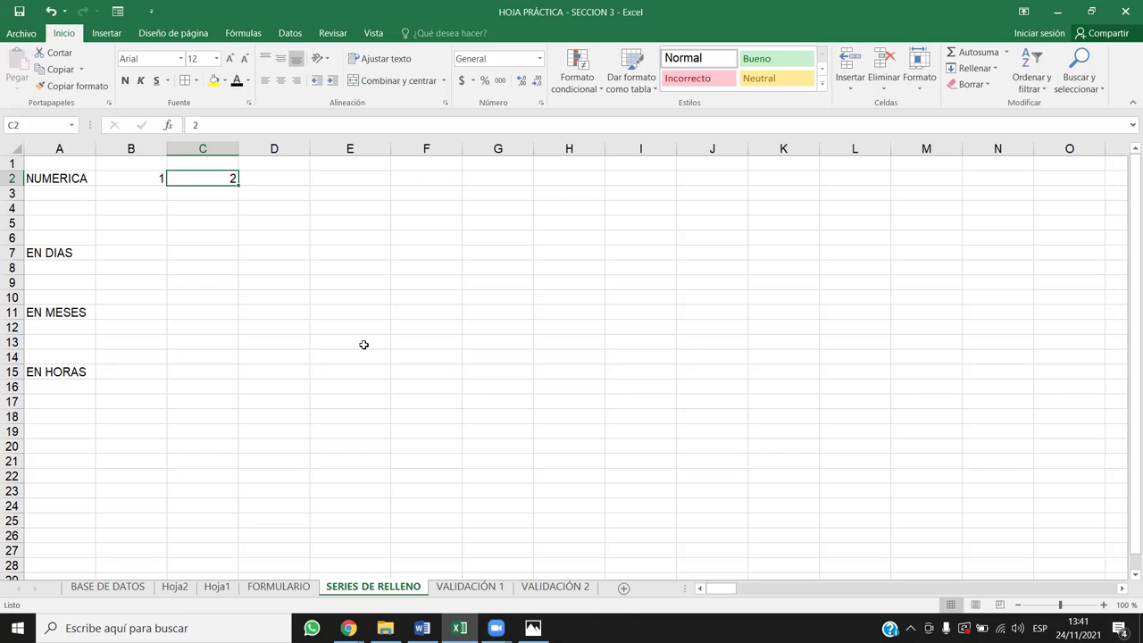
pyautogui.press('Left')
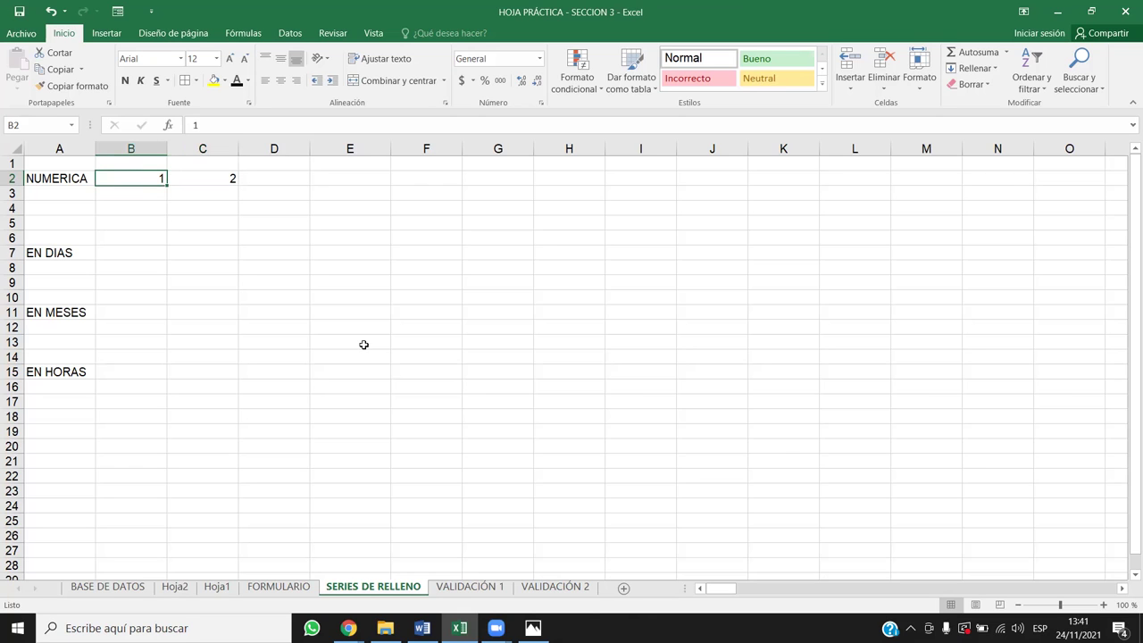
# - Continue the NUMERICA row with 3 in D2 and 4 in E2
pyautogui.press('Right')
pyautogui.press('Right')
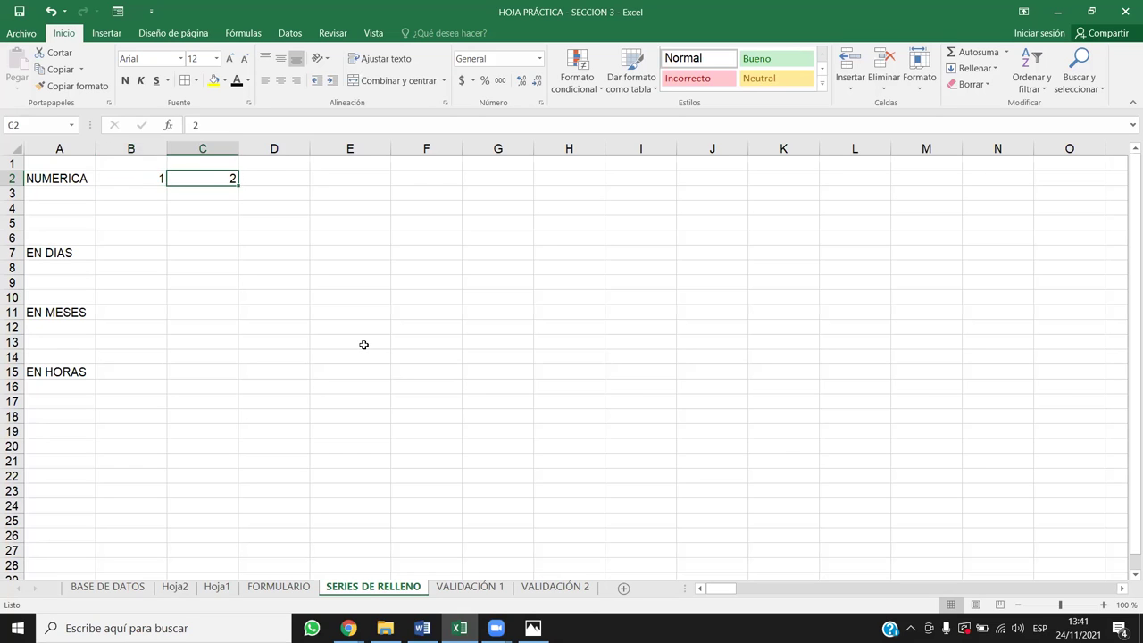
pyautogui.write('3')
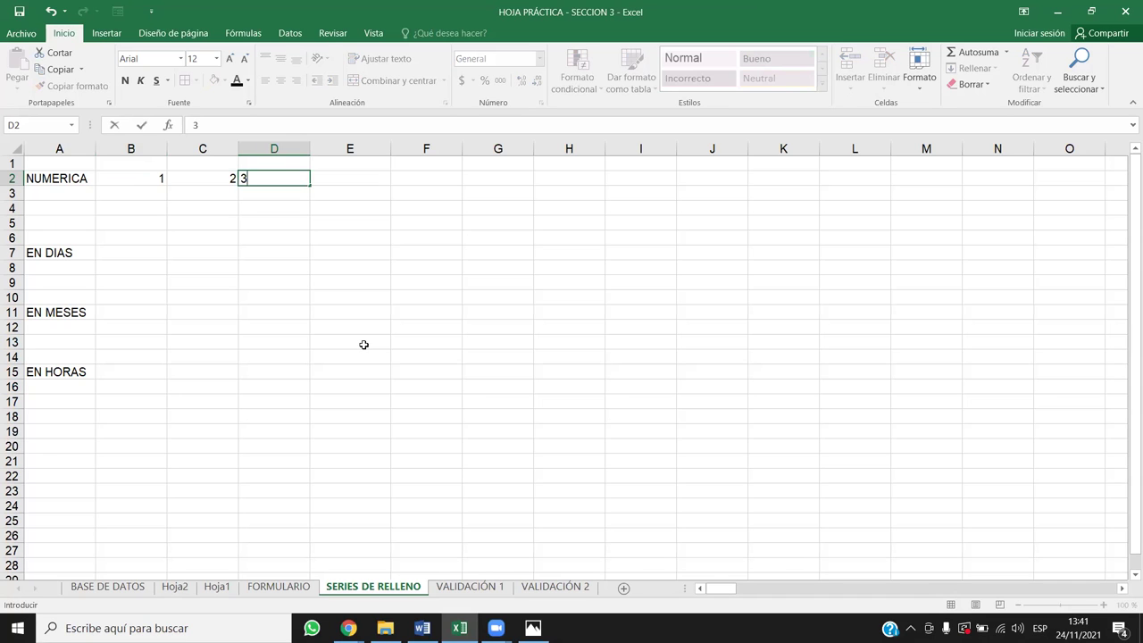
pyautogui.press('Right')
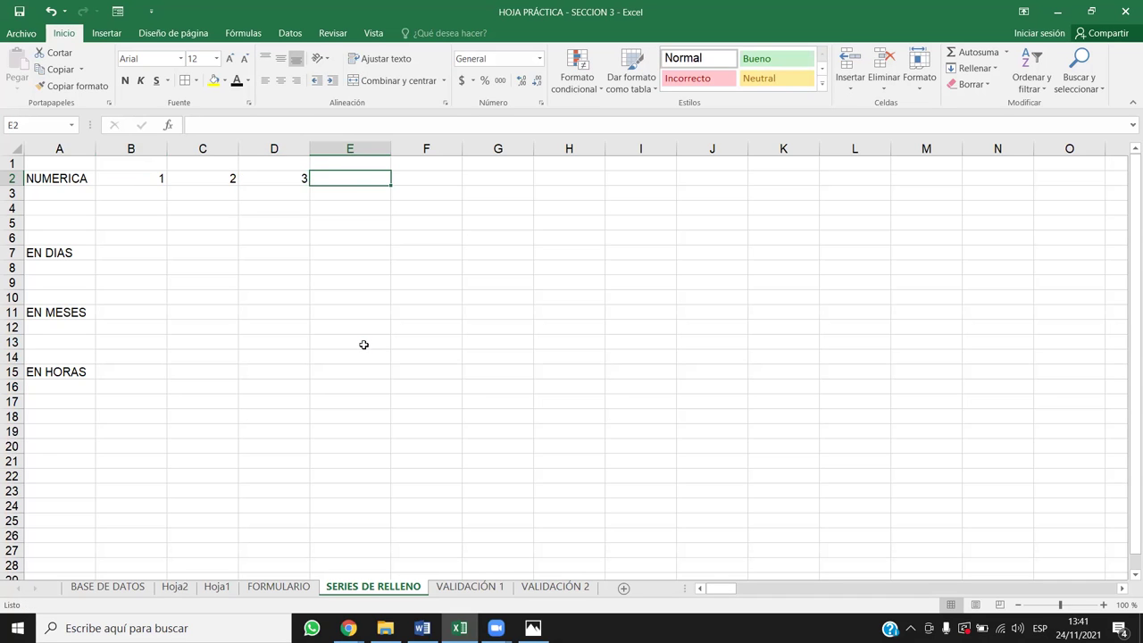
pyautogui.write('4')
pyautogui.press('Tab')
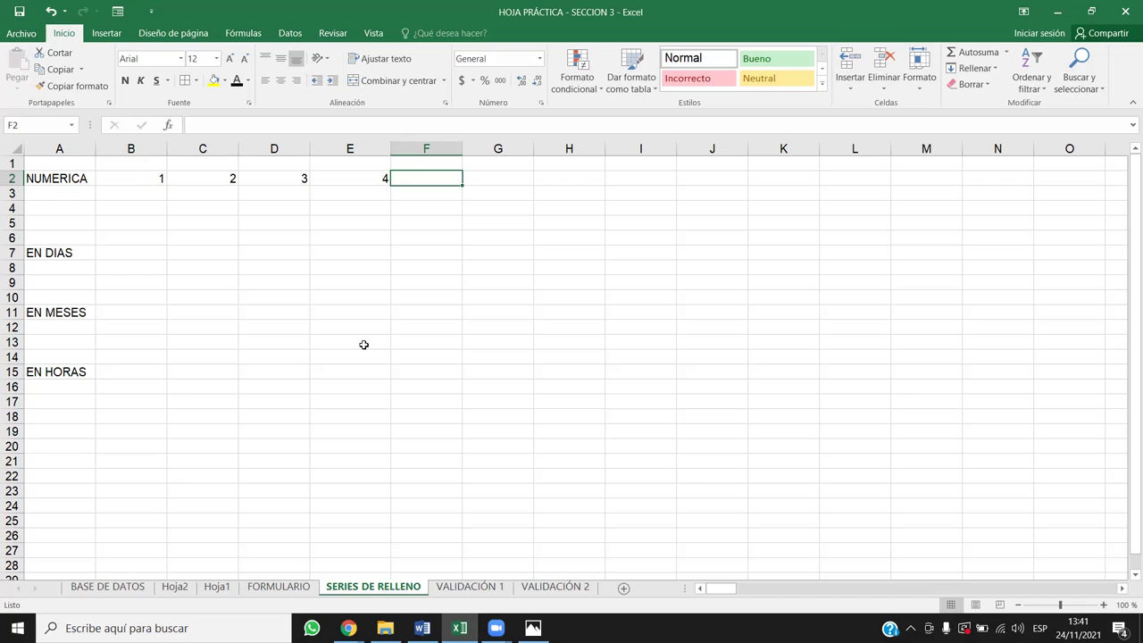
# - Clear the manually entered numbers in the NUMERICA row, keeping the label in A2
pyautogui.hotkey('shift', 'Left')
pyautogui.hotkey('shift', 'Left')
pyautogui.hotkey('shift', 'Left')
pyautogui.hotkey('shift', 'Left')
pyautogui.hotkey('shift', 'Left')
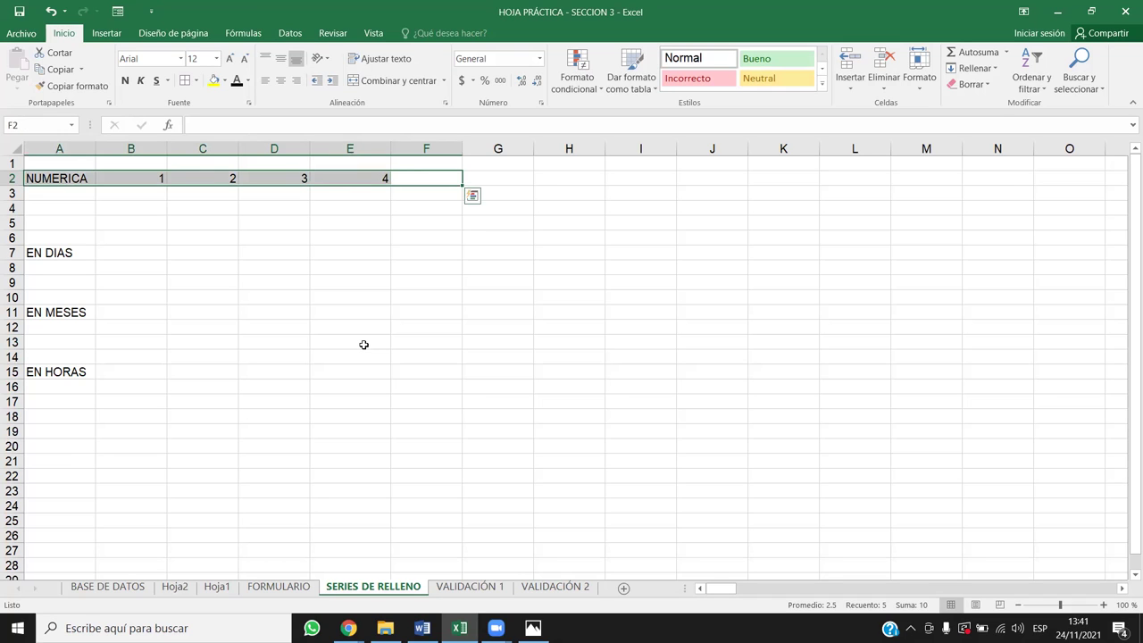
pyautogui.hotkey('shift', 'Right')
pyautogui.press('Delete')
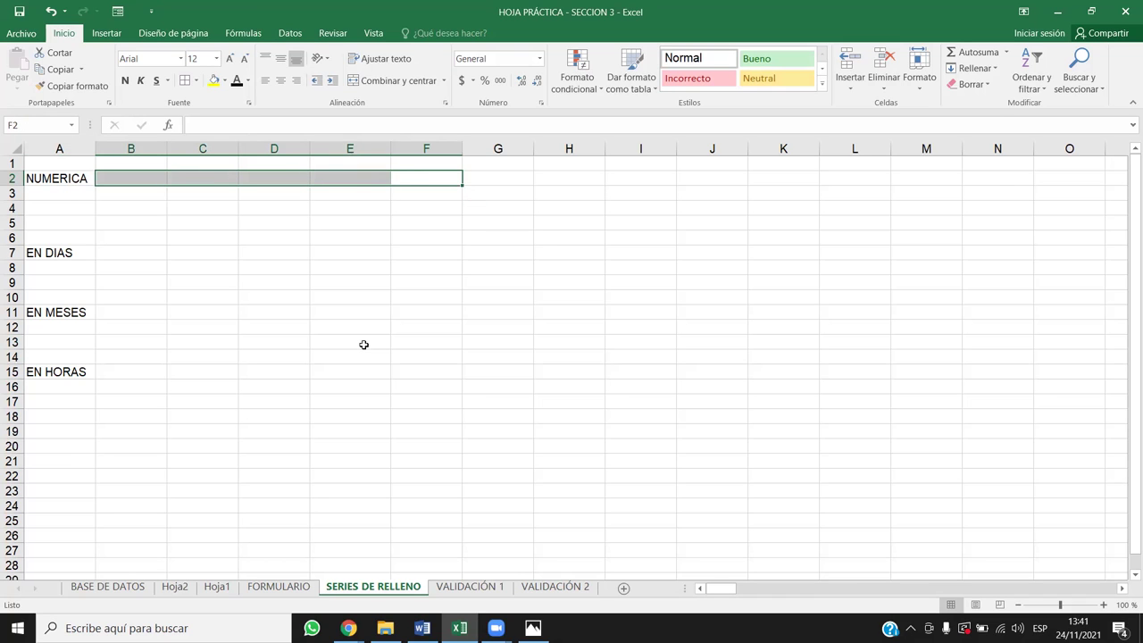
pyautogui.click(306, 356)
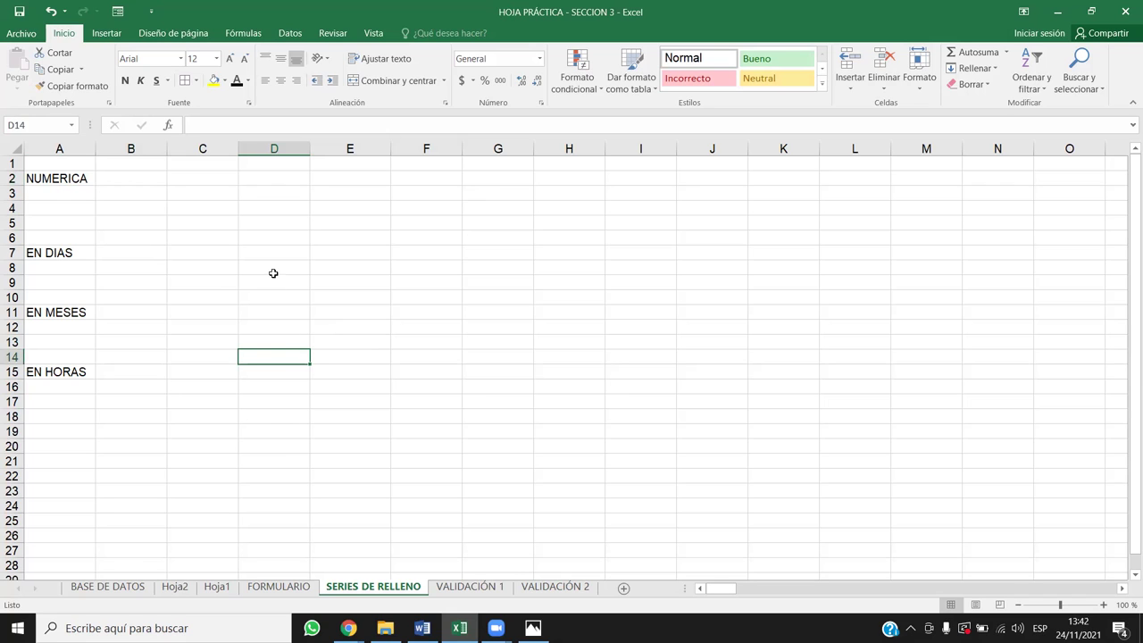
# - Enter 1 in B2 and 2 in C2, and extend the pair as a fill series across to K2
pyautogui.click(135, 175)
pyautogui.write('1')
pyautogui.press('Tab')
pyautogui.write('2')
pyautogui.press('Return')
pyautogui.moveTo(136, 176); pyautogui.dragTo(228, 183)
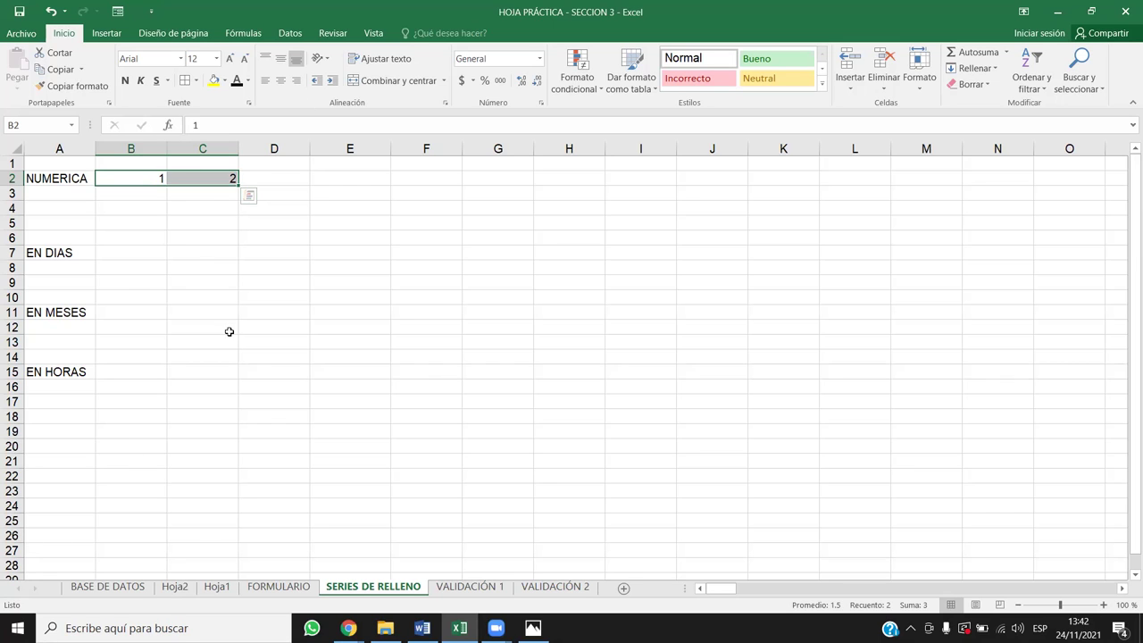
pyautogui.click(221, 224)
pyautogui.moveTo(148, 176); pyautogui.dragTo(214, 179)
pyautogui.moveTo(237, 183); pyautogui.dragTo(820, 191)
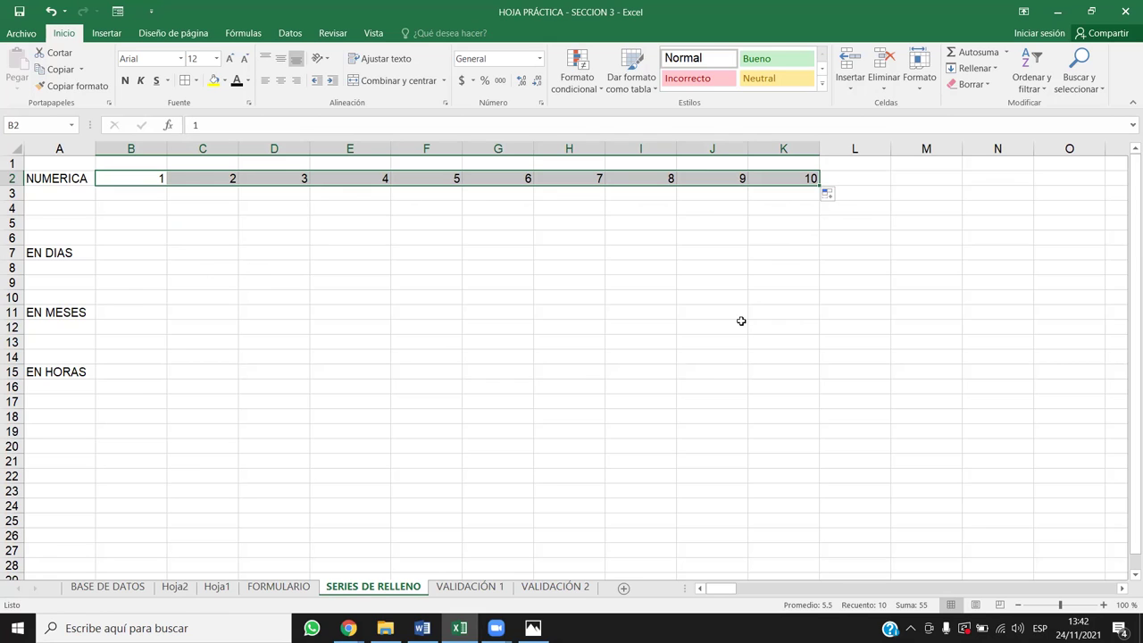
# - Clear the filled number series from B2:K2
pyautogui.click(229, 203)
pyautogui.moveTo(161, 178); pyautogui.dragTo(807, 180)
pyautogui.press('Delete')
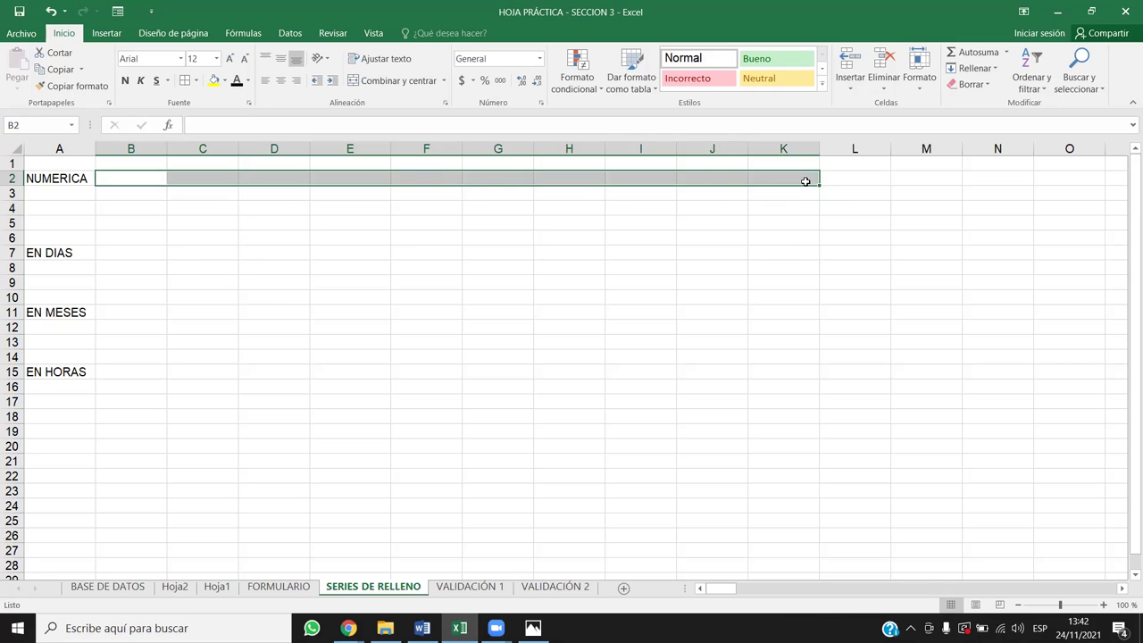
# - Enter 1 in B2 and autofill that single cell across to K2
pyautogui.press('Left')
pyautogui.press('Right')
pyautogui.write('1')
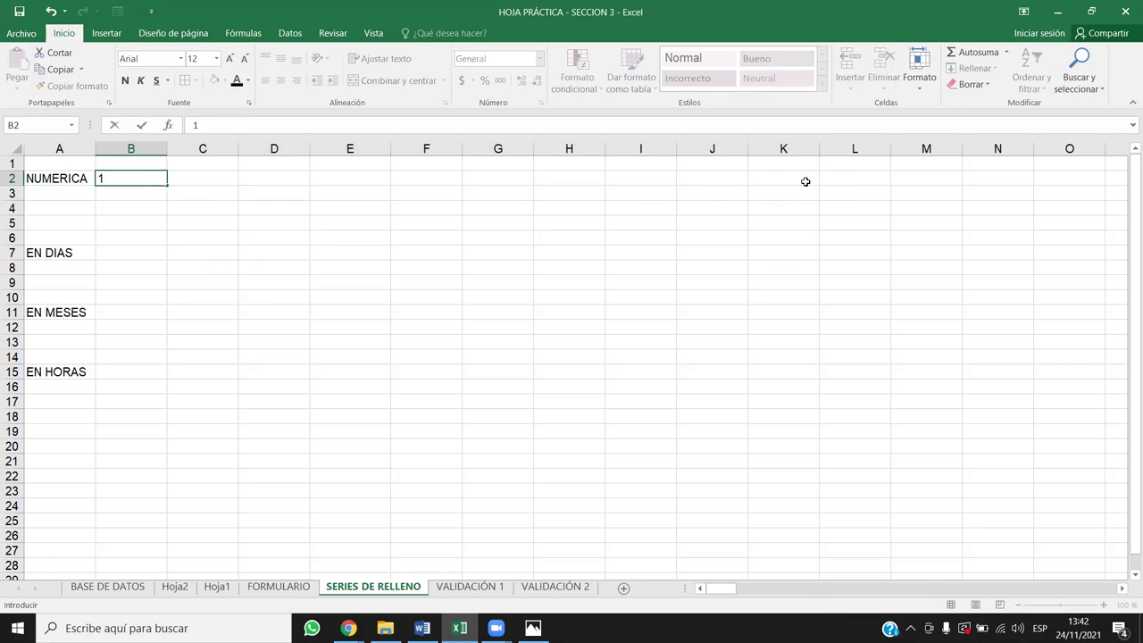
pyautogui.moveTo(393, 189); pyautogui.dragTo(374, 191)
pyautogui.click(163, 179)
pyautogui.moveTo(166, 185); pyautogui.dragTo(801, 177)
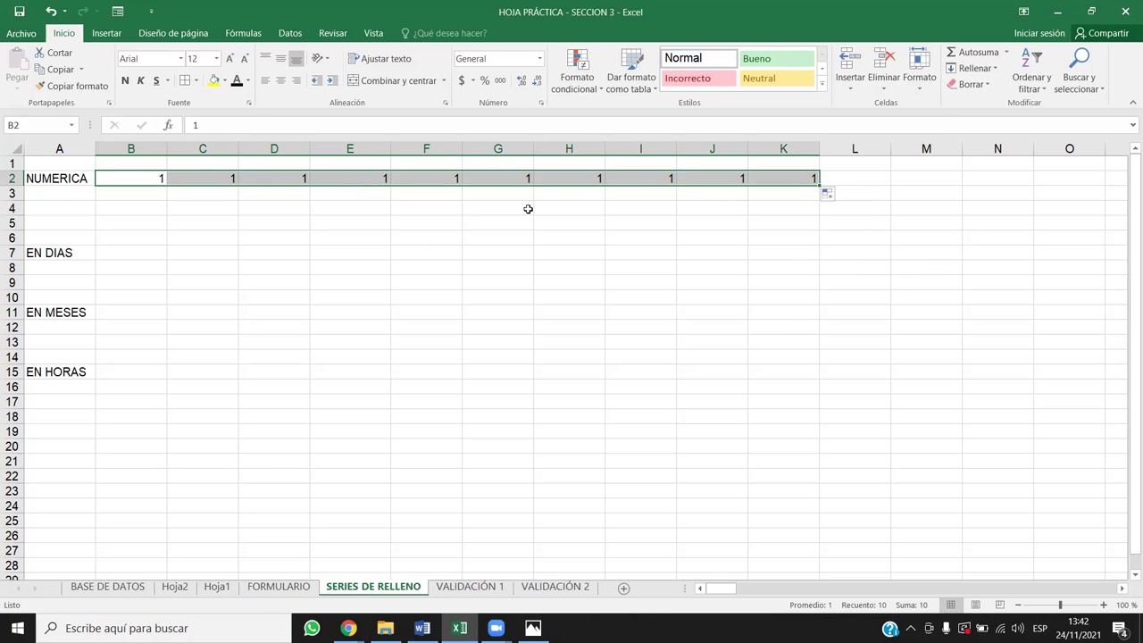
# - Change the autofill option for B2:K2 to fill series so the row counts from 1 to 10, and select B2
pyautogui.click(829, 198)
pyautogui.click(857, 230)
pyautogui.click(233, 223)
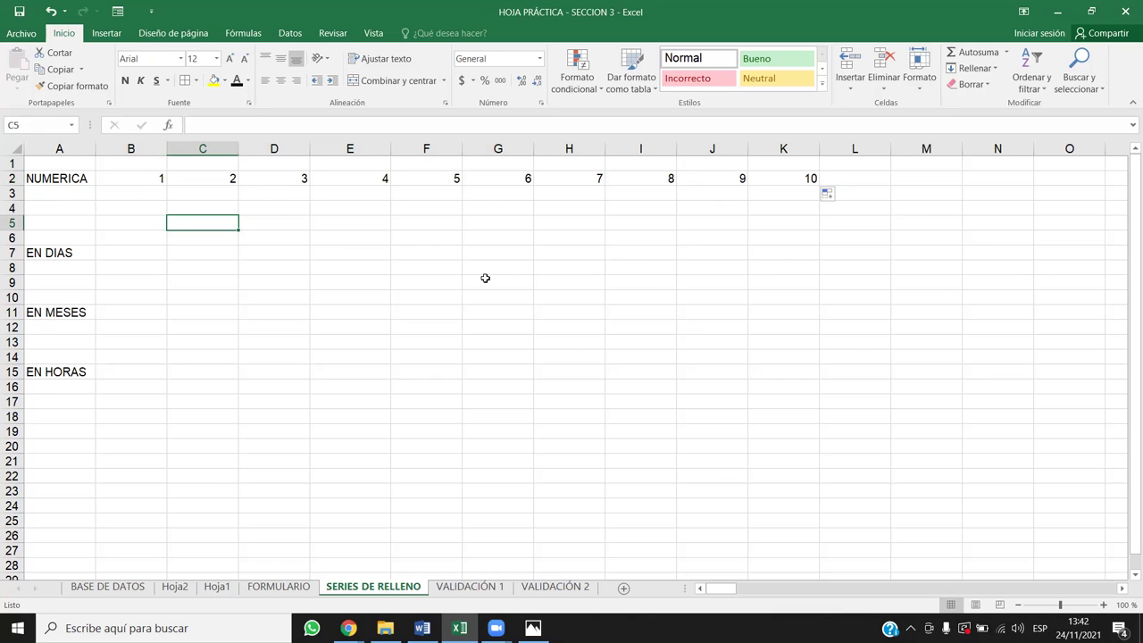
pyautogui.click(156, 183)
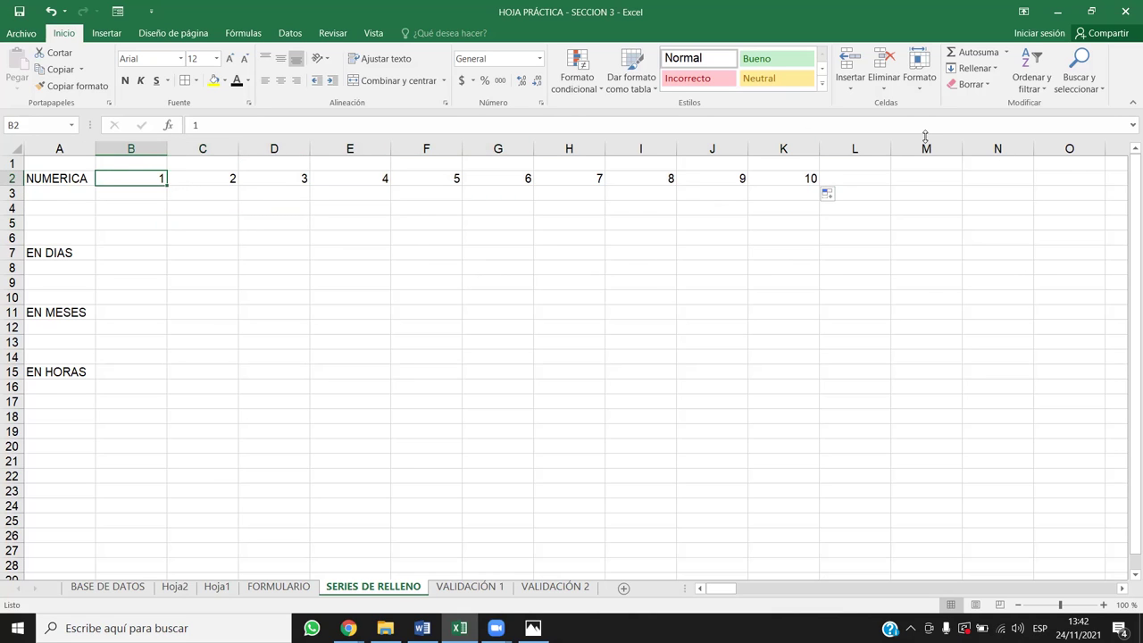
# - Clear the number series by emptying the range B2:M3
pyautogui.click(830, 195)
pyautogui.click(285, 217)
pyautogui.moveTo(152, 184); pyautogui.dragTo(926, 186)
pyautogui.press('Delete')
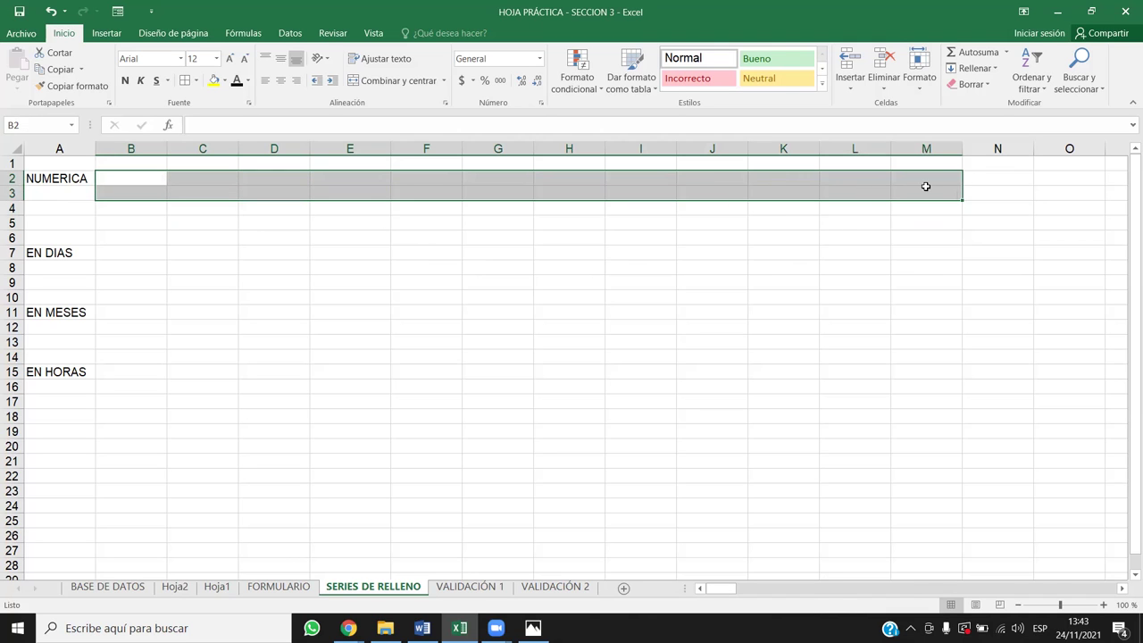
# - Enter 1 in B2 and 2 in C2, and extend the pair as a fill series across to L2
pyautogui.press('Left')
pyautogui.press('Right')
pyautogui.write('1')
pyautogui.press('Right')
pyautogui.write('2')
pyautogui.press('Return')
pyautogui.moveTo(164, 179); pyautogui.dragTo(893, 184)
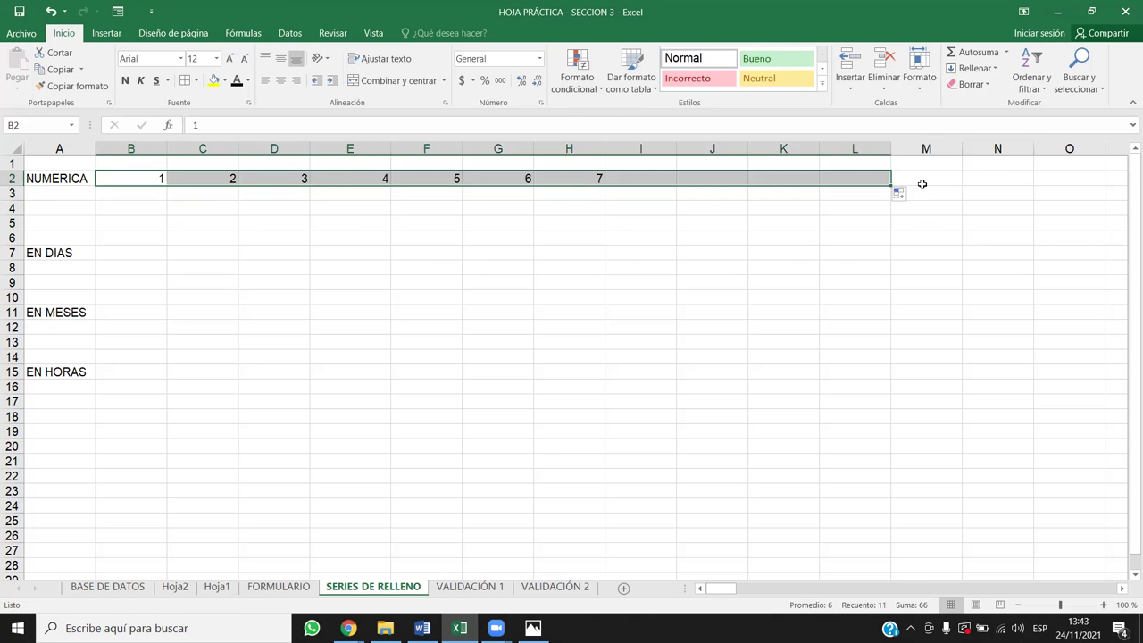
# - Enter 10 in B3 and 9 in C3, and extend the pair as a descending fill series across to K3
pyautogui.click(135, 194)
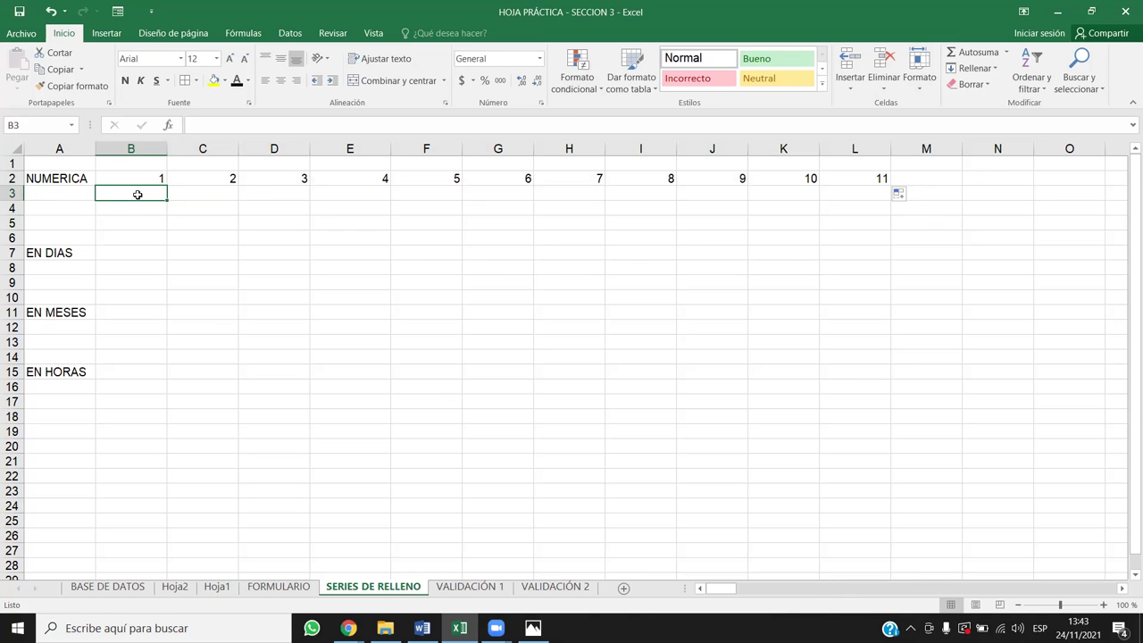
pyautogui.write('10')
pyautogui.press('Tab')
pyautogui.write('9')
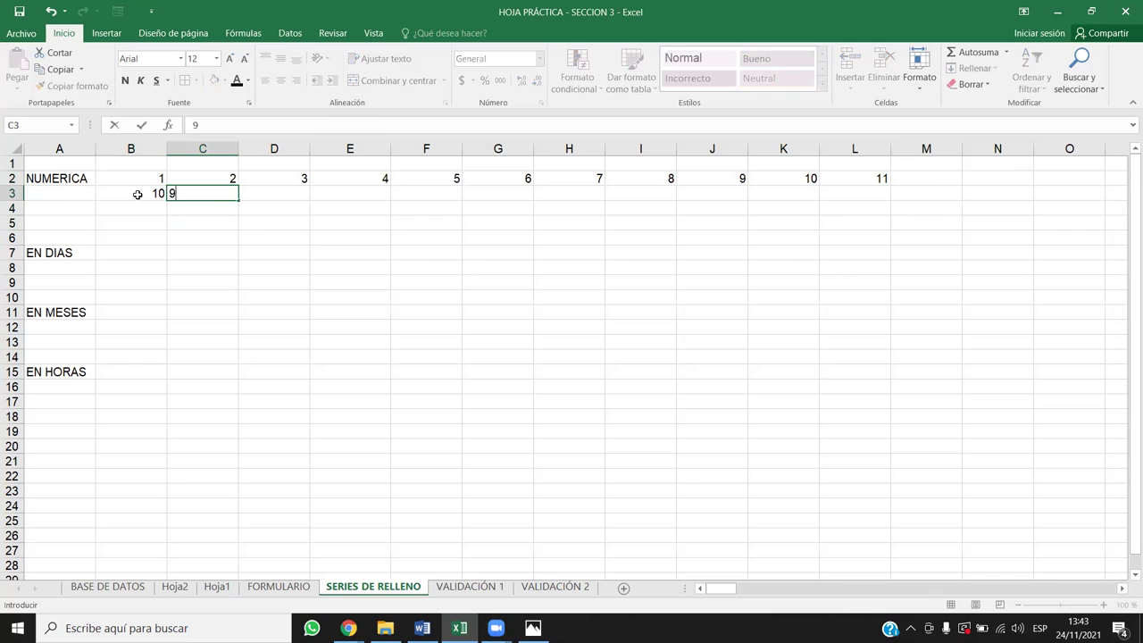
pyautogui.press('Tab')
pyautogui.moveTo(138, 194); pyautogui.dragTo(799, 204)
pyautogui.moveTo(571, 253); pyautogui.dragTo(687, 267)
pyautogui.click(687, 266)
pyautogui.moveTo(148, 177); pyautogui.dragTo(803, 194)
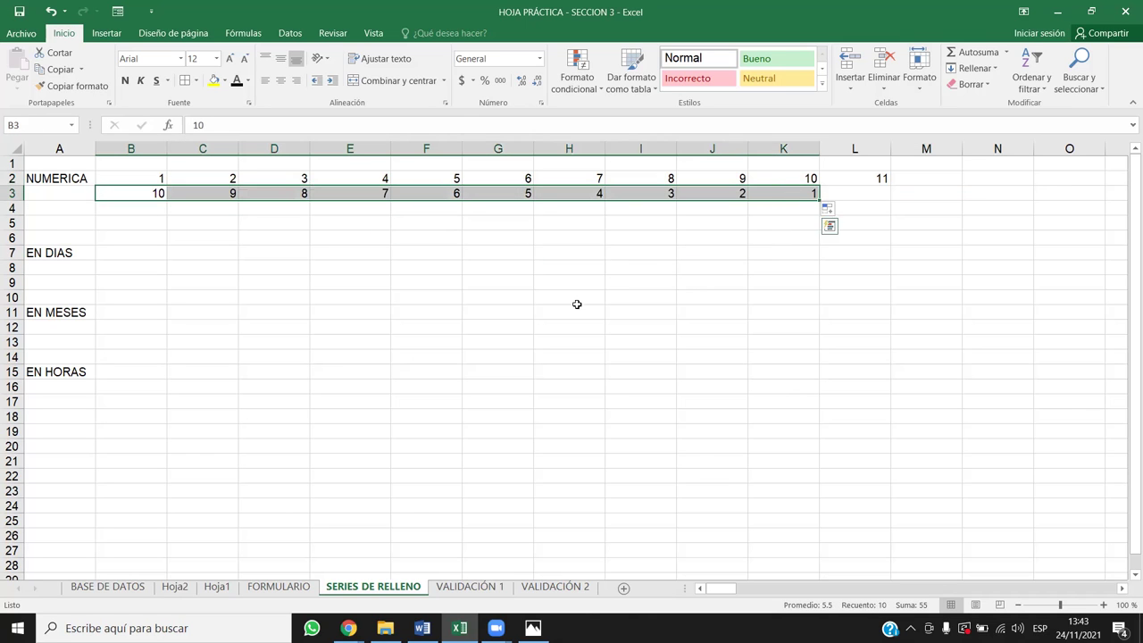
pyautogui.click(426, 341)
# - Clear both the ascending and descending number series from B2:M4
pyautogui.click(143, 207)
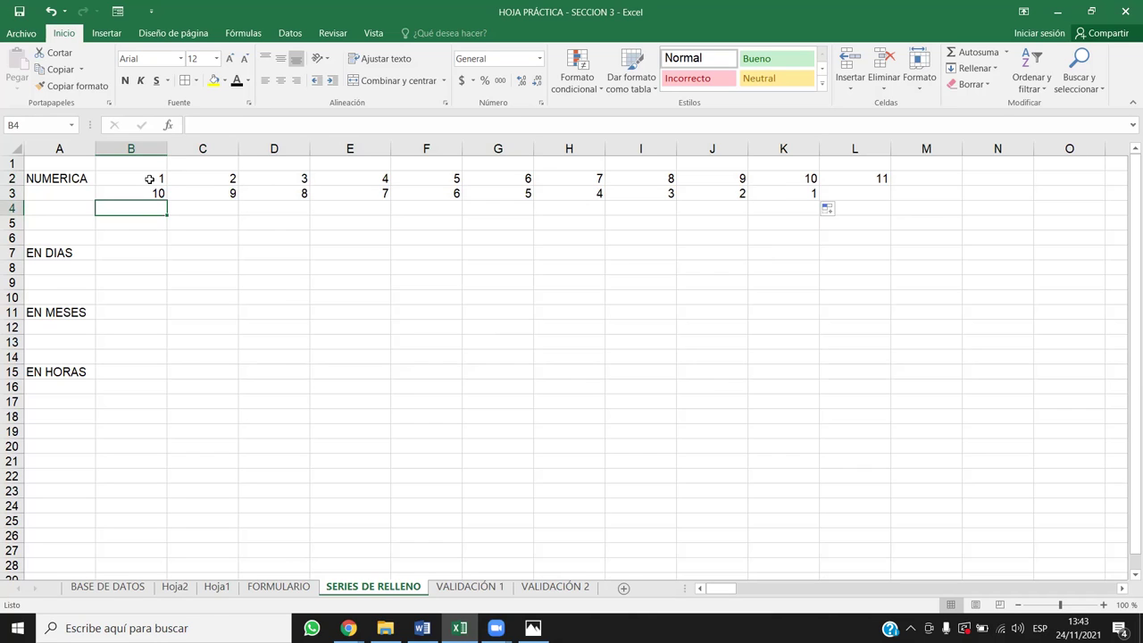
pyautogui.hotkey('ctrl', 'z')
pyautogui.hotkey('ctrl', 'z')
pyautogui.hotkey('ctrl', 'z')
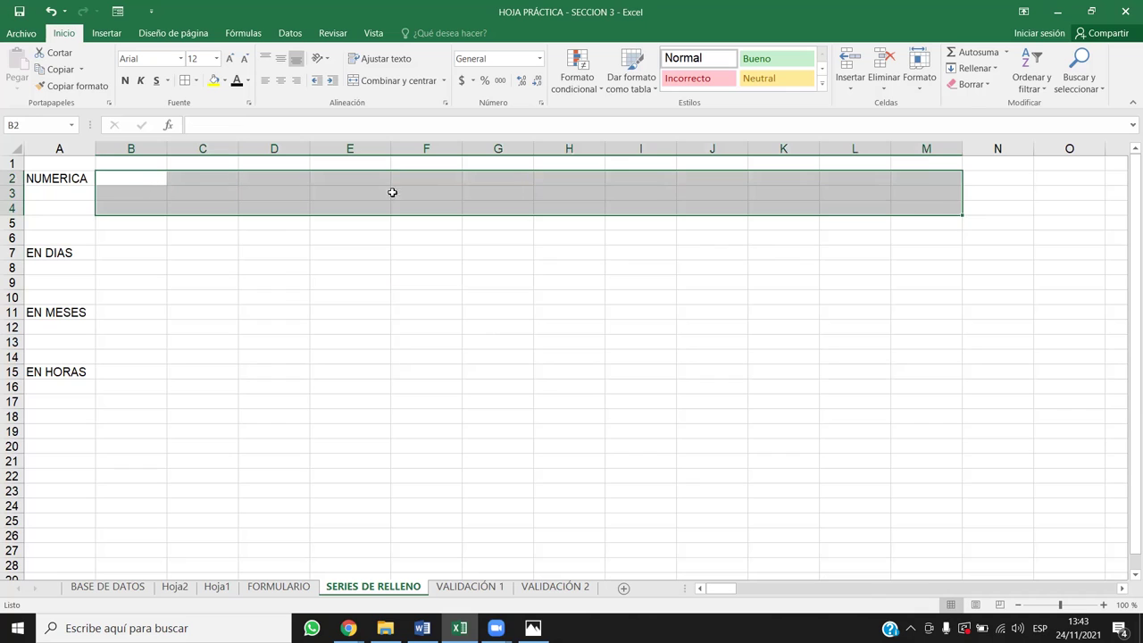
# - Enter 0 in B2 and 10 in C2 as the start of a series in steps of ten
pyautogui.click(120, 176)
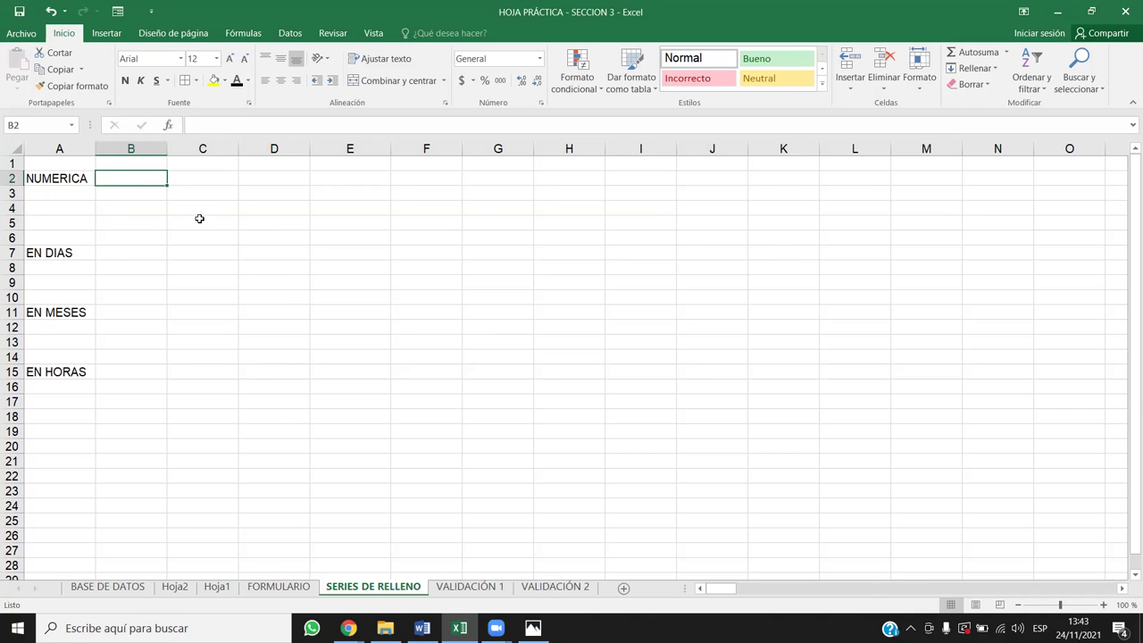
pyautogui.write('0')
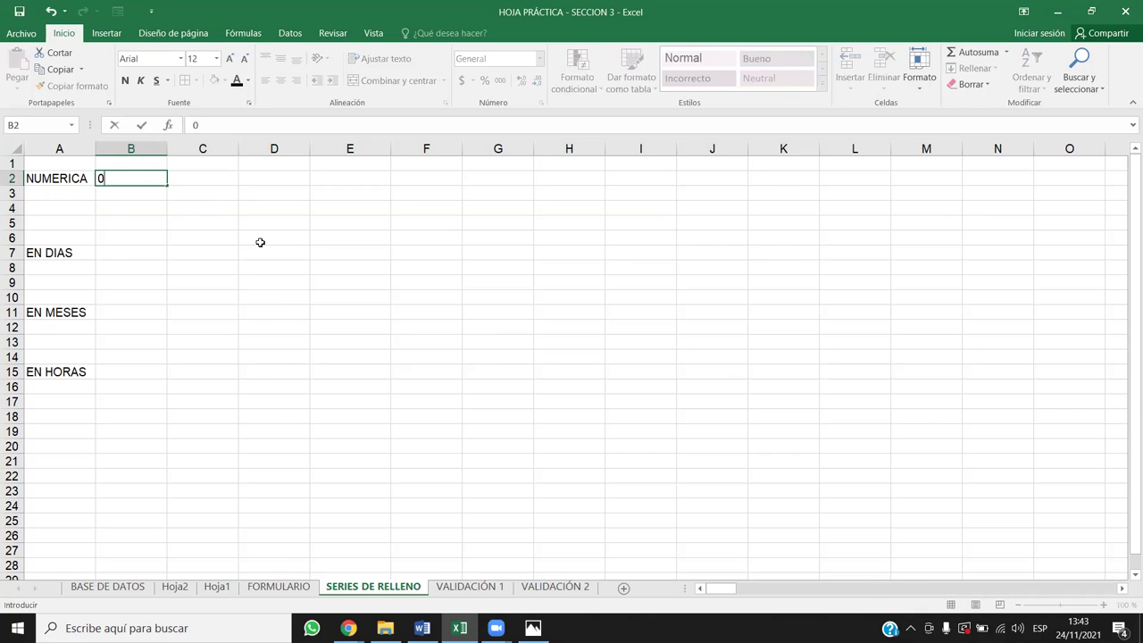
pyautogui.press('Tab')
pyautogui.write('10')
pyautogui.press('Tab')
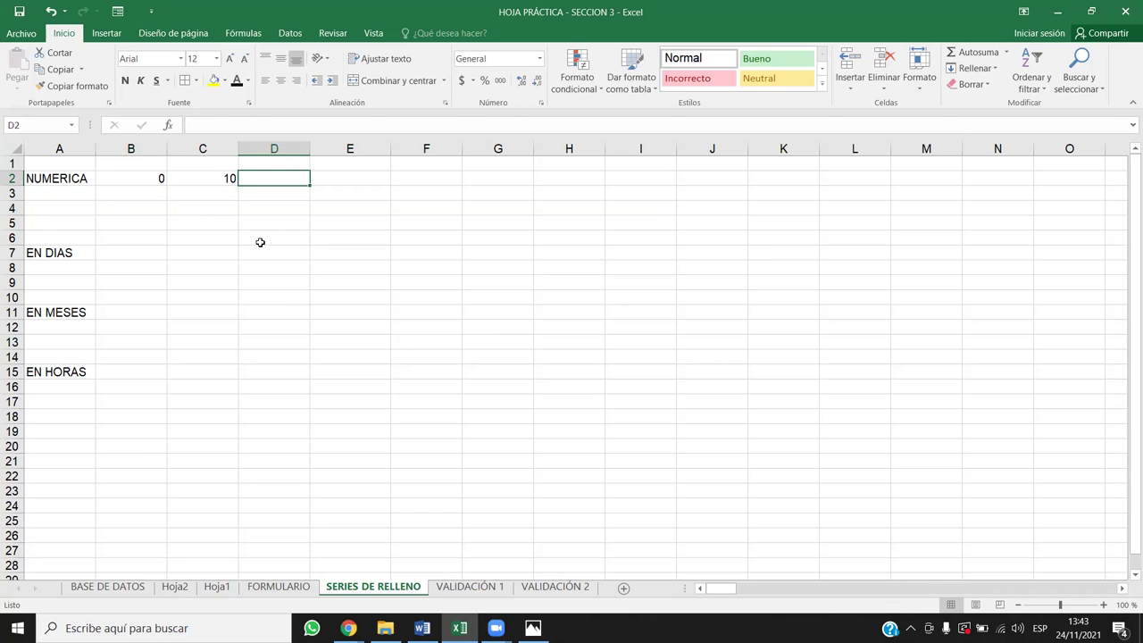
# - Change the starting value in B2 to 1 and select the pair B2:C2
pyautogui.moveTo(150, 177); pyautogui.dragTo(244, 190)
pyautogui.click(148, 178)
pyautogui.doubleClick(138, 178)
pyautogui.write('1')
pyautogui.press('Return')
pyautogui.moveTo(133, 177); pyautogui.dragTo(179, 179)
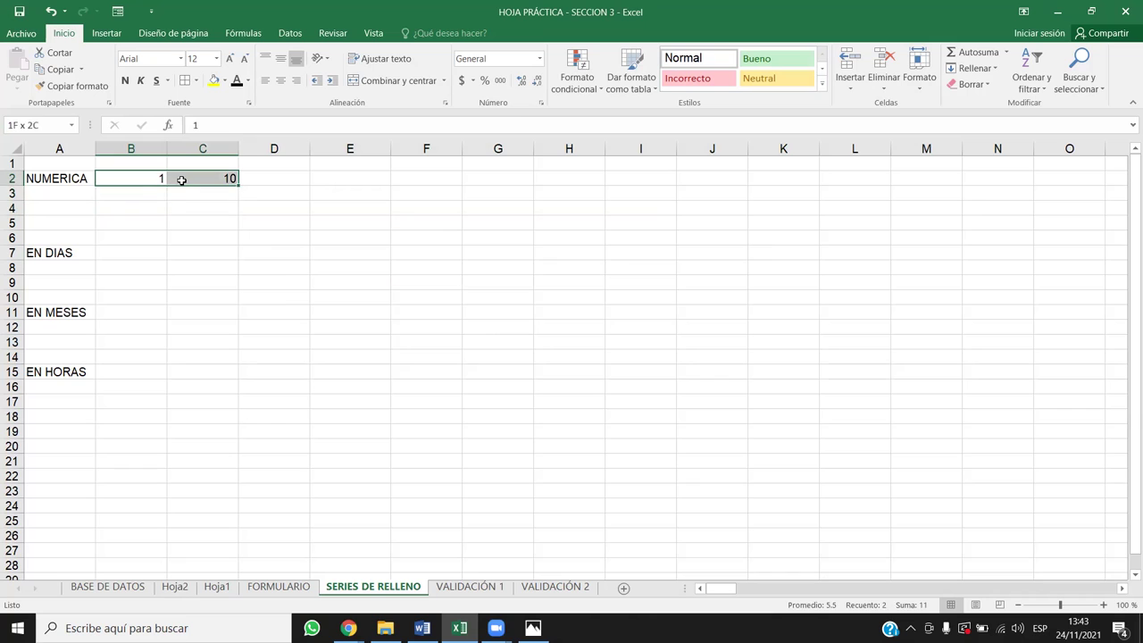
pyautogui.click(192, 299)
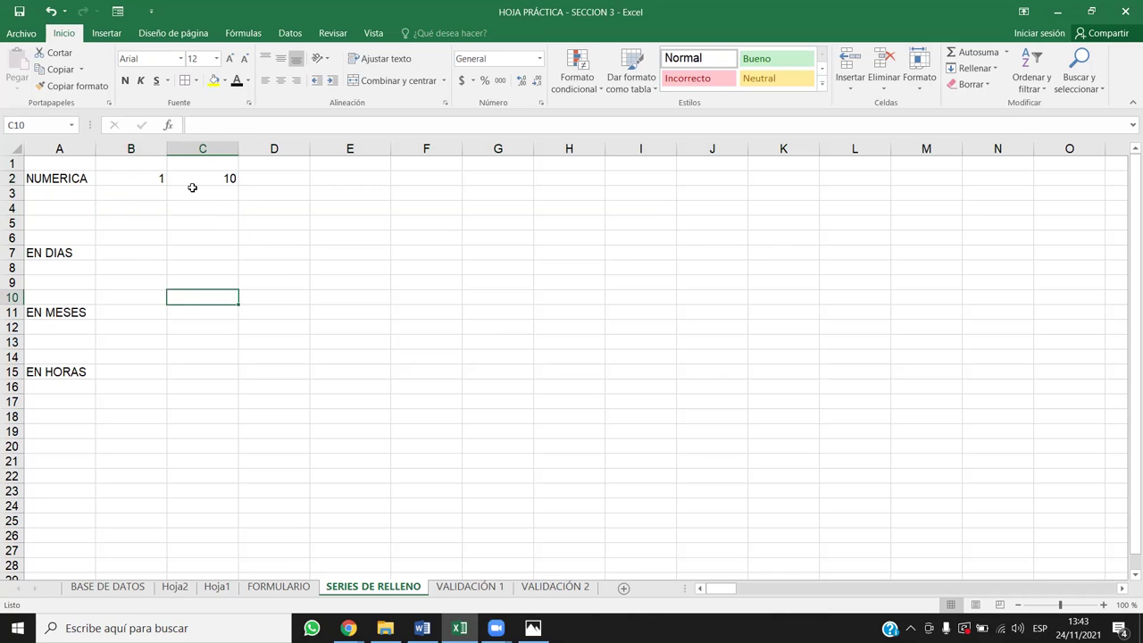
pyautogui.moveTo(150, 175); pyautogui.dragTo(223, 179)
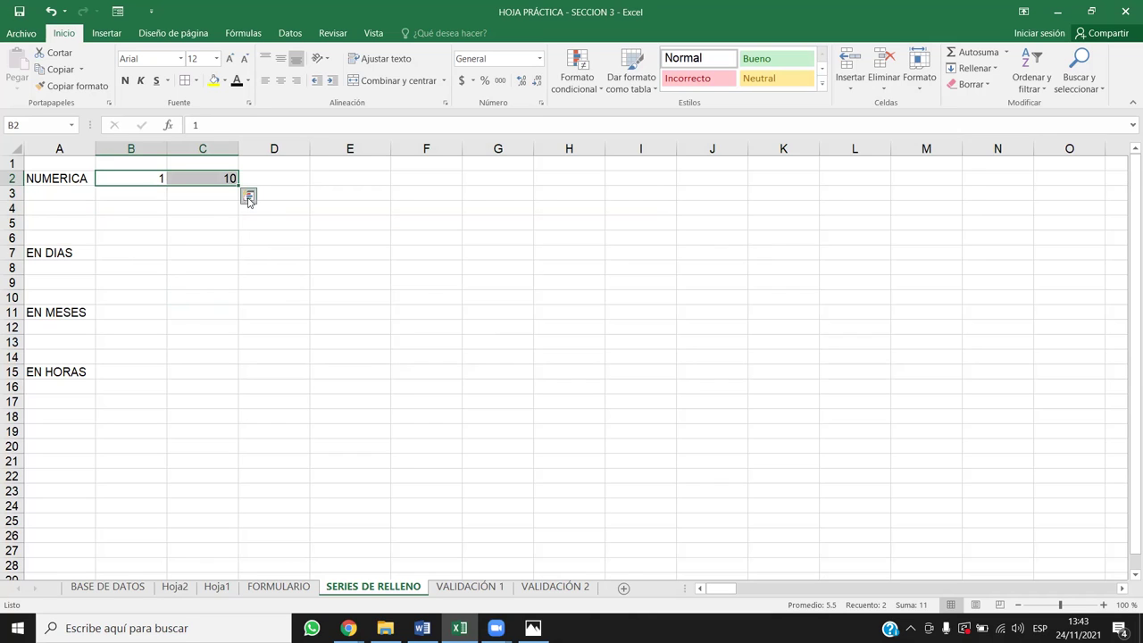
# - Set B2 back to 0 with 10 in C2, and extend the pair as a fill series across to M2
pyautogui.moveTo(238, 185); pyautogui.dragTo(946, 187)
pyautogui.write('0')
pyautogui.press('Right')
pyautogui.write('10')
pyautogui.press('Return')
pyautogui.click(145, 174)
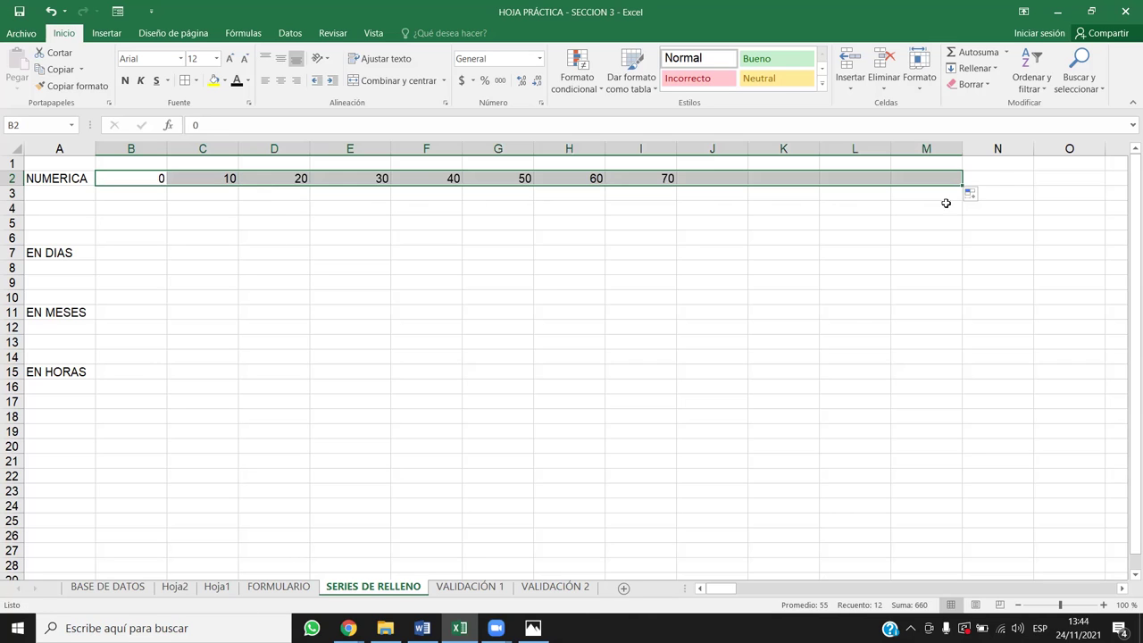
pyautogui.click(319, 261)
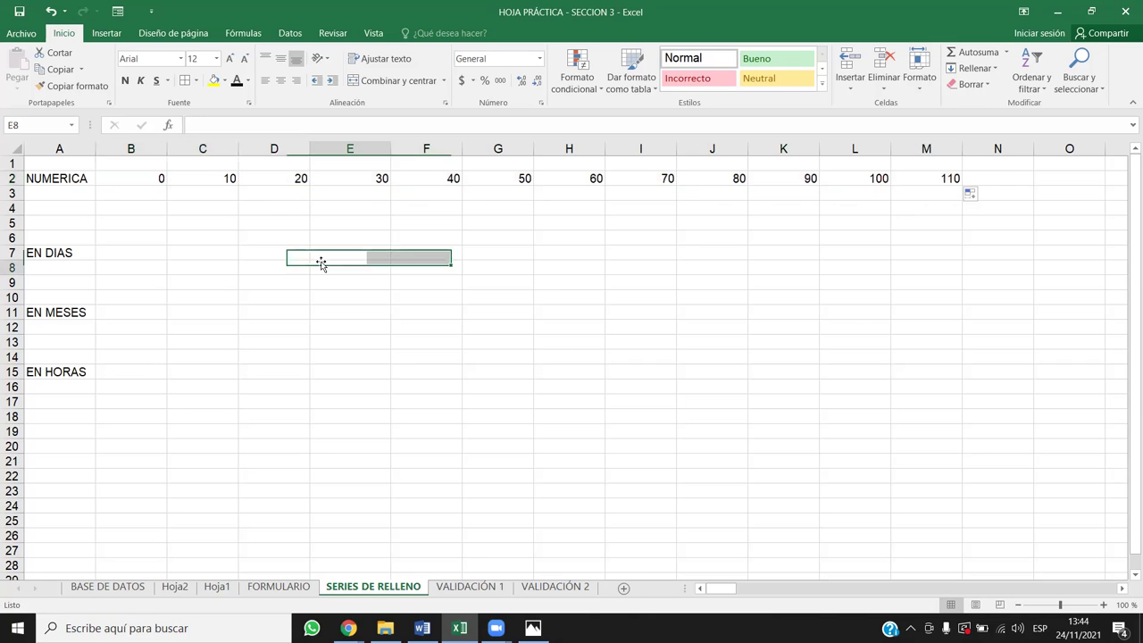
# - Enter 100 in B3 and 90 in C3, and extend the pair as a descending fill series across to M3
pyautogui.click(151, 194)
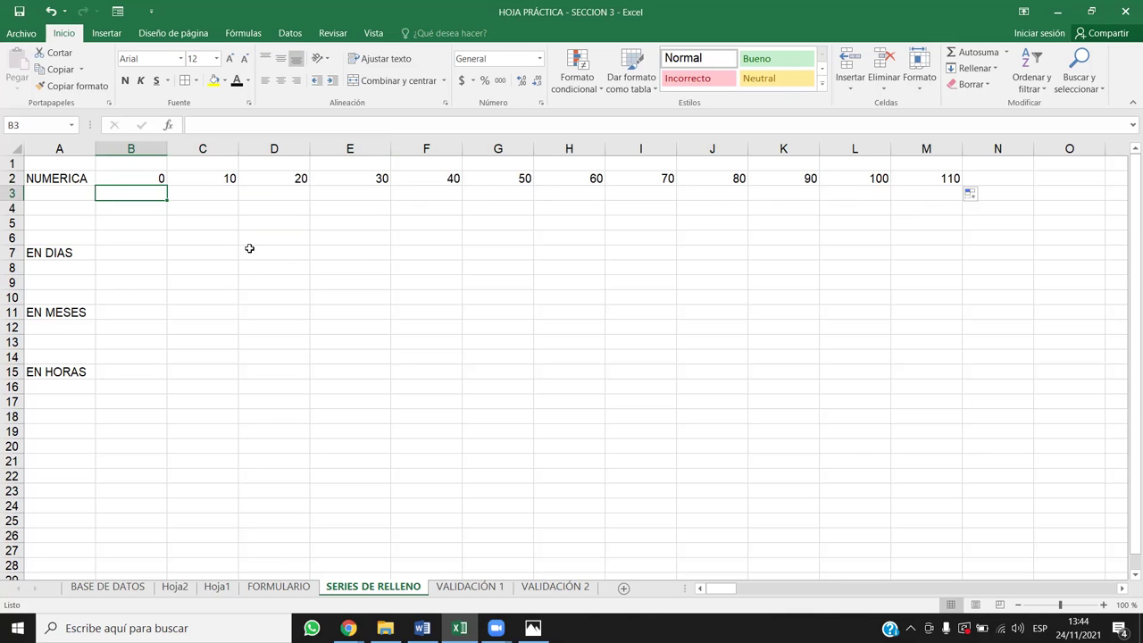
pyautogui.write('10')
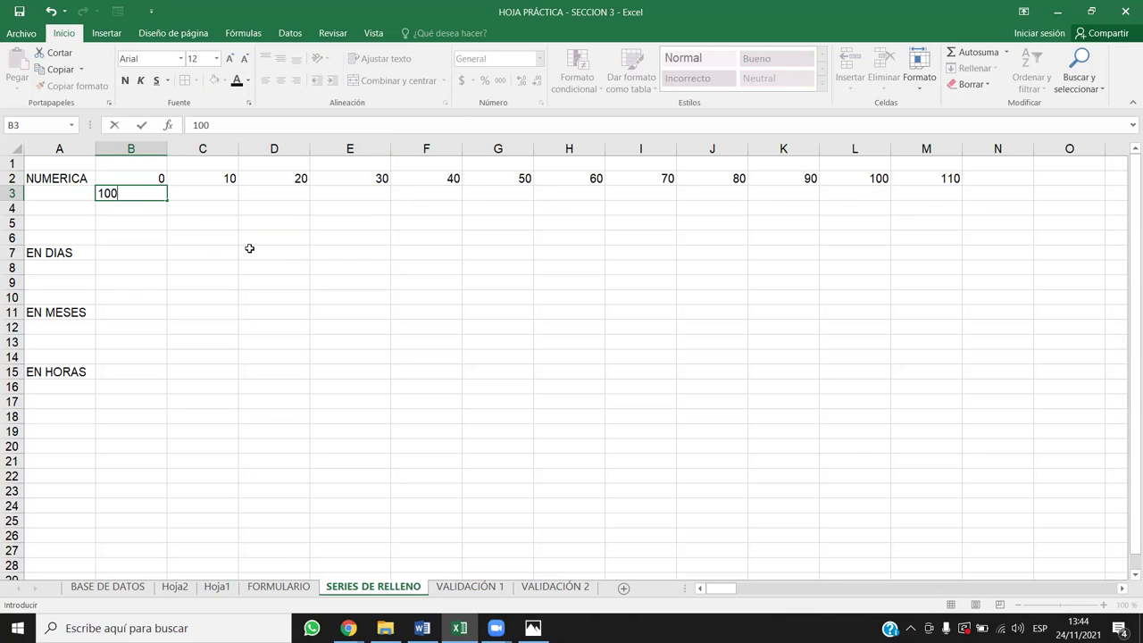
pyautogui.write('0')
pyautogui.press('Tab')
pyautogui.press('Left')
pyautogui.press('Right')
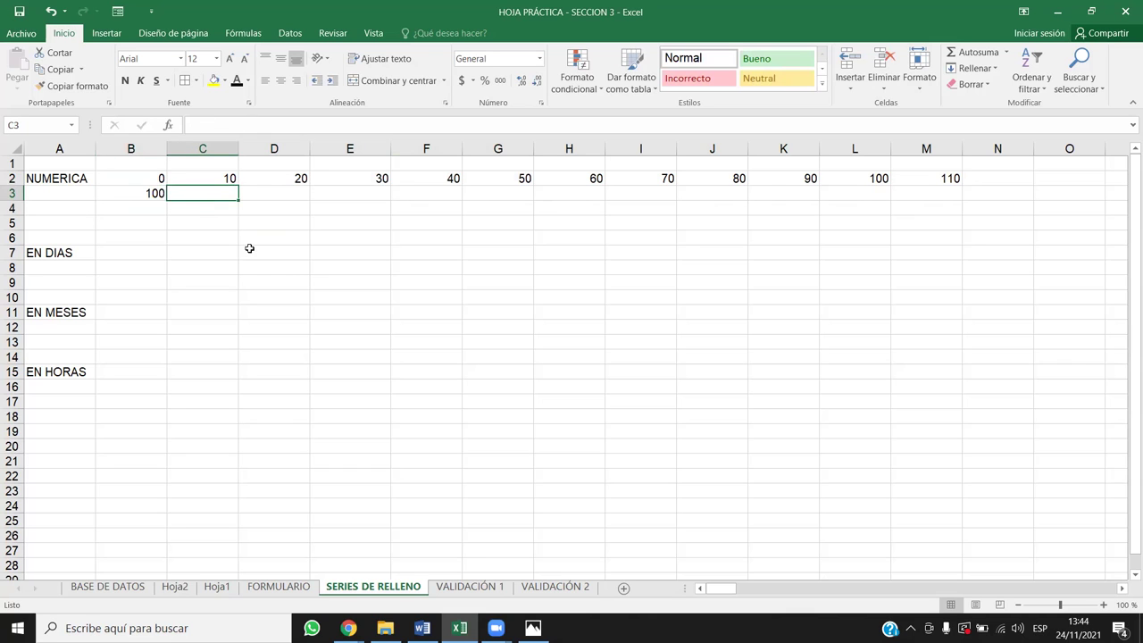
pyautogui.write('90')
pyautogui.hotkey('ctrl', 'Return')
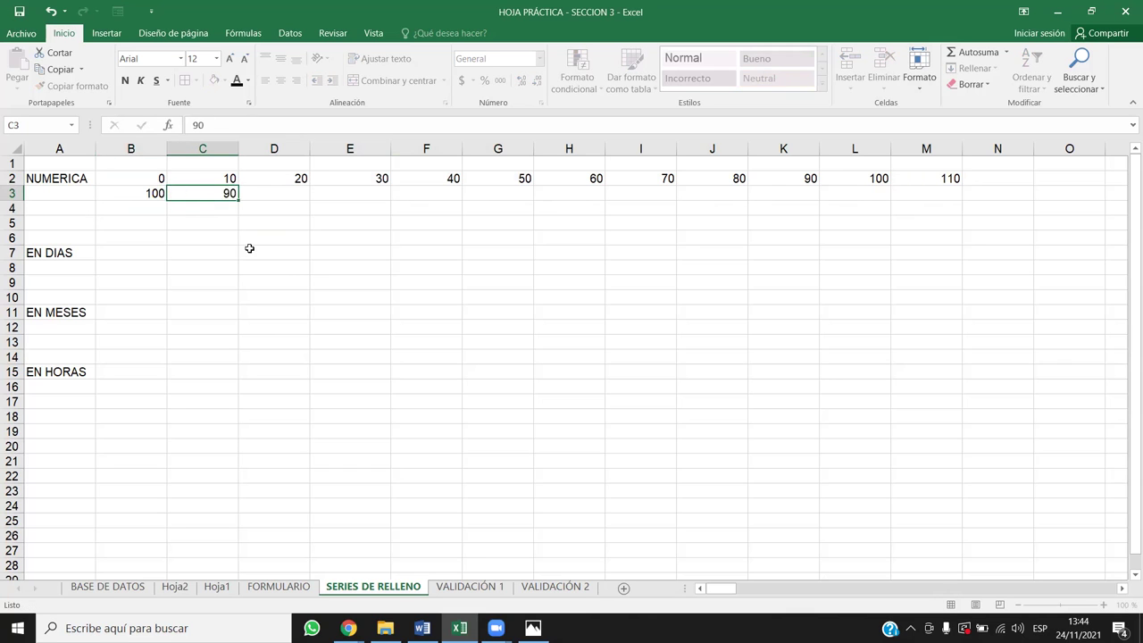
pyautogui.press('Left')
pyautogui.hotkey('shift', 'Right')
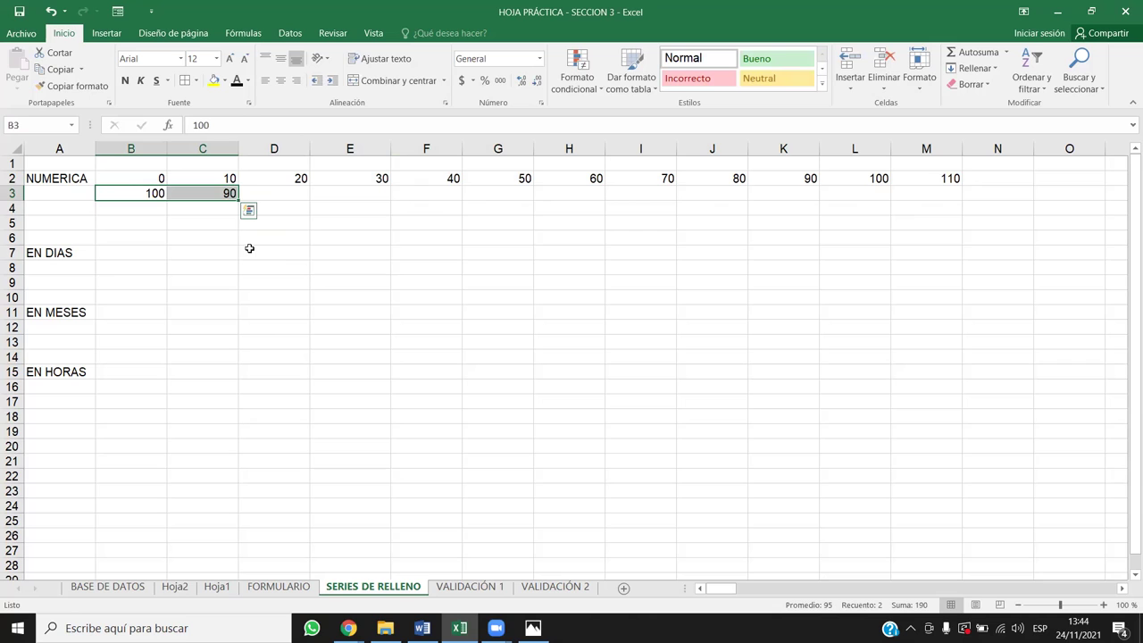
pyautogui.moveTo(237, 201); pyautogui.dragTo(957, 193)
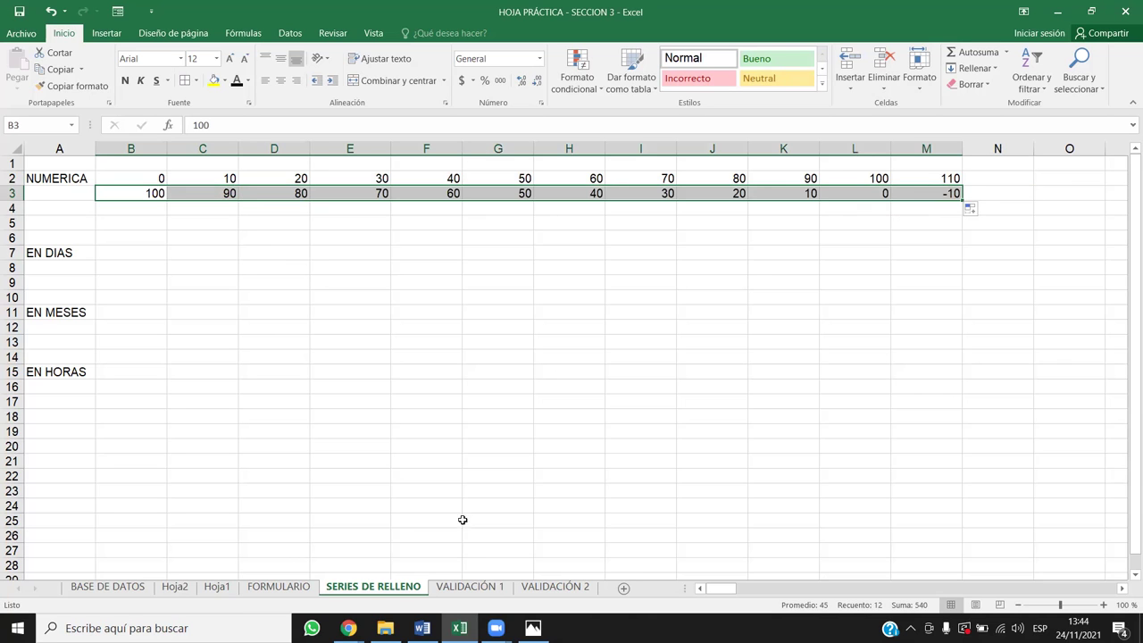
# - Clear both tens series from B2:M3
pyautogui.click(393, 360)
pyautogui.moveTo(148, 193); pyautogui.dragTo(946, 182)
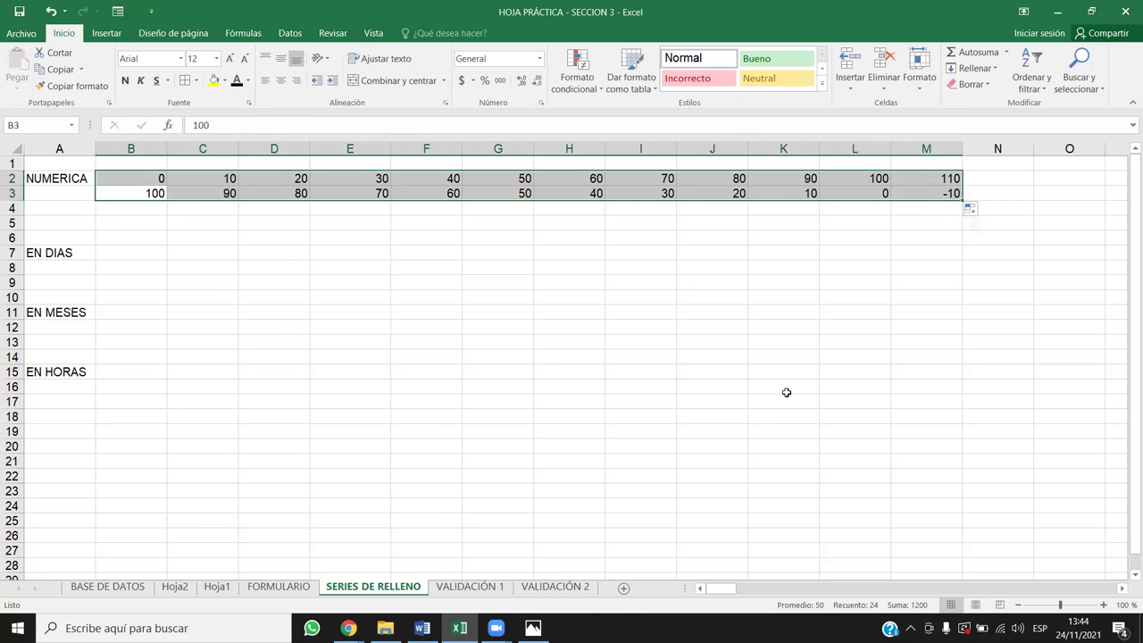
pyautogui.press('Delete')
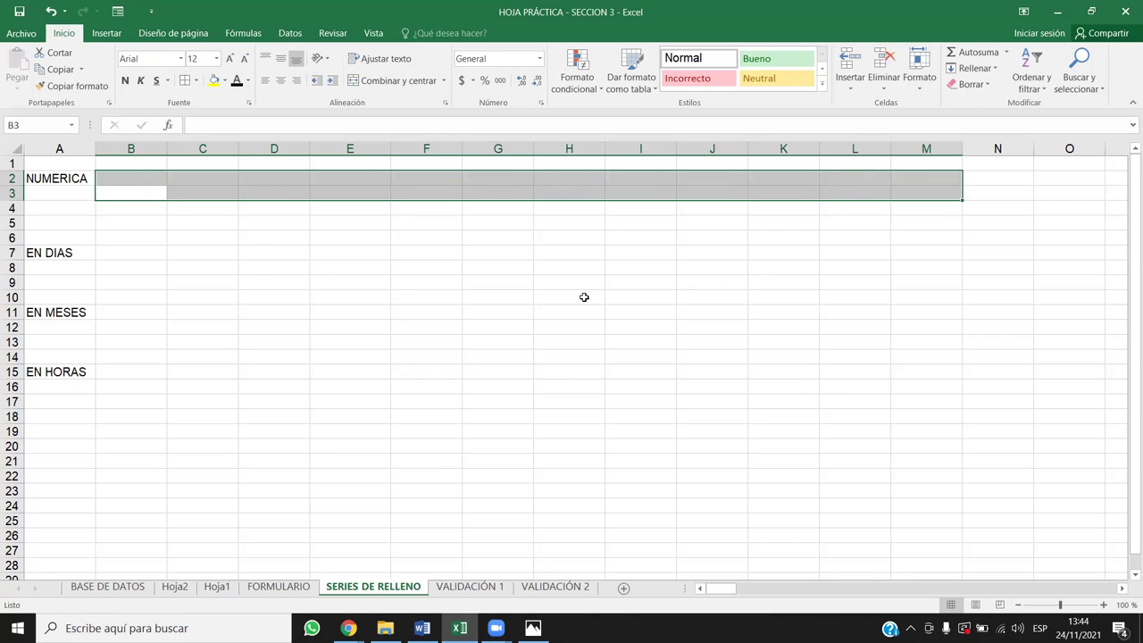
# - Enter 1 in B2 and 5 in C2, extend the pair as a fill series across to L2, and check the increments
pyautogui.click(148, 181)
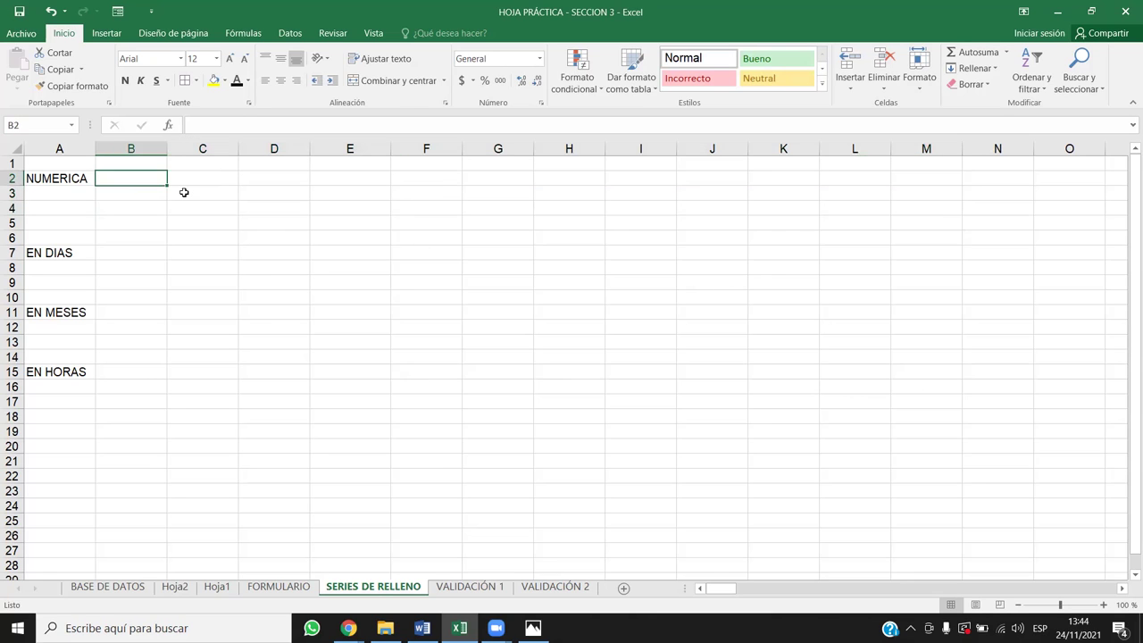
pyautogui.write('1')
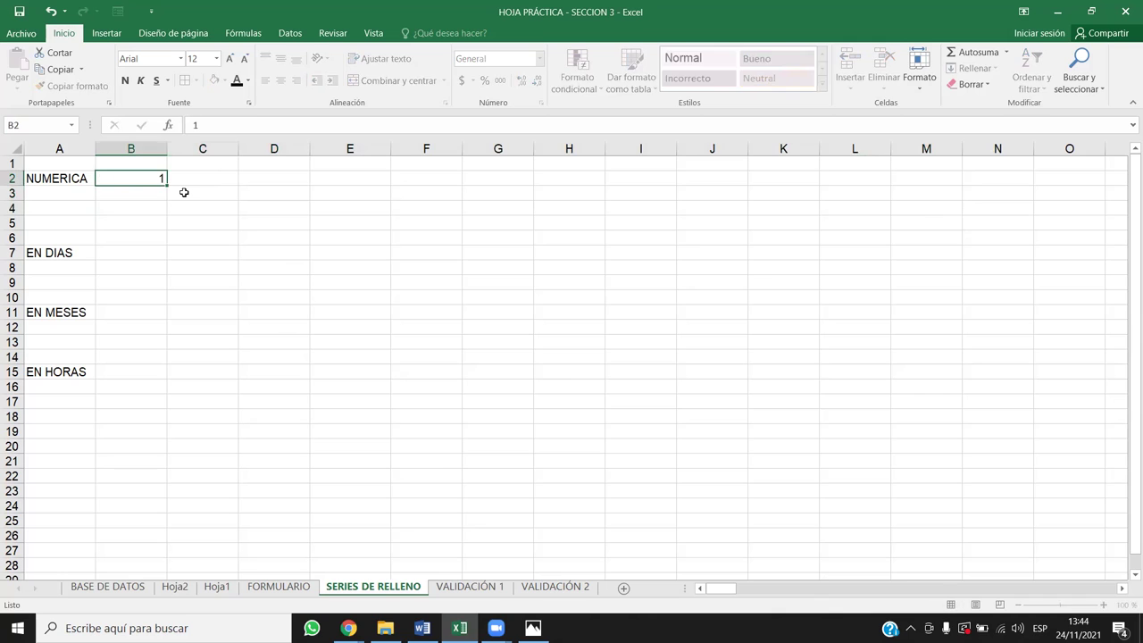
pyautogui.press('Tab')
pyautogui.write('5')
pyautogui.press('Tab')
pyautogui.moveTo(152, 182); pyautogui.dragTo(888, 140)
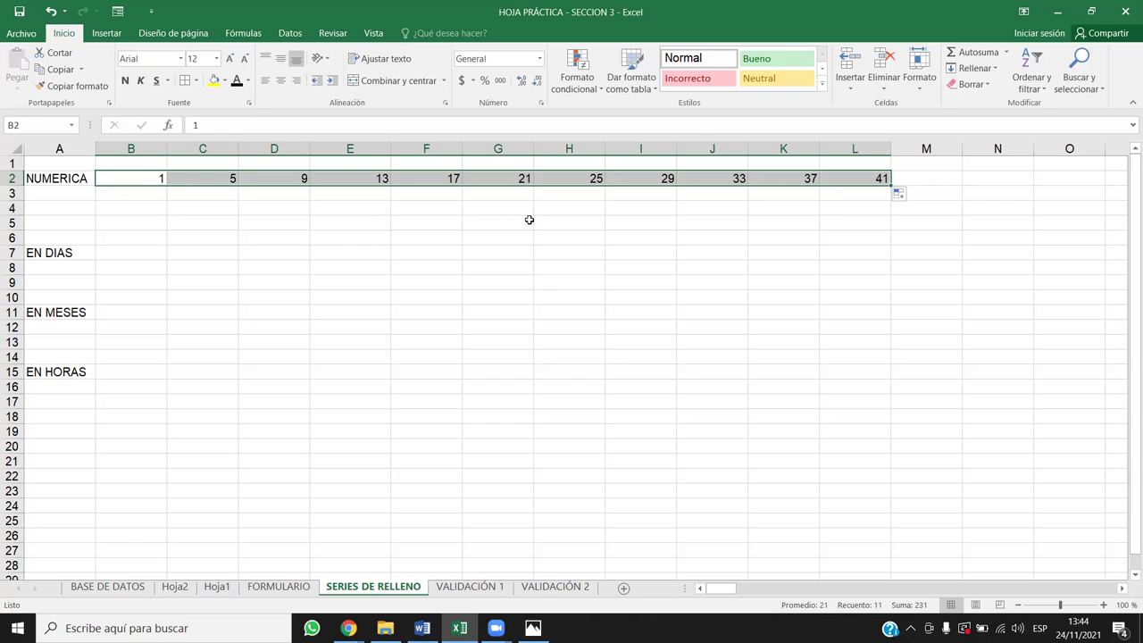
pyautogui.click(151, 177)
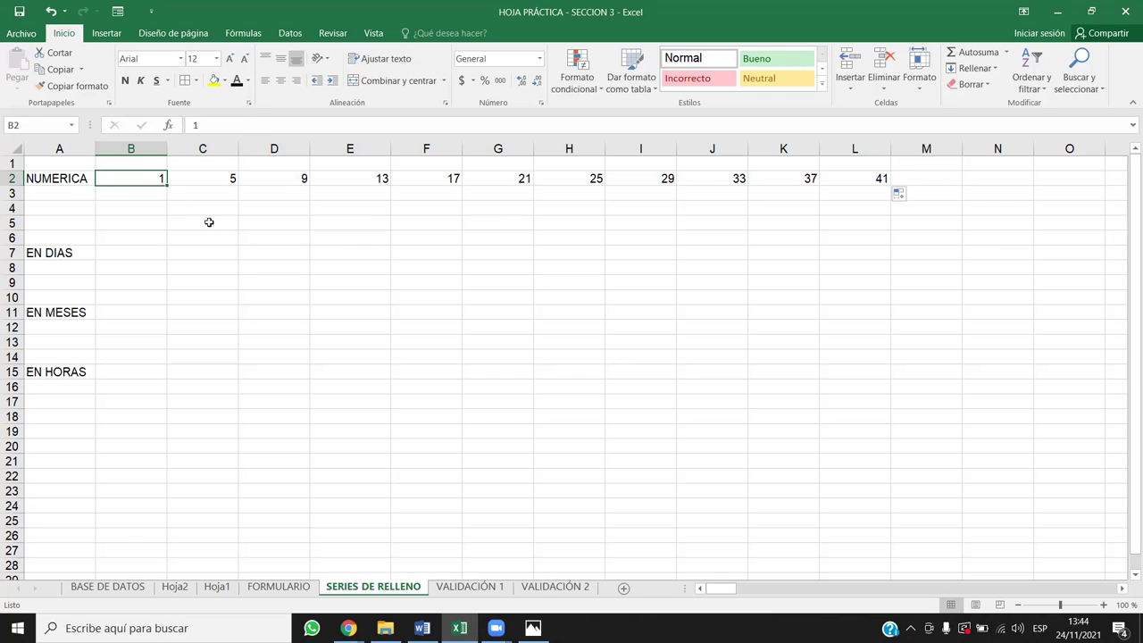
pyautogui.click(234, 175)
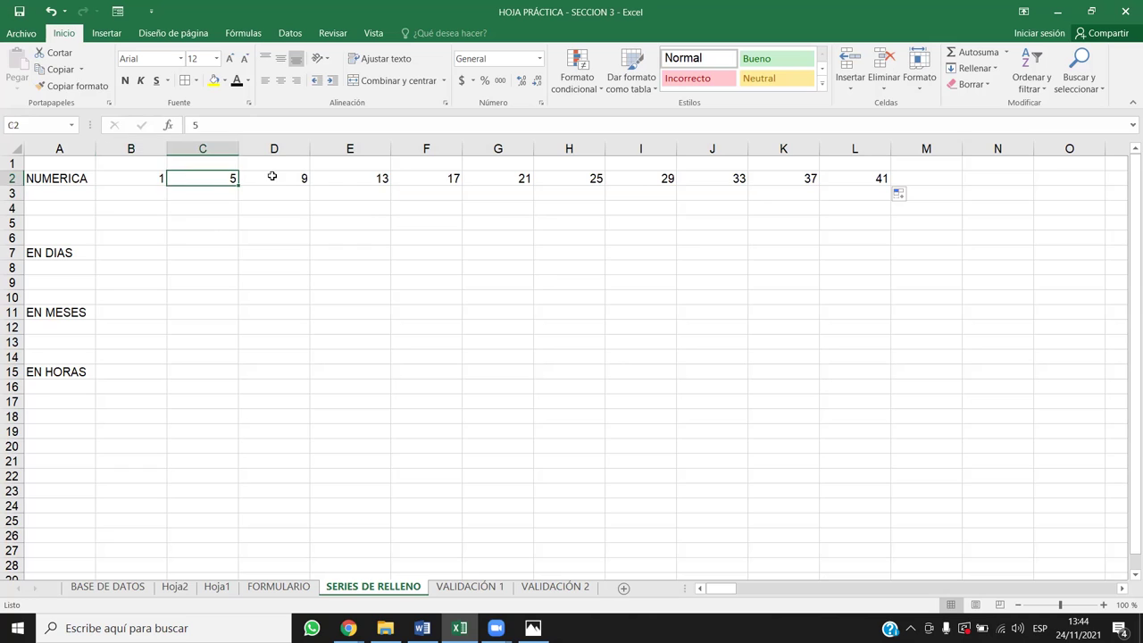
pyautogui.click(274, 176)
pyautogui.click(378, 172)
pyautogui.click(839, 196)
# - Clear the number series from B2:L2
pyautogui.moveTo(875, 179); pyautogui.dragTo(128, 181)
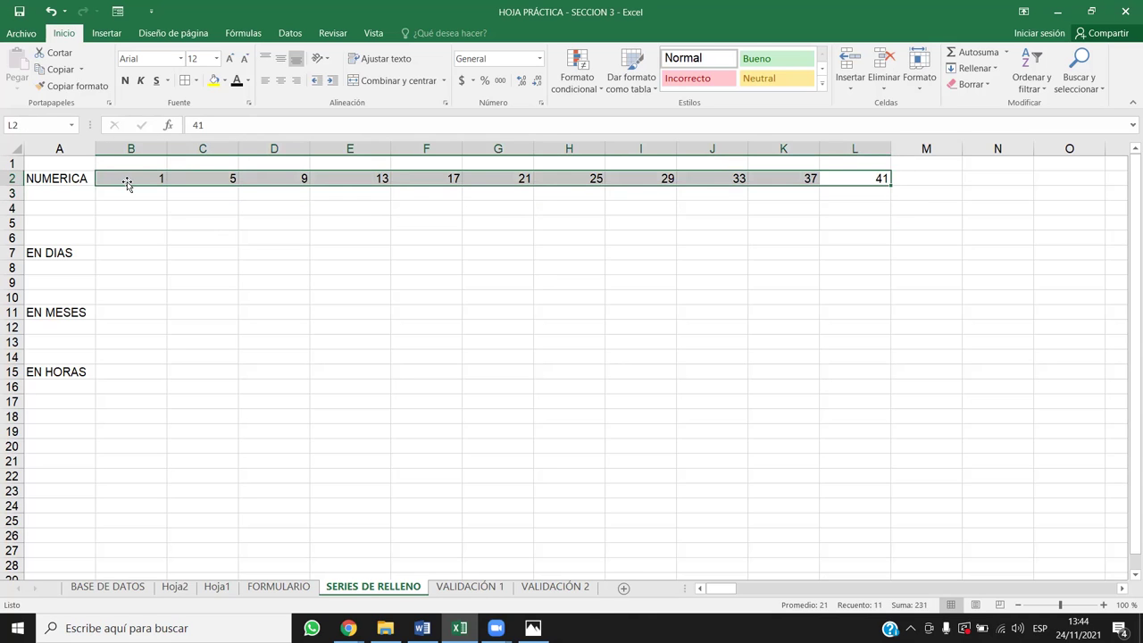
pyautogui.press('Delete')
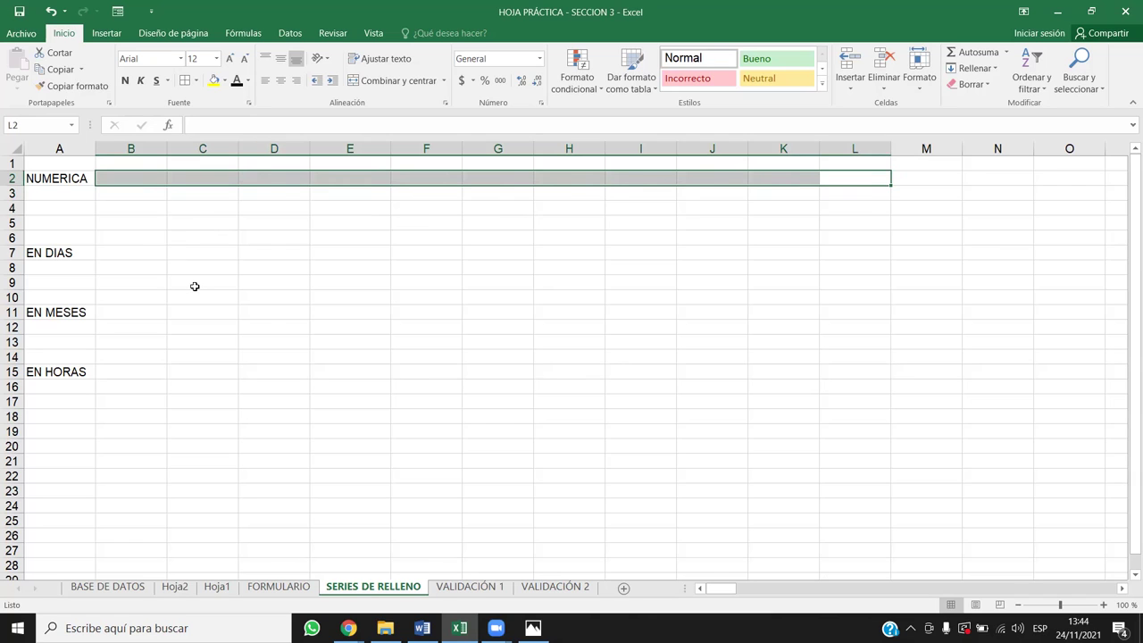
pyautogui.click(130, 223)
pyautogui.click(127, 175)
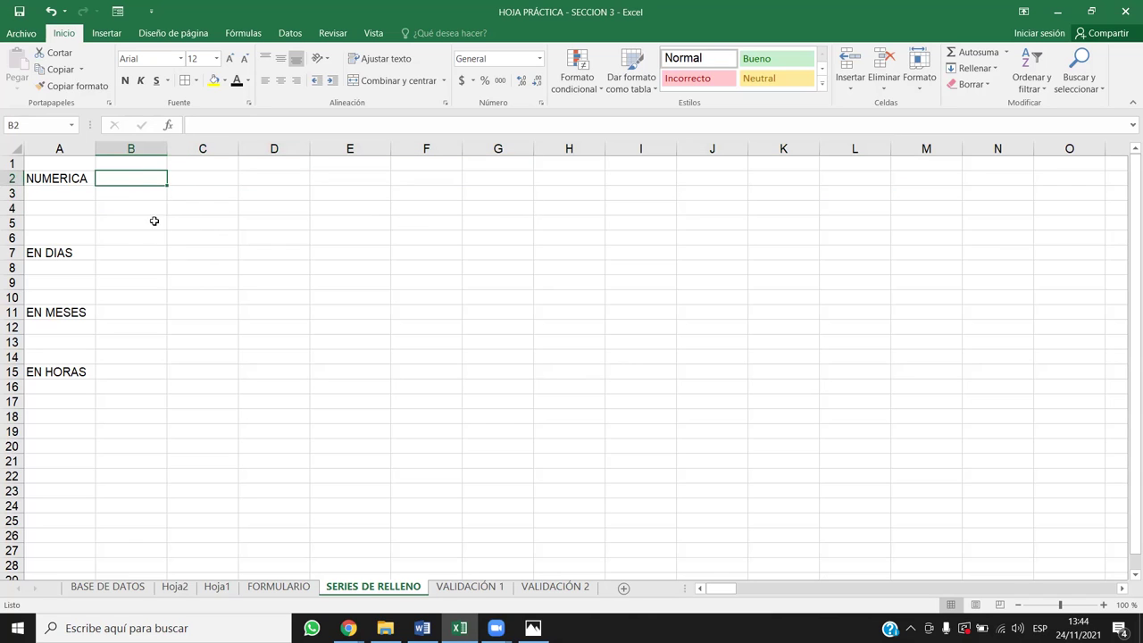
# - Enter Lunes in B7 of the EN DIAS row and autofill the weekdays across to Domingo in H7
pyautogui.click(123, 254)
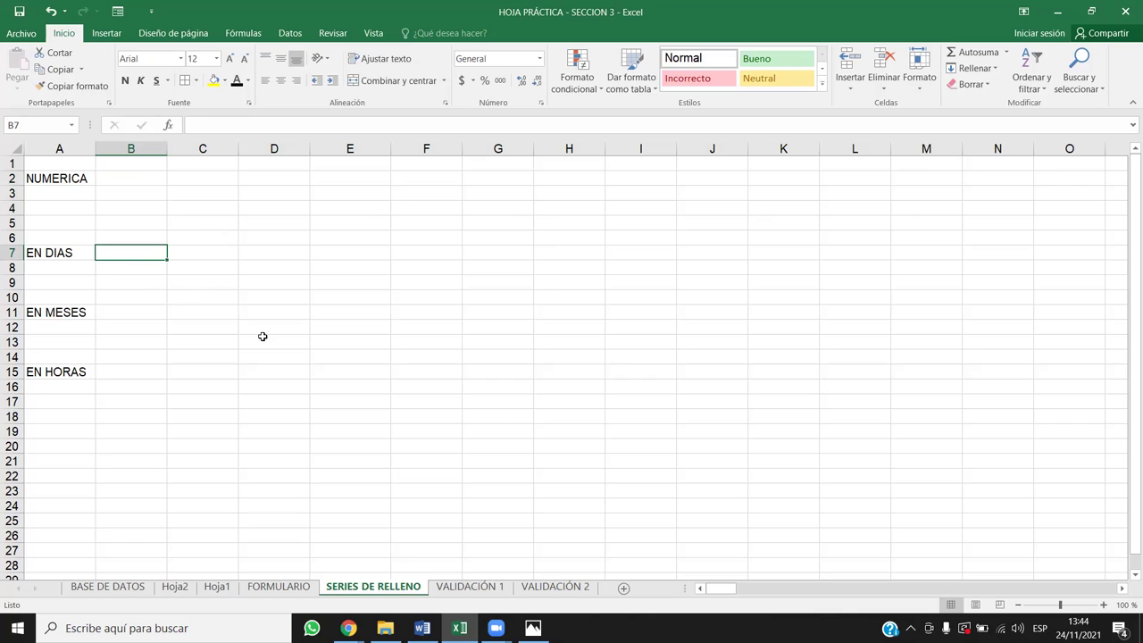
pyautogui.write('Lunes')
pyautogui.press('Return')
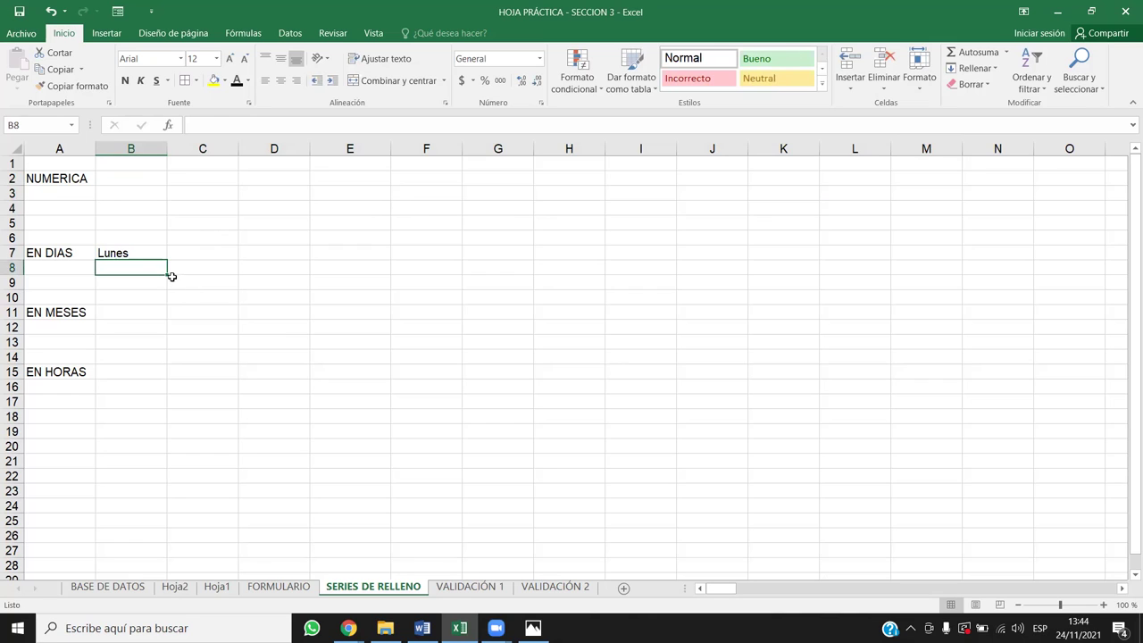
pyautogui.click(148, 251)
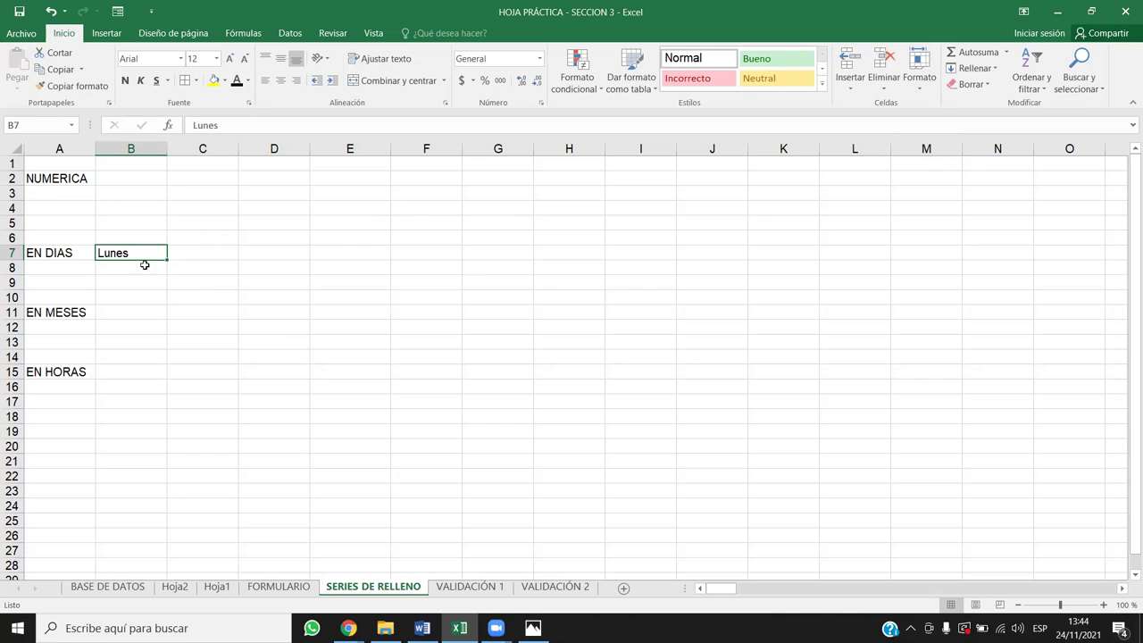
pyautogui.moveTo(167, 260); pyautogui.dragTo(607, 259)
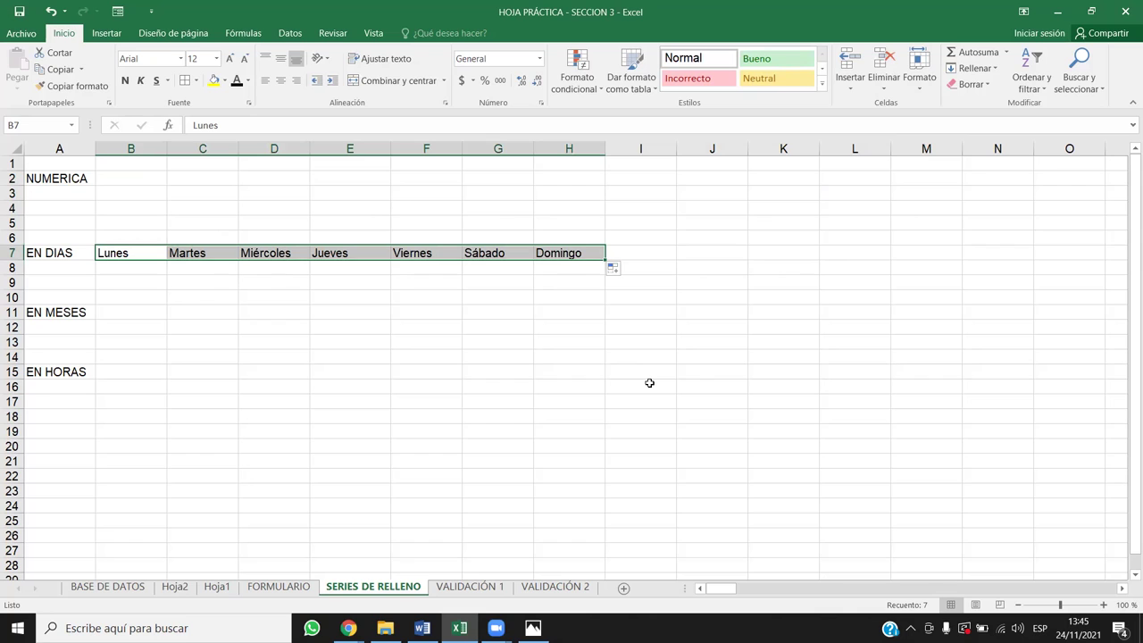
# - Copy Lunes from B7 into B8 and autofill the days across to L8
pyautogui.click(141, 253)
pyautogui.hotkey('ctrl', 'c')
pyautogui.click(144, 267)
pyautogui.hotkey('ctrl', 'v')
pyautogui.hotkey('ctrl', 'c')
pyautogui.click(134, 315)
pyautogui.click(136, 266)
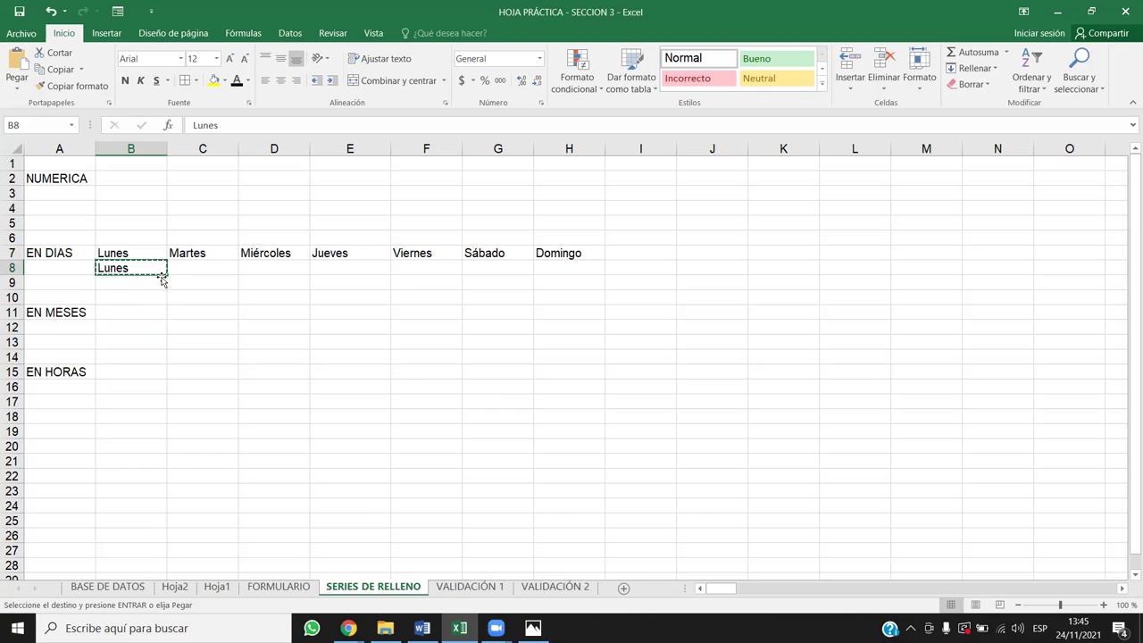
pyautogui.moveTo(166, 273); pyautogui.dragTo(871, 265)
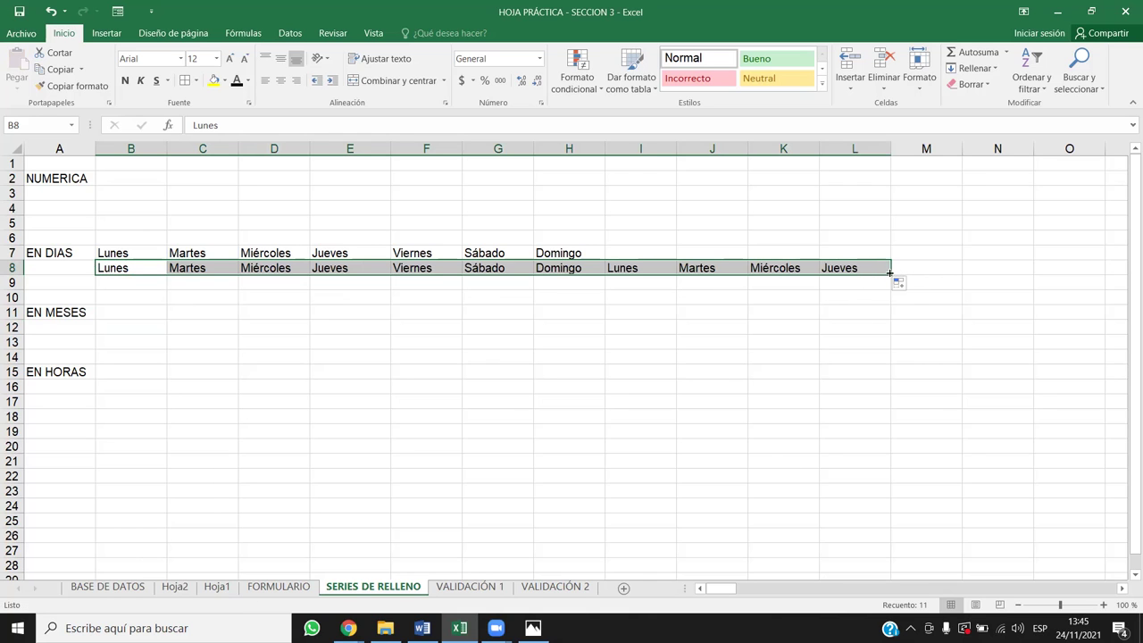
# - Switch the row 8 autofill to weekdays only (Rellenar días de la semana) and check where the sequence restarts
pyautogui.click(900, 284)
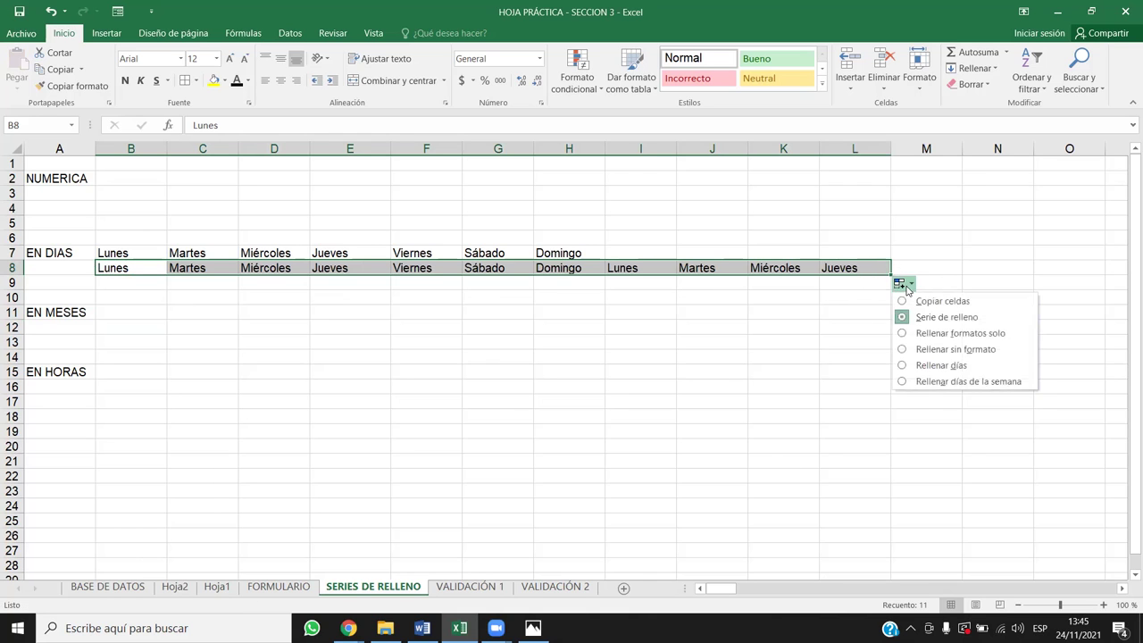
pyautogui.click(968, 382)
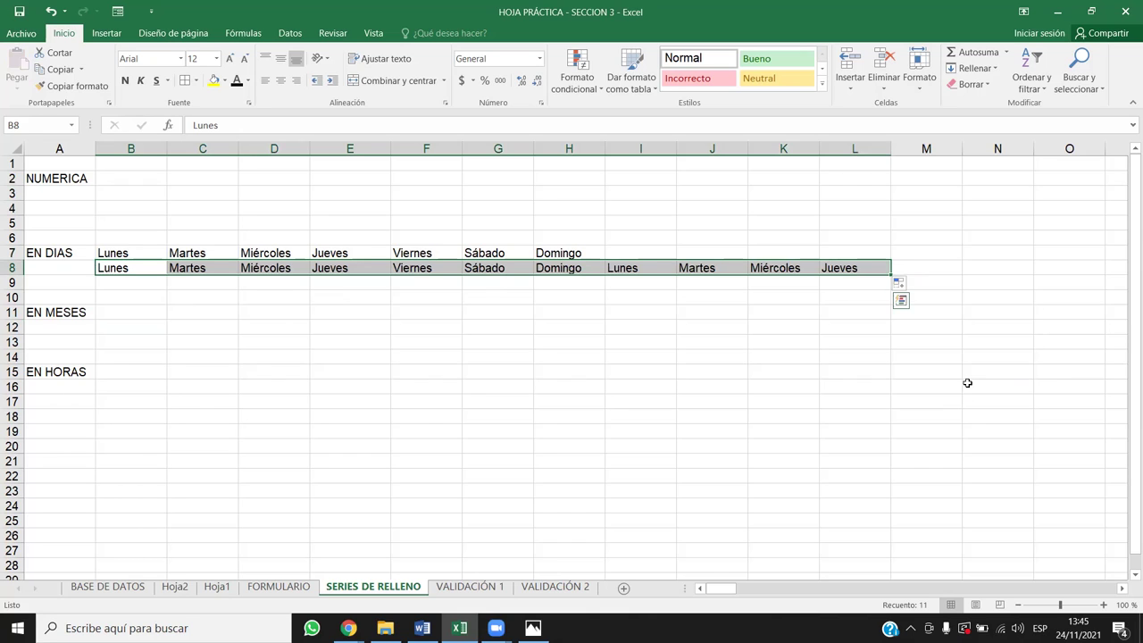
pyautogui.click(464, 314)
pyautogui.click(490, 272)
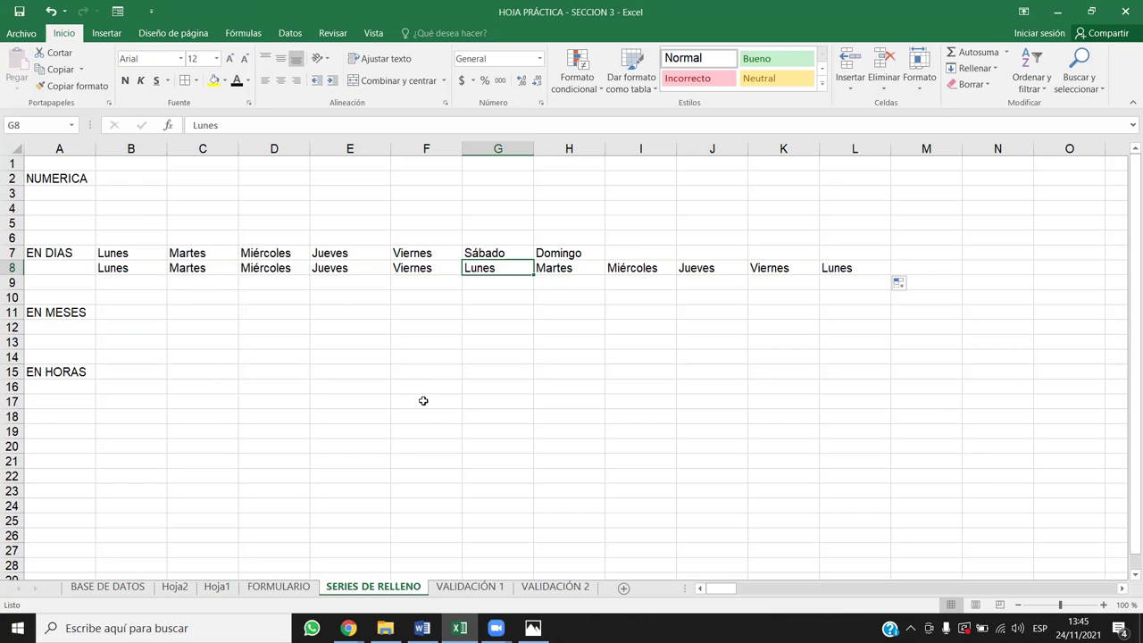
# - Clear both day series from B6:M8
pyautogui.click(114, 184)
pyautogui.moveTo(128, 237); pyautogui.dragTo(895, 278)
pyautogui.press('Delete')
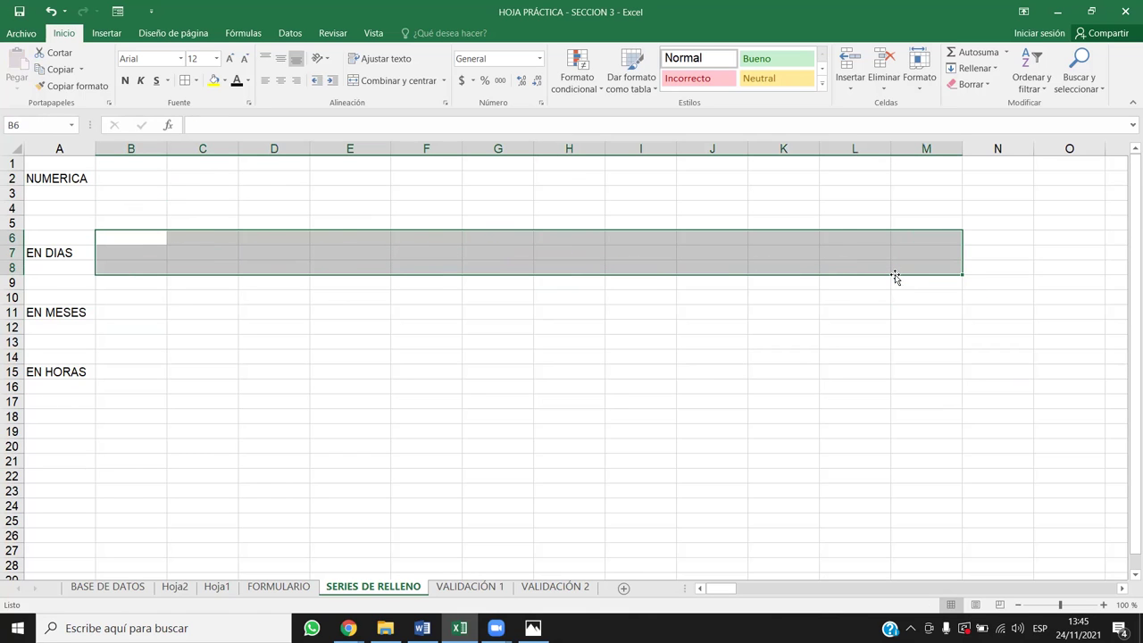
# - Enter luenes in B7 and miercoles in C7, and autofill the pair across to L7
pyautogui.click(150, 264)
pyautogui.click(150, 253)
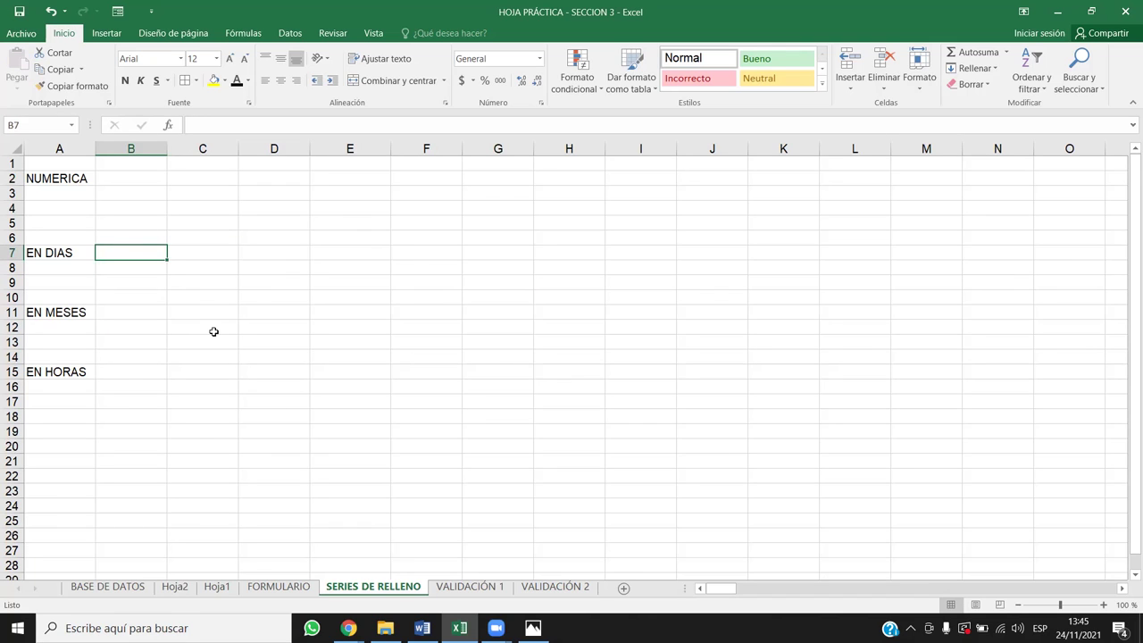
pyautogui.write('luenes')
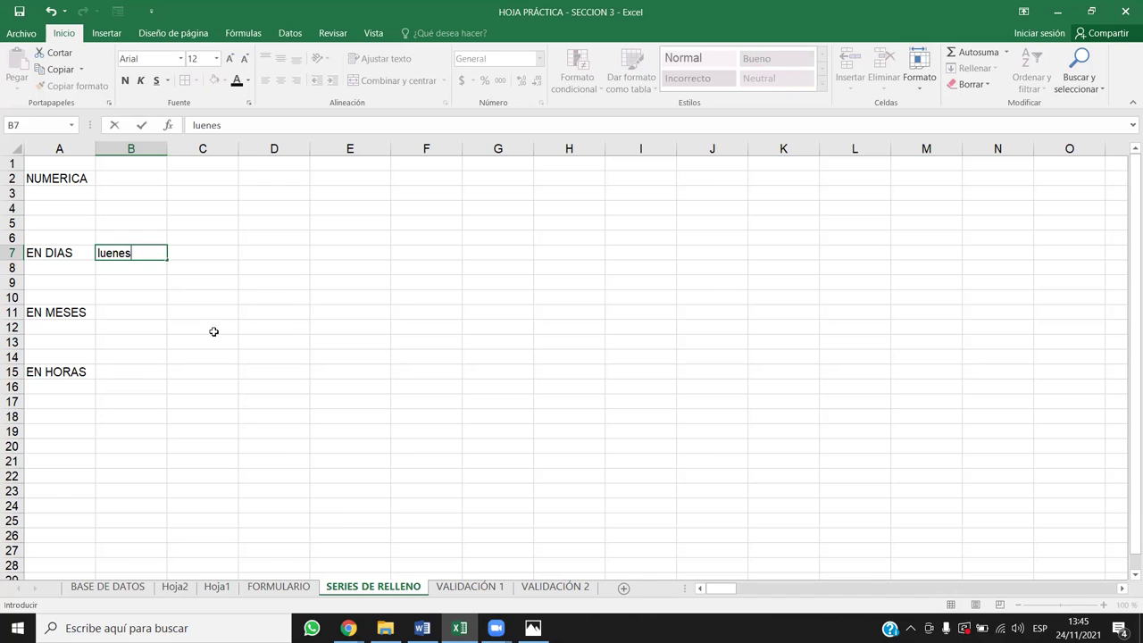
pyautogui.press('Return')
pyautogui.press('Up')
pyautogui.press('Right')
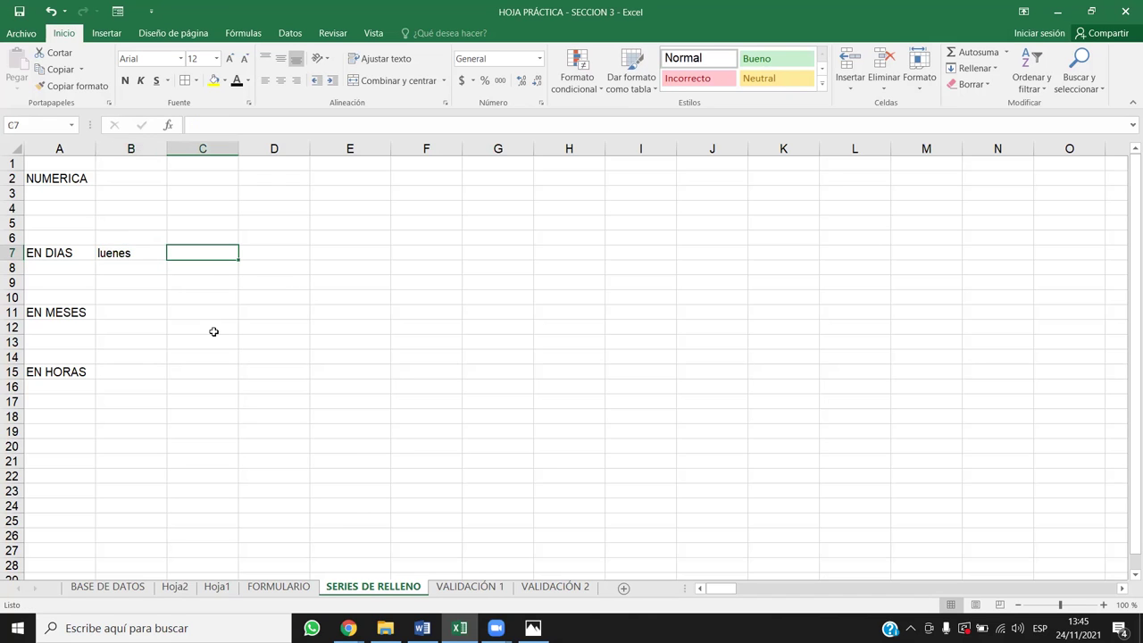
pyautogui.write('miercio')
pyautogui.press('BackSpace')
pyautogui.press('BackSpace')
pyautogui.press('BackSpace')
pyautogui.write('ols')
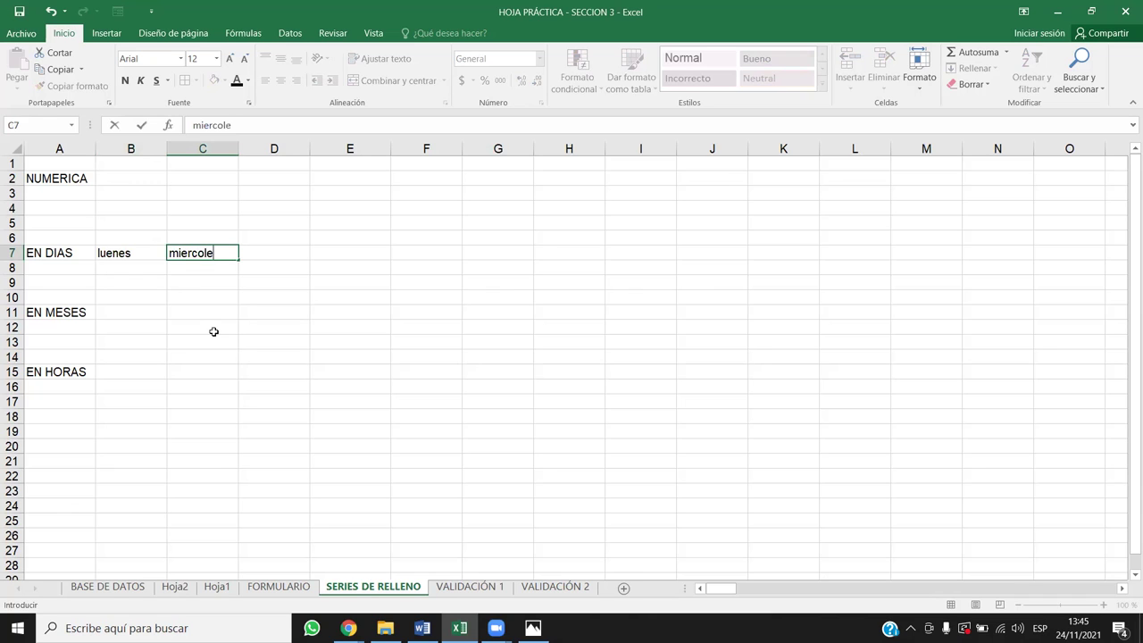
pyautogui.press('Return')
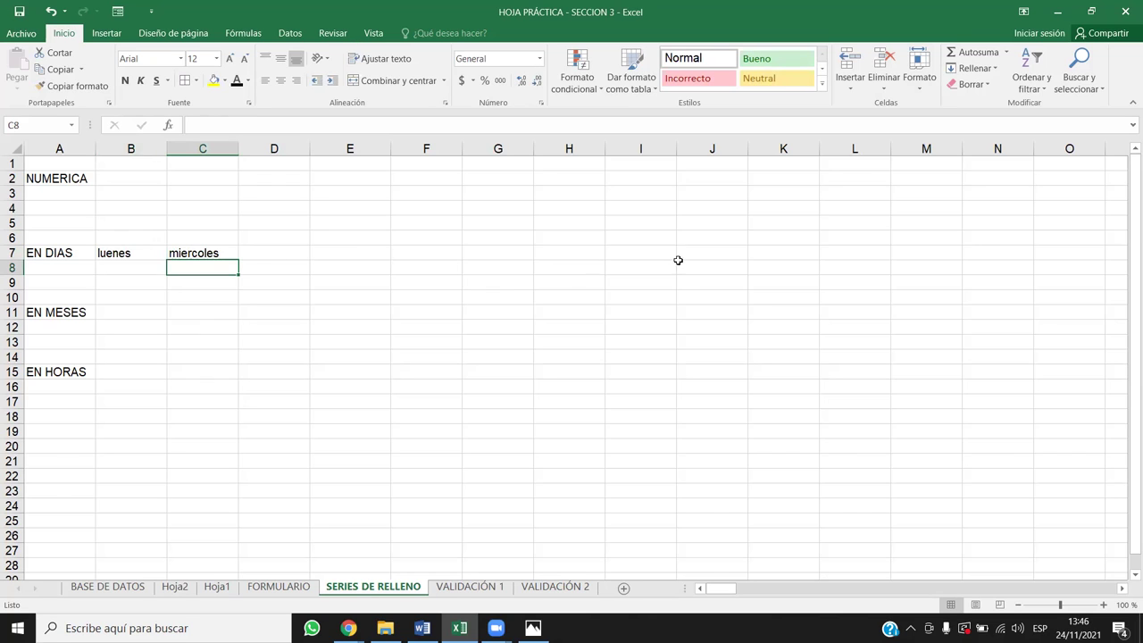
pyautogui.moveTo(133, 256); pyautogui.dragTo(217, 256)
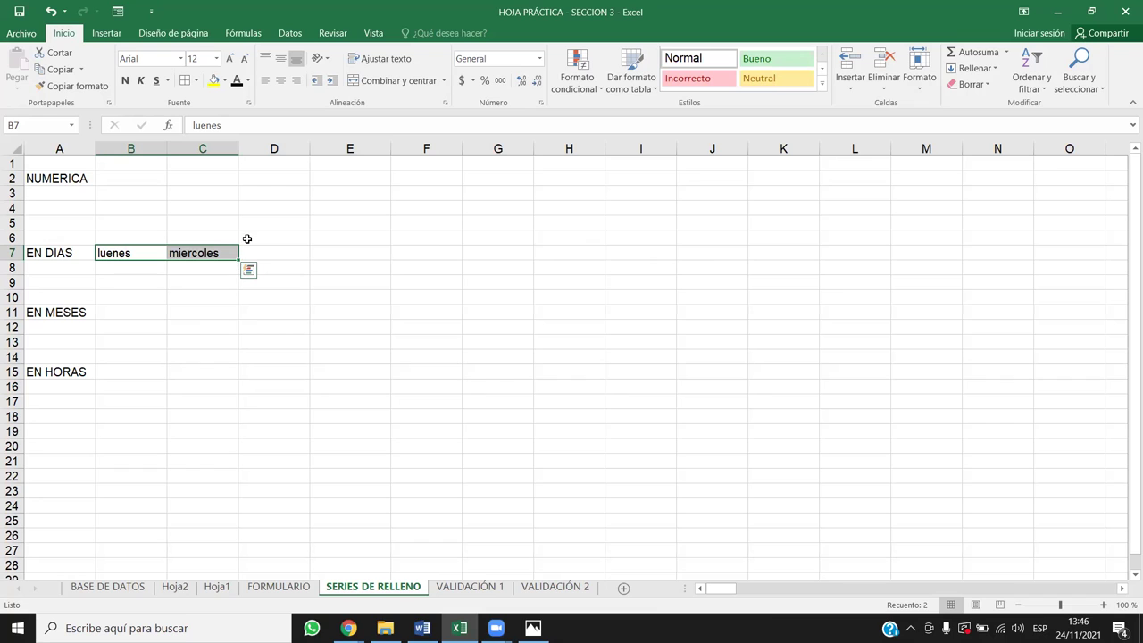
pyautogui.moveTo(236, 260); pyautogui.dragTo(889, 261)
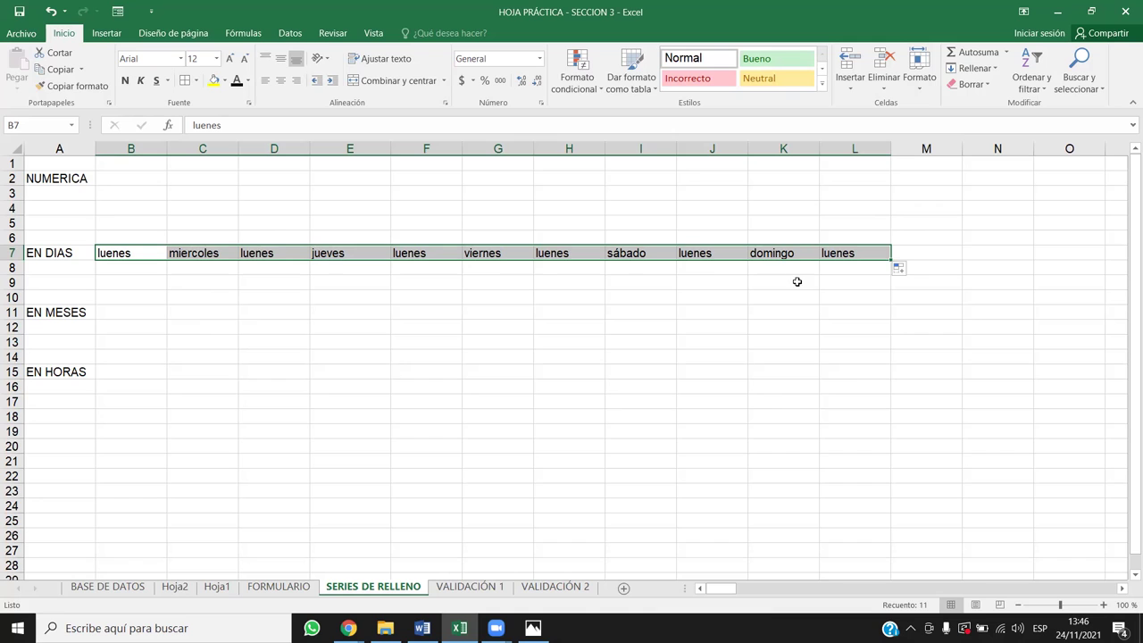
# - Examine the predefined month lists among the custom lists in the advanced options, and close the dialogs without changes
pyautogui.click(21, 34)
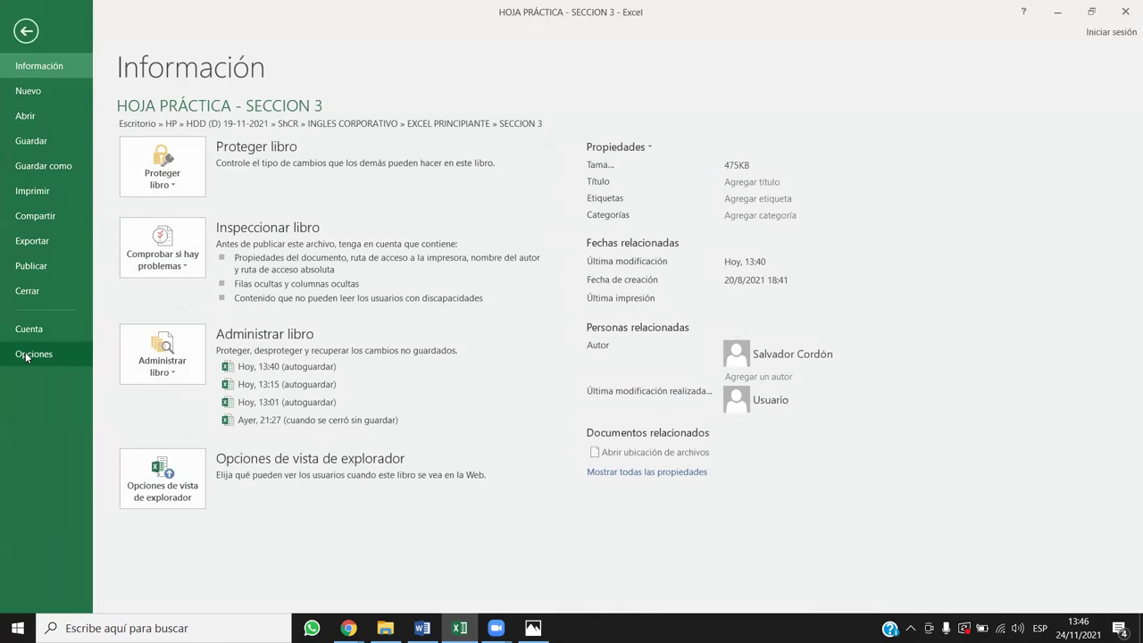
pyautogui.click(31, 352)
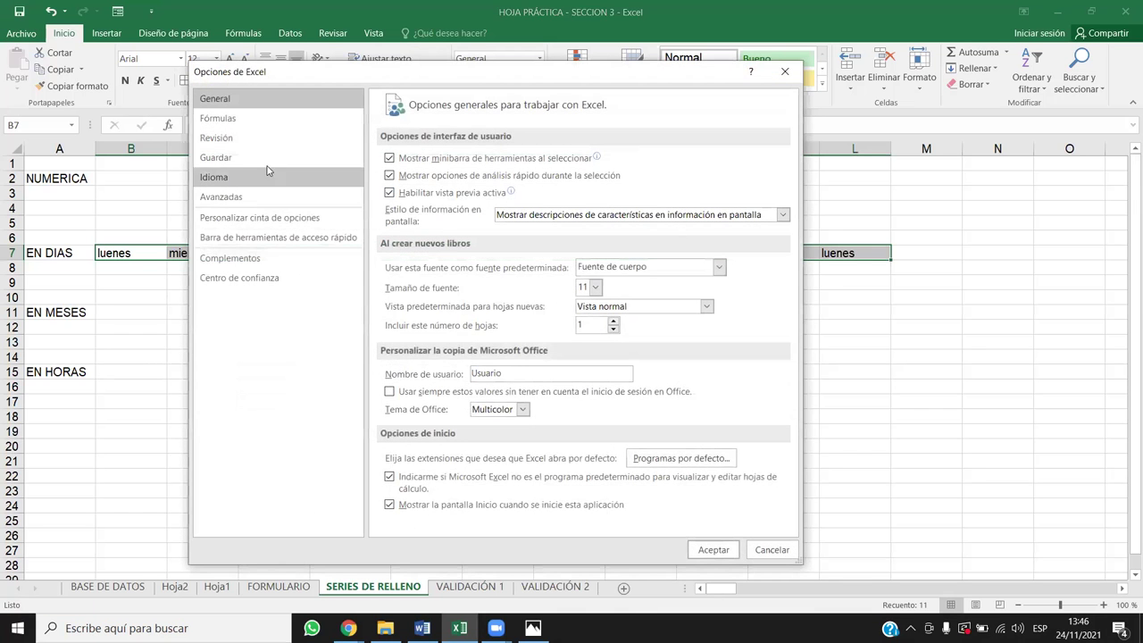
pyautogui.click(229, 200)
pyautogui.scroll(-5, 705, 267)
pyautogui.scroll(-15, 705, 285)
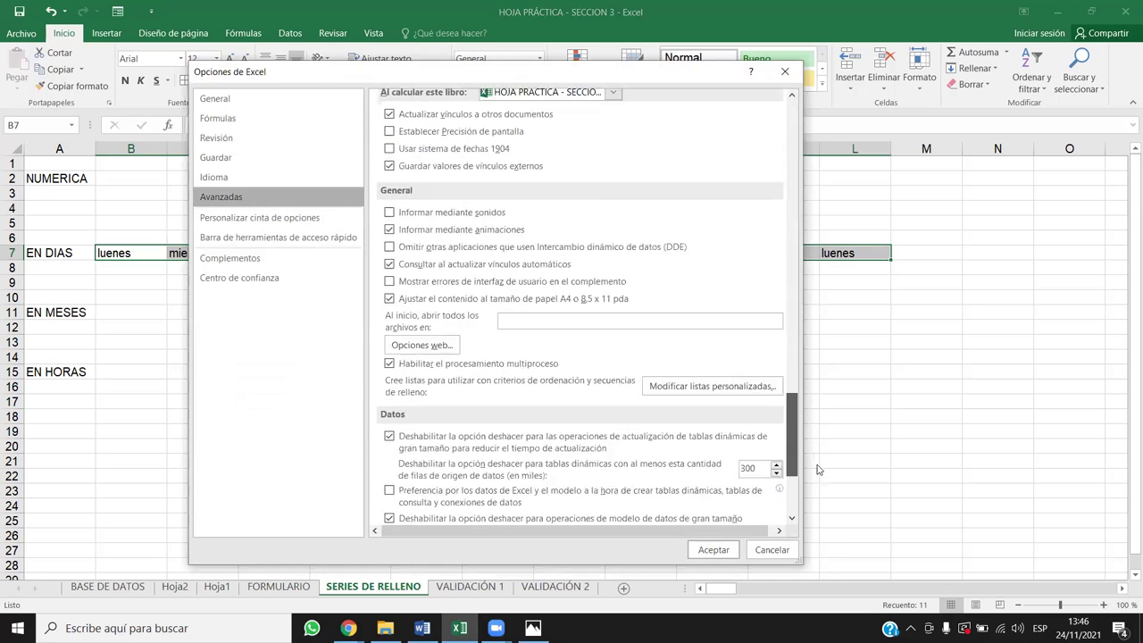
pyautogui.click(682, 200)
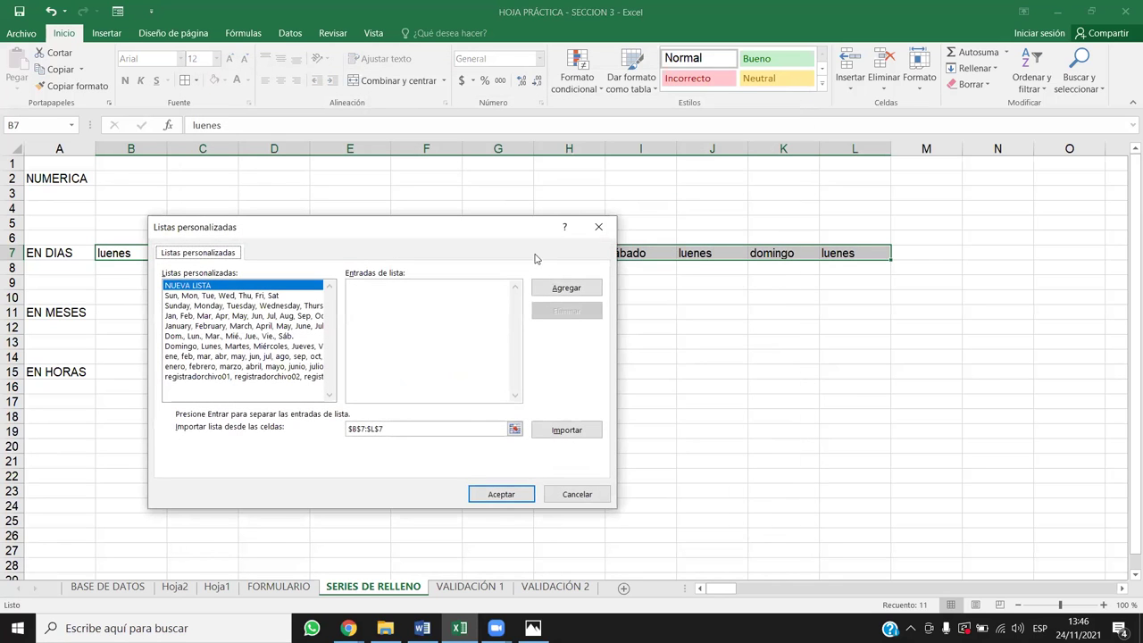
pyautogui.click(180, 358)
pyautogui.click(181, 366)
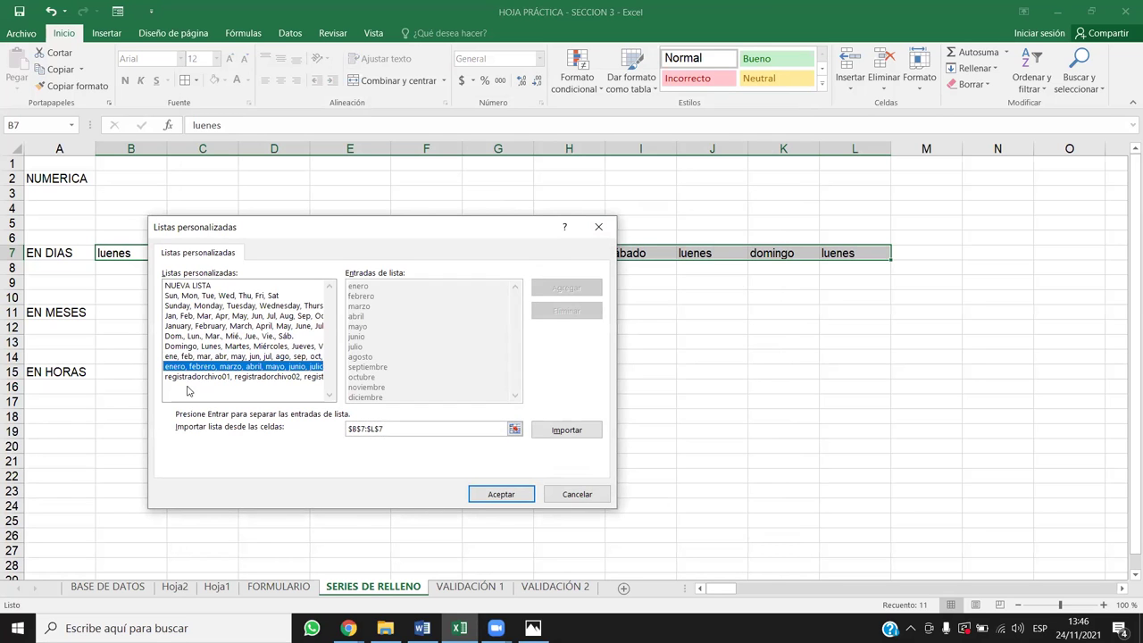
pyautogui.click(190, 356)
pyautogui.click(598, 227)
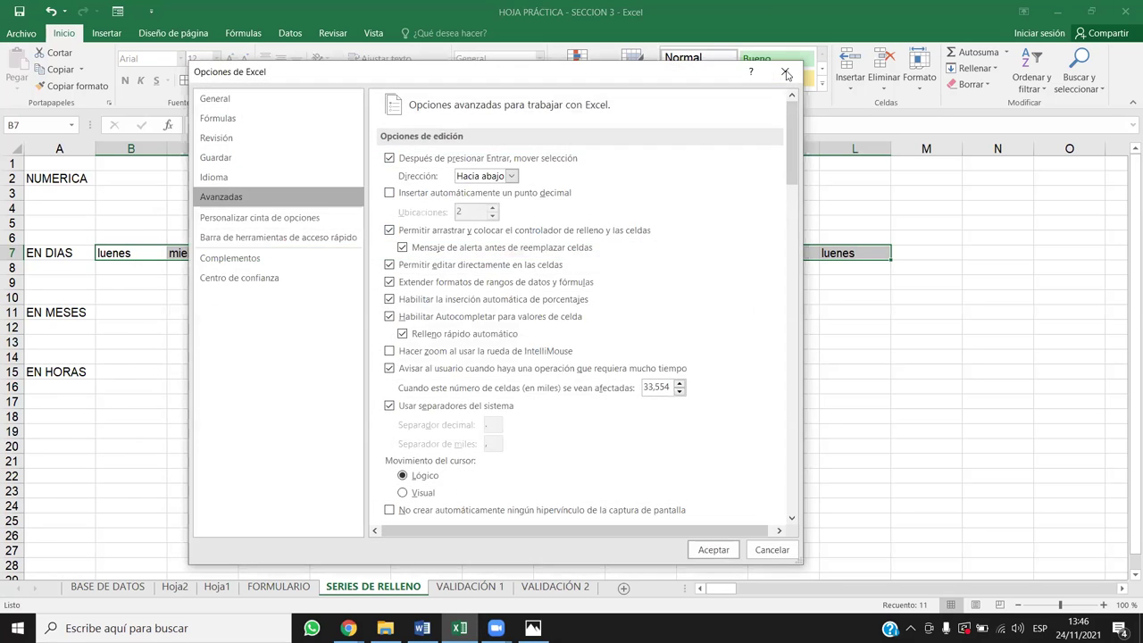
pyautogui.press('Escape')
# - Clear the day entries from B7:L9
pyautogui.moveTo(136, 250); pyautogui.dragTo(881, 279)
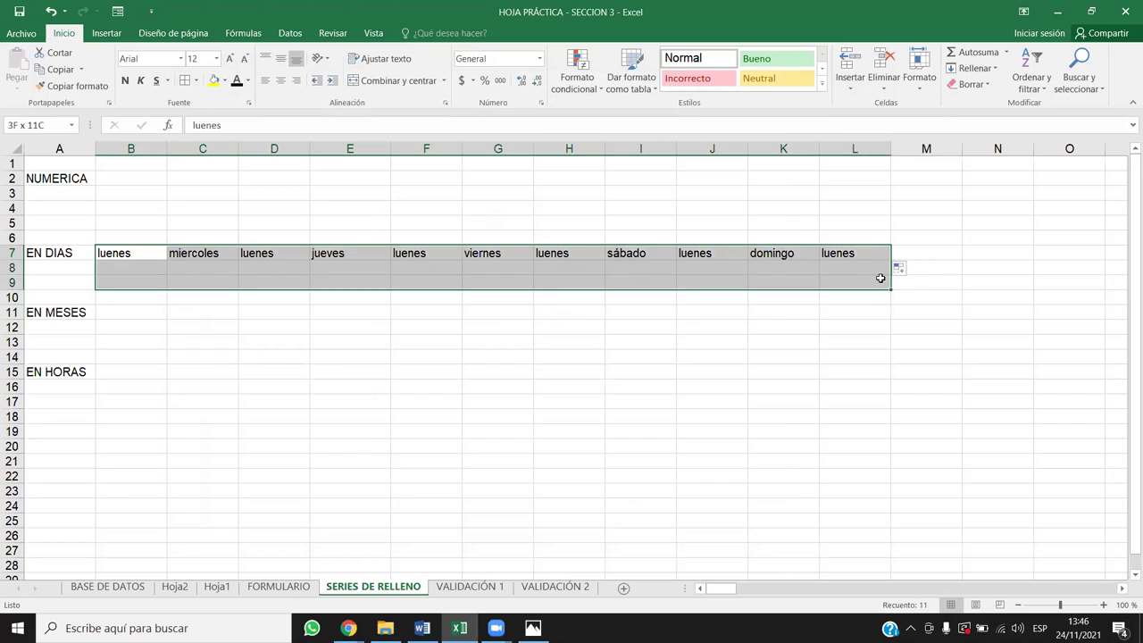
pyautogui.press('Delete')
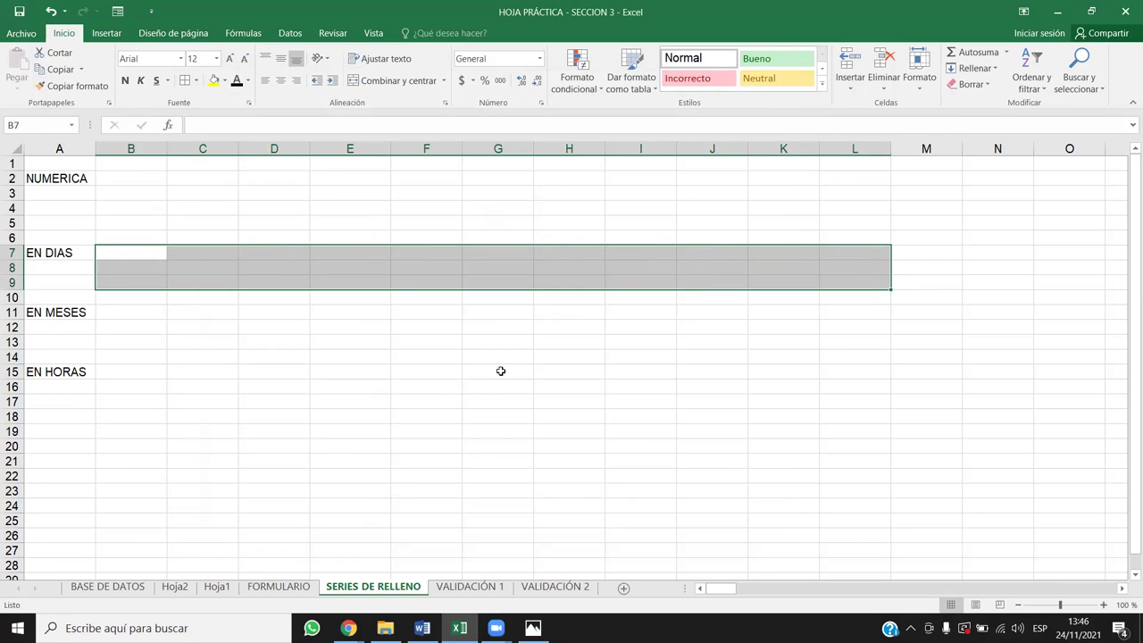
pyautogui.click(424, 219)
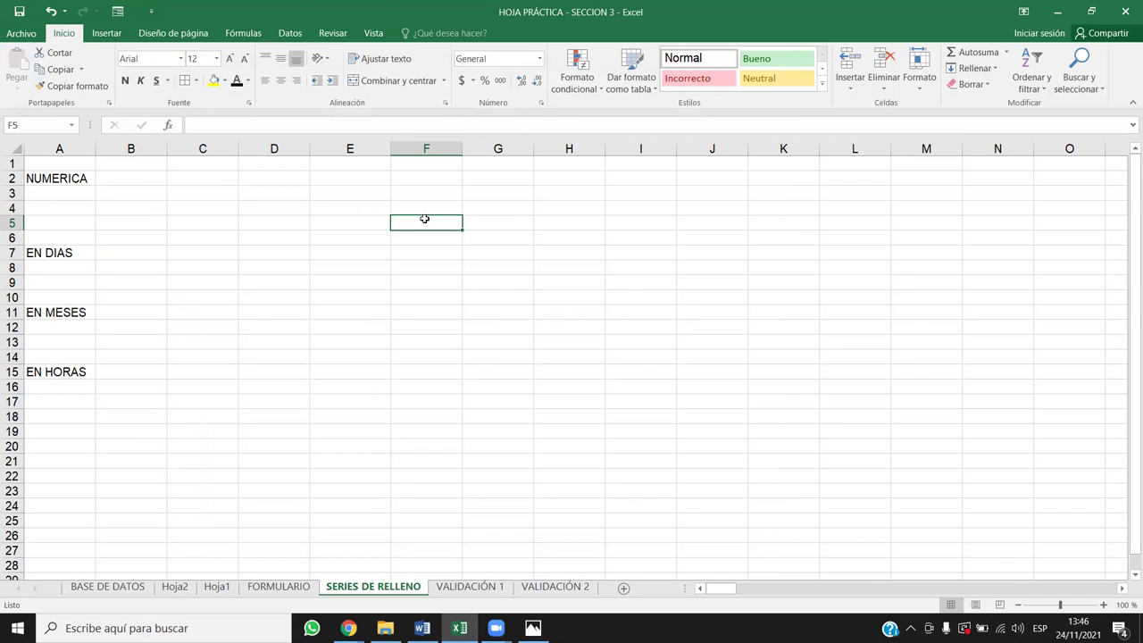
# - Enter norte, sur, este and oeste down B18:B21
pyautogui.click(132, 419)
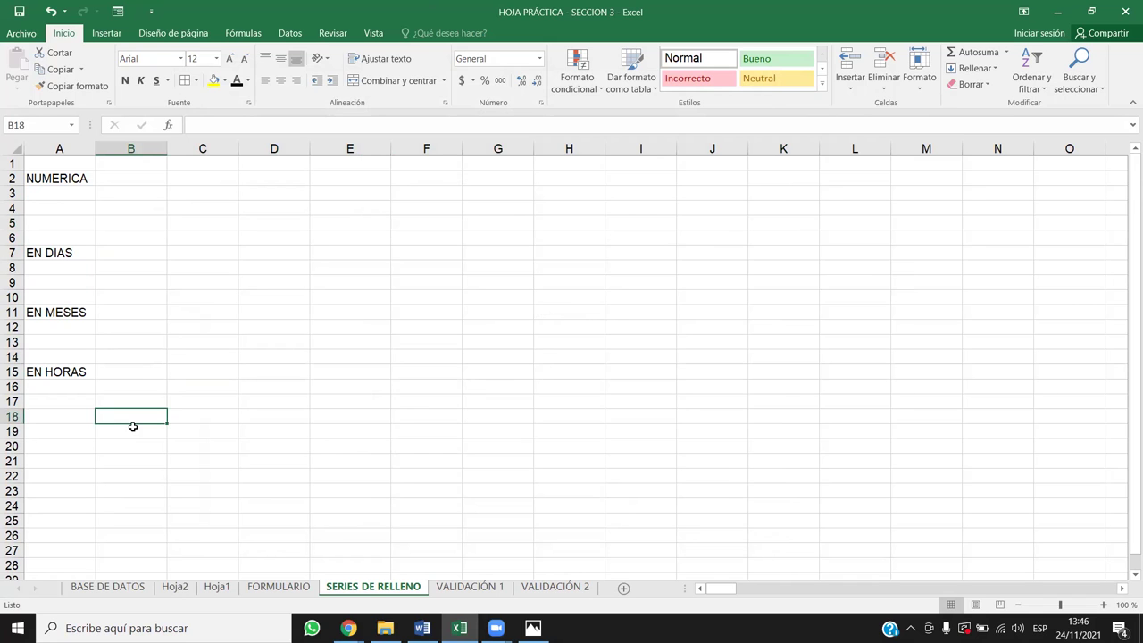
pyautogui.write('norte')
pyautogui.press('Return')
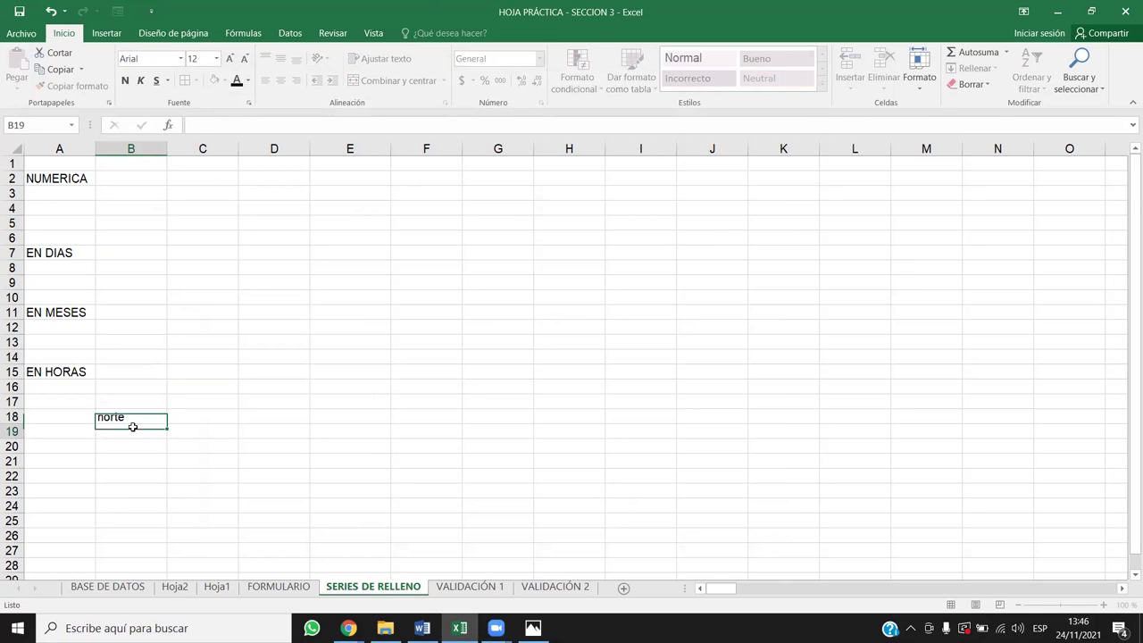
pyautogui.write('sur')
pyautogui.press('Return')
pyautogui.write('estr')
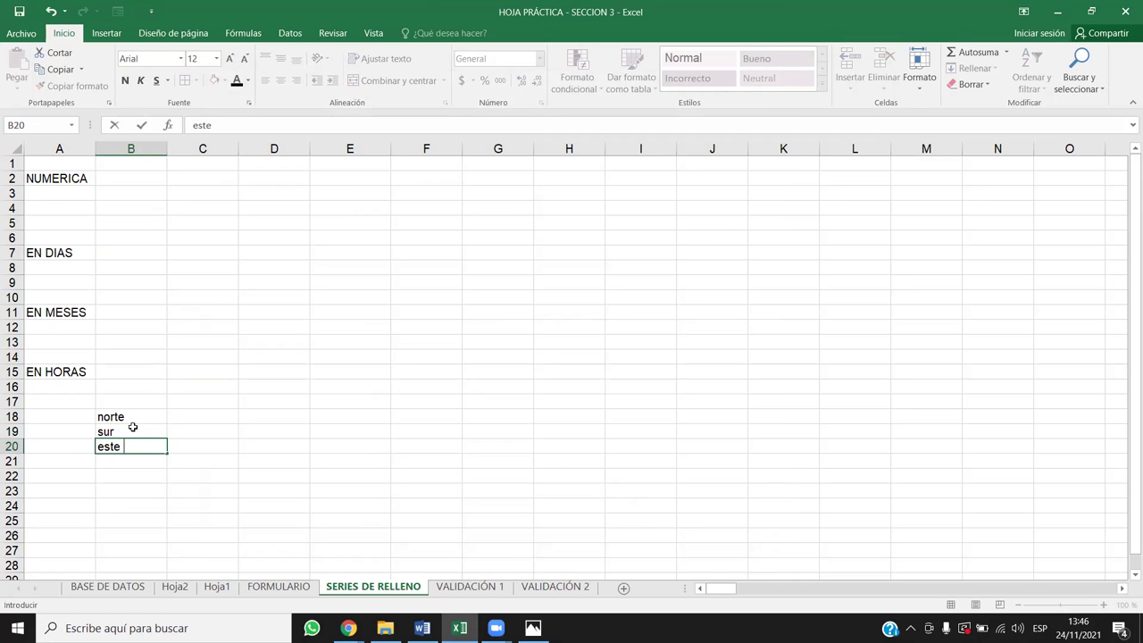
pyautogui.press('Return')
pyautogui.write('oeste')
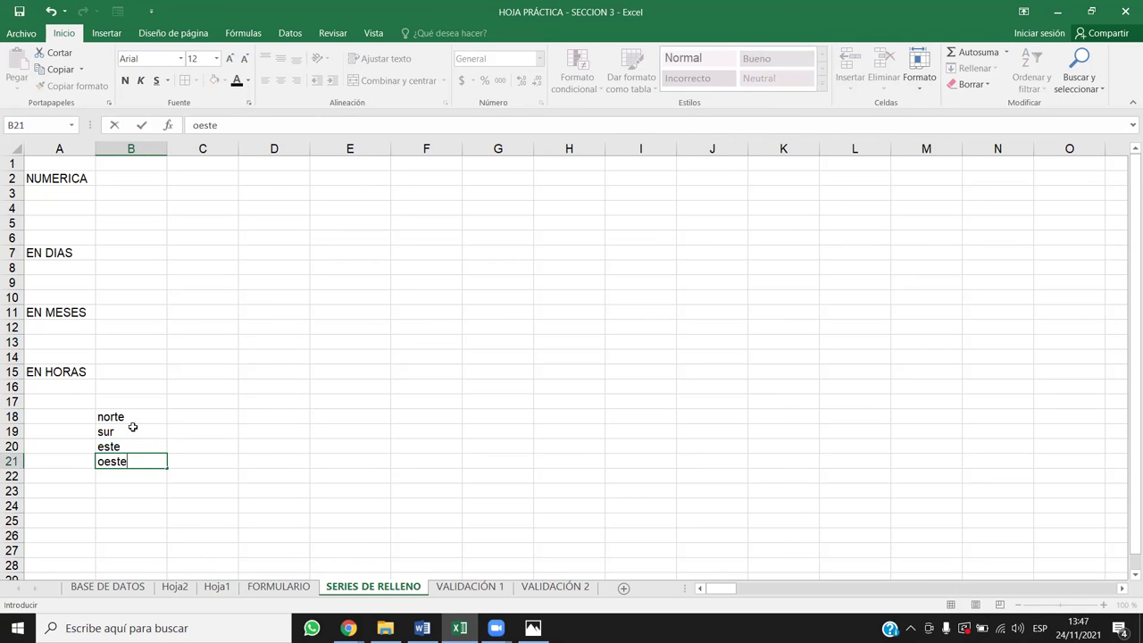
pyautogui.press('Return')
# - Try to autofill norte from B18 across to L18 as a series, and clear the filled cells from C18:M18
pyautogui.press('Up')
pyautogui.press('Up')
pyautogui.press('Right')
pyautogui.press('Up')
pyautogui.press('Up')
pyautogui.press('Left')
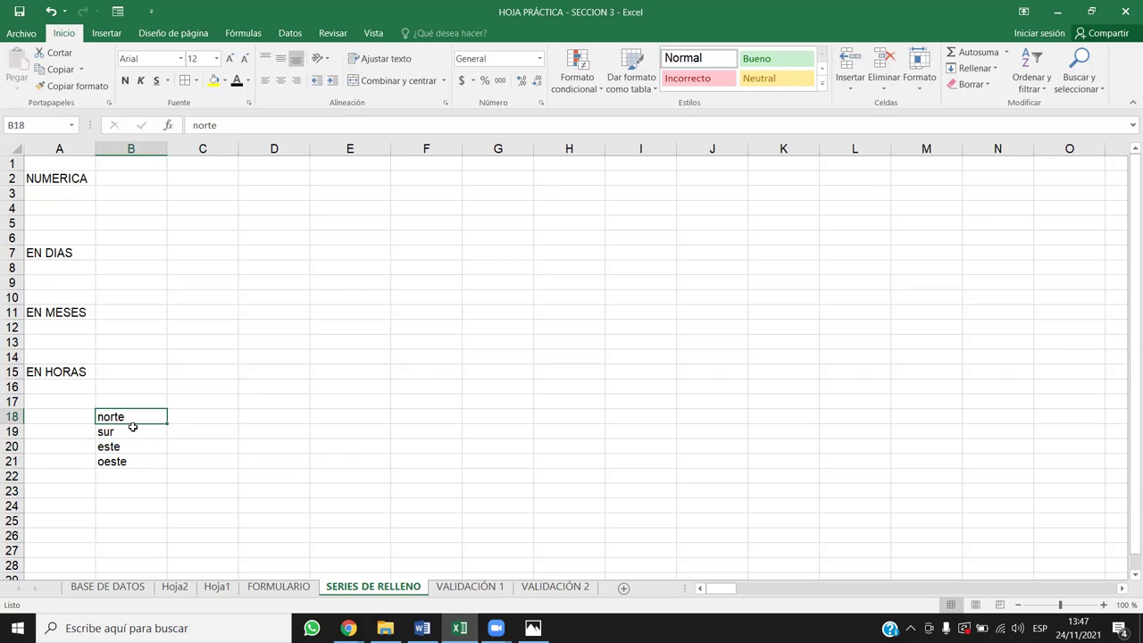
pyautogui.moveTo(166, 421); pyautogui.dragTo(890, 422)
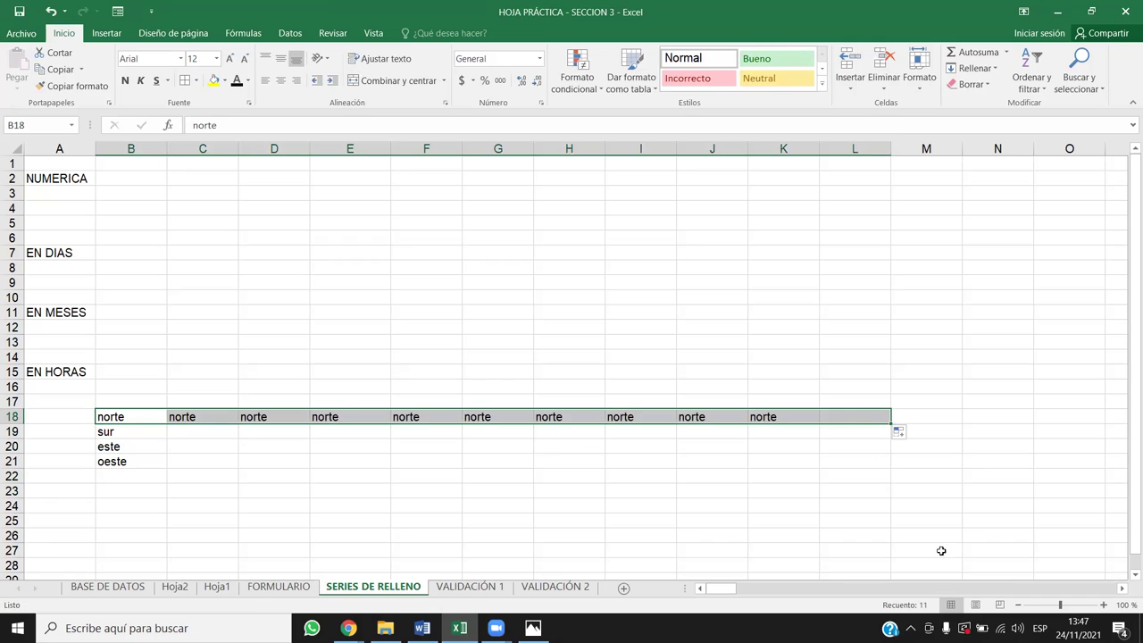
pyautogui.click(898, 431)
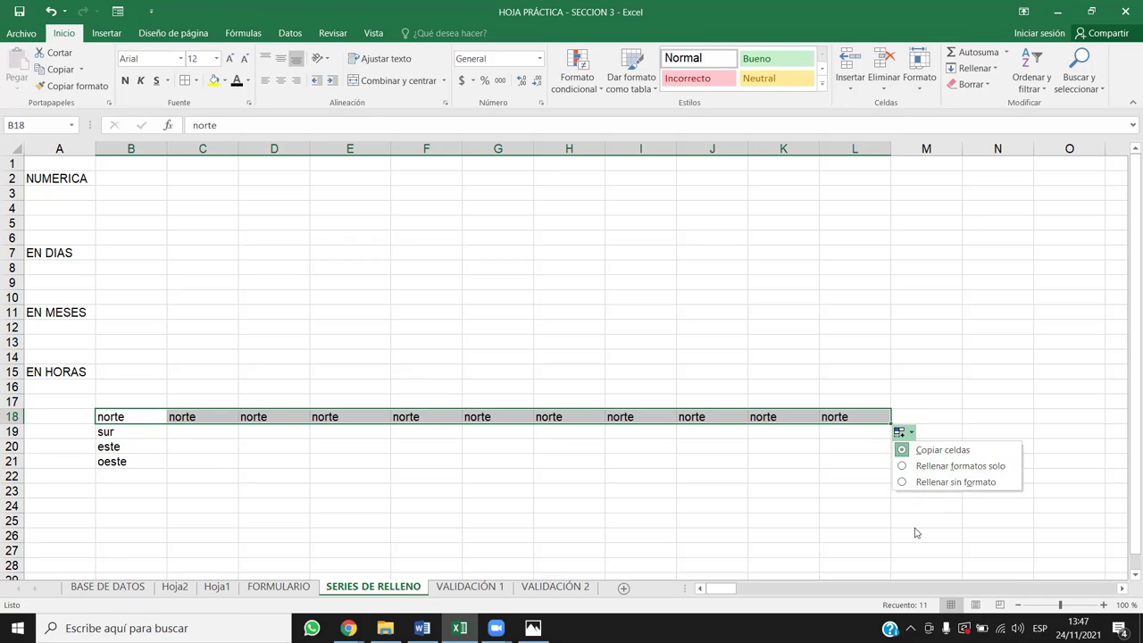
pyautogui.click(817, 478)
pyautogui.moveTo(218, 418); pyautogui.dragTo(921, 423)
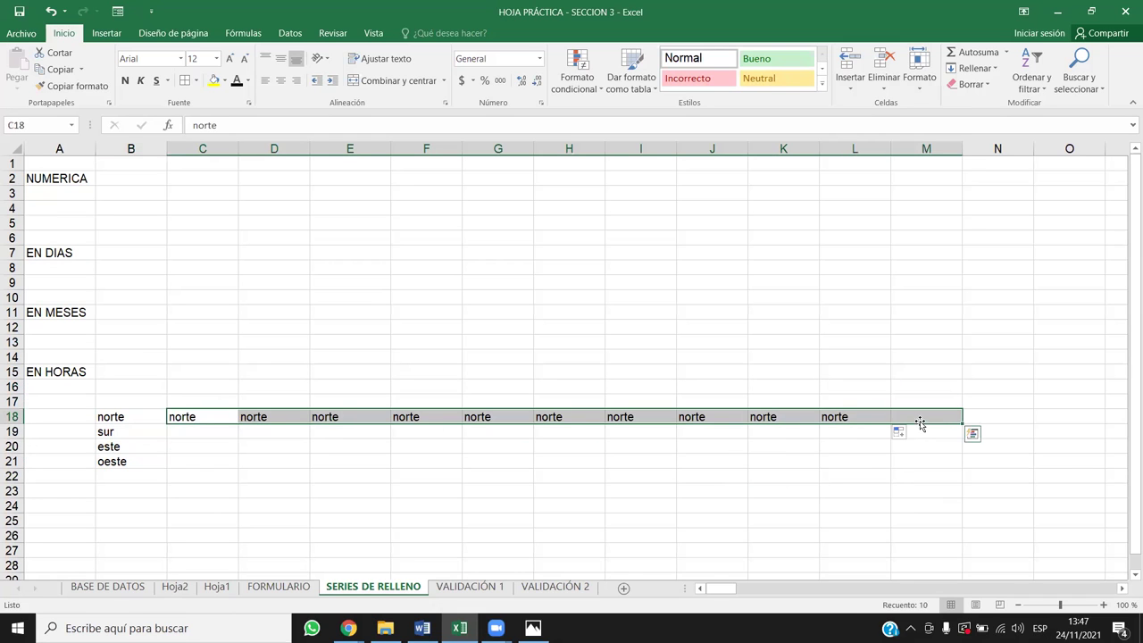
pyautogui.press('Delete')
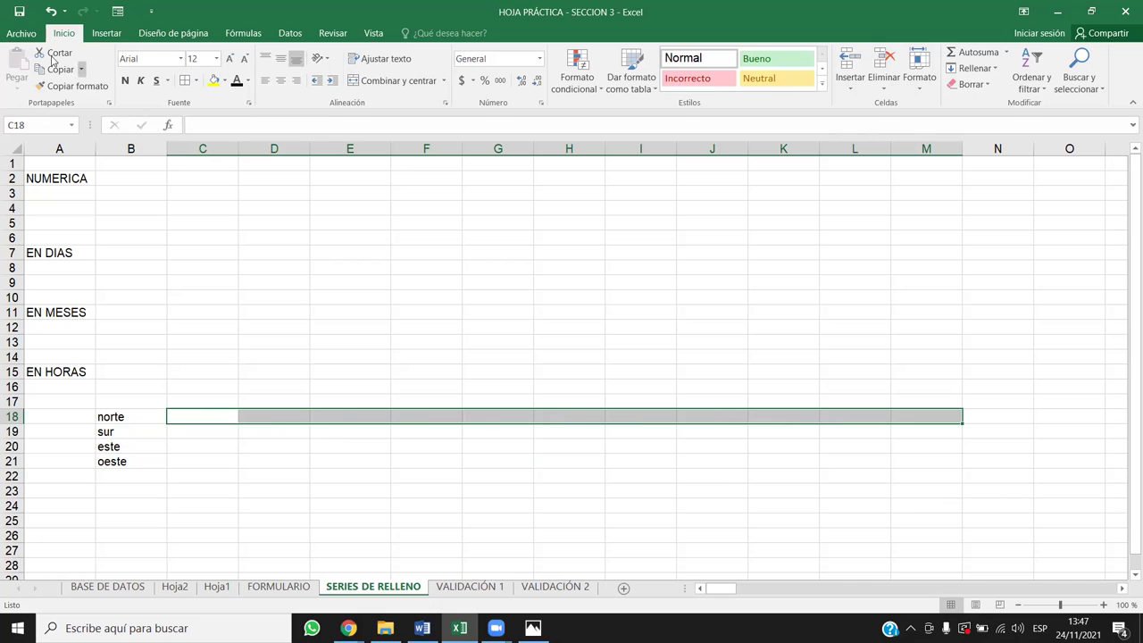
# - Open the custom lists editor in the advanced options and move it clear of the entries in B18:B21
pyautogui.click(21, 35)
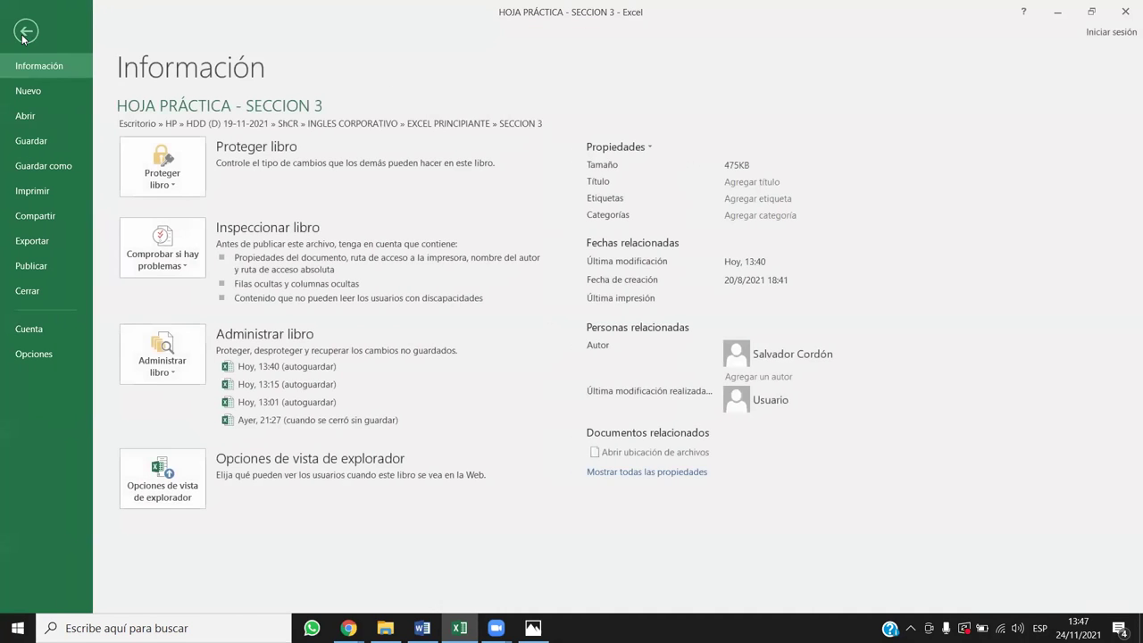
pyautogui.click(46, 355)
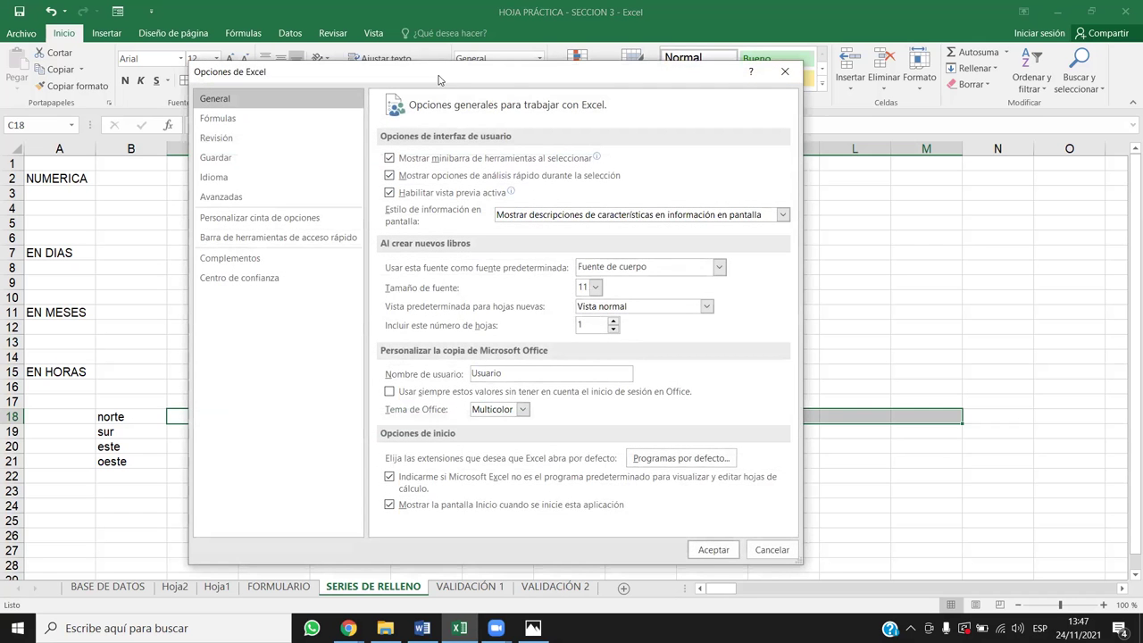
pyautogui.click(223, 200)
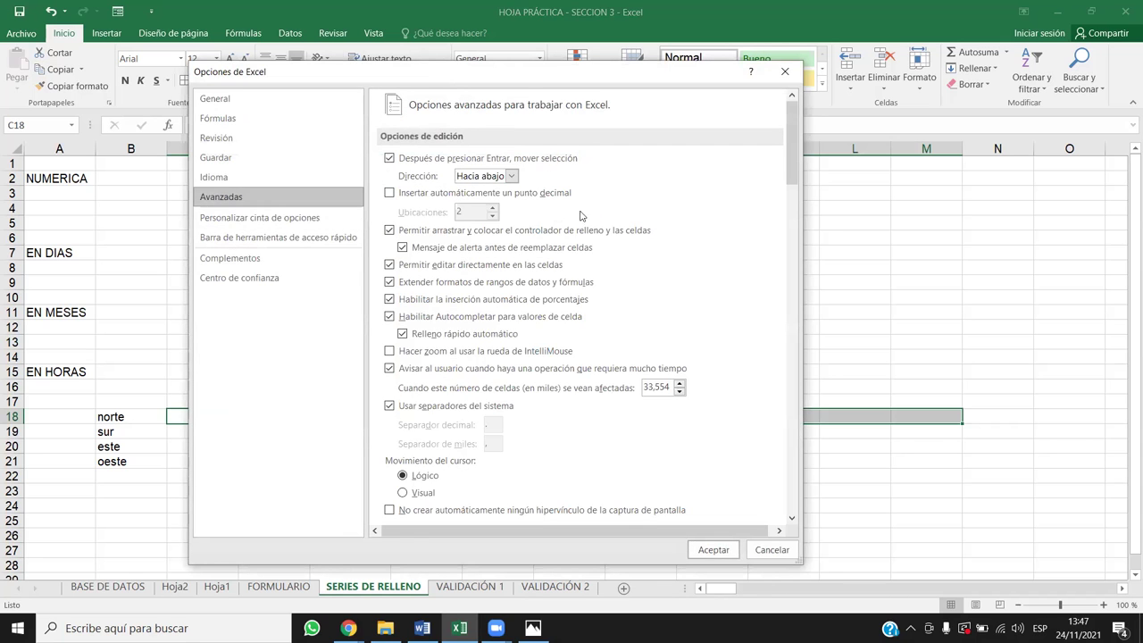
pyautogui.moveTo(803, 138); pyautogui.dragTo(802, 364)
pyautogui.scroll(2, 737, 223)
pyautogui.scroll(-10, 737, 232)
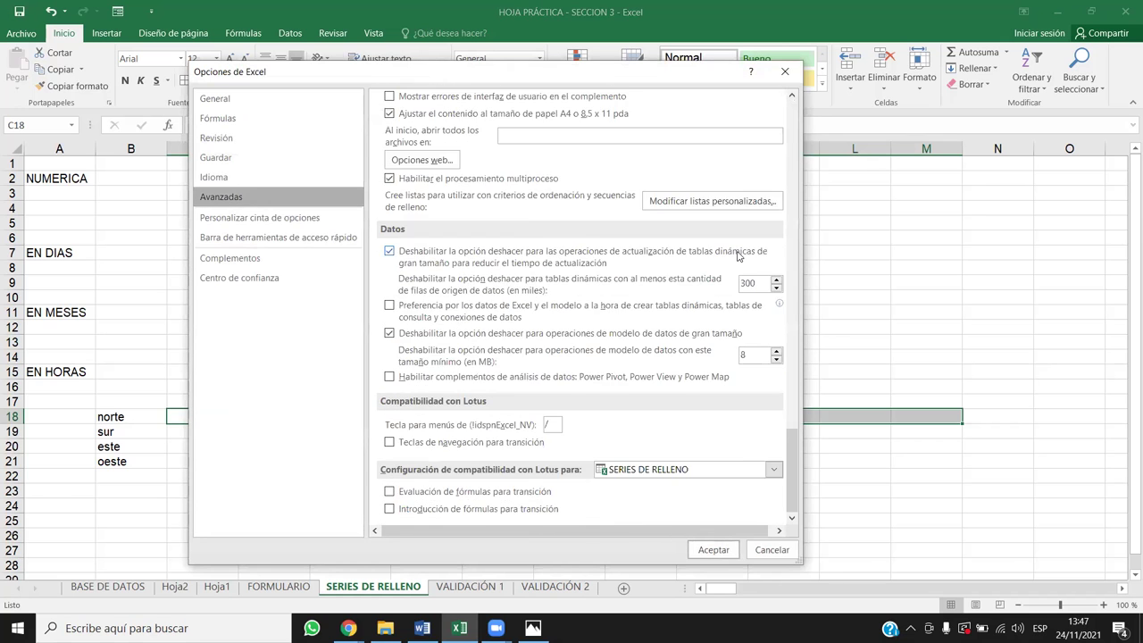
pyautogui.scroll(3, 701, 278)
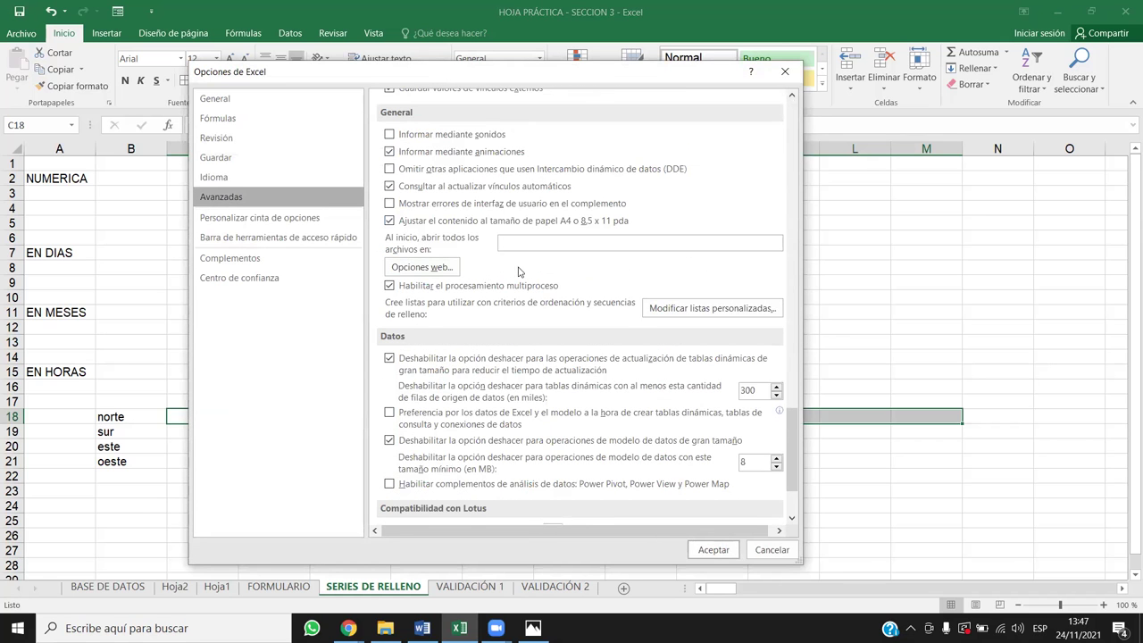
pyautogui.click(708, 309)
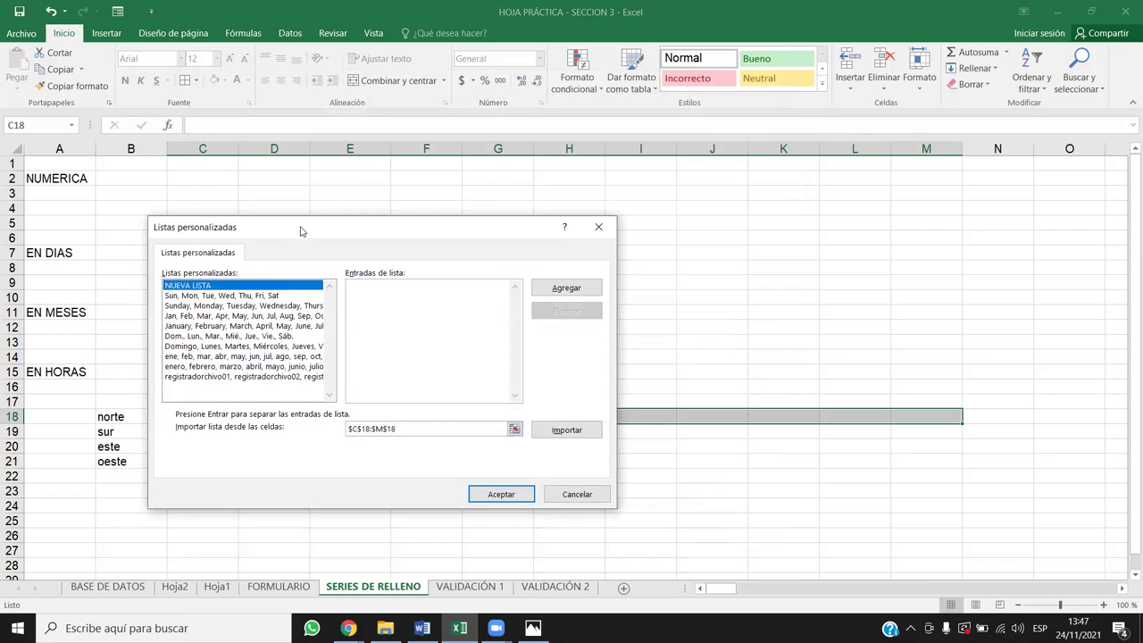
pyautogui.moveTo(300, 231); pyautogui.dragTo(707, 36)
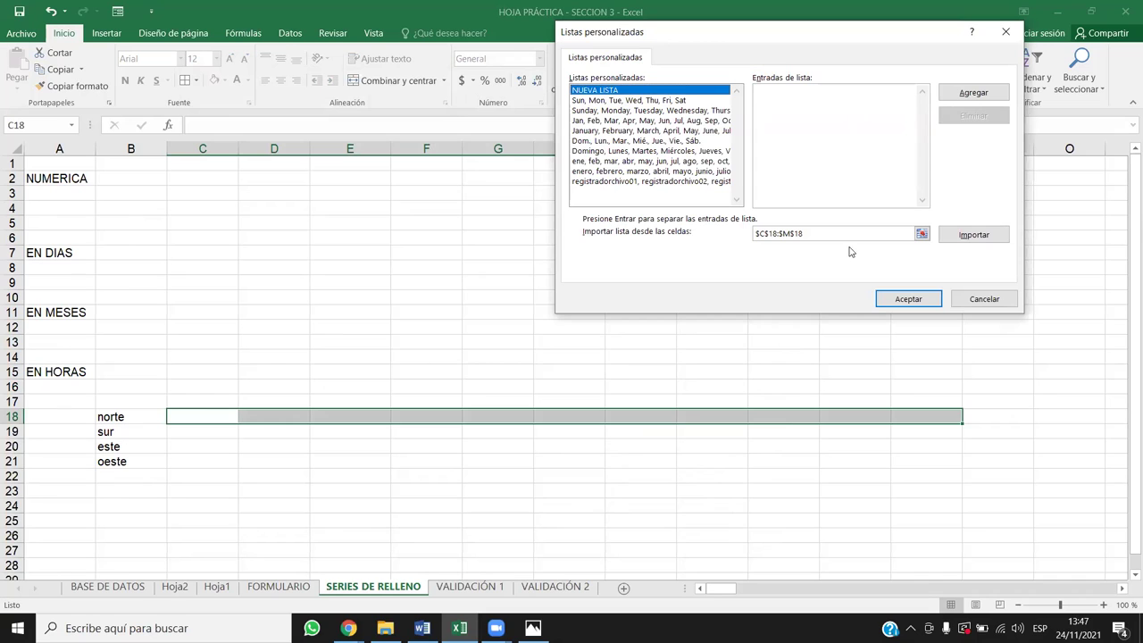
# - Import the cells B18:B21 as a new custom list and accept both options dialogs
pyautogui.click(973, 234)
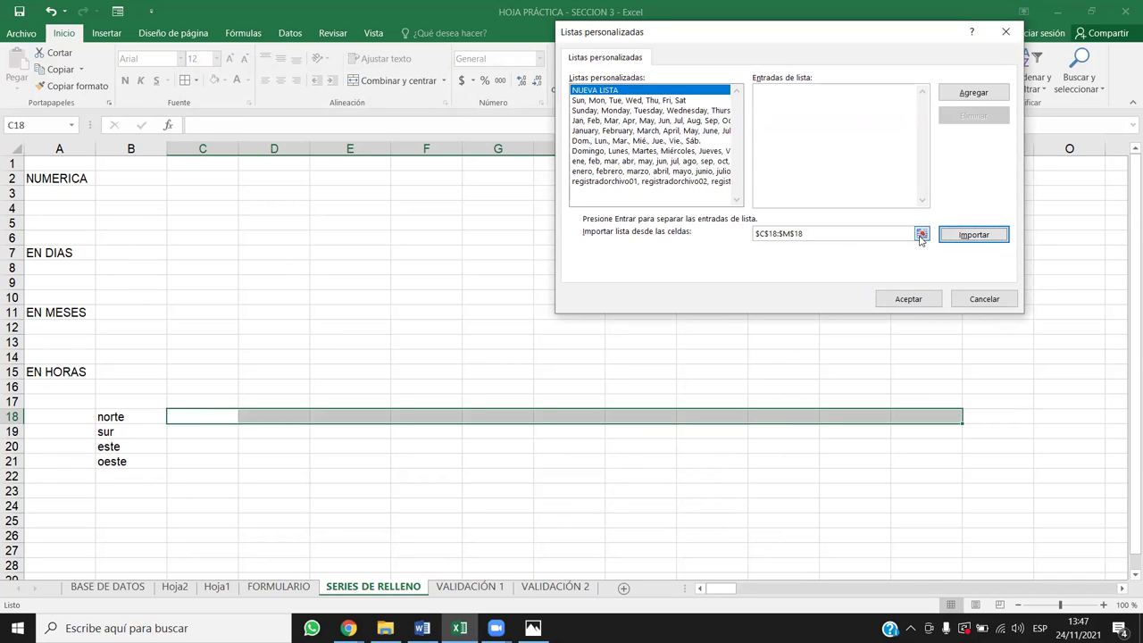
pyautogui.click(920, 234)
pyautogui.moveTo(129, 415); pyautogui.dragTo(140, 471)
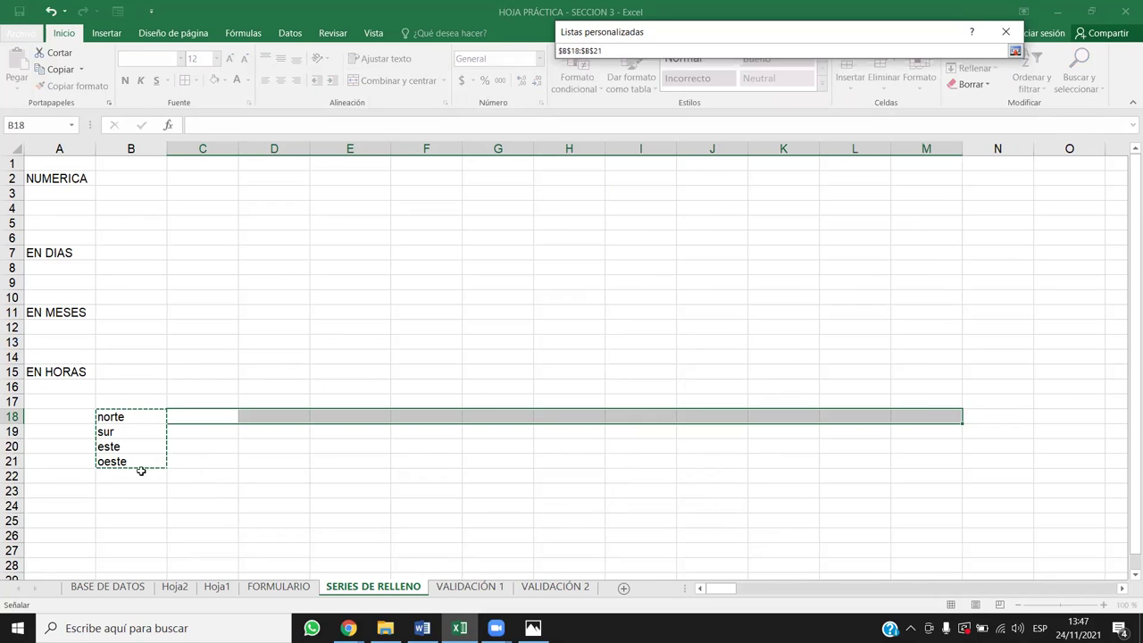
pyautogui.click(1015, 51)
pyautogui.click(973, 234)
pyautogui.click(907, 299)
pyautogui.click(725, 550)
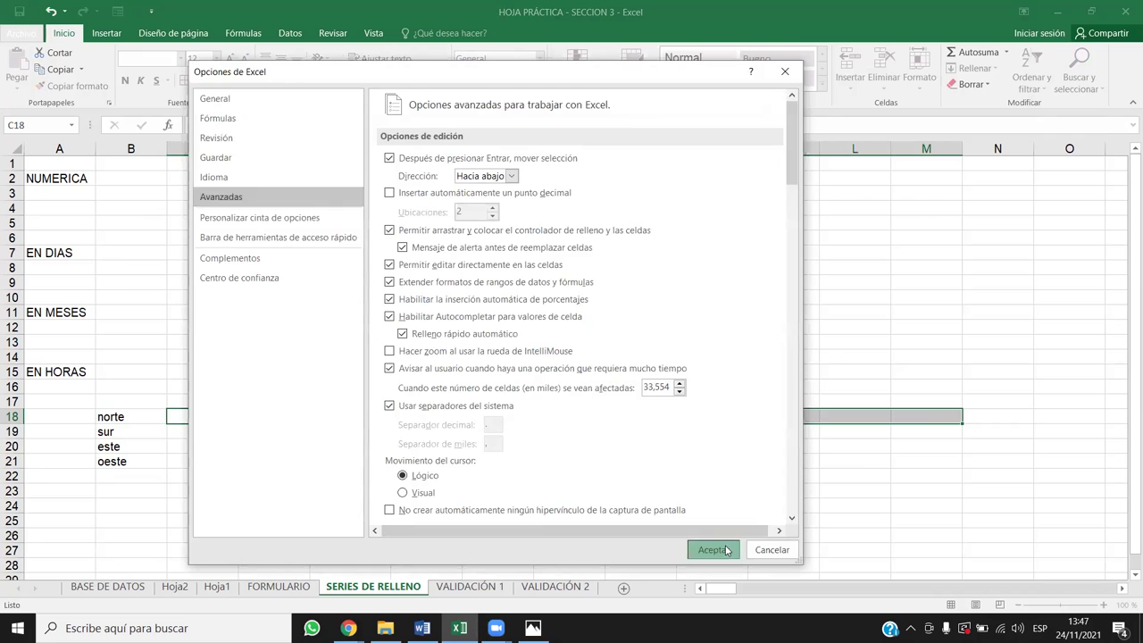
# - Autofill norte from B18 across to M18 using the custom list
pyautogui.click(413, 373)
pyautogui.click(135, 414)
pyautogui.moveTo(171, 426); pyautogui.dragTo(959, 427)
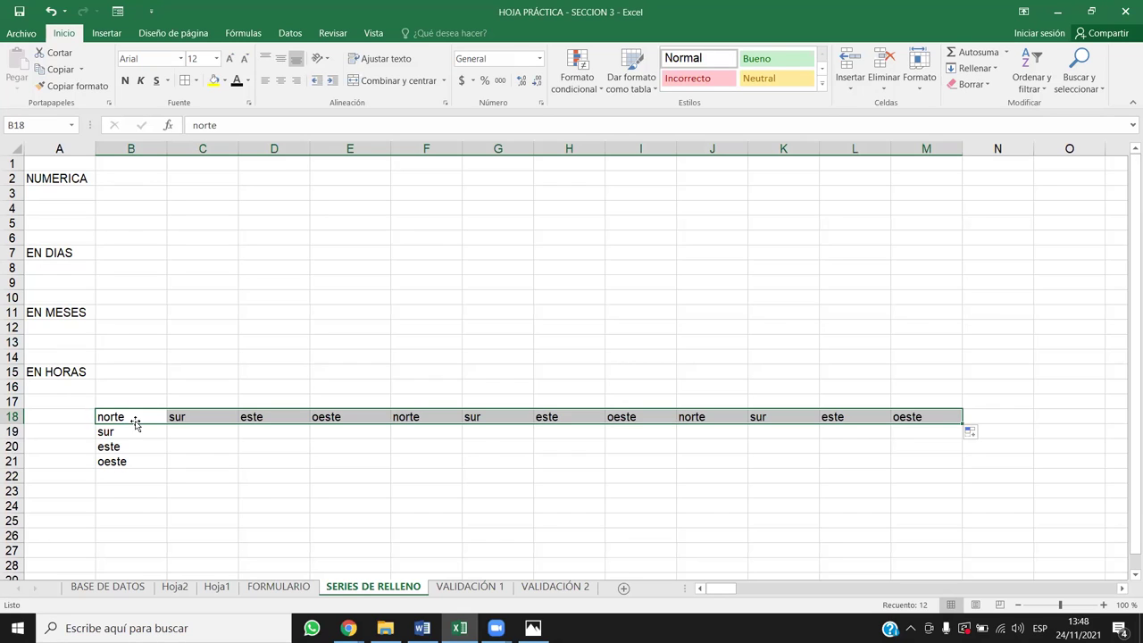
# - Clear the cardinal direction entries from B18:M22
pyautogui.moveTo(142, 414); pyautogui.dragTo(948, 472)
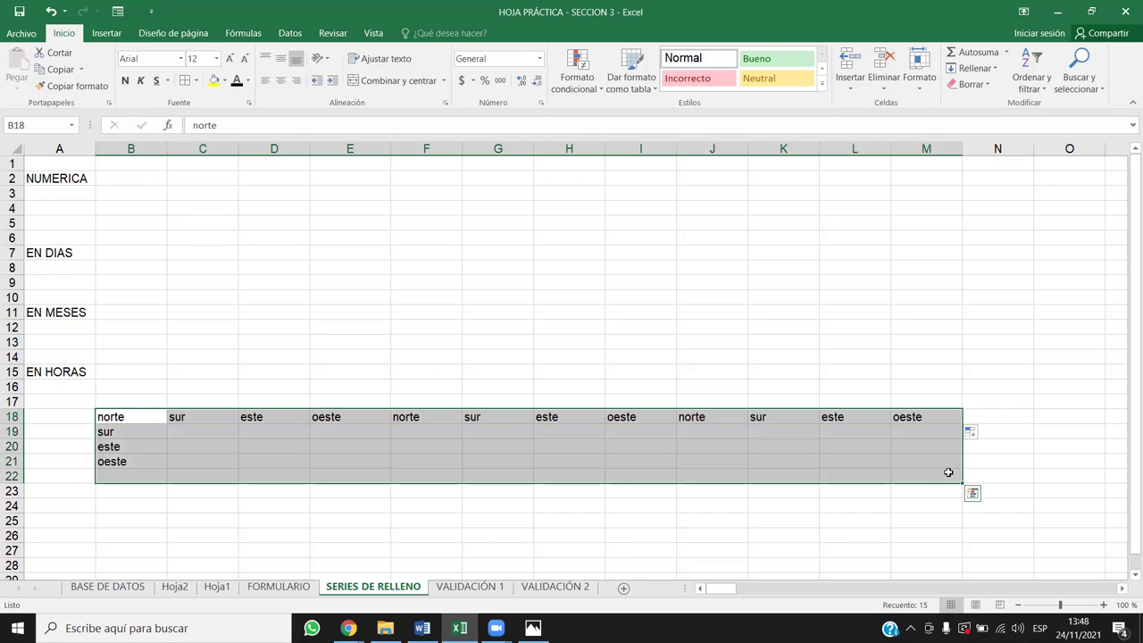
pyautogui.press('Delete')
pyautogui.click(383, 468)
pyautogui.moveTo(141, 409); pyautogui.dragTo(500, 428)
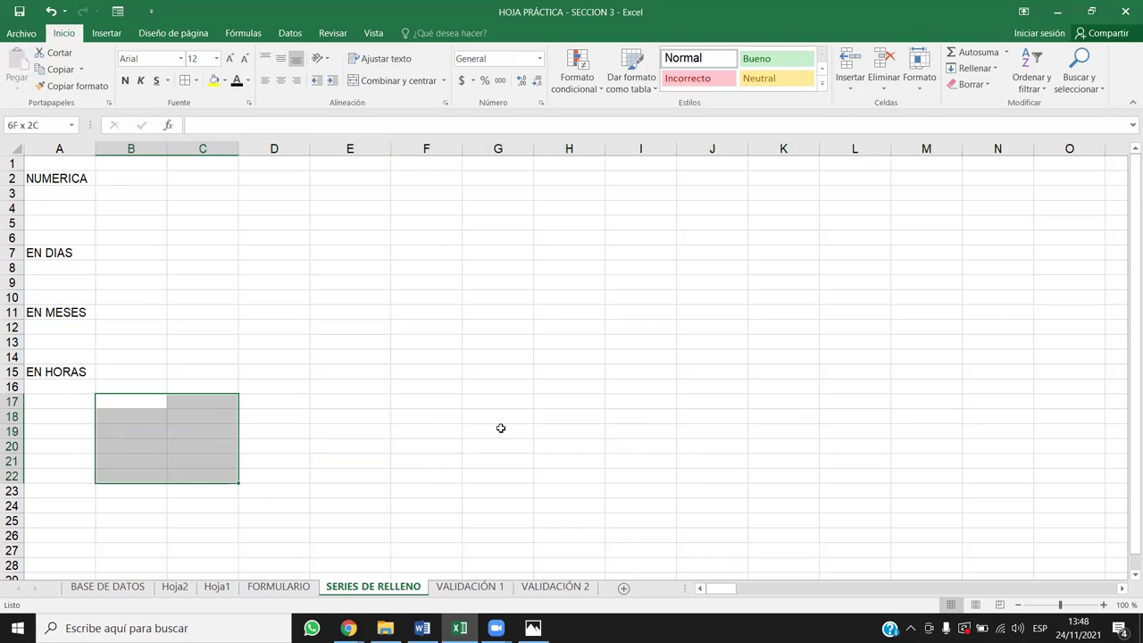
pyautogui.moveTo(357, 414); pyautogui.dragTo(715, 426)
pyautogui.click(711, 416)
# - Reopen the custom lists editor from the advanced options
pyautogui.click(41, 34)
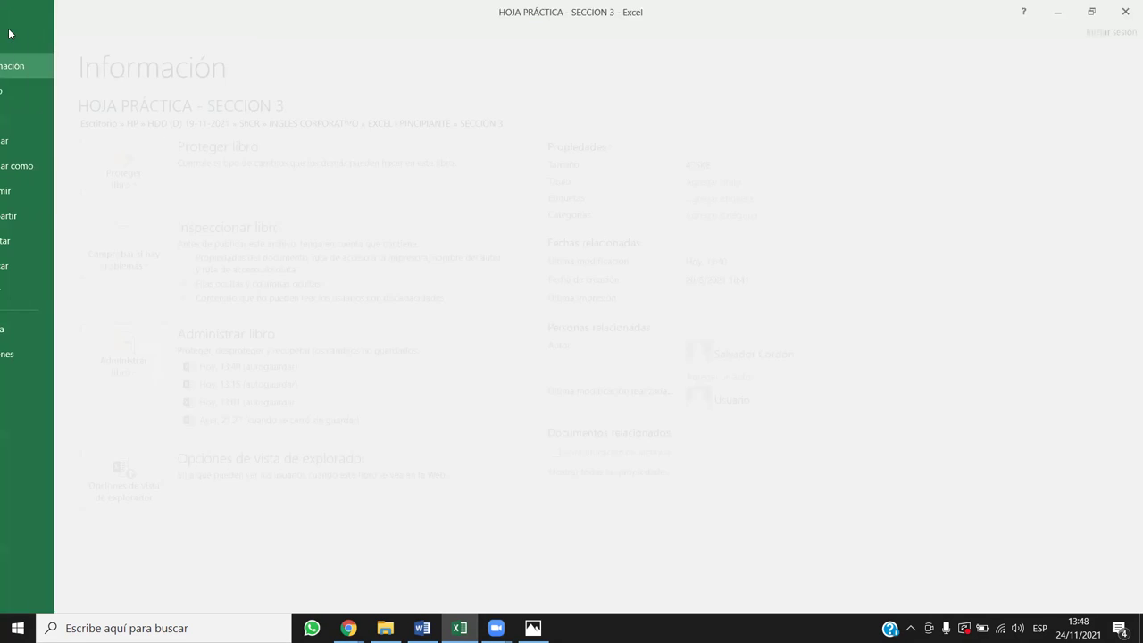
pyautogui.click(42, 353)
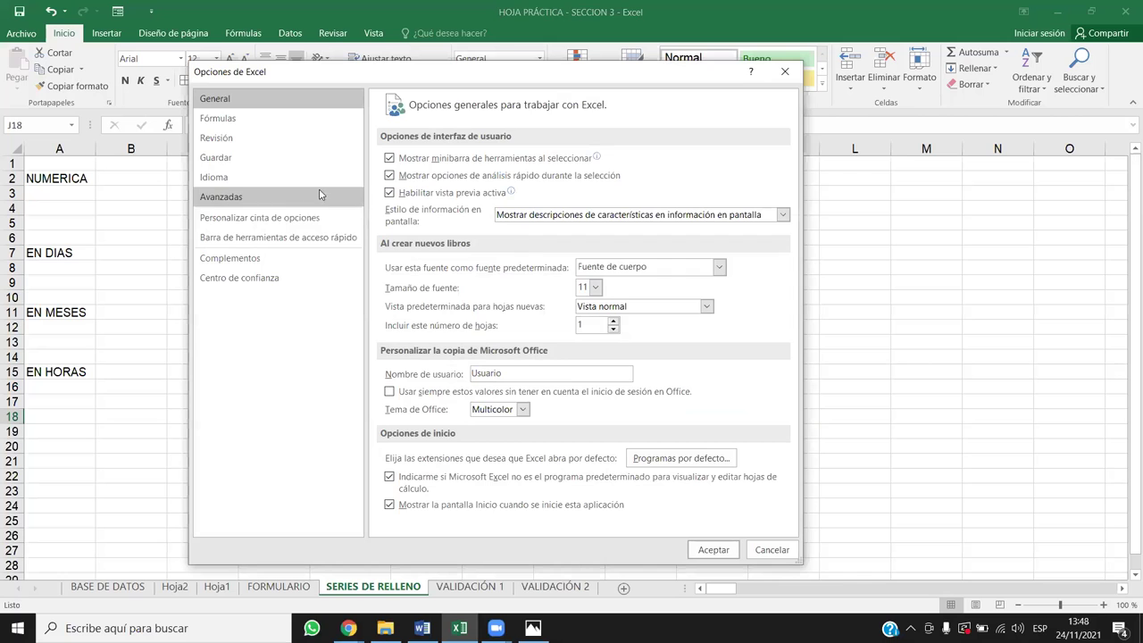
pyautogui.click(287, 196)
pyautogui.moveTo(794, 130); pyautogui.dragTo(710, 470)
pyautogui.scroll(3, 643, 415)
pyautogui.scroll(-3, 642, 415)
pyautogui.click(711, 204)
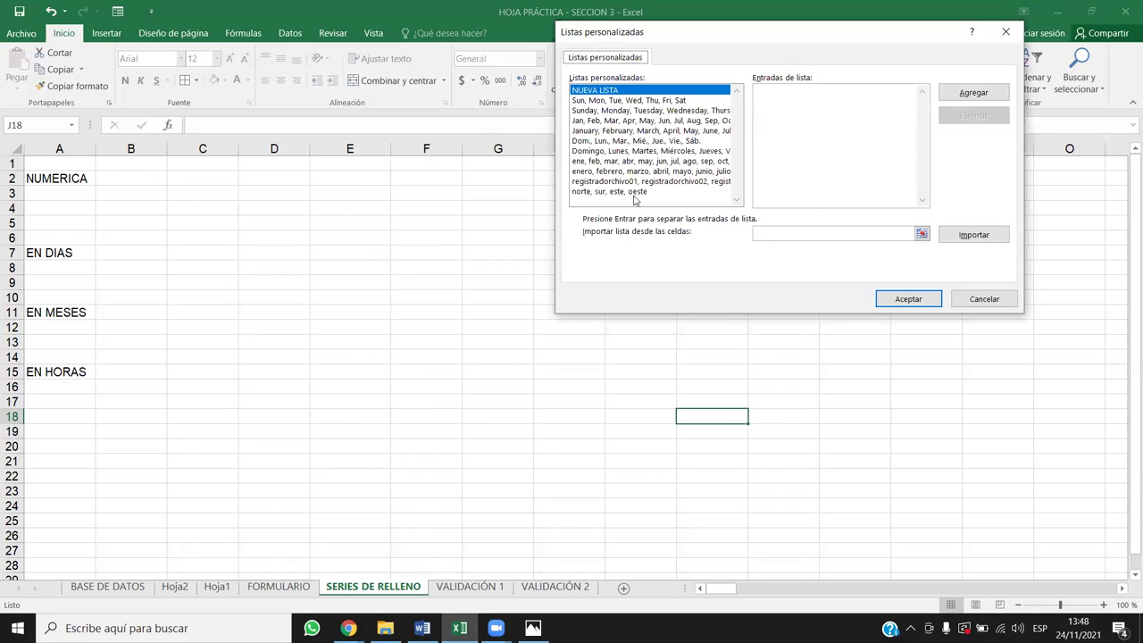
# - Delete the custom list norte, sur, este, oeste permanently
pyautogui.click(636, 181)
pyautogui.click(636, 192)
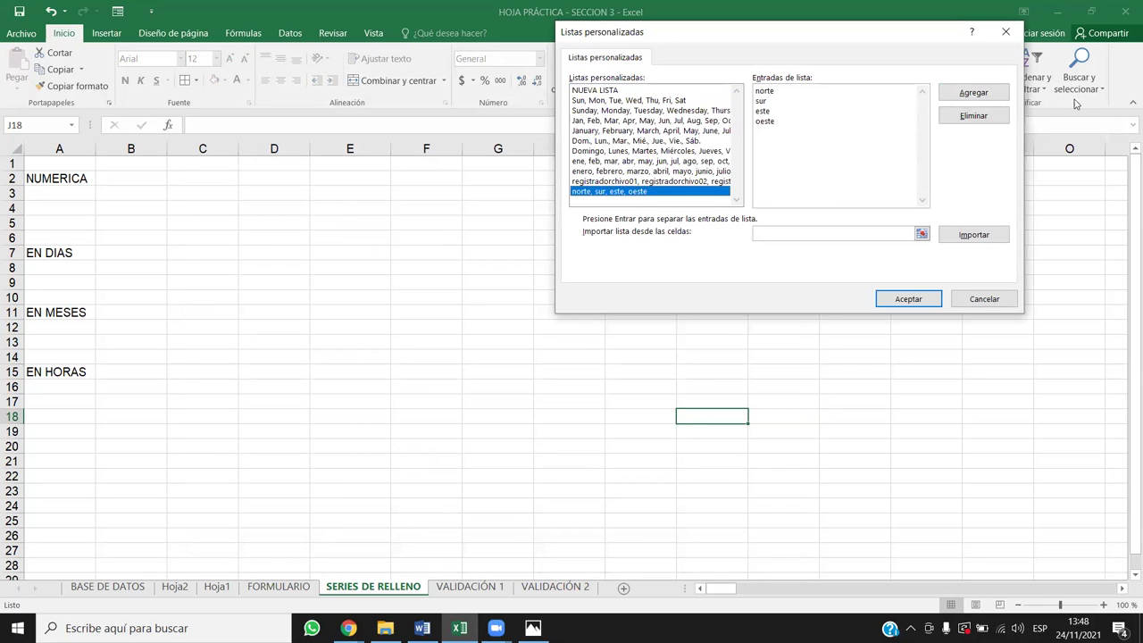
pyautogui.click(972, 116)
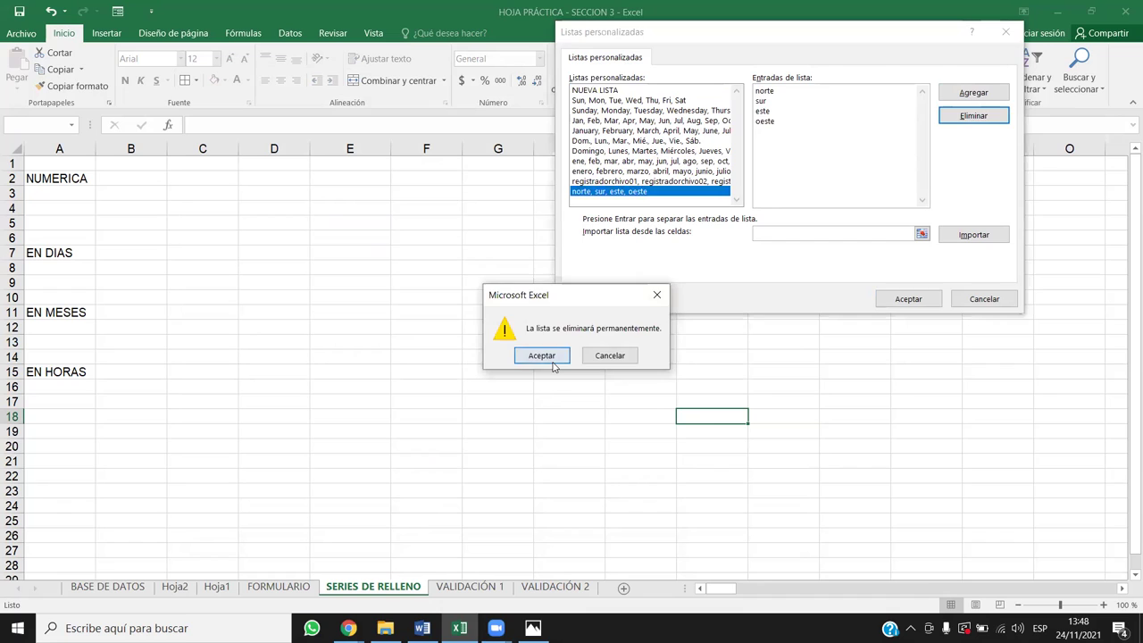
pyautogui.click(552, 360)
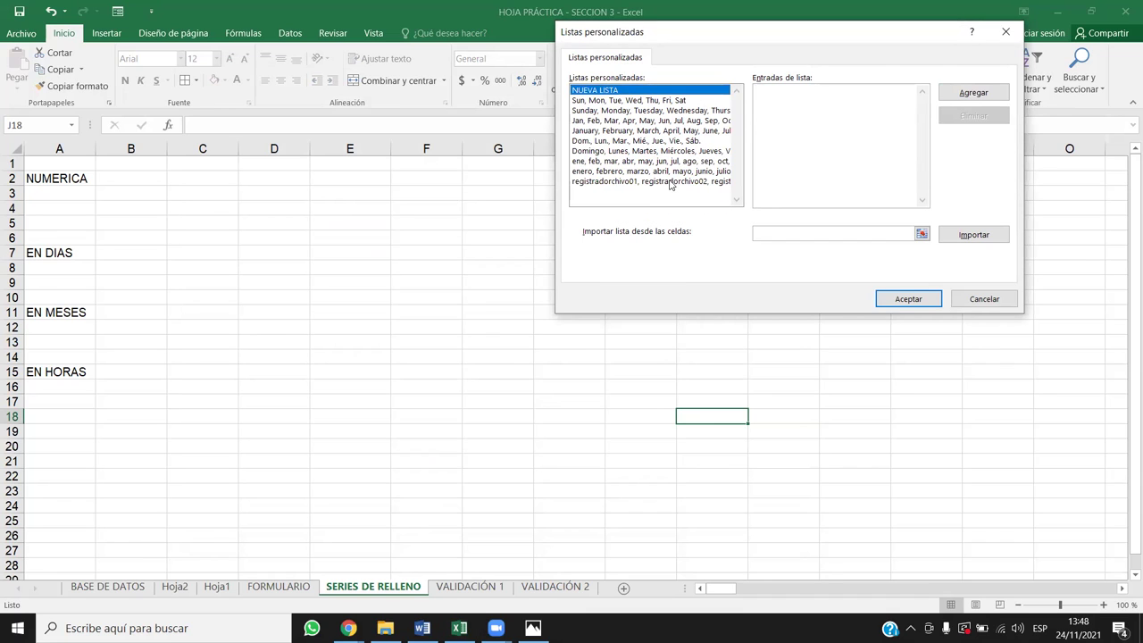
pyautogui.click(670, 182)
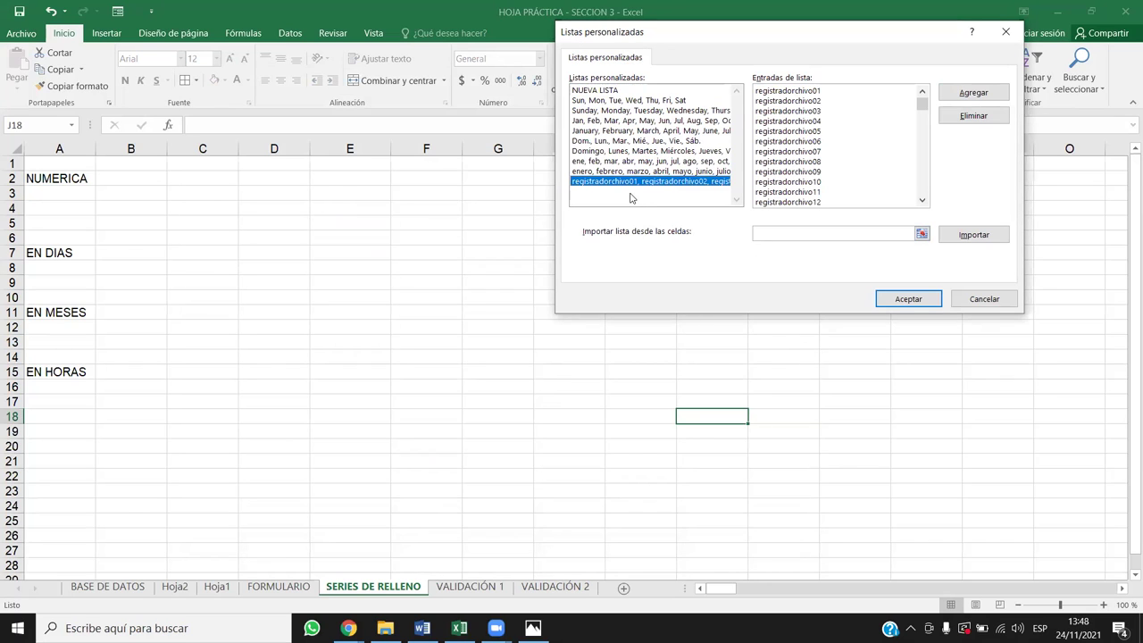
pyautogui.moveTo(922, 105); pyautogui.dragTo(892, 80)
pyautogui.click(979, 116)
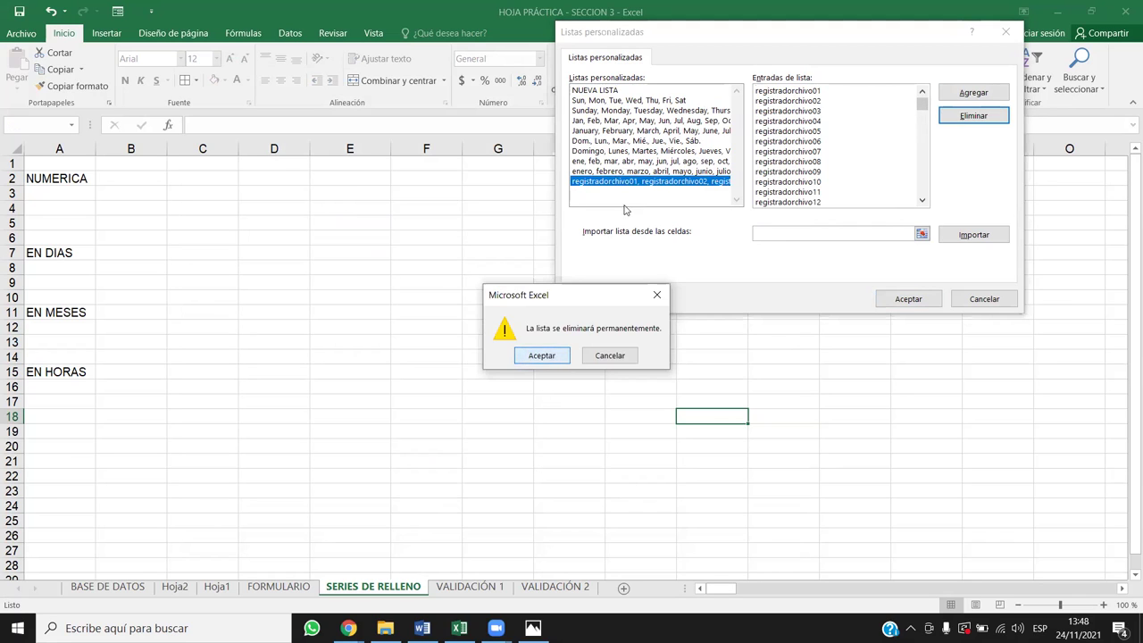
pyautogui.press('Return')
# - Examine the predefined Spanish full and abbreviated month lists, and accept the open dialogs
pyautogui.click(642, 171)
pyautogui.moveTo(686, 186); pyautogui.dragTo(630, 150)
pyautogui.click(624, 161)
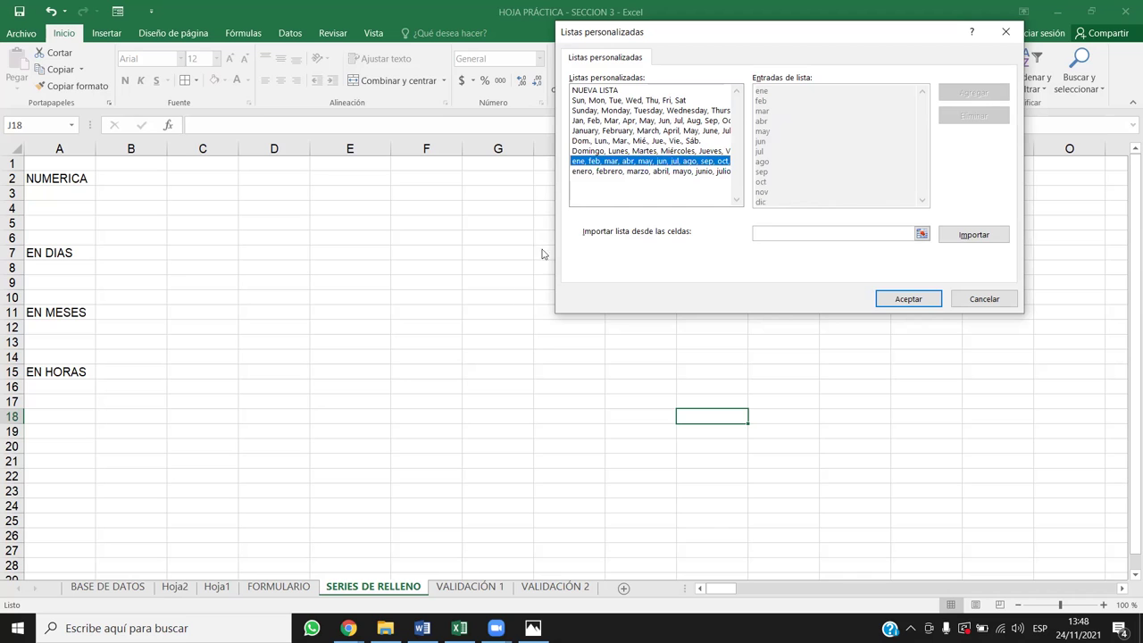
pyautogui.click(932, 305)
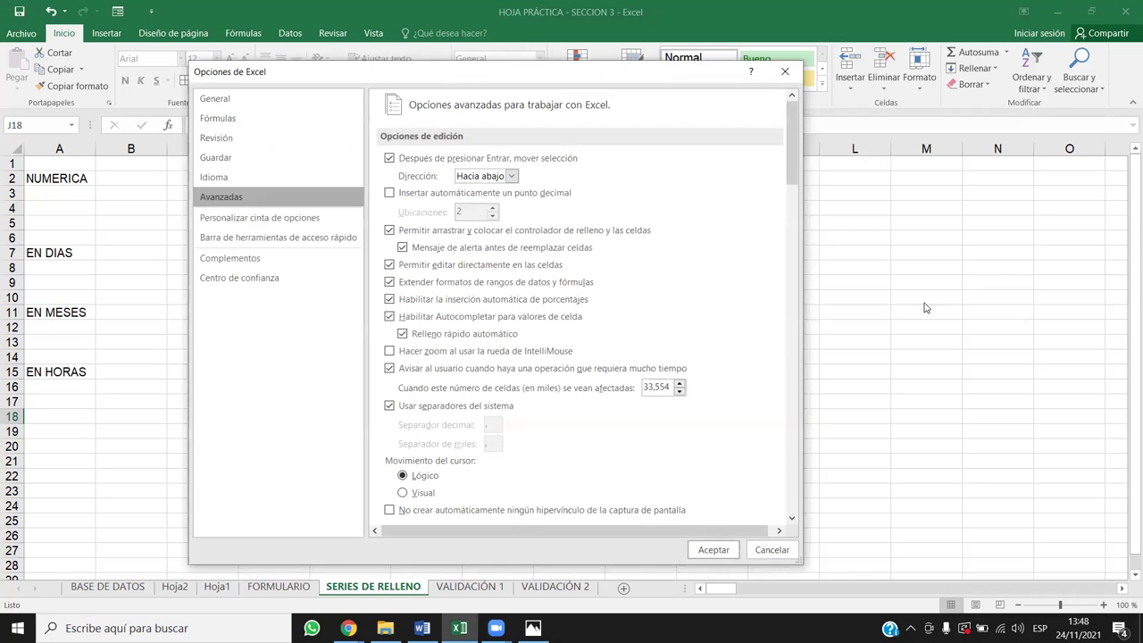
pyautogui.click(713, 549)
pyautogui.click(382, 378)
pyautogui.click(200, 314)
pyautogui.click(132, 415)
pyautogui.click(202, 387)
pyautogui.click(134, 253)
pyautogui.click(143, 282)
pyautogui.click(151, 312)
pyautogui.click(339, 428)
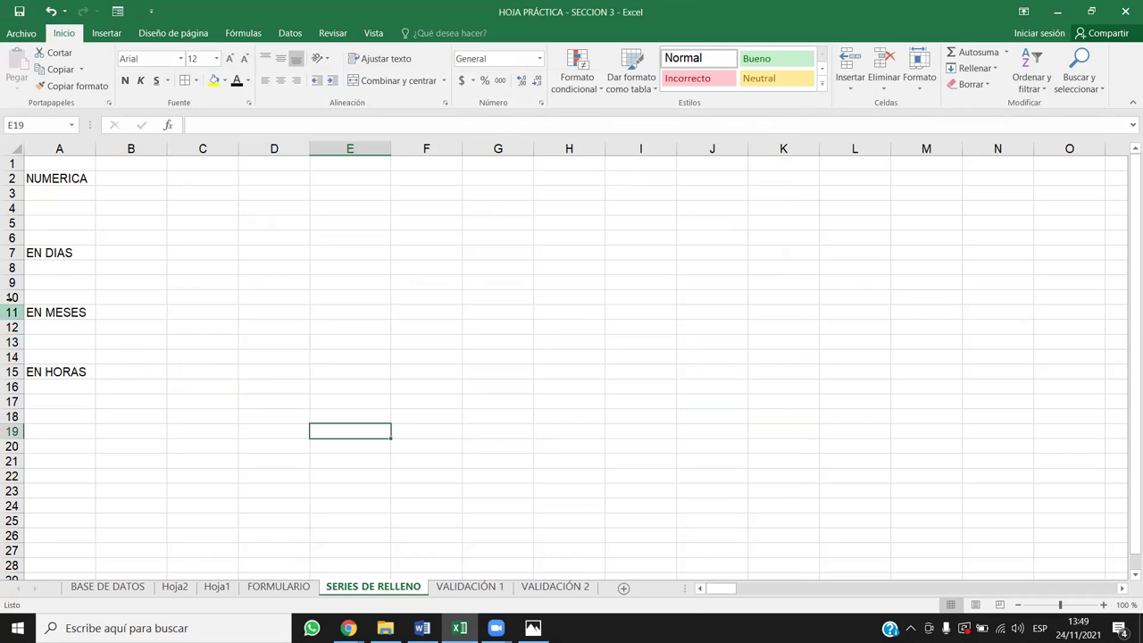
pyautogui.click(124, 251)
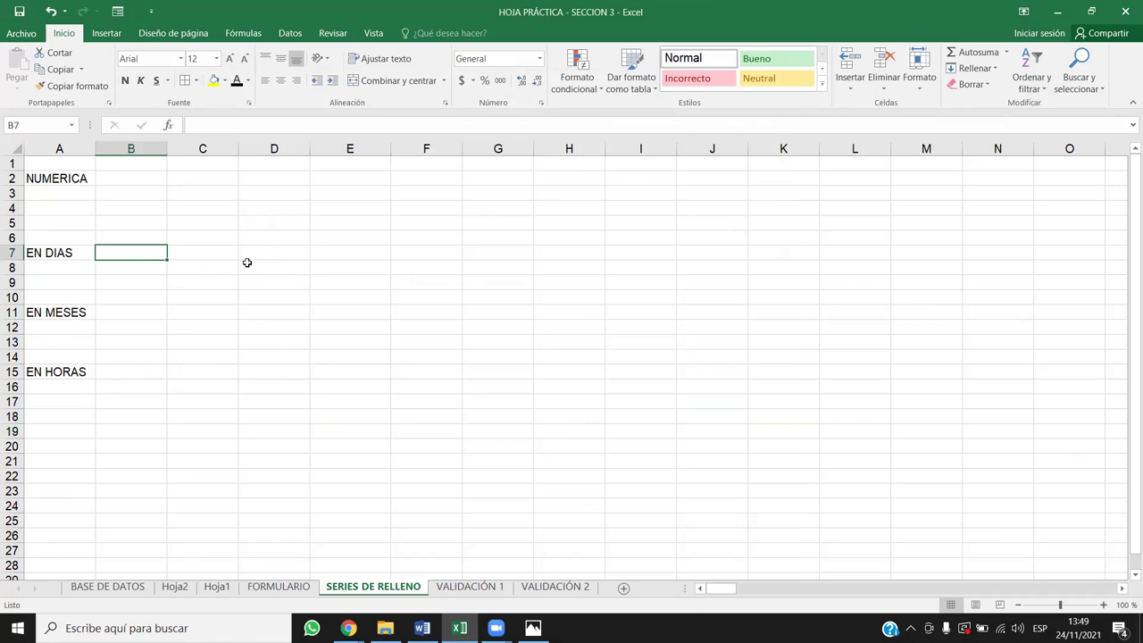
# - Enter Enero in B11 and autofill the months across to M11
pyautogui.click(132, 309)
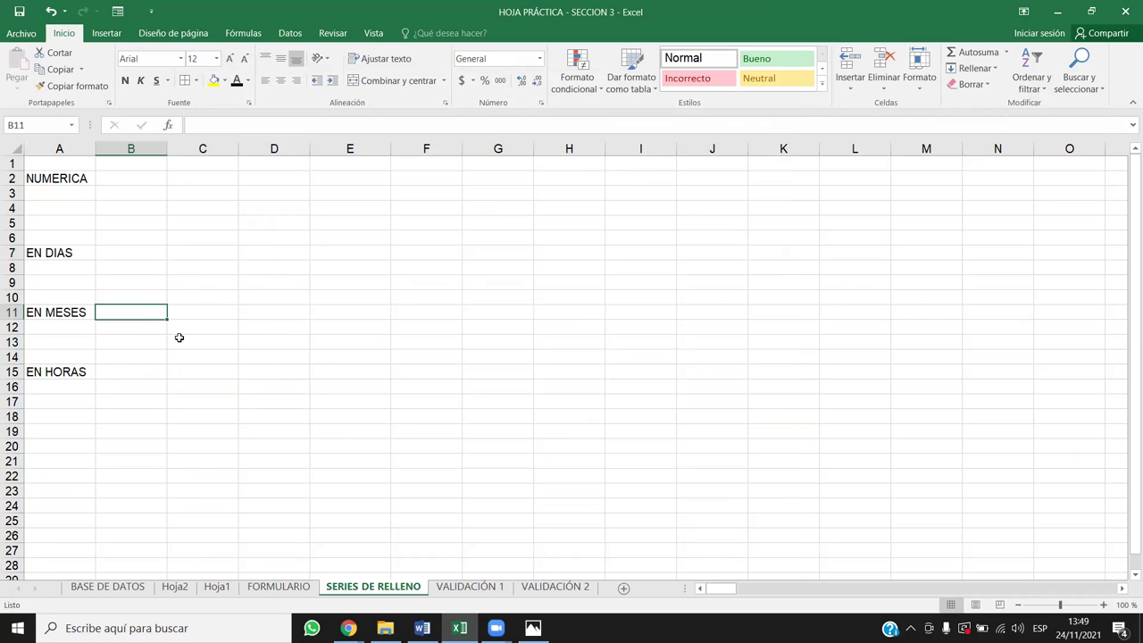
pyautogui.write('Enero')
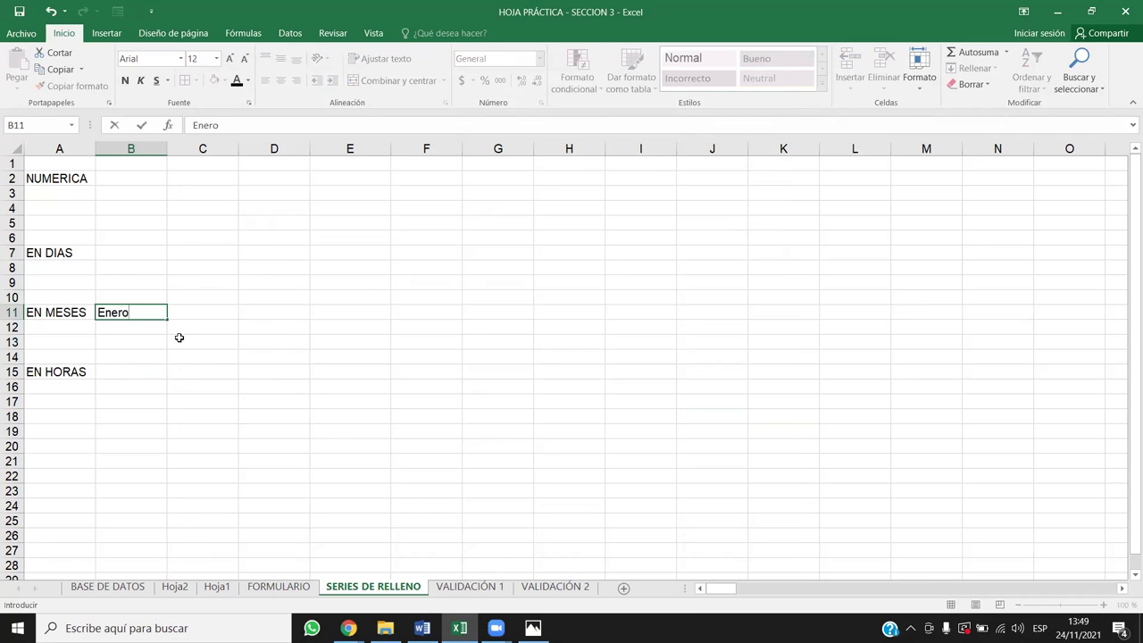
pyautogui.press('Return')
pyautogui.press('Up')
pyautogui.press('Right')
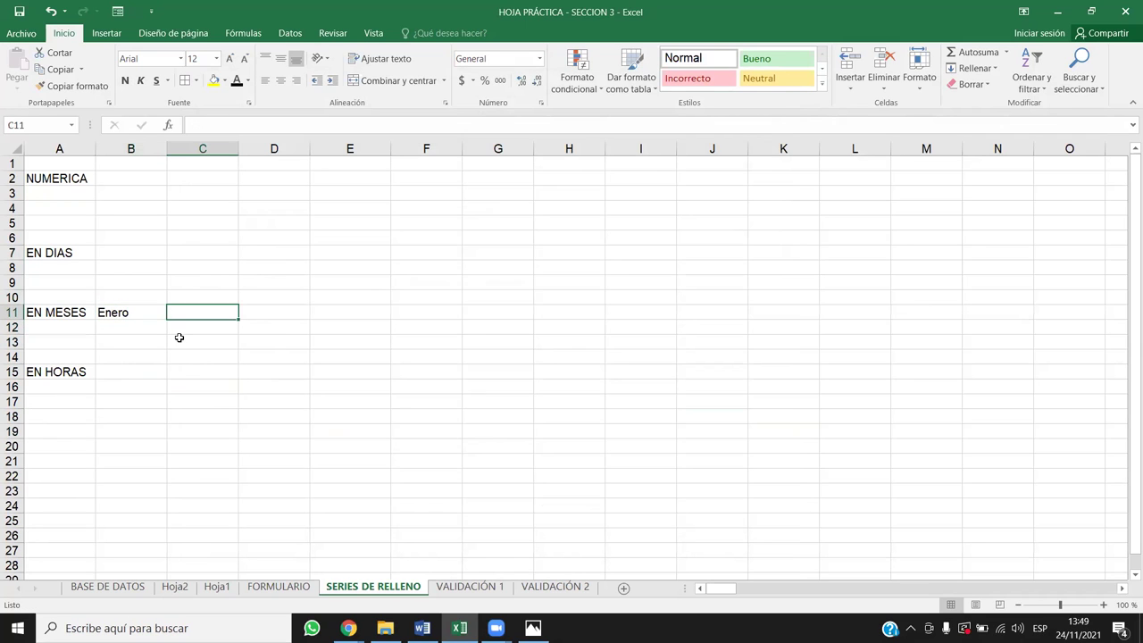
pyautogui.click(158, 312)
pyautogui.moveTo(167, 318); pyautogui.dragTo(945, 319)
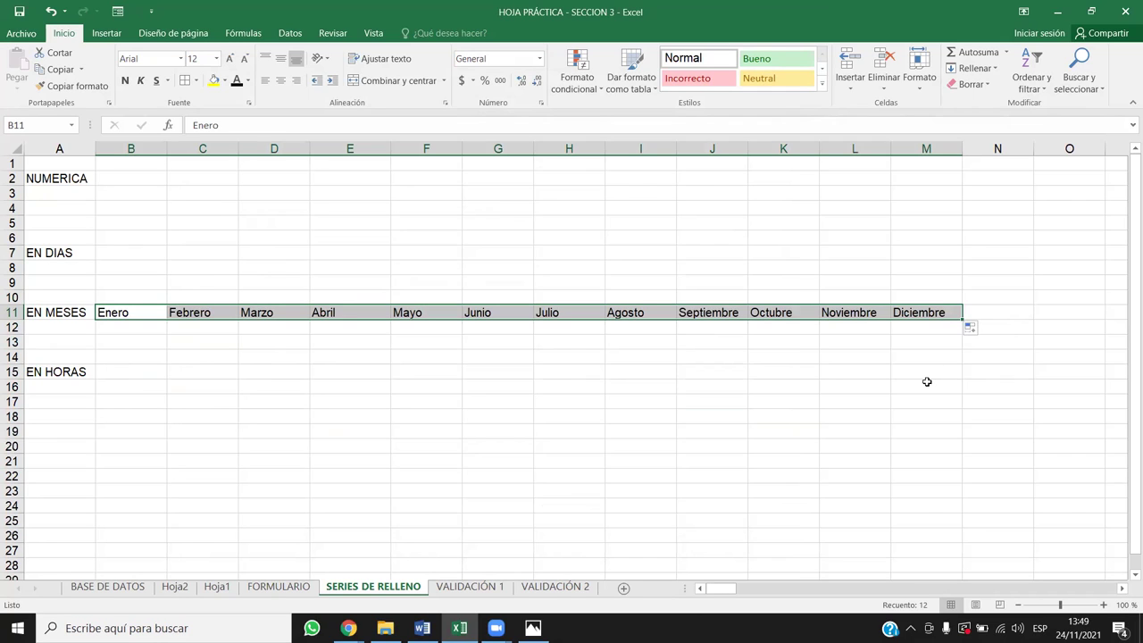
# - Enter Enero in B12 and Marzo in C12 as the start of an every-other-month series
pyautogui.click(154, 335)
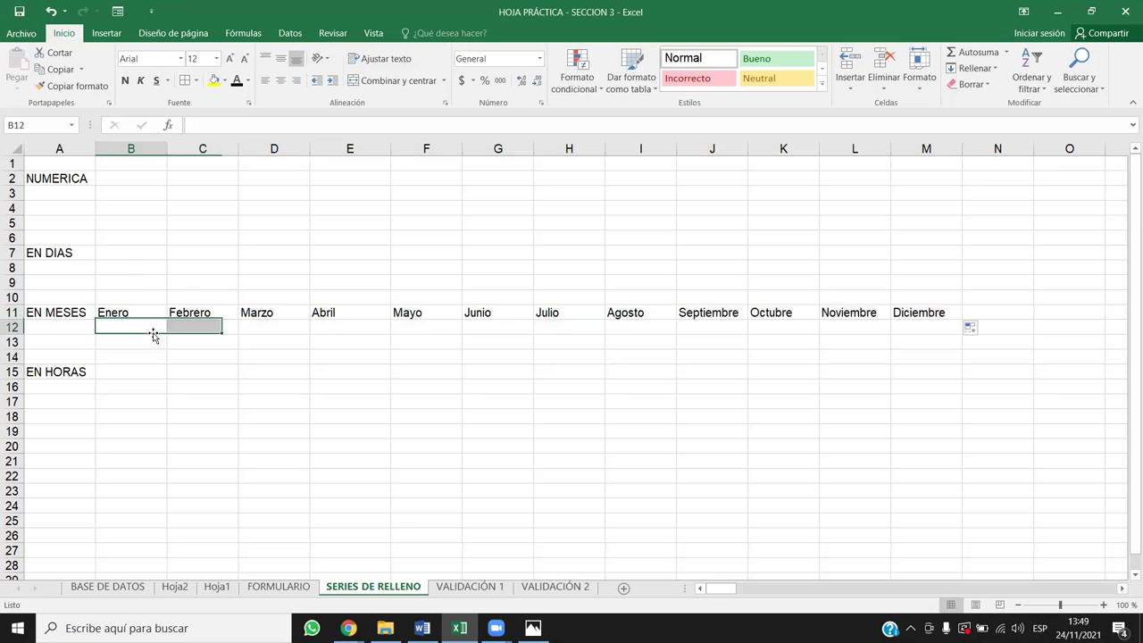
pyautogui.write('Enero')
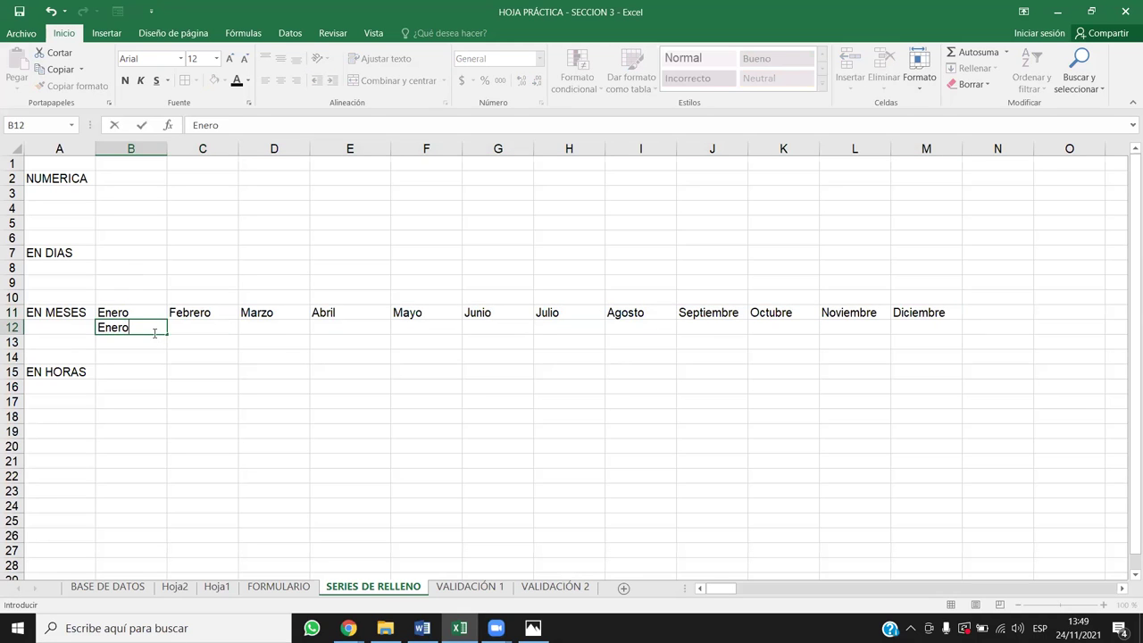
pyautogui.press('Tab')
pyautogui.write('Marzo')
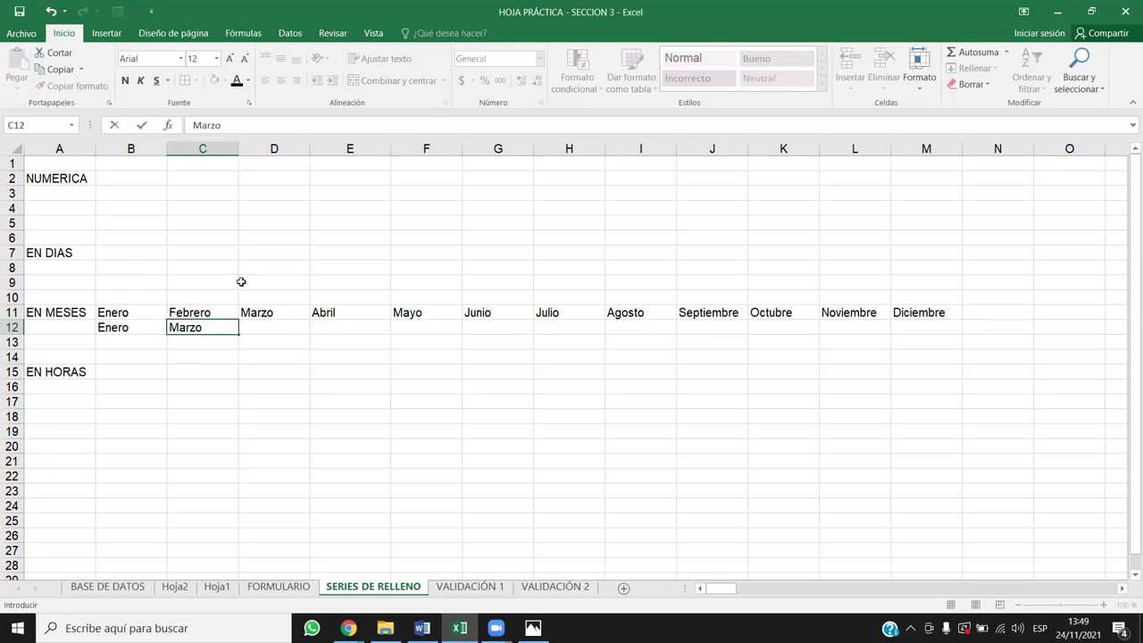
pyautogui.click(290, 316)
# - Fill every second month cell from Febrero to Diciembre in row 11 with yellow, and autofill the Enero–Marzo series across to M12
pyautogui.click(183, 314)
pyautogui.keyDown('ctrl'); pyautogui.click(369, 312); pyautogui.keyUp('ctrl')
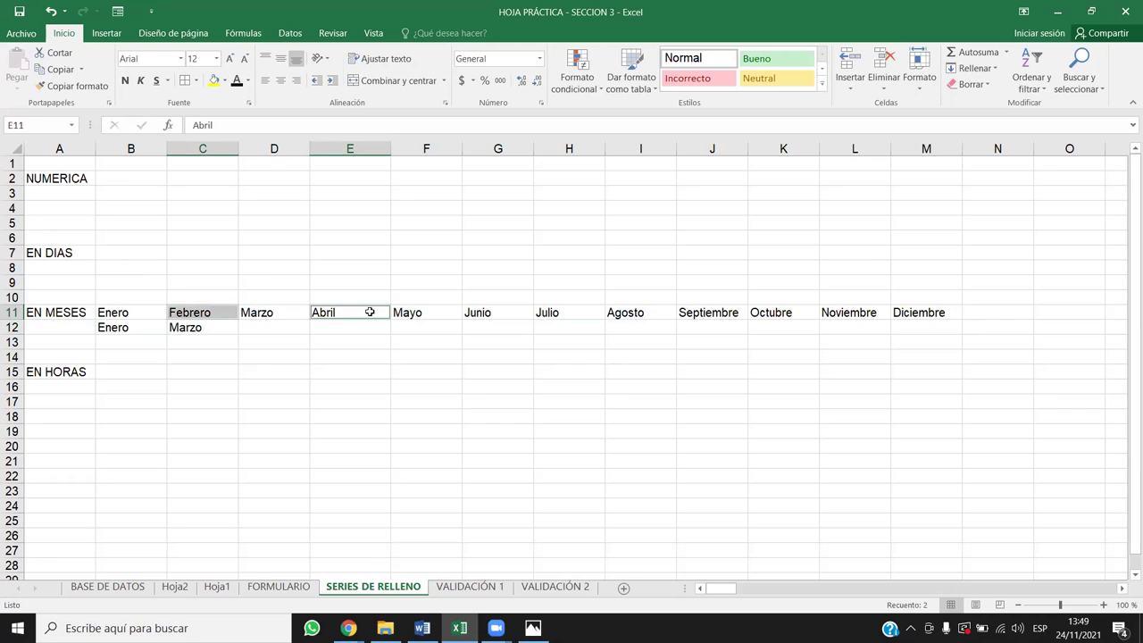
pyautogui.keyDown('ctrl'); pyautogui.click(486, 313); pyautogui.keyUp('ctrl')
pyautogui.keyDown('ctrl'); pyautogui.click(656, 313); pyautogui.keyUp('ctrl')
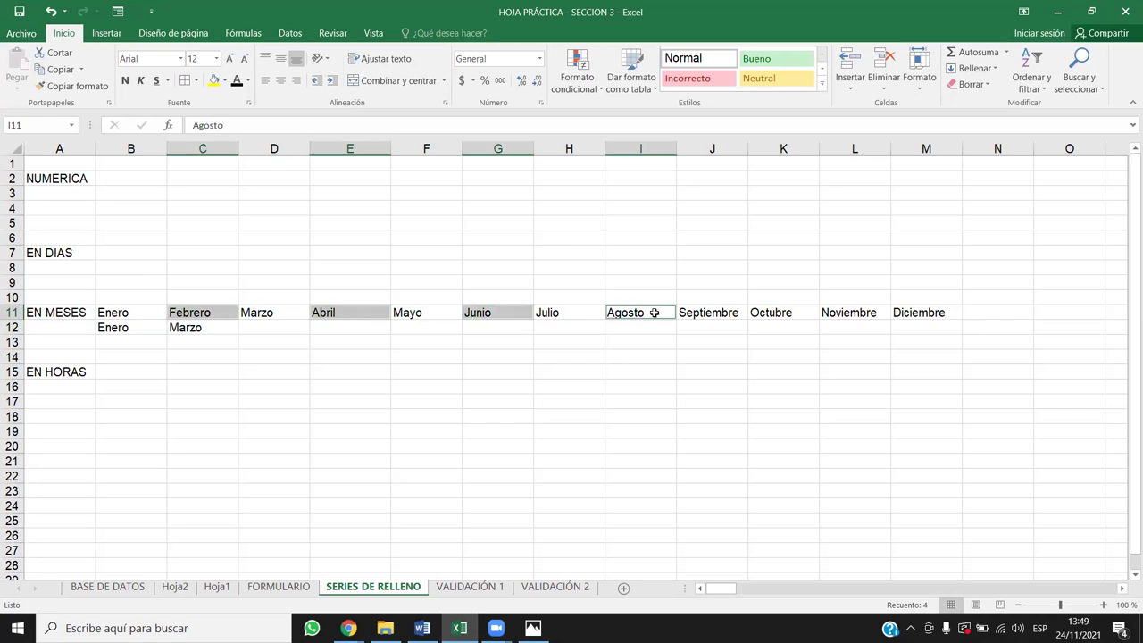
pyautogui.keyDown('ctrl'); pyautogui.click(788, 312); pyautogui.keyUp('ctrl')
pyautogui.keyDown('ctrl'); pyautogui.click(922, 314); pyautogui.keyUp('ctrl')
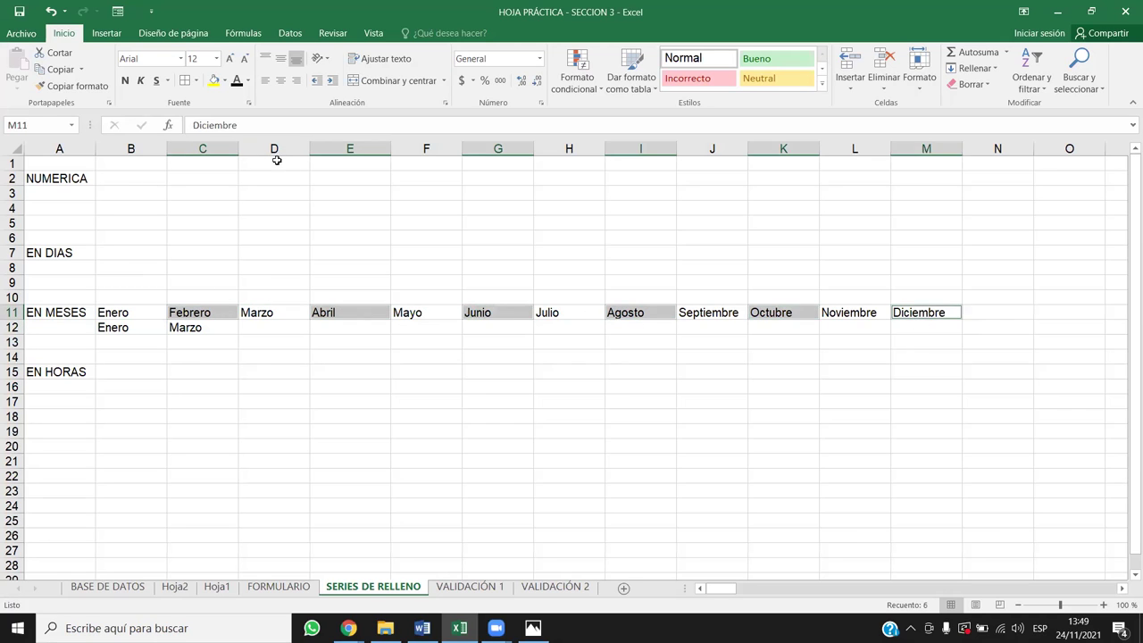
pyautogui.click(212, 81)
pyautogui.click(349, 386)
pyautogui.moveTo(110, 326); pyautogui.dragTo(957, 332)
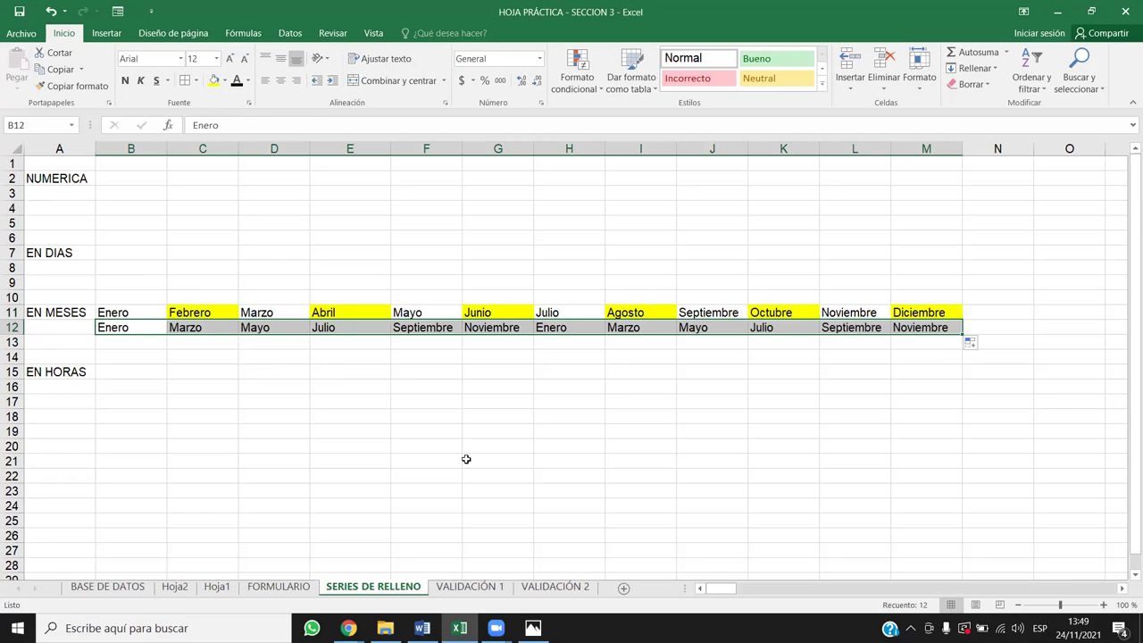
# - Compare the every-other-month series in row 12 with the months left unhighlighted in row 11
pyautogui.moveTo(125, 312); pyautogui.dragTo(145, 322)
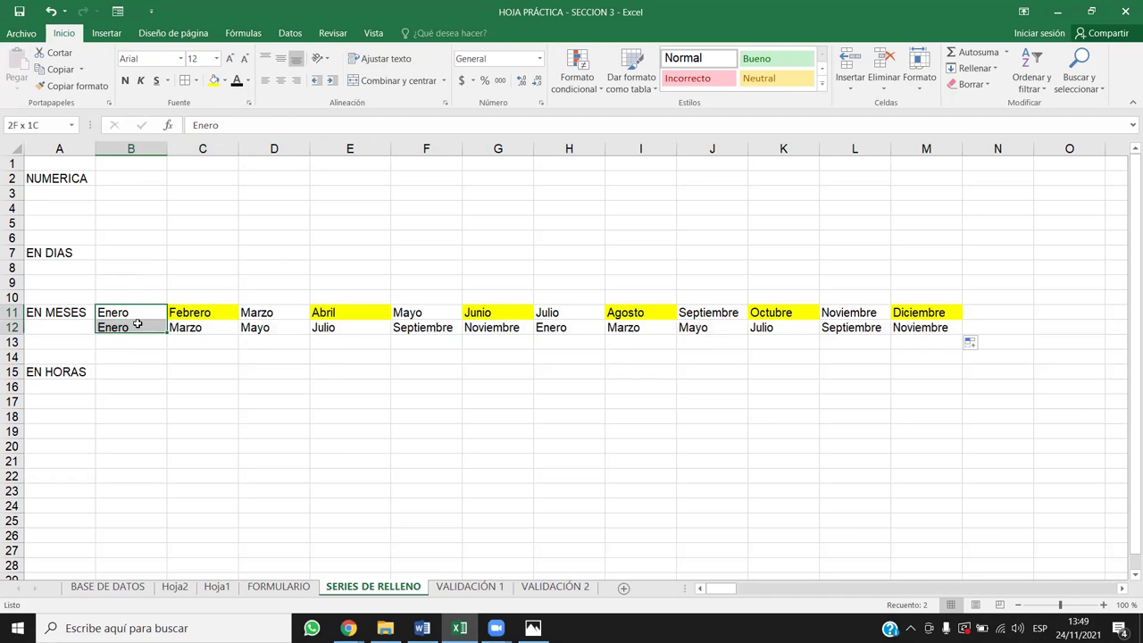
pyautogui.keyDown('ctrl'); pyautogui.click(228, 326); pyautogui.keyUp('ctrl')
pyautogui.moveTo(310, 305); pyautogui.dragTo(301, 312)
pyautogui.keyDown('ctrl'); pyautogui.click(283, 330); pyautogui.keyUp('ctrl')
pyautogui.keyDown('ctrl'); pyautogui.click(416, 307); pyautogui.keyUp('ctrl')
pyautogui.click(348, 339)
pyautogui.click(349, 325)
pyautogui.keyDown('ctrl'); pyautogui.click(549, 308); pyautogui.keyUp('ctrl')
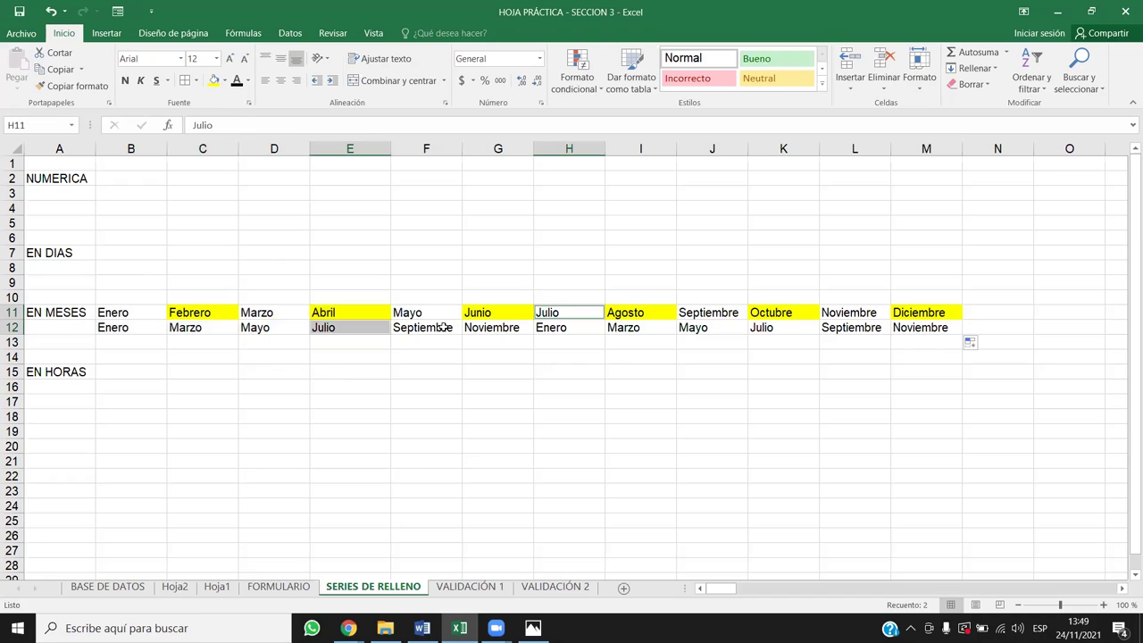
pyautogui.click(419, 328)
pyautogui.keyDown('ctrl'); pyautogui.click(710, 312); pyautogui.keyUp('ctrl')
pyautogui.click(491, 330)
pyautogui.keyDown('ctrl'); pyautogui.click(823, 314); pyautogui.keyUp('ctrl')
pyautogui.click(593, 331)
pyautogui.click(115, 312)
pyautogui.moveTo(268, 372); pyautogui.dragTo(357, 372)
pyautogui.click(375, 401)
pyautogui.click(997, 312)
pyautogui.click(782, 337)
pyautogui.moveTo(997, 313); pyautogui.dragTo(116, 328)
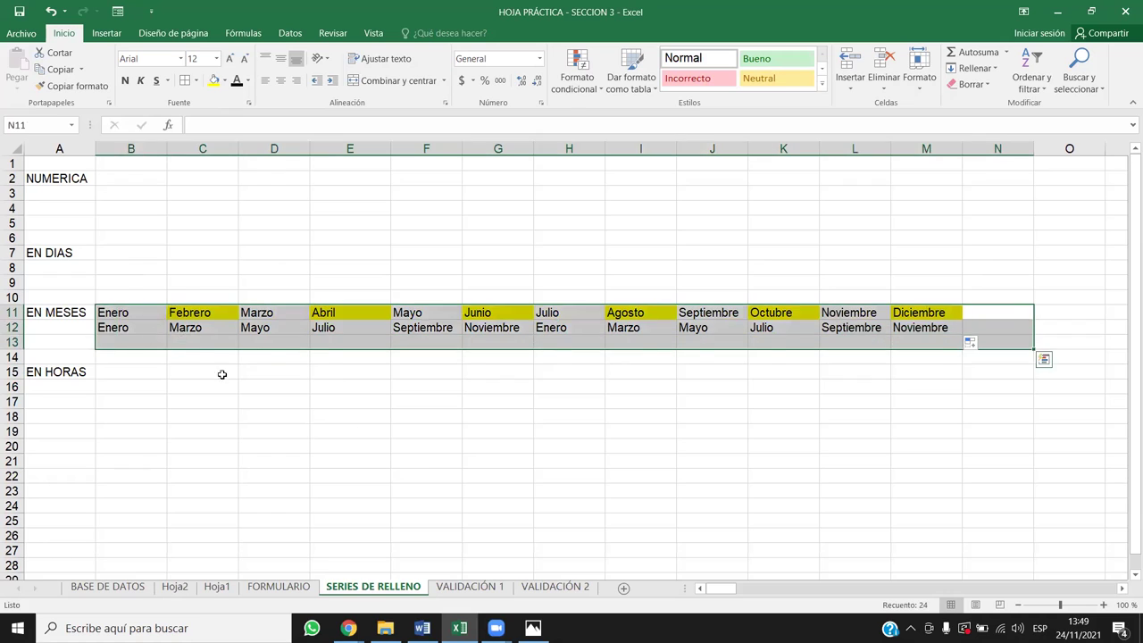
pyautogui.click(497, 445)
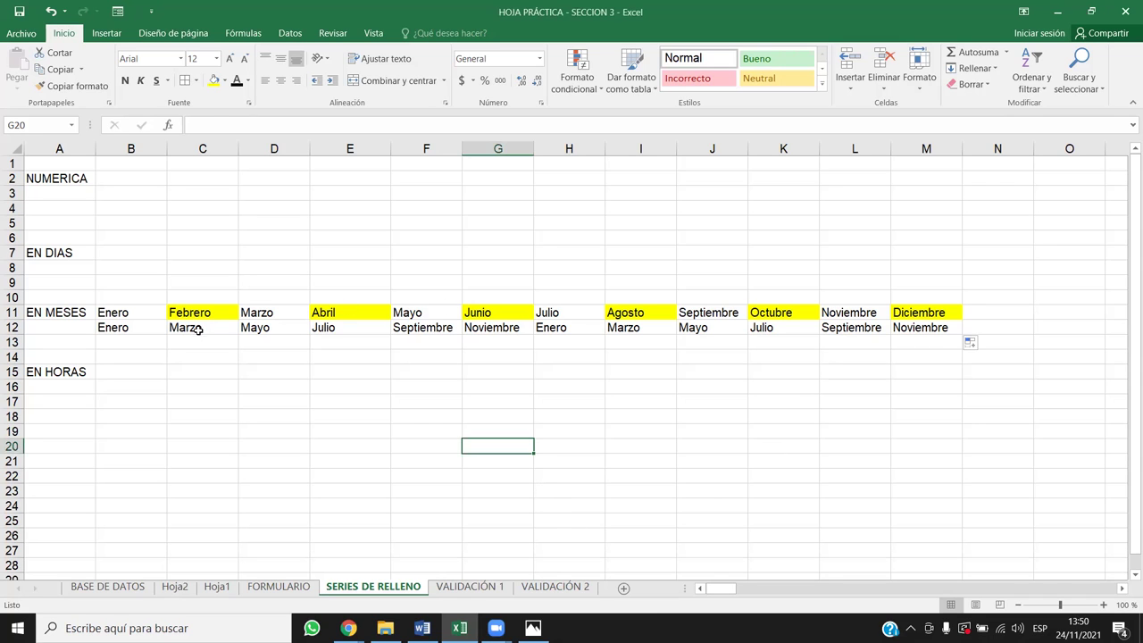
# - Clear the month series in B11:N13 and remove the cell fill from A8:N18
pyautogui.moveTo(153, 313); pyautogui.dragTo(962, 338)
pyautogui.press('Delete')
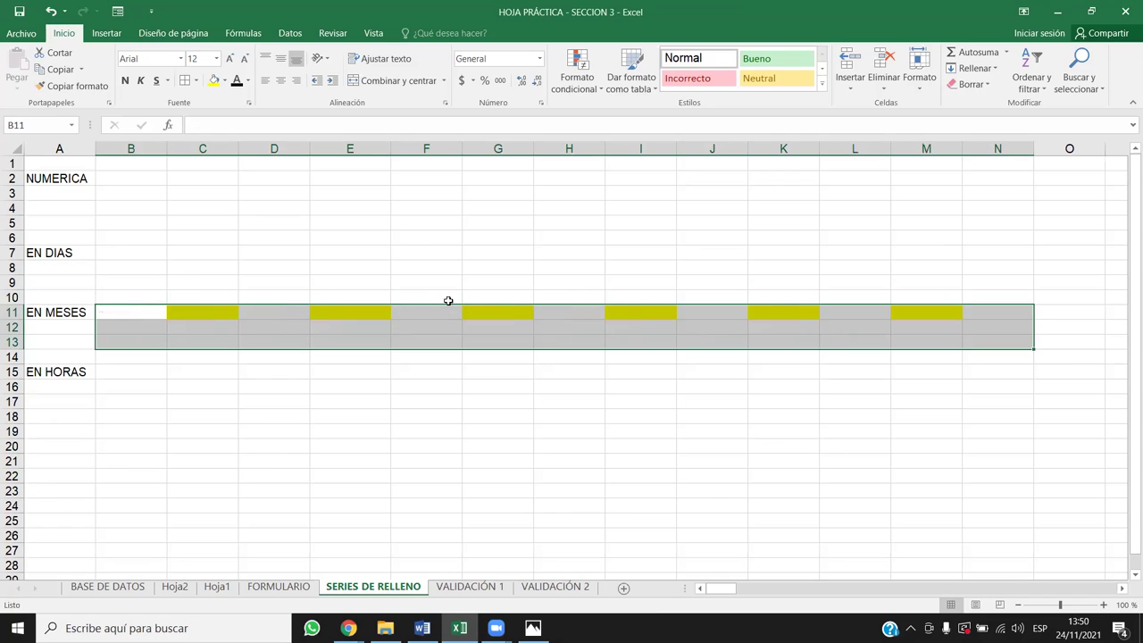
pyautogui.click(224, 80)
pyautogui.click(221, 108)
pyautogui.click(202, 266)
pyautogui.moveTo(92, 270); pyautogui.dragTo(991, 419)
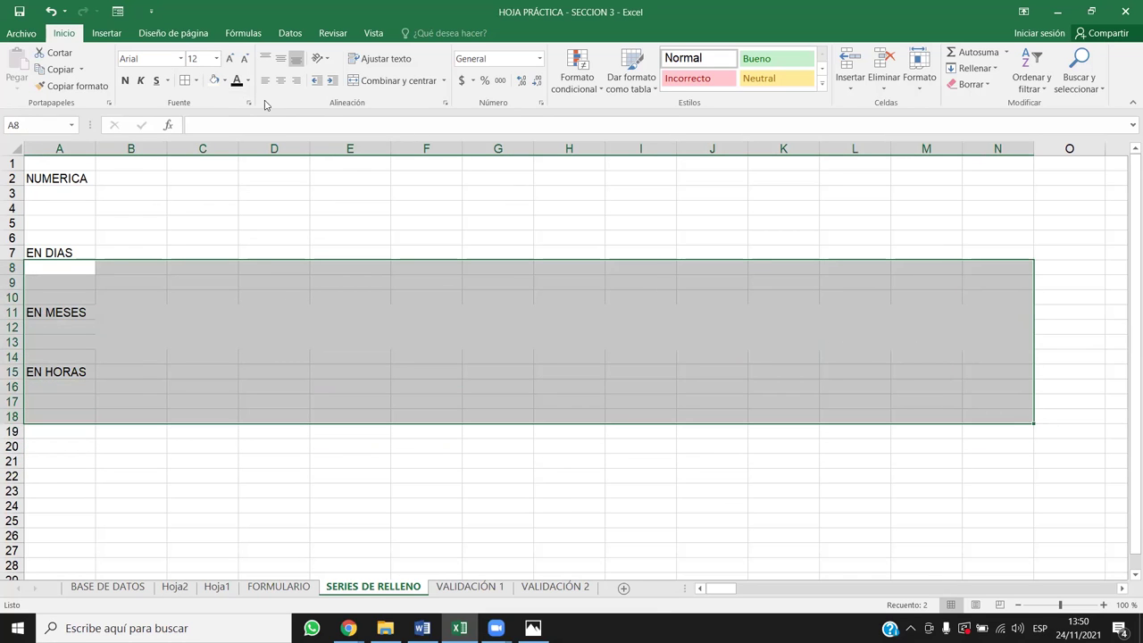
pyautogui.click(224, 80)
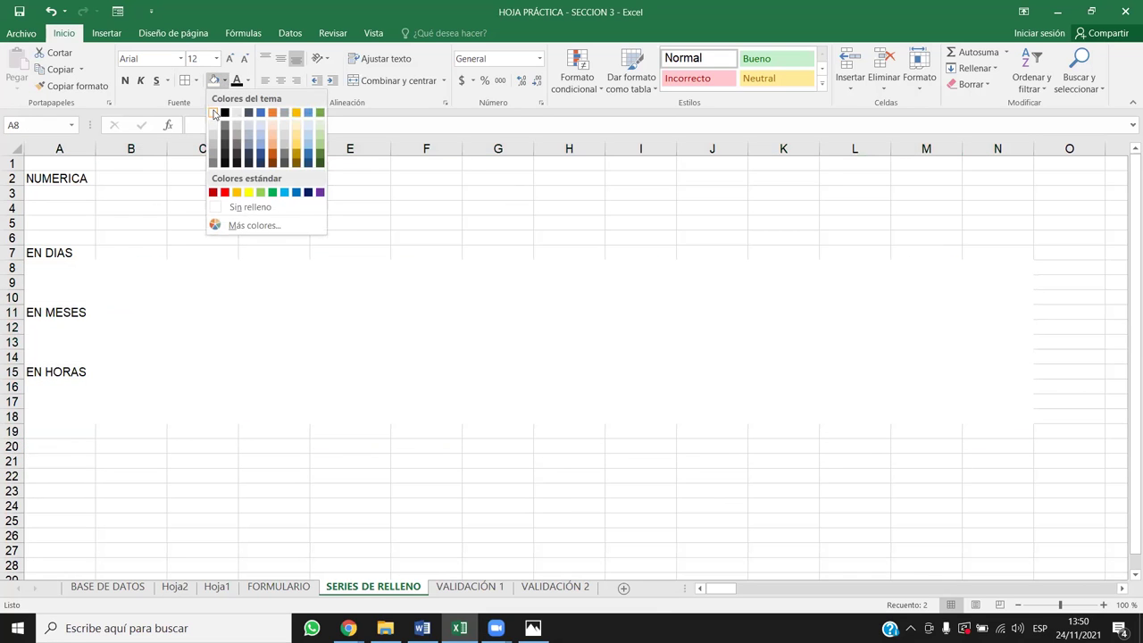
pyautogui.click(225, 207)
# - Enter Diciembre in B11 and Noviembre in C11, and autofill the descending months across to M11
pyautogui.click(148, 315)
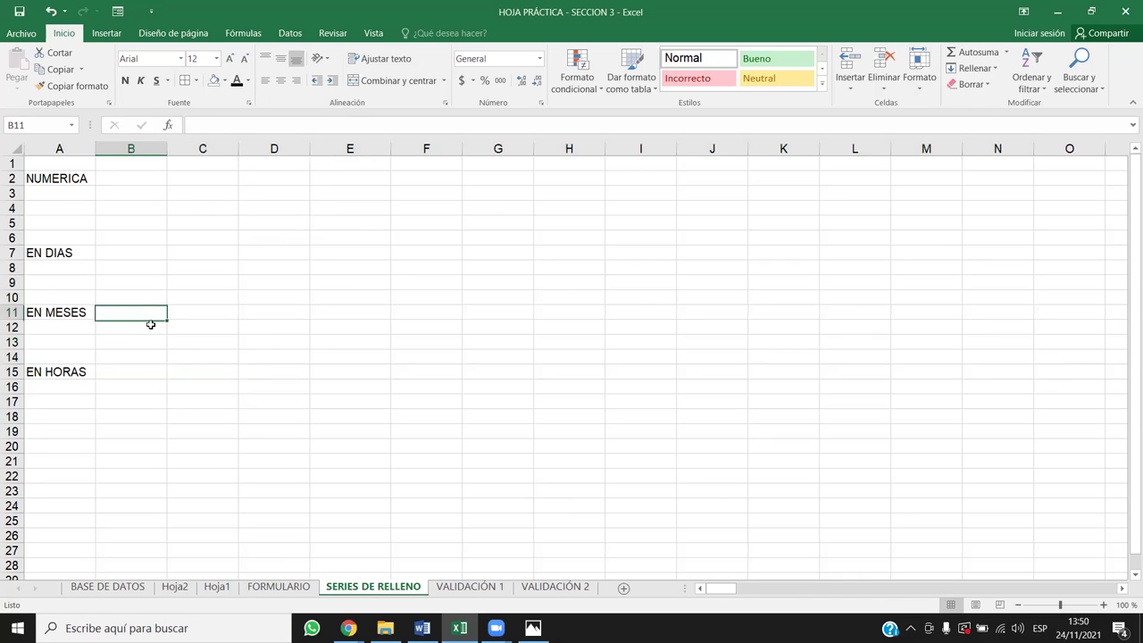
pyautogui.write('Diciembre')
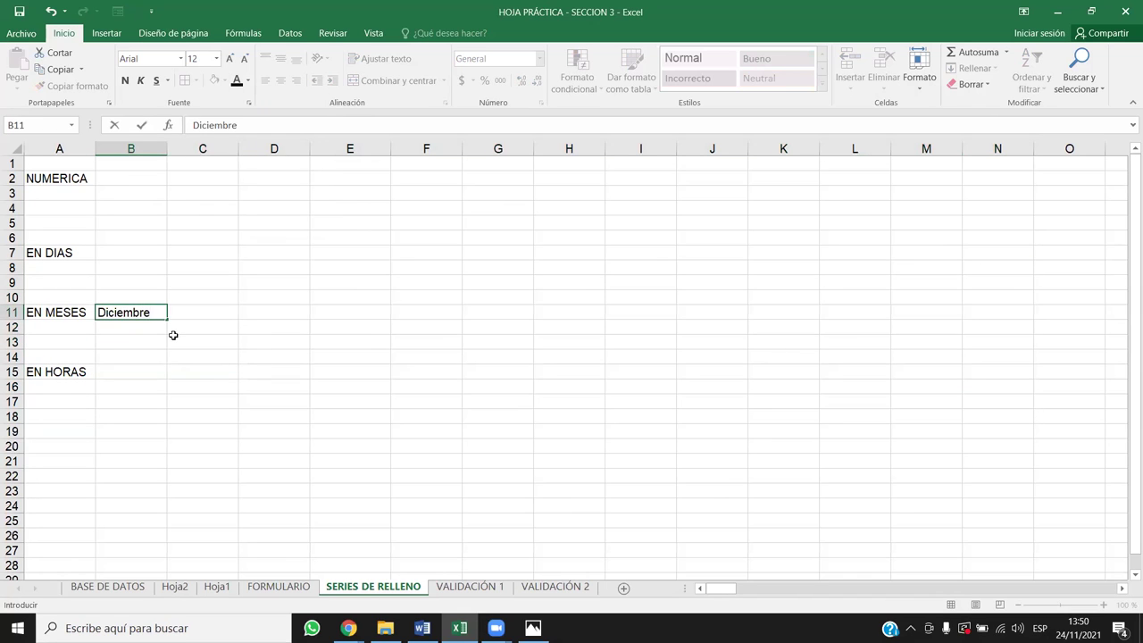
pyautogui.press('Tab')
pyautogui.write('N')
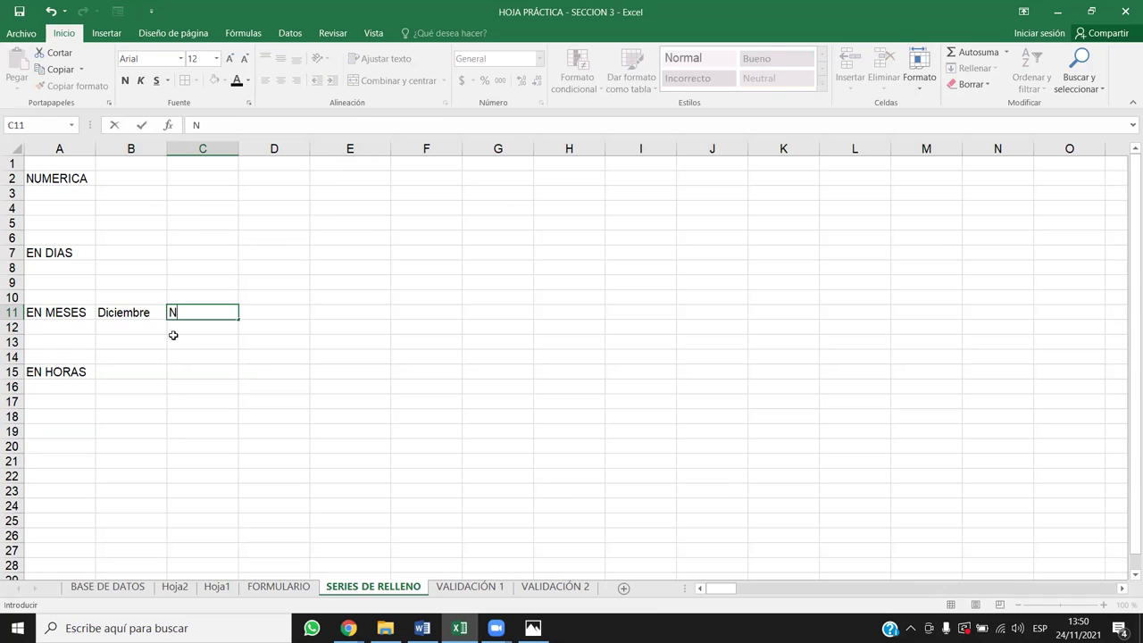
pyautogui.write('oviembre')
pyautogui.press('Return')
pyautogui.moveTo(163, 312); pyautogui.dragTo(957, 318)
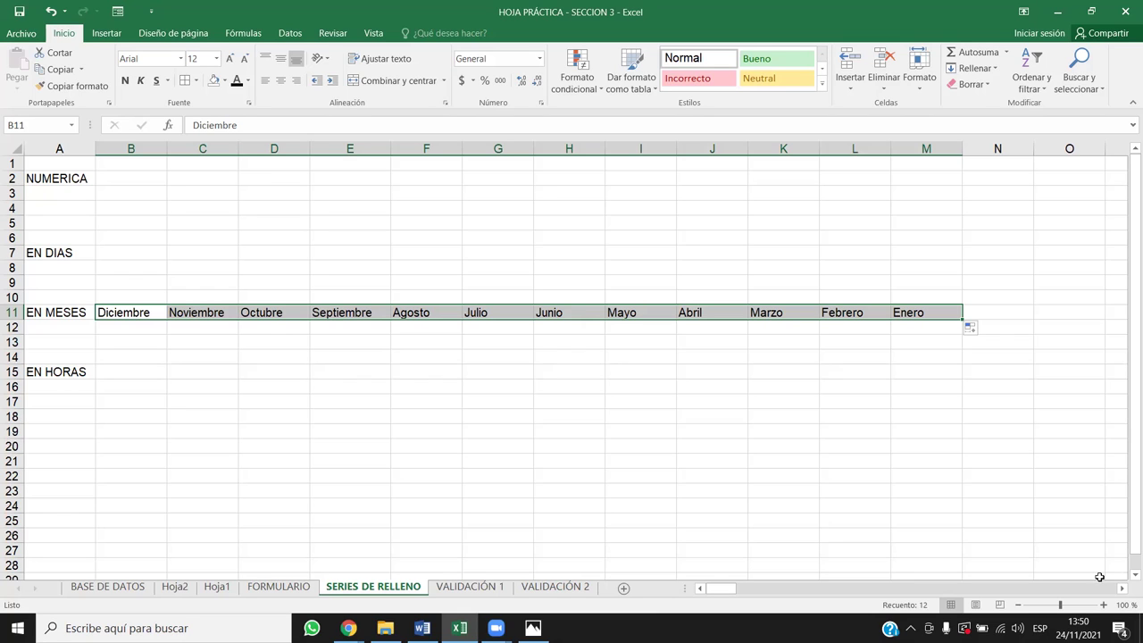
# - Copy Diciembre into B12 and Octubre into C12, and autofill the every-other-month descending series across to M12
pyautogui.click(155, 311)
pyautogui.hotkey('ctrl', 'c')
pyautogui.click(152, 325)
pyautogui.hotkey('ctrl', 'v')
pyautogui.click(253, 313)
pyautogui.hotkey('ctrl', 'c')
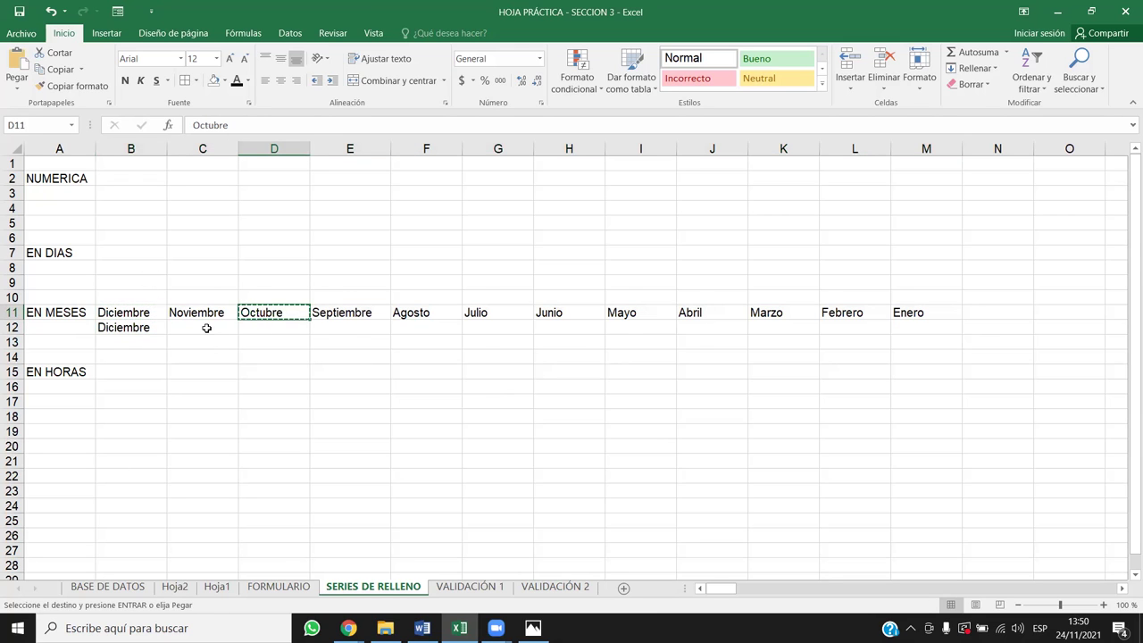
pyautogui.click(207, 329)
pyautogui.hotkey('ctrl', 'v')
pyautogui.moveTo(123, 326); pyautogui.dragTo(936, 335)
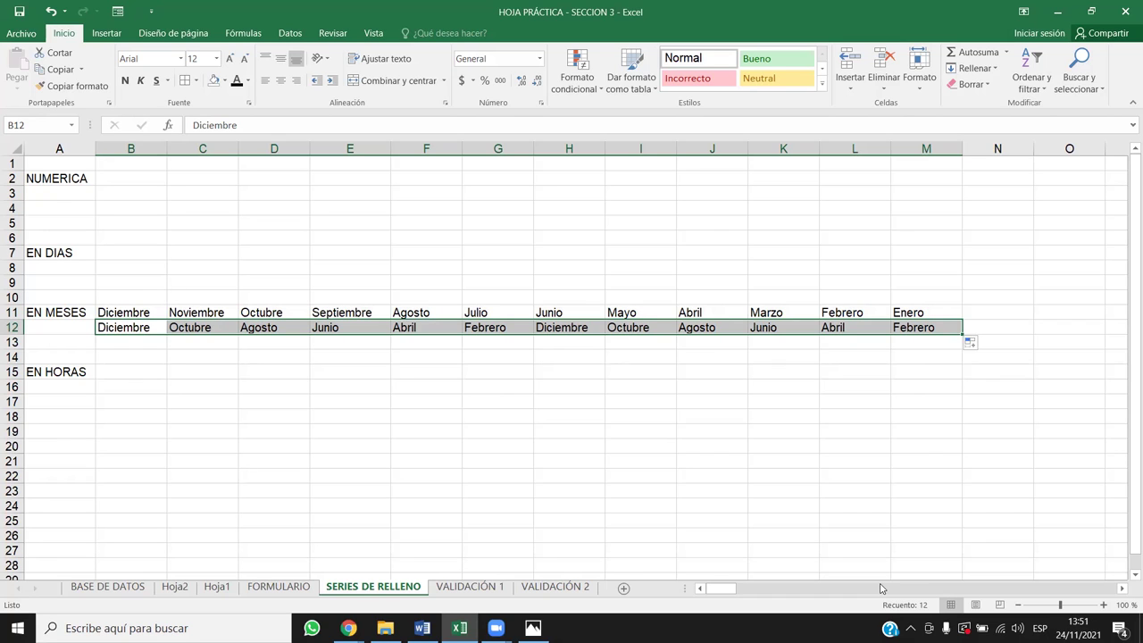
# - Clear the descending month series from B10:N13
pyautogui.click(119, 372)
pyautogui.moveTo(114, 300); pyautogui.dragTo(964, 349)
pyautogui.press('Delete')
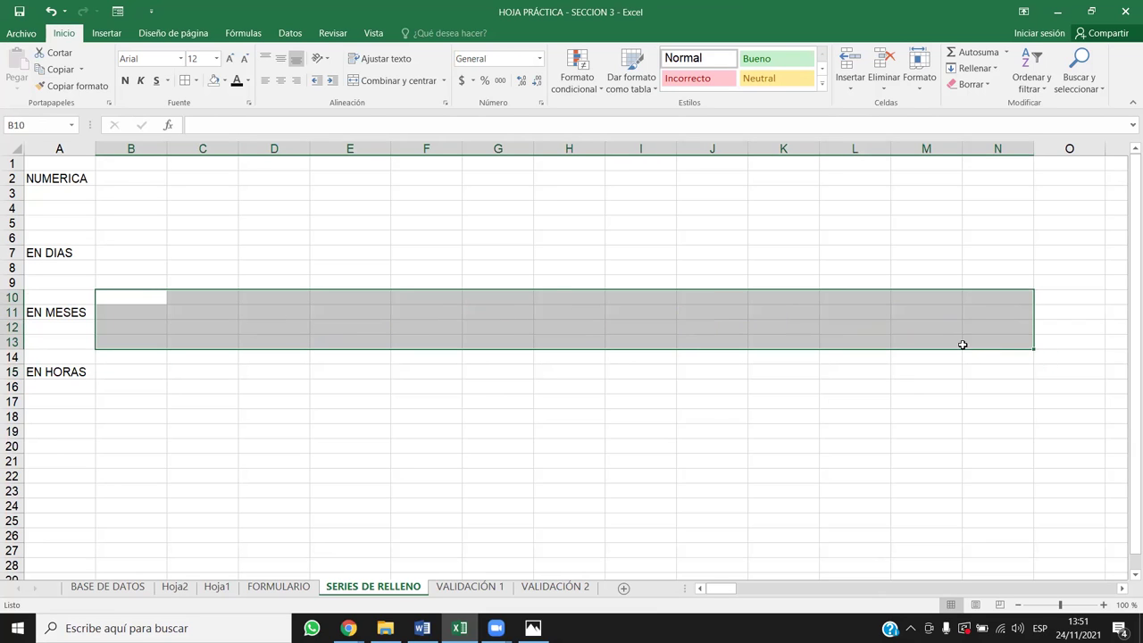
# - Add the label FECHA in A19, below the EN HORAS section
pyautogui.click(126, 369)
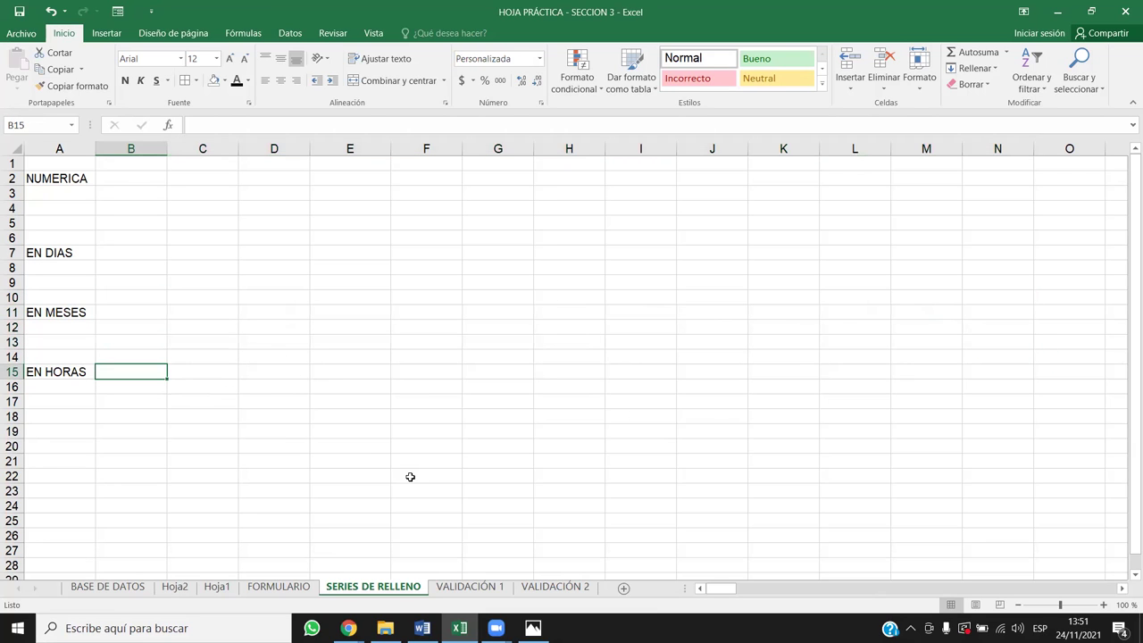
pyautogui.write('8')
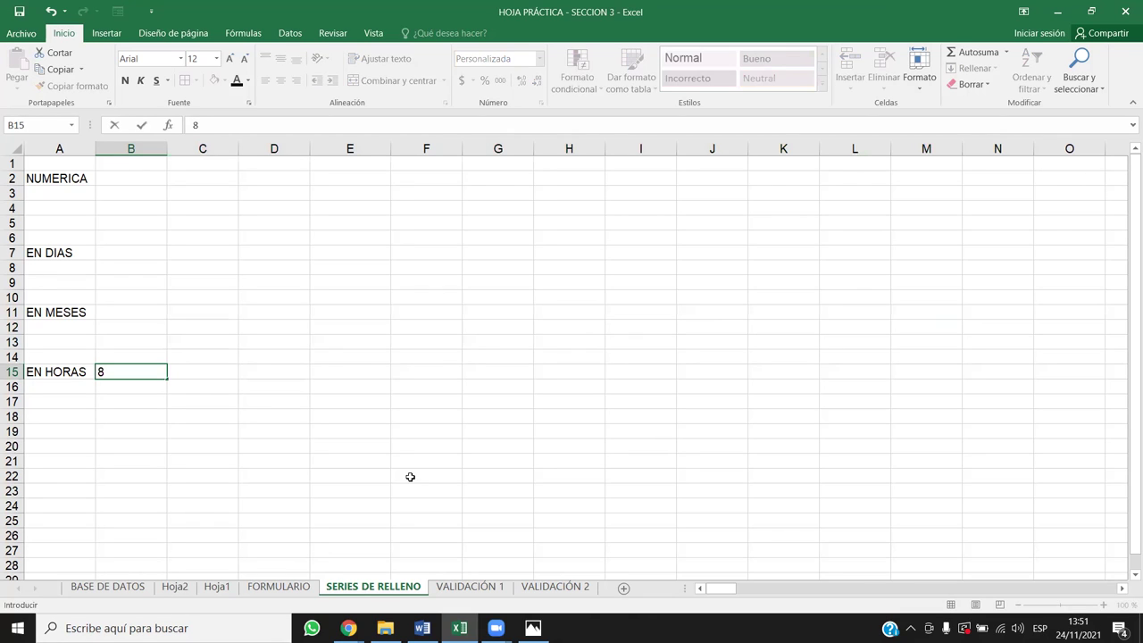
pyautogui.press('BackSpace')
pyautogui.press('Down')
pyautogui.press('Down')
pyautogui.press('Down')
pyautogui.press('Left')
pyautogui.press('Down')
pyautogui.write('FECH')
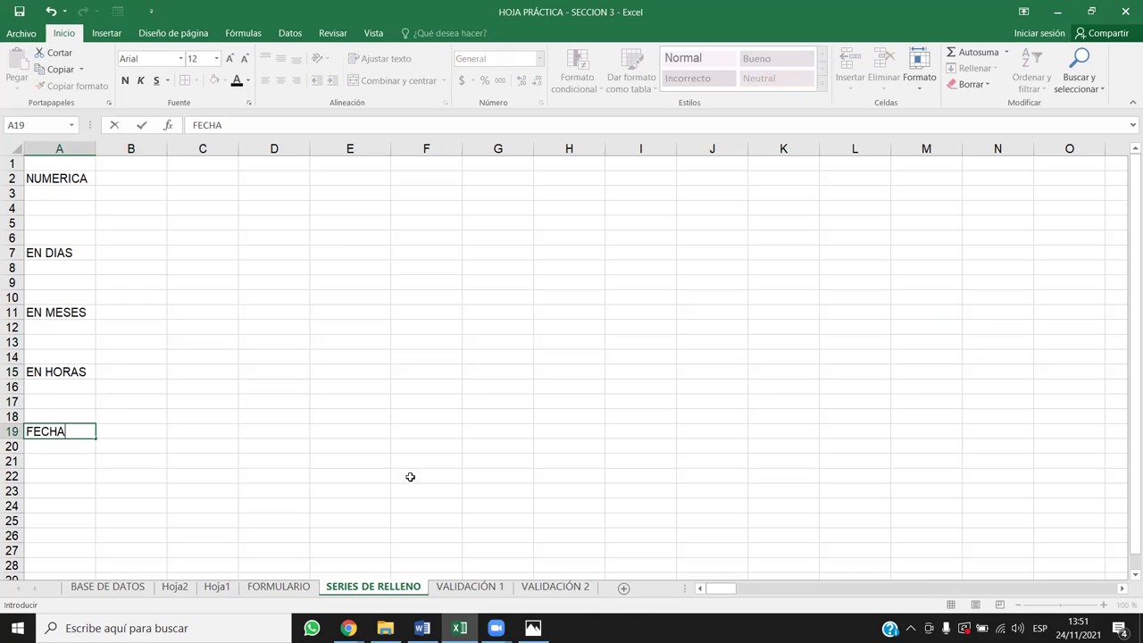
pyautogui.write('A')
# - Enter 8:00 in B15 and autofill the hourly series across to L15
pyautogui.press('Up')
pyautogui.press('Up')
pyautogui.press('Up')
pyautogui.press('Up')
pyautogui.press('Right')
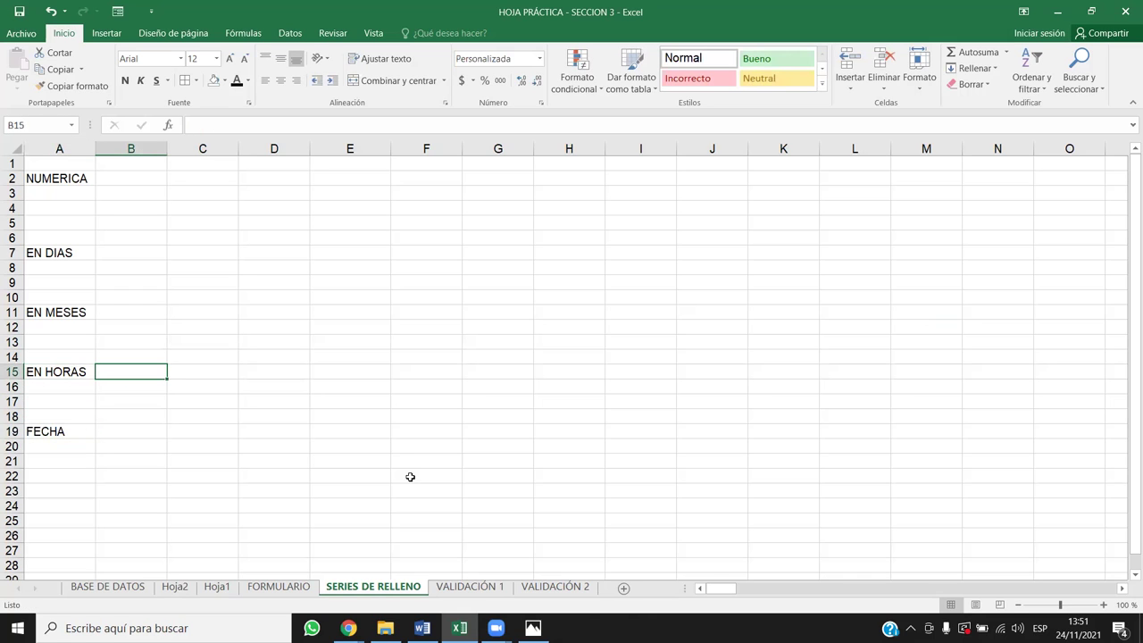
pyautogui.write('8:00')
pyautogui.press('Return')
pyautogui.click(150, 371)
pyautogui.moveTo(166, 378); pyautogui.dragTo(875, 393)
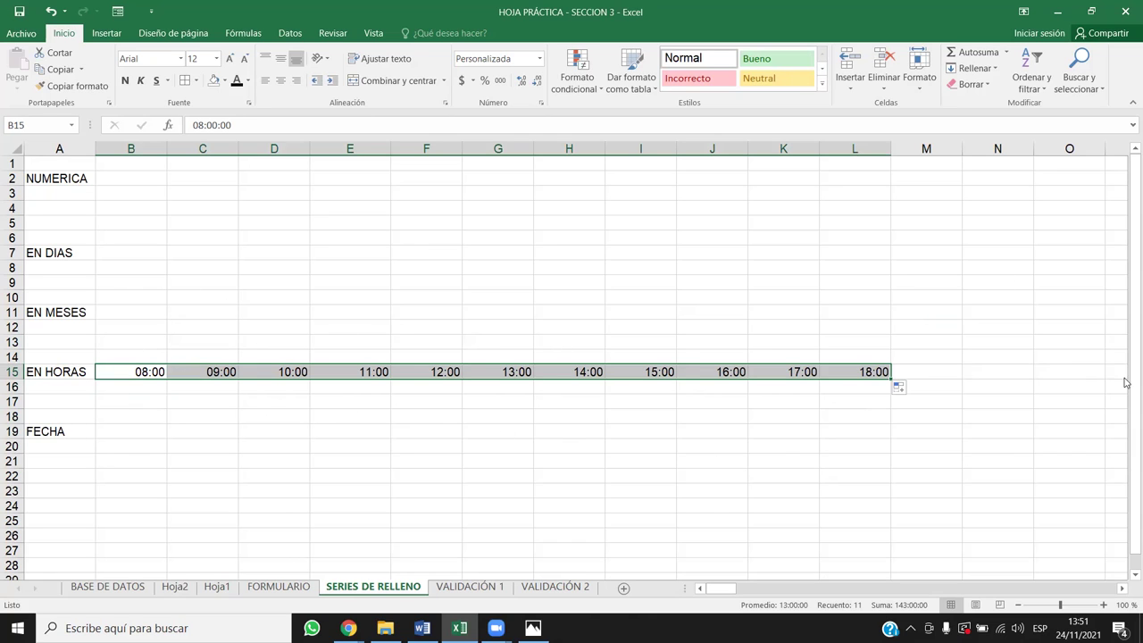
# - Replace the hourly series in row 15 with 8:00 in B15 and 8:01 in C15
pyautogui.moveTo(132, 369); pyautogui.dragTo(839, 371)
pyautogui.press('Delete')
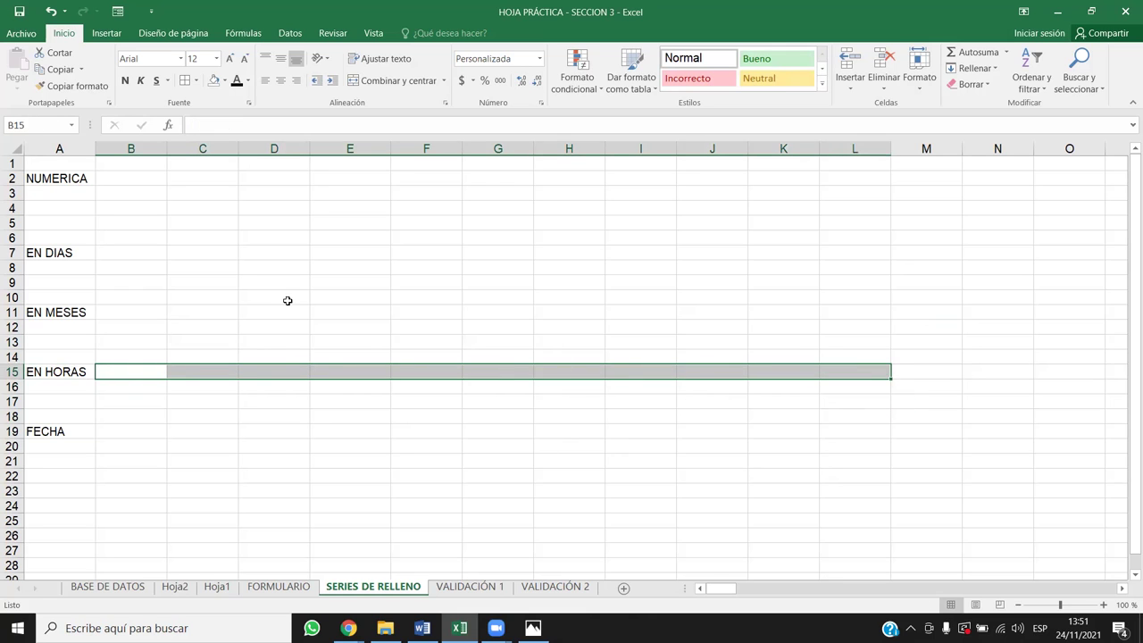
pyautogui.click(130, 369)
pyautogui.write('8:00')
pyautogui.press('Tab')
pyautogui.write('8:01')
pyautogui.press('Return')
# - Autofill the one-minute series from B15:C15 across to K15, and clear the filled range
pyautogui.moveTo(146, 372); pyautogui.dragTo(268, 373)
pyautogui.click(206, 411)
pyautogui.moveTo(129, 373); pyautogui.dragTo(229, 371)
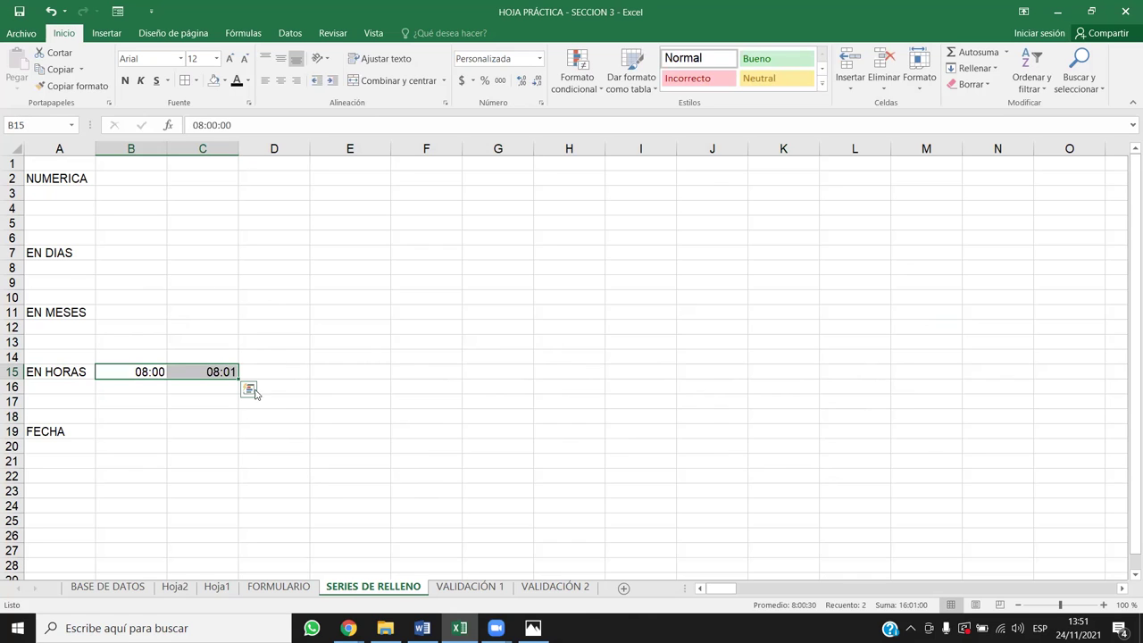
pyautogui.moveTo(238, 379); pyautogui.dragTo(802, 349)
pyautogui.moveTo(836, 355); pyautogui.dragTo(835, 357)
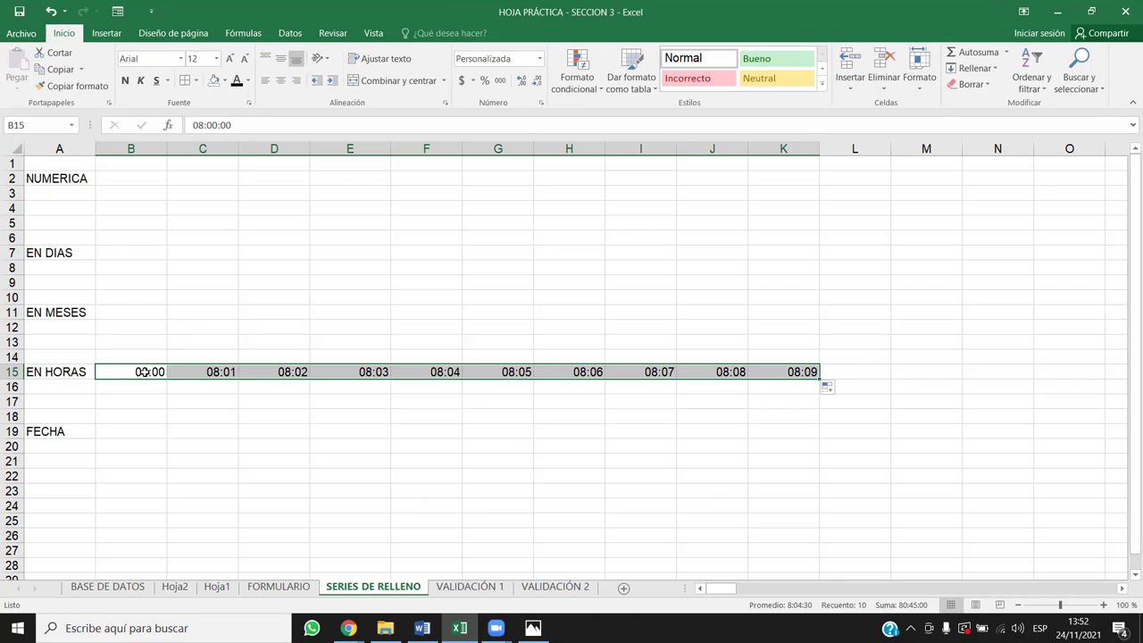
pyautogui.press('Delete')
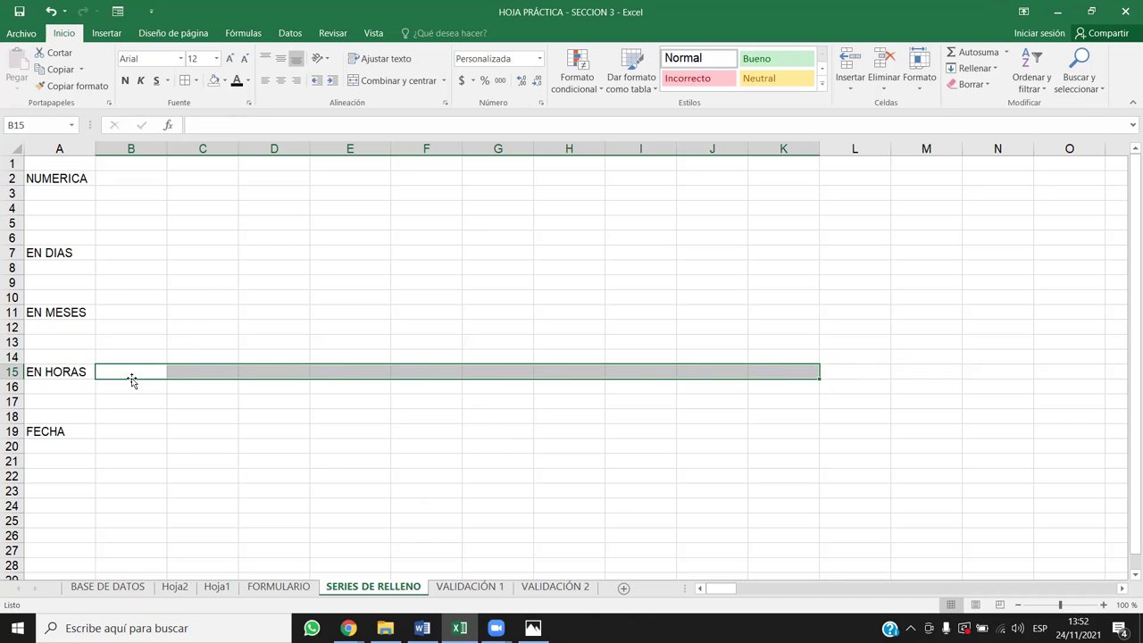
# - Enter the date 24/11/2021 in B19 beside FECHA
pyautogui.click(156, 425)
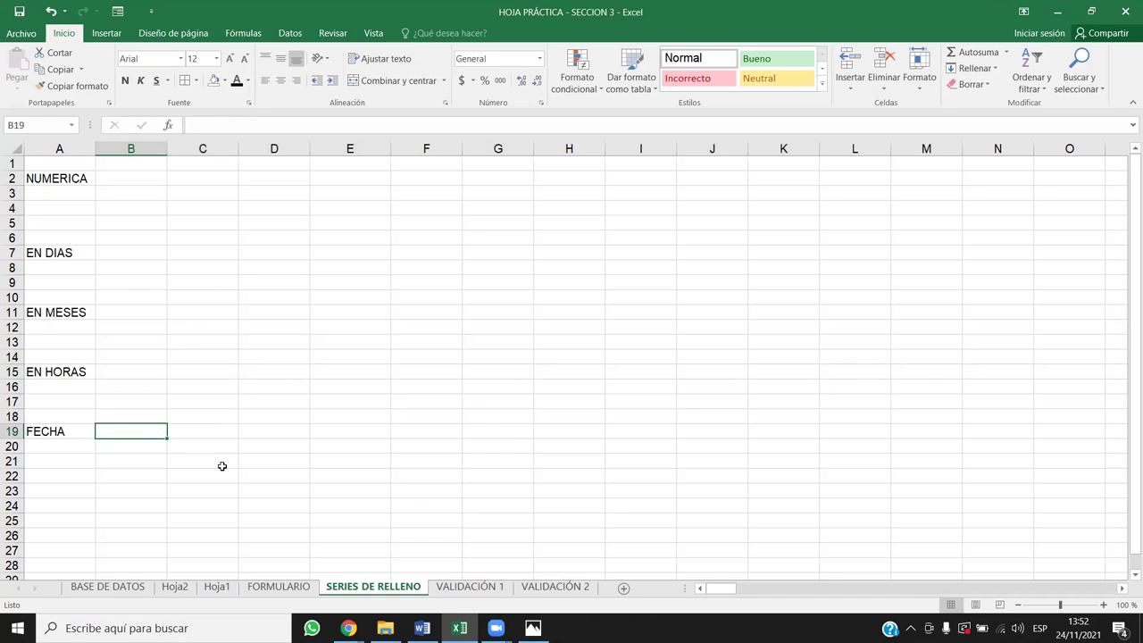
pyautogui.write('24/11')
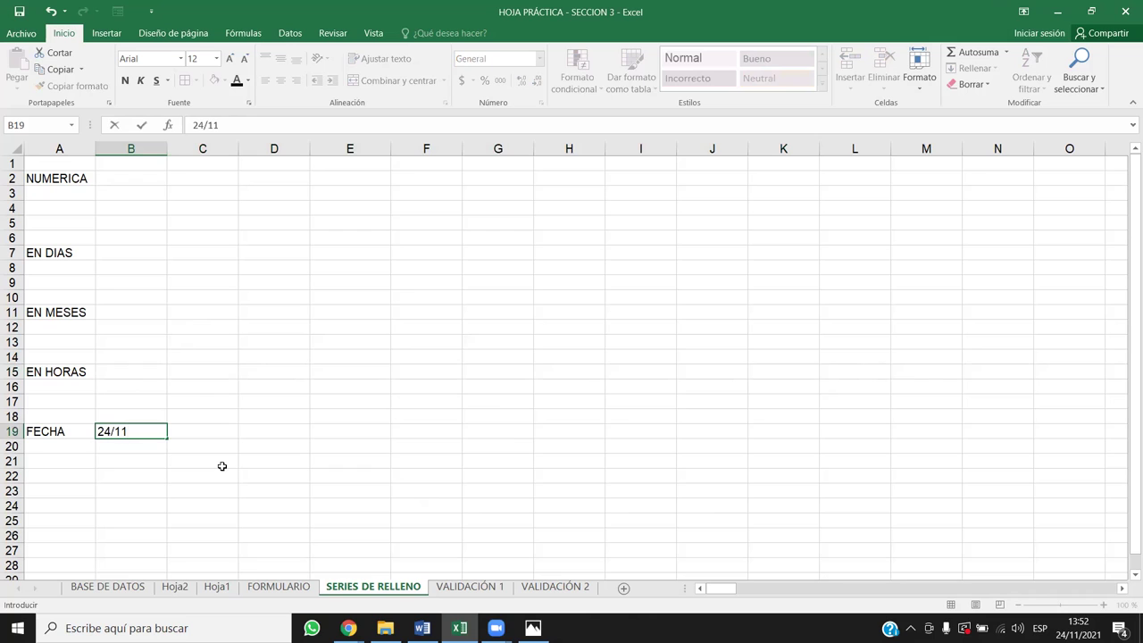
pyautogui.write('/2024')
pyautogui.press('Return')
pyautogui.press('Up')
pyautogui.write('24/11/2021')
pyautogui.press('Return')
# - Autofill the date in B19 across to M19 and switch the fill option to Rellenar meses
pyautogui.click(139, 420)
pyautogui.click(154, 433)
pyautogui.moveTo(164, 435); pyautogui.dragTo(964, 459)
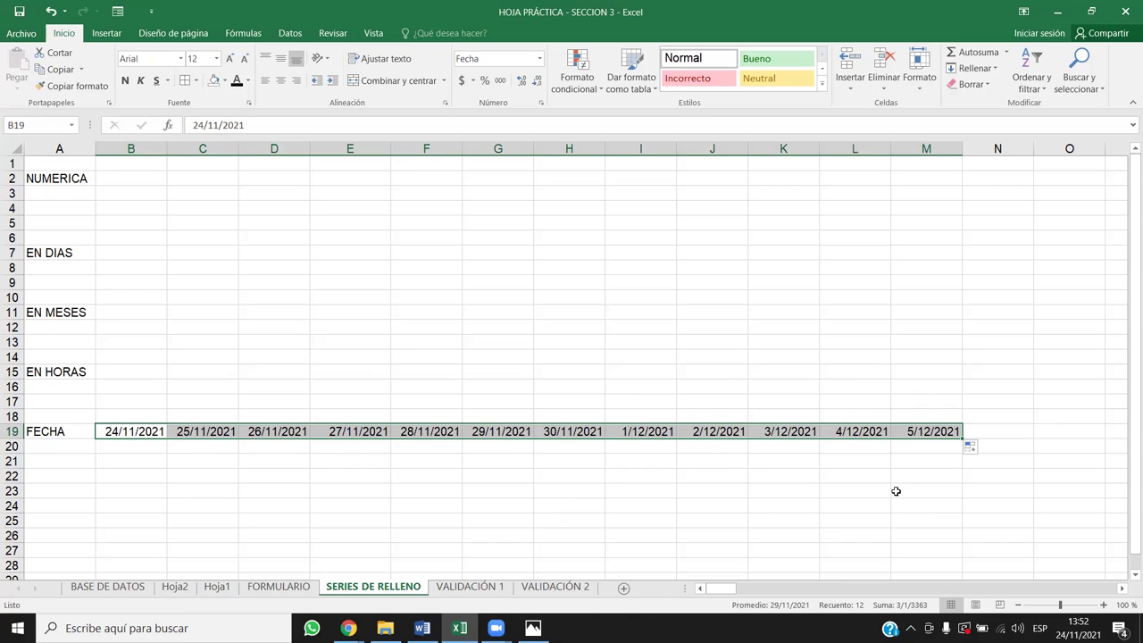
pyautogui.click(981, 448)
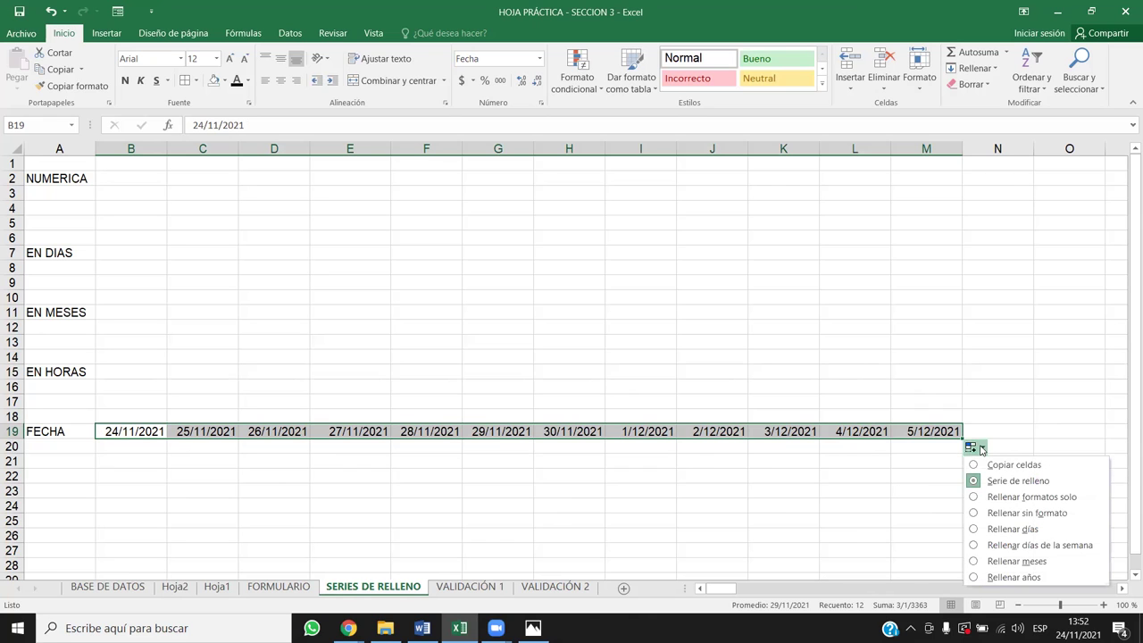
pyautogui.click(1014, 562)
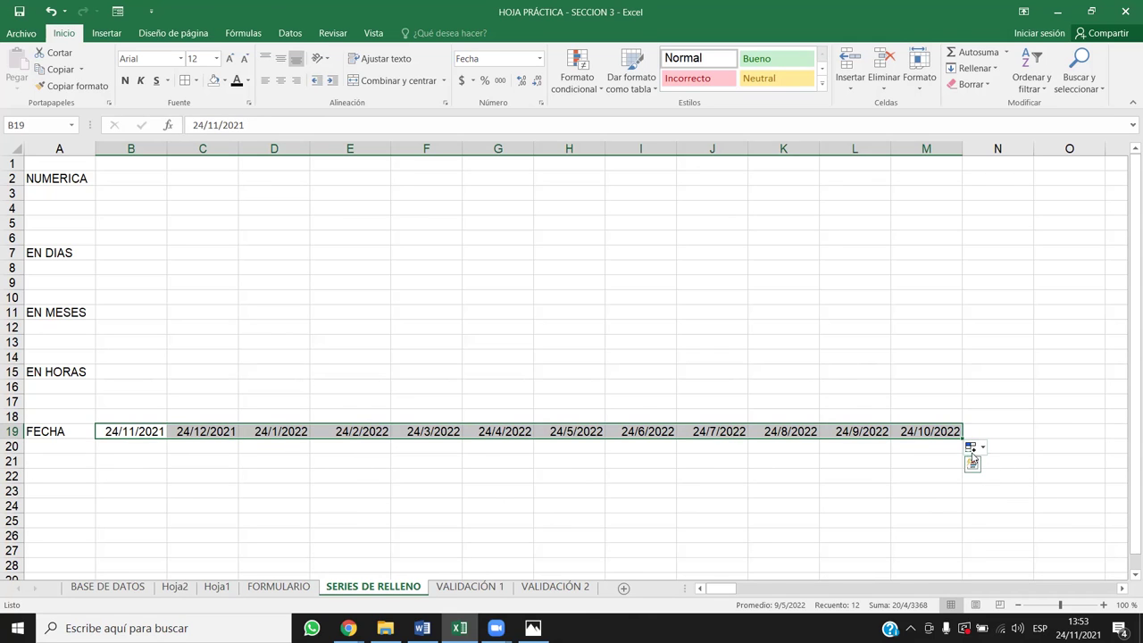
# - Clear the monthly date series from B18:M19
pyautogui.click(497, 475)
pyautogui.moveTo(143, 427); pyautogui.dragTo(931, 421)
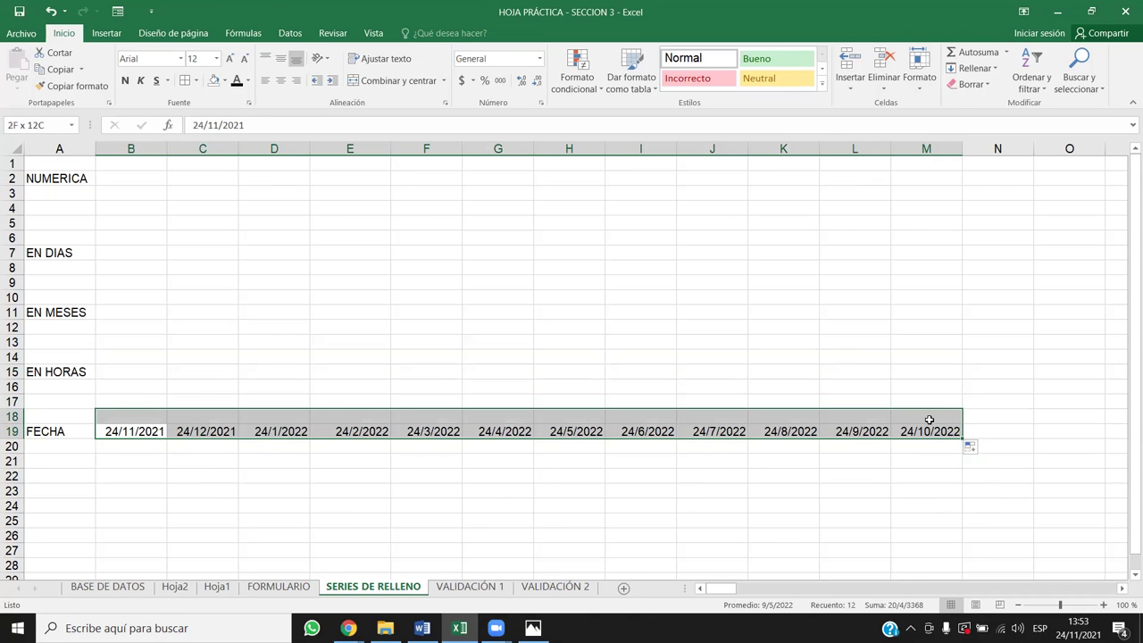
pyautogui.press('Delete')
# - Enter 31/11/2021 in B19 as a new starting date
pyautogui.click(144, 418)
pyautogui.click(147, 442)
pyautogui.click(146, 420)
pyautogui.click(148, 430)
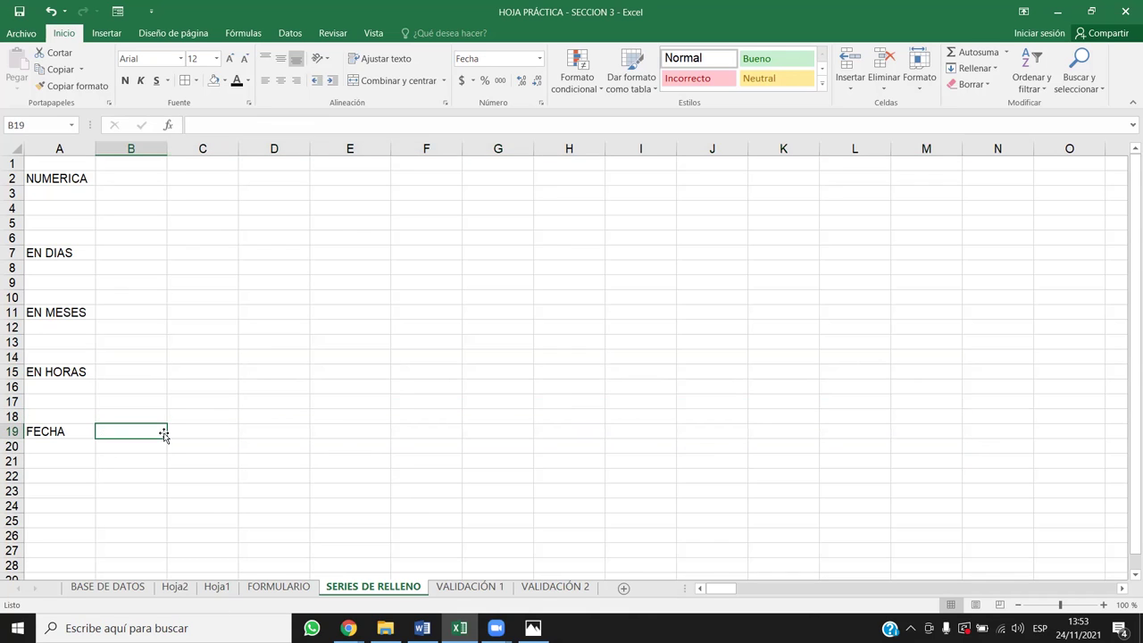
pyautogui.write('31/11/2021')
pyautogui.press('Return')
pyautogui.click(166, 433)
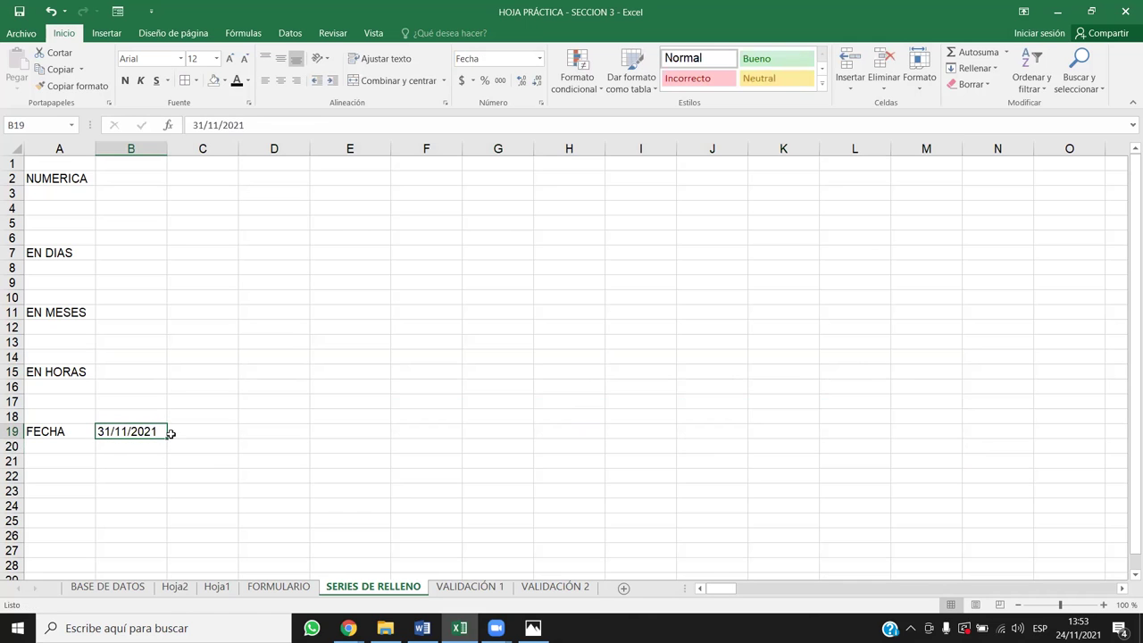
# - Autofill the date in B19 across to M19 and check which fill options are offered
pyautogui.moveTo(167, 437); pyautogui.dragTo(982, 438)
pyautogui.click(970, 446)
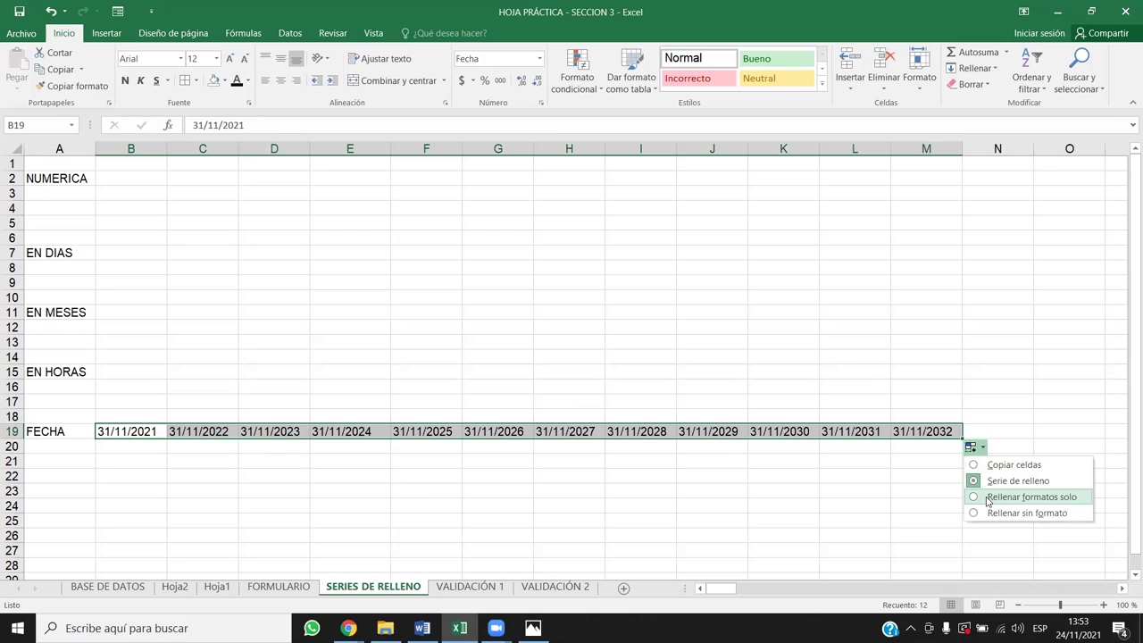
pyautogui.click(177, 454)
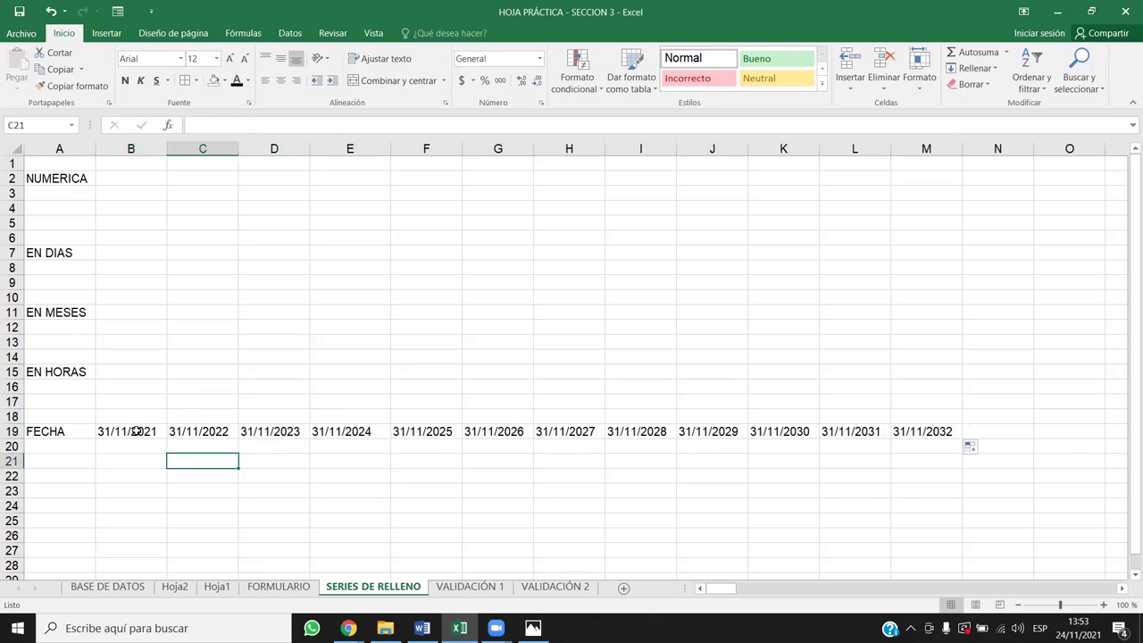
# - Change the date in B19 to 30/11/2021
pyautogui.press('Up')
pyautogui.press('Up')
pyautogui.press('Left')
pyautogui.doubleClick(108, 436)
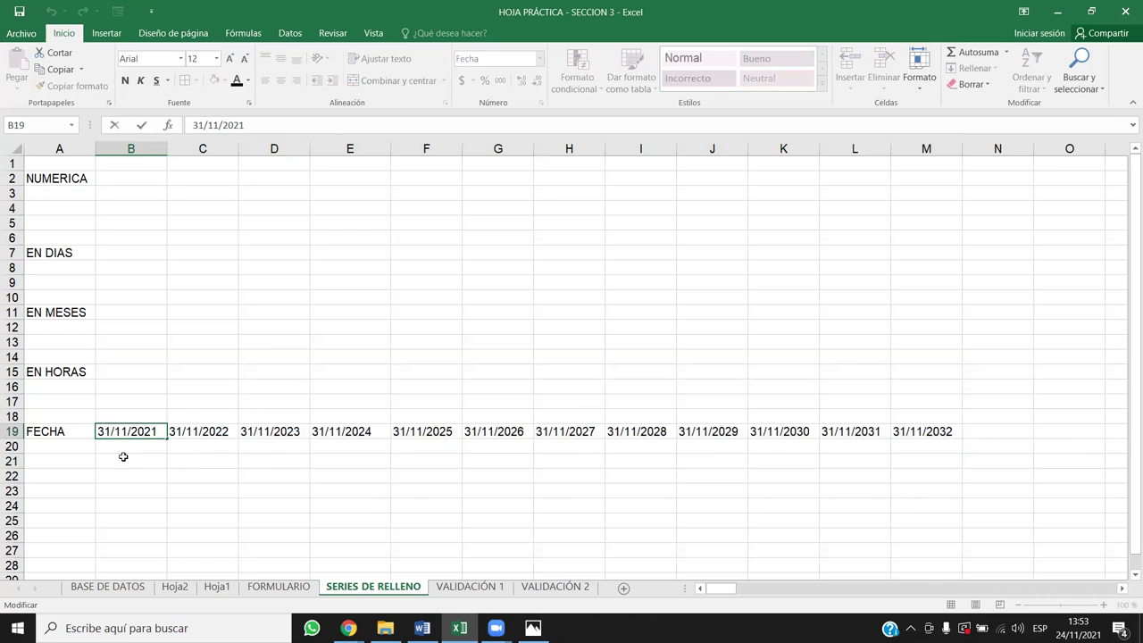
pyautogui.press('BackSpace')
pyautogui.write('0')
pyautogui.press('Return')
# - Clear the filled dates in row 19 from C19 through M19
pyautogui.moveTo(174, 427); pyautogui.dragTo(776, 416)
pyautogui.press('Delete')
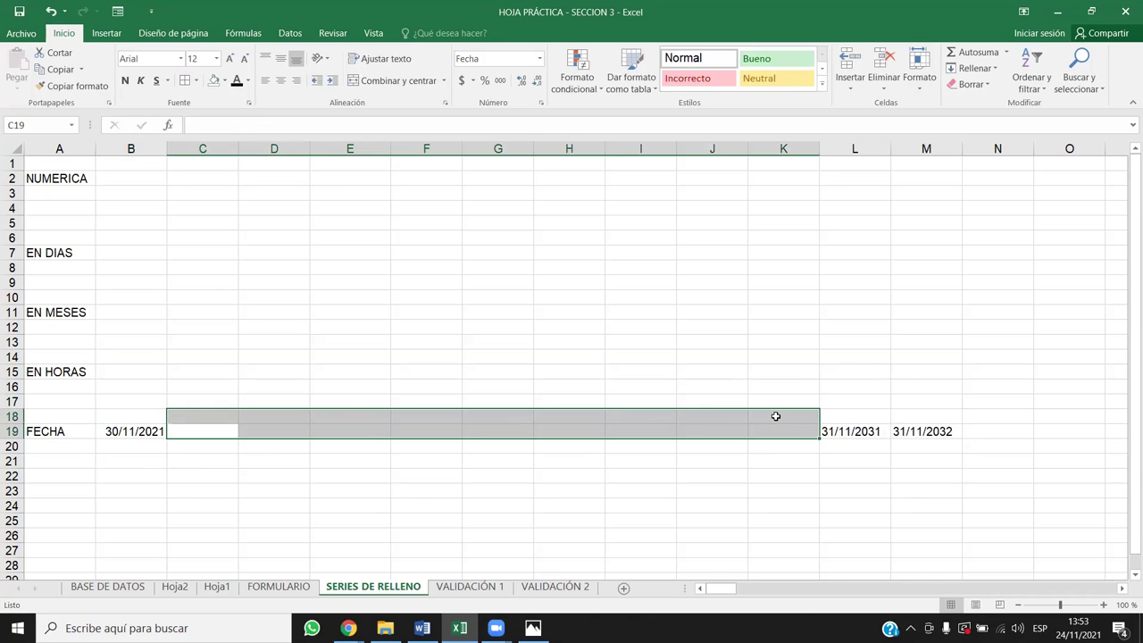
pyautogui.moveTo(840, 372); pyautogui.dragTo(923, 462)
pyautogui.press('Delete')
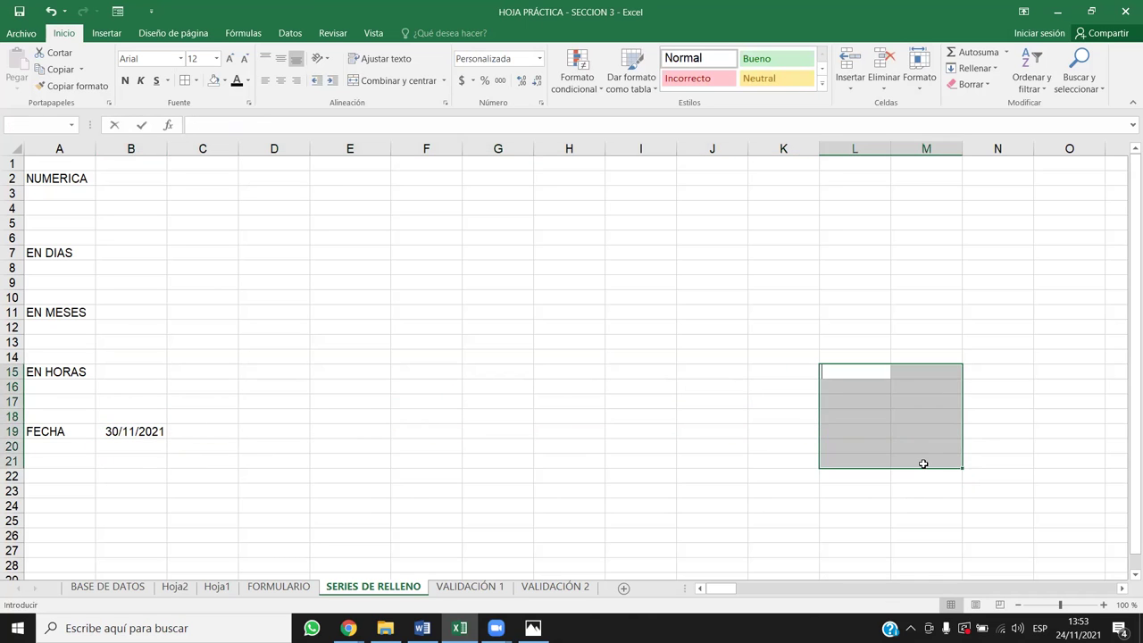
# - Replace the date in B19 with 31/10/2021
pyautogui.click(122, 435)
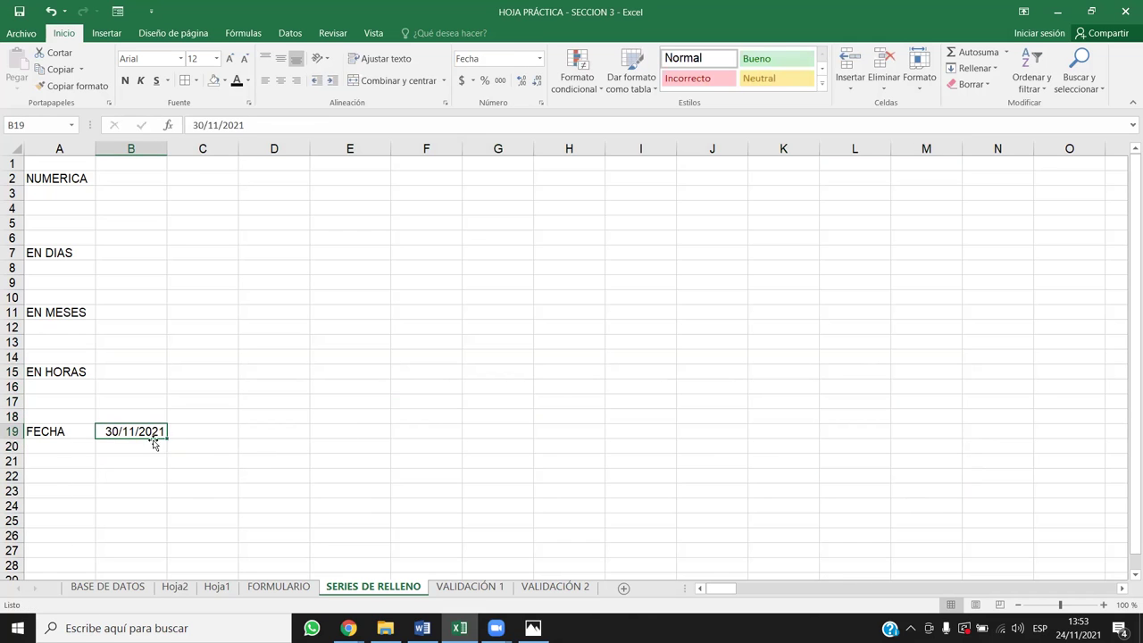
pyautogui.doubleClick(134, 432)
pyautogui.press('BackSpace')
pyautogui.press('BackSpace')
pyautogui.press('BackSpace')
pyautogui.write('1/10')
pyautogui.press('Return')
# - Autofill the date in B19 across to M19 and switch the fill option to Rellenar meses
pyautogui.click(162, 429)
pyautogui.moveTo(169, 440); pyautogui.dragTo(968, 441)
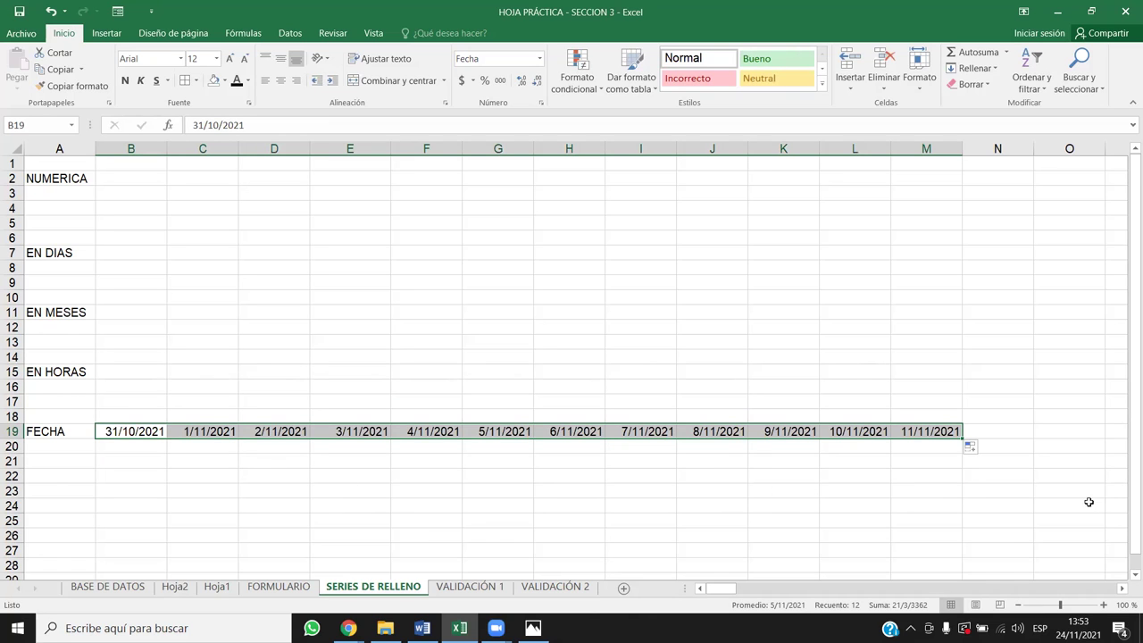
pyautogui.click(973, 451)
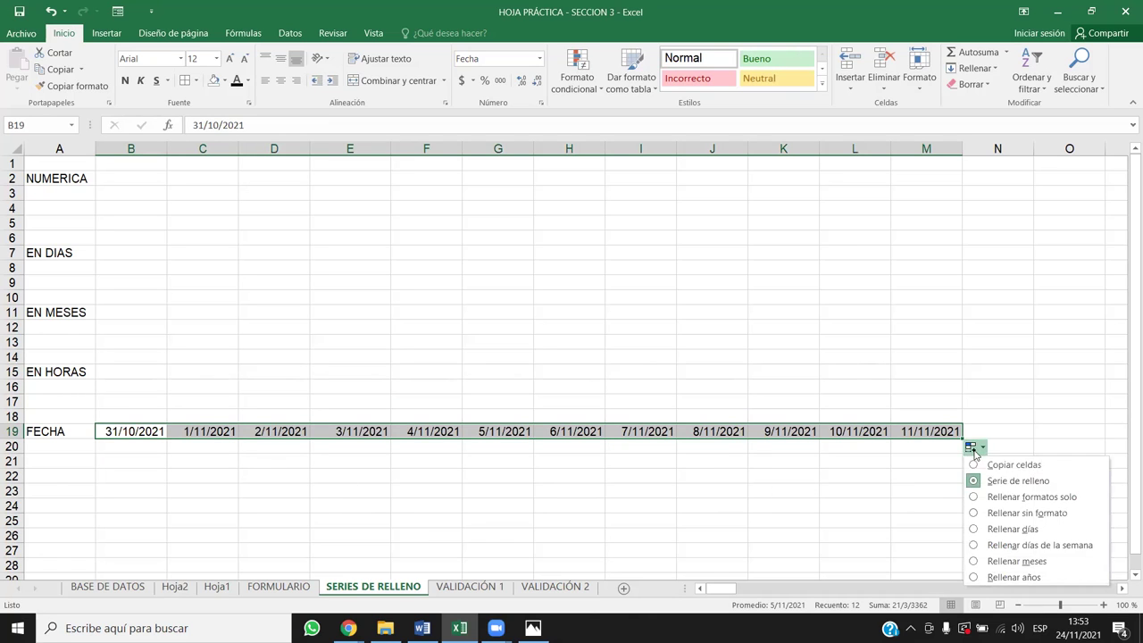
pyautogui.click(1012, 562)
pyautogui.click(657, 520)
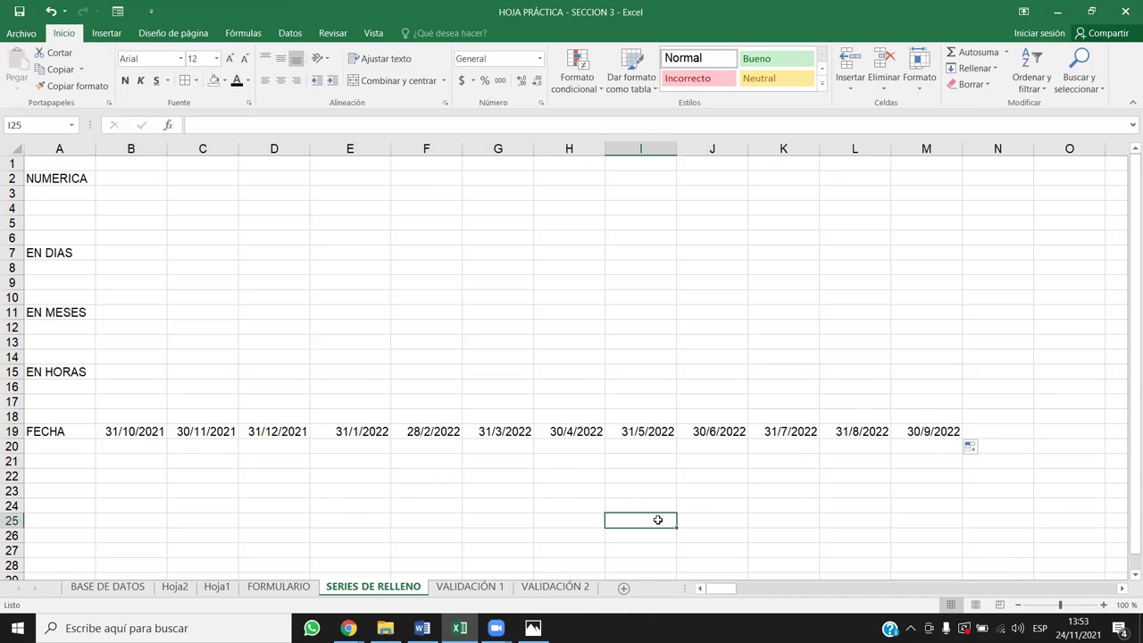
# - Examine the month-end date in each cell from B19 to L19
pyautogui.click(133, 429)
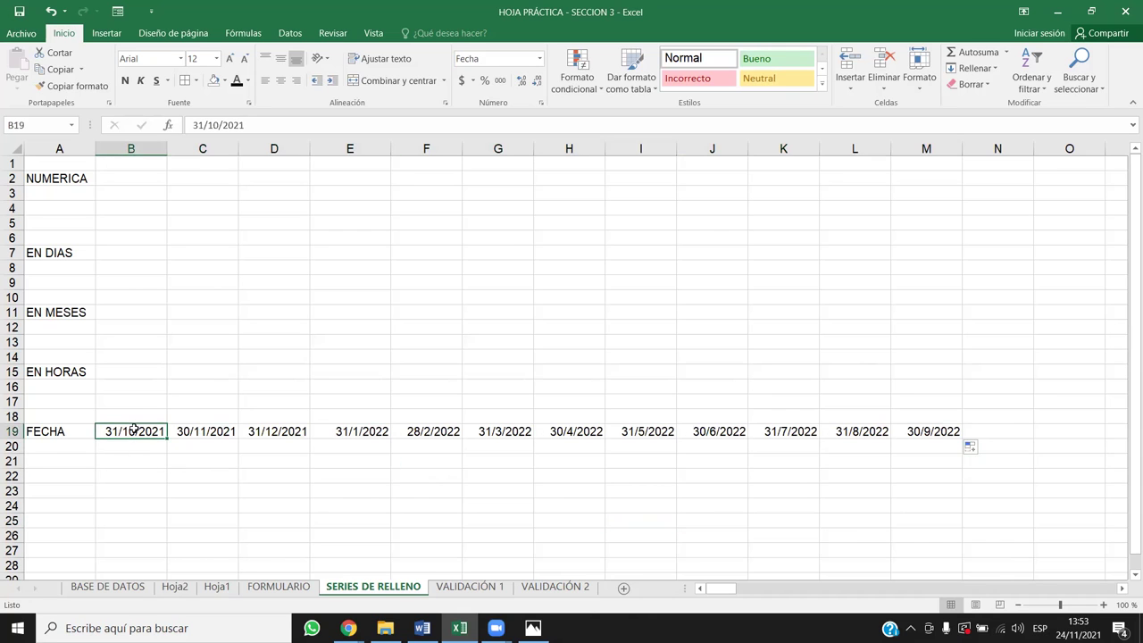
pyautogui.click(200, 436)
pyautogui.click(264, 428)
pyautogui.click(380, 438)
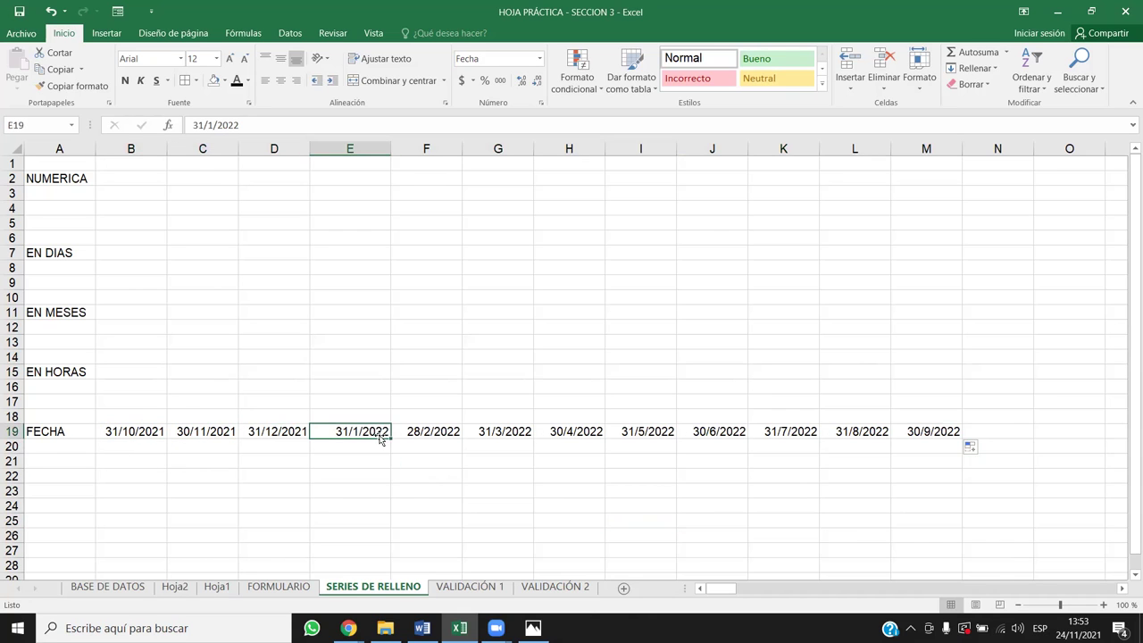
pyautogui.click(444, 433)
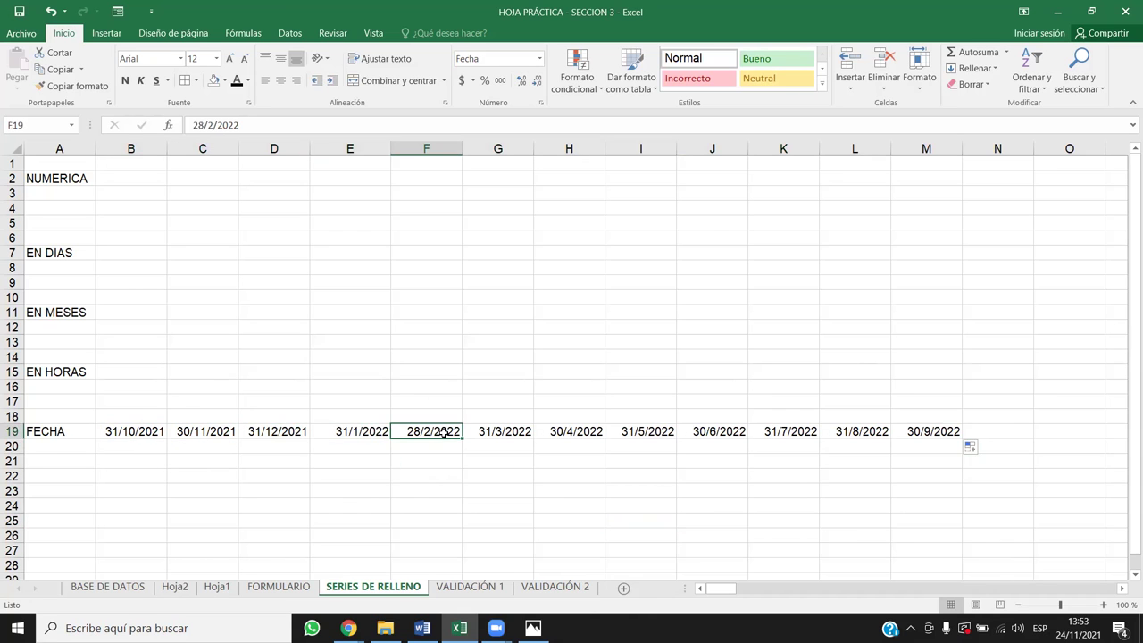
pyautogui.click(509, 427)
pyautogui.click(596, 430)
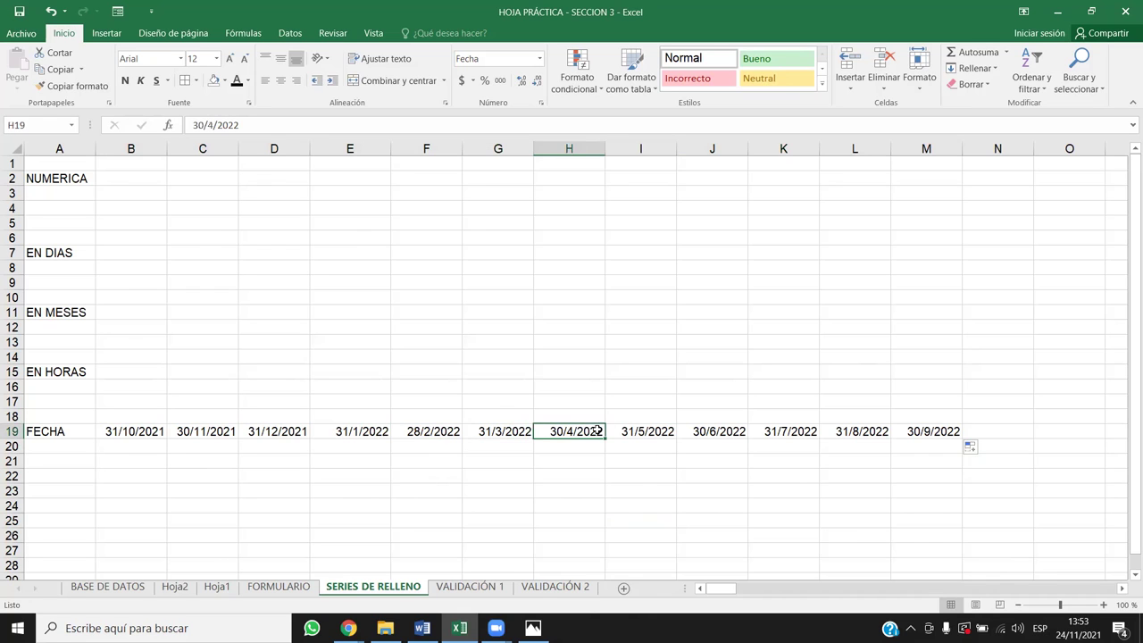
pyautogui.click(648, 418)
pyautogui.click(714, 427)
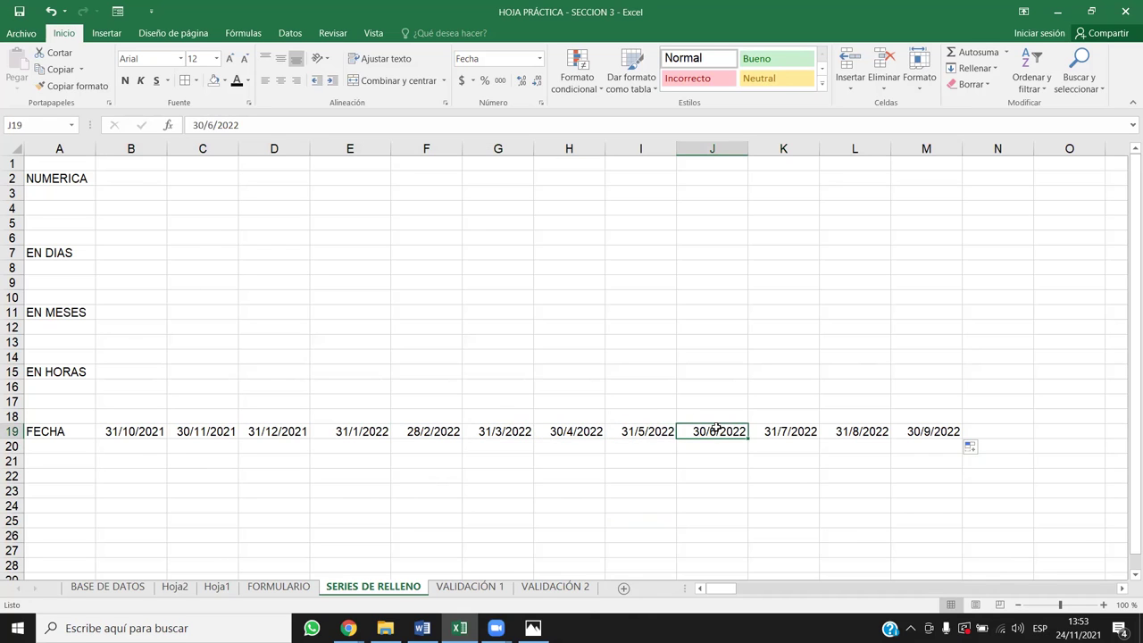
pyautogui.click(775, 434)
pyautogui.click(855, 434)
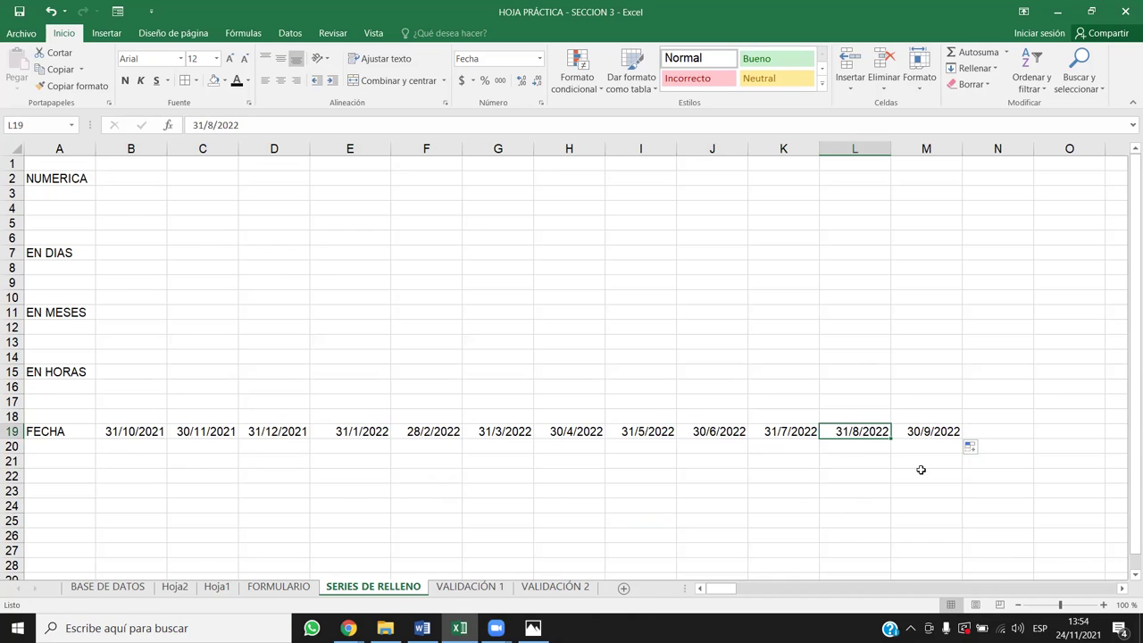
# - Clear the month-end date series from B19:M19
pyautogui.moveTo(936, 430); pyautogui.dragTo(151, 434)
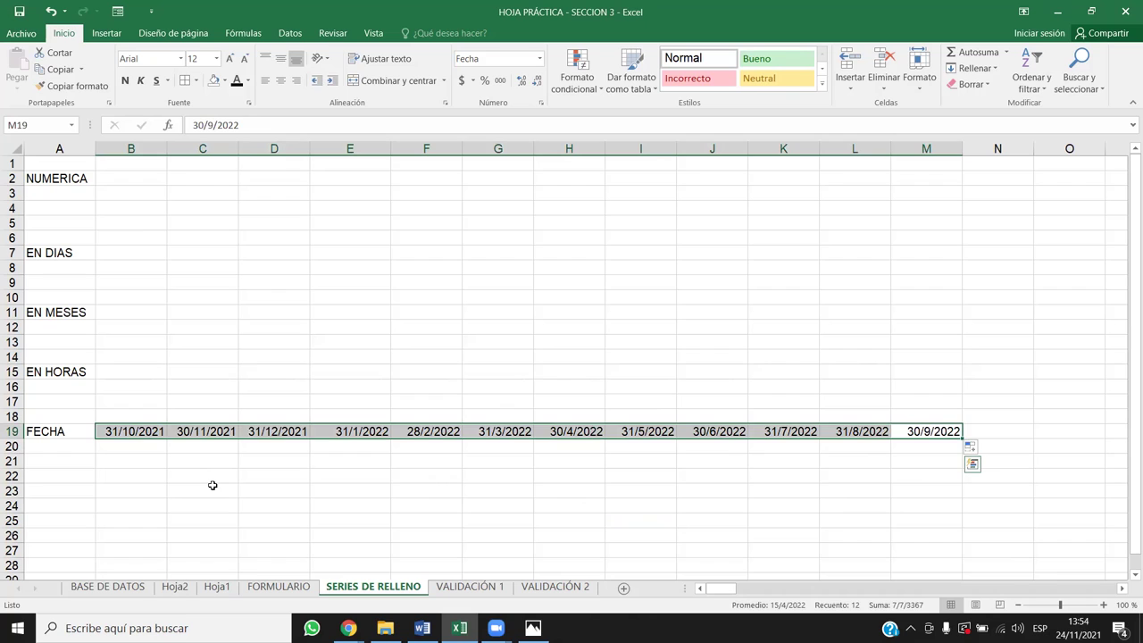
pyautogui.press('Delete')
pyautogui.click(248, 393)
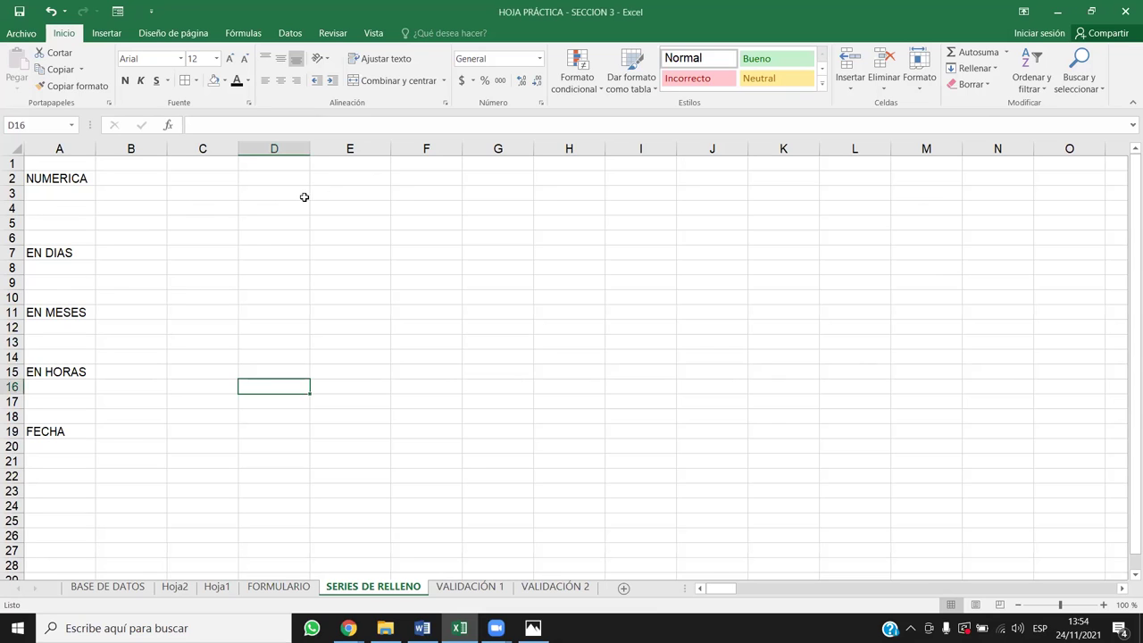
# - Enter the starting values 1 and 2 in D2 and D3
pyautogui.moveTo(298, 178); pyautogui.dragTo(295, 391)
pyautogui.moveTo(273, 179); pyautogui.dragTo(288, 329)
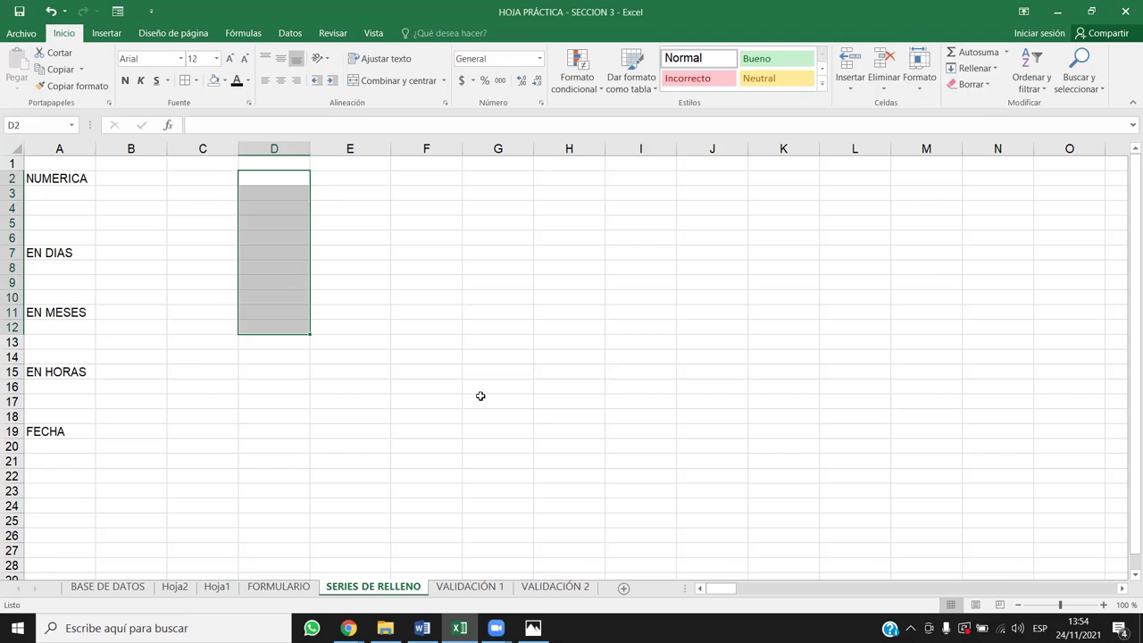
pyautogui.click(297, 178)
pyautogui.click(319, 293)
pyautogui.click(292, 183)
pyautogui.write('1')
pyautogui.press('Return')
pyautogui.write('2')
pyautogui.press('Return')
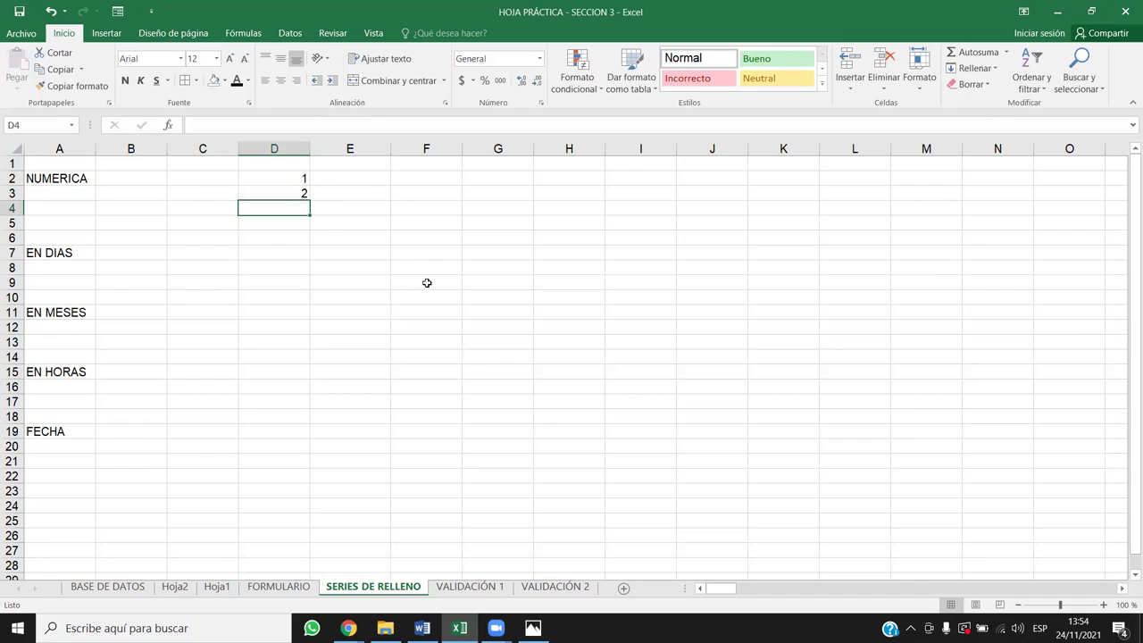
# - Autofill the 1, 2 sequence from D2:D3 down column D to well past row 28
pyautogui.moveTo(300, 178); pyautogui.dragTo(306, 208)
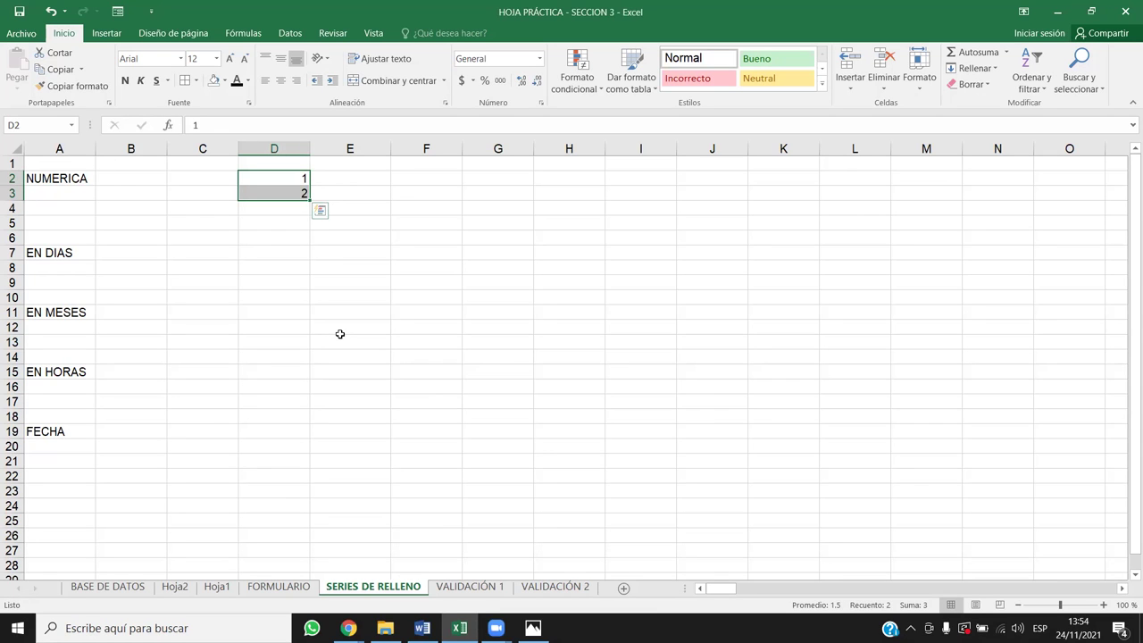
pyautogui.moveTo(310, 201); pyautogui.dragTo(291, 322)
pyautogui.hotkey('ctrl', 'Up')
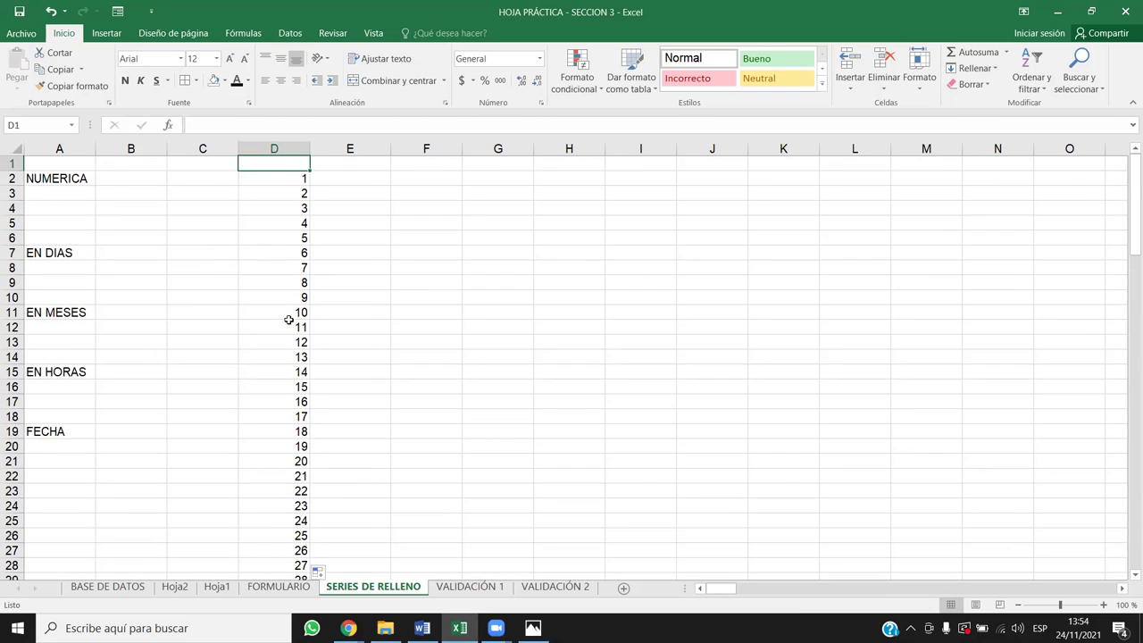
# - Clear the whole number series from column D
pyautogui.hotkey('ctrl', 'shift', 'Down')
pyautogui.press('Delete')
pyautogui.hotkey('ctrl', 'Up')
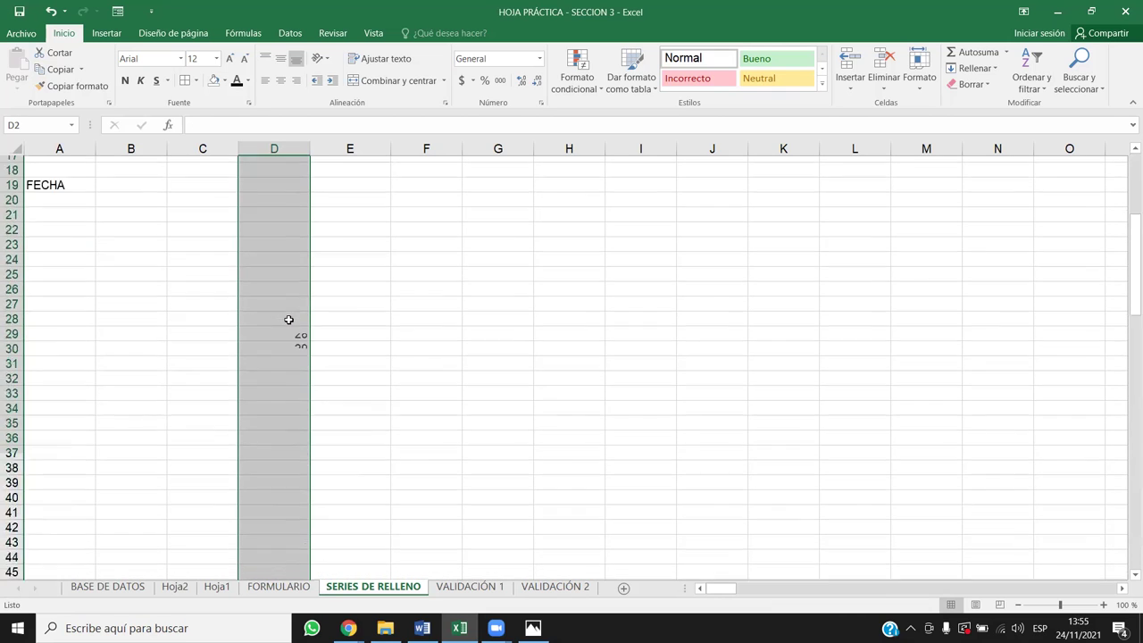
# - Enter 1 and 2 again in D2 and D3 as starting values
pyautogui.press('Down')
pyautogui.press('Down')
pyautogui.press('Up')
pyautogui.write('1')
pyautogui.press('Return')
pyautogui.write('2')
pyautogui.press('Return')
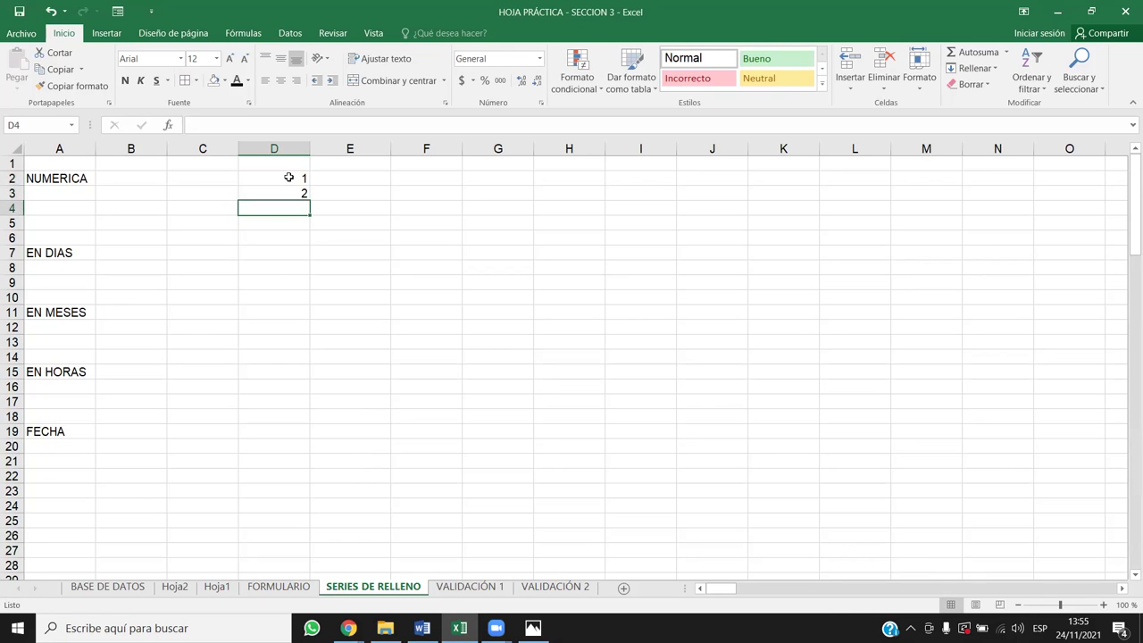
# - Try to fill column D with a linear Series in Columnas, using Incremento 1 and Límite 500
pyautogui.moveTo(287, 178); pyautogui.dragTo(287, 194)
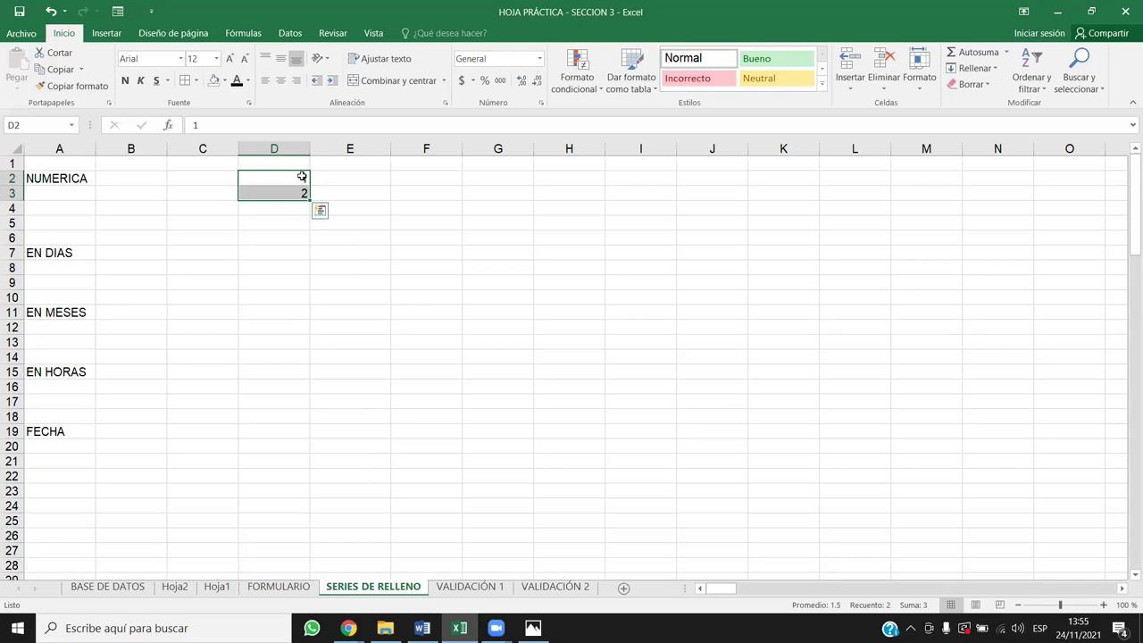
pyautogui.click(291, 142)
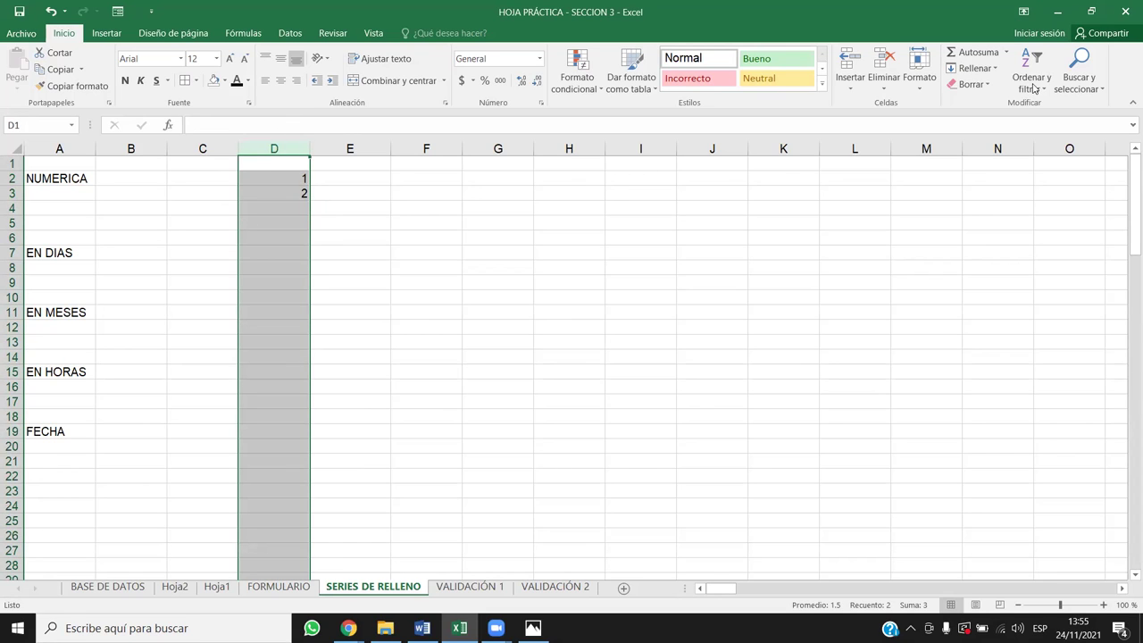
pyautogui.click(975, 68)
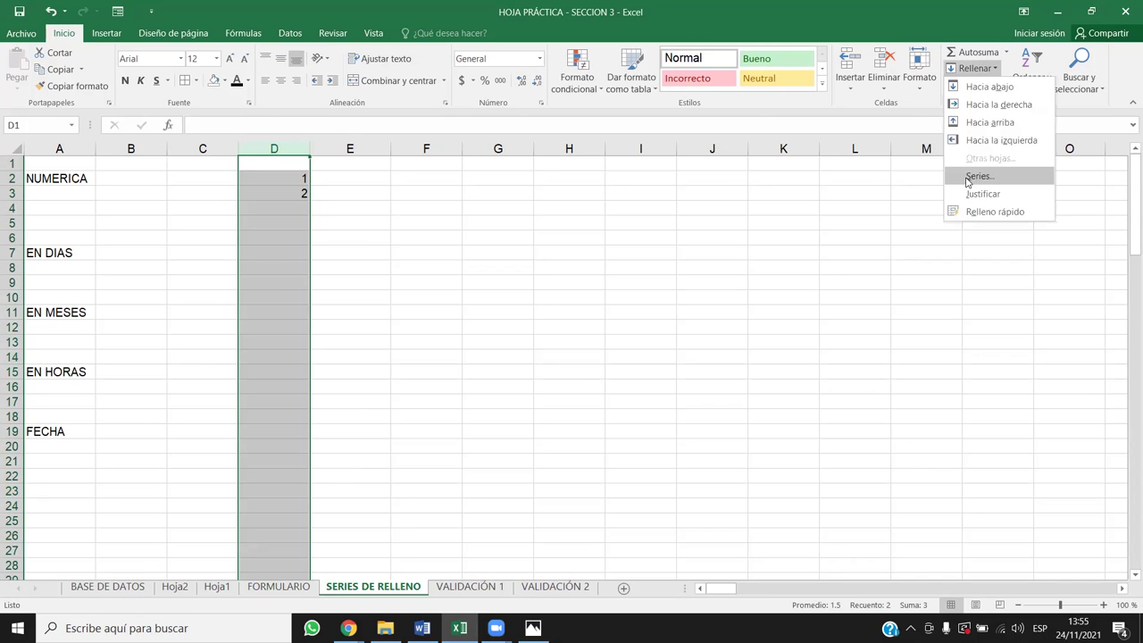
pyautogui.click(968, 178)
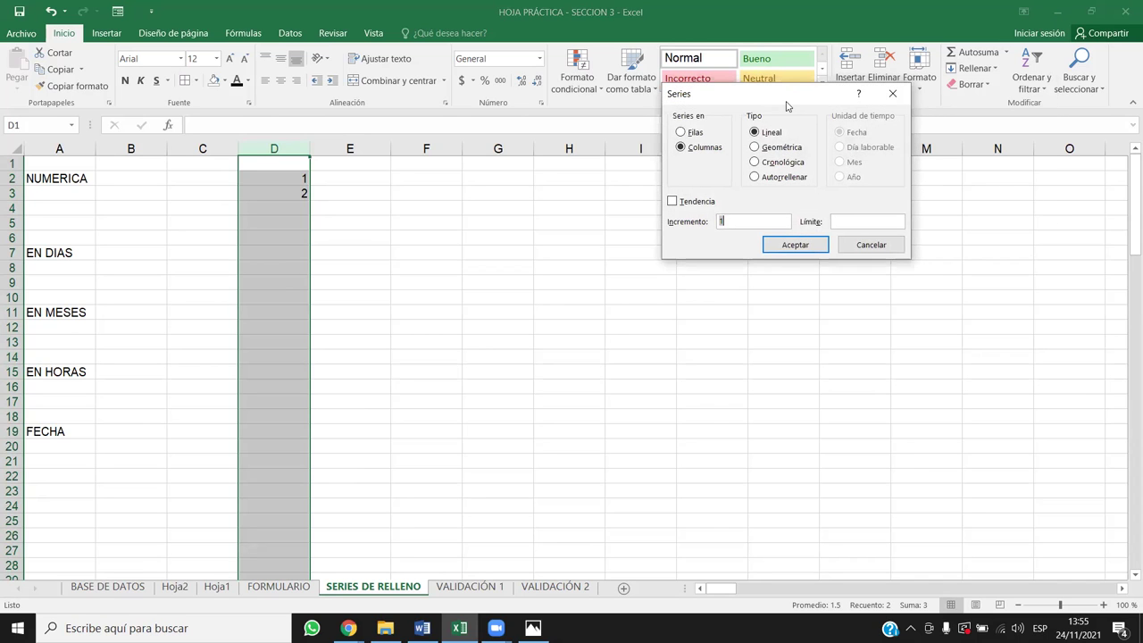
pyautogui.moveTo(800, 91); pyautogui.dragTo(595, 248)
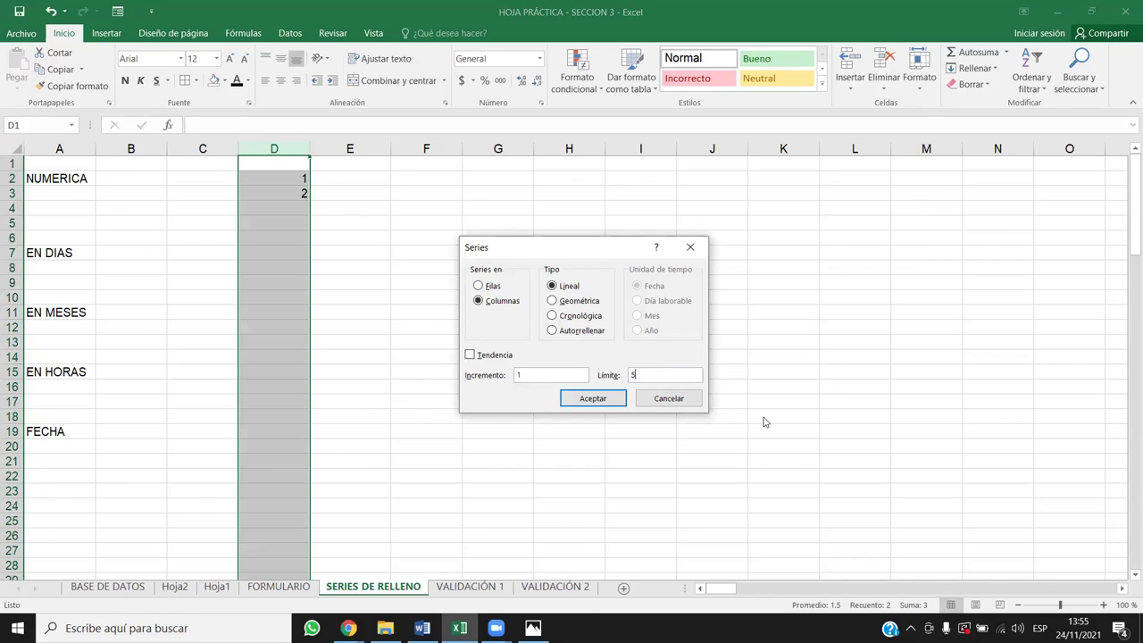
pyautogui.click(594, 399)
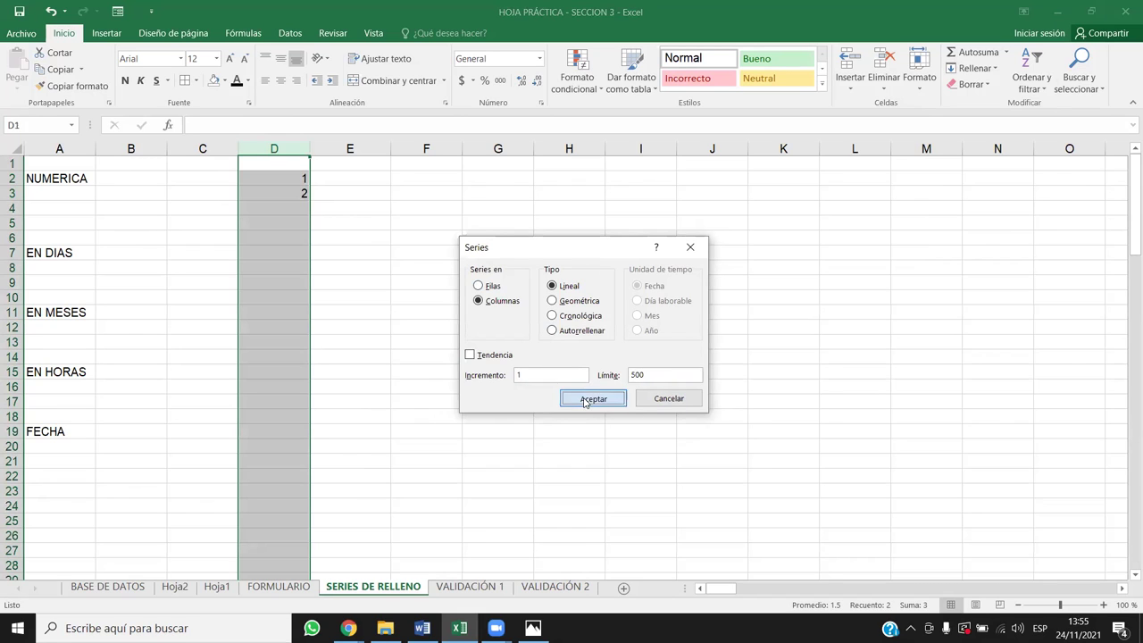
pyautogui.click(293, 176)
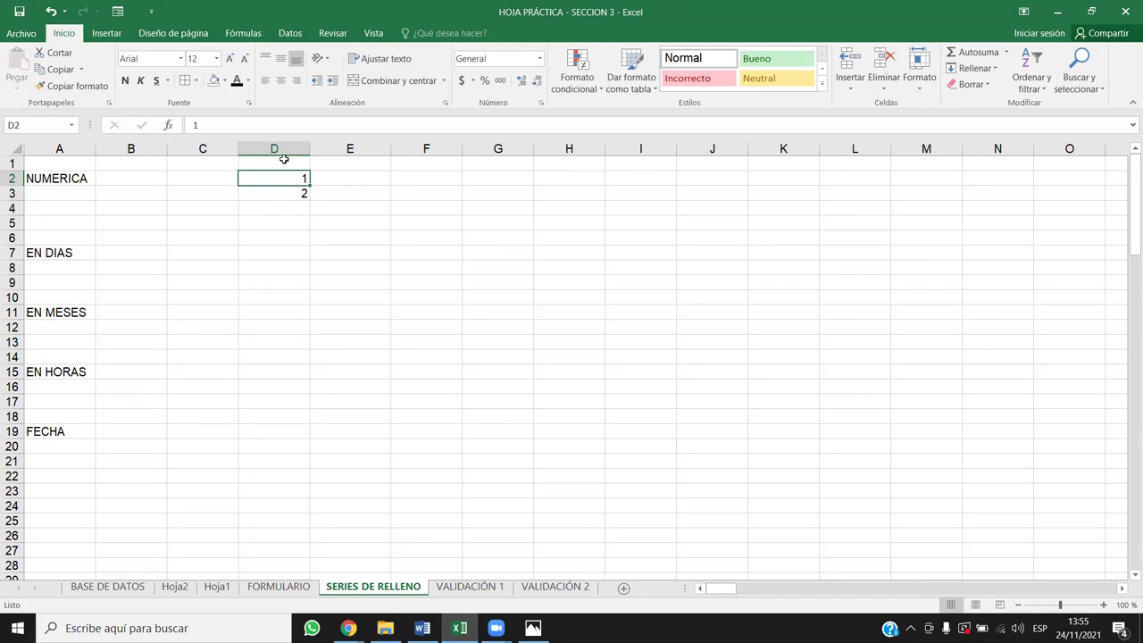
pyautogui.moveTo(298, 177); pyautogui.dragTo(301, 192)
pyautogui.click(425, 236)
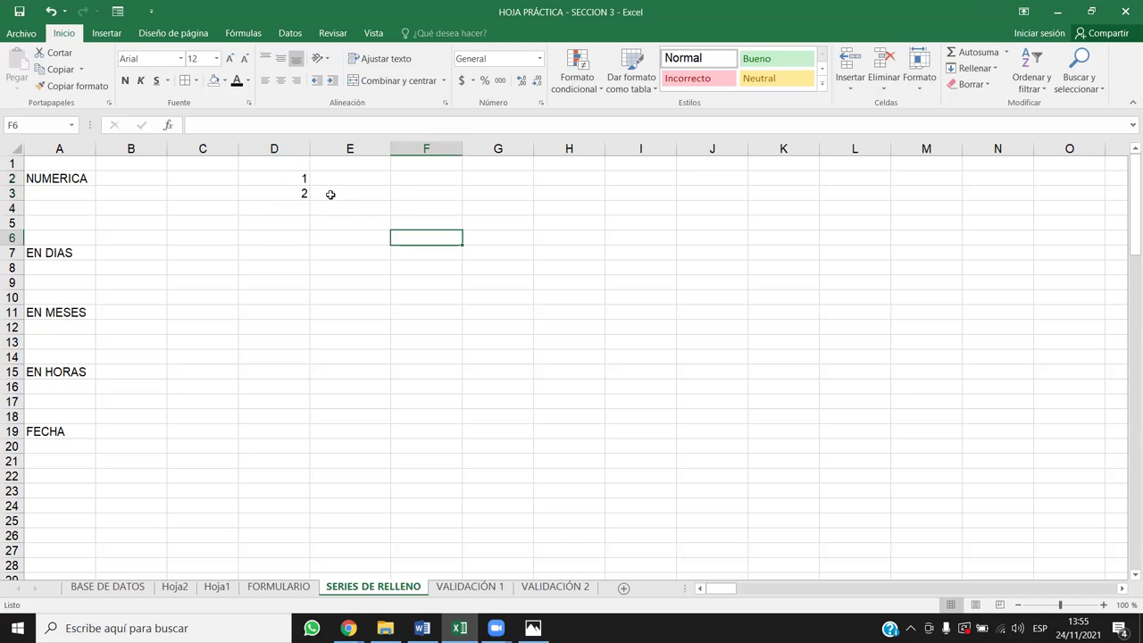
pyautogui.click(275, 149)
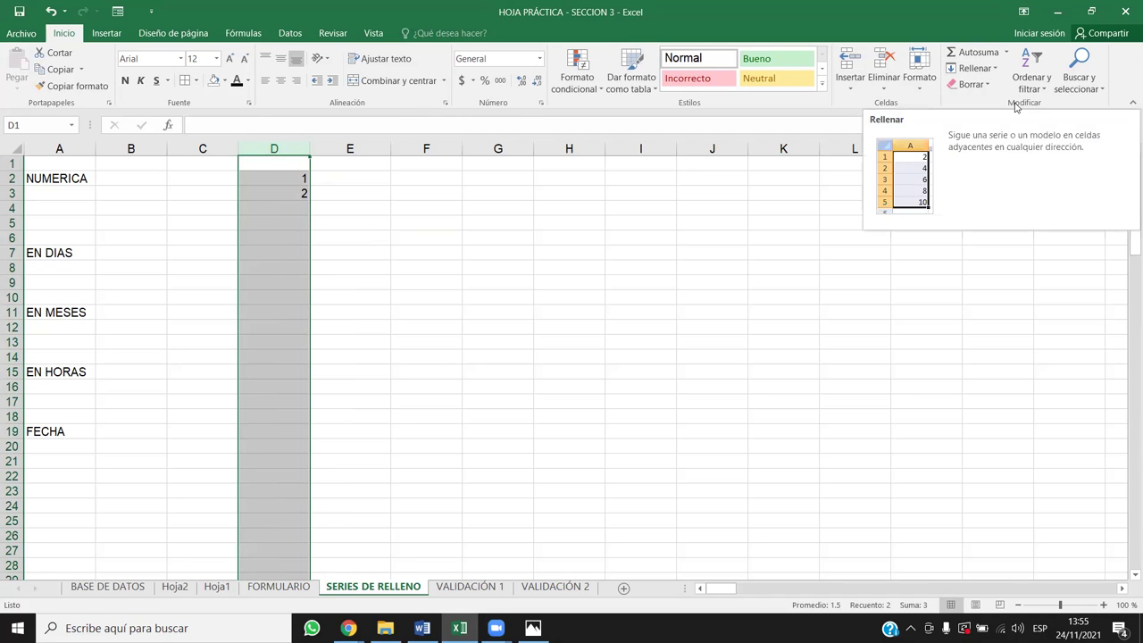
pyautogui.click(995, 70)
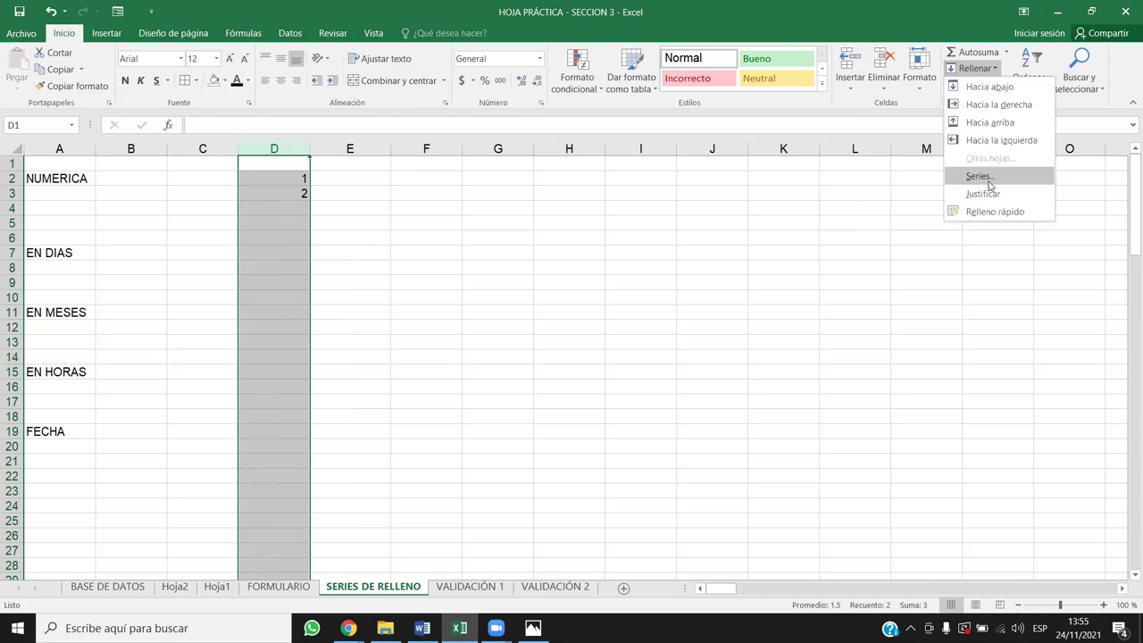
pyautogui.click(439, 280)
# - Clear D2:D3 and enter the starting values 1 and 2 in C2 and C3 instead
pyautogui.moveTo(297, 178); pyautogui.dragTo(312, 193)
pyautogui.press('Delete')
pyautogui.click(178, 186)
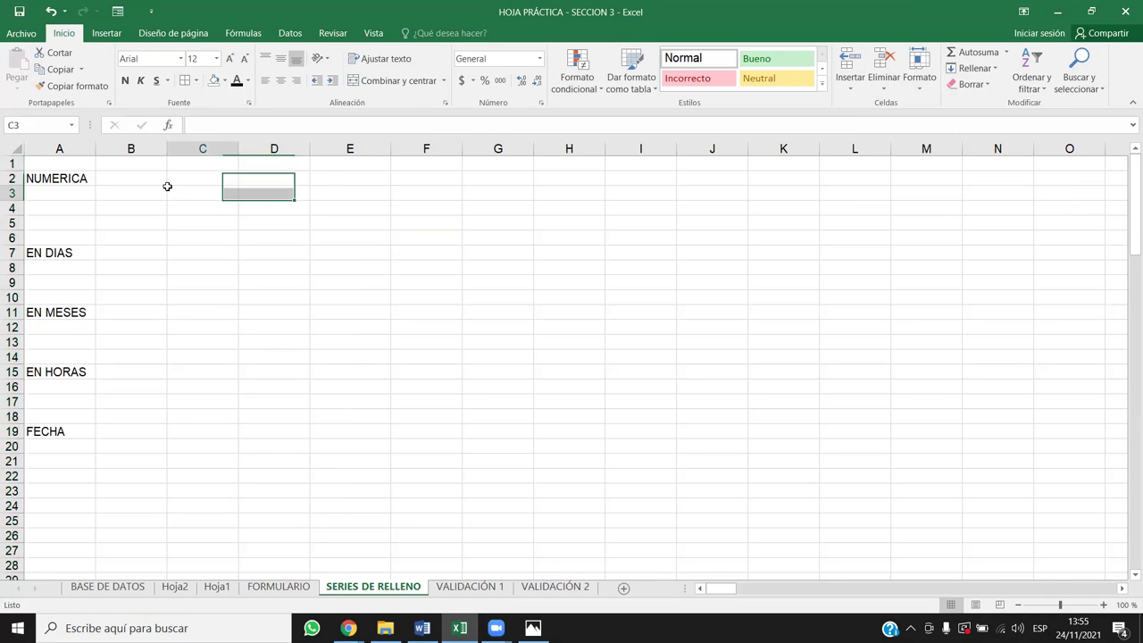
pyautogui.write('1')
pyautogui.press('Return')
pyautogui.write('2')
pyautogui.press('Return')
pyautogui.click(229, 182)
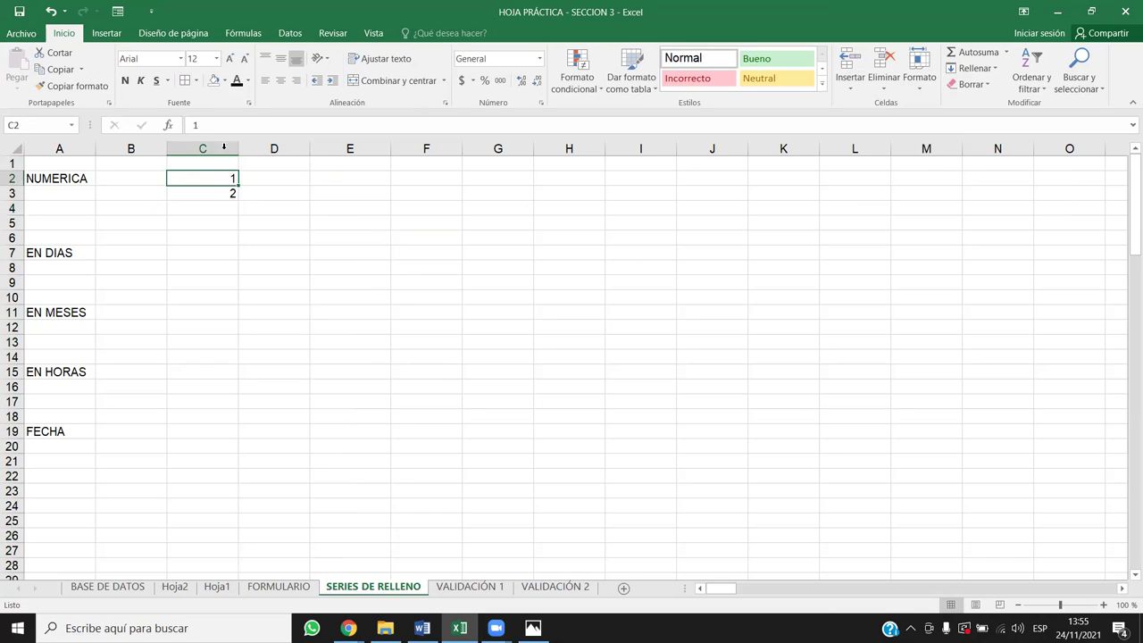
# - Starting from C2:C3, select the entire column, the entire rows 2 and 3, and the whole sheet in turn
pyautogui.hotkey('ctrl', 'space')
pyautogui.click(227, 182)
pyautogui.moveTo(227, 182); pyautogui.dragTo(230, 192)
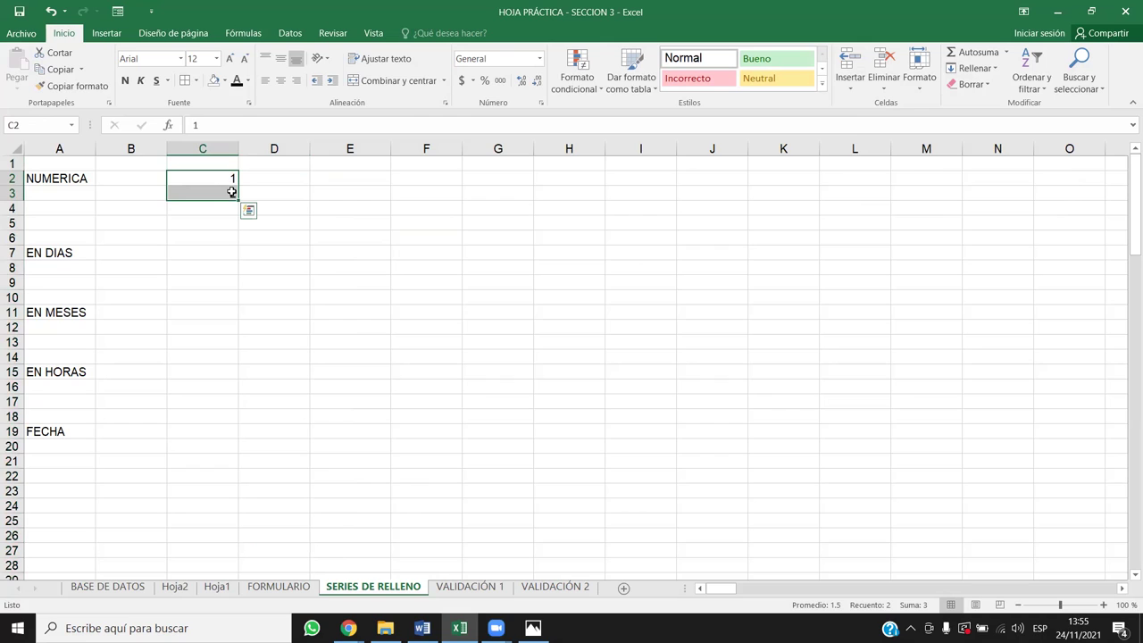
pyautogui.hotkey('shift', 'space')
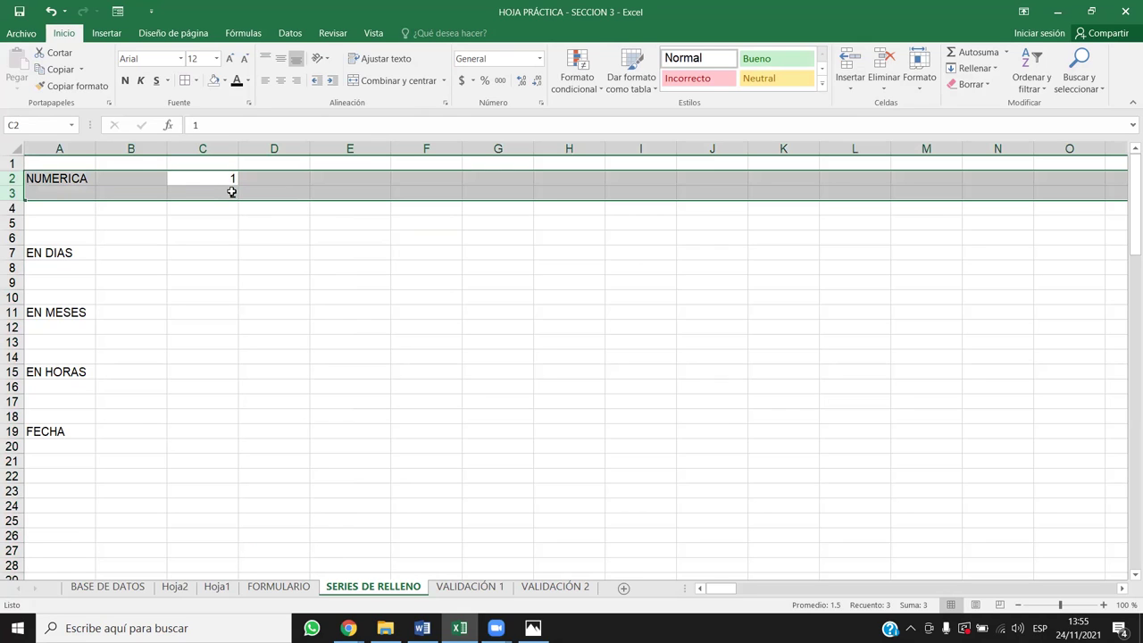
pyautogui.click(231, 192)
pyautogui.moveTo(231, 192); pyautogui.dragTo(234, 191)
pyautogui.hotkey('ctrl', 'a')
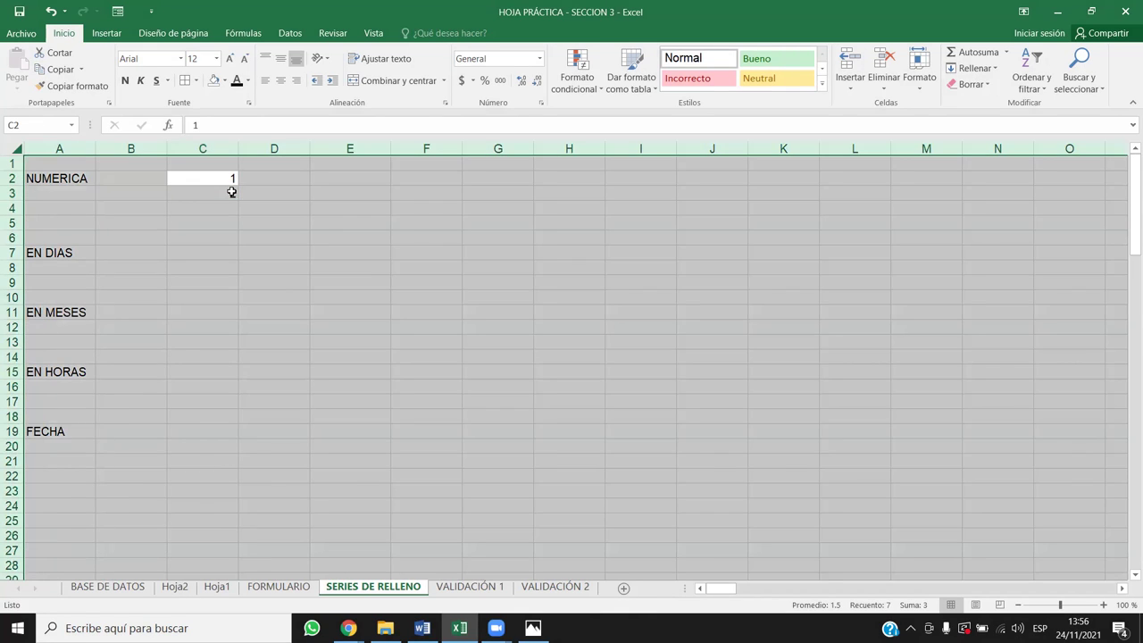
# - Try to fill all of column C with a linear Series in Columnas, using Incremento 1 and Límite 500
pyautogui.click(231, 191)
pyautogui.hotkey('ctrl', 'space')
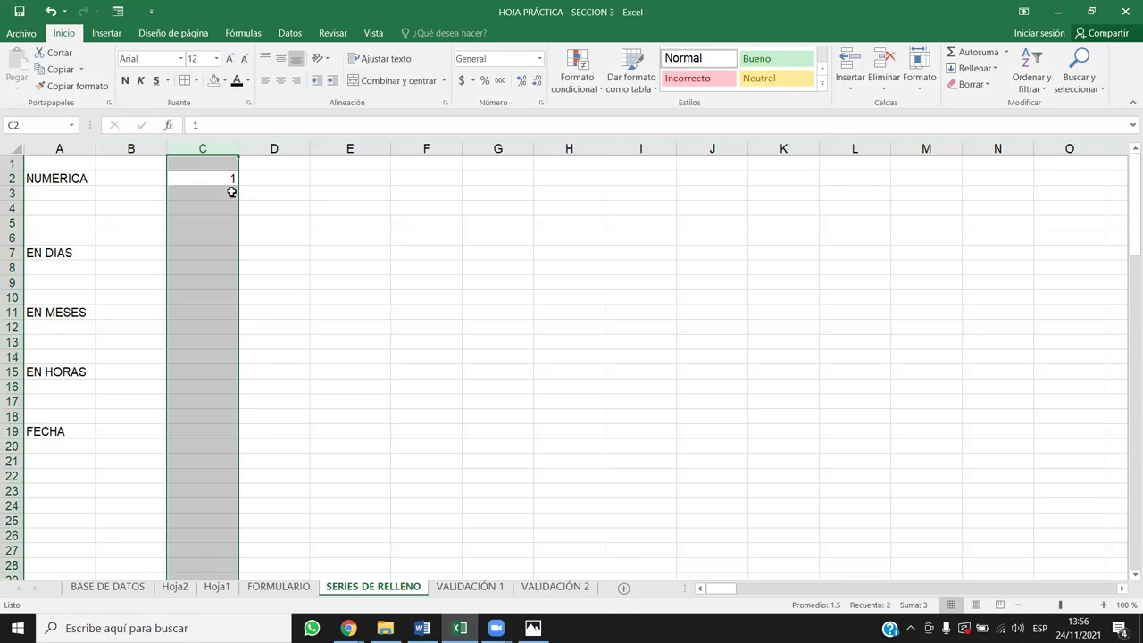
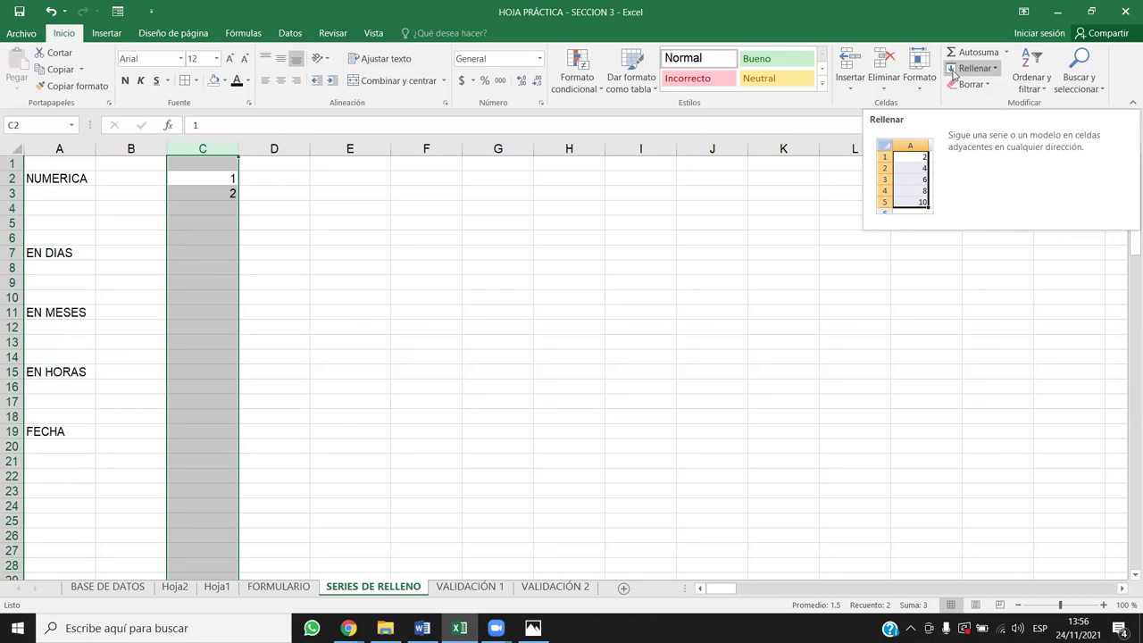
pyautogui.click(954, 72)
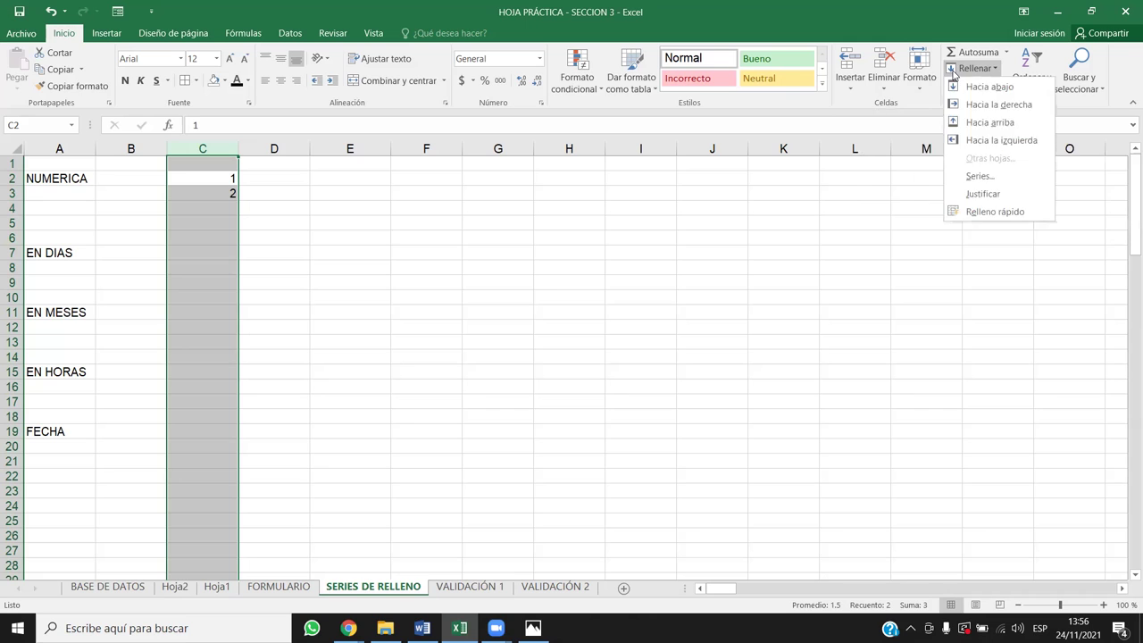
pyautogui.click(995, 174)
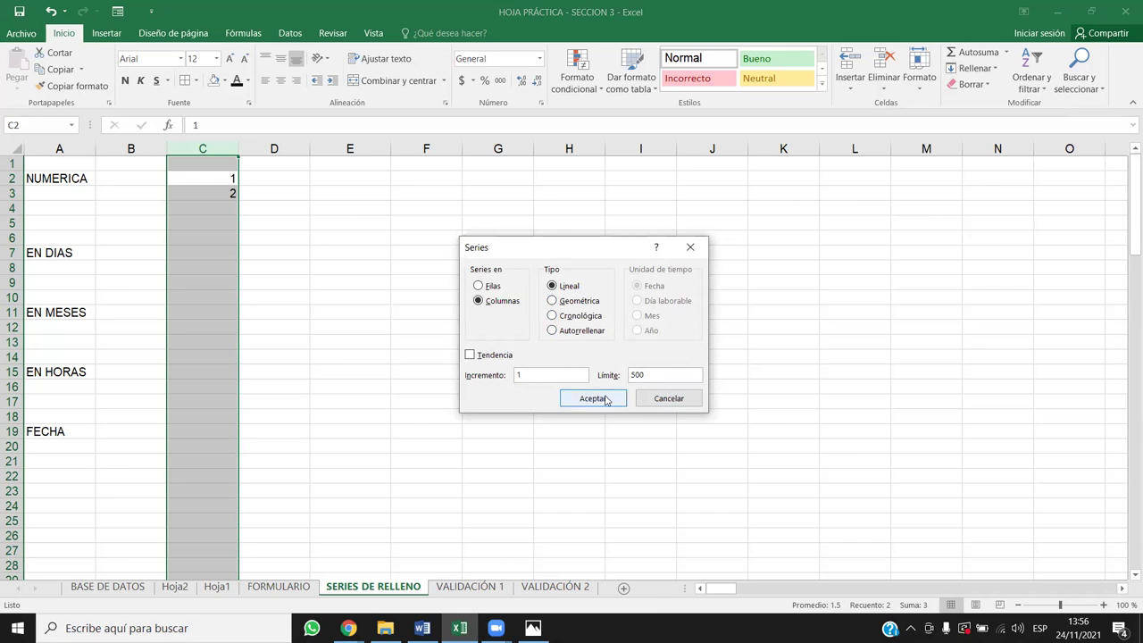
pyautogui.click(592, 398)
pyautogui.click(213, 178)
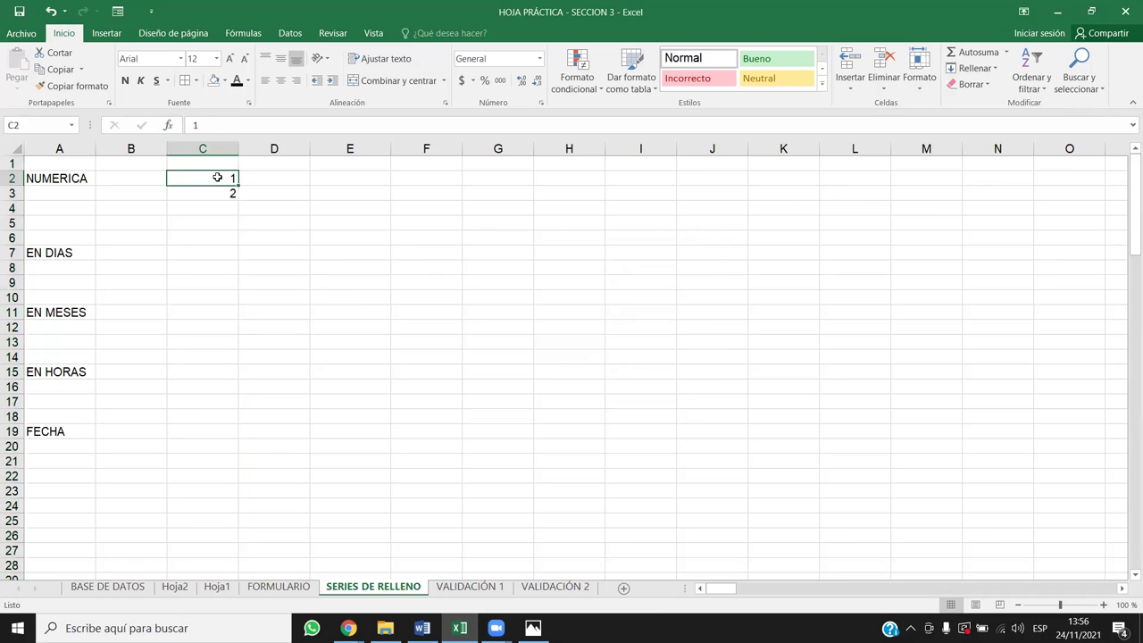
# - Enter 2 in D2 next to the starting 1 and select C2:D2
pyautogui.click(283, 182)
pyautogui.write('2')
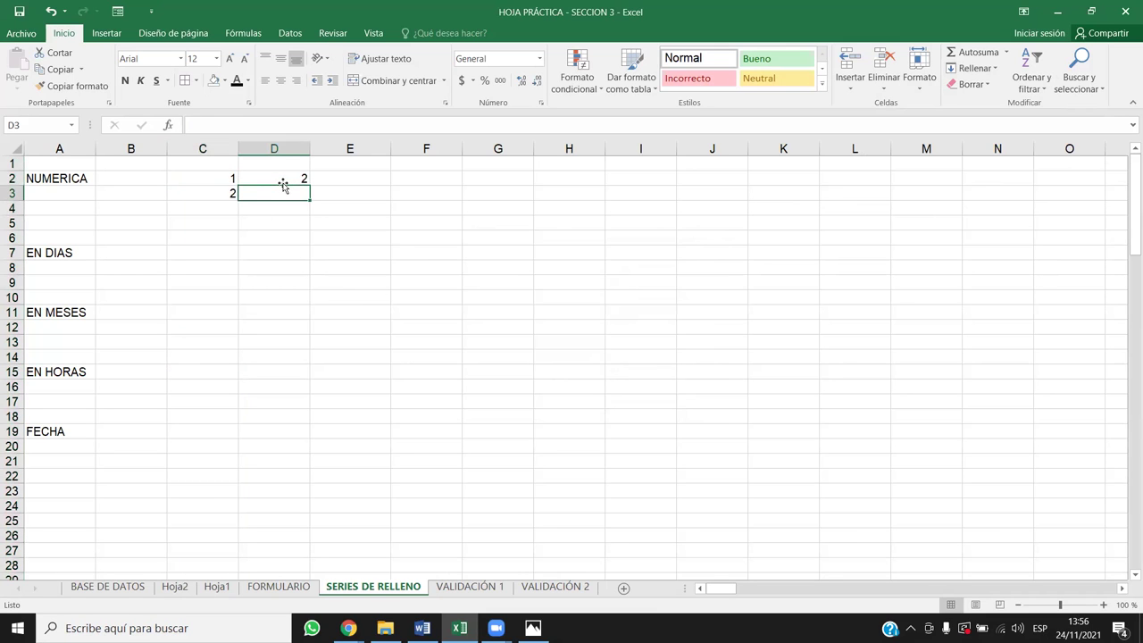
pyautogui.press('Left')
pyautogui.keyDown('shift'); pyautogui.click(282, 182); pyautogui.keyUp('shift')
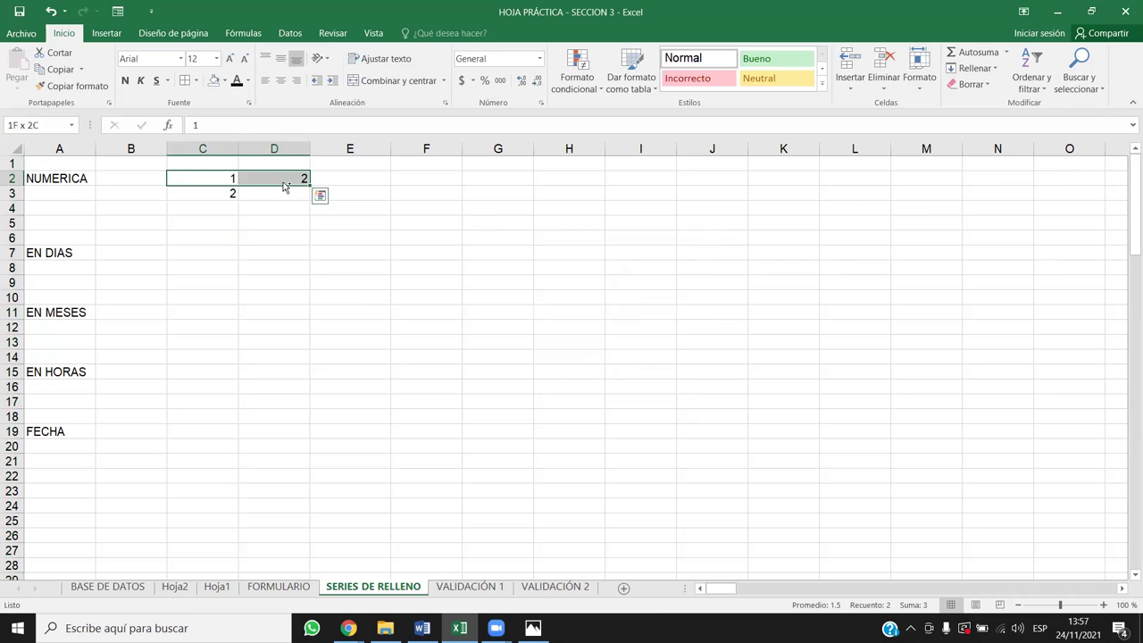
pyautogui.hotkey('ctrl', 'q')
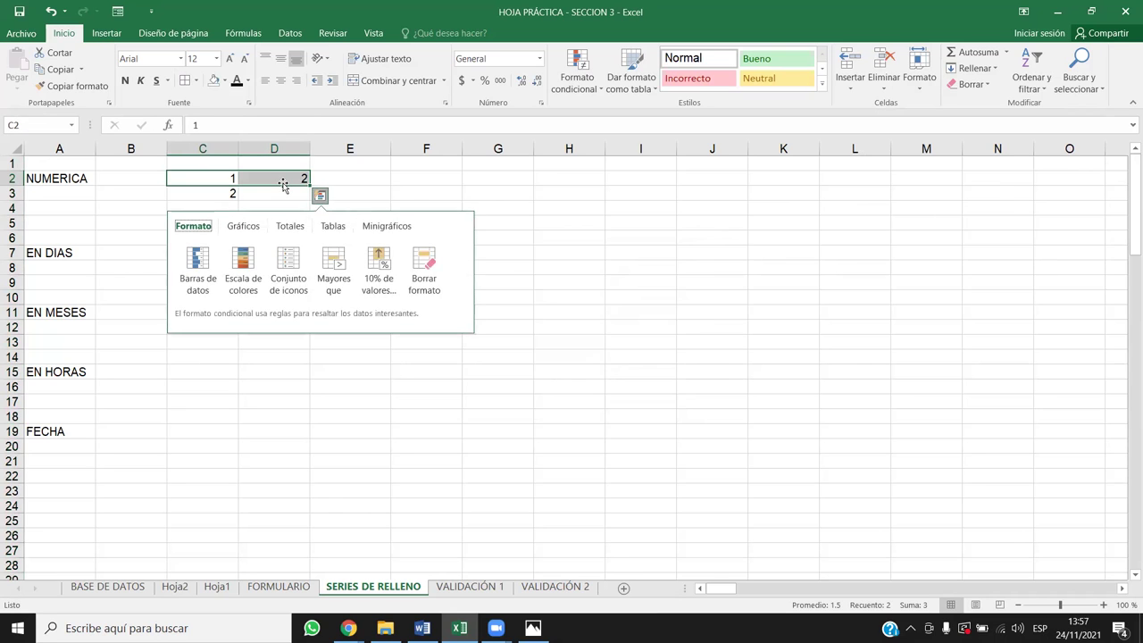
pyautogui.press('Escape')
pyautogui.write('>')
pyautogui.press('Escape')
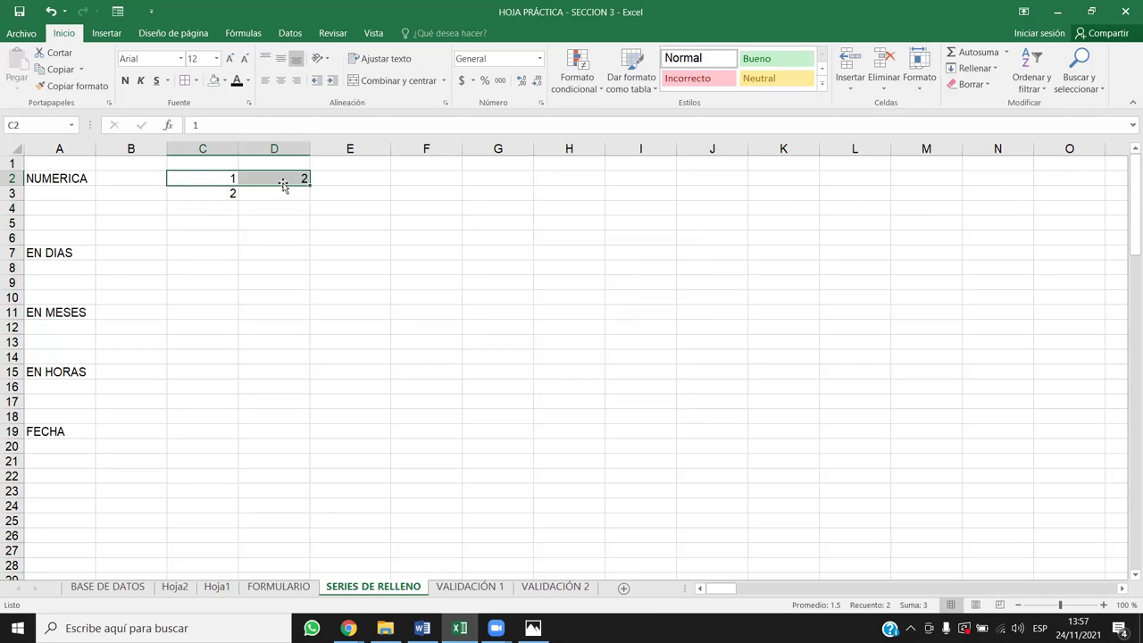
# - Try to fill the whole of row 2 with a linear Series in Filas, using Incremento 1
pyautogui.hotkey('shift', 'space')
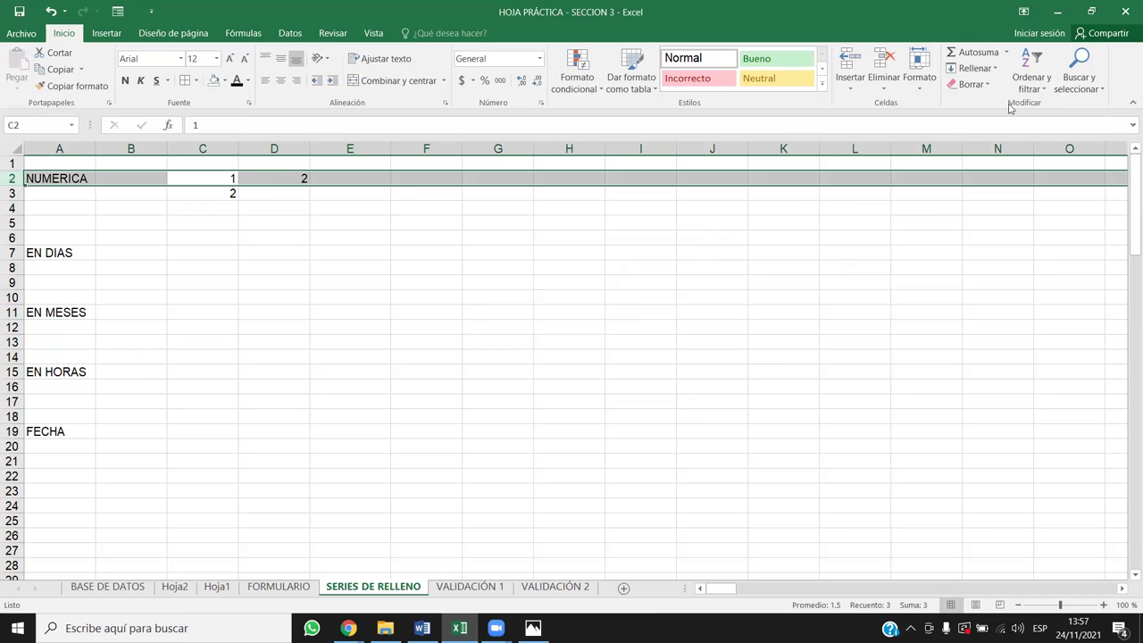
pyautogui.click(983, 73)
pyautogui.click(991, 180)
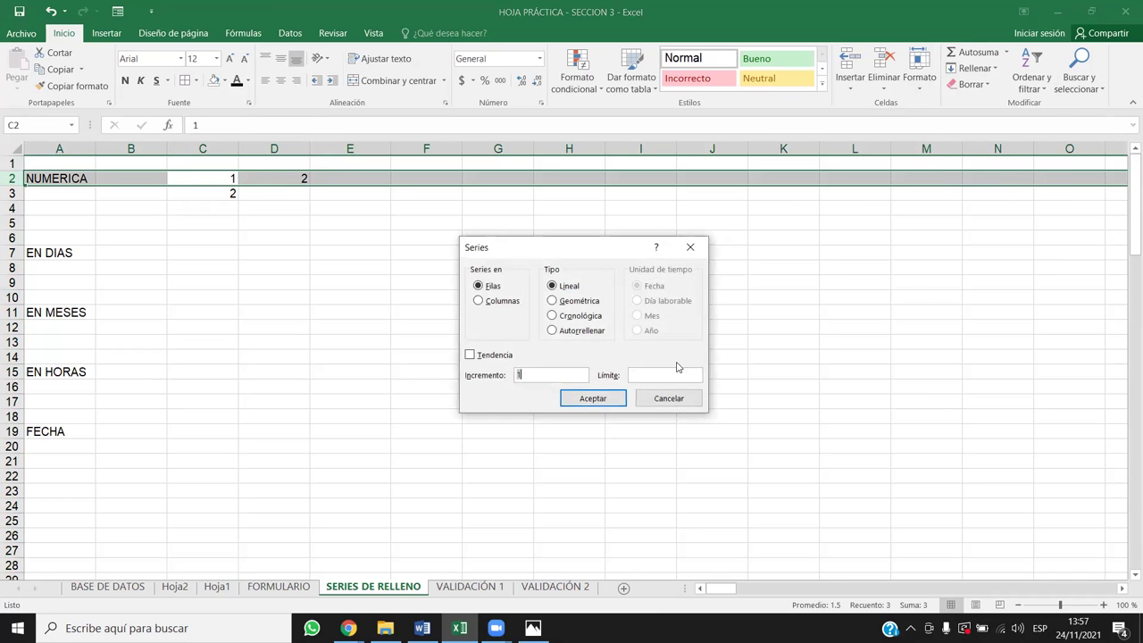
pyautogui.press('Return')
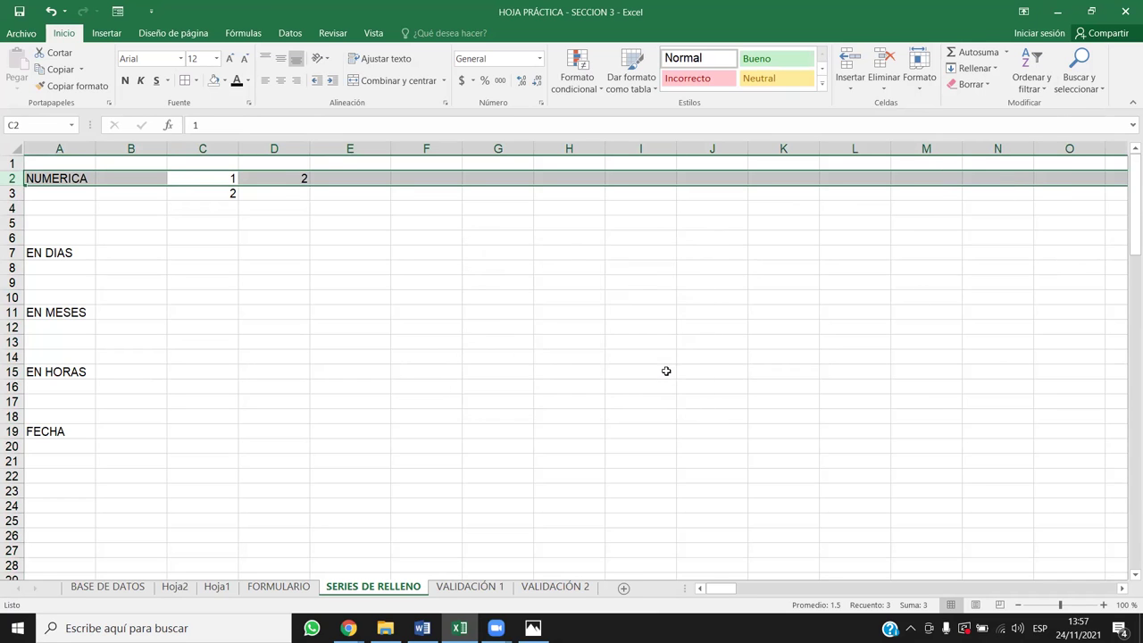
pyautogui.press('Return')
# - Clear the starting values from the range C2:E3
pyautogui.click(408, 284)
pyautogui.moveTo(211, 176); pyautogui.dragTo(313, 193)
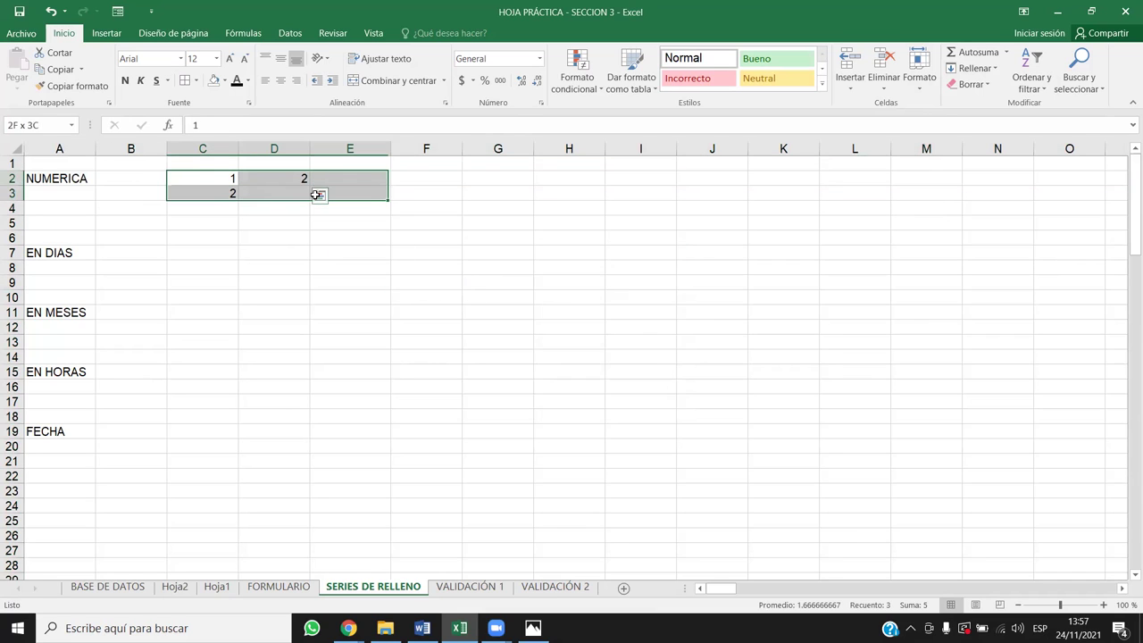
pyautogui.press('Delete')
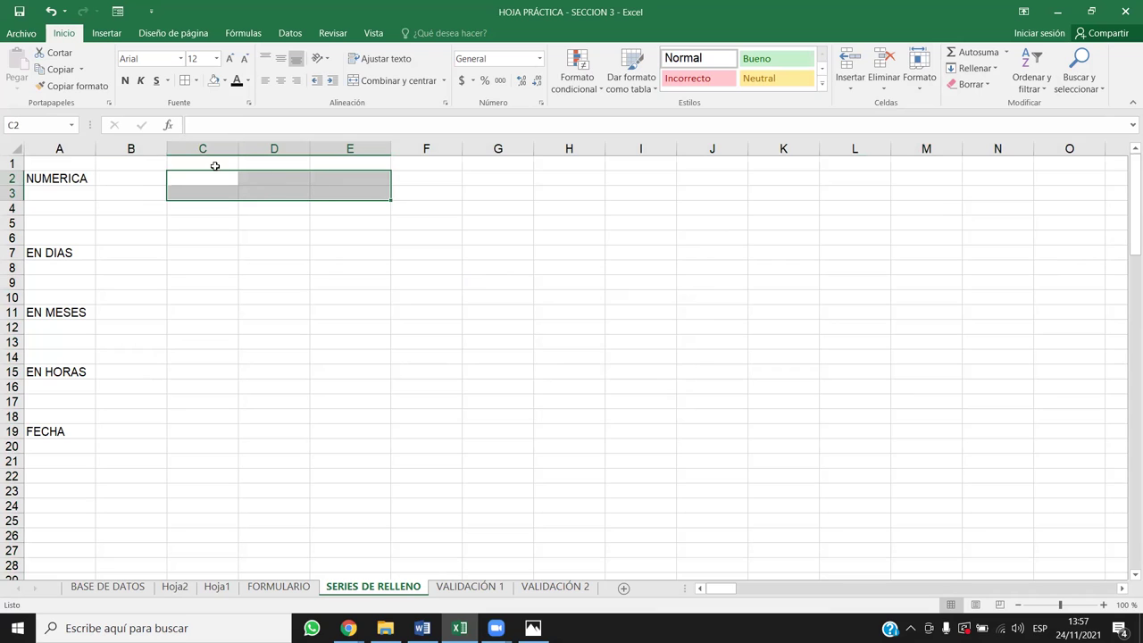
# - Enter 1 and 2 in C1 and C2 as starting values
pyautogui.click(214, 166)
pyautogui.write('1')
pyautogui.press('Return')
pyautogui.write('2')
pyautogui.press('Return')
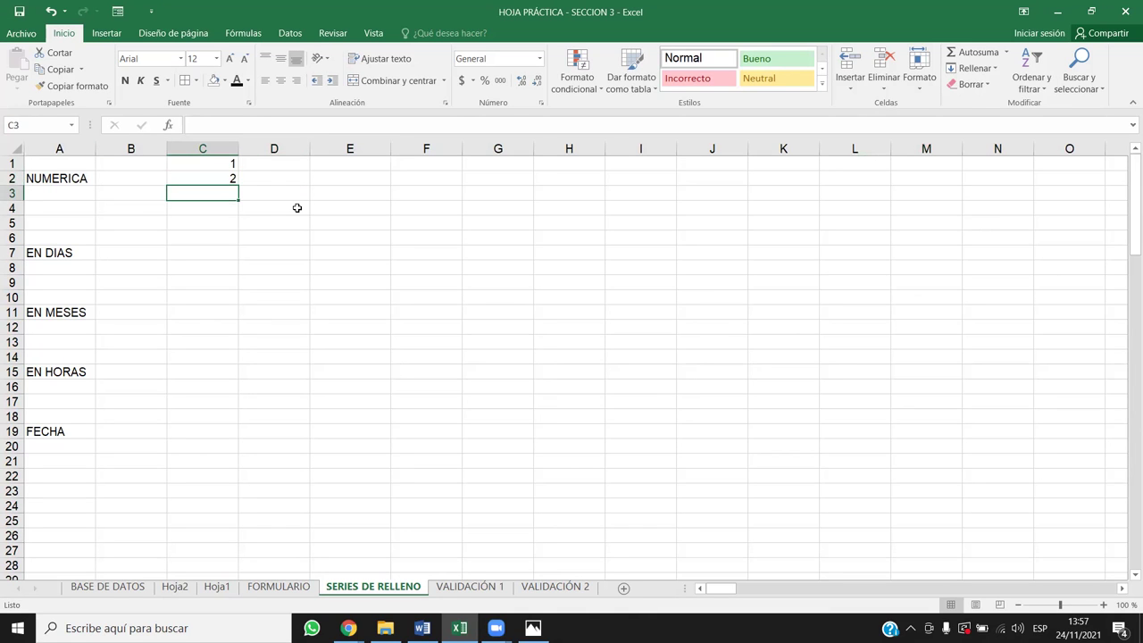
# - Fill column C from C1 with a linear Series in Columnas, using Incremento 1 and Límite 100, and select the resulting series
pyautogui.moveTo(234, 162); pyautogui.dragTo(231, 179)
pyautogui.click(229, 148)
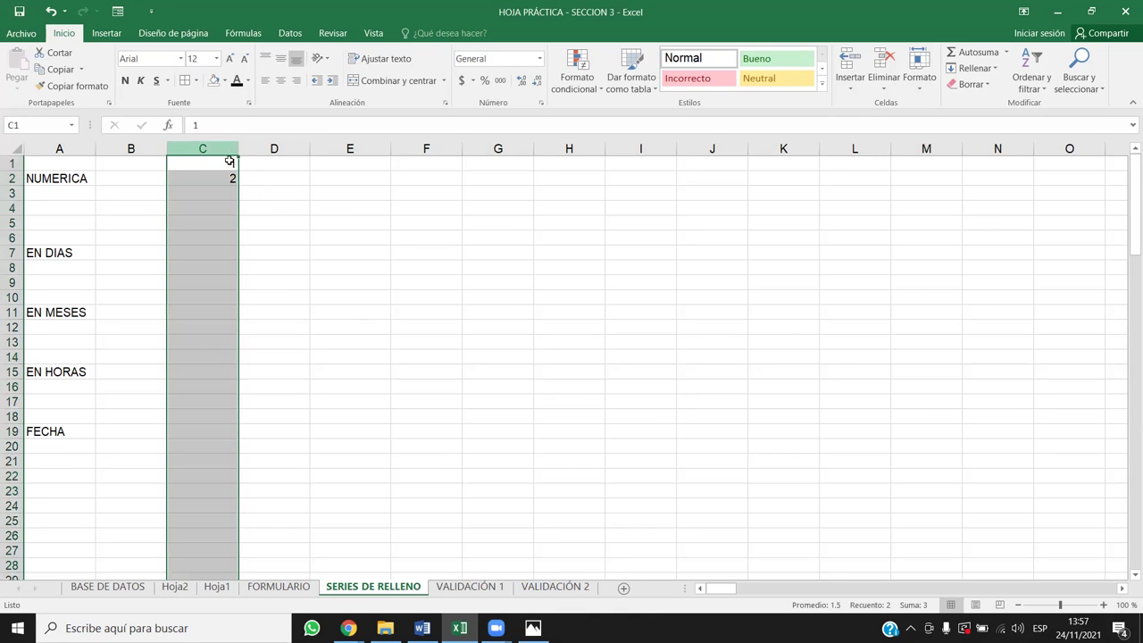
pyautogui.click(979, 71)
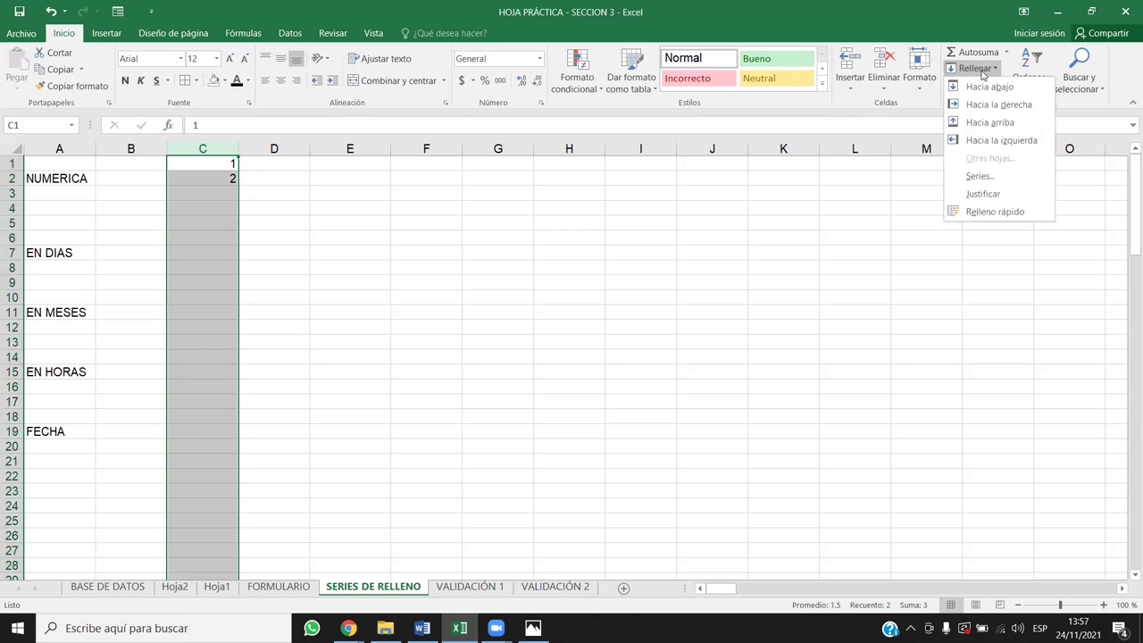
pyautogui.click(1001, 175)
pyautogui.click(482, 301)
pyautogui.click(551, 287)
pyautogui.click(516, 375)
pyautogui.press('Tab')
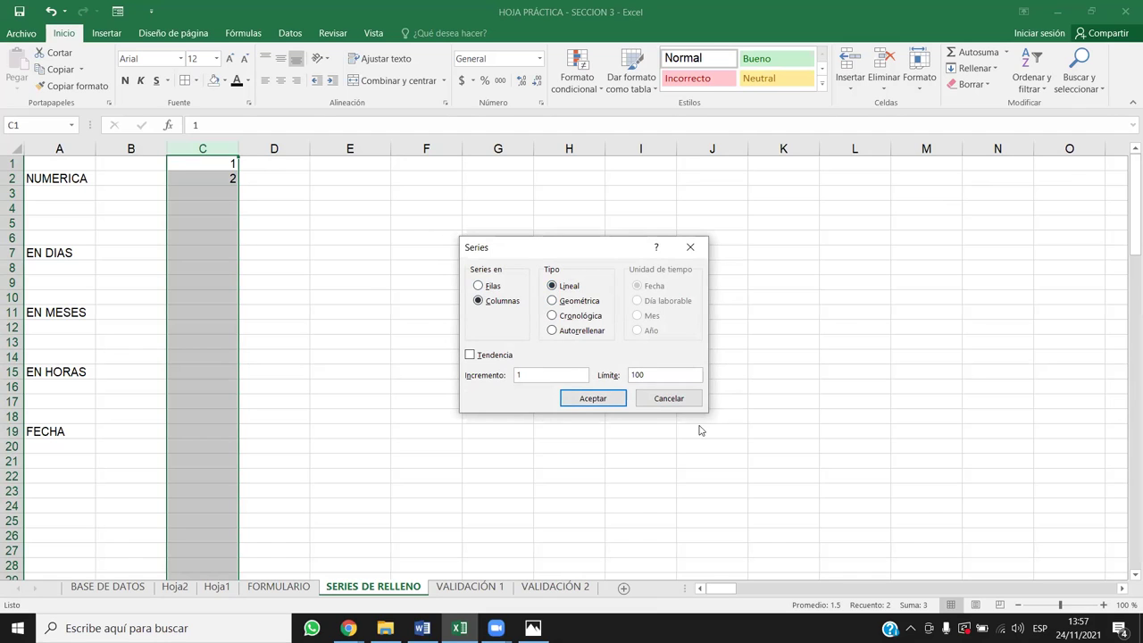
pyautogui.click(593, 399)
pyautogui.click(214, 239)
pyautogui.press('Down')
pyautogui.hotkey('ctrl', 'Up')
pyautogui.hotkey('ctrl', 'Down')
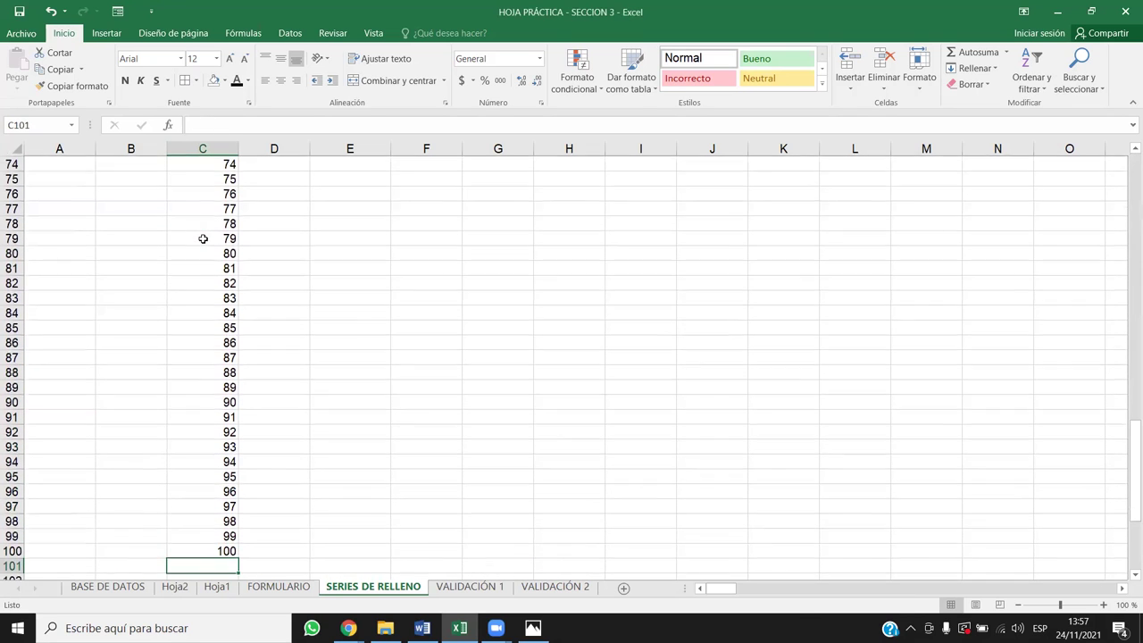
pyautogui.hotkey('ctrl', 'shift', 'Up')
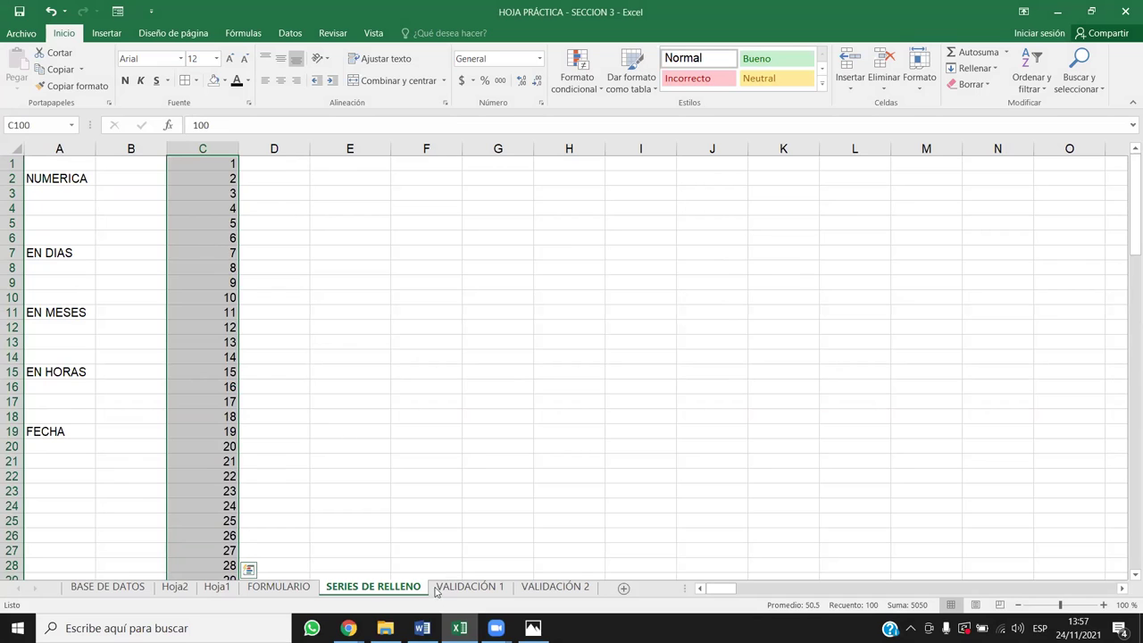
# - Enter 1 and 2 in E1 and E2 as starting values for another series
pyautogui.click(352, 159)
pyautogui.write('1')
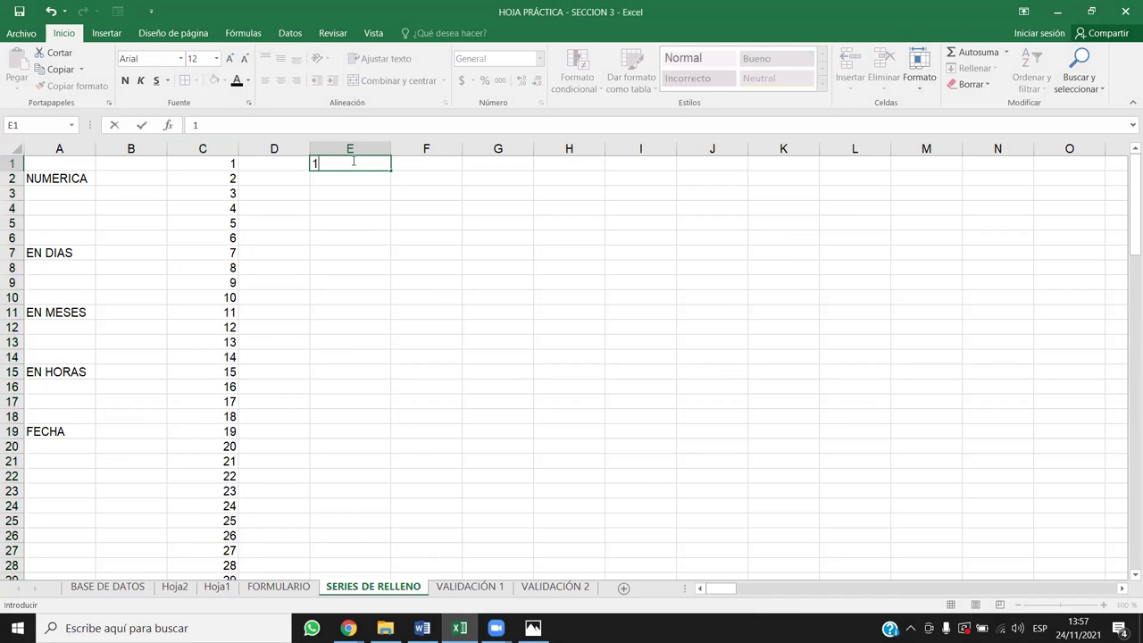
pyautogui.press('Return')
pyautogui.write('2')
pyautogui.press('Return')
# - Fill column E with a linear Series in Columnas using Incremento 1, and check where the series ends
pyautogui.click(377, 147)
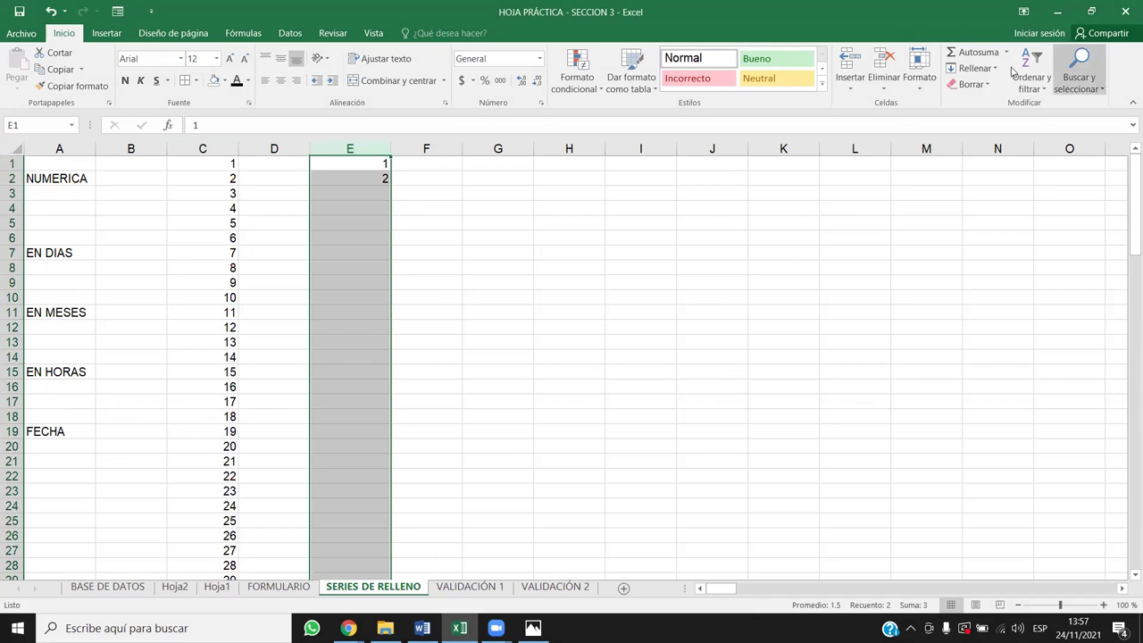
pyautogui.click(973, 67)
pyautogui.click(972, 176)
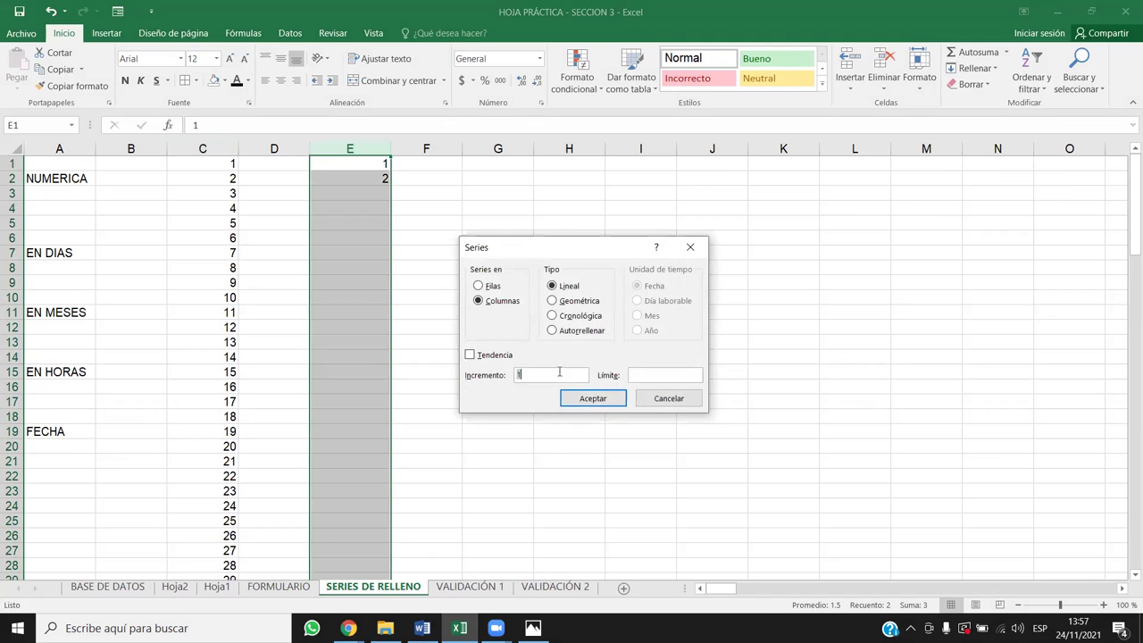
pyautogui.click(614, 398)
pyautogui.click(304, 371)
pyautogui.press('Right')
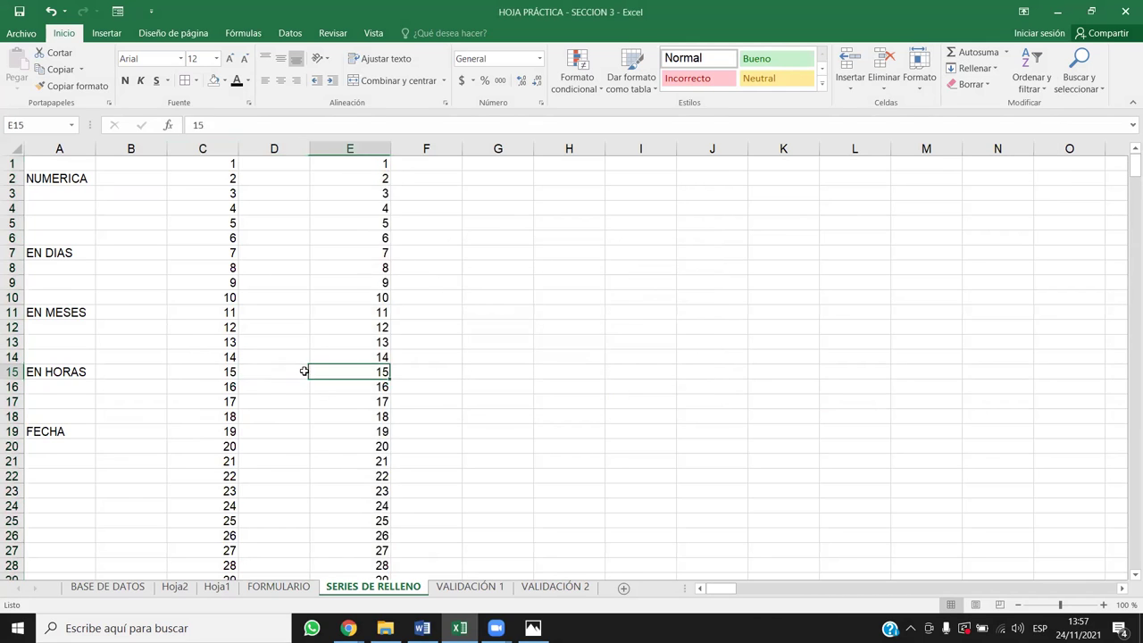
pyautogui.hotkey('ctrl', 'Down')
pyautogui.hotkey('ctrl', 'Up')
pyautogui.press('Left')
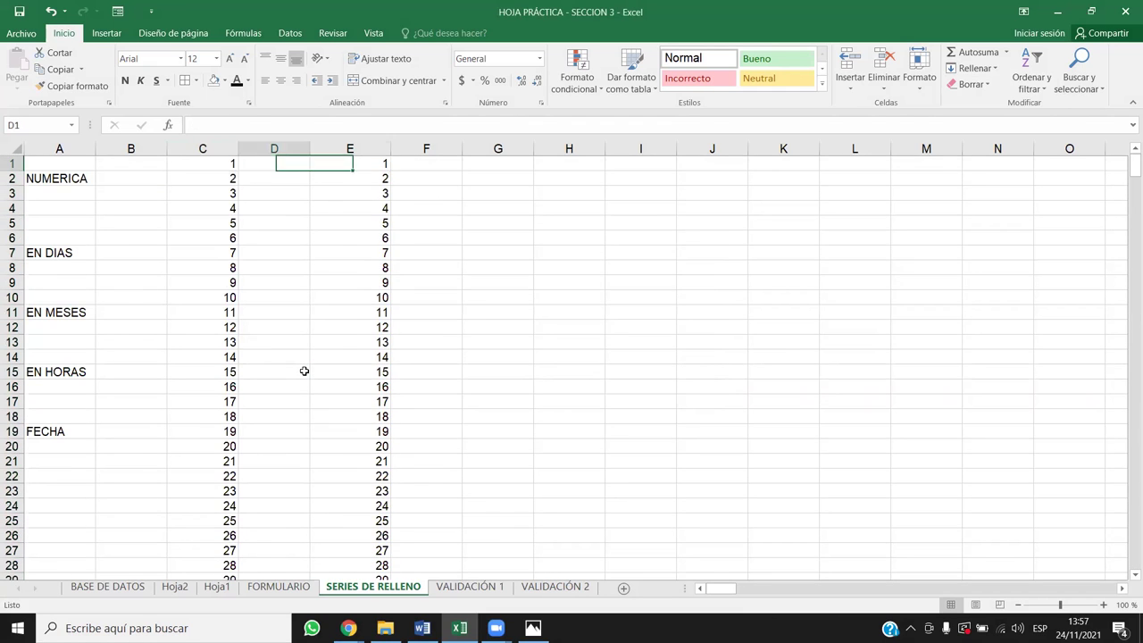
# - Enter the starting values 1 and 2 in G2 and G3, below the first row of column G
pyautogui.click(499, 183)
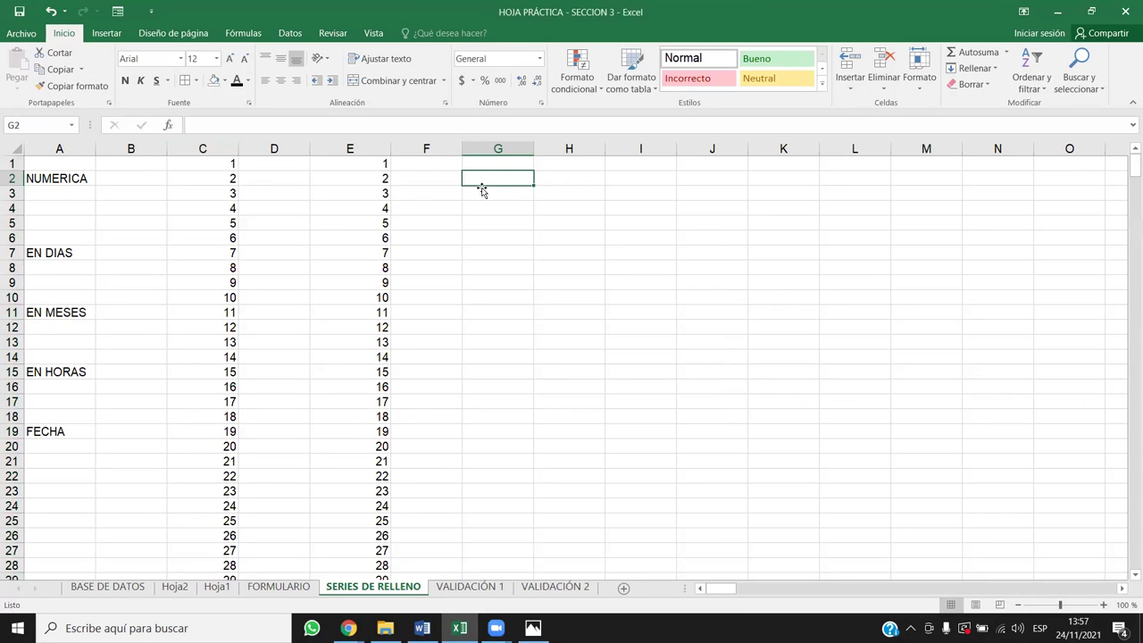
pyautogui.write('12')
pyautogui.press('Return')
pyautogui.press('Up')
pyautogui.write('1')
pyautogui.press('Return')
pyautogui.write('2')
pyautogui.press('Return')
pyautogui.moveTo(523, 182); pyautogui.dragTo(523, 191)
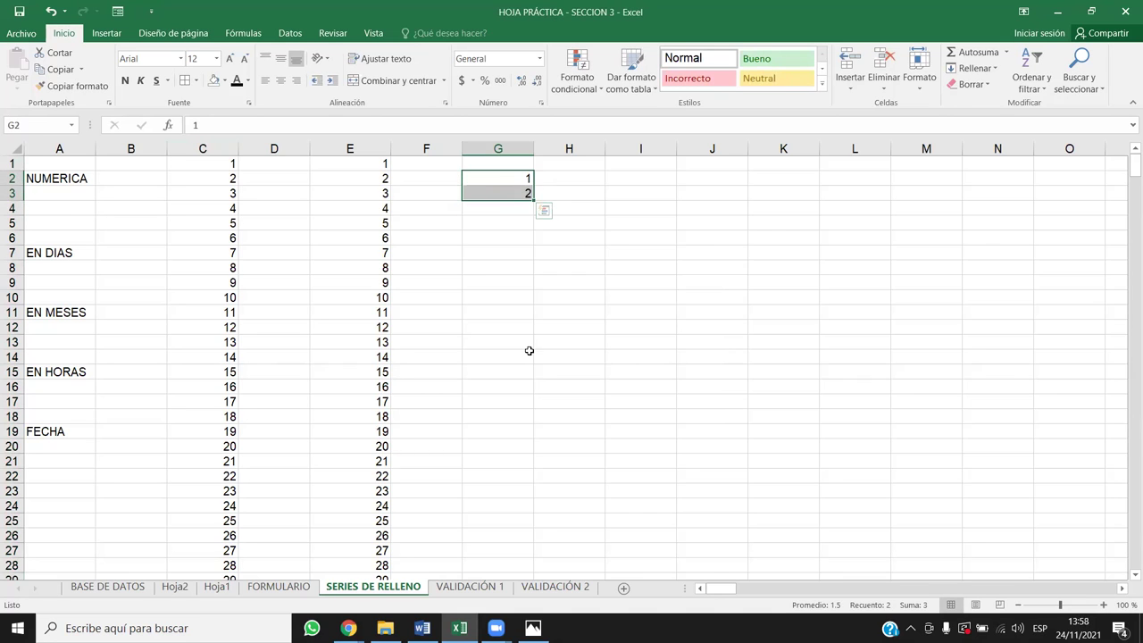
pyautogui.hotkey('ctrl', 'shift', 'Down')
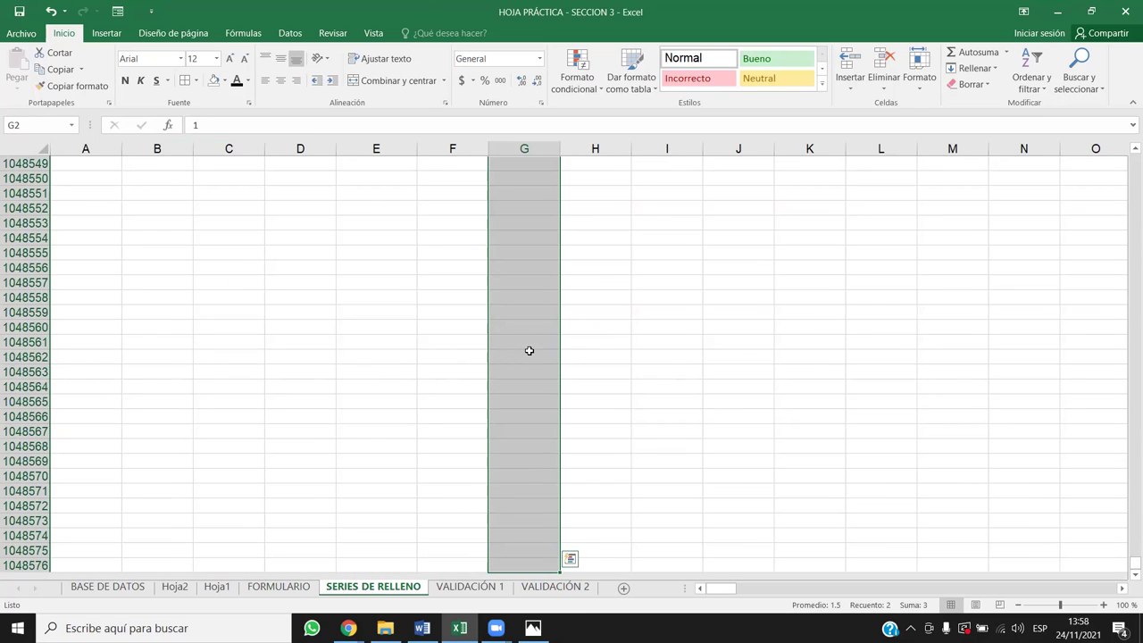
pyautogui.click(972, 69)
pyautogui.click(970, 70)
pyautogui.click(970, 68)
pyautogui.click(545, 309)
pyautogui.click(546, 309)
pyautogui.hotkey('ctrl', 'Up')
pyautogui.hotkey('ctrl', 'Up')
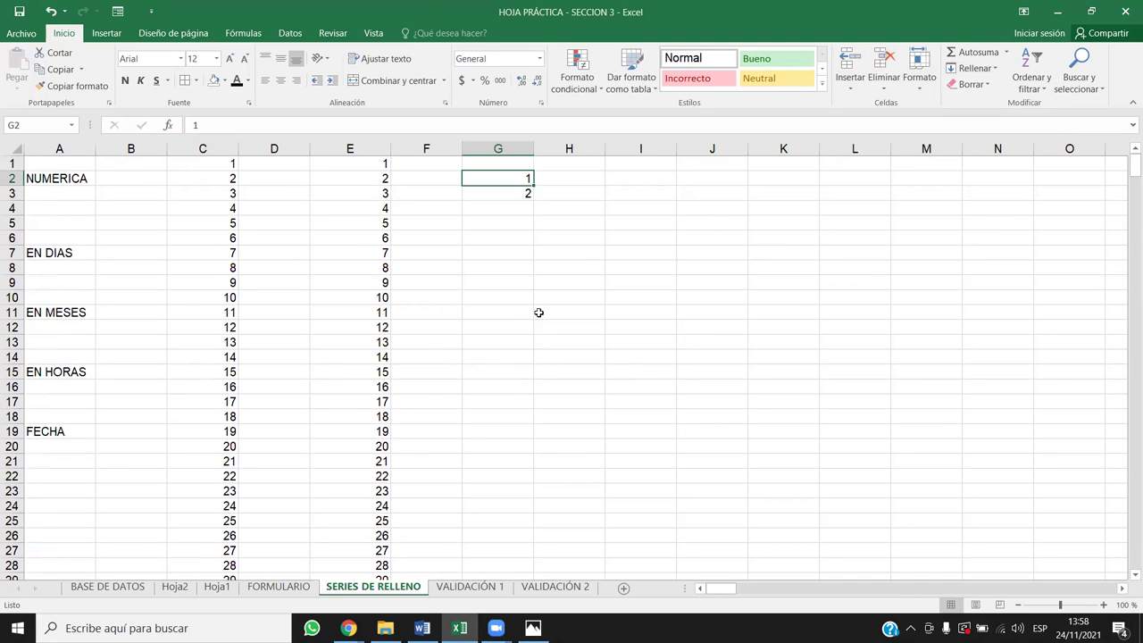
# - Fill column G from G2 downward with a linear Series in Columnas, using Incremento 1 and Límite 1000, and check its last cell
pyautogui.hotkey('ctrl', 'shift', 'Down')
pyautogui.hotkey('ctrl', 'shift', 'Down')
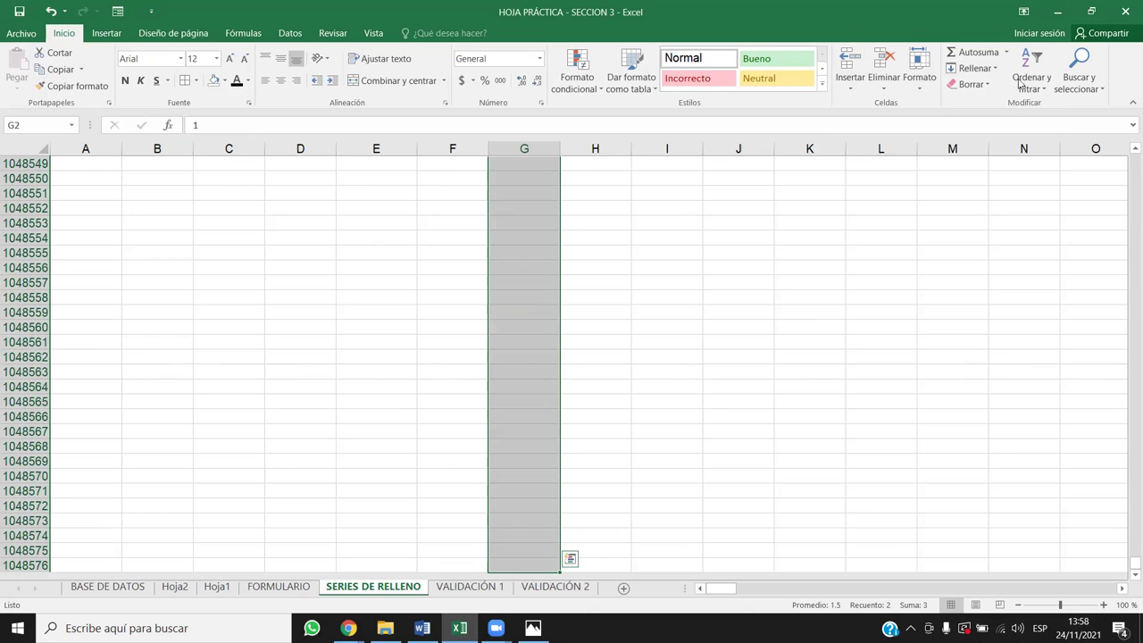
pyautogui.click(971, 67)
pyautogui.click(982, 177)
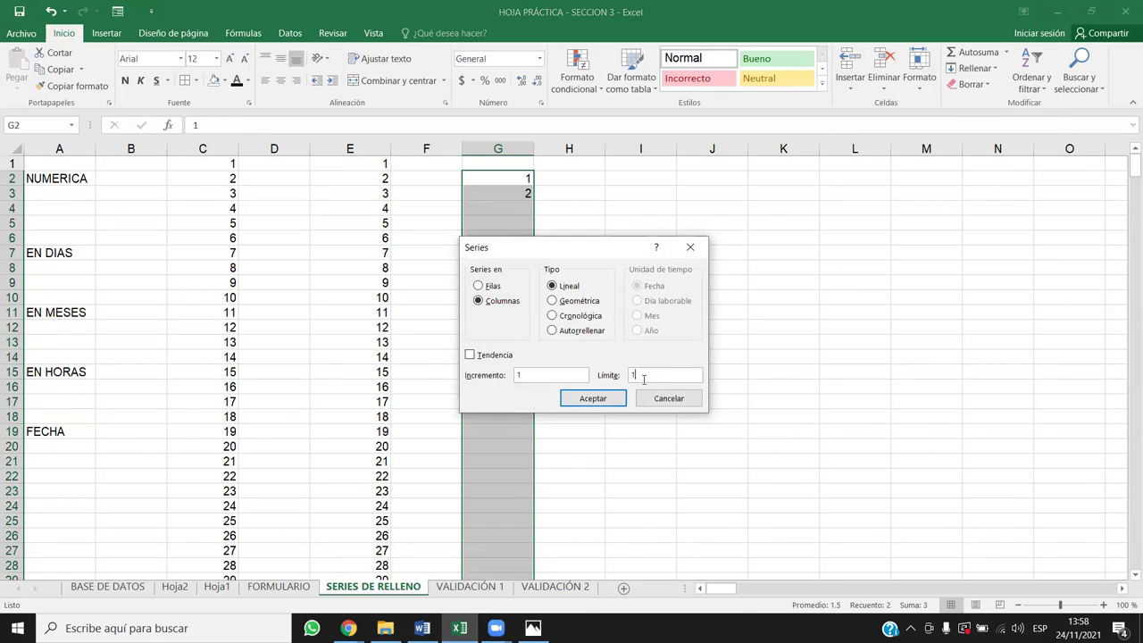
pyautogui.click(593, 398)
pyautogui.moveTo(518, 313)
pyautogui.mouseDown()
pyautogui.moveTo(517, 344)
pyautogui.moveTo(518, 323)
pyautogui.mouseUp()
pyautogui.hotkey('ctrl', 'Down')
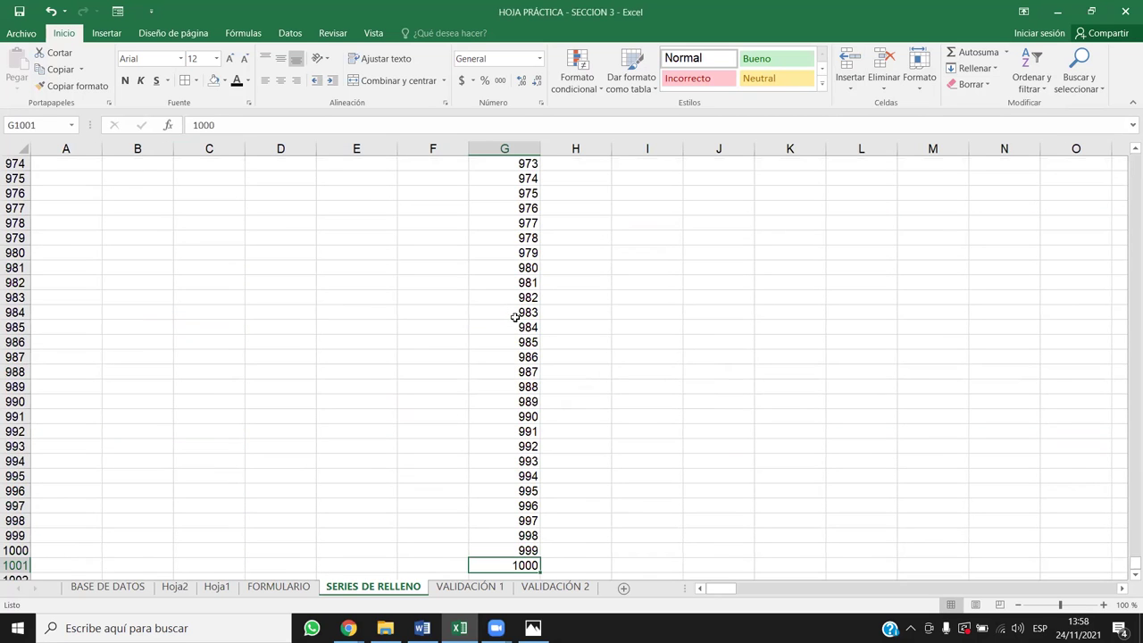
# - Review the column G series from its last value back up to G2, then select the whole series
pyautogui.scroll(-1, 515, 316)
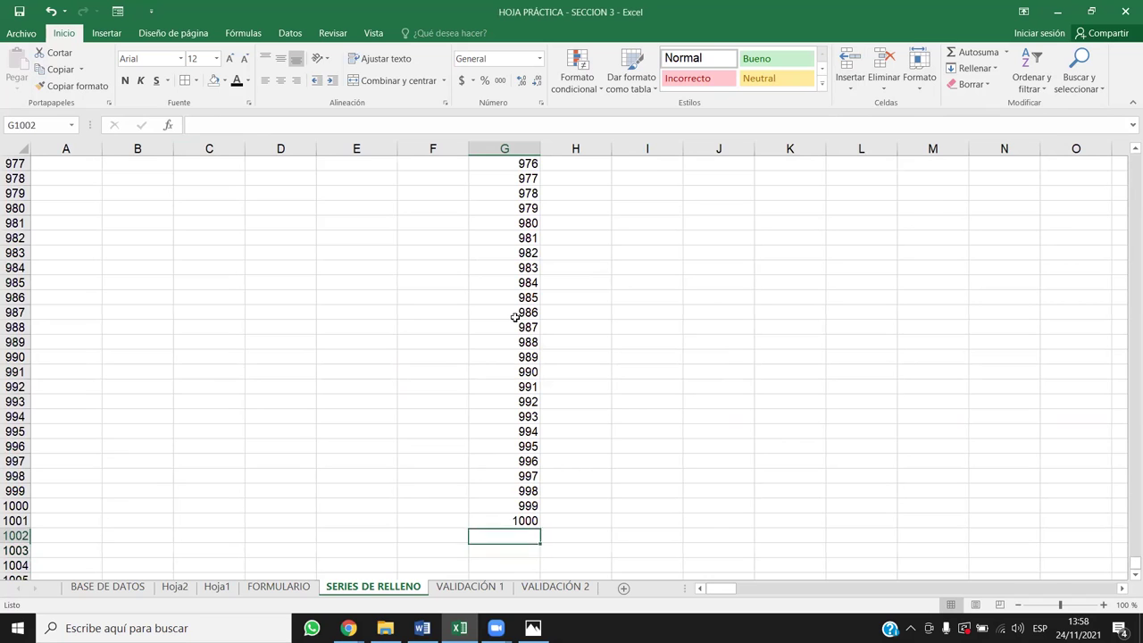
pyautogui.hotkey('ctrl', 'shift', 'Up')
pyautogui.press('Down')
pyautogui.press('Up')
pyautogui.press('Up')
pyautogui.press('Up')
pyautogui.press('Up')
pyautogui.press('Up')
pyautogui.press('Up')
pyautogui.press('Up')
pyautogui.press('Up')
pyautogui.press('Up')
pyautogui.press('Up')
pyautogui.press('Up')
pyautogui.press('Up')
pyautogui.press('Up')
pyautogui.press('Up')
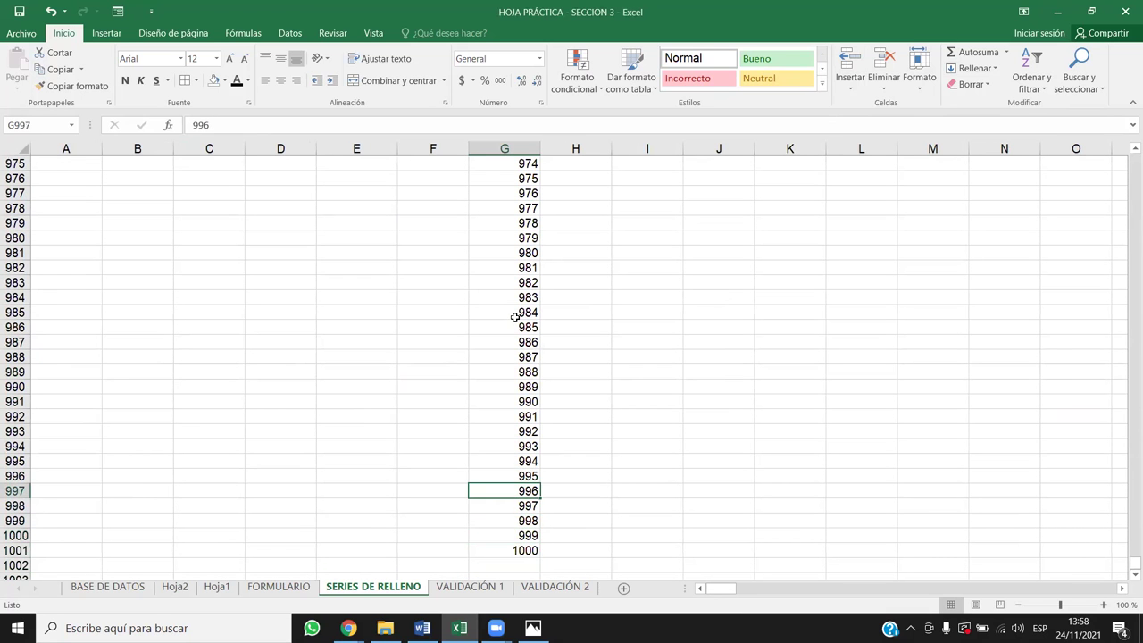
pyautogui.press('Up')
pyautogui.press('Up')
pyautogui.press('Up')
pyautogui.press('Up')
pyautogui.hotkey('ctrl', 'Up')
pyautogui.press('Down')
pyautogui.press('Up')
pyautogui.press('Up')
pyautogui.press('Down')
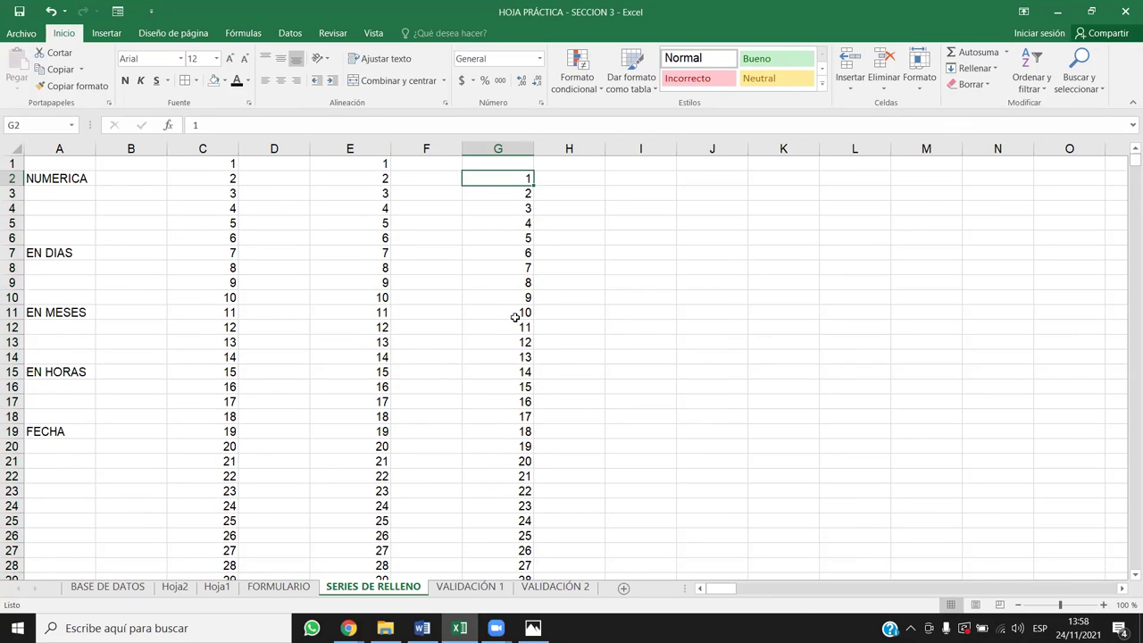
pyautogui.hotkey('ctrl', 'shift', 'Down')
pyautogui.hotkey('ctrl', 'q')
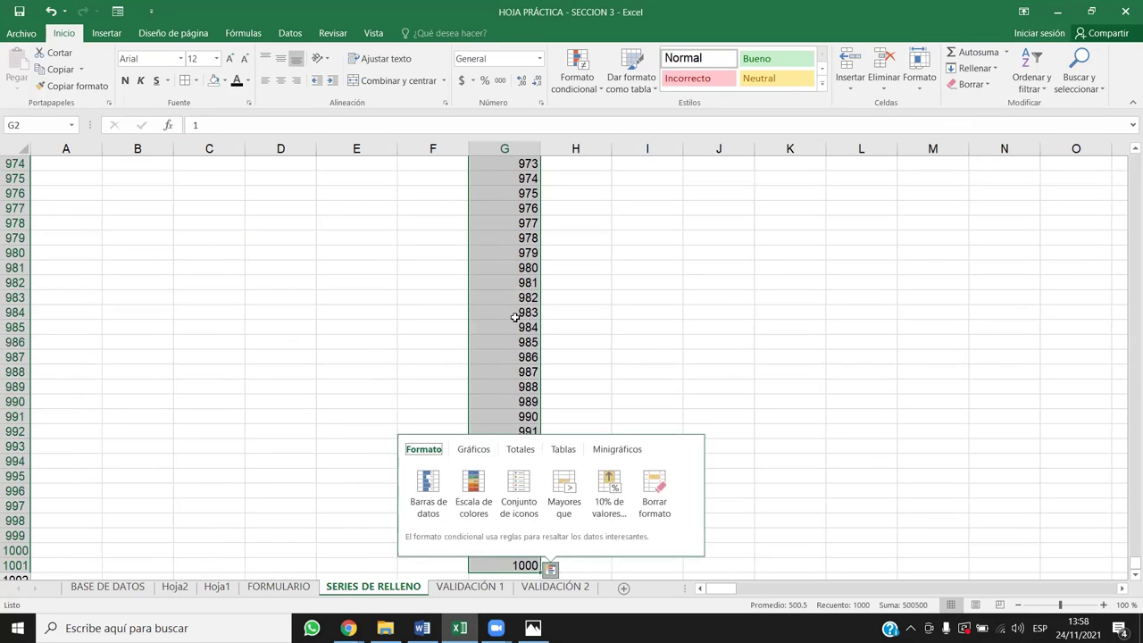
pyautogui.press('Escape')
# - Enter the weekday names Lunes in I2 and Martes in I3 as starting values for a text series
pyautogui.press('Right')
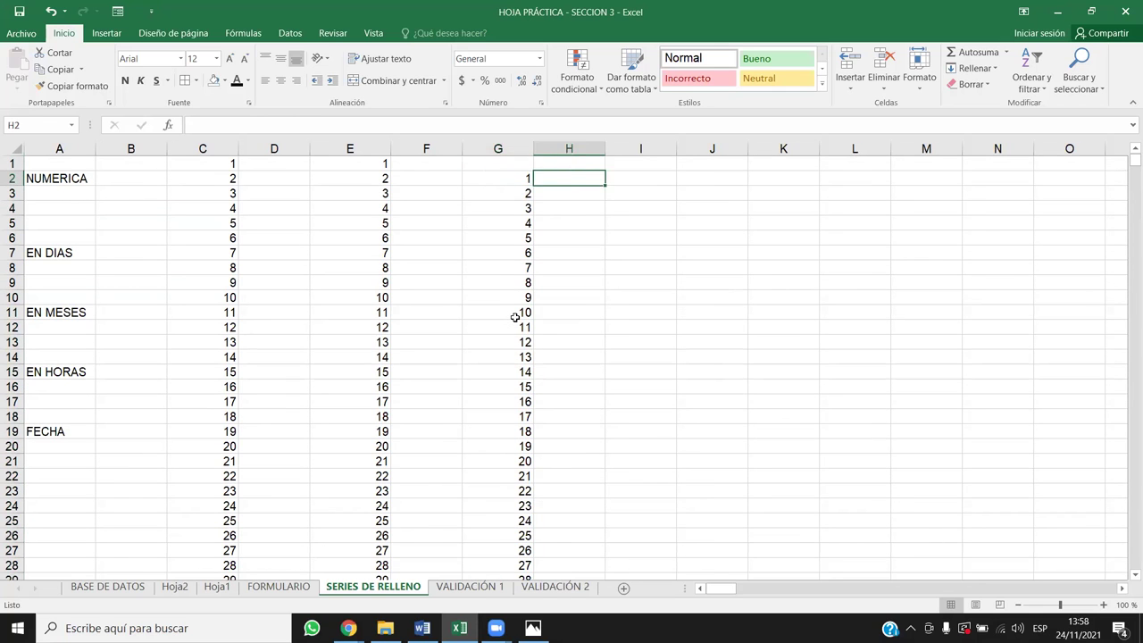
pyautogui.press('Right')
pyautogui.write('Lunes')
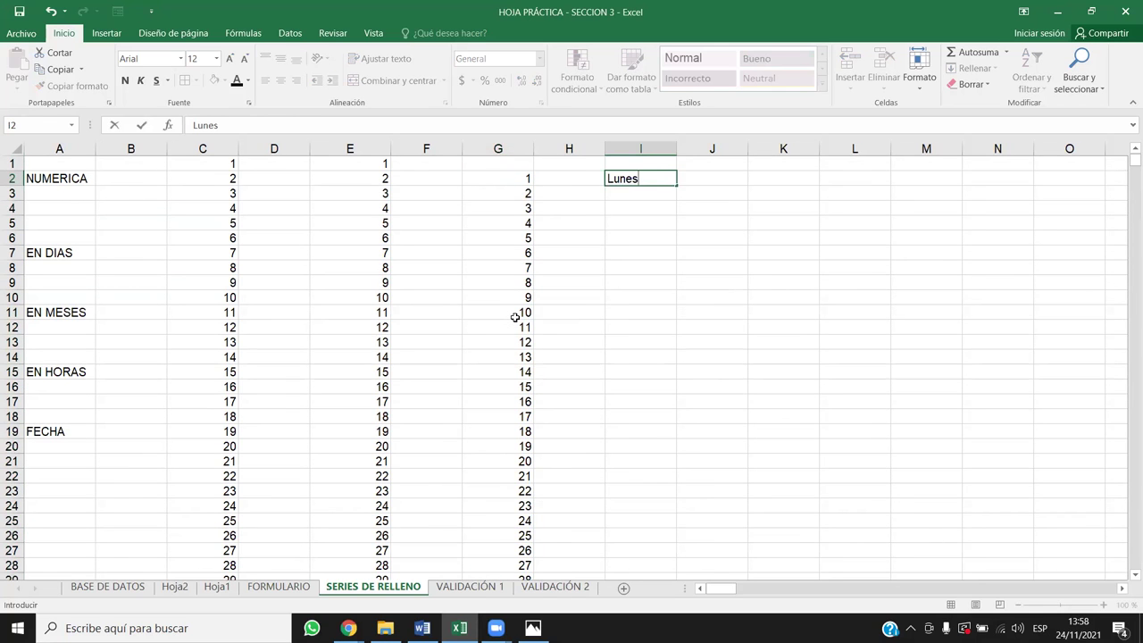
pyautogui.press('Return')
pyautogui.write('Martes')
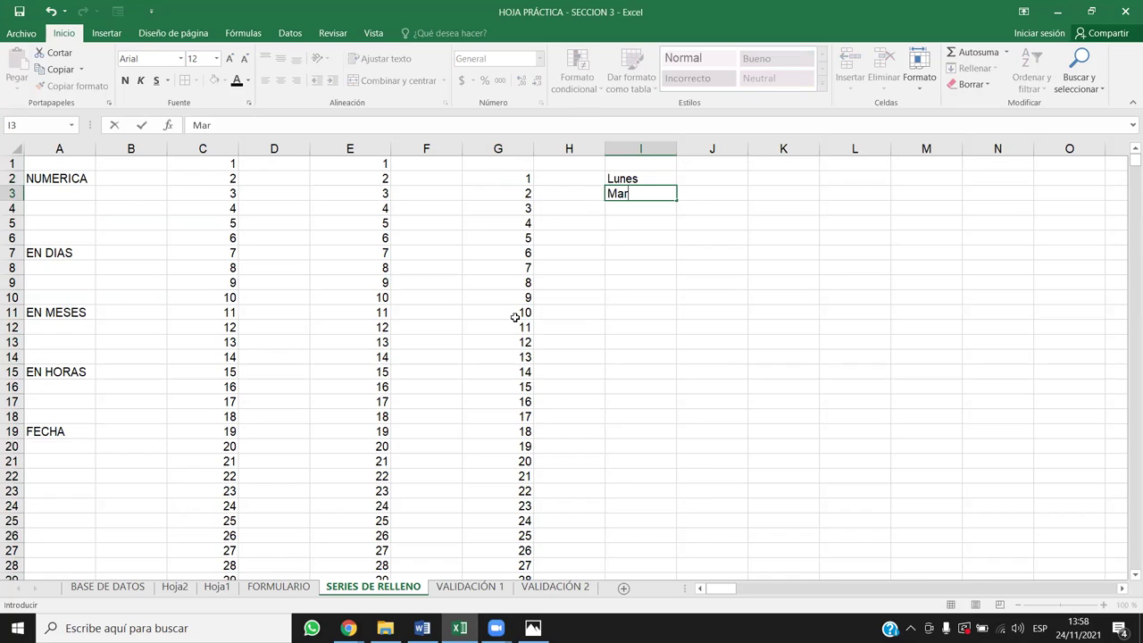
pyautogui.press('Return')
# - Clear Martes from I3, leaving only the first weekday as the starting value in column I
pyautogui.press('Up')
pyautogui.press('Up')
pyautogui.hotkey('shift', 'Down')
pyautogui.hotkey('shift', 'Up')
pyautogui.press('Down')
pyautogui.press('Delete')
pyautogui.press('Up')
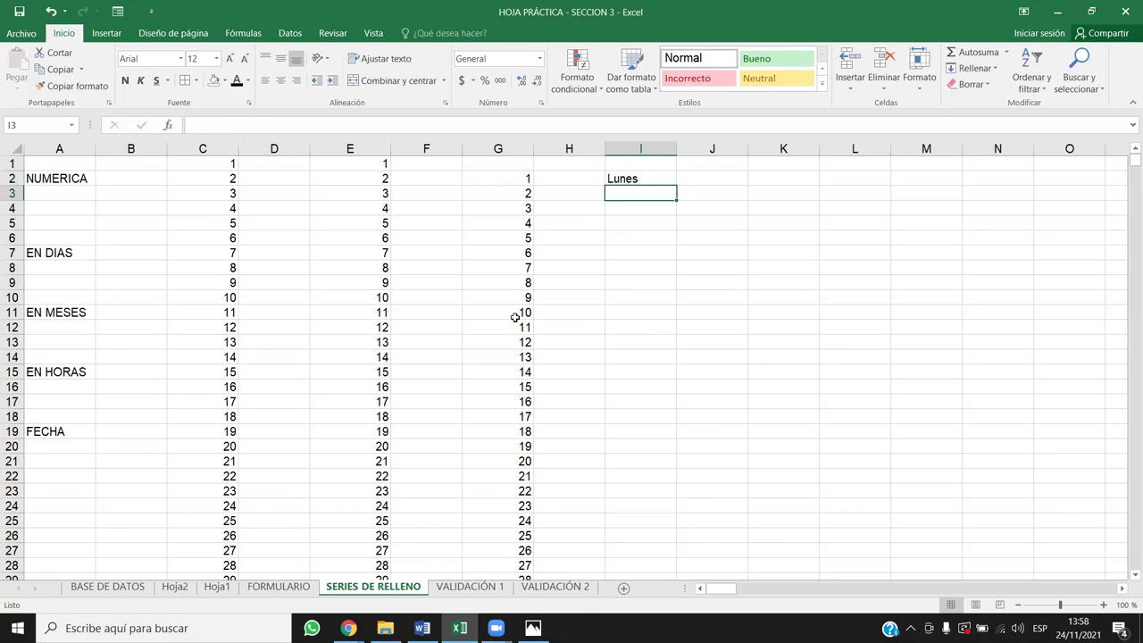
# - Try to fill column I from Lunes downward with a linear Series in Columnas, using Incremento 1 and Límite 50
pyautogui.hotkey('ctrl', 'shift', 'Down')
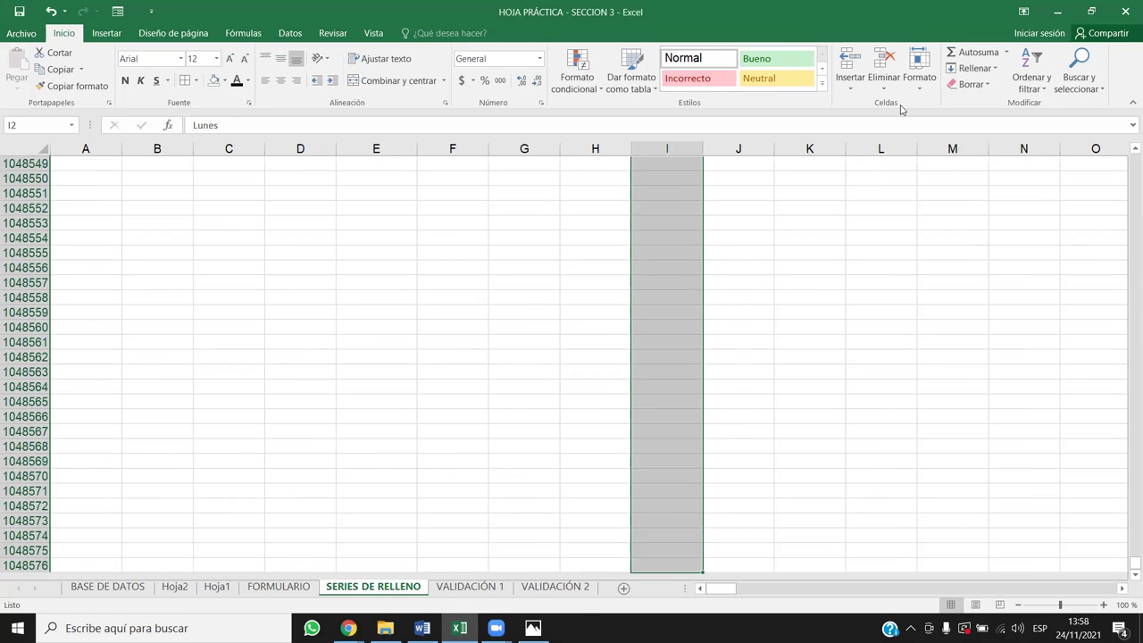
pyautogui.click(971, 68)
pyautogui.click(979, 176)
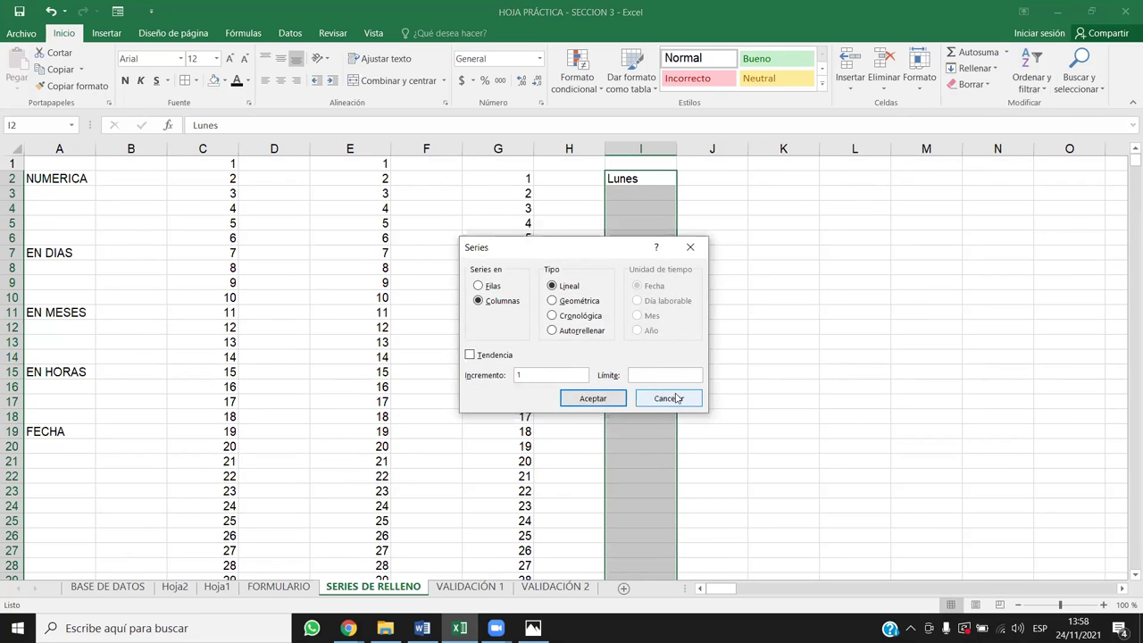
pyautogui.write('50')
pyautogui.click(609, 397)
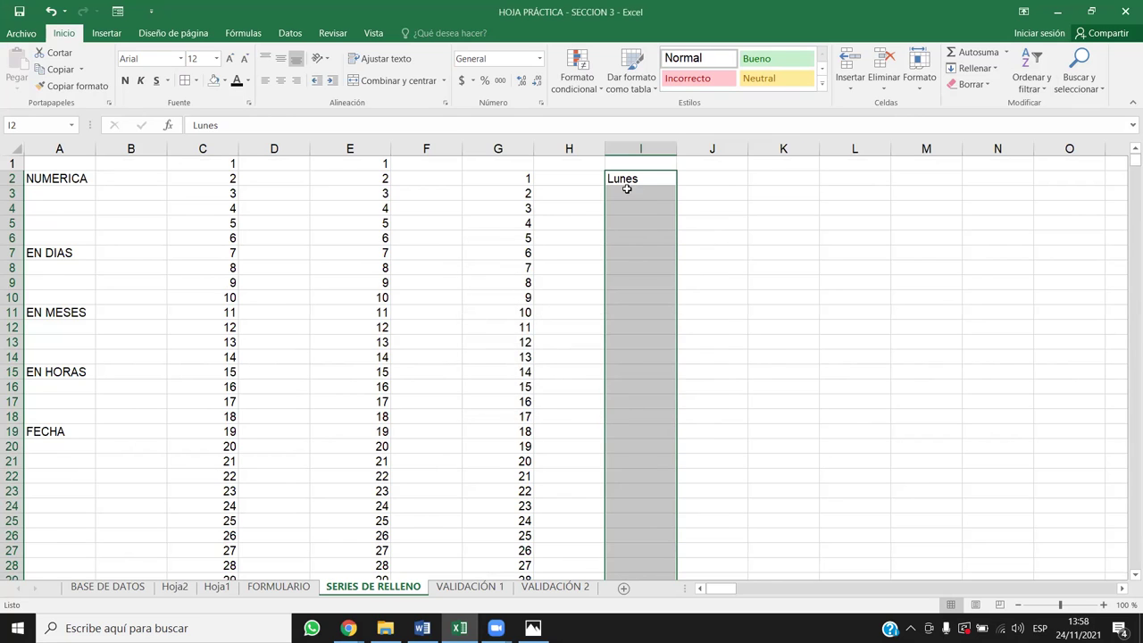
pyautogui.click(973, 68)
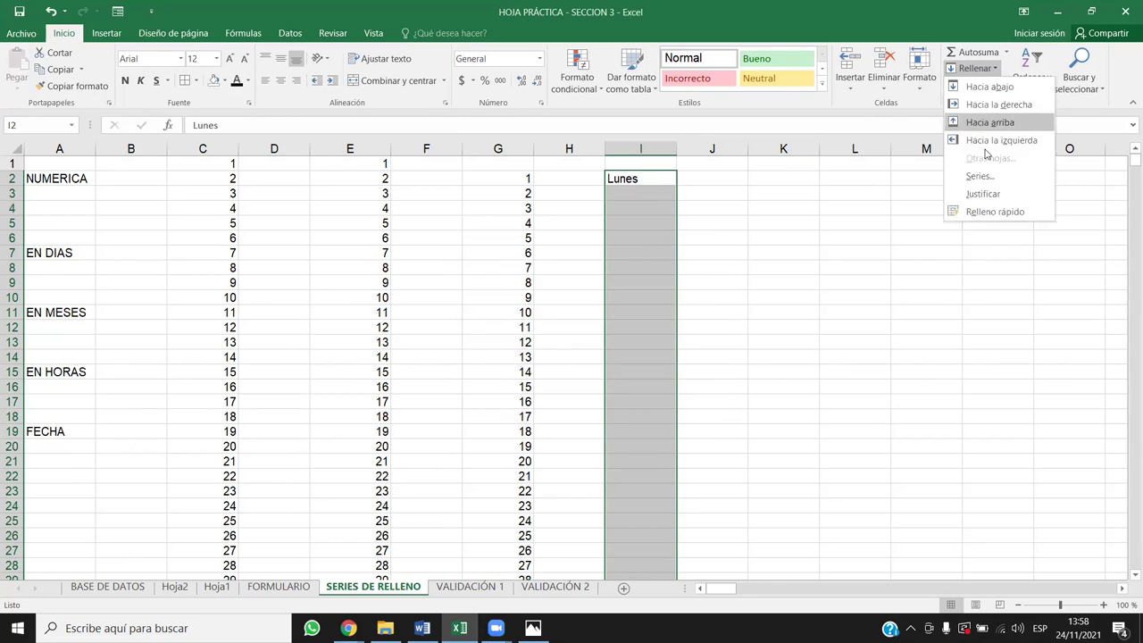
pyautogui.click(981, 187)
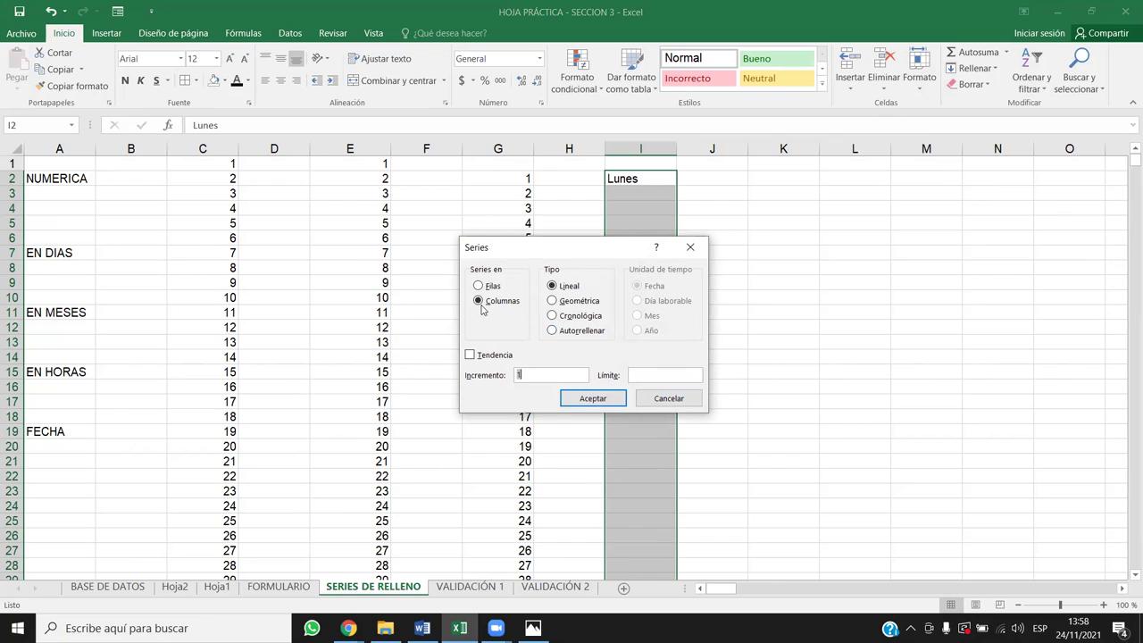
pyautogui.click(525, 374)
pyautogui.click(689, 247)
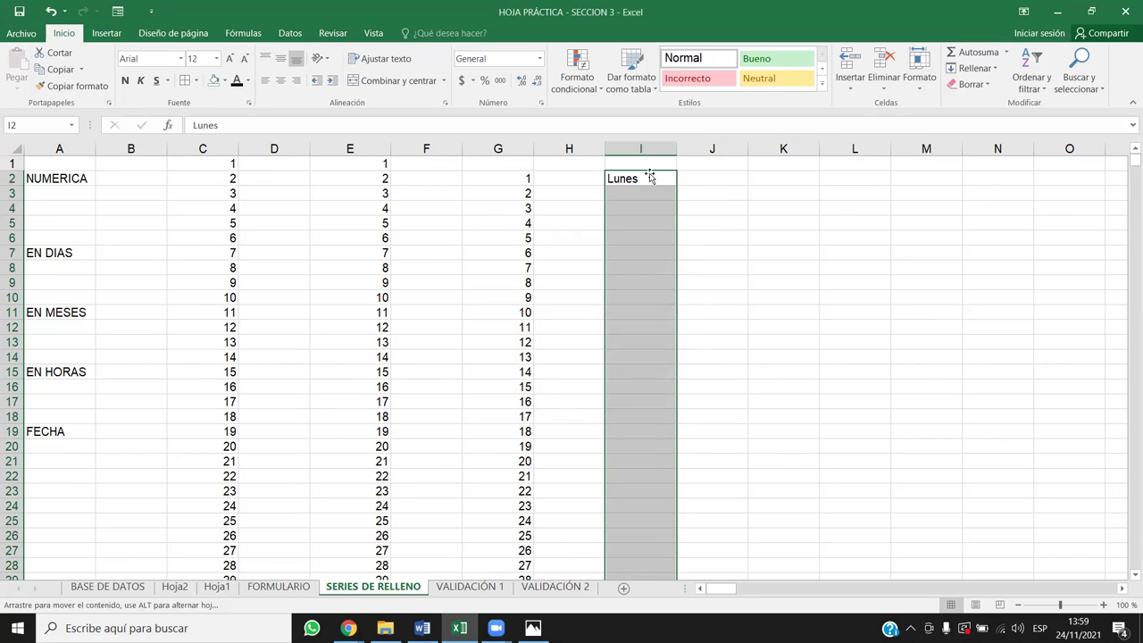
# - Compare the first ten numbers of column G with the weekday in I2, then delete Lunes from I2
pyautogui.click(649, 210)
pyautogui.moveTo(498, 178); pyautogui.dragTo(500, 313)
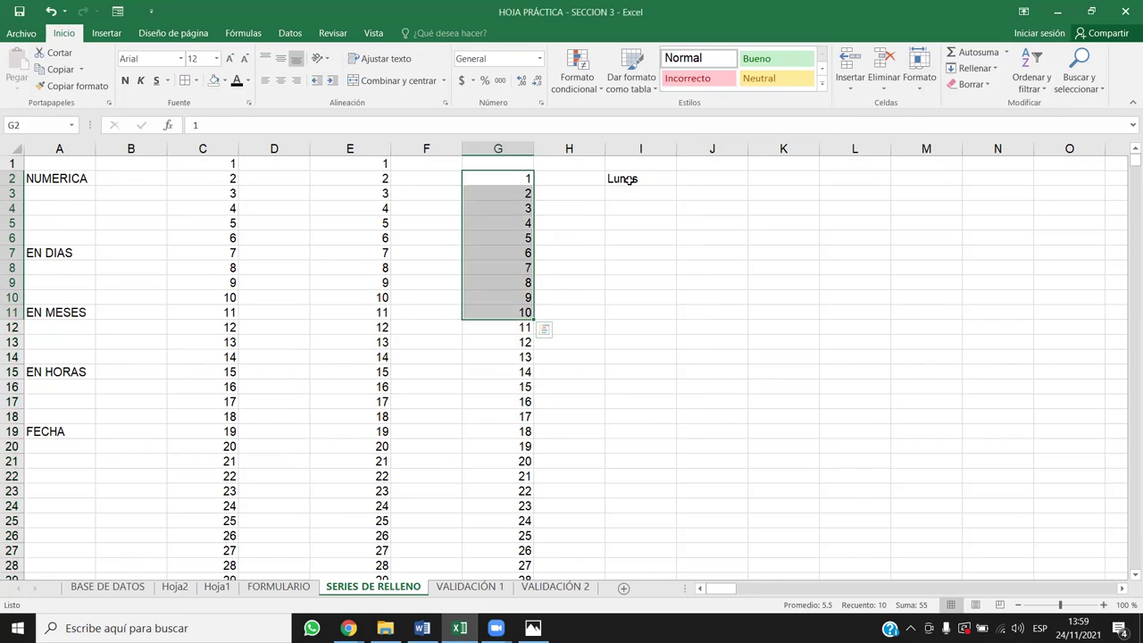
pyautogui.moveTo(640, 179); pyautogui.dragTo(647, 200)
pyautogui.click(661, 180)
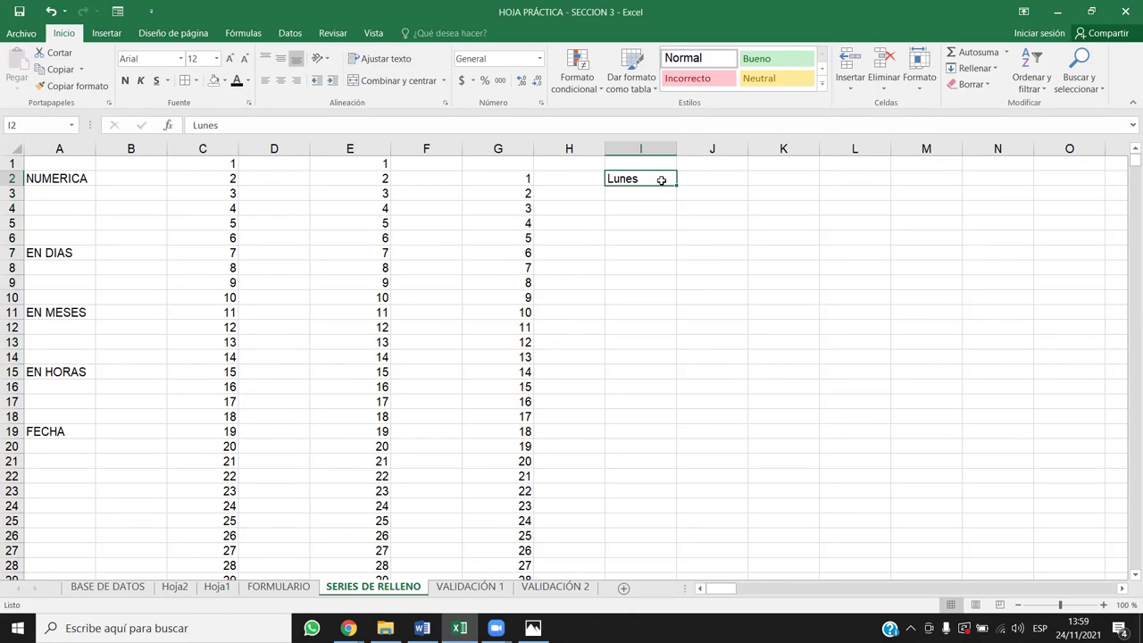
pyautogui.press('Delete')
# - Enter 0 in I3 and 5 in I4 as starting values for a series counting by fives
pyautogui.press('Down')
pyautogui.press('Up')
pyautogui.press('Down')
pyautogui.press('Down')
pyautogui.press('Up')
pyautogui.press('Up')
pyautogui.press('Down')
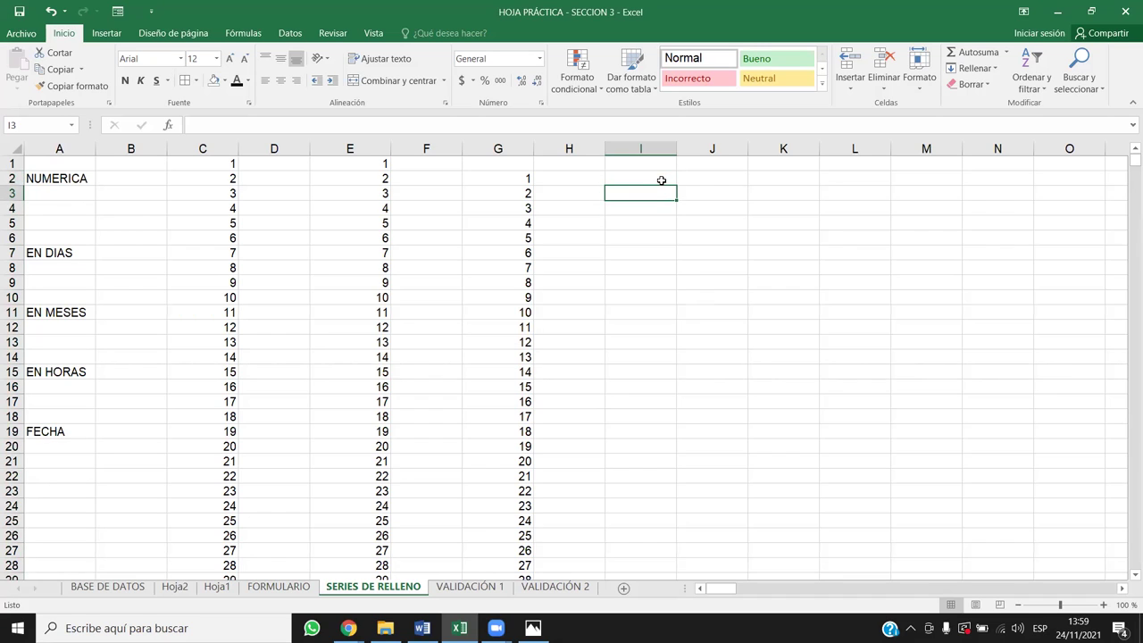
pyautogui.write('0')
pyautogui.press('Return')
pyautogui.write('5')
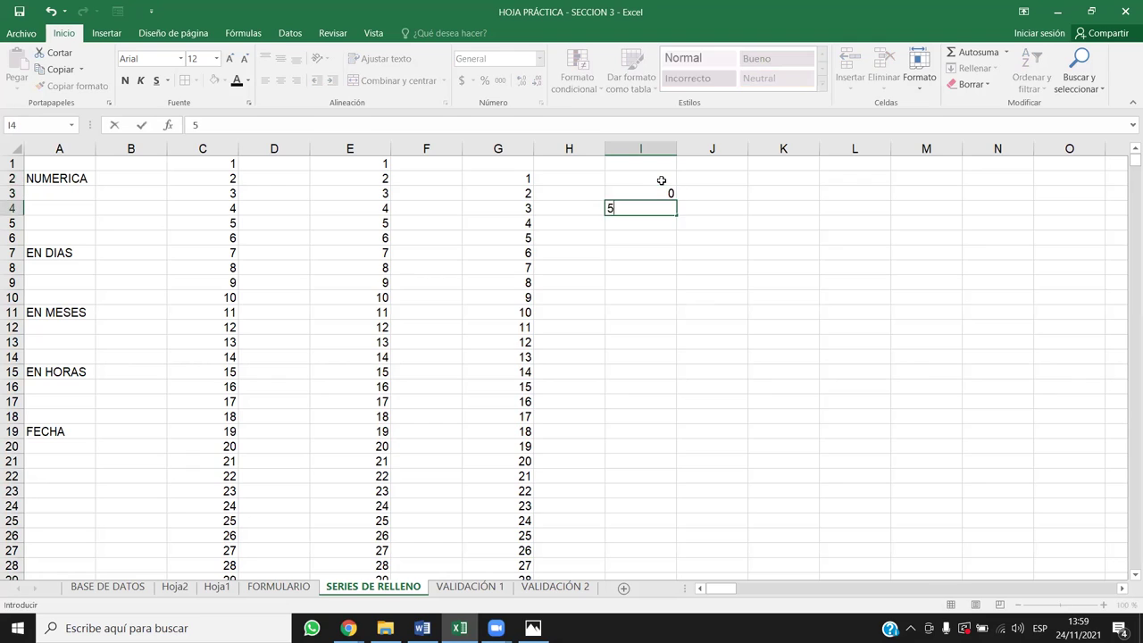
pyautogui.press('Return')
pyautogui.press('Up')
pyautogui.hotkey('shift', 'Up')
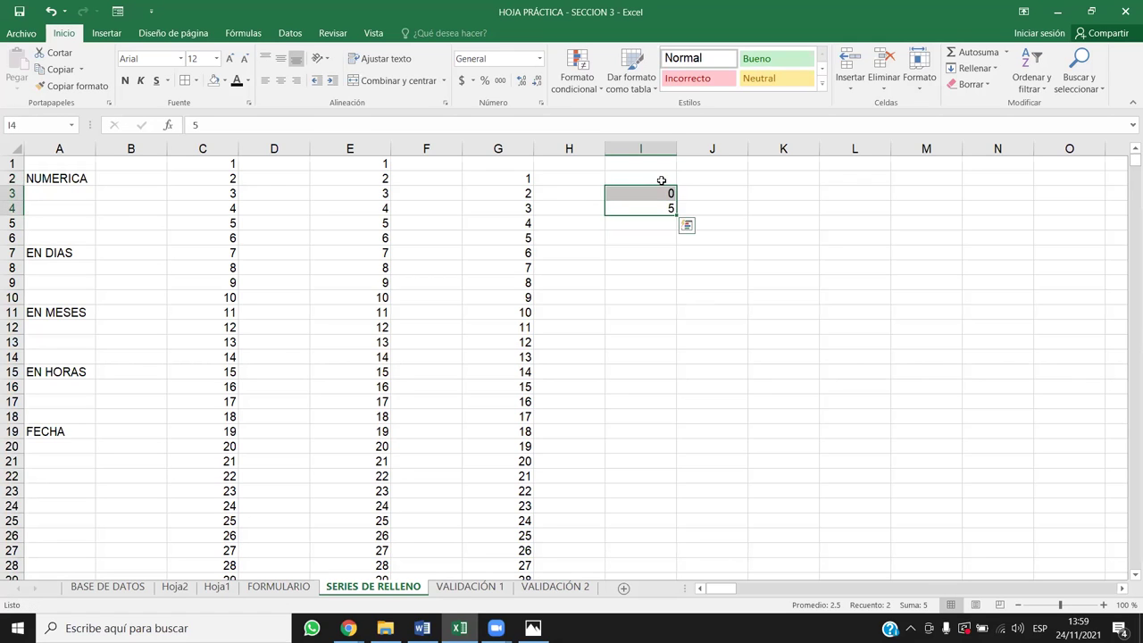
# - Fill column I from I3 downward with a linear Series in Columnas, using Incremento 5 and Límite 500, and check its last cell
pyautogui.click(661, 197)
pyautogui.moveTo(662, 196); pyautogui.dragTo(668, 206)
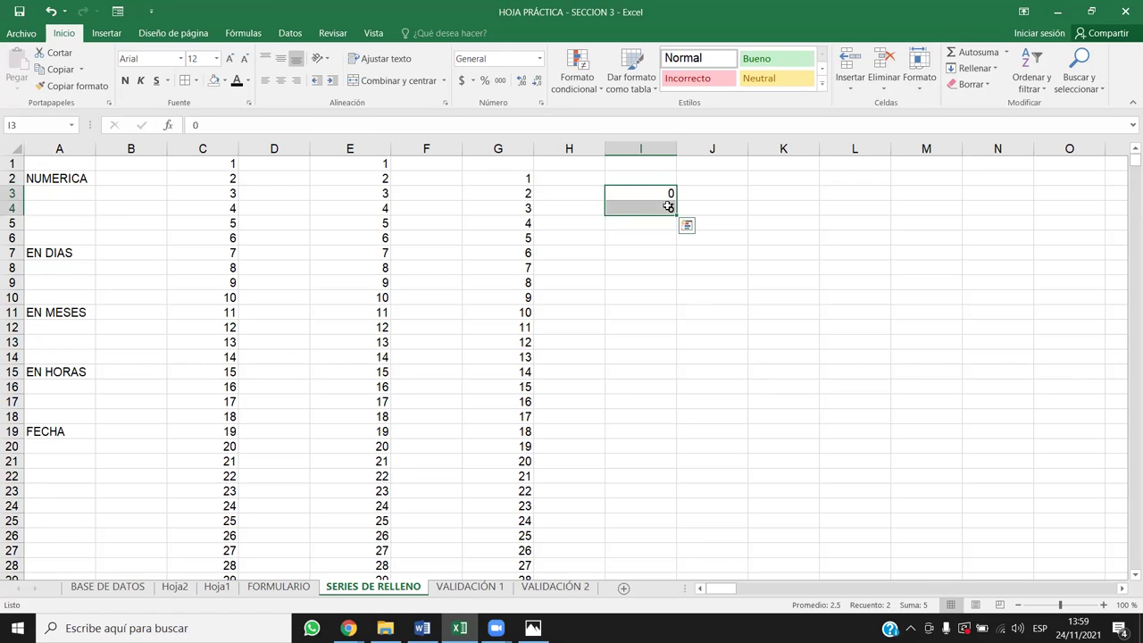
pyautogui.hotkey('ctrl', 'shift', 'Down')
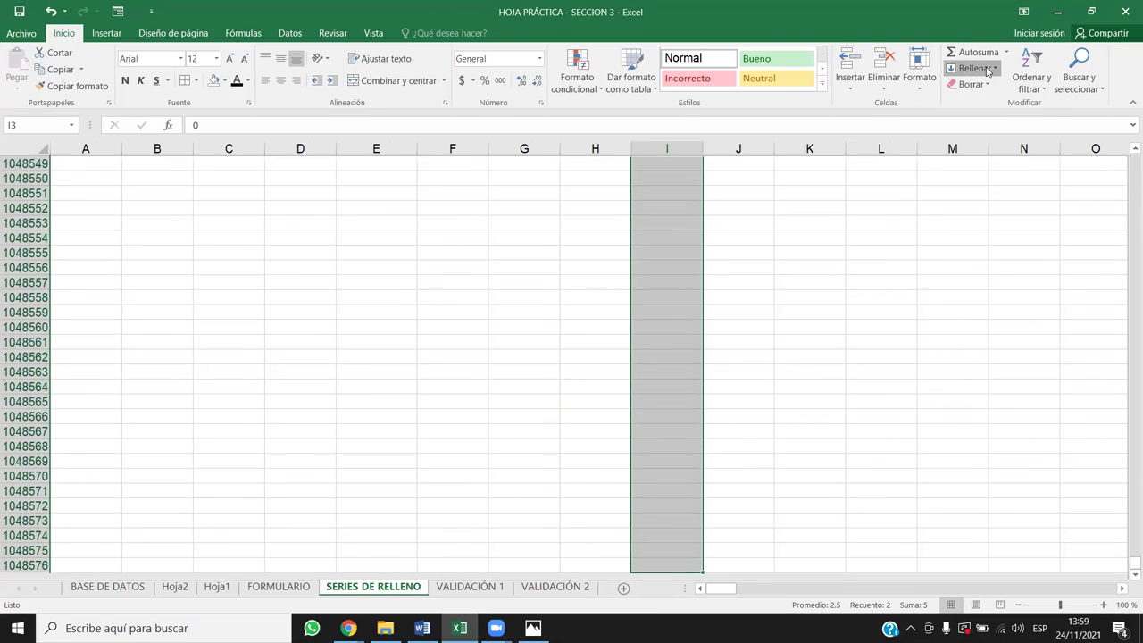
pyautogui.click(988, 71)
pyautogui.click(971, 176)
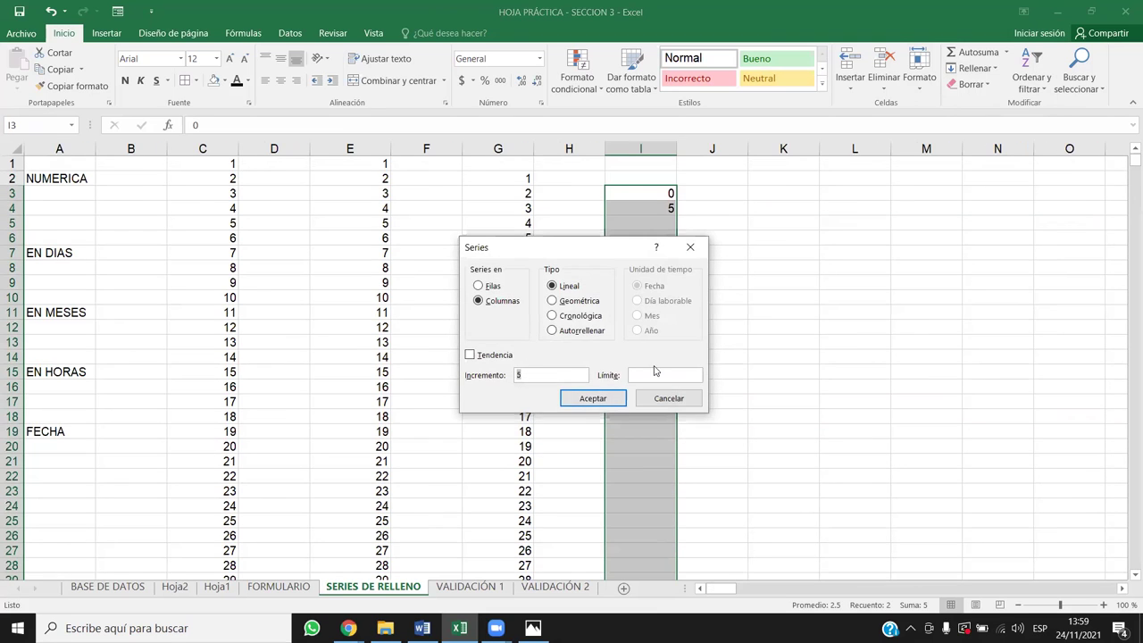
pyautogui.click(662, 384)
pyautogui.write('500')
pyautogui.press('Return')
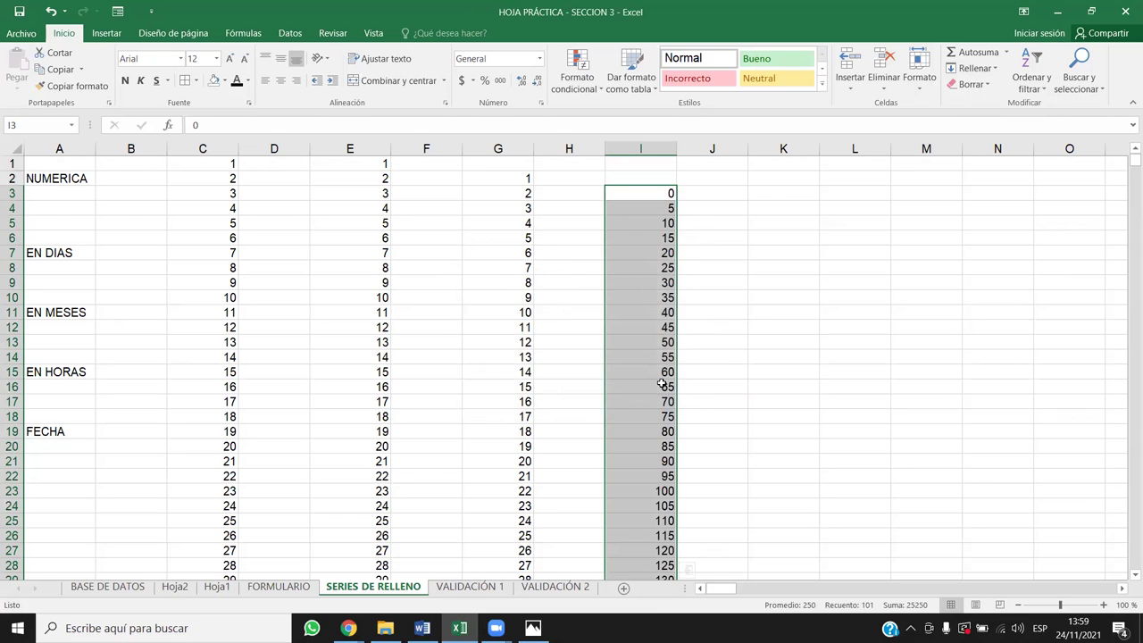
pyautogui.click(661, 383)
pyautogui.hotkey('ctrl', 'Down')
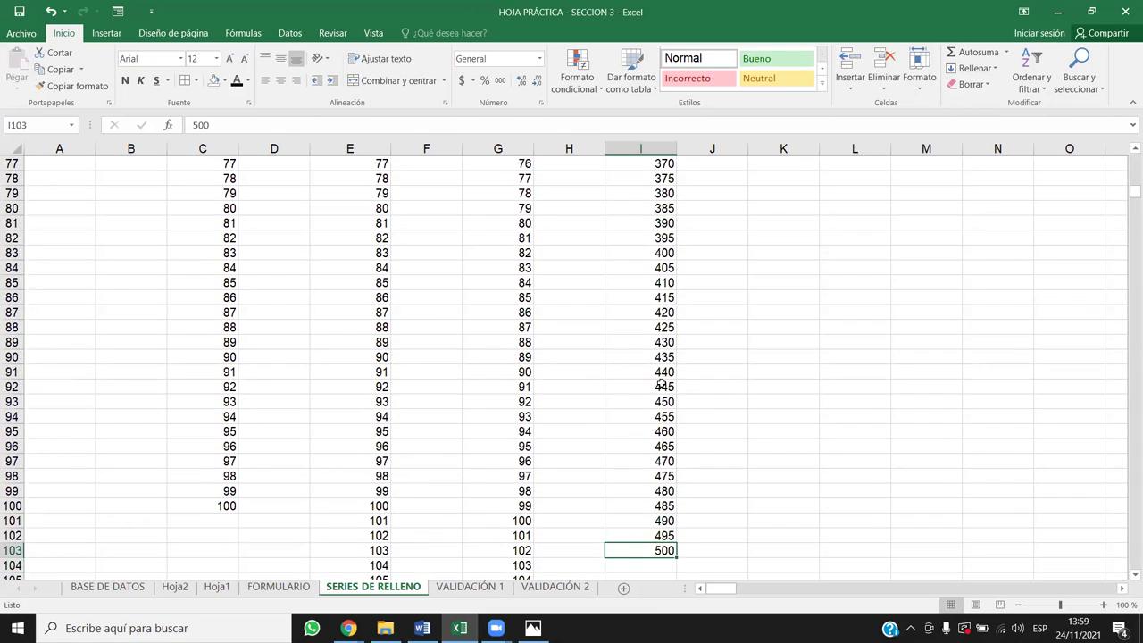
pyautogui.hotkey('ctrl', 'shift', 'Up')
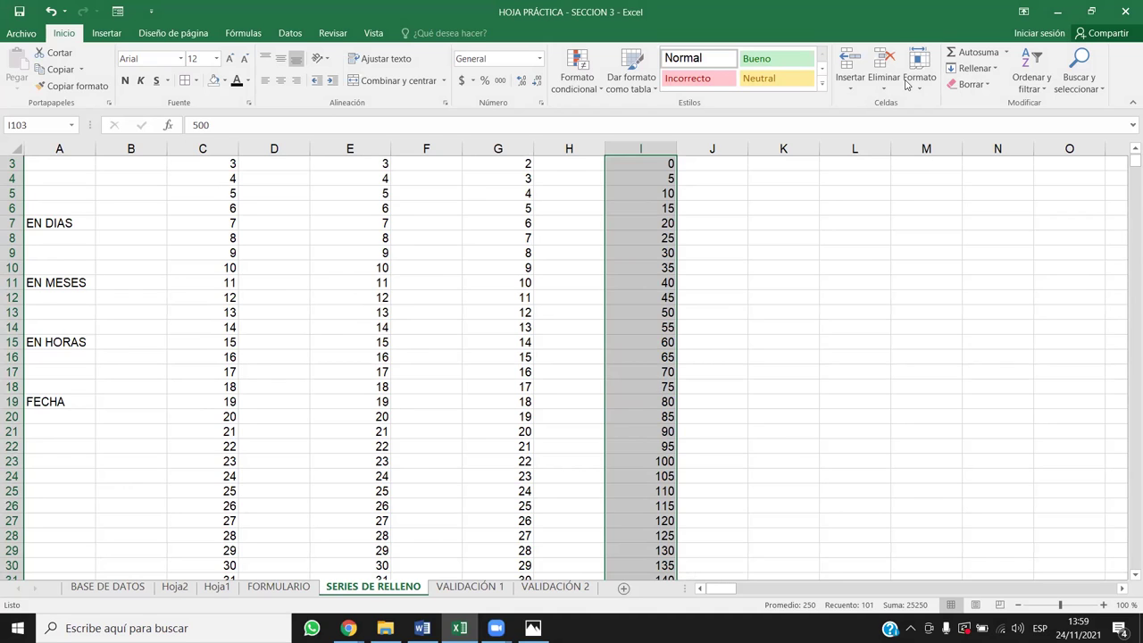
# - Go up to row 1 and extend a selection along it to the sheet's last column
pyautogui.click(543, 252)
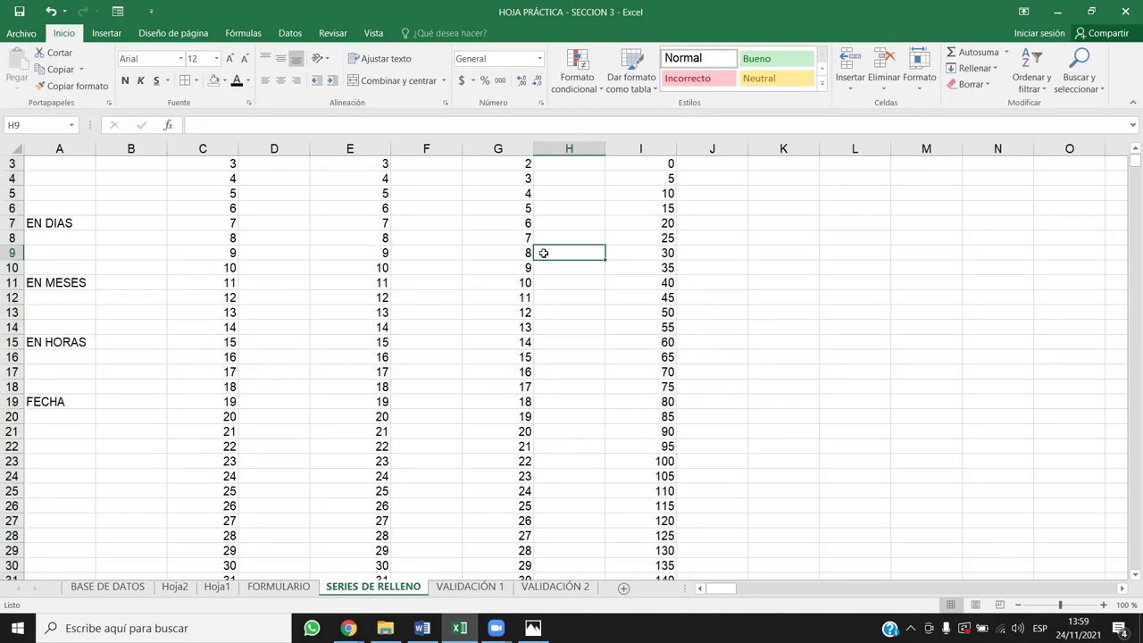
pyautogui.press('Up')
pyautogui.press('Up')
pyautogui.press('Up')
pyautogui.press('Up')
pyautogui.press('Up')
pyautogui.press('Up')
pyautogui.press('Up')
pyautogui.press('Up')
pyautogui.press('Left')
pyautogui.press('Left')
pyautogui.press('Left')
pyautogui.press('Left')
pyautogui.press('Left')
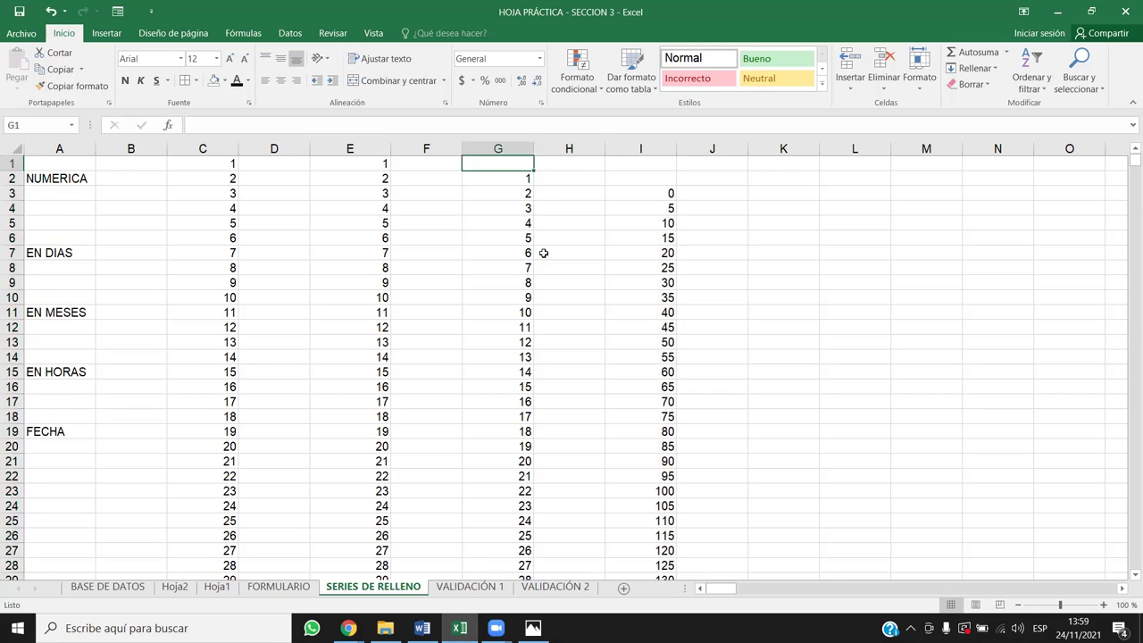
pyautogui.hotkey('ctrl', 'shift', 'Right')
pyautogui.hotkey('ctrl', 'shift', 'Right')
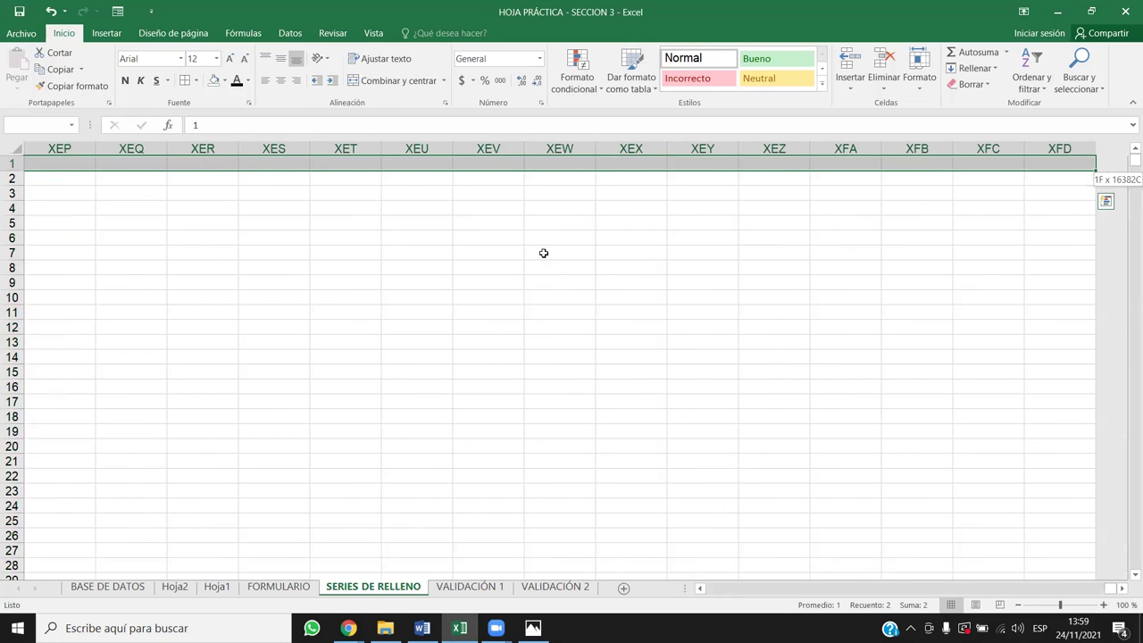
# - Return to cell A1 and switch to the Fotos window showing Cortina.jpg
pyautogui.hotkey('ctrl', 'Home')
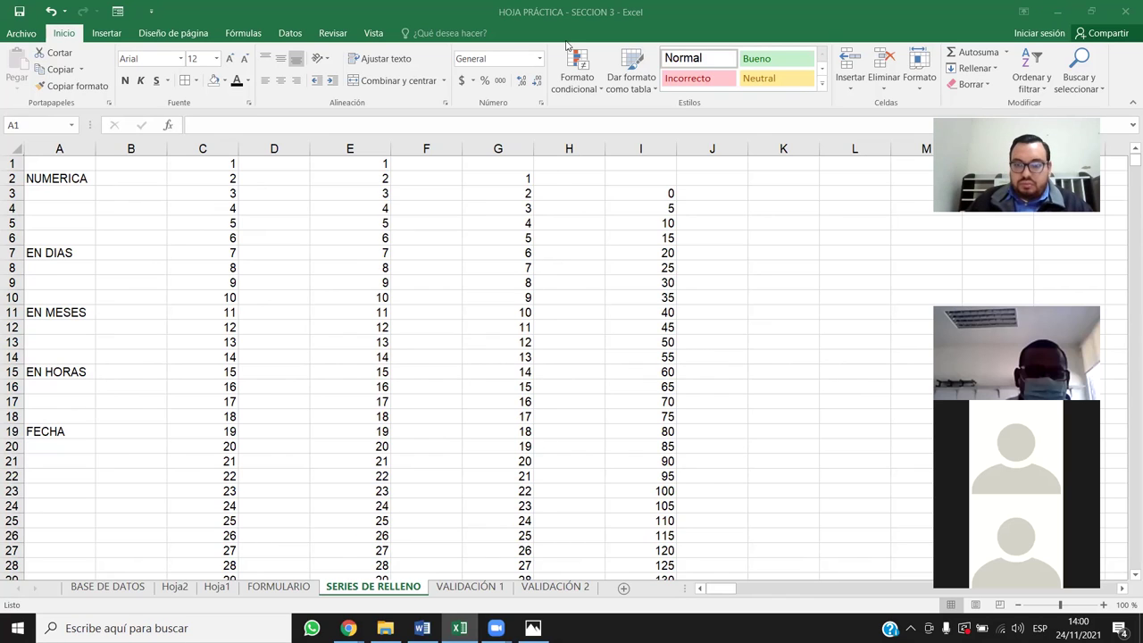
pyautogui.hotkey('alt', 'Tab')
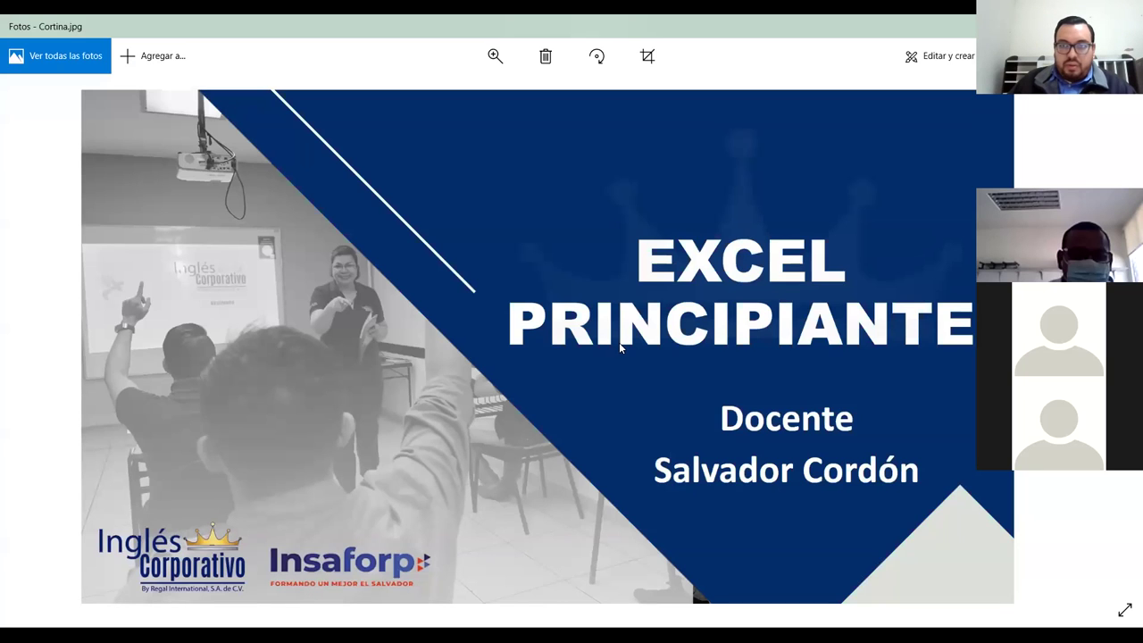